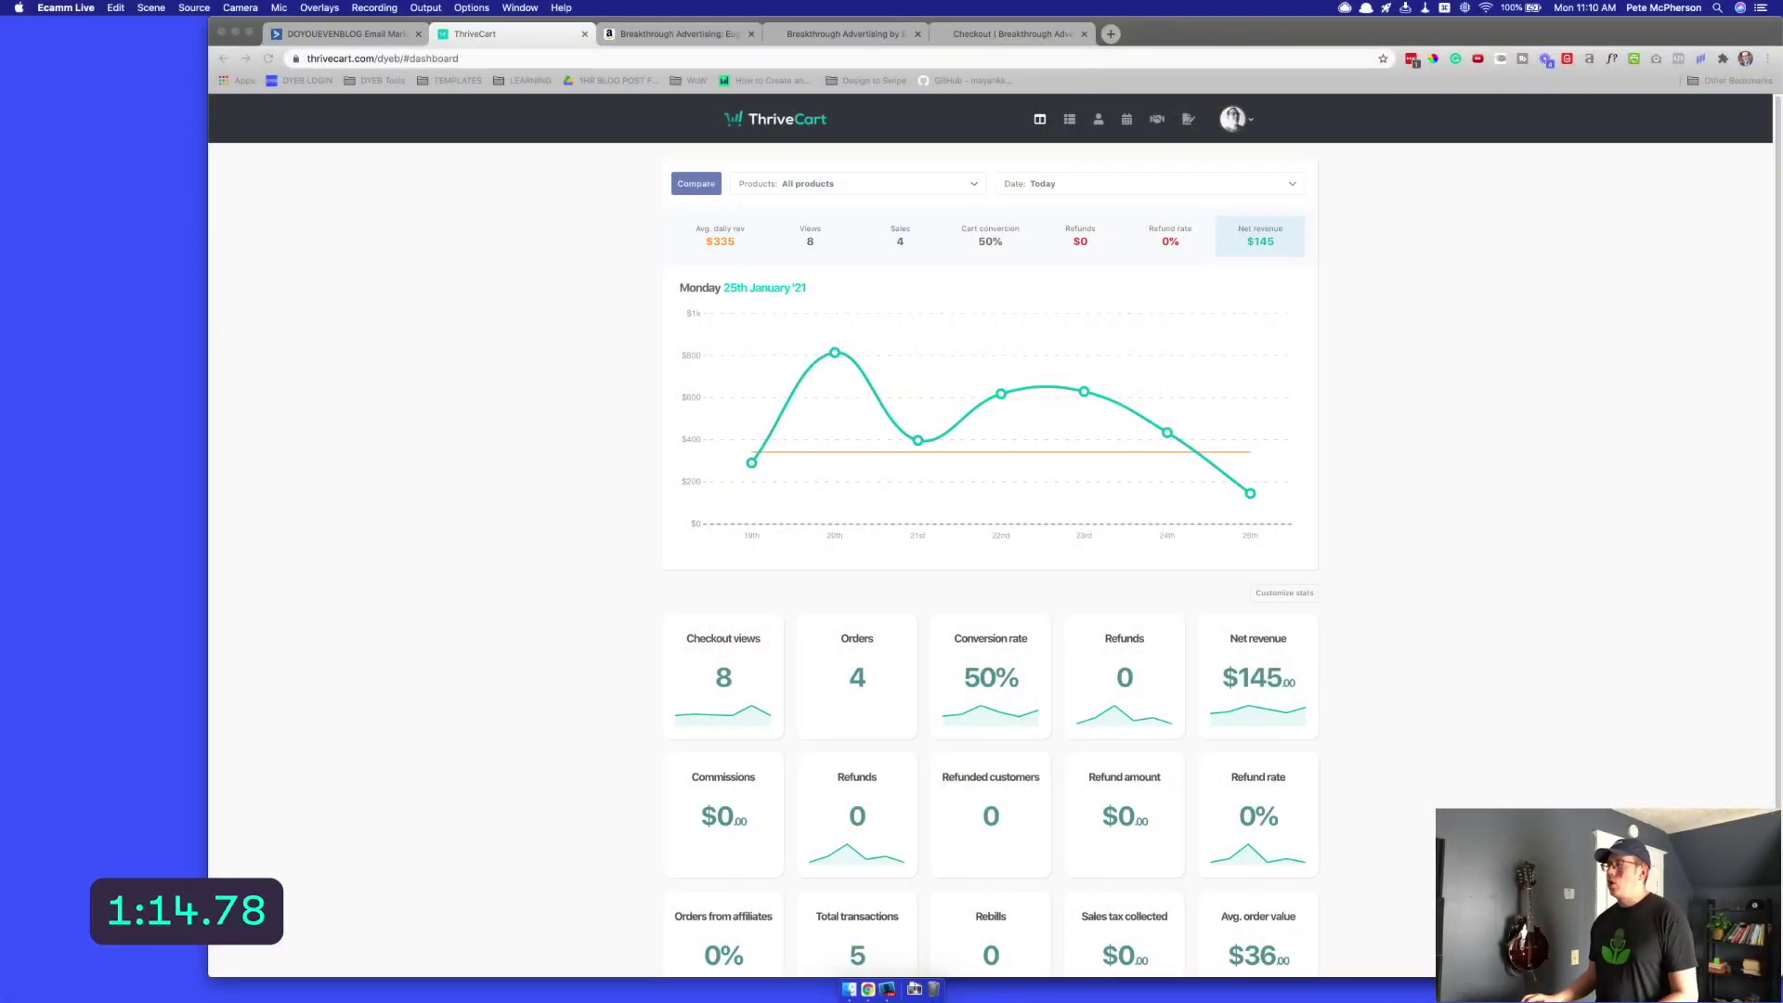
Switch to the ActiveCampaign overview and start creating a new campaign
click(505, 287)
click(340, 34)
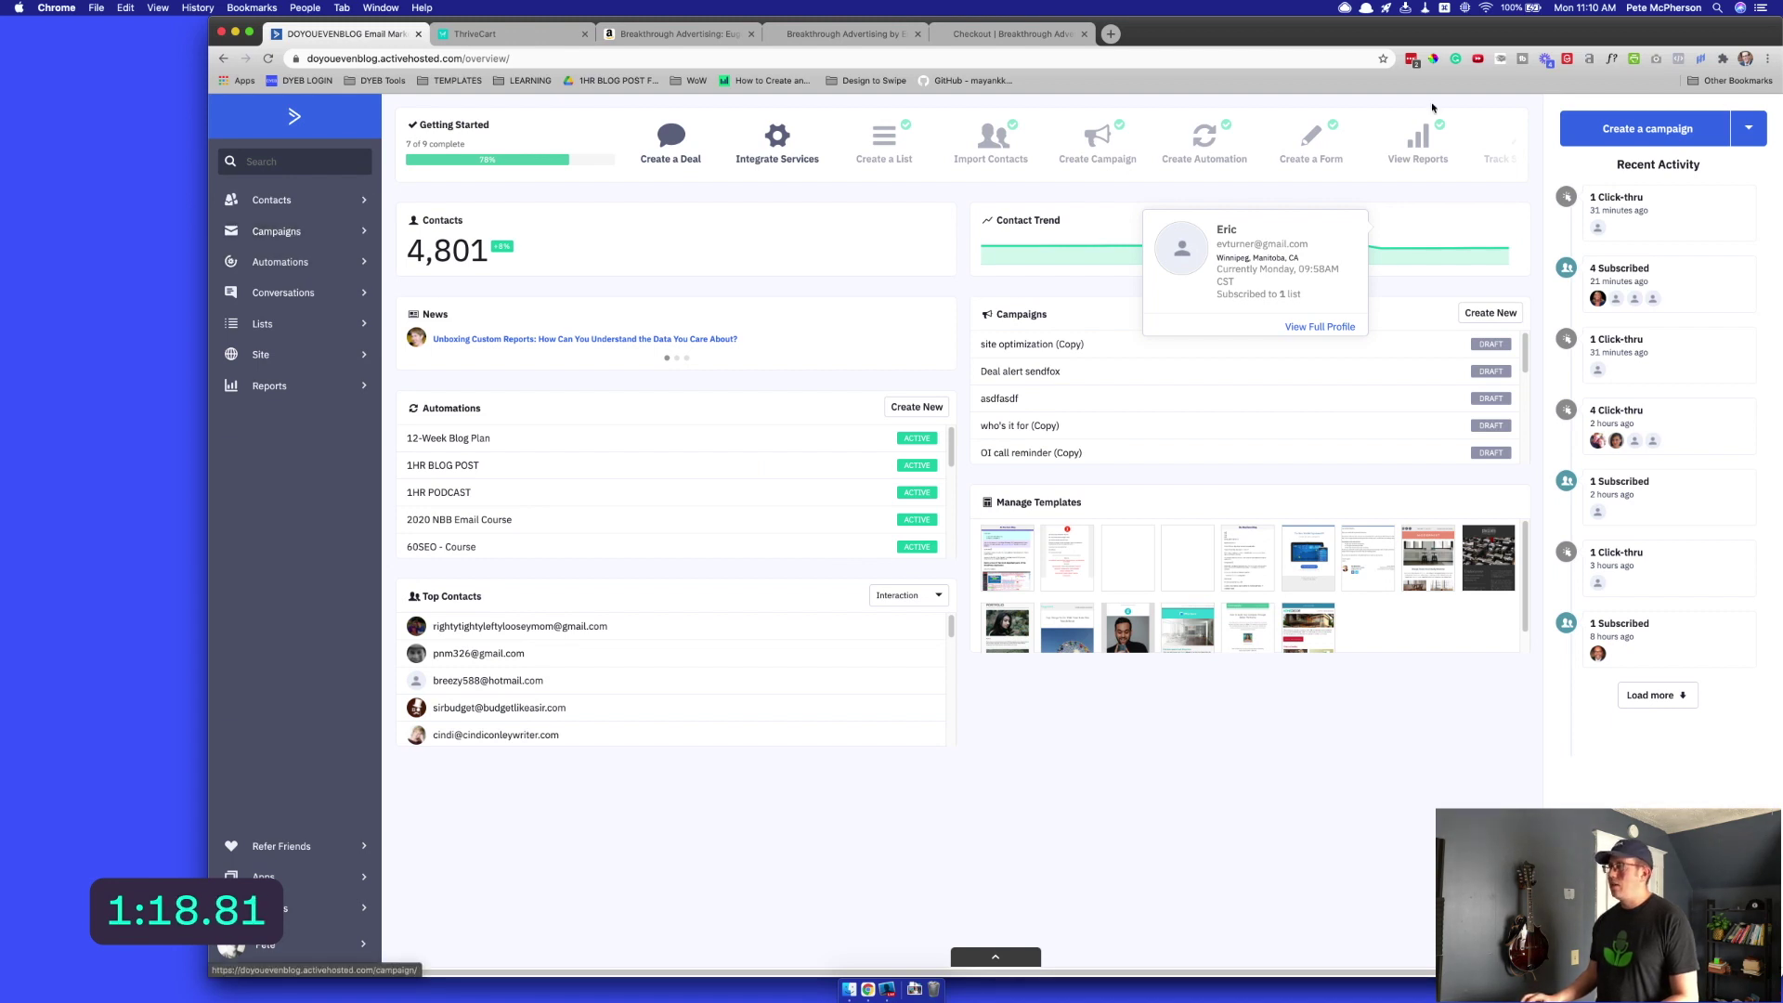
click(1627, 126)
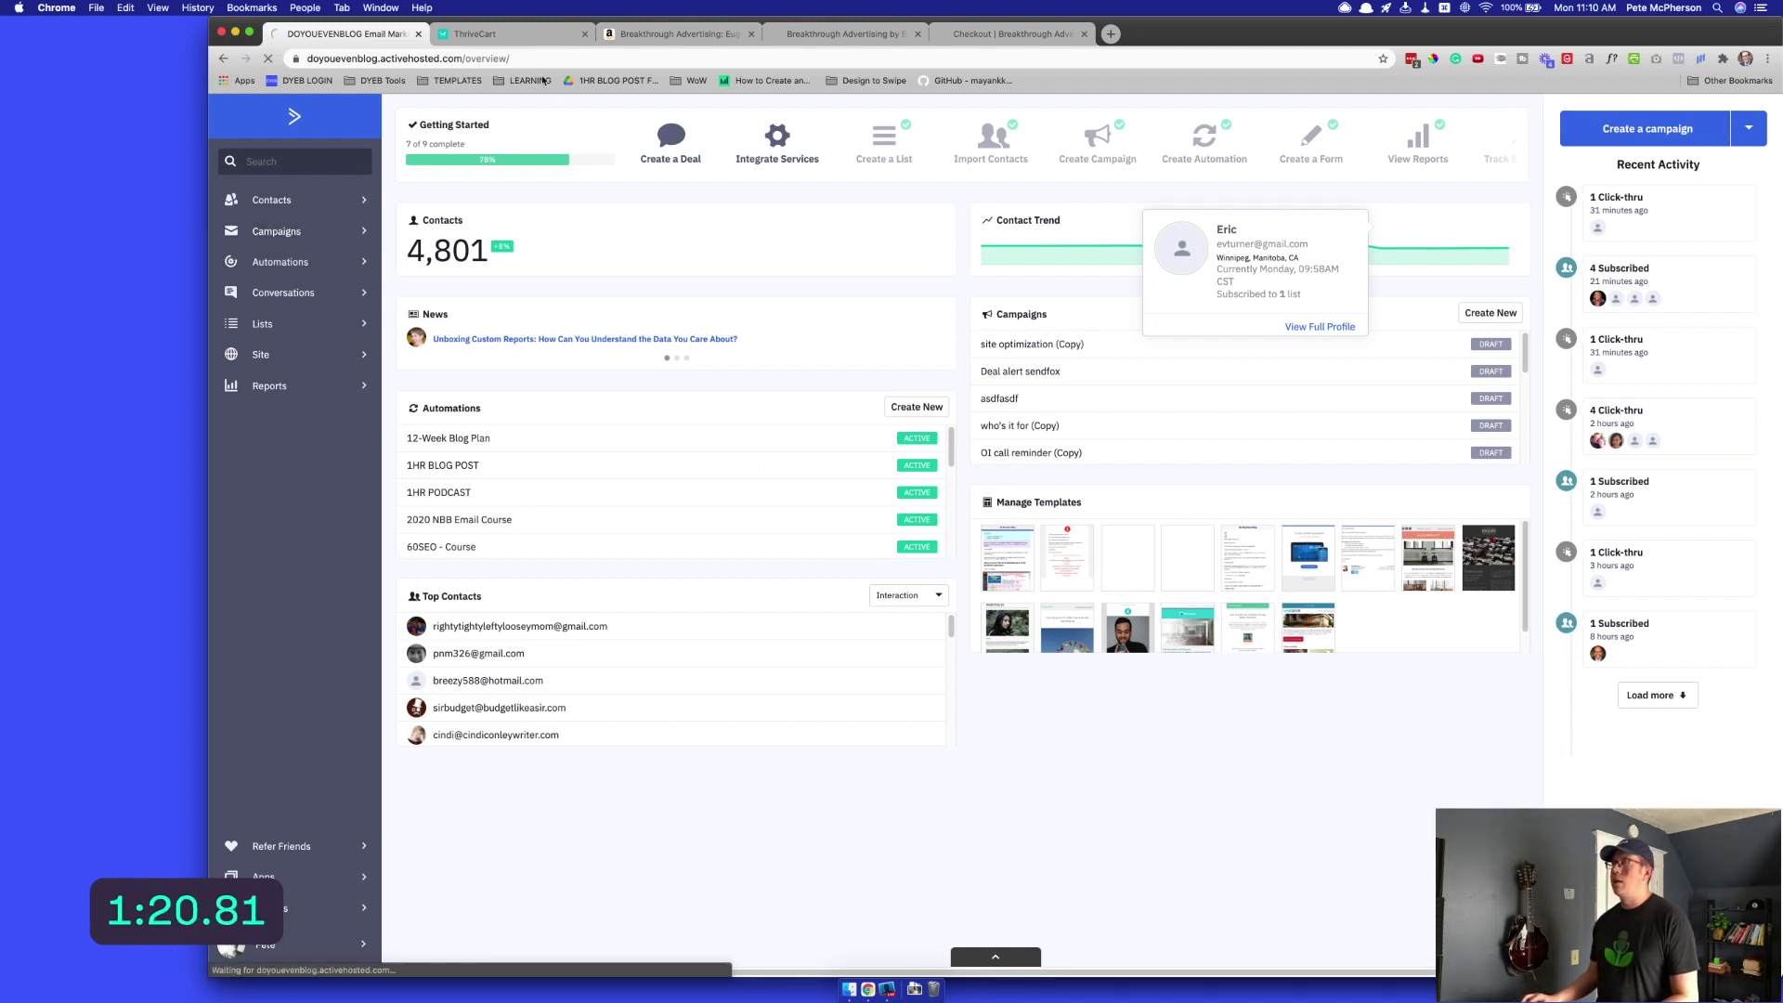
Switch to ThriveCart and create a new digital product
click(497, 35)
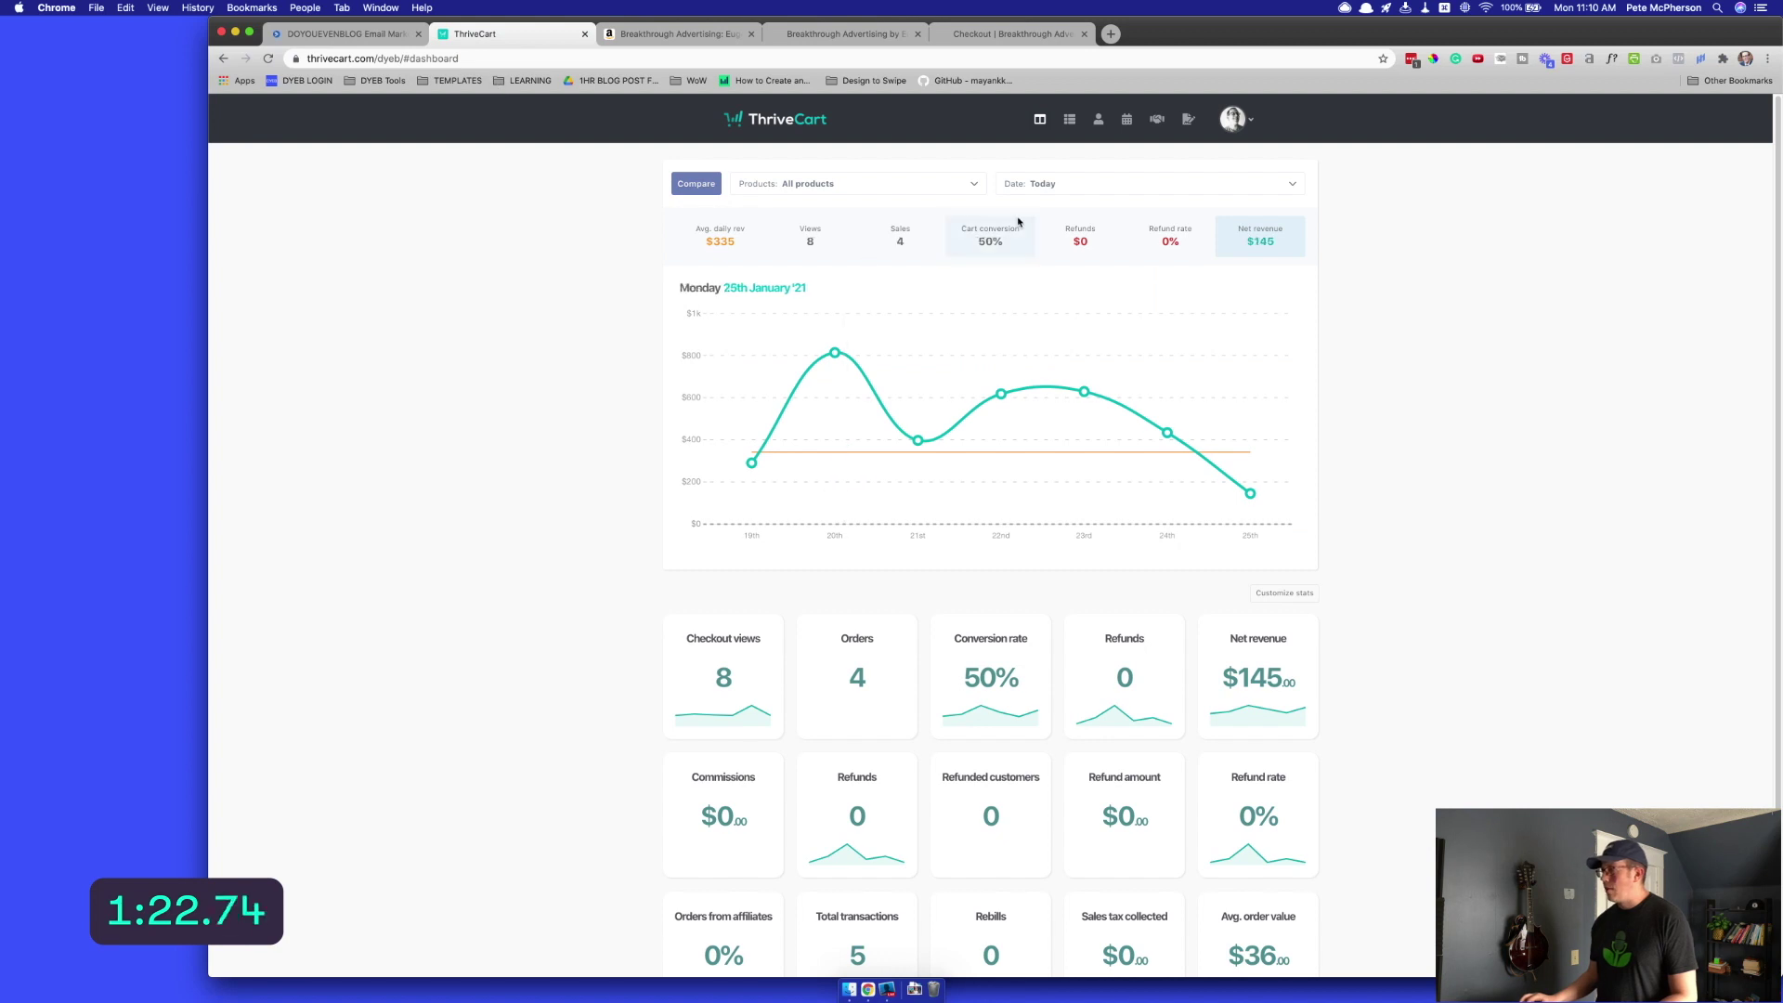
click(1069, 119)
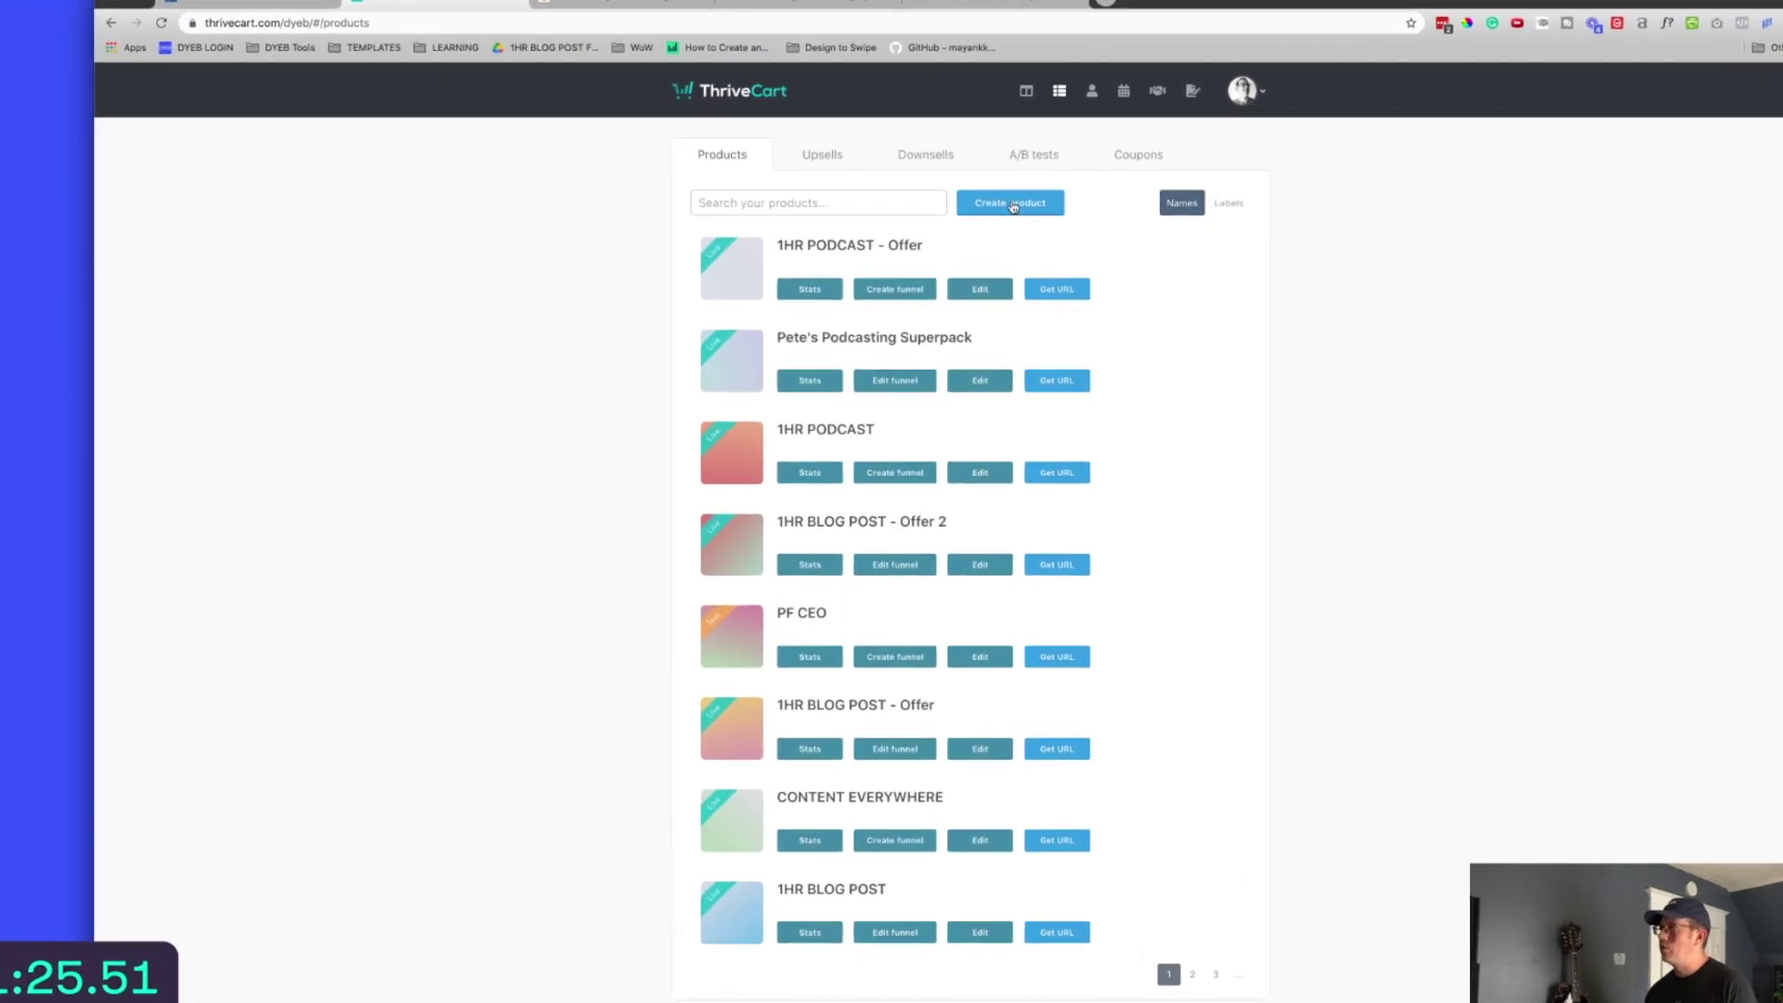
click(1014, 206)
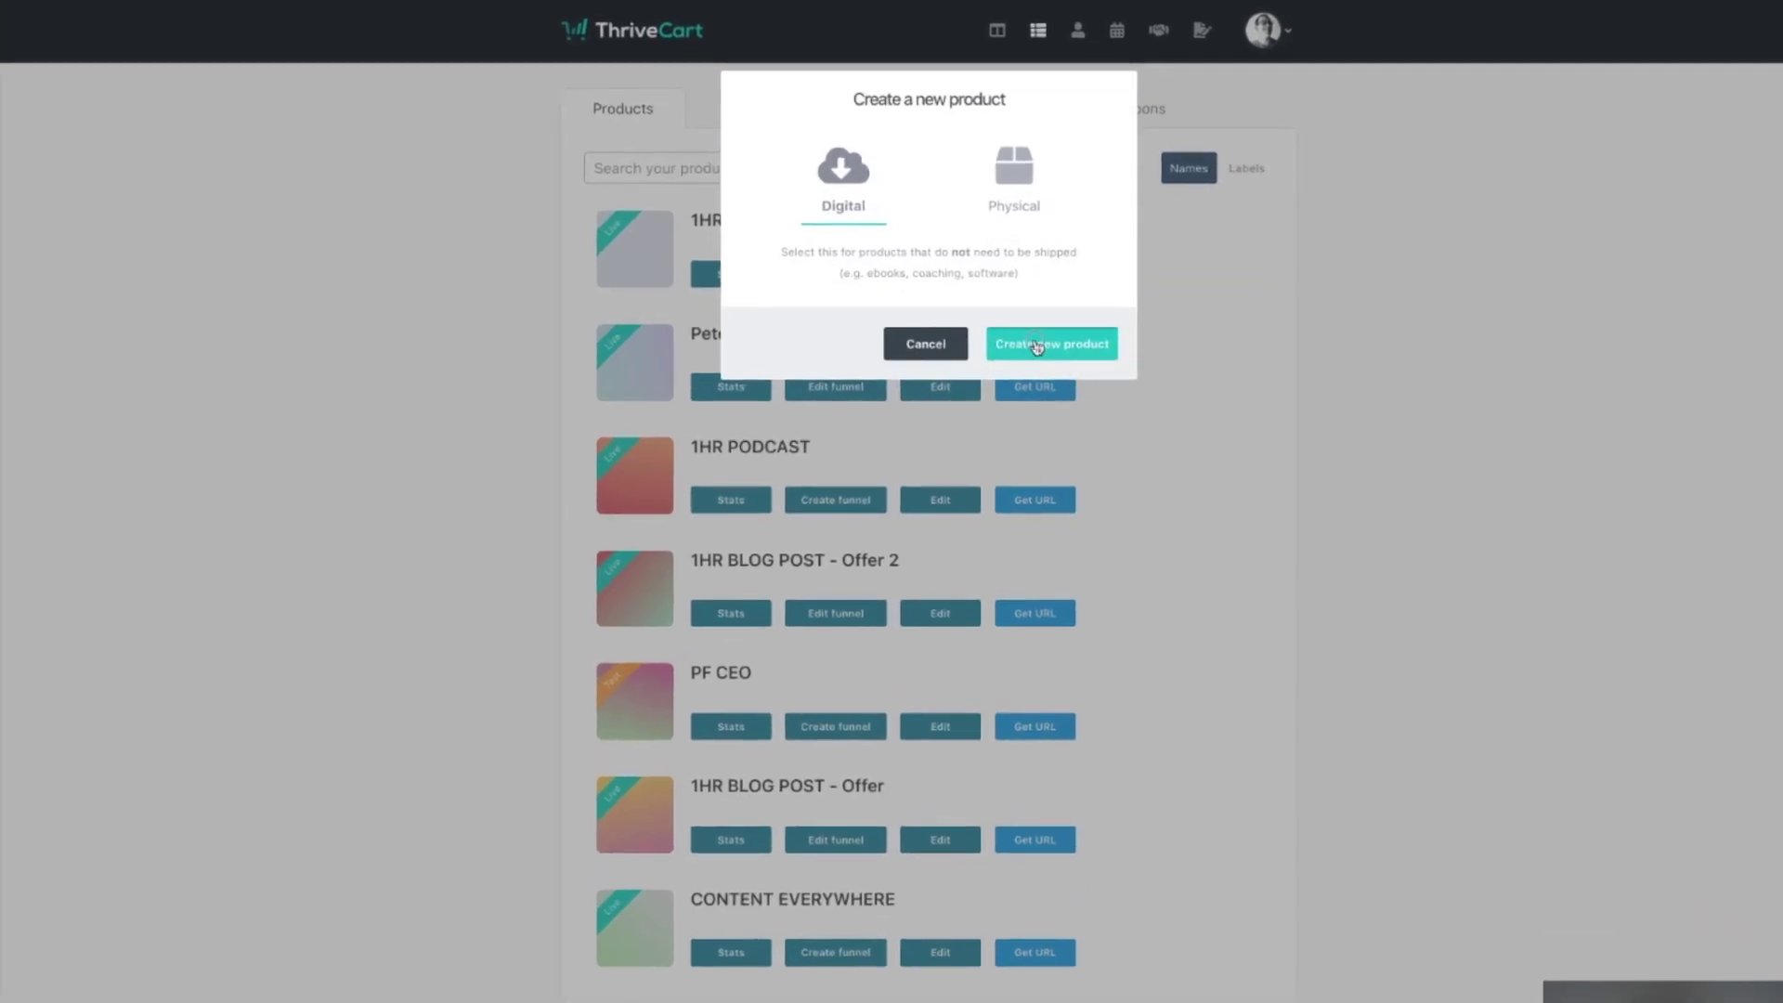
click(1038, 347)
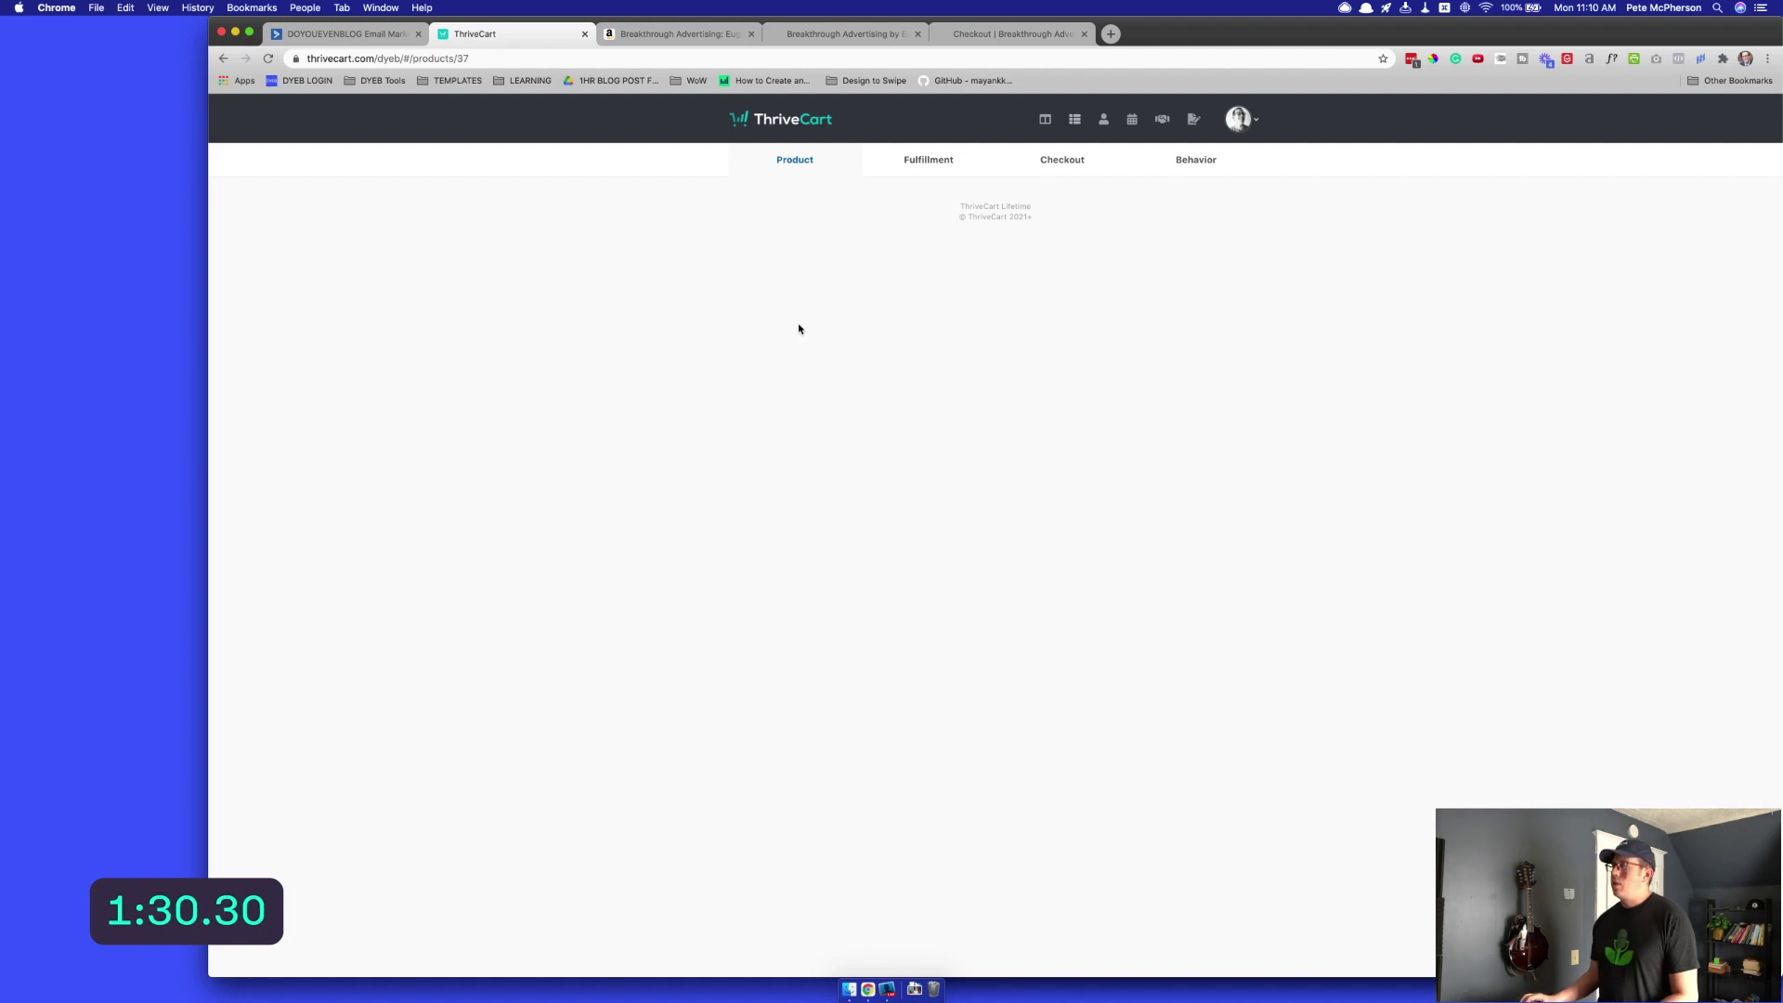
Set the product name and label to "DYEB Book Club - Breakthrough Advertising" and its status to Live
click(830, 287)
text(DYE)
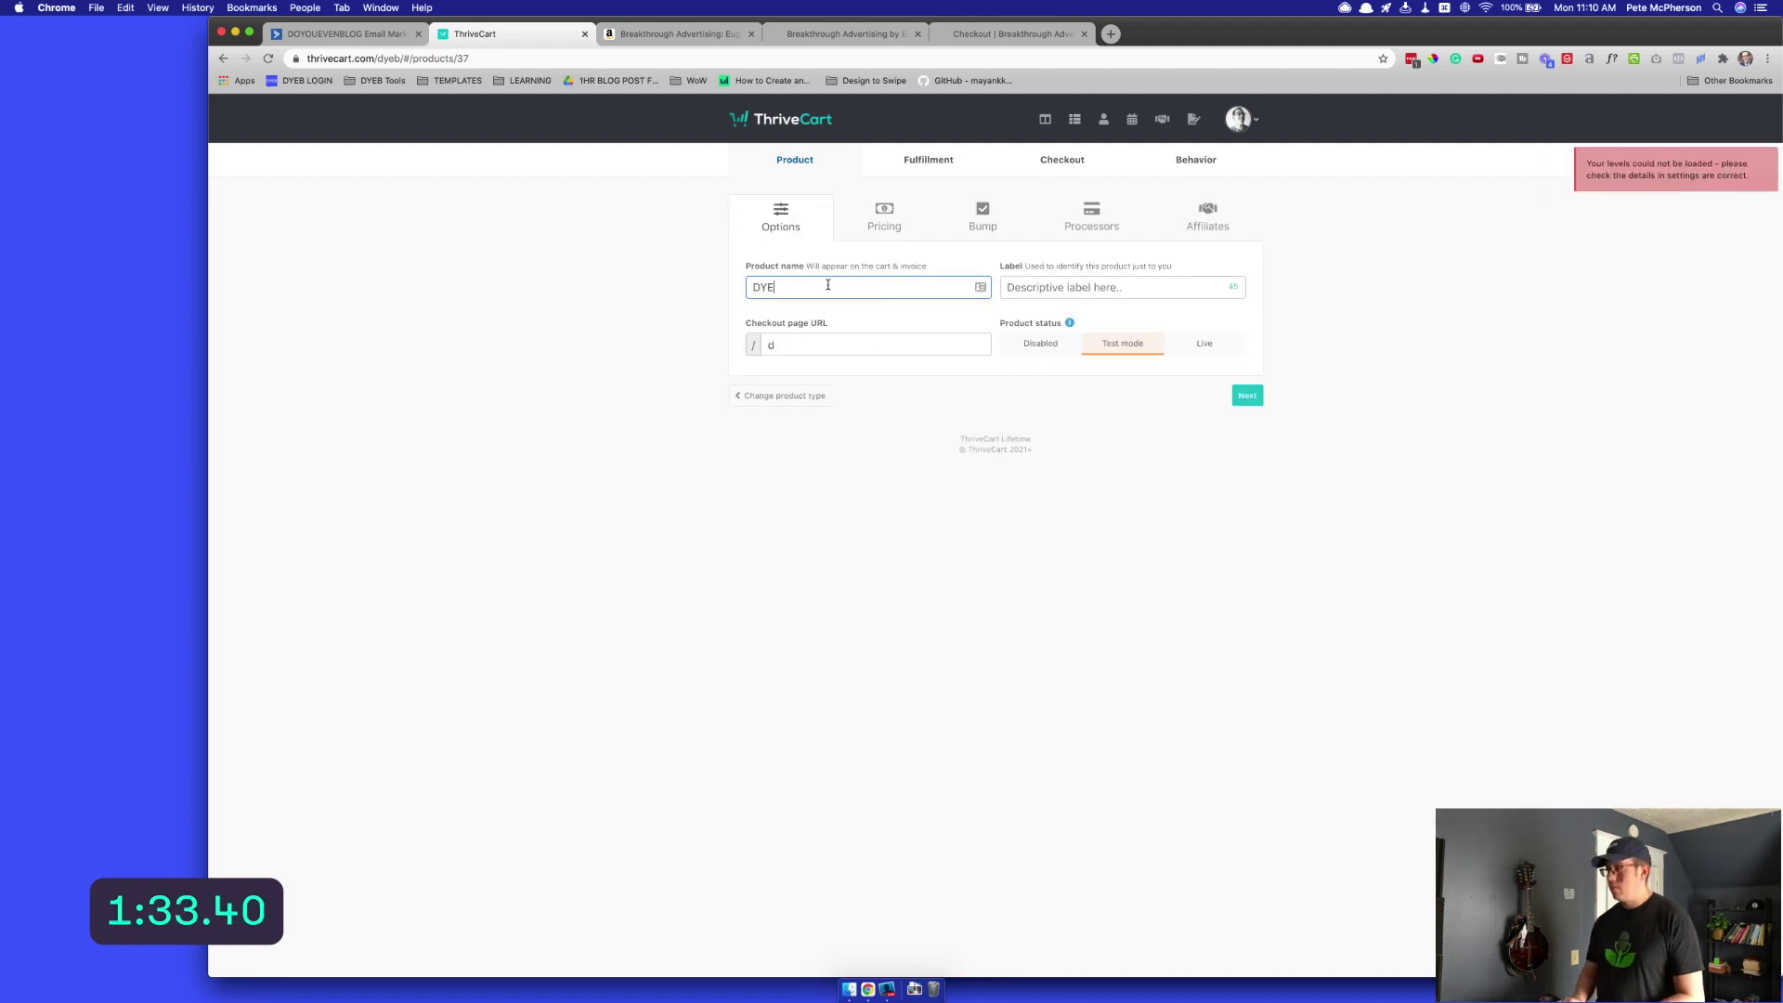
text(B Book Club - Breakthrough Advertising)
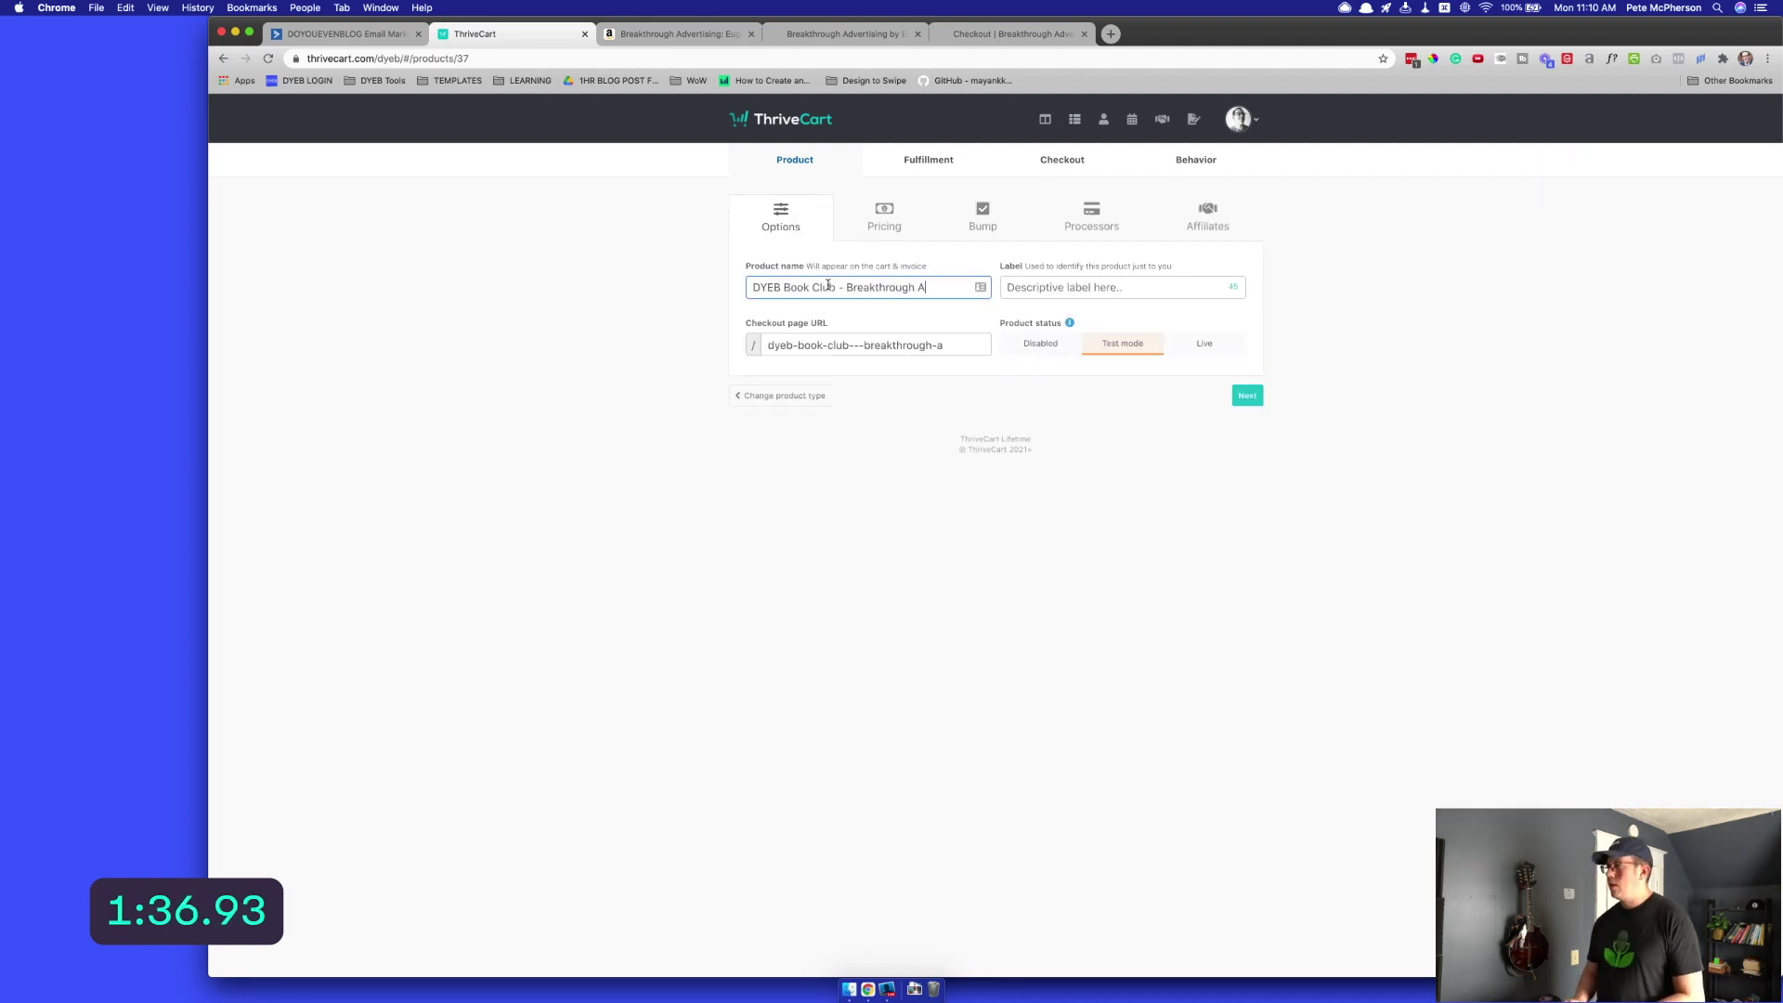
key(Tab)
text(DYEB Book Club - Breakthrough Advertising)
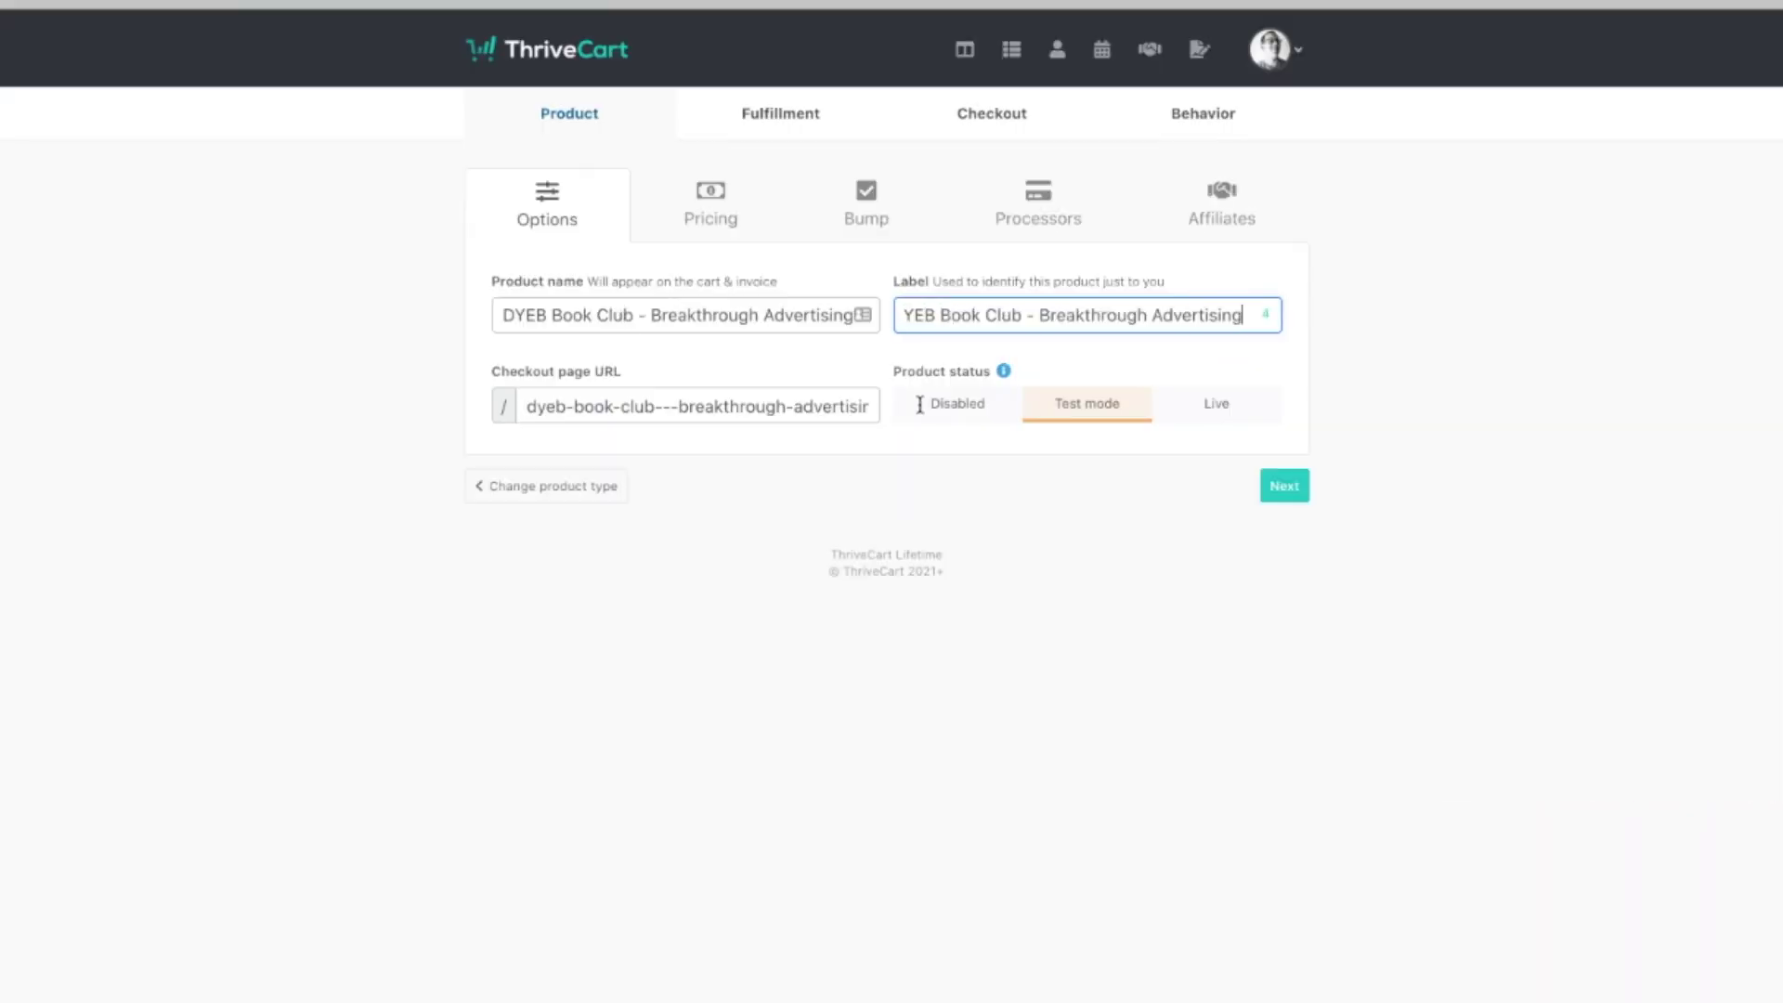
click(1227, 406)
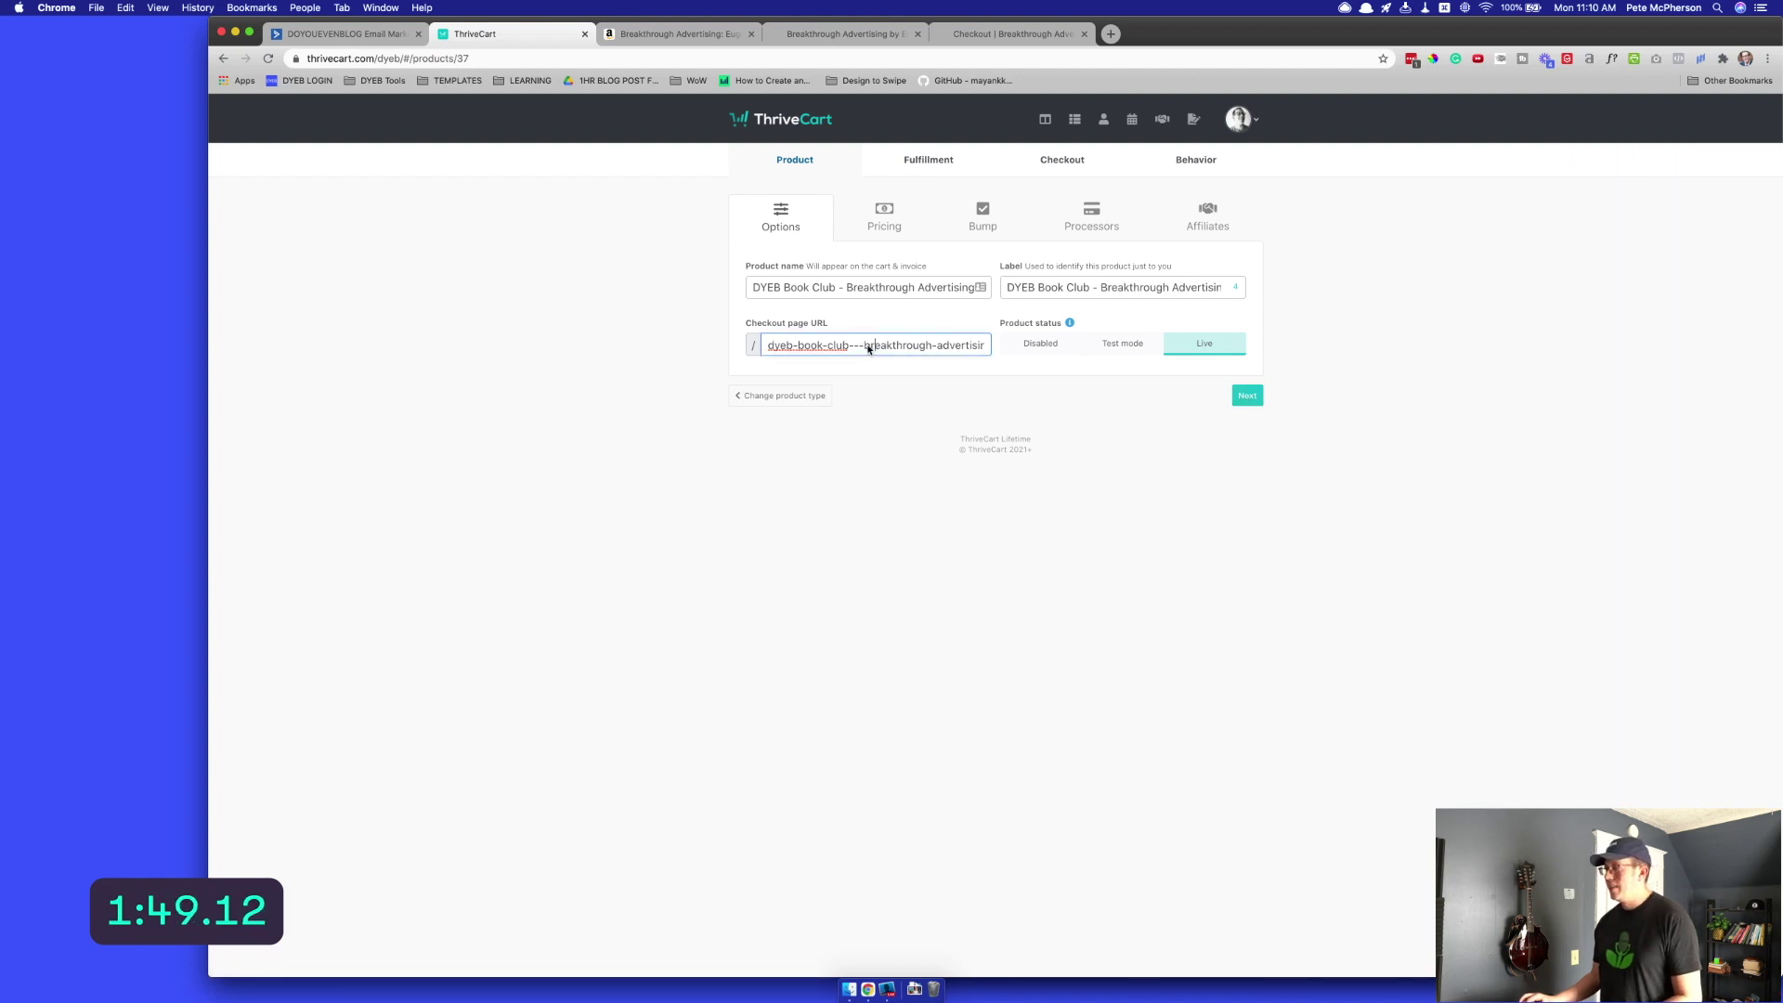
Shorten the checkout page URL to dyeb-book-club-ba and continue to the pricing settings
drag(865, 349, 1003, 350)
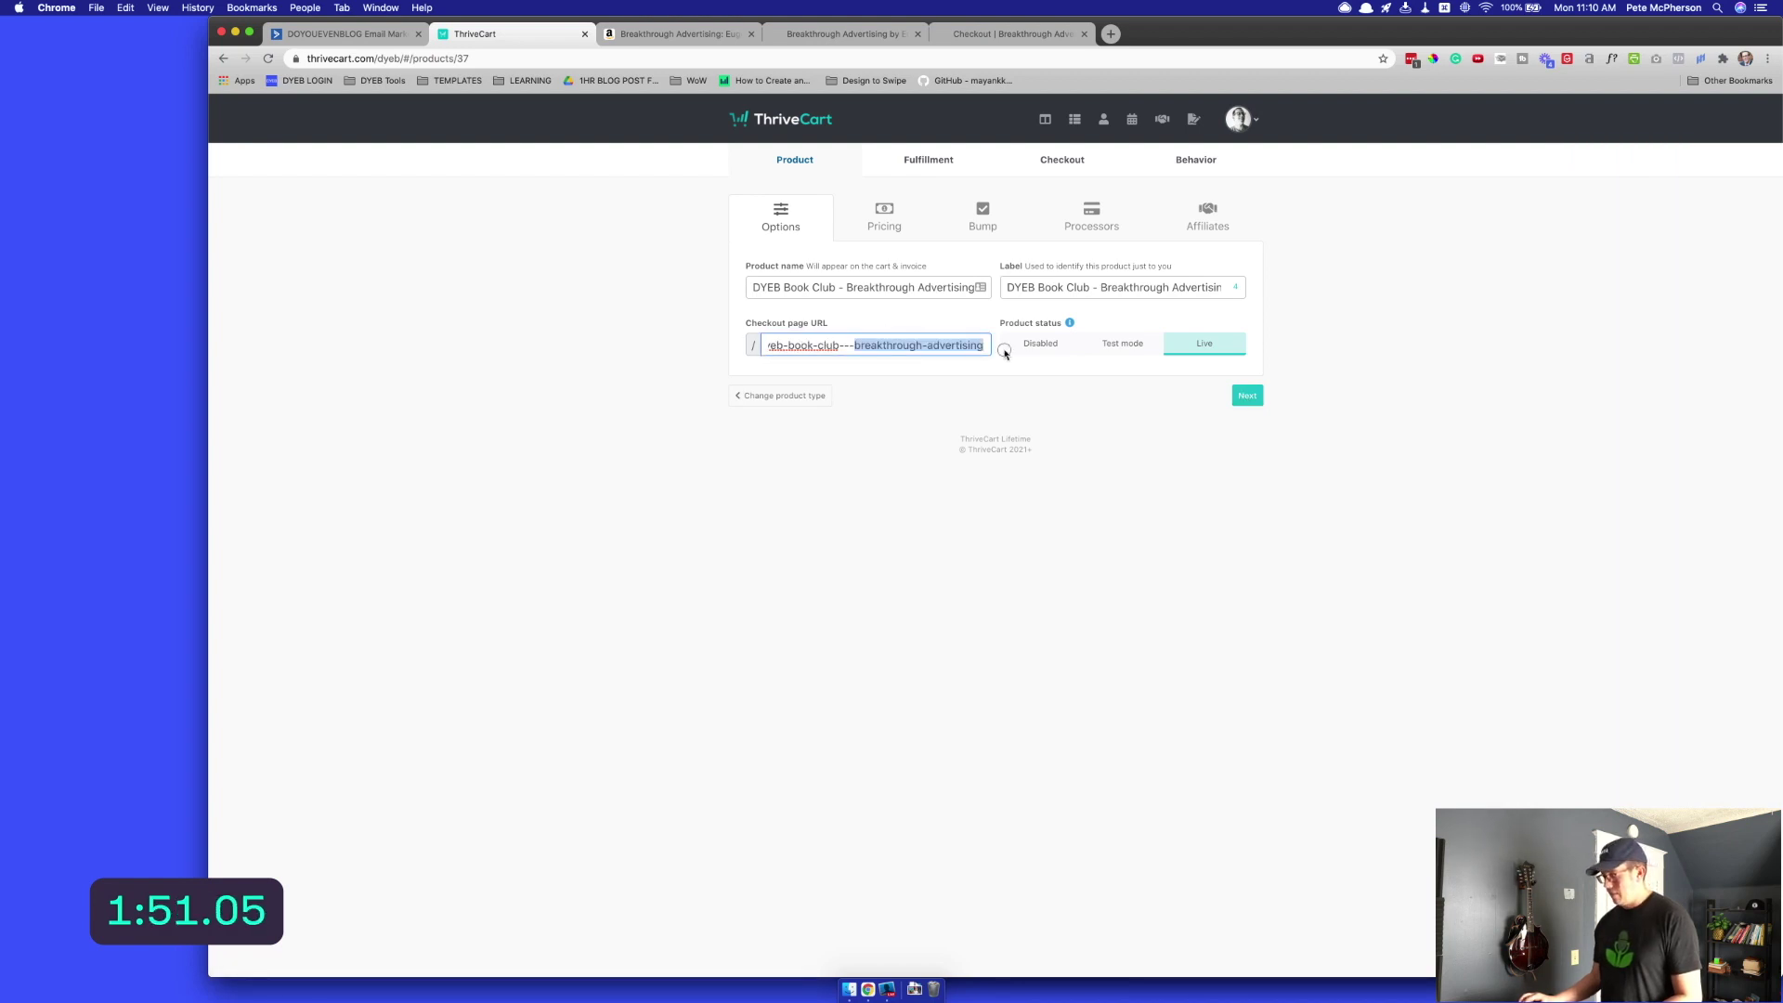
text(ba)
key(Left)
key(Left)
key(BackSpace)
key(BackSpace)
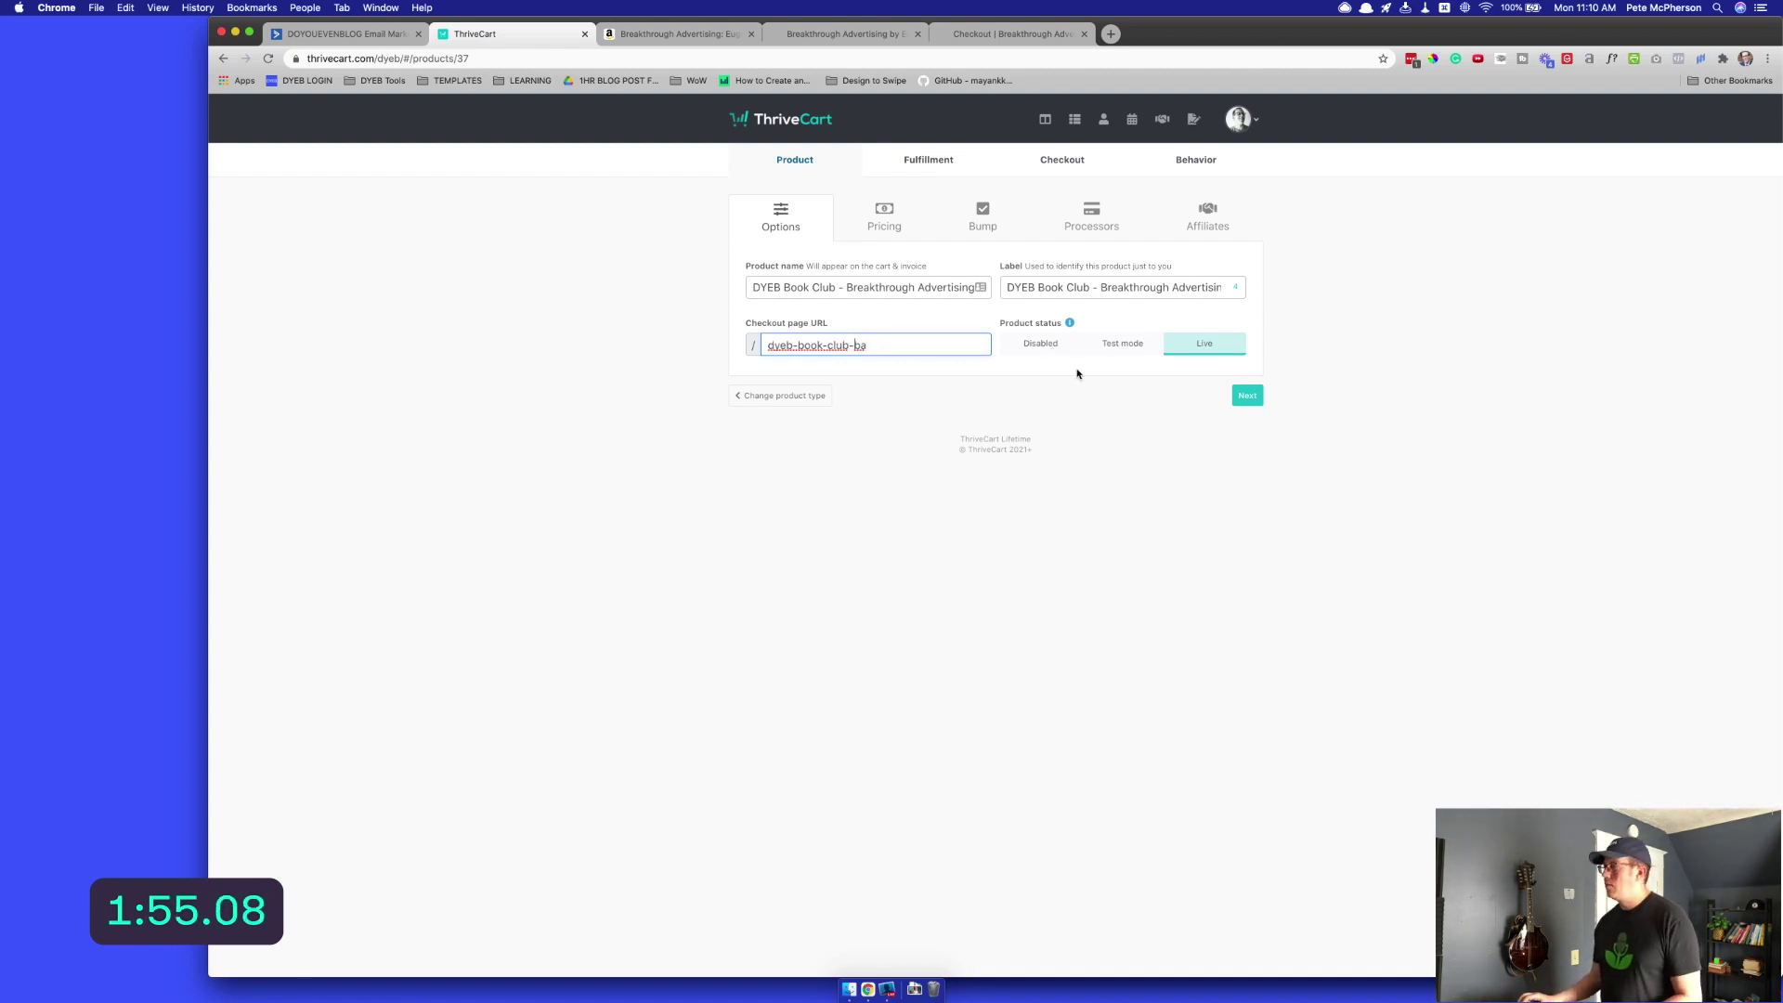
click(1248, 395)
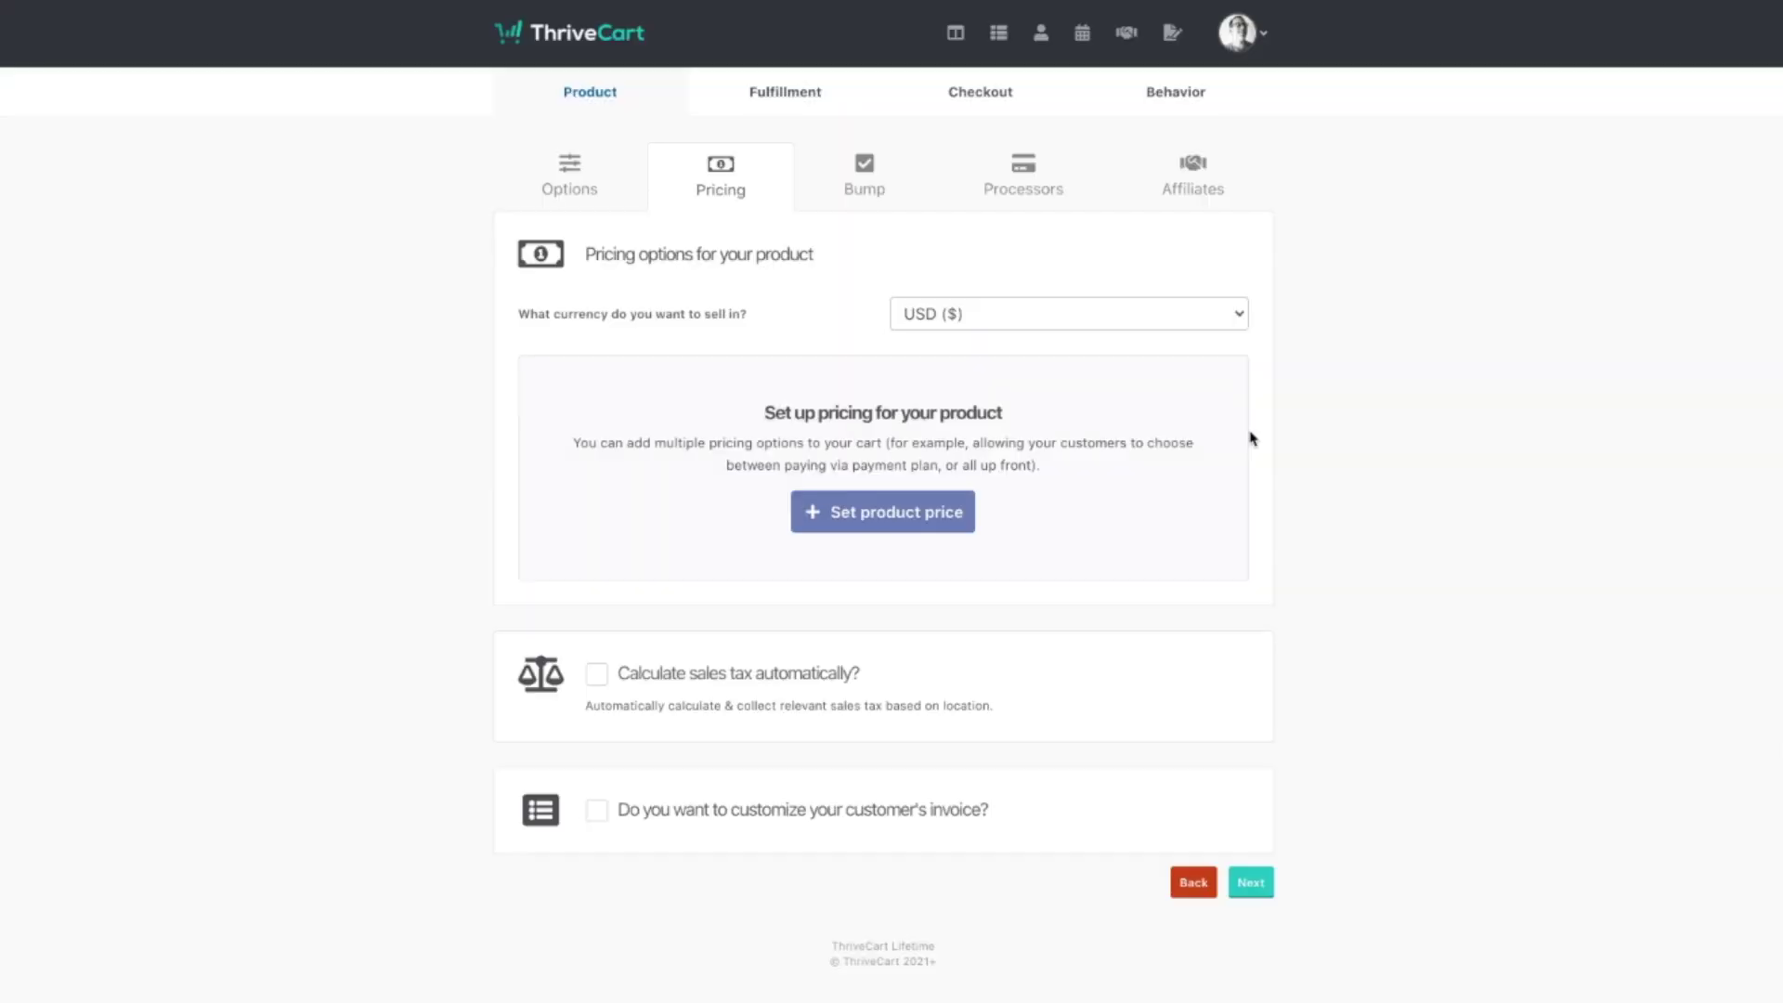
Add a one-time fee pricing option of $20 with unlimited quantity and one purchase at a time
click(885, 527)
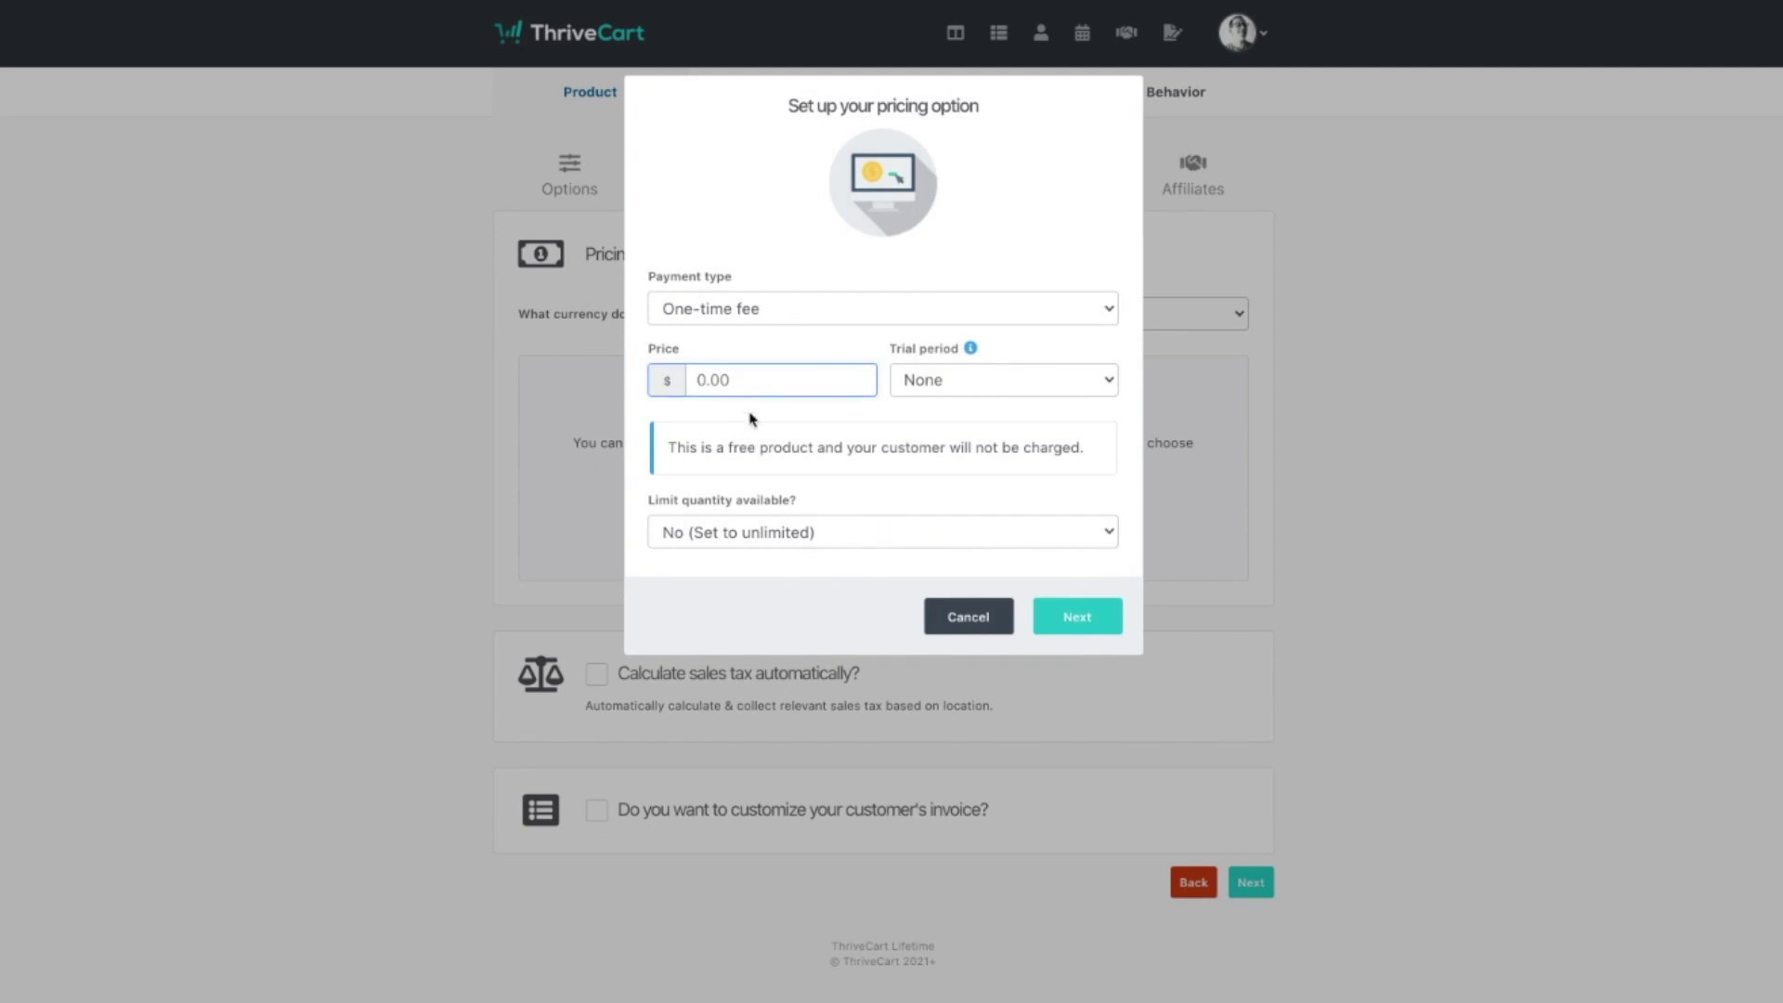
text(20)
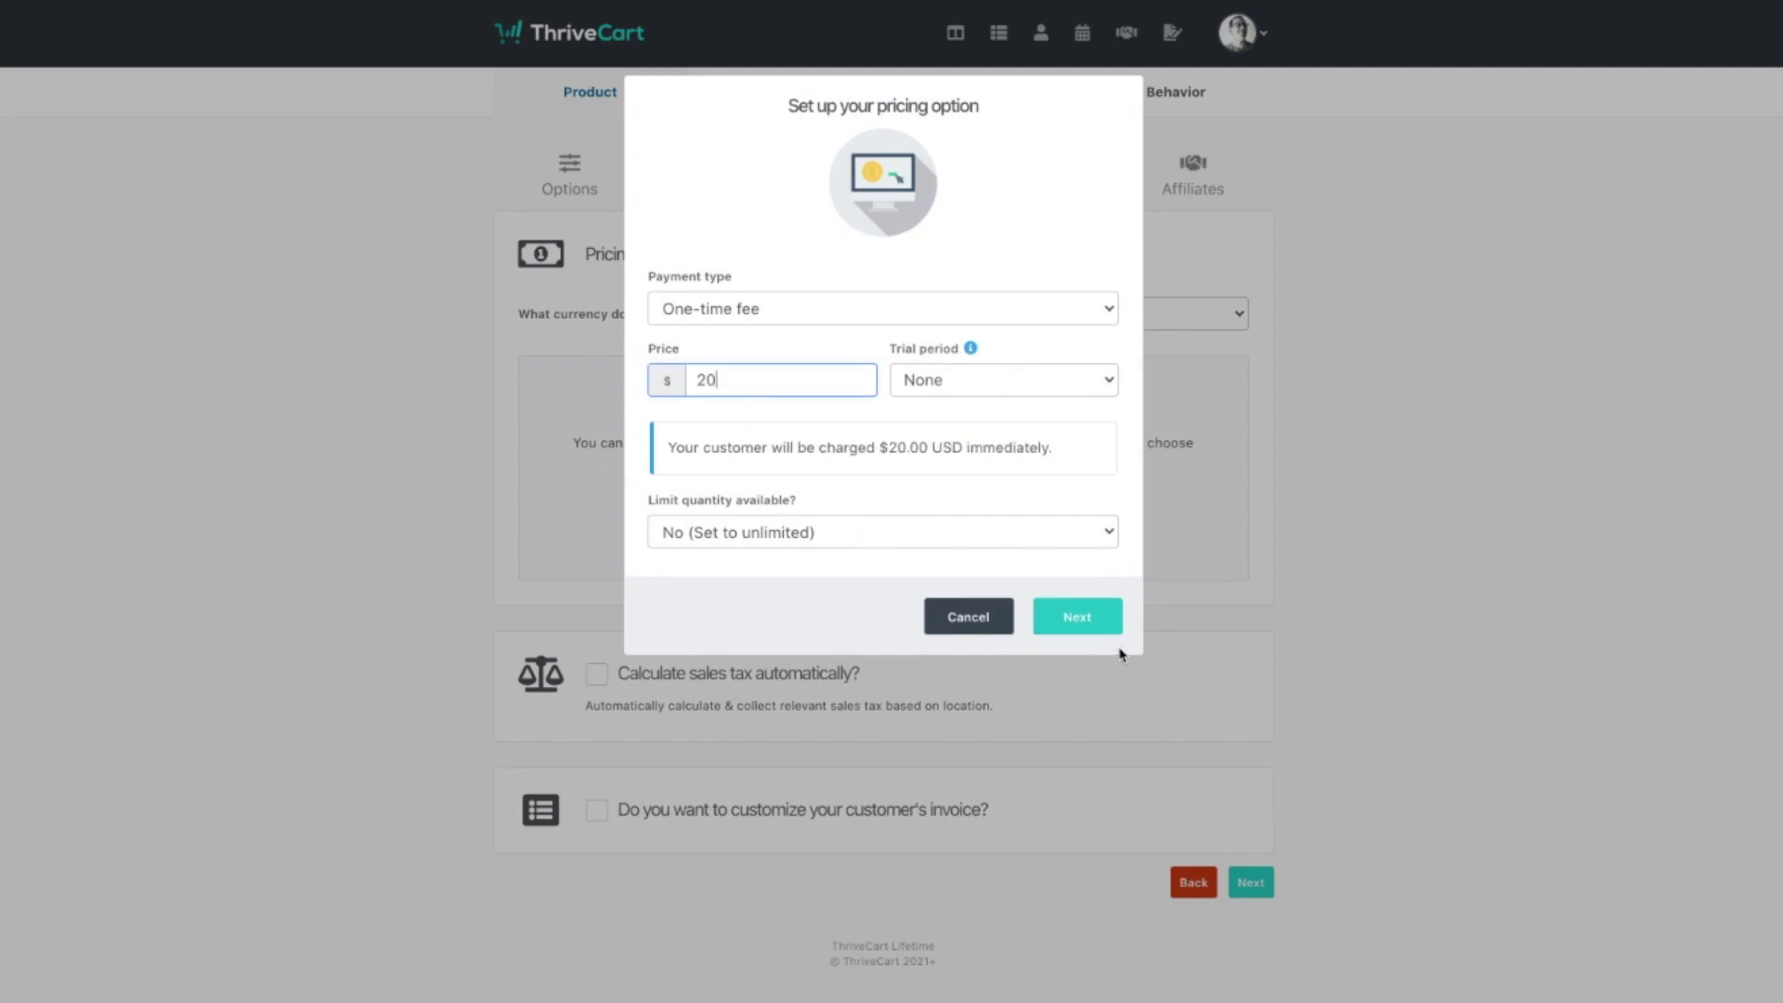
click(1077, 617)
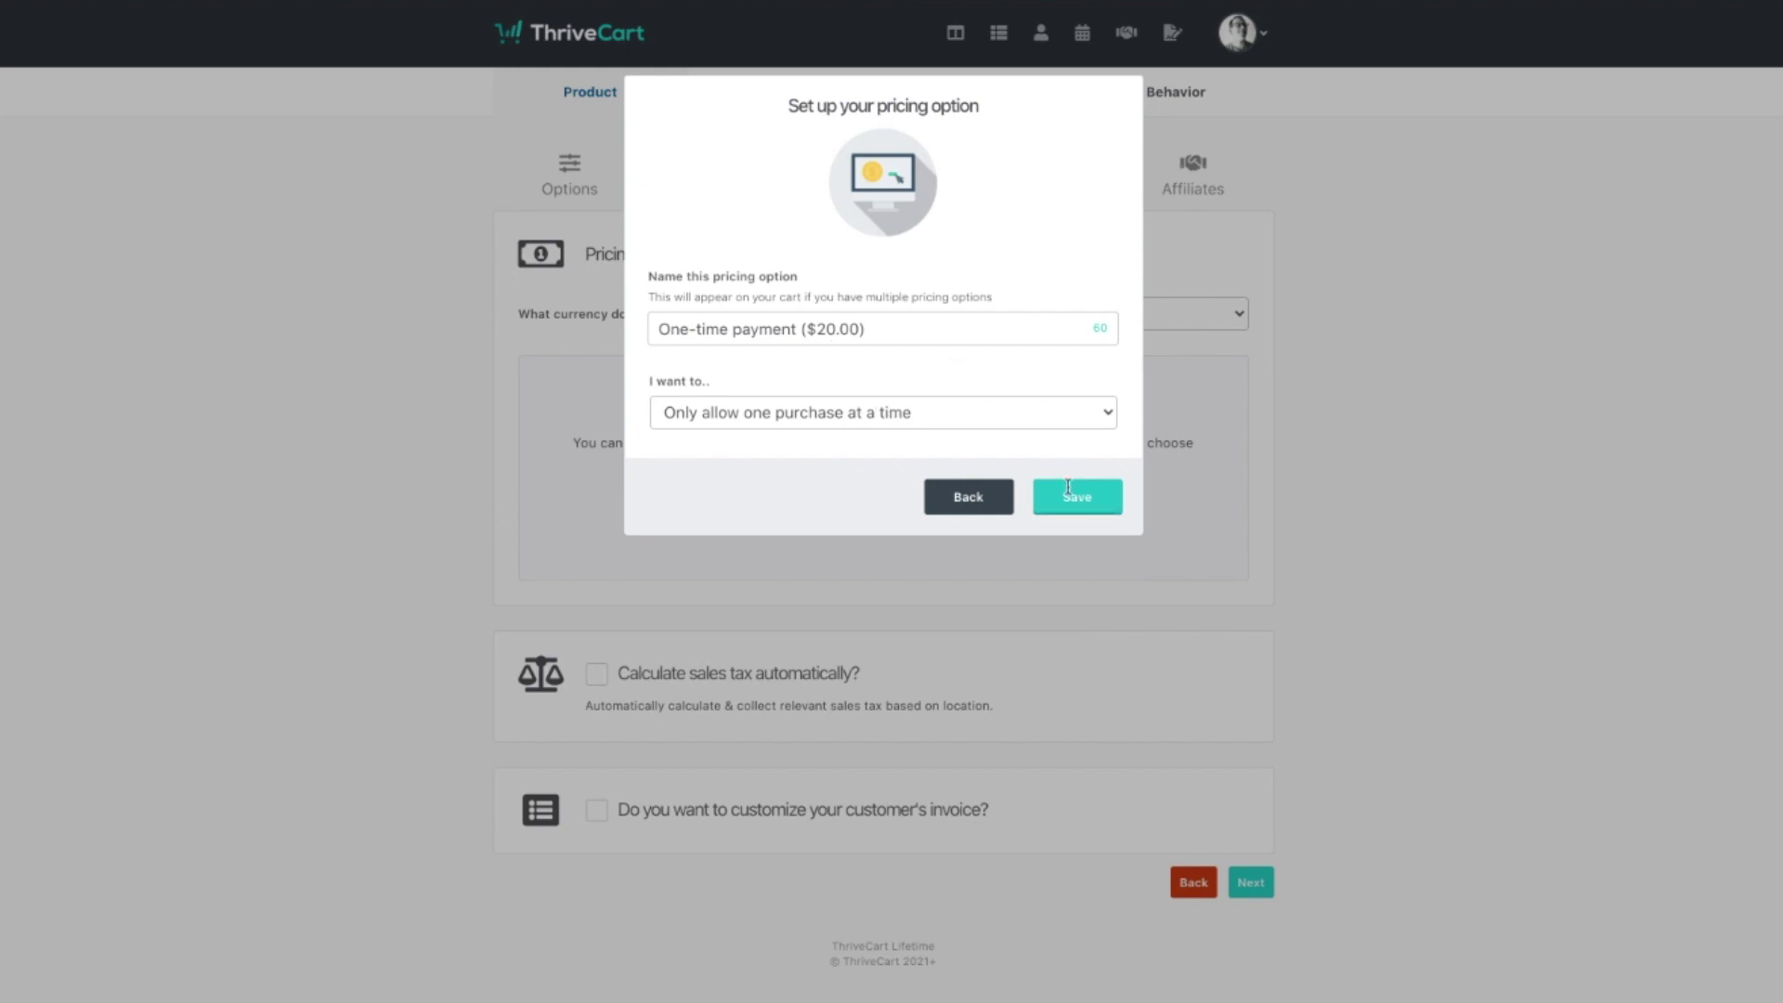
click(1069, 492)
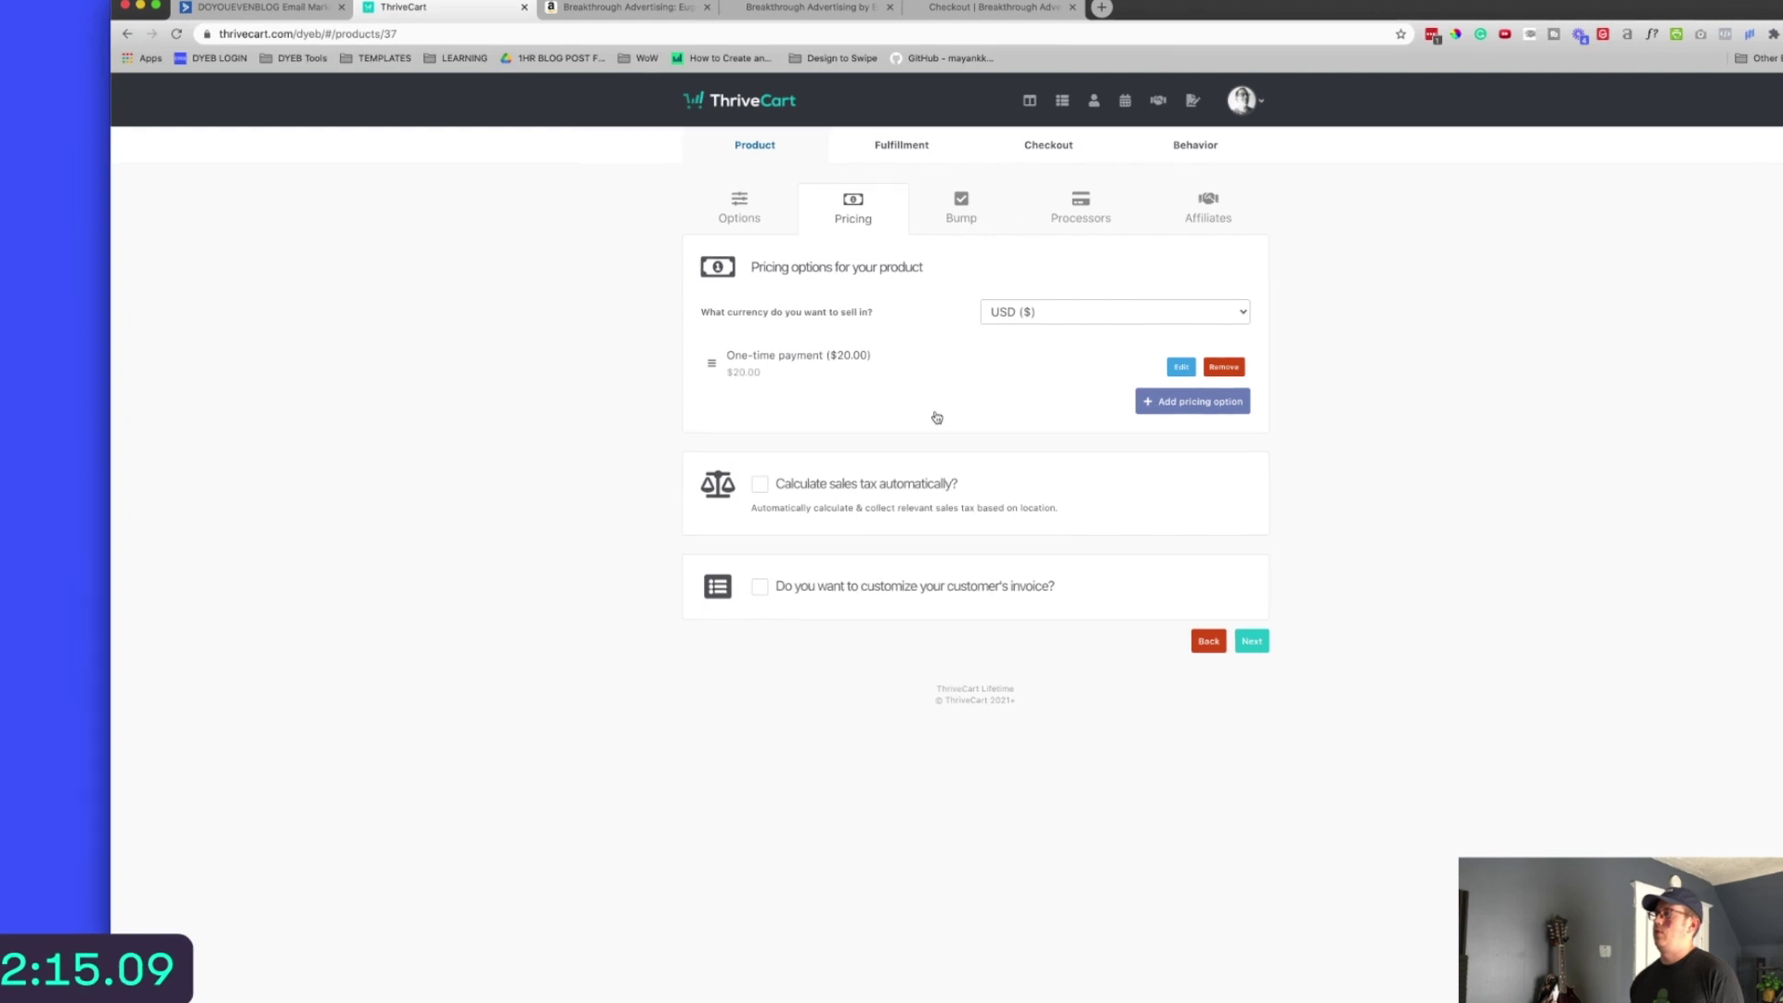
click(1252, 641)
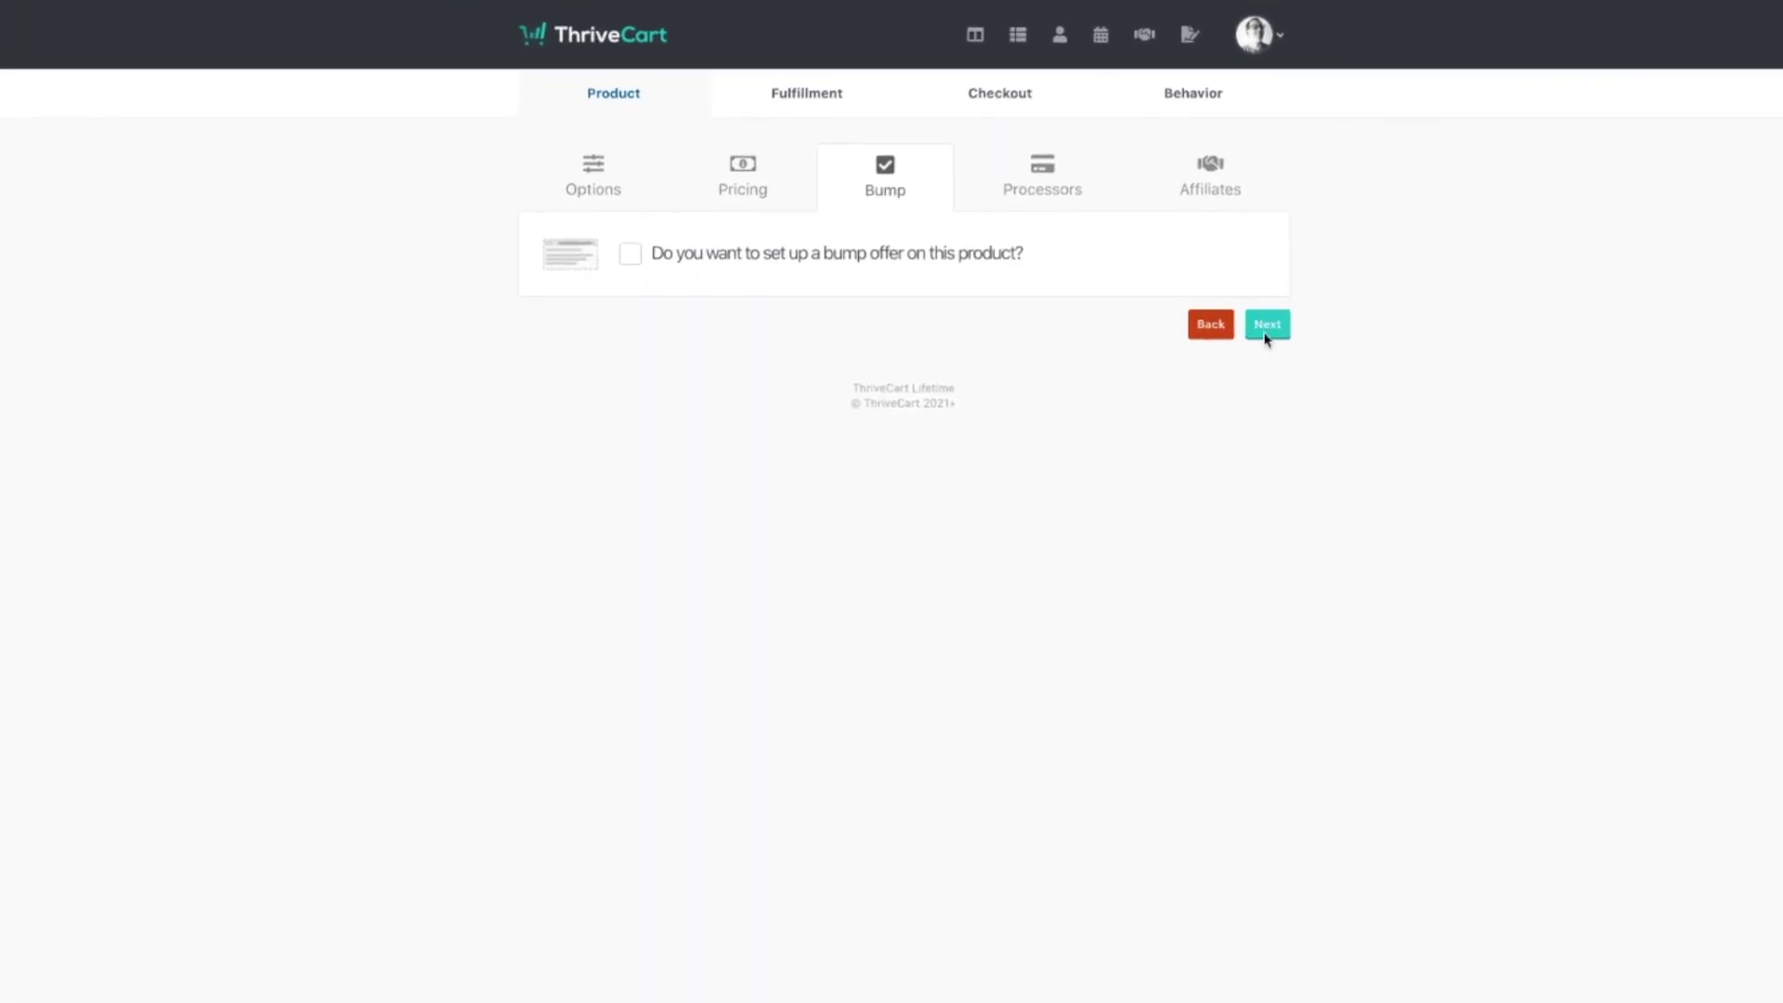
Skip the bump offer and enable Stripe and PayPal as the product's payment processors
click(1263, 324)
click(1006, 392)
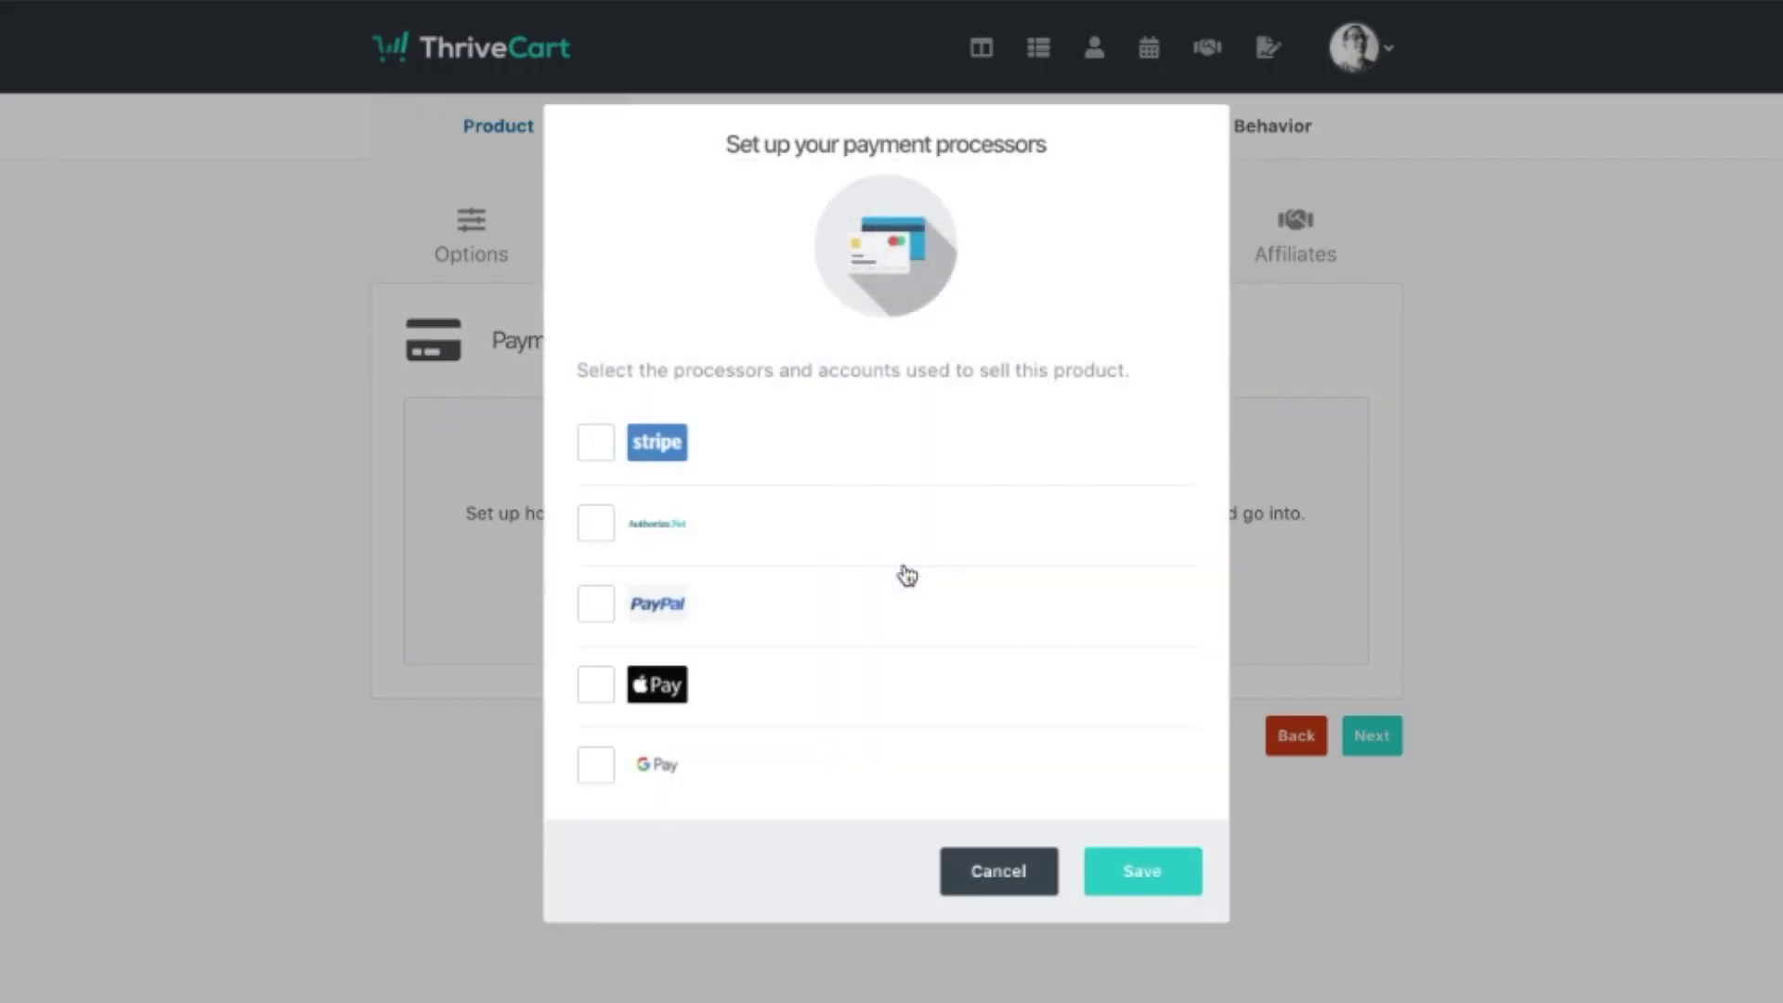
click(632, 451)
click(662, 624)
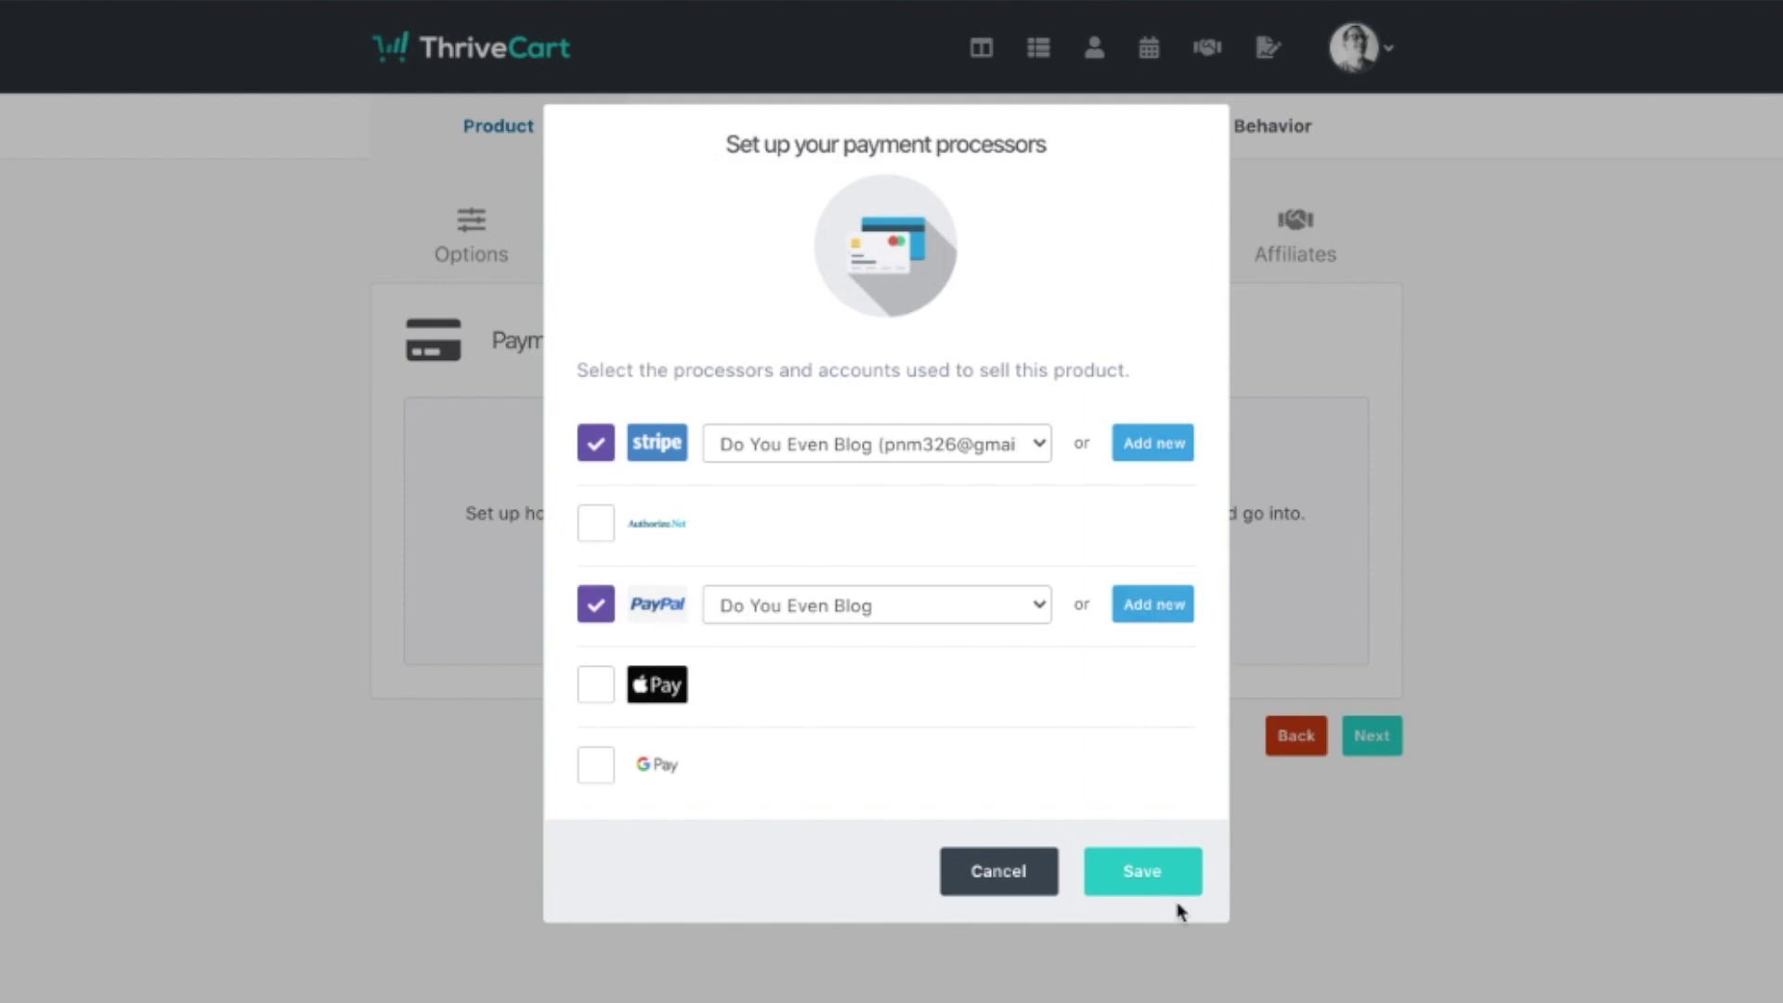
click(1172, 884)
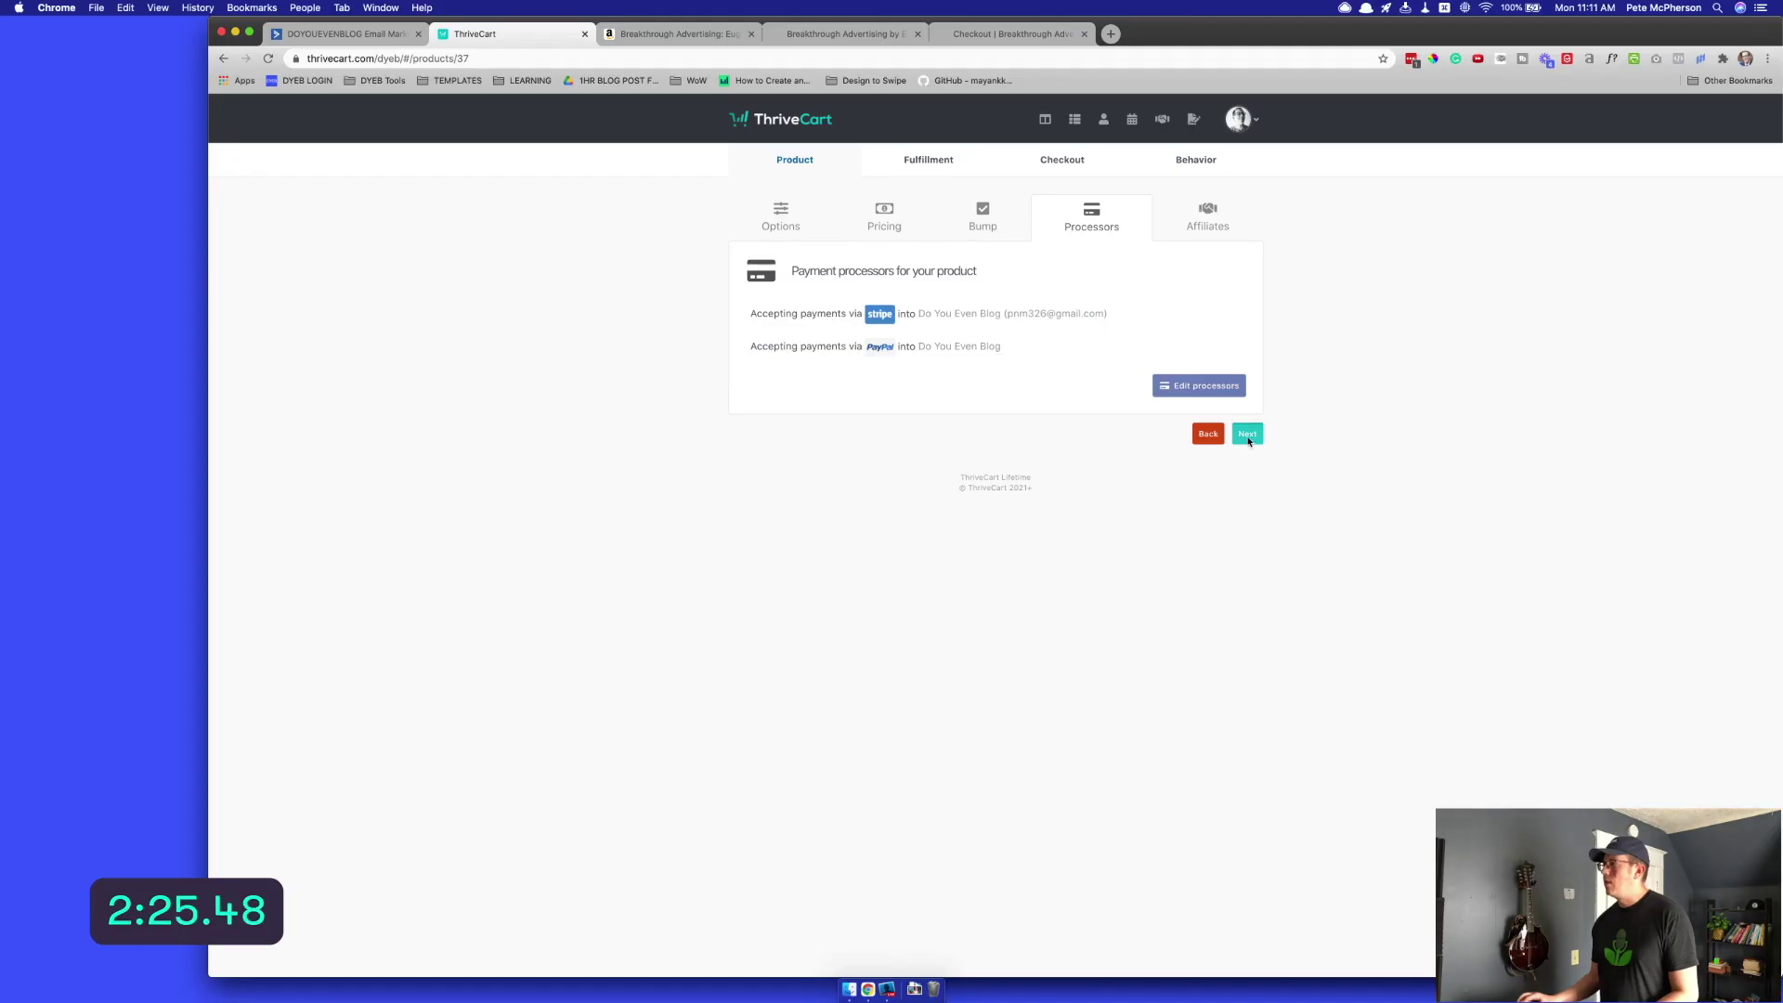
click(1248, 435)
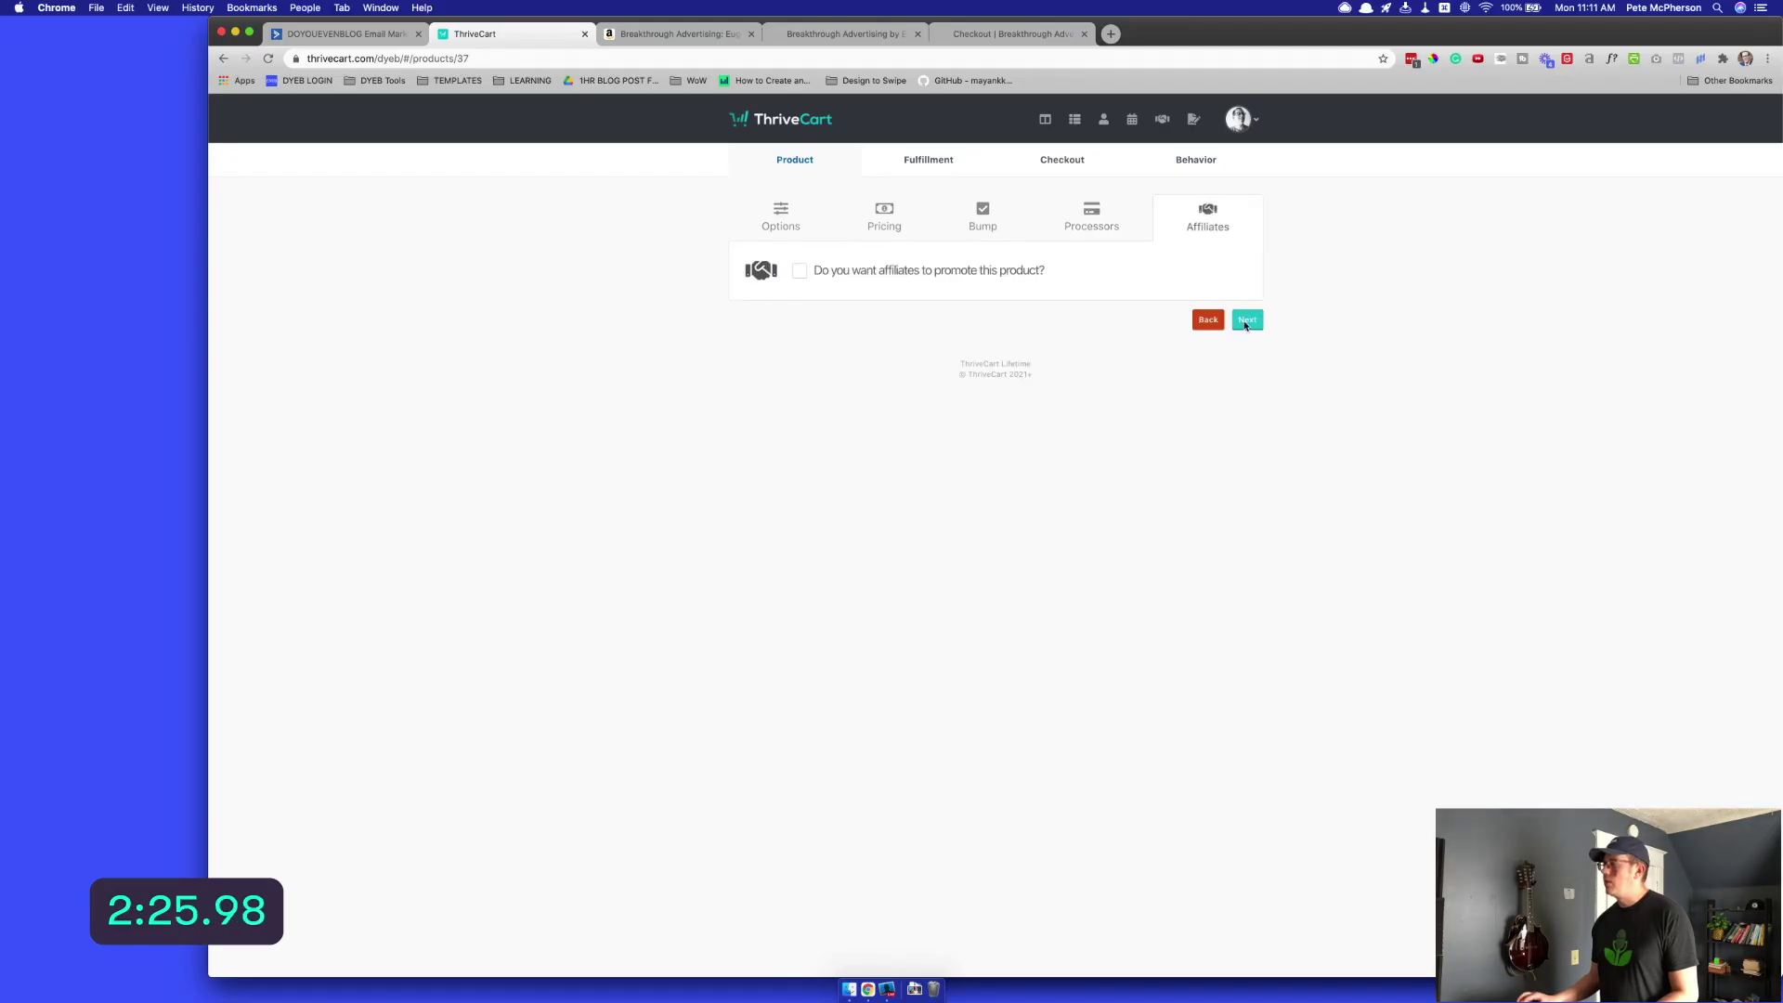
Skip affiliates, then enter the support email and keep "Display their total/invoice" as the after-purchase action
click(1246, 314)
click(899, 335)
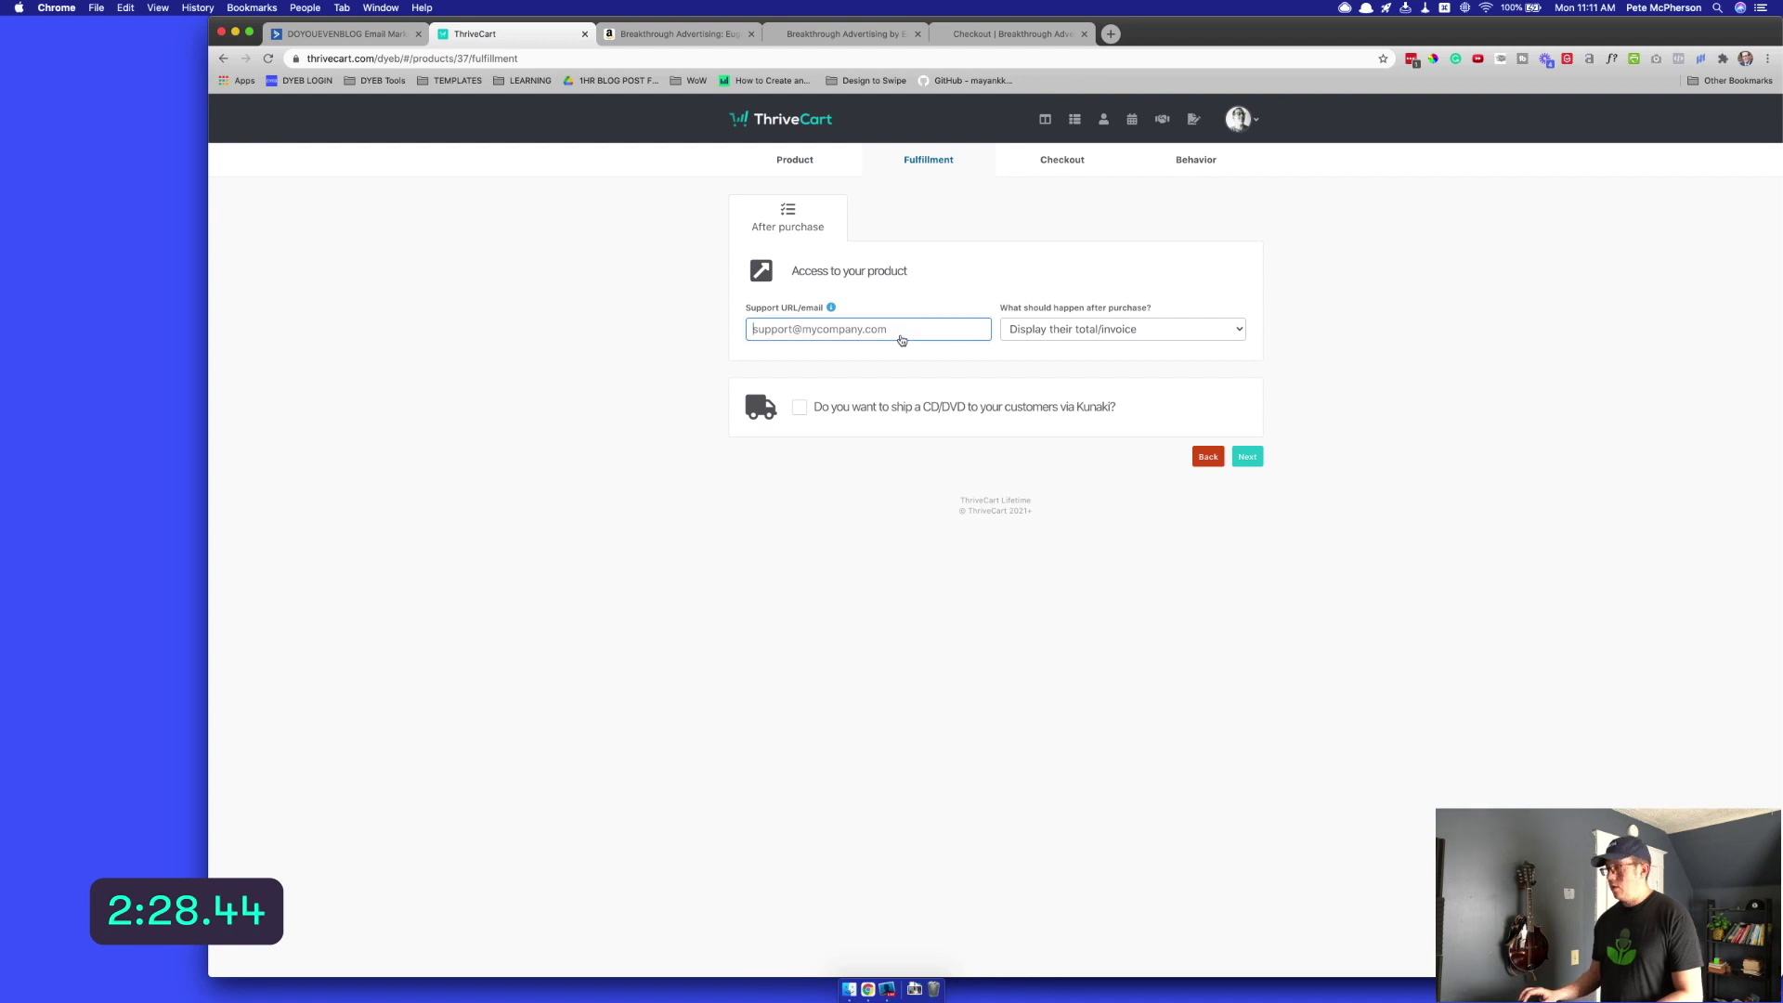
text(pe)
key(Down)
key(Return)
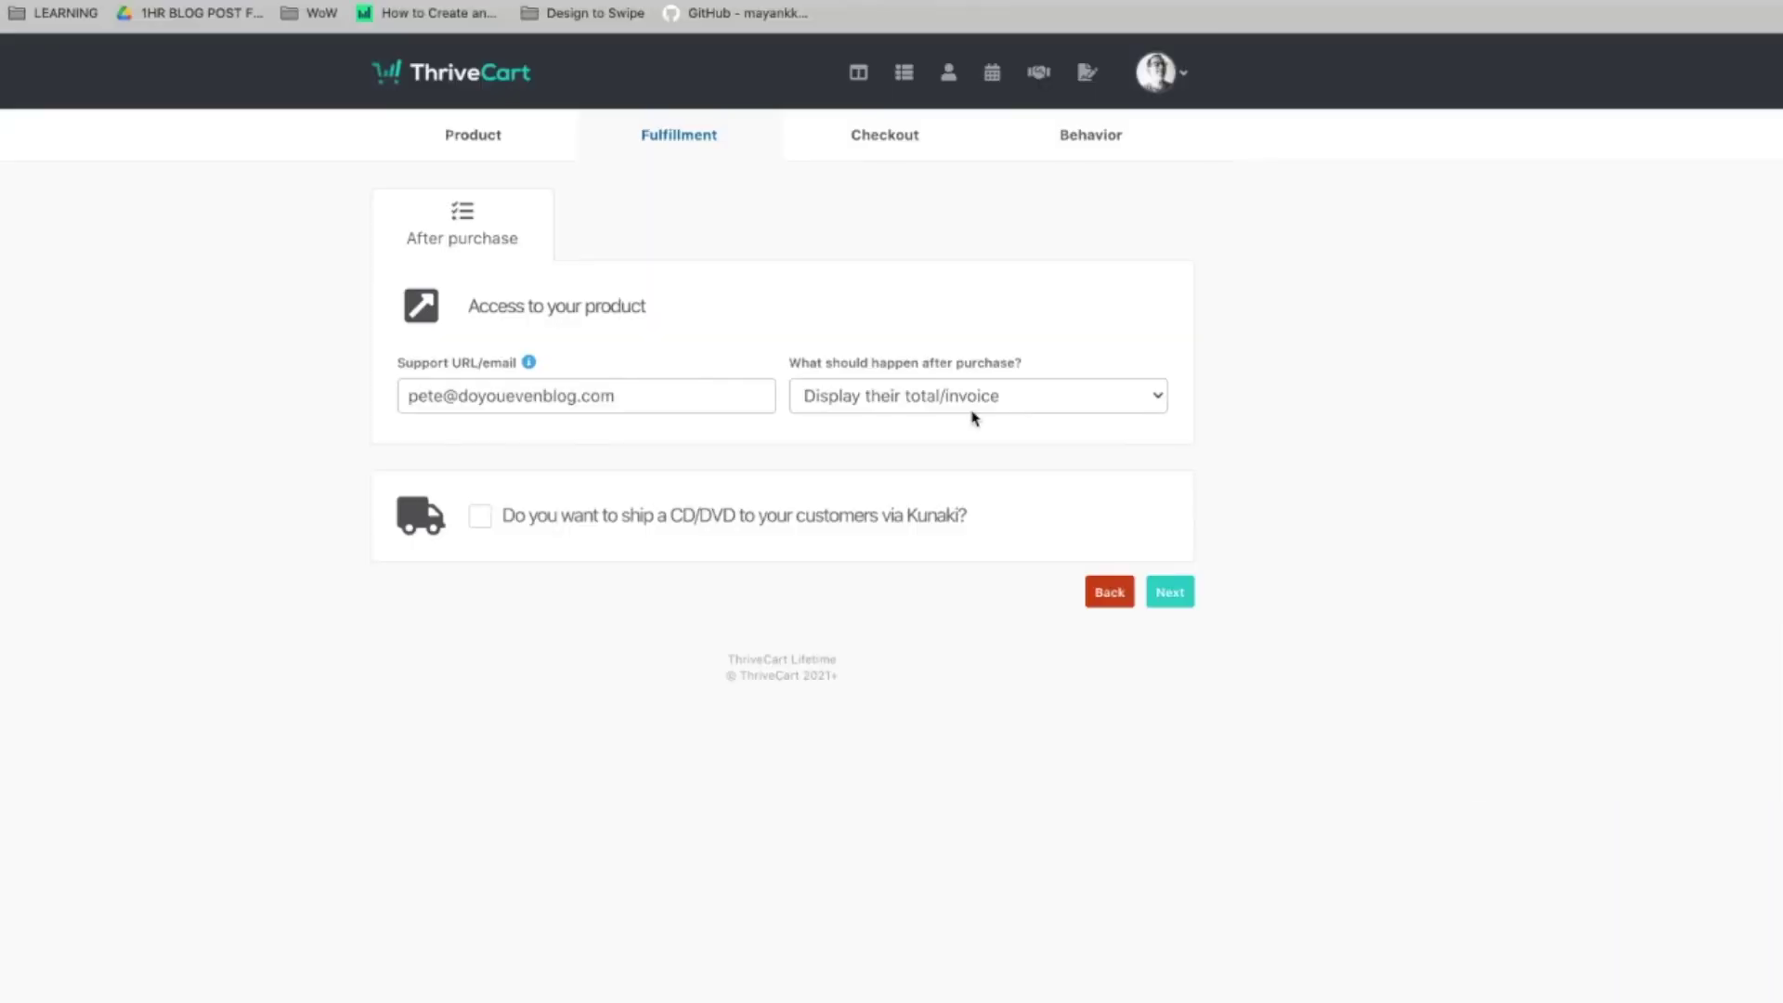
click(1127, 330)
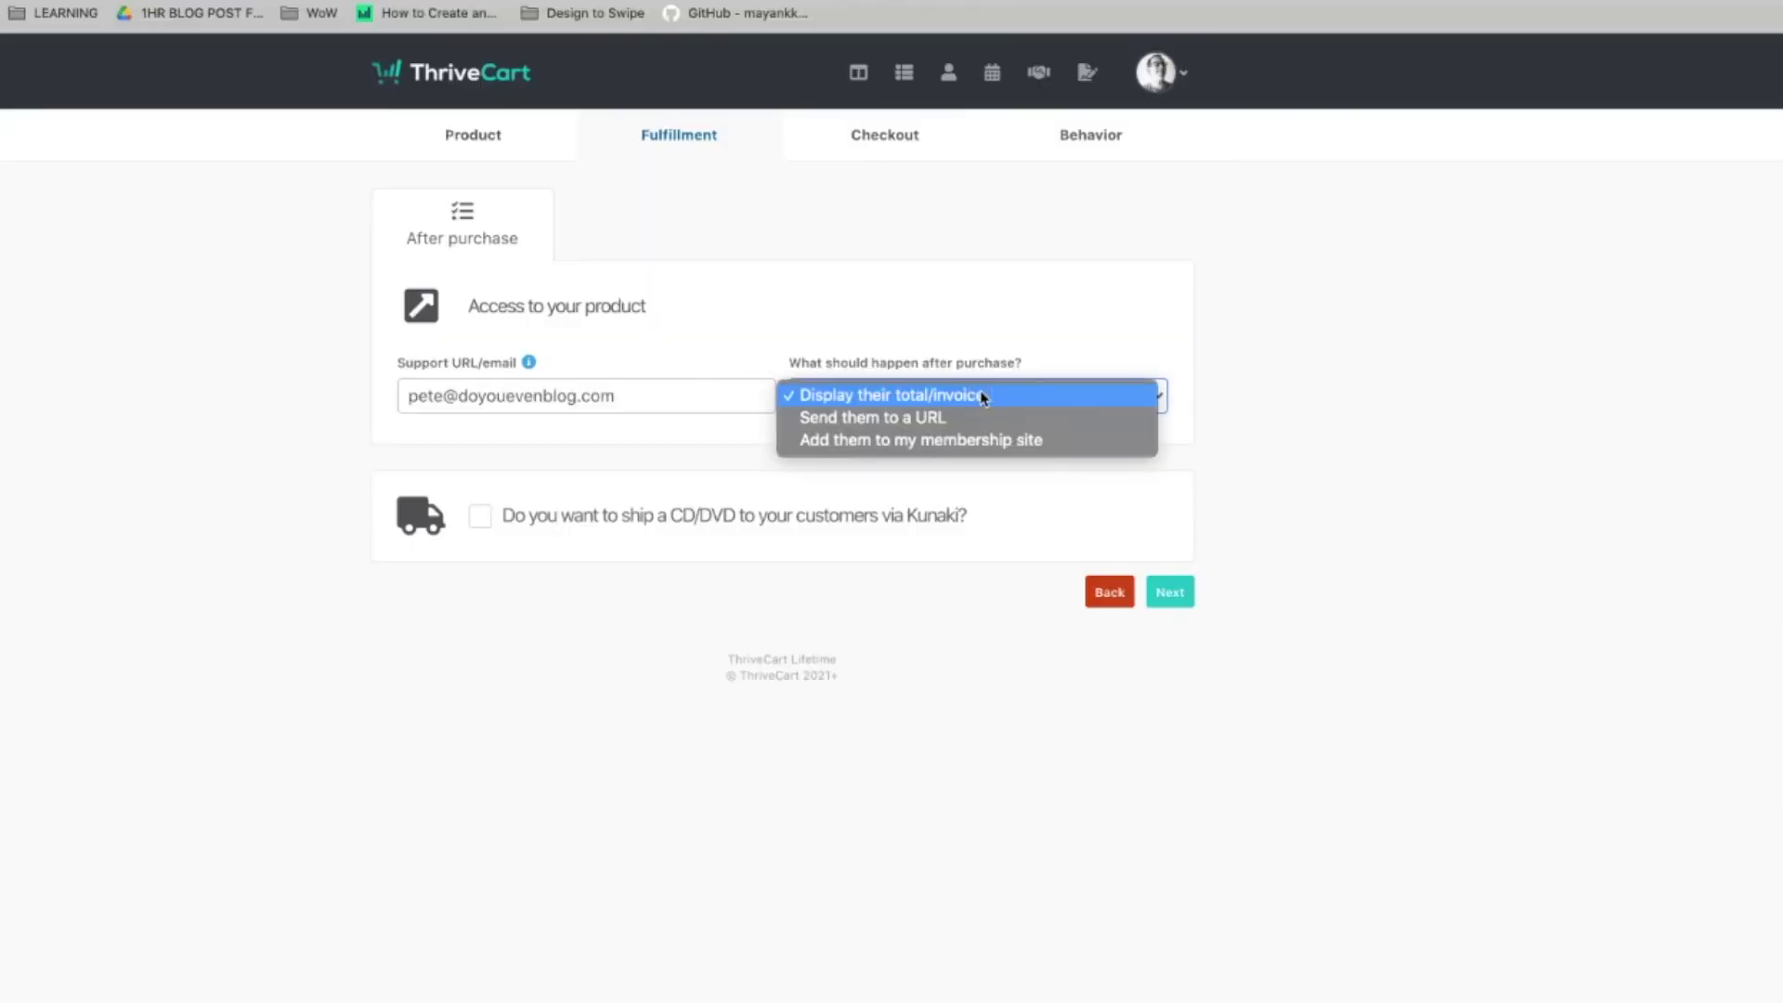
click(983, 396)
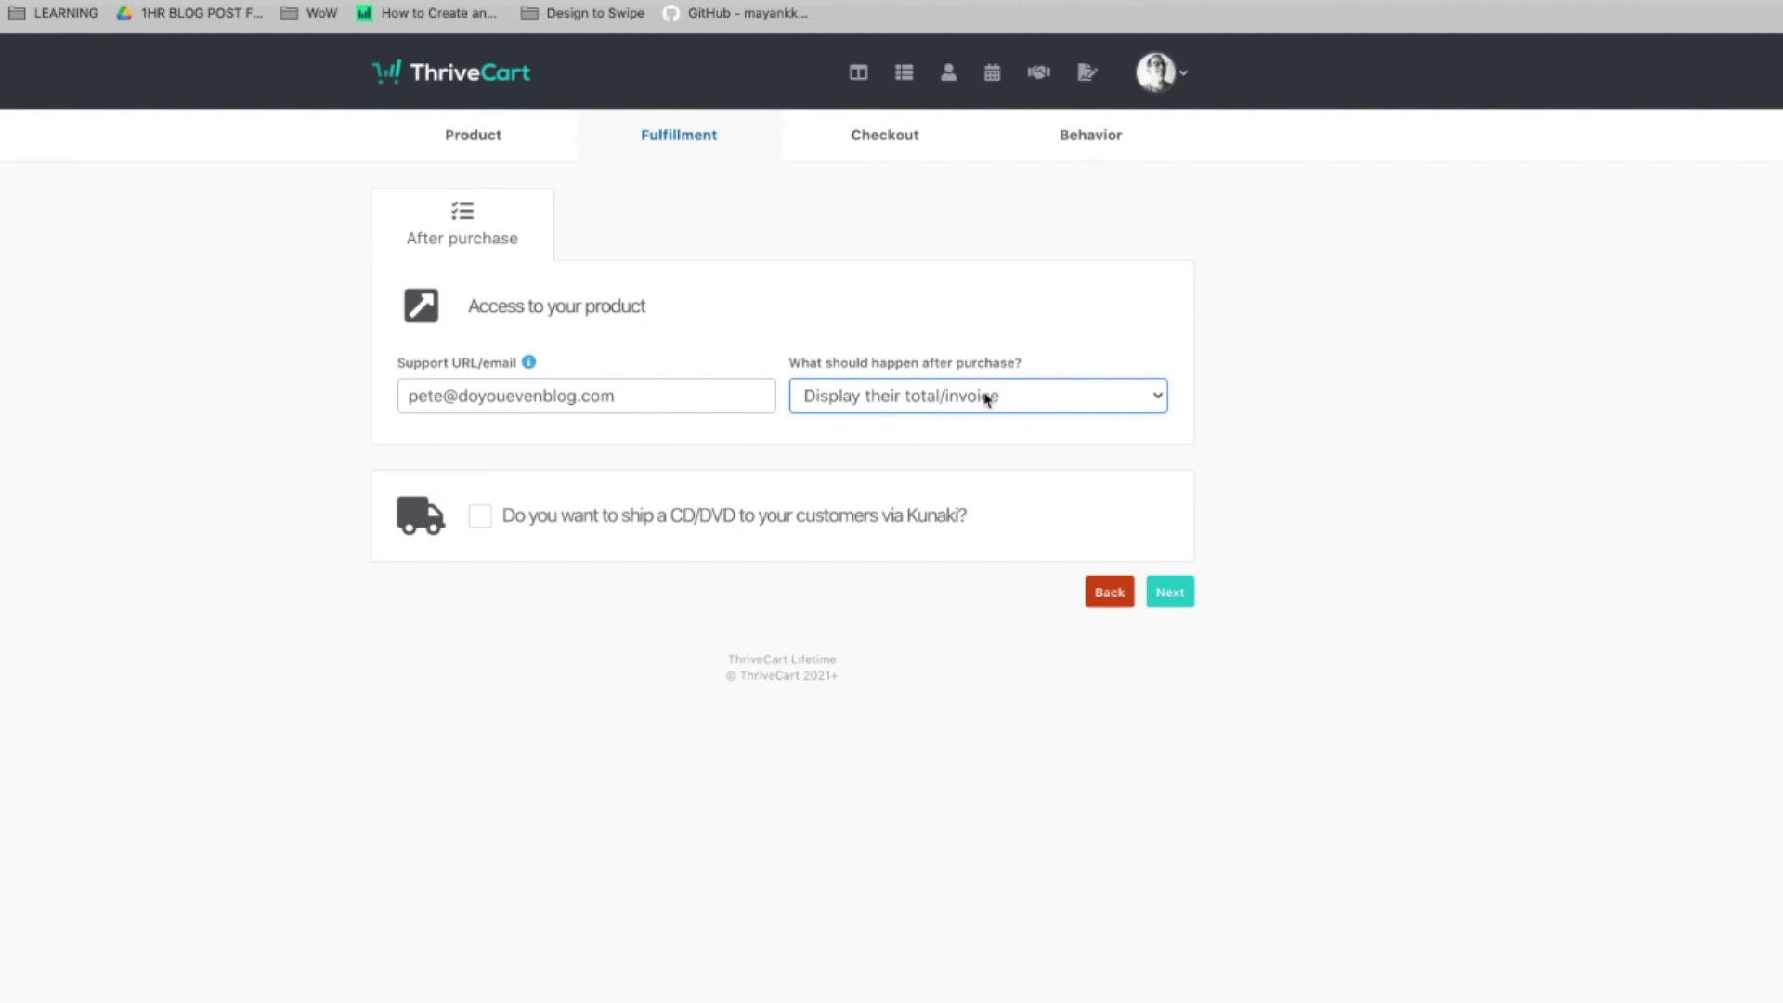
click(1181, 594)
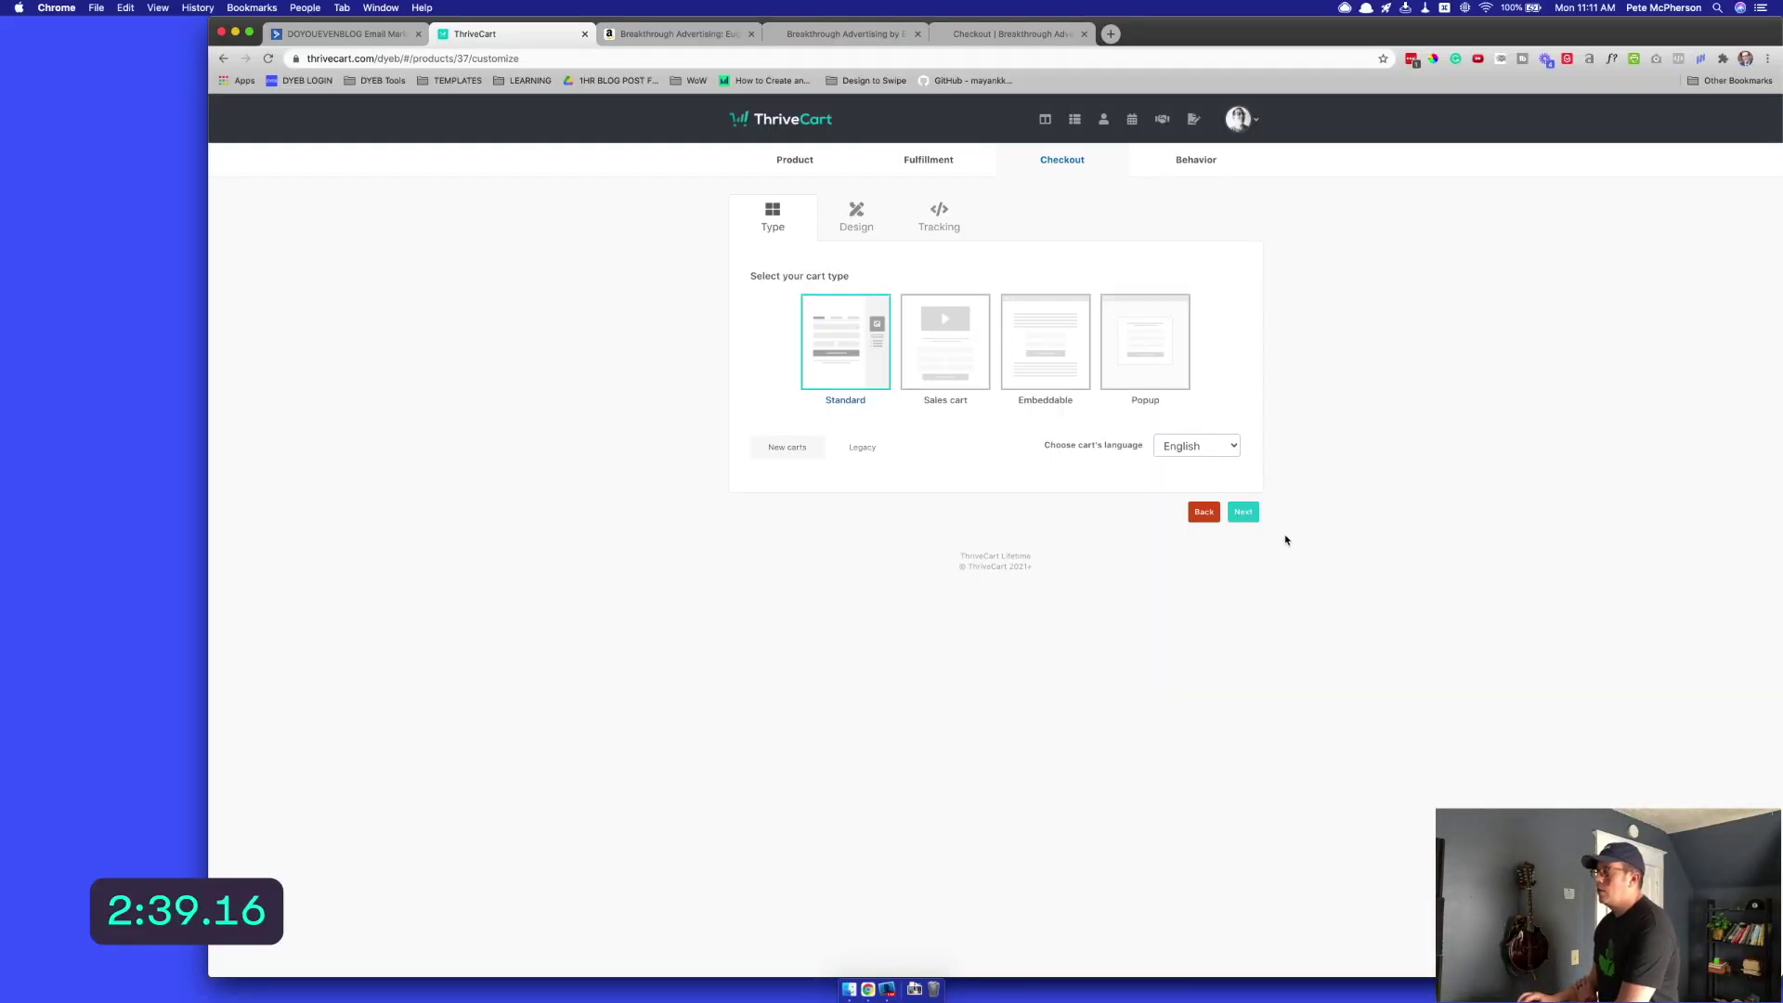
In the Standard cart's design editor, set the contact information's customer name to Enabled (first + last name) and customer address to Enabled (Abbreviated)
click(1242, 512)
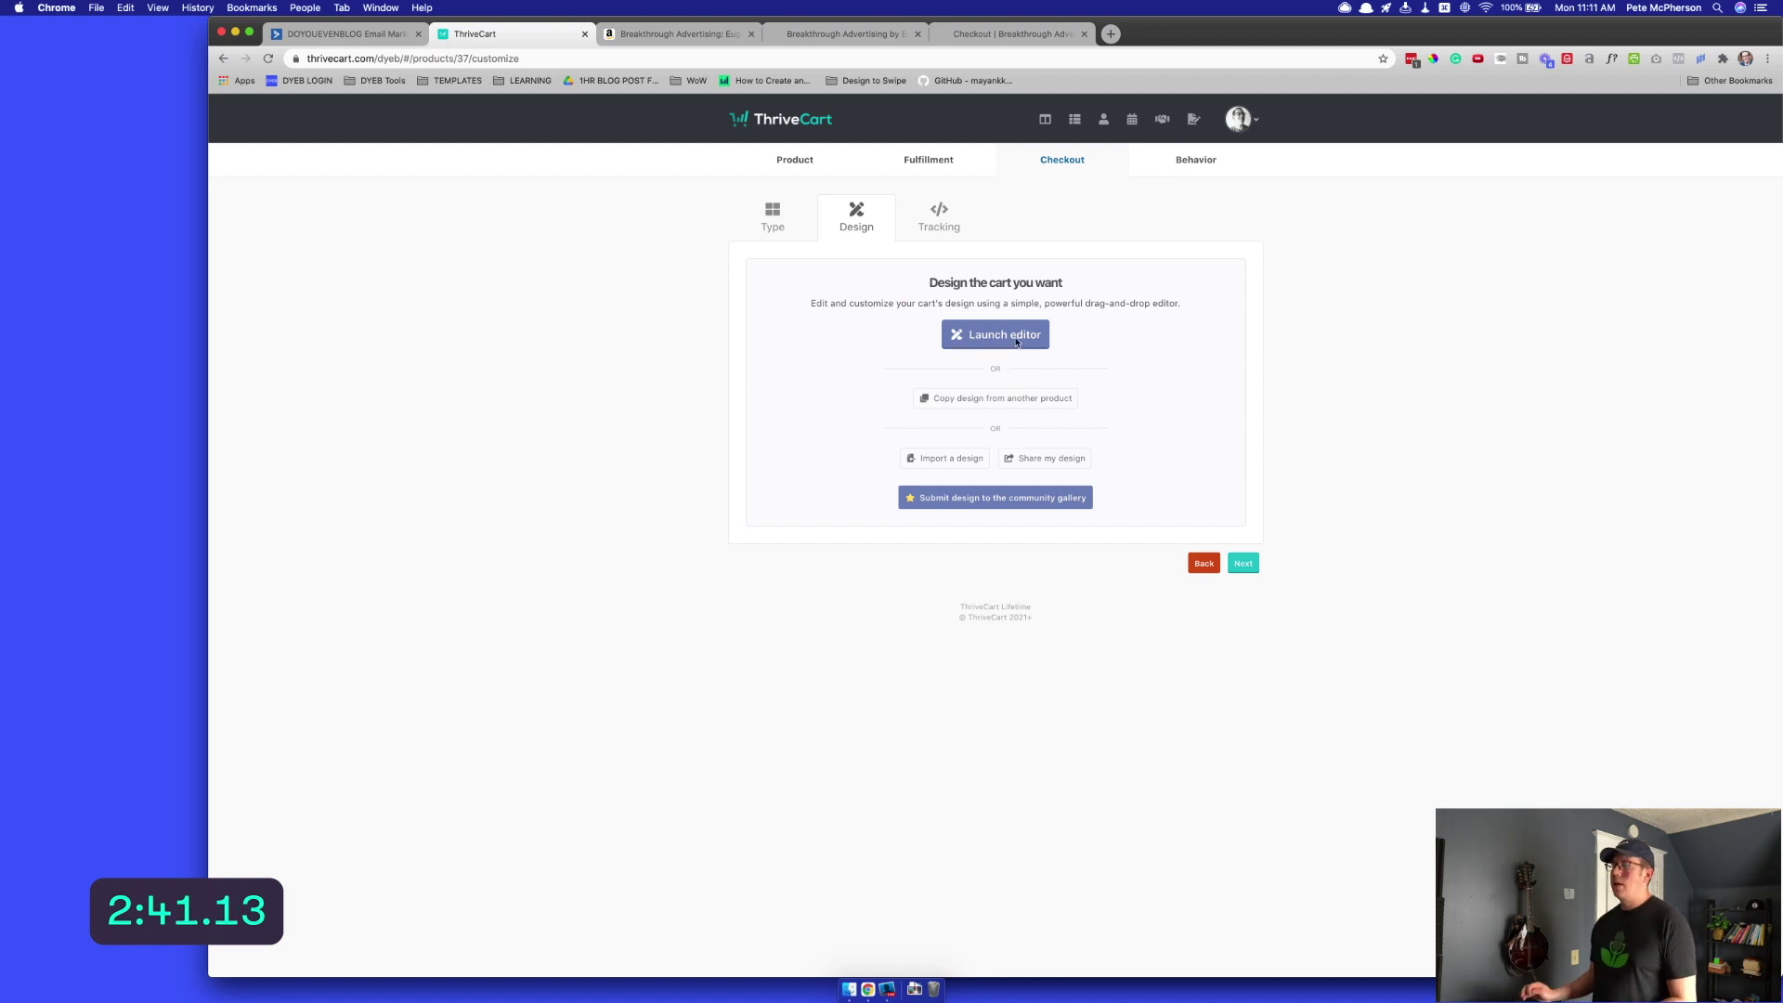
click(1016, 339)
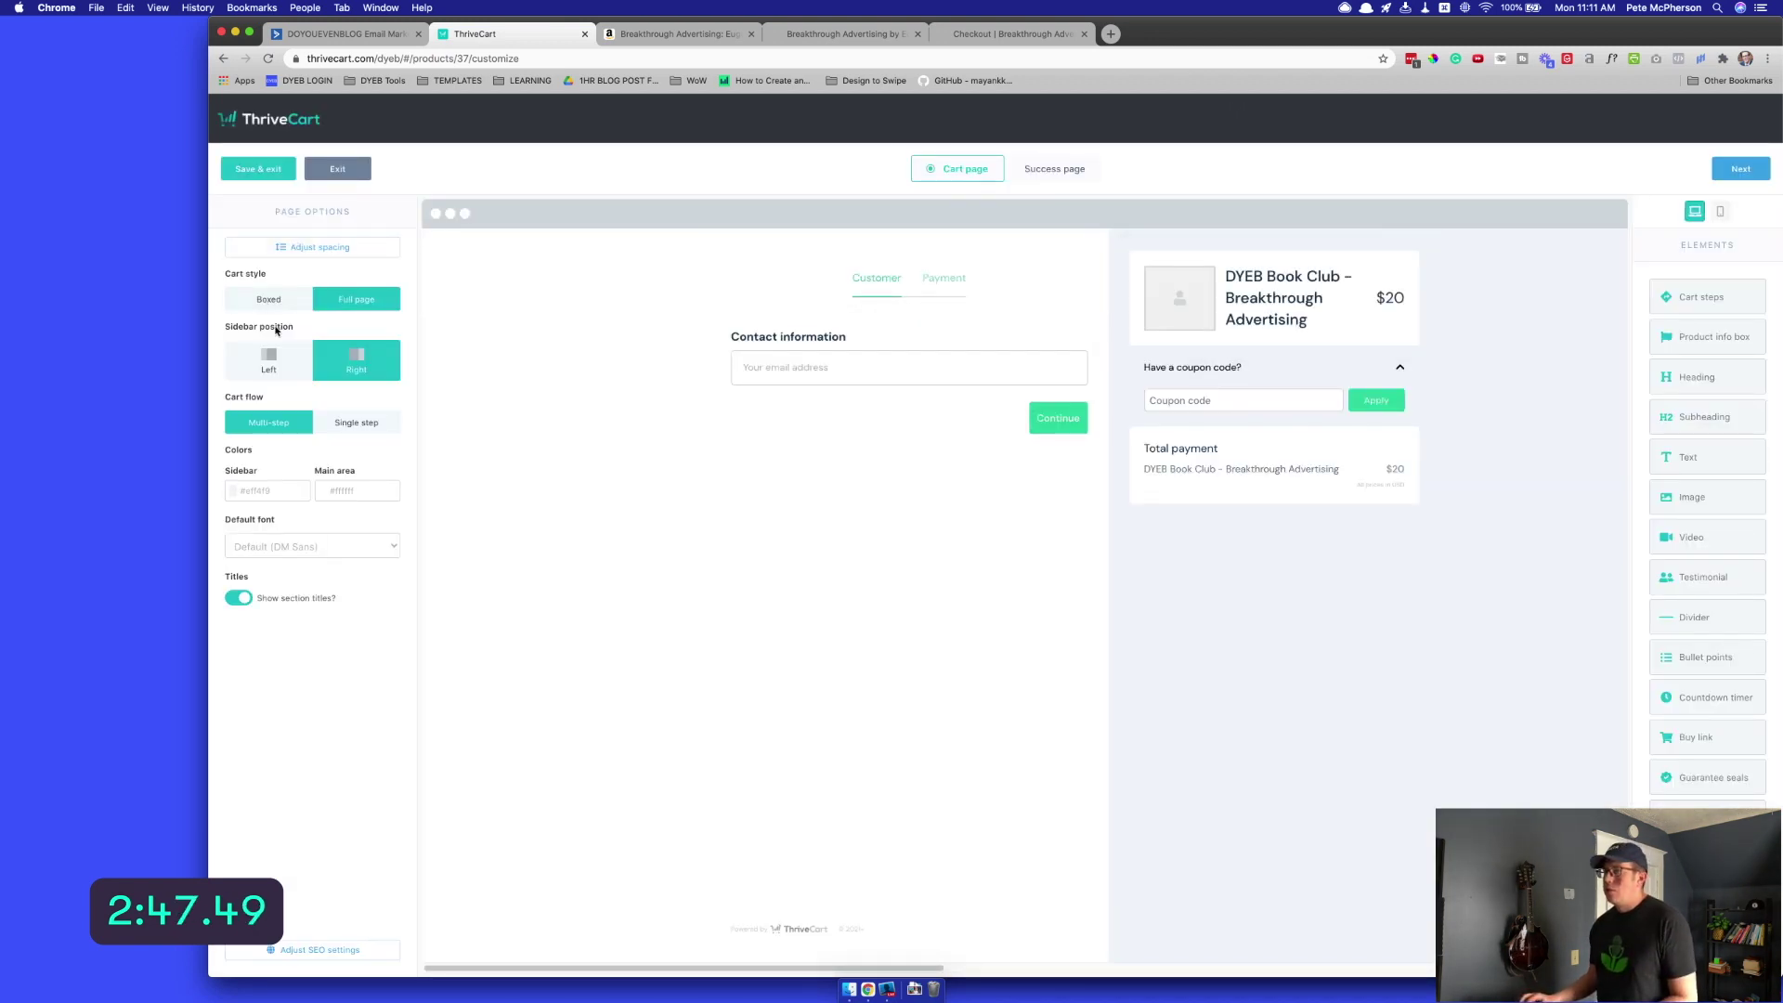
click(789, 336)
click(282, 390)
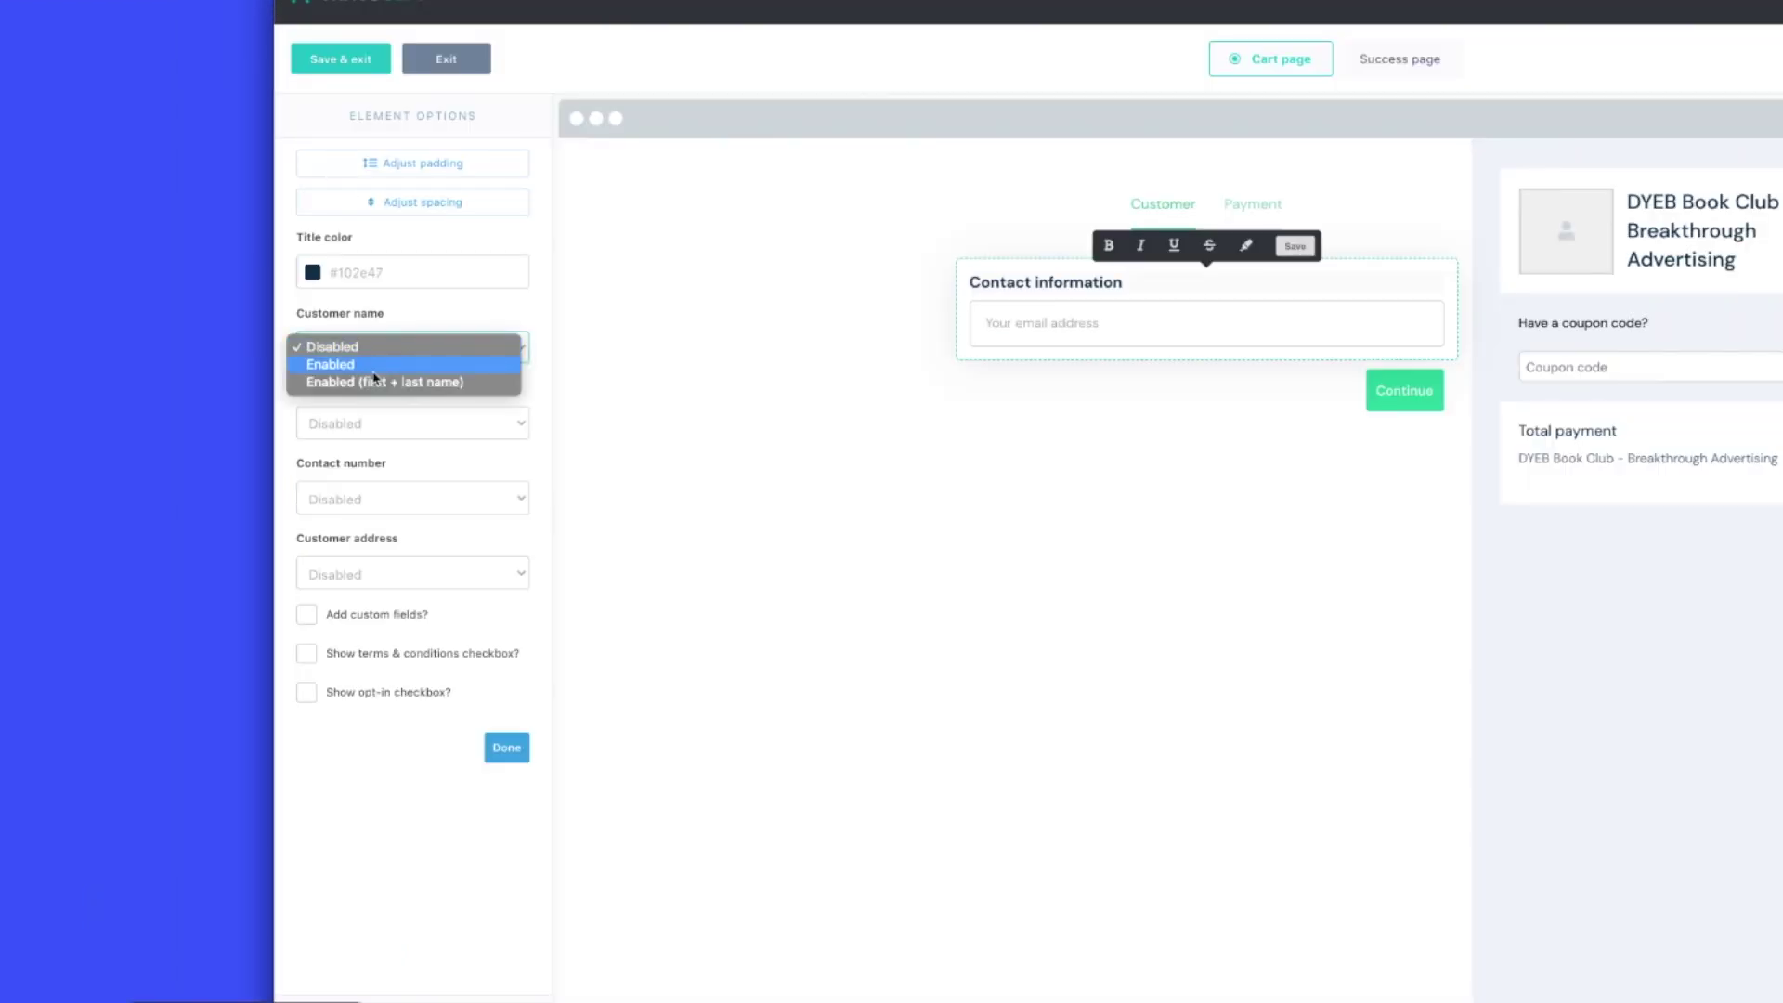
click(380, 366)
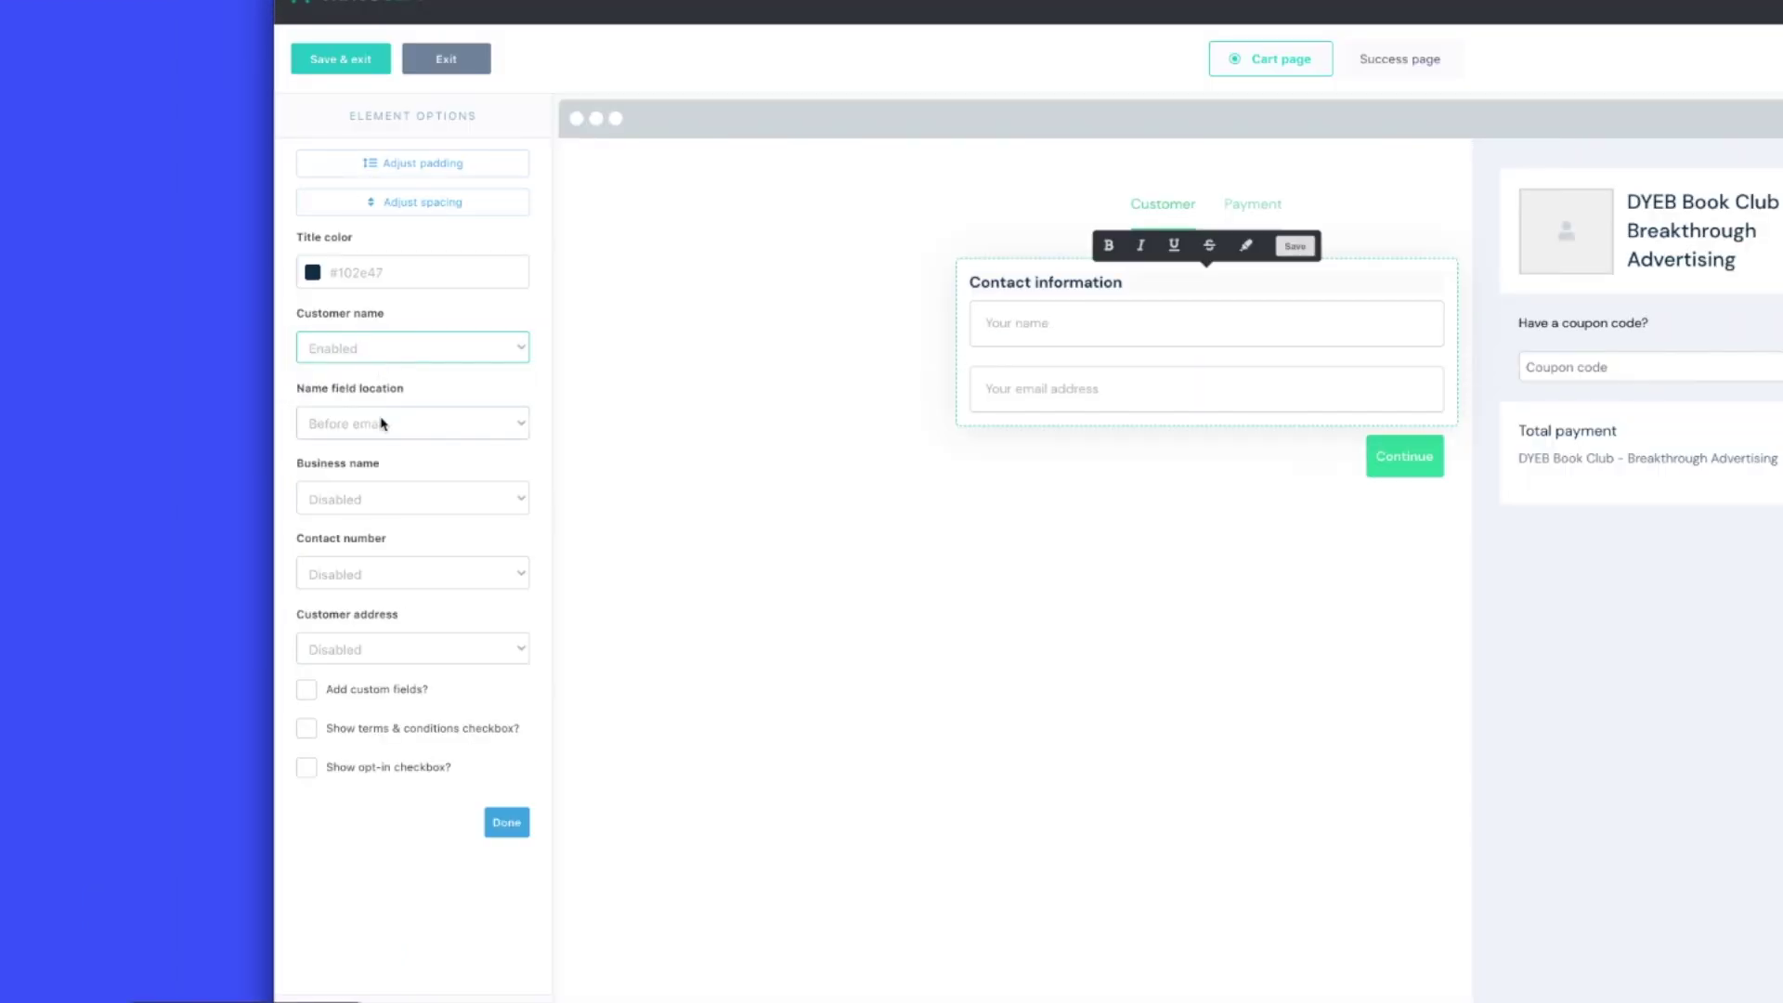
click(430, 360)
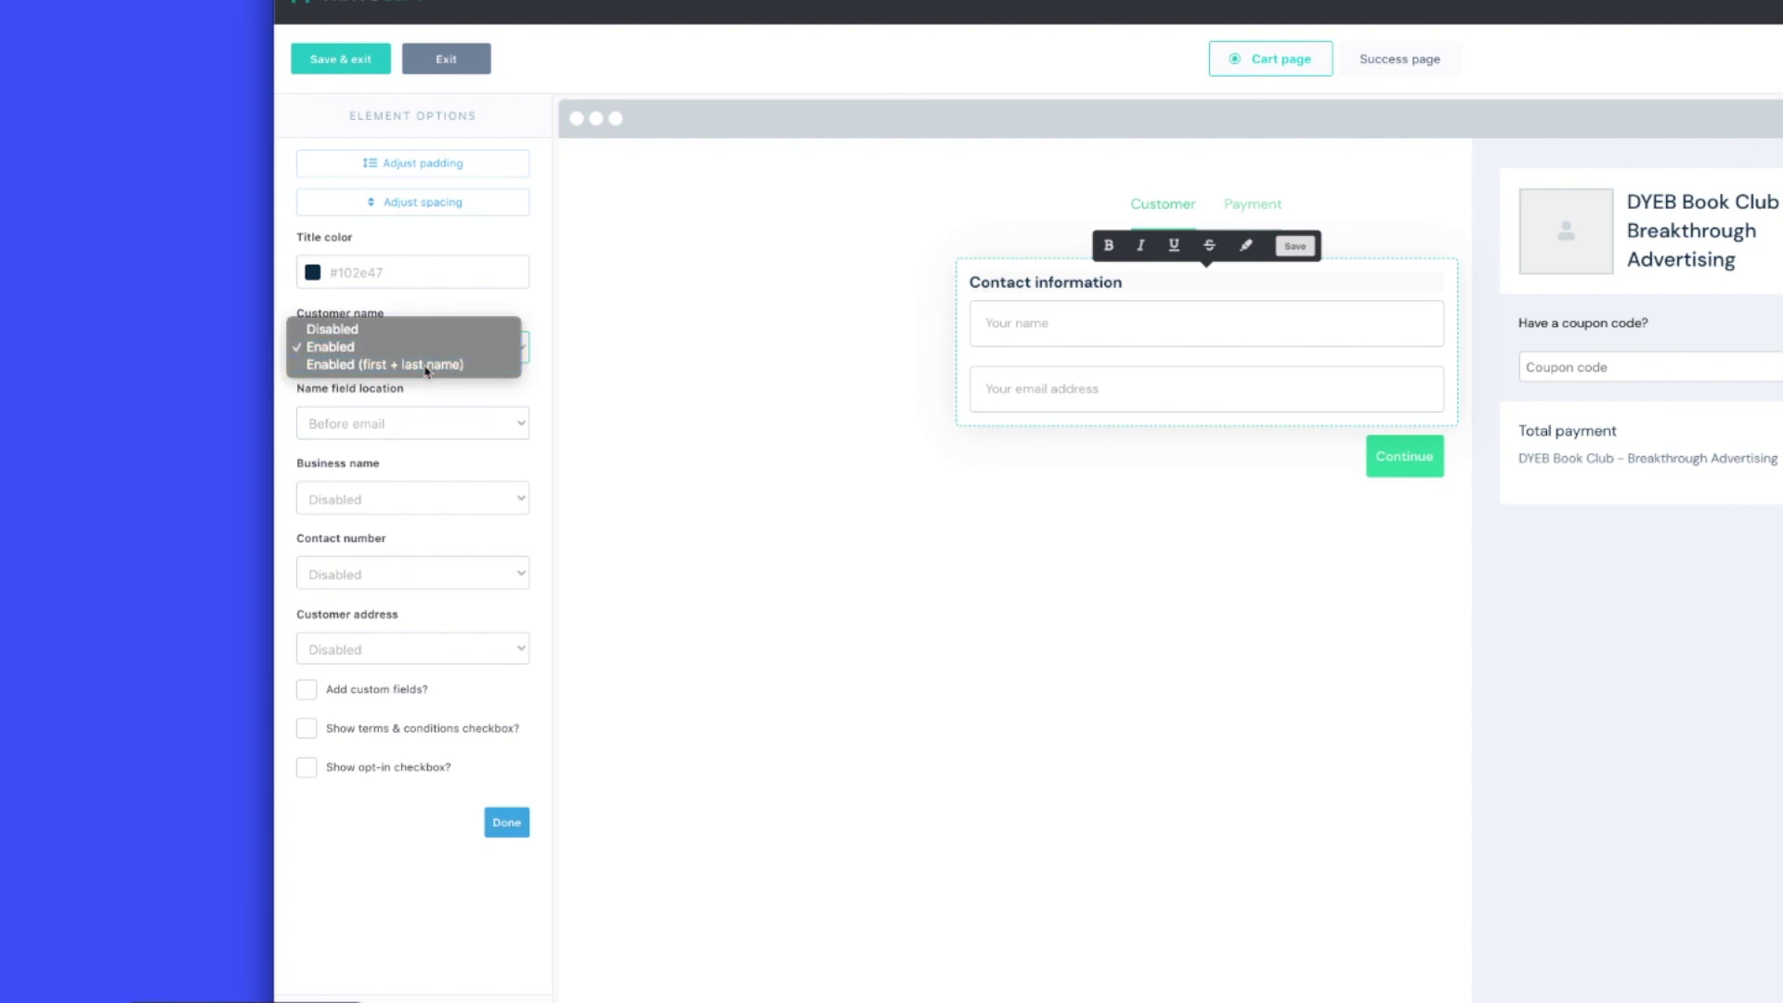
click(428, 367)
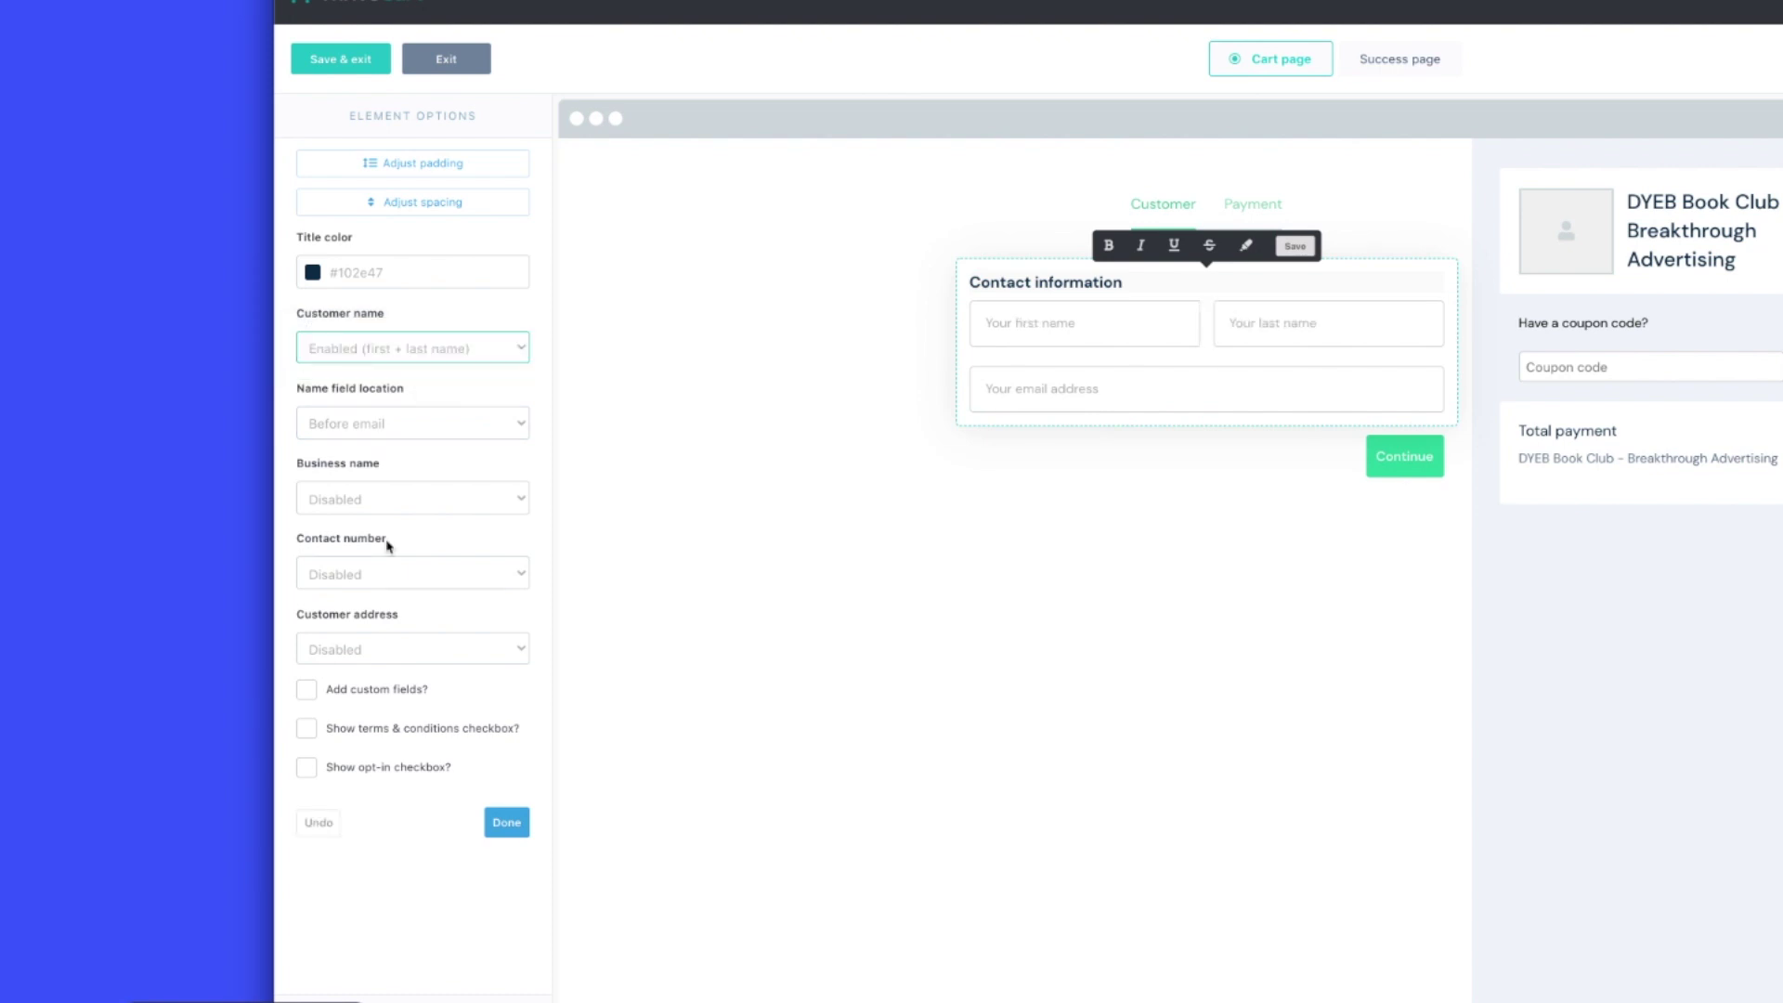
click(409, 650)
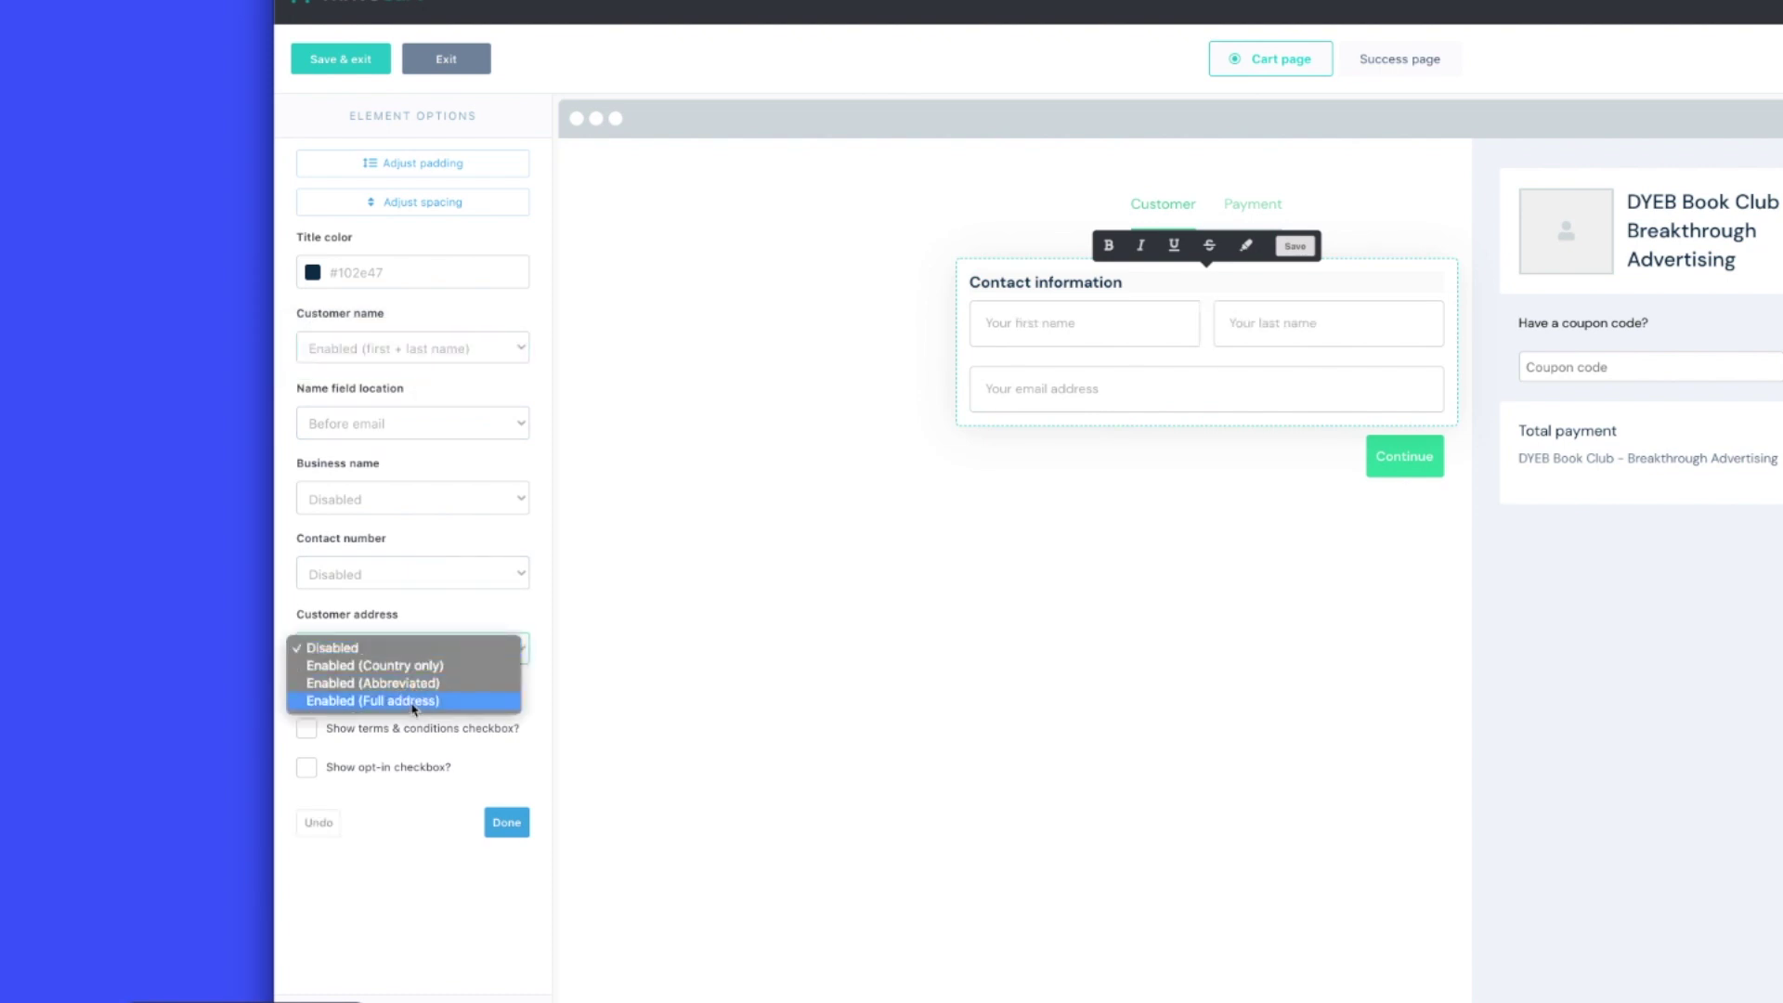
click(415, 684)
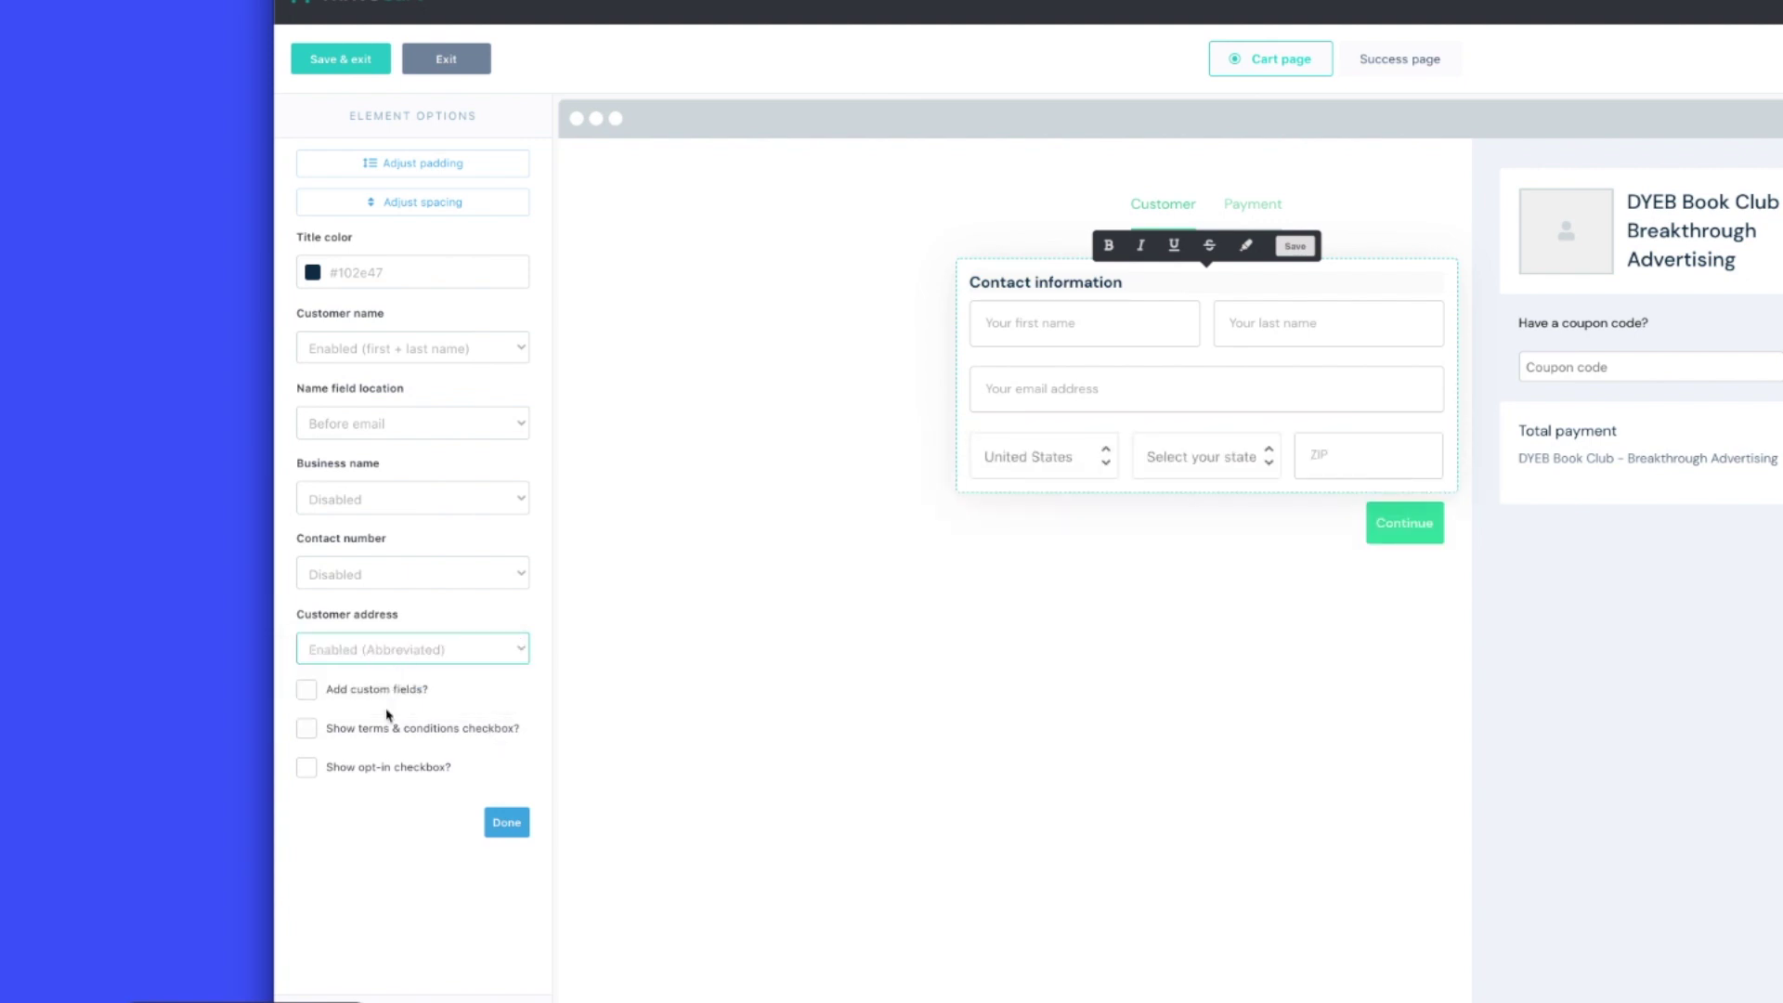
Show the terms & conditions checkbox in the contact information and set the coupon code element's style to Hidden
click(389, 729)
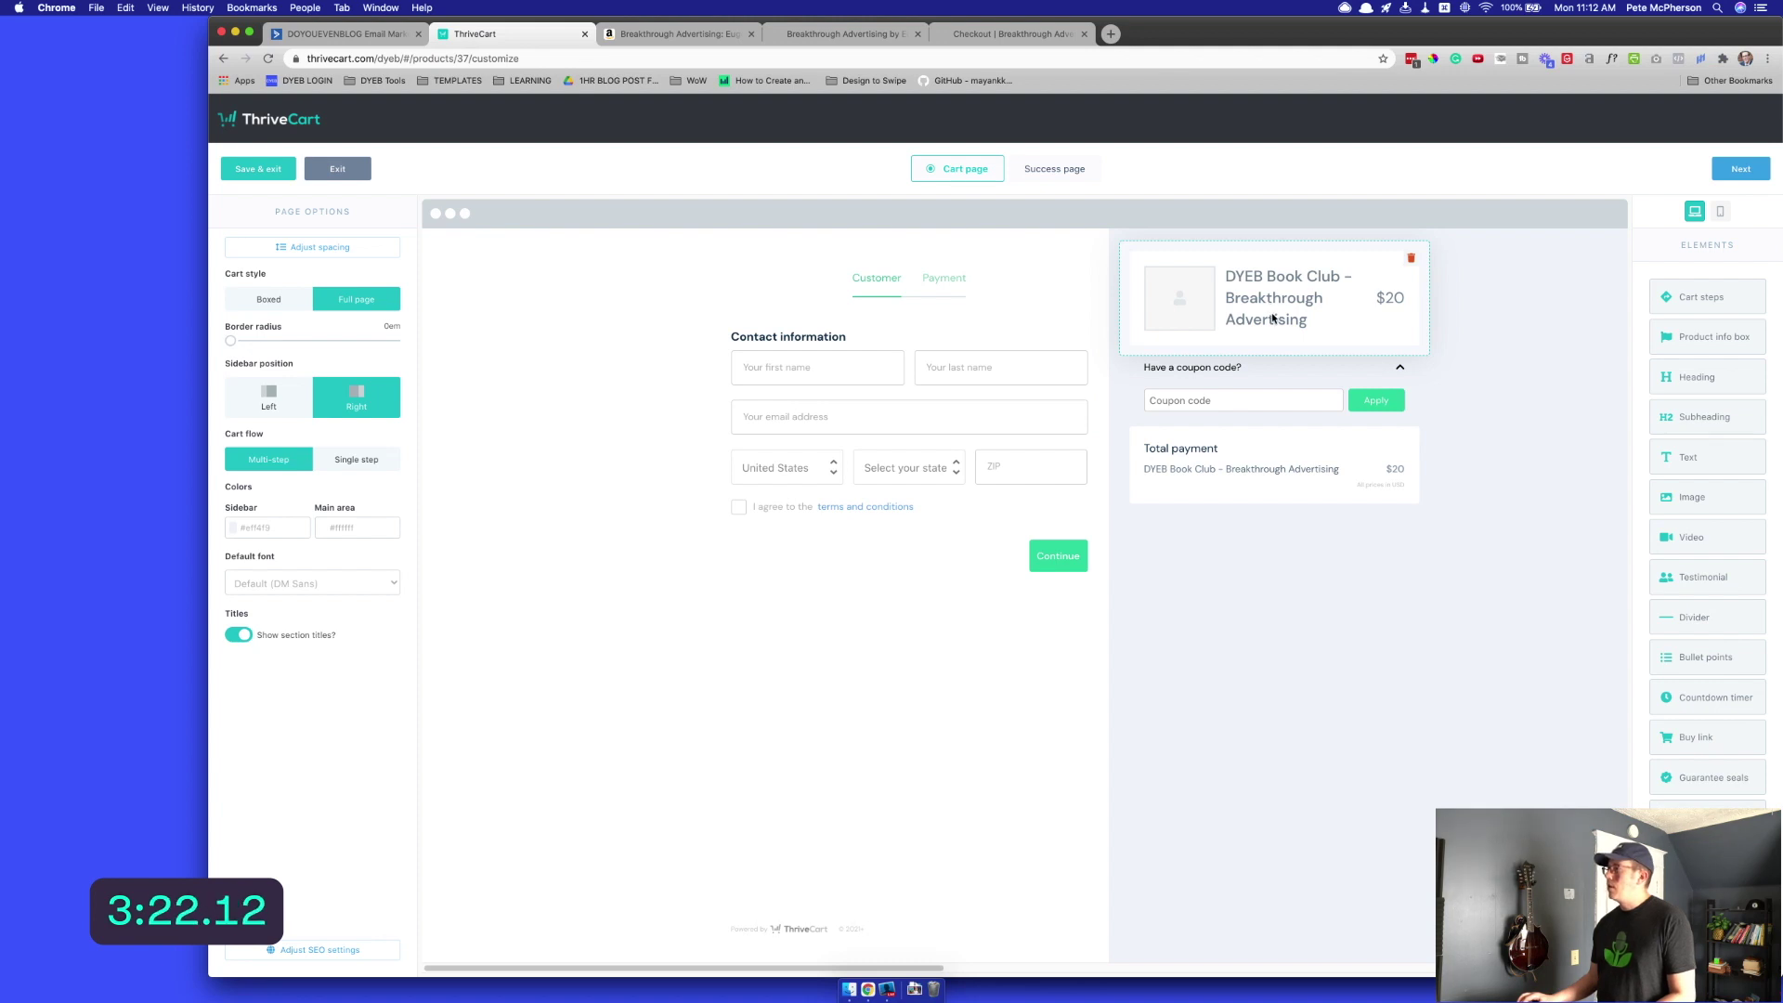
click(1292, 369)
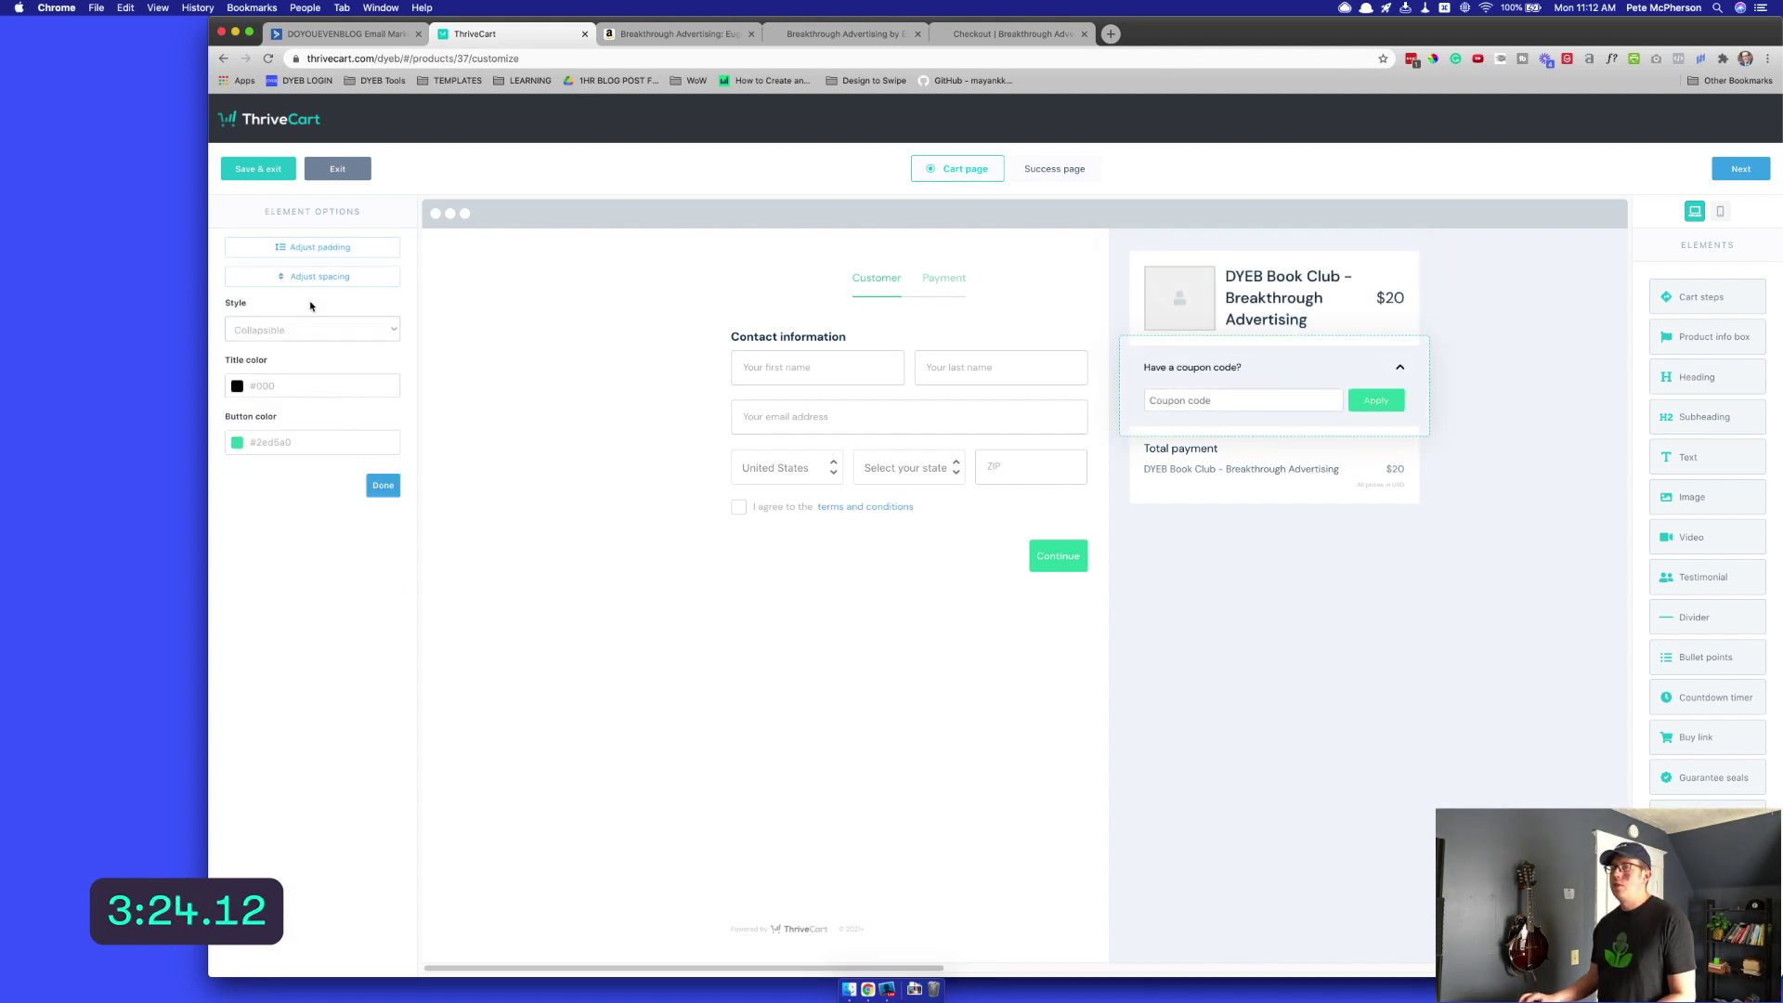
click(291, 330)
click(279, 357)
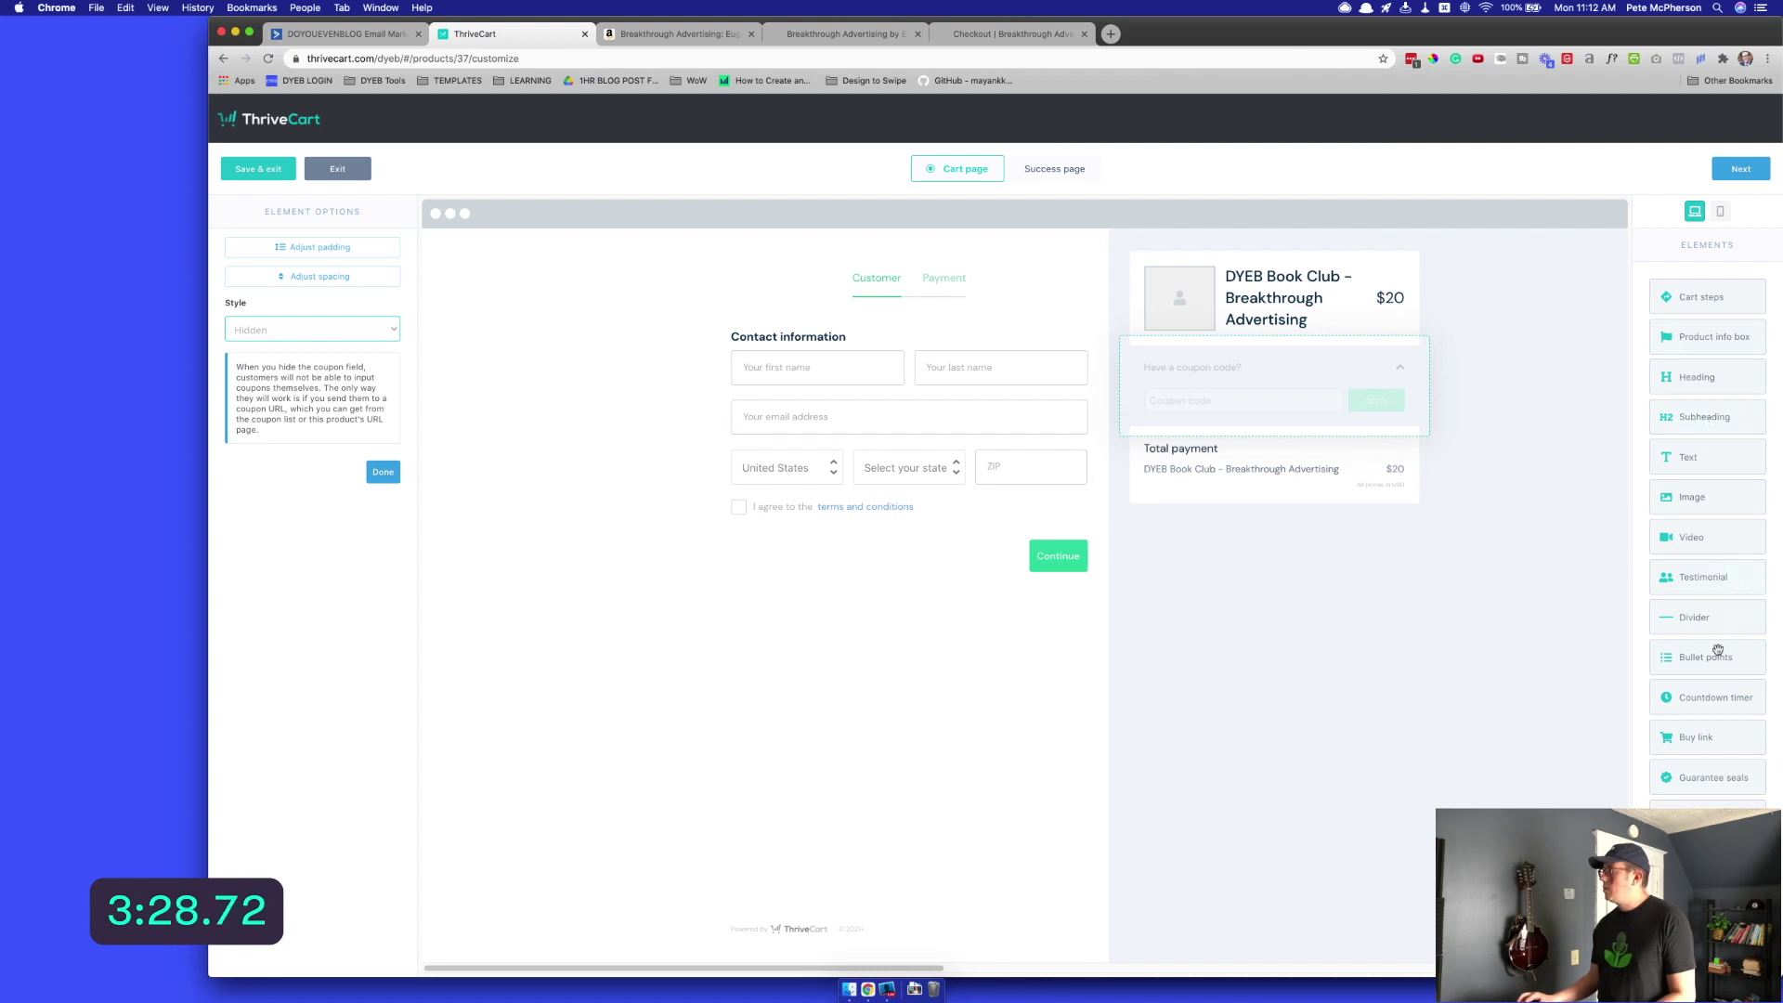
Add bullet points below the product info box reading "You'll get my video summary of each chapter" and "You'll get my full annotated notes"
drag(1674, 647, 1256, 306)
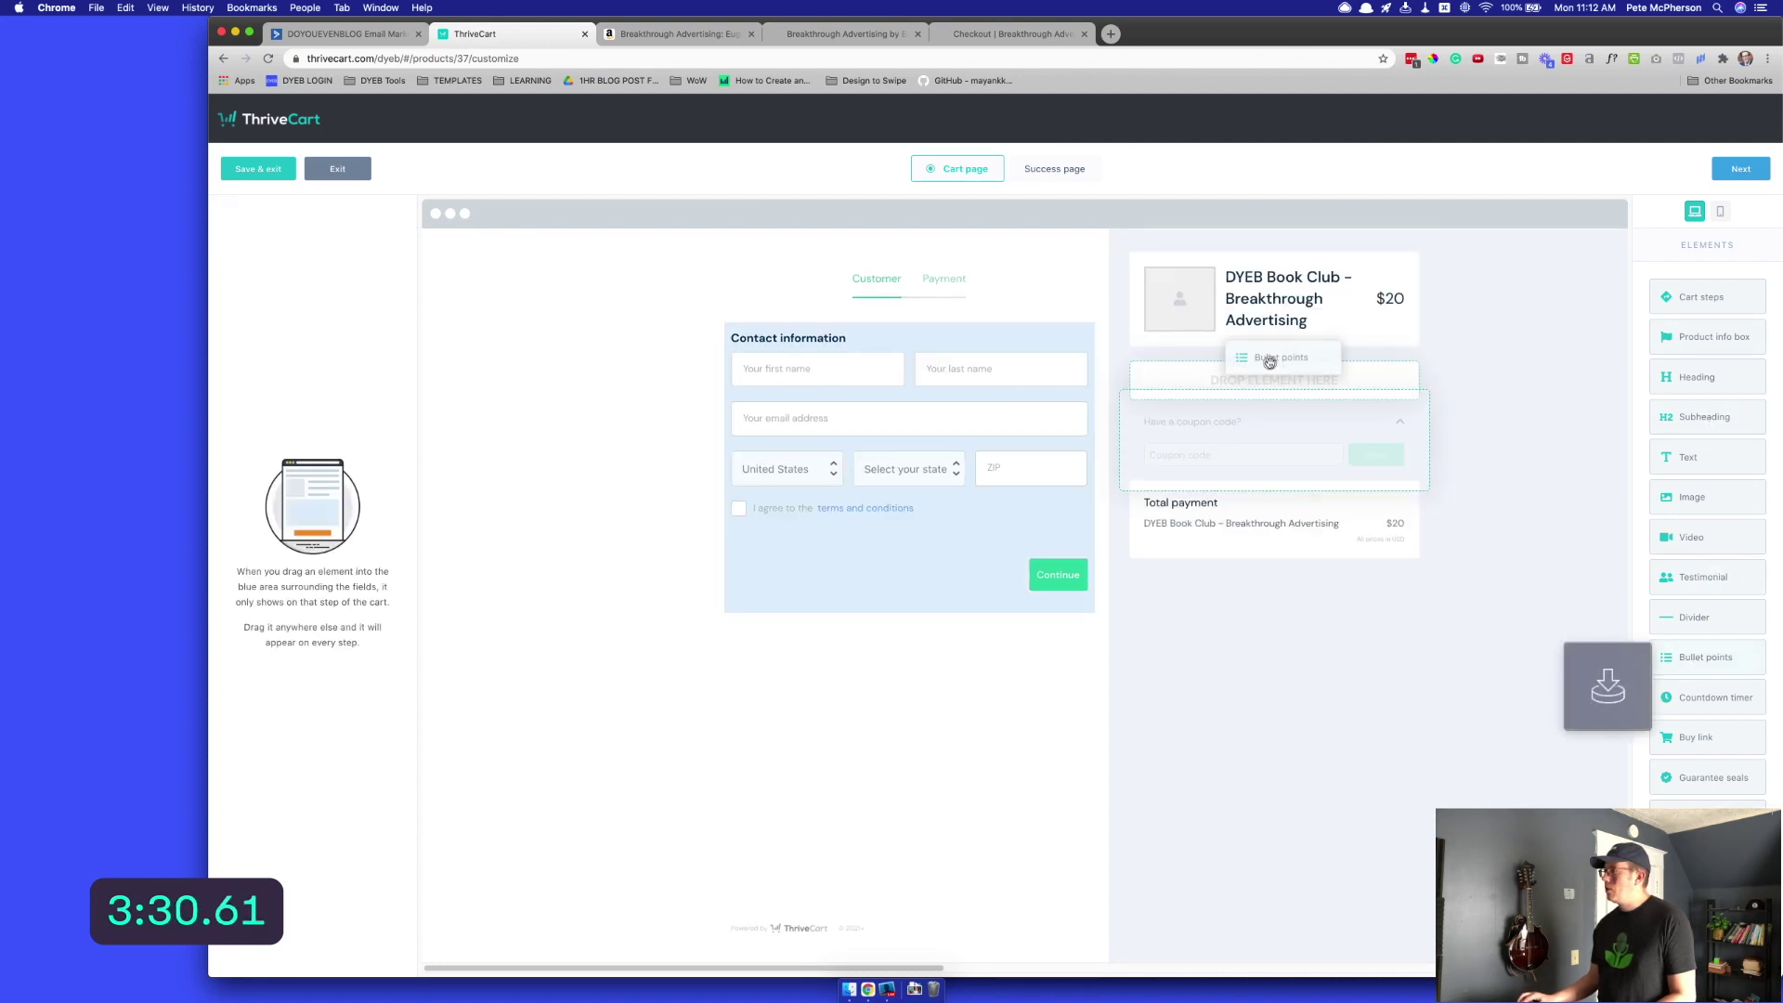
drag(1269, 373, 1270, 377)
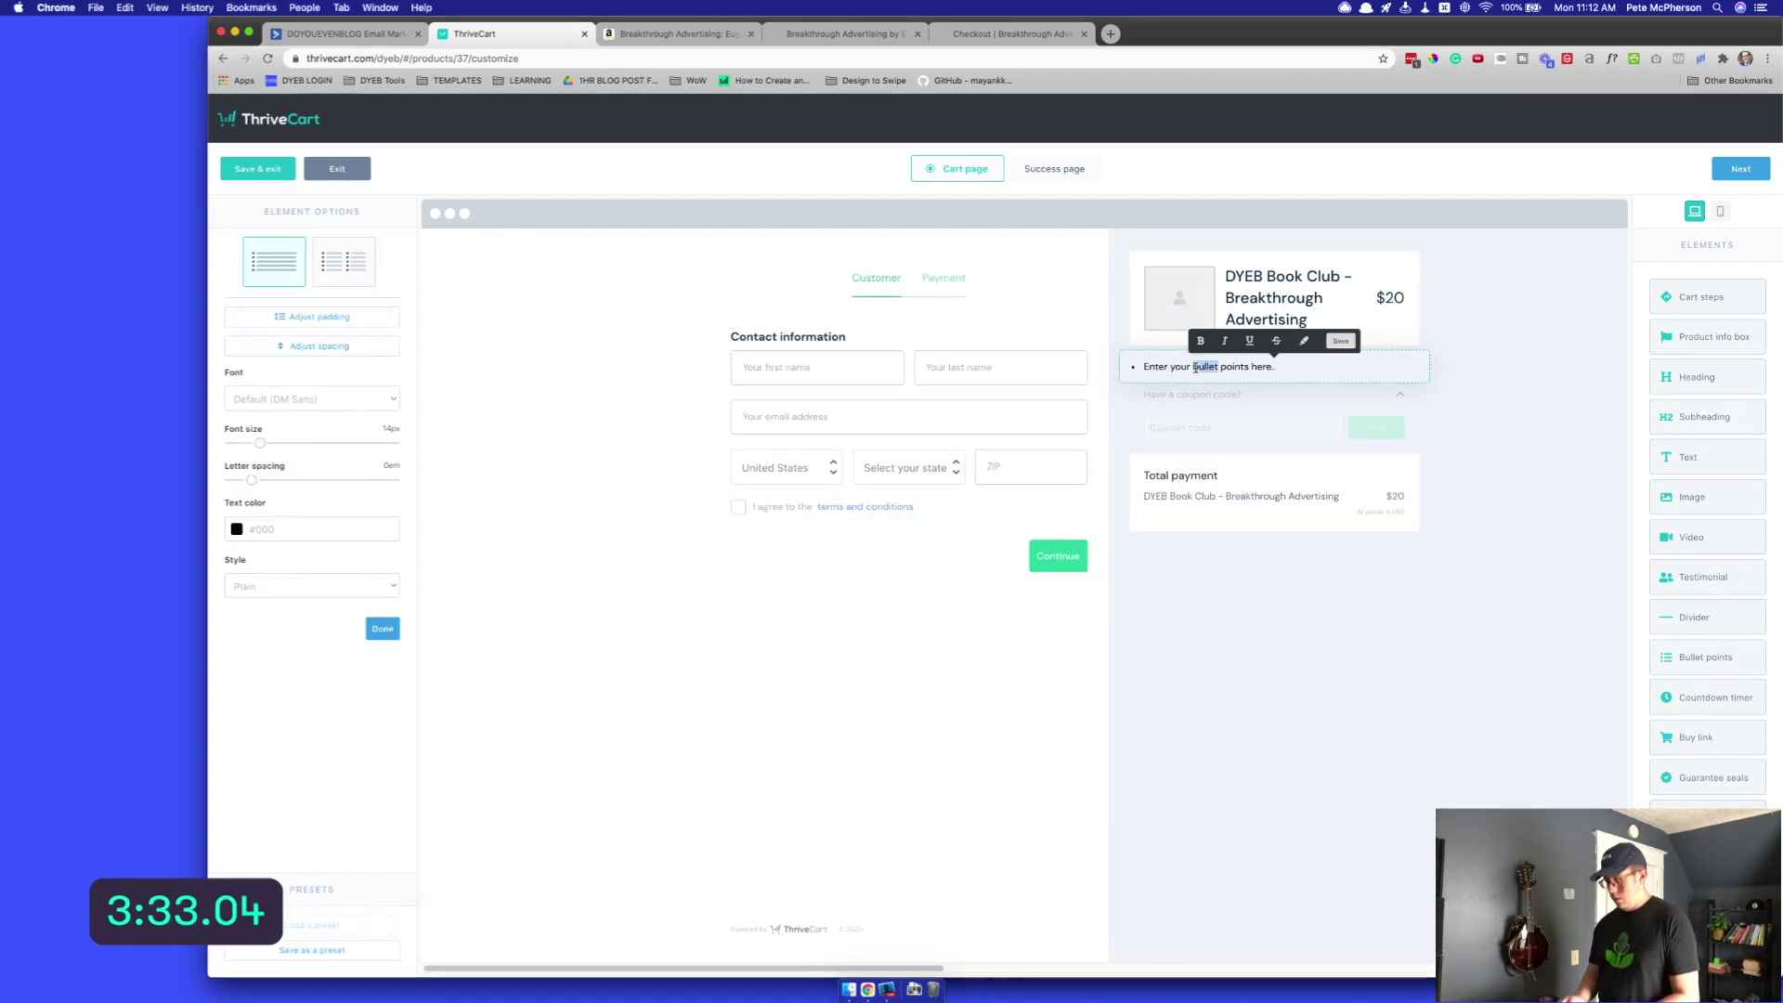
triple_click(1193, 367)
text(You'll get my video )
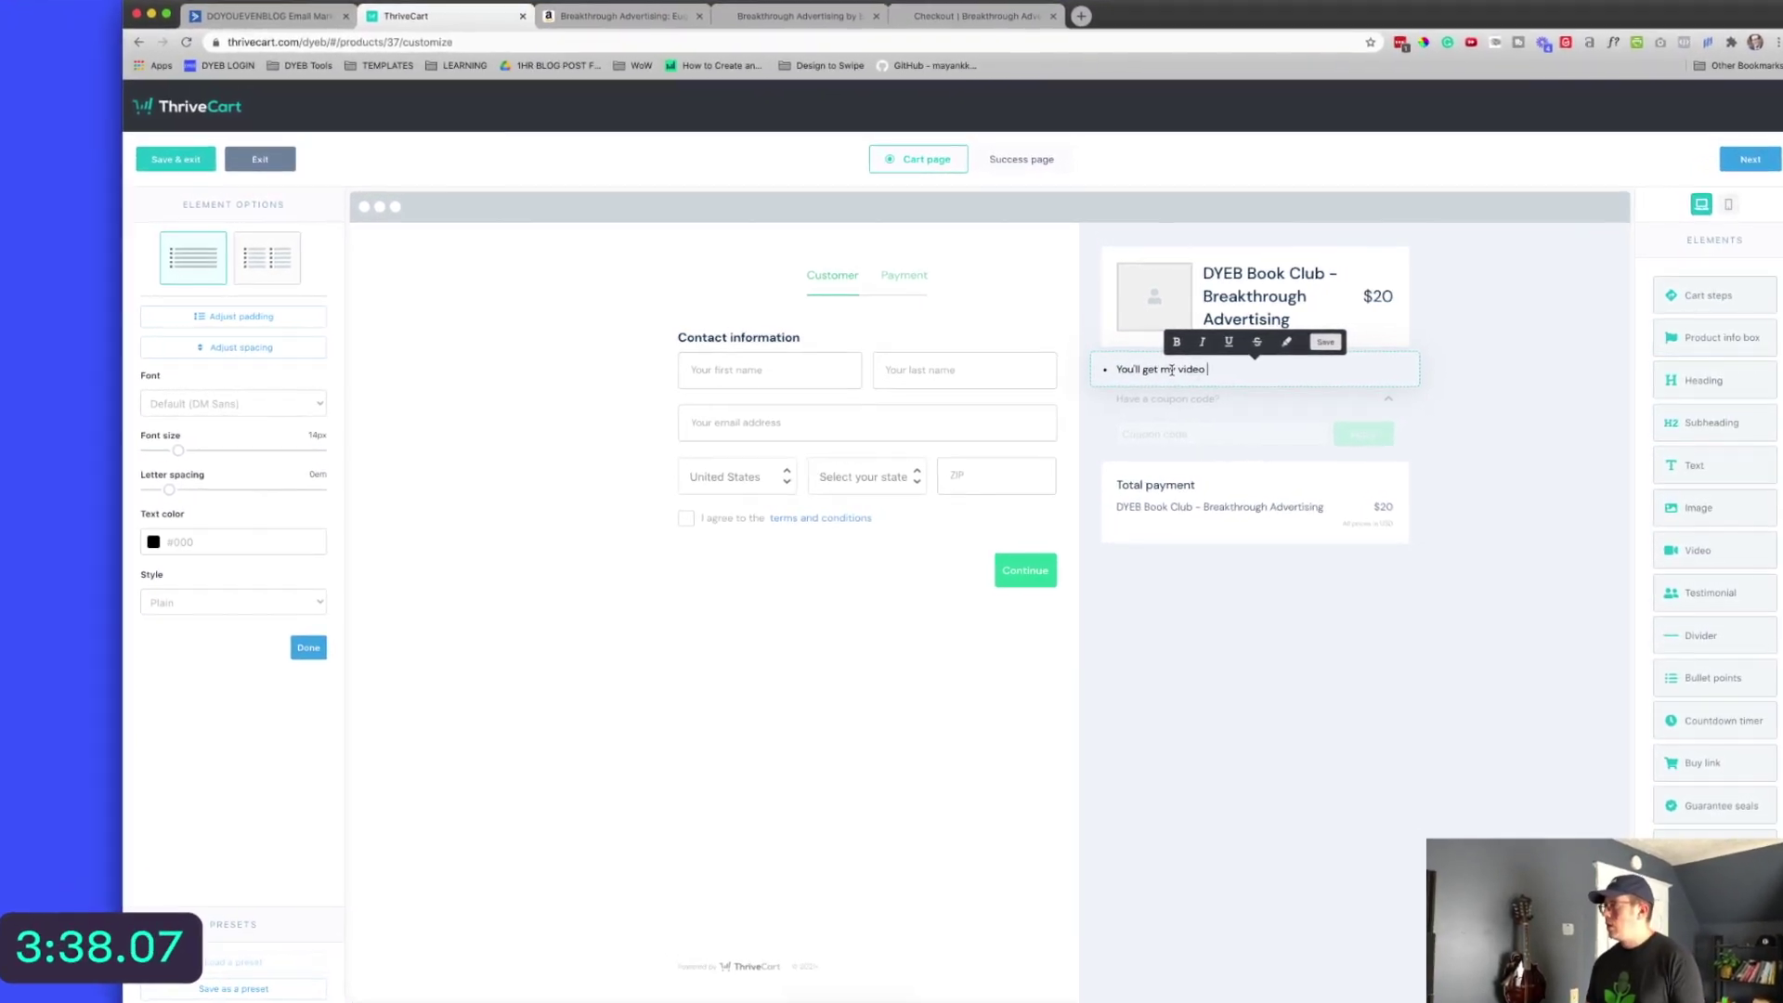
text(summary of e)
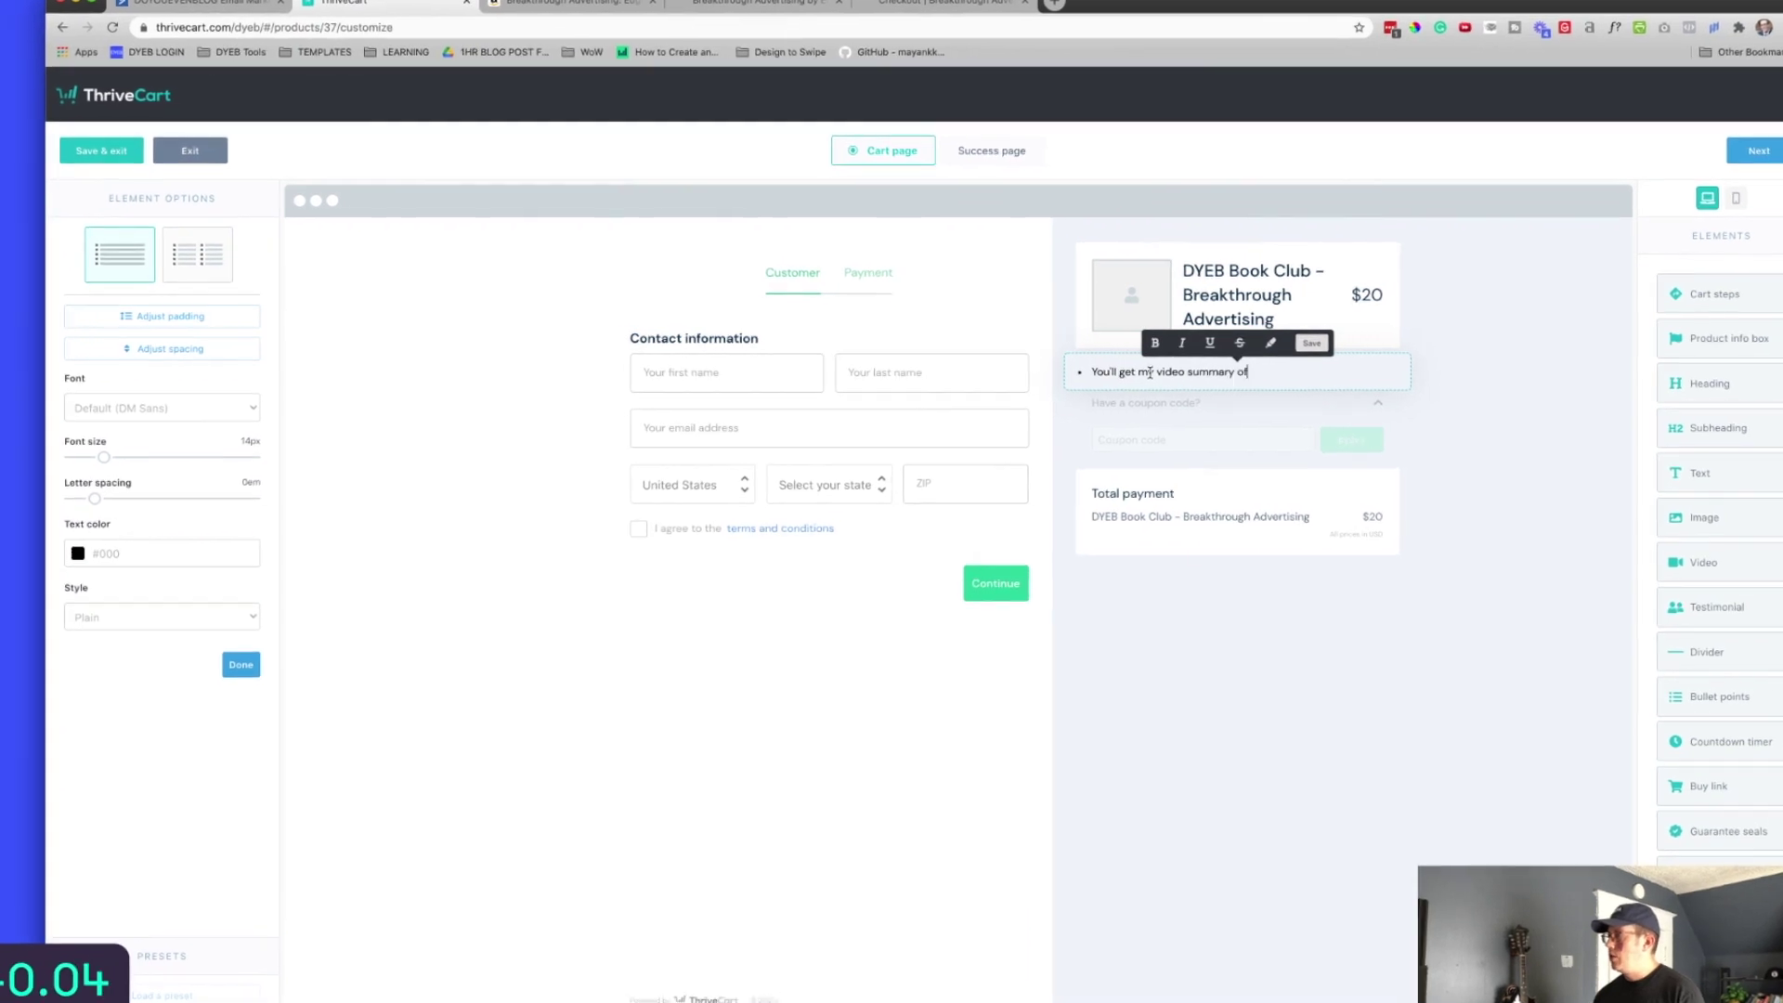
text(ach chapter)
key(Return)
text(You'll get my full )
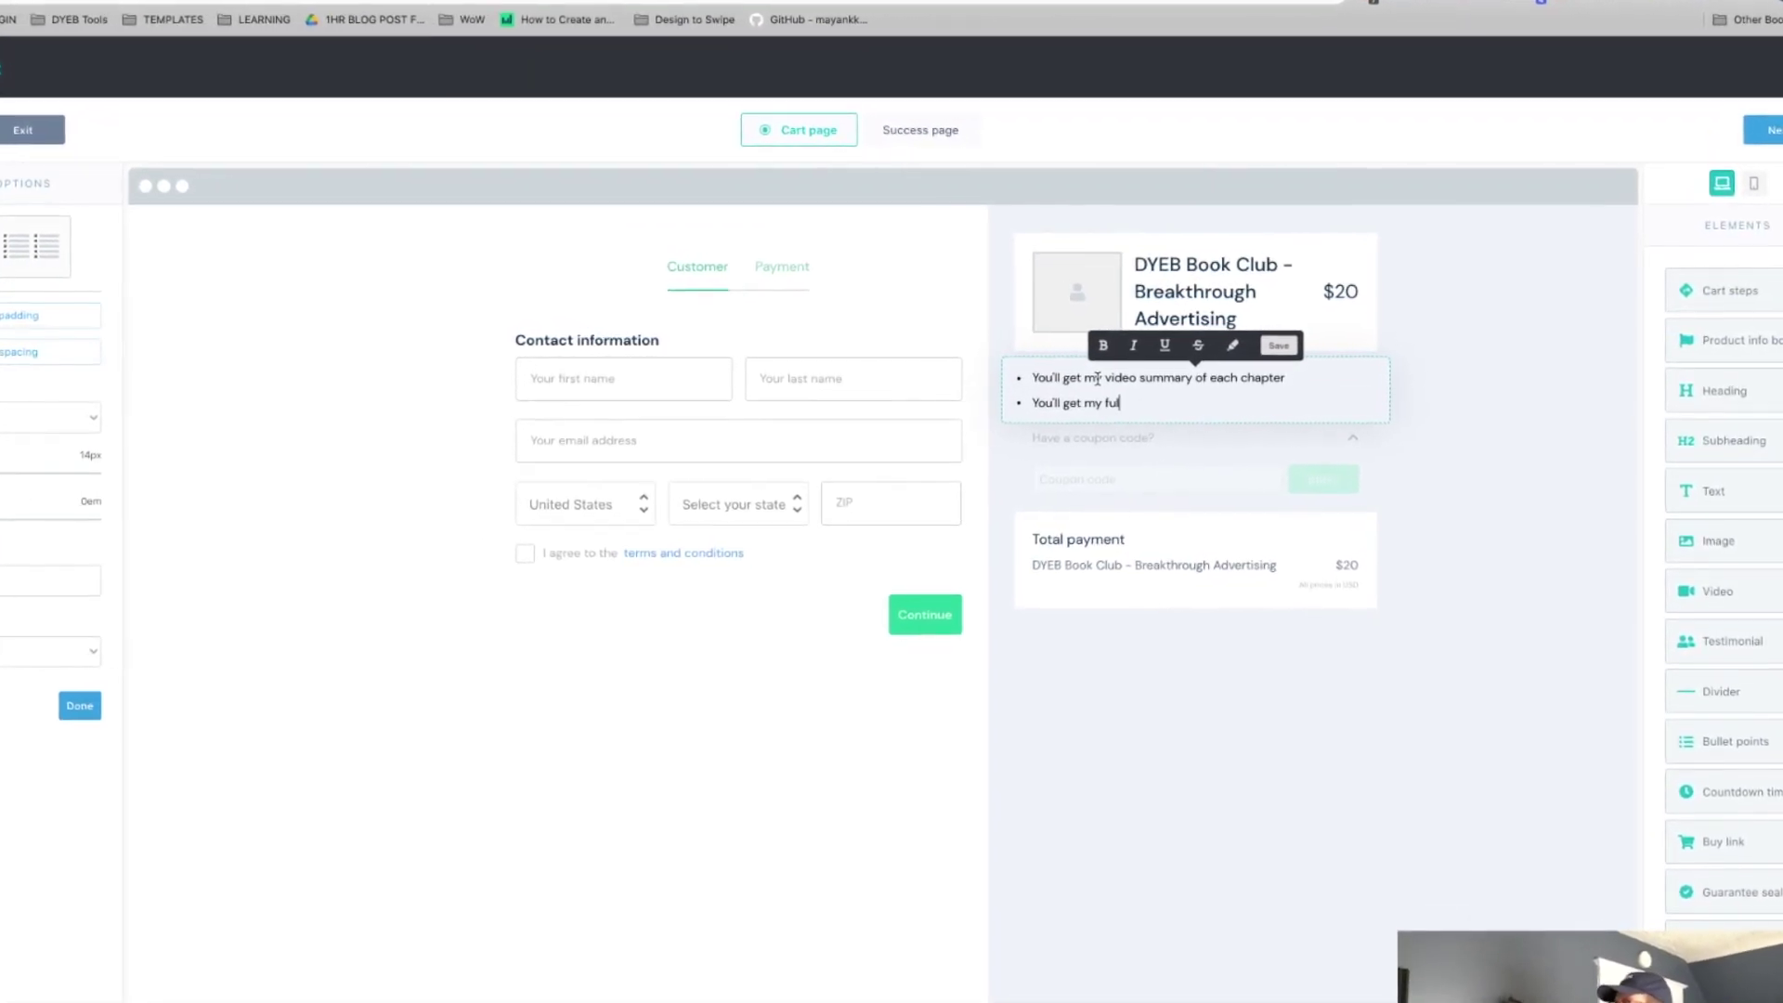
text(annotate)
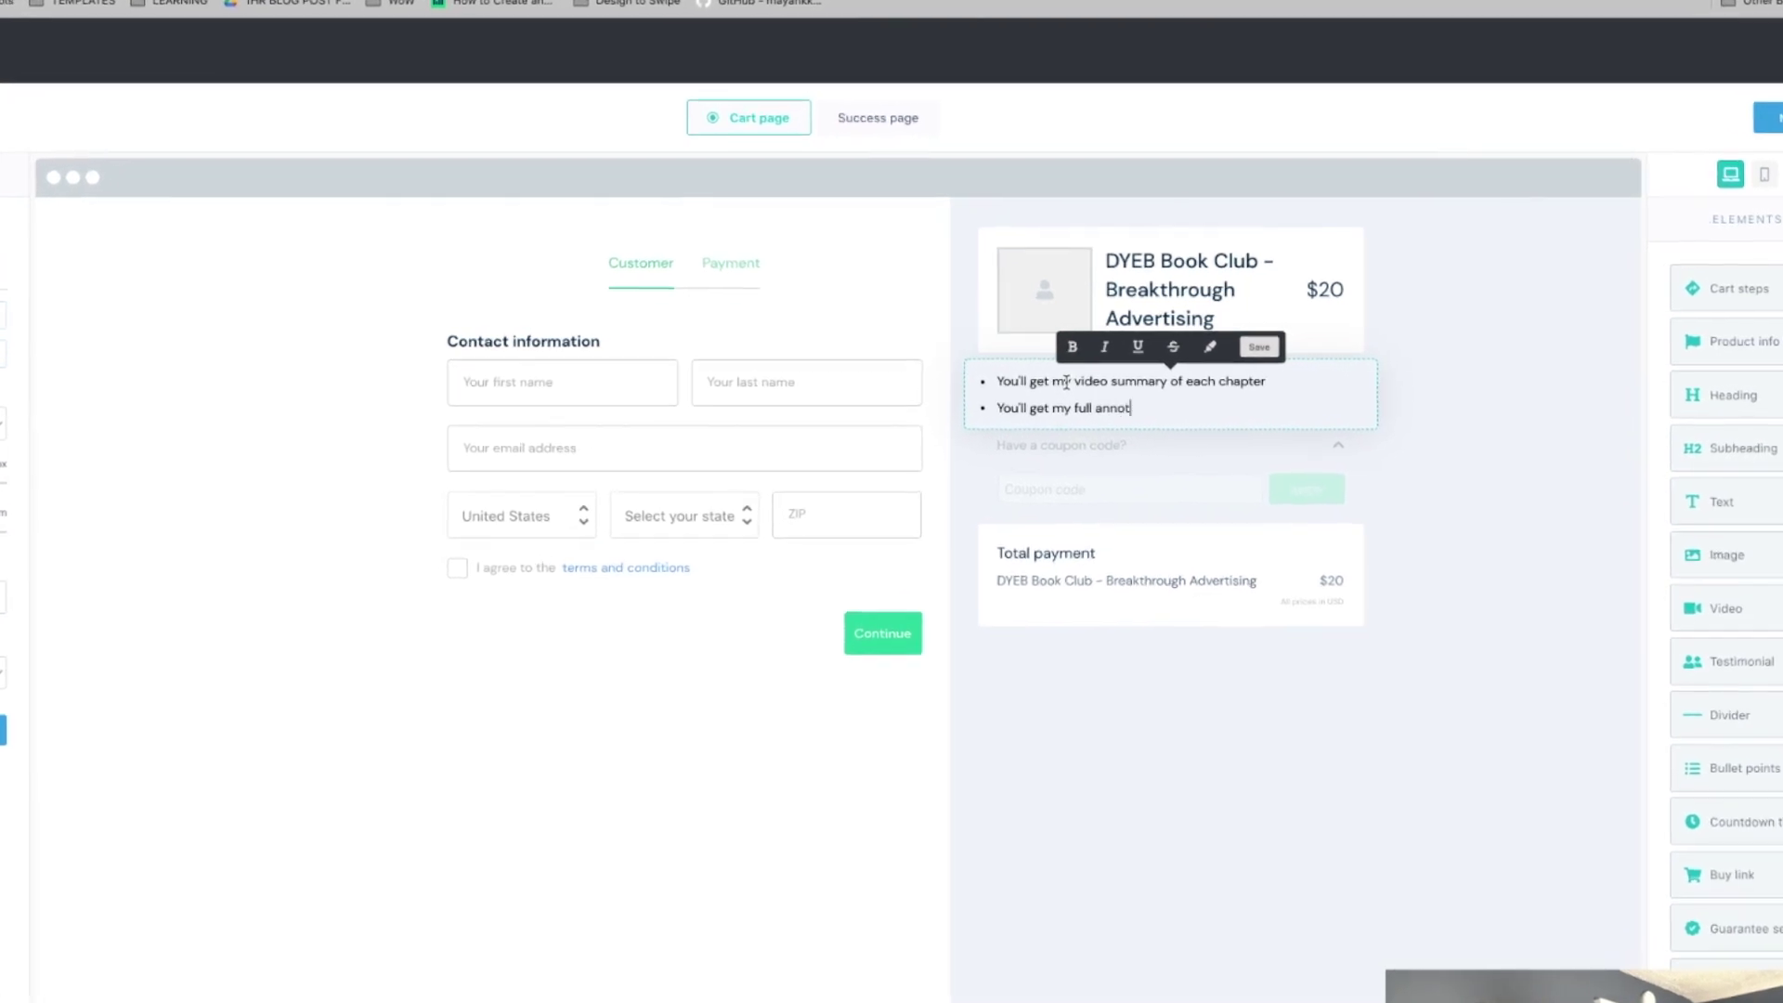
text(d notes)
Add a third bullet, "NOTE: You won't actually be receiving the book! That'd be illegal of me :)", and save the bullet text
key(Return)
text(NOTE: )
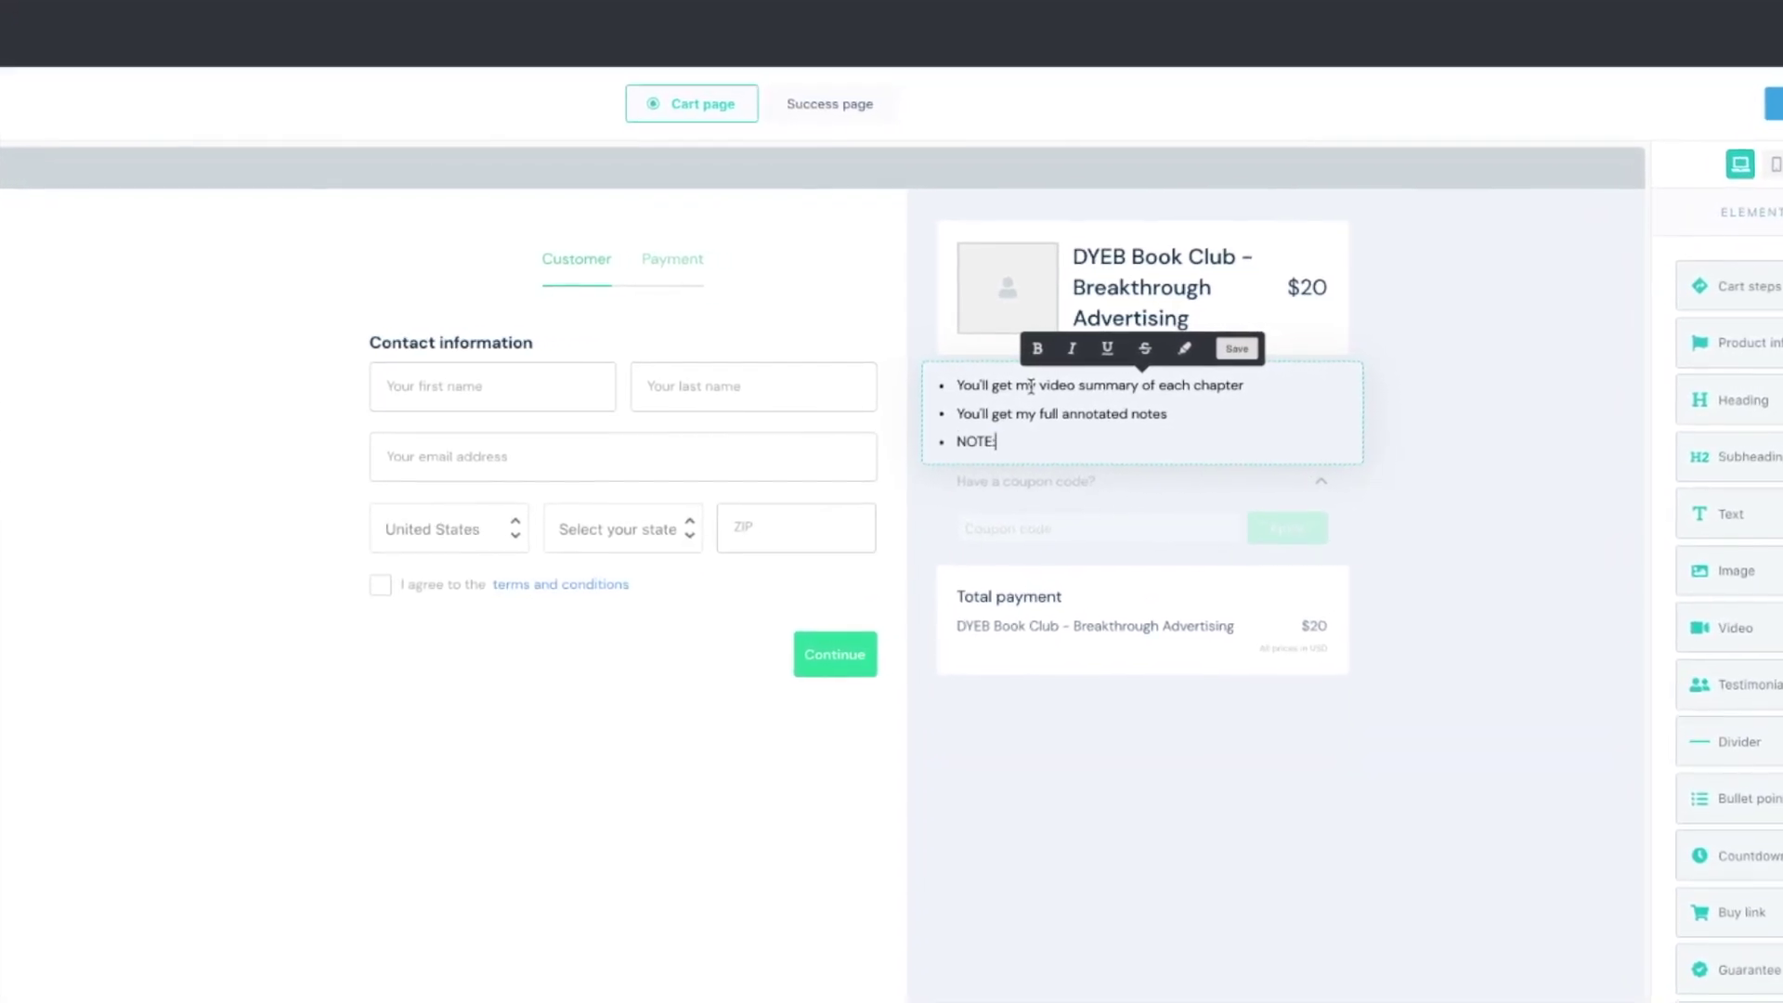
text(You won't actu)
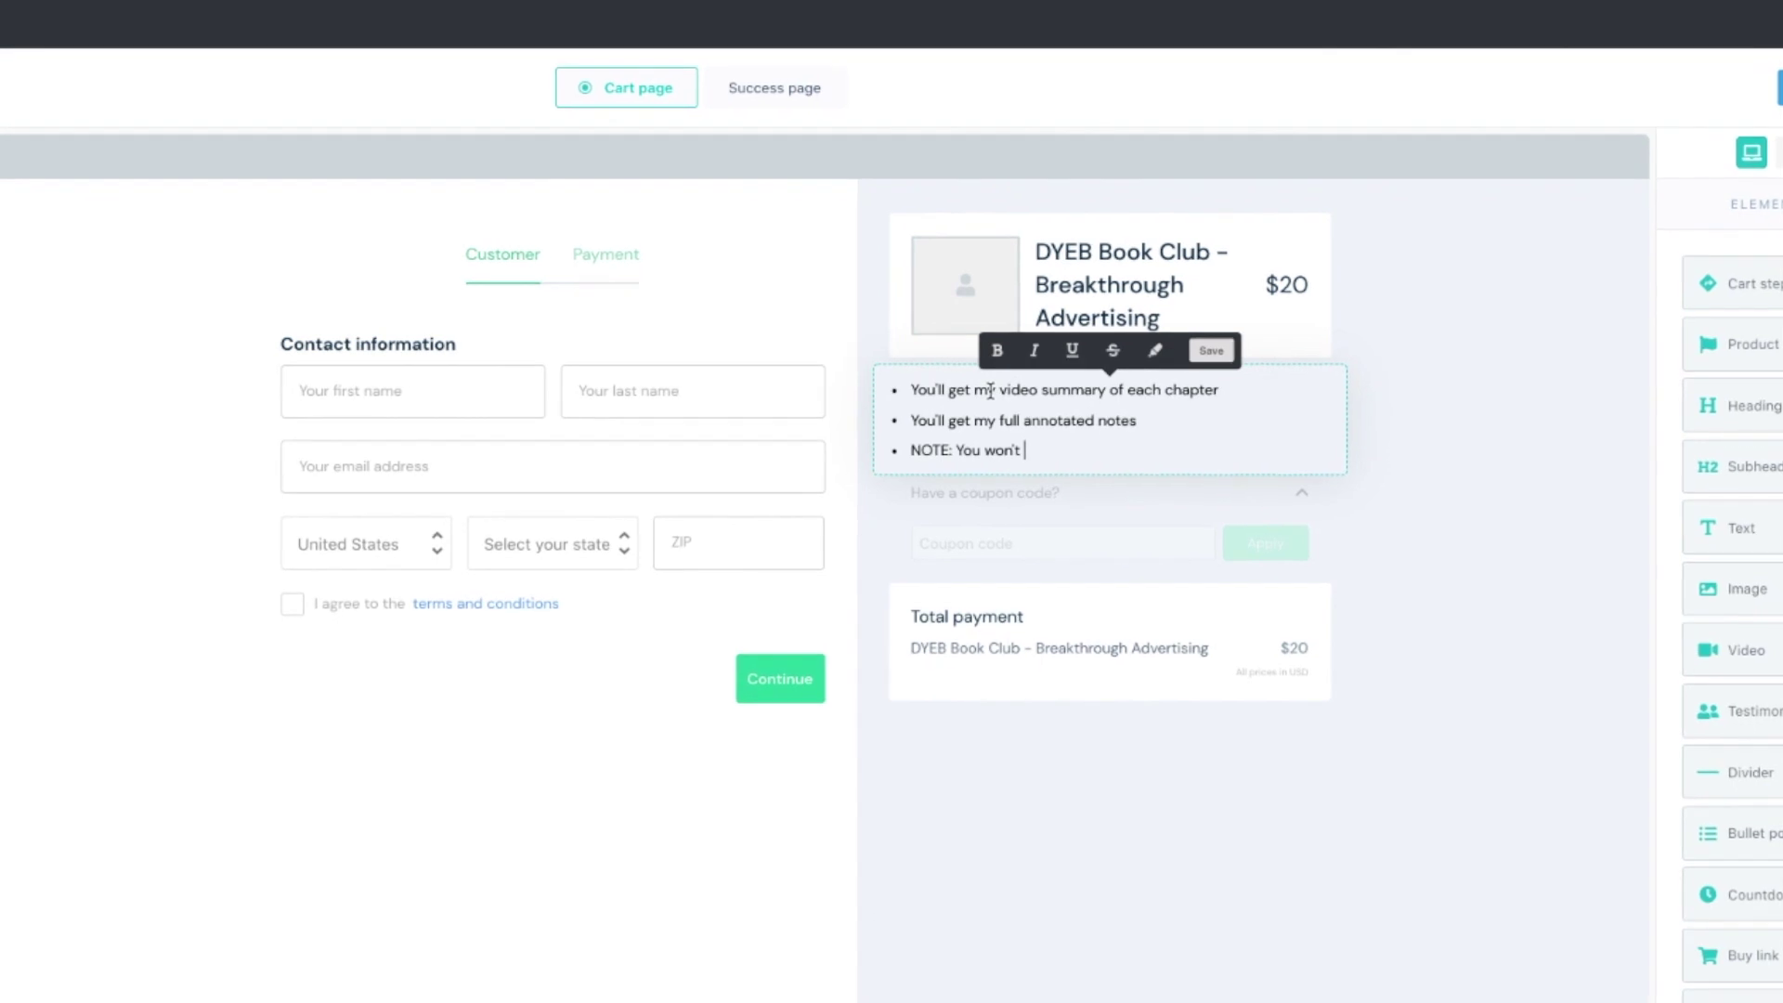
text(ally be receiving t)
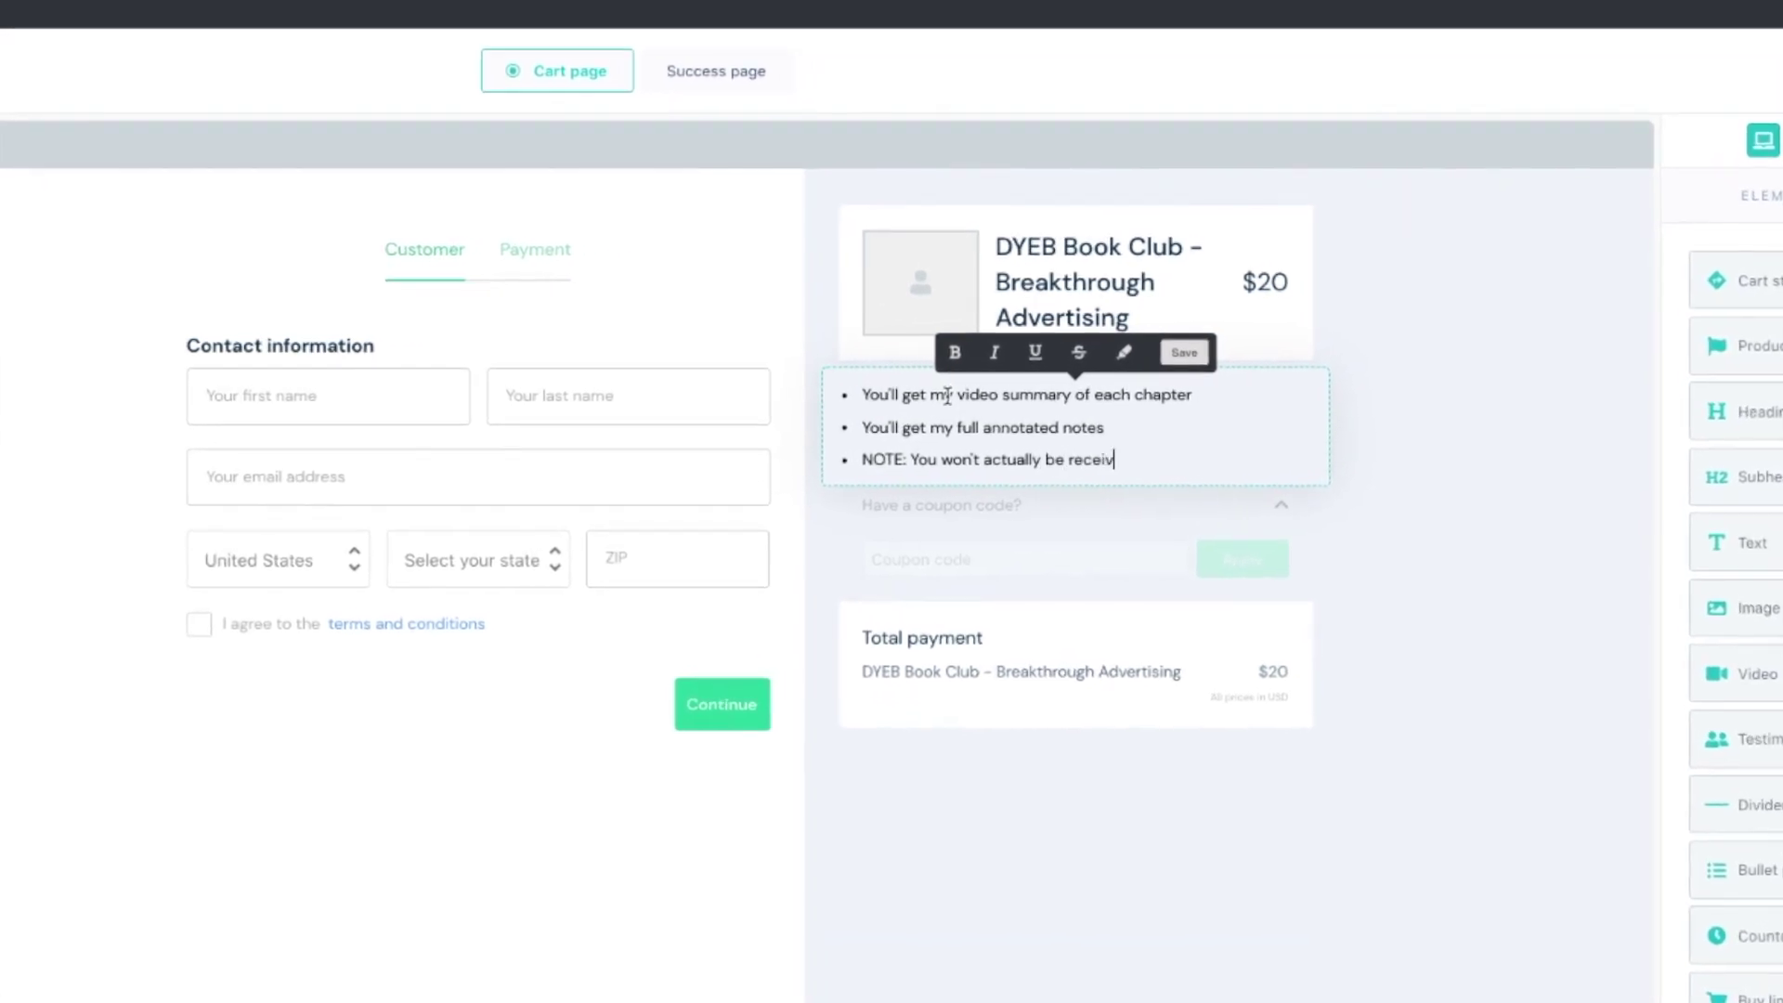
text(he book! That'd be )
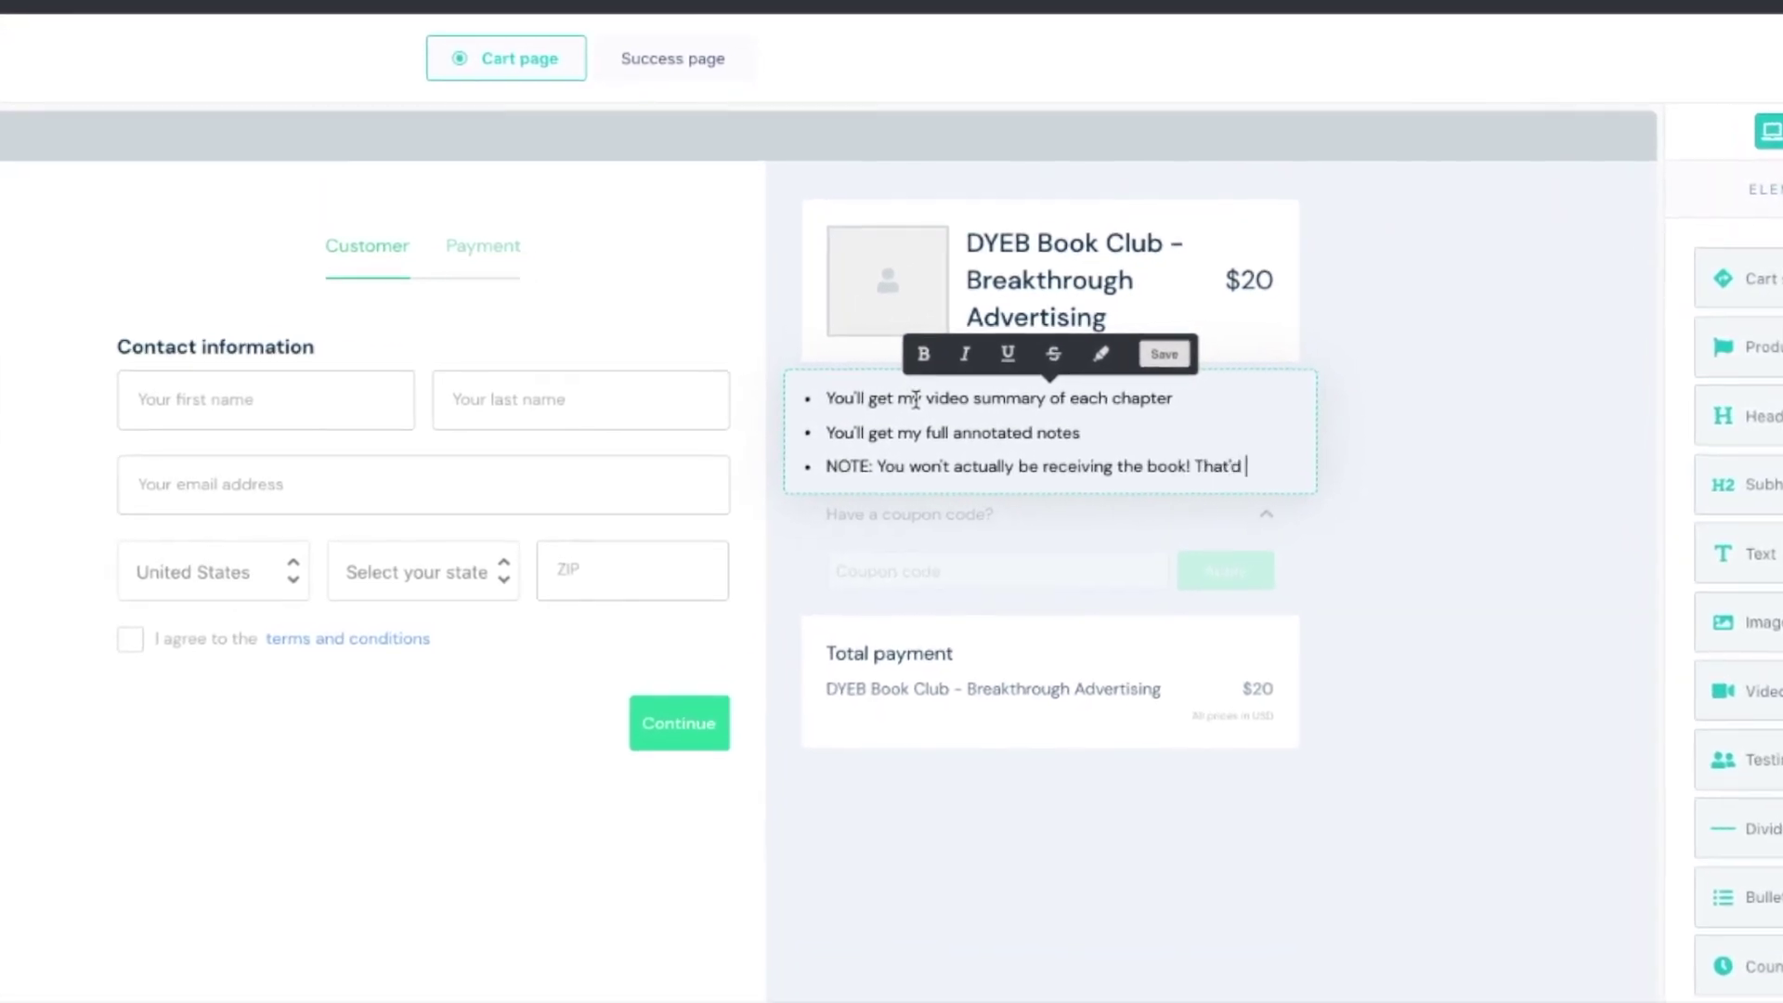
text(illegal of me :))
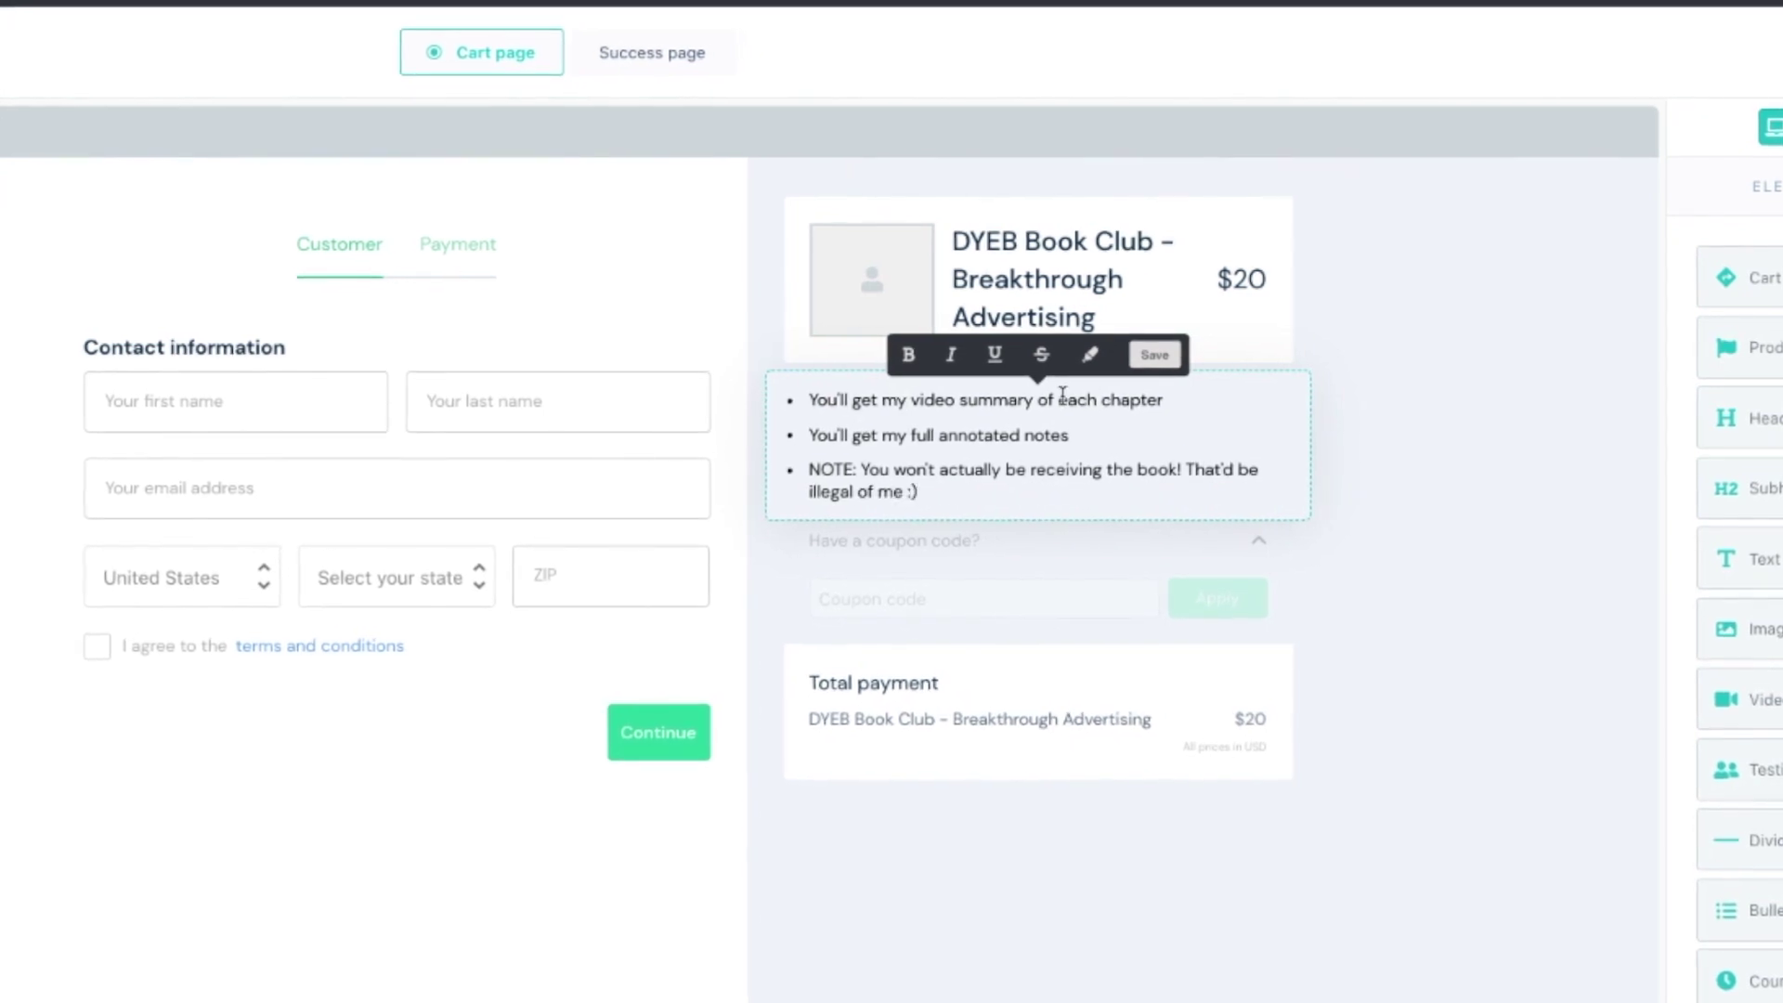
click(1140, 354)
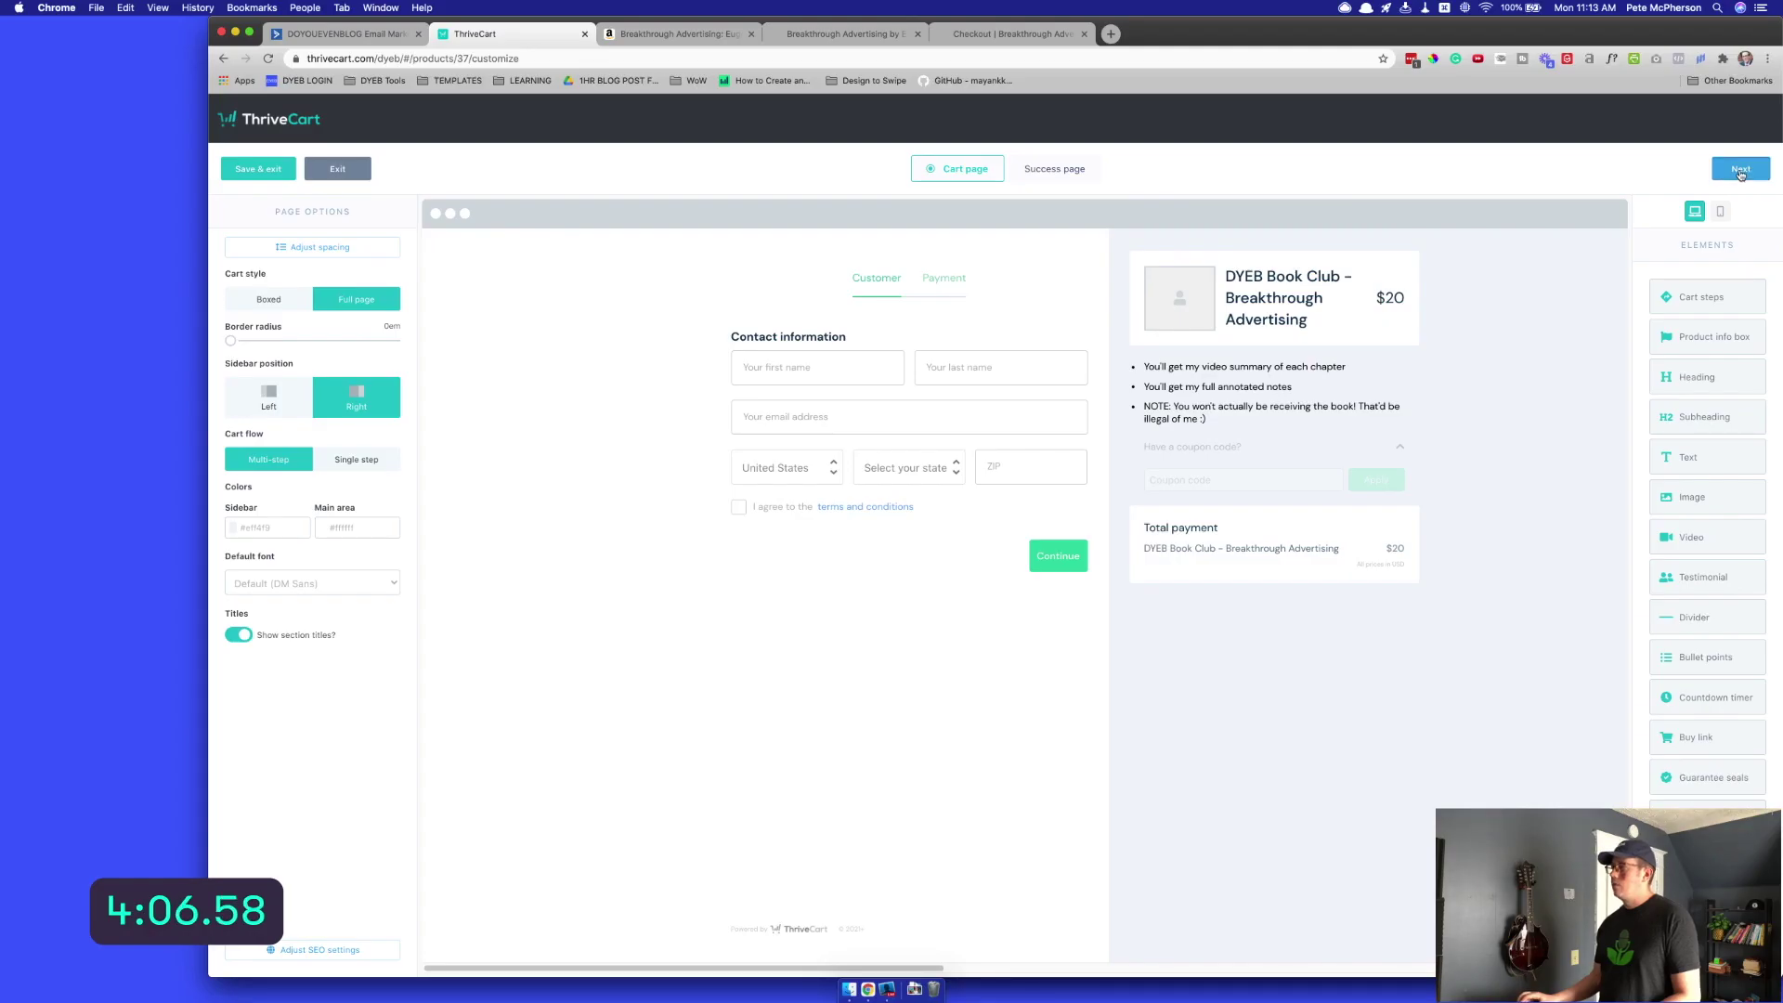
Advance to the success page and add a heading above the total reading "Awesome! You're in! Here's what happens next..."
click(1740, 170)
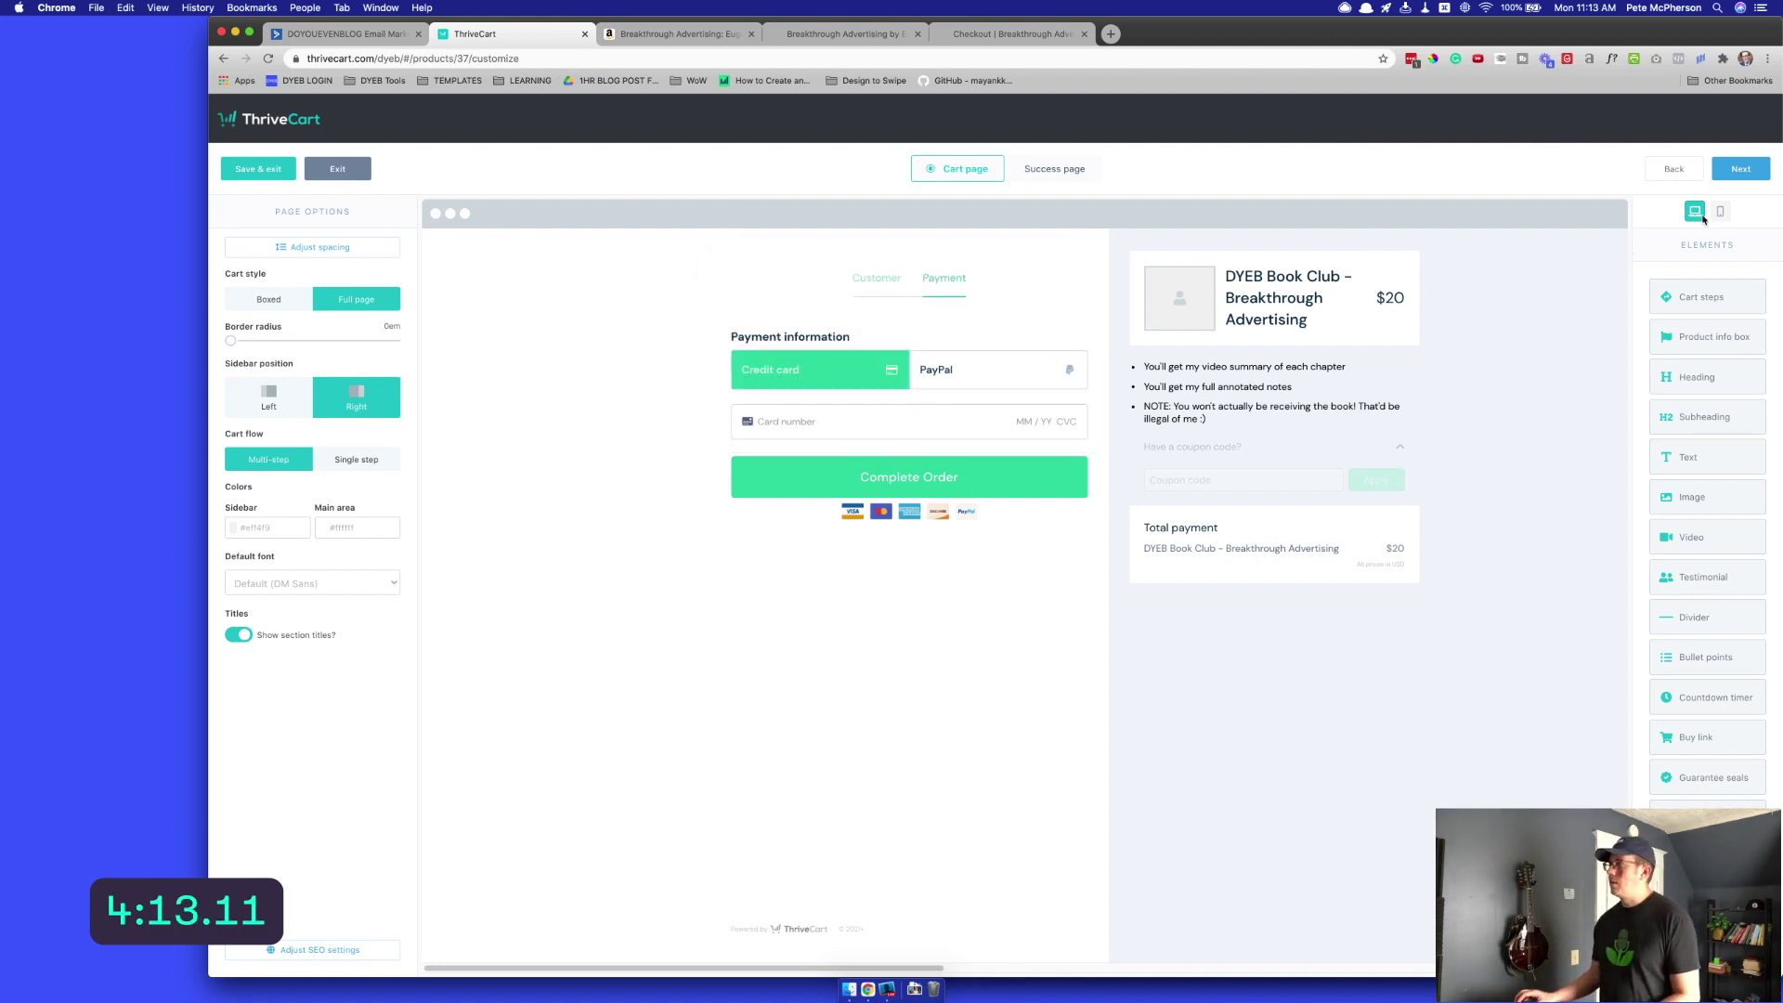
click(1737, 170)
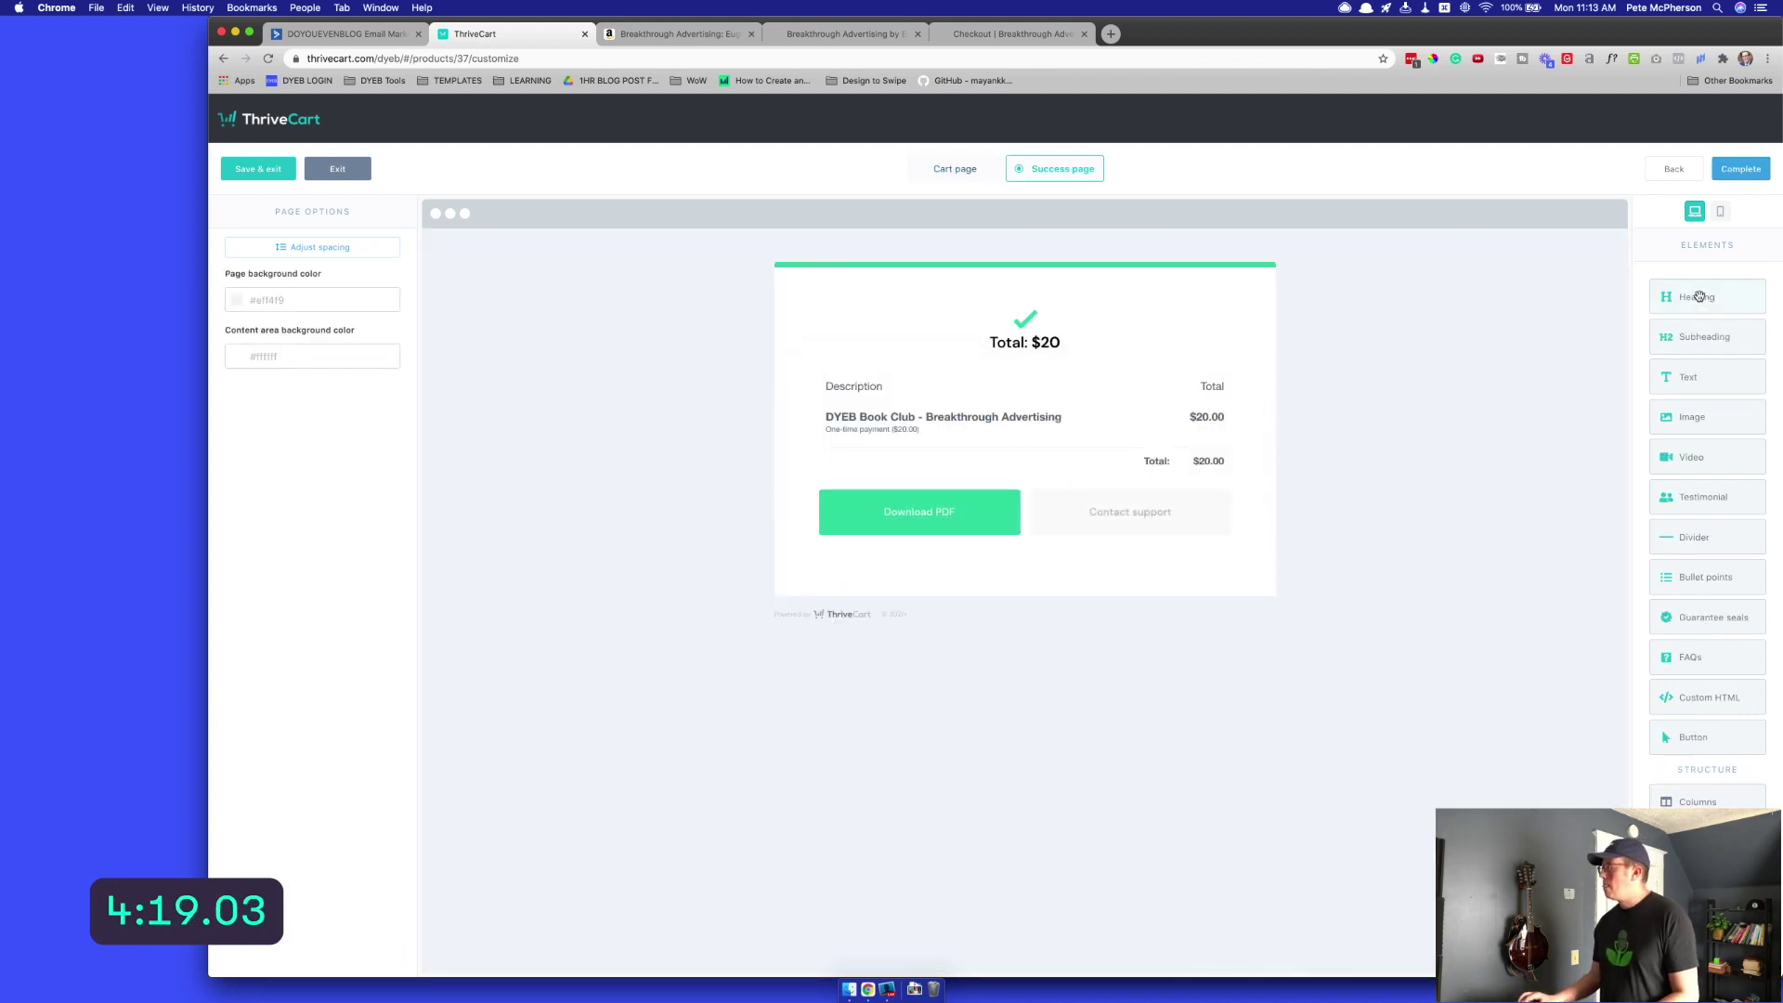
drag(1686, 289, 1026, 414)
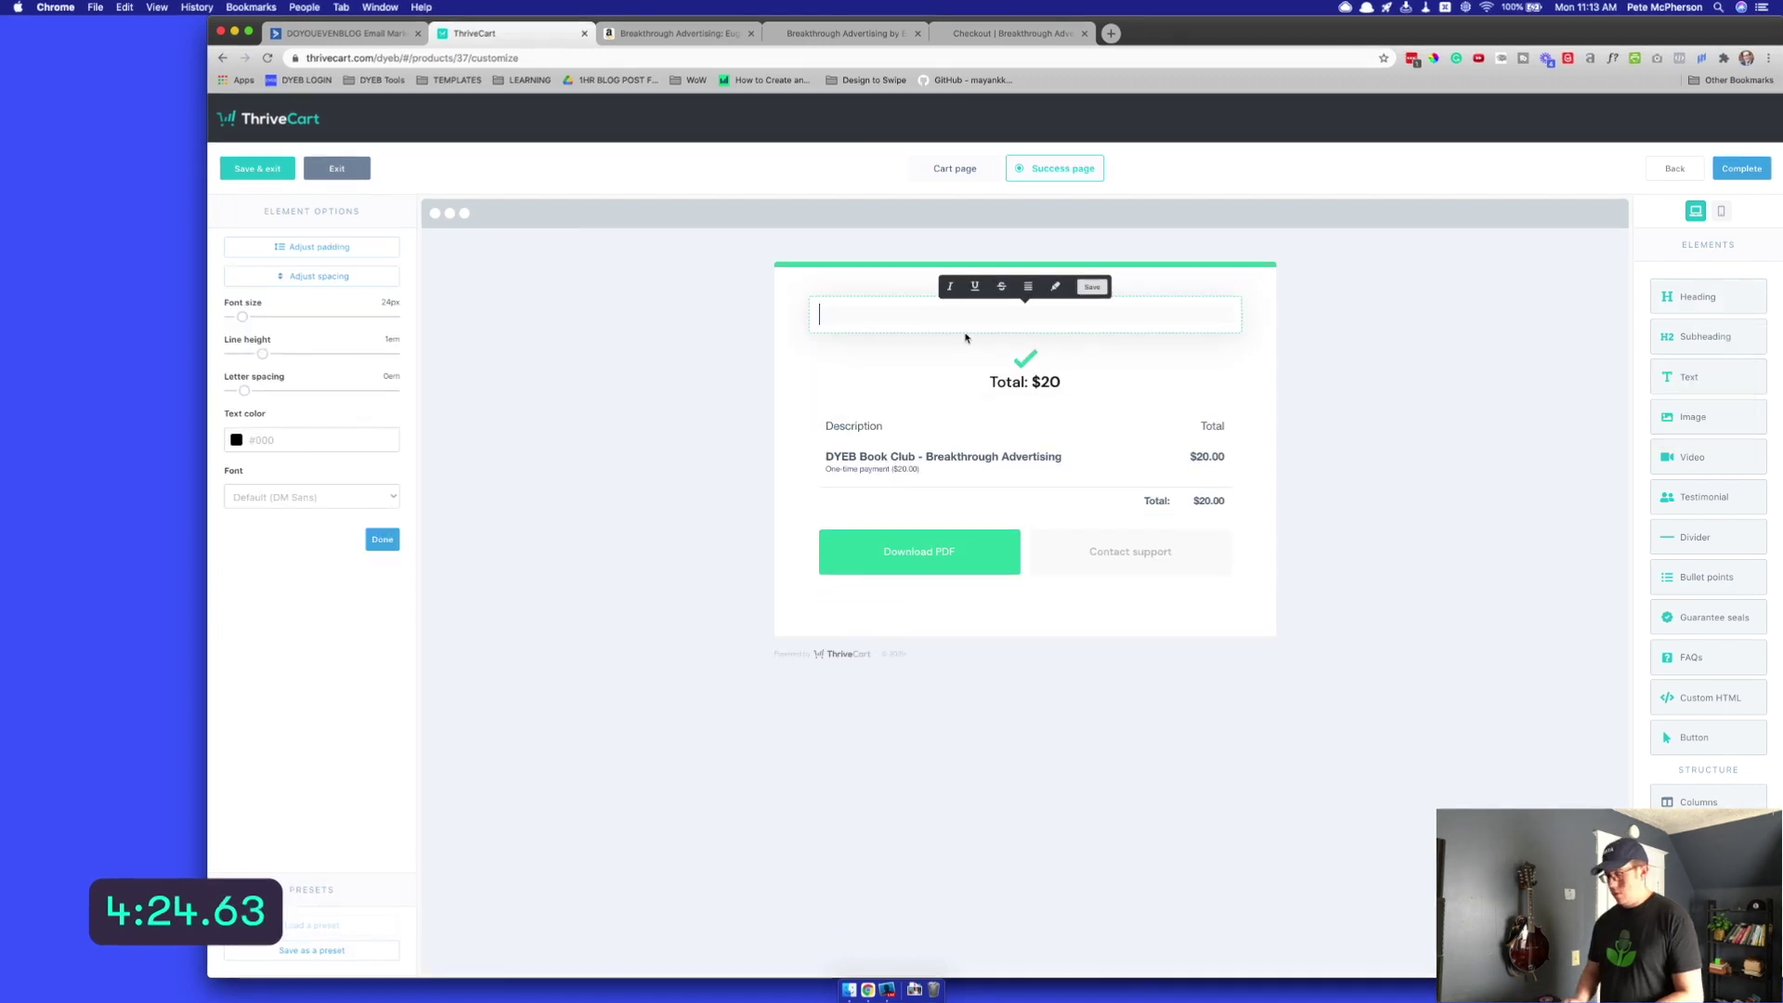
text(Awesome! You're in)
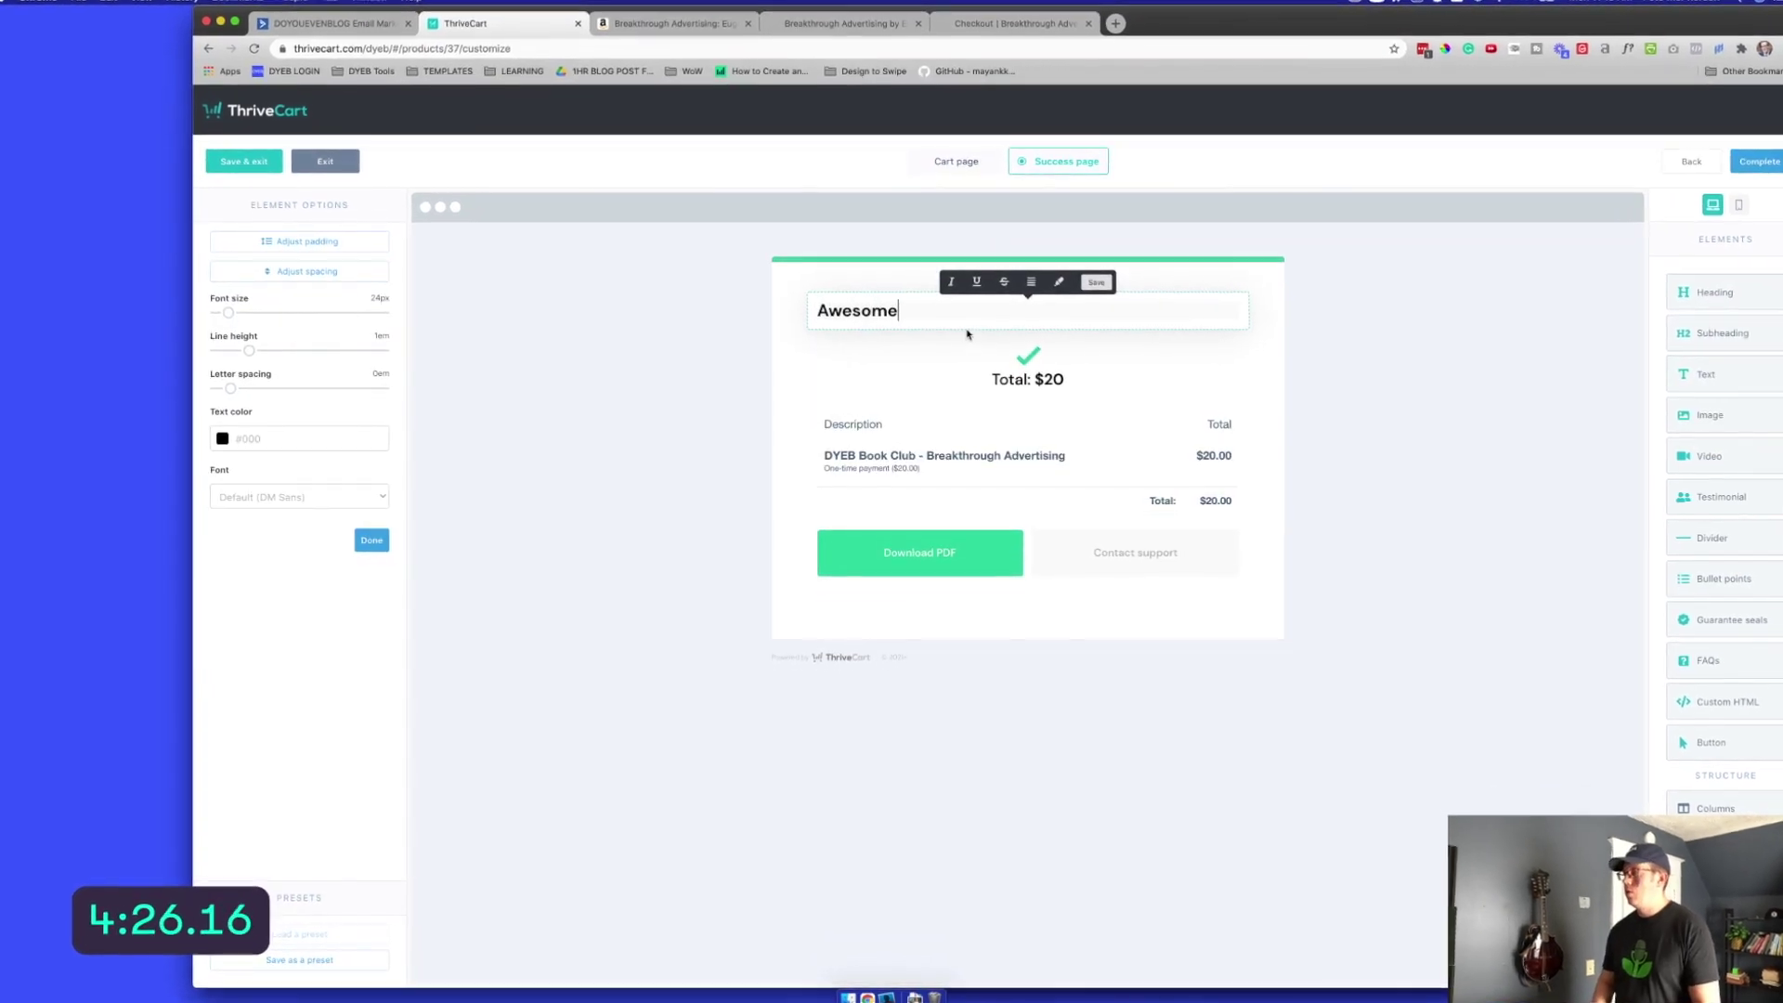
text(! Here's what)
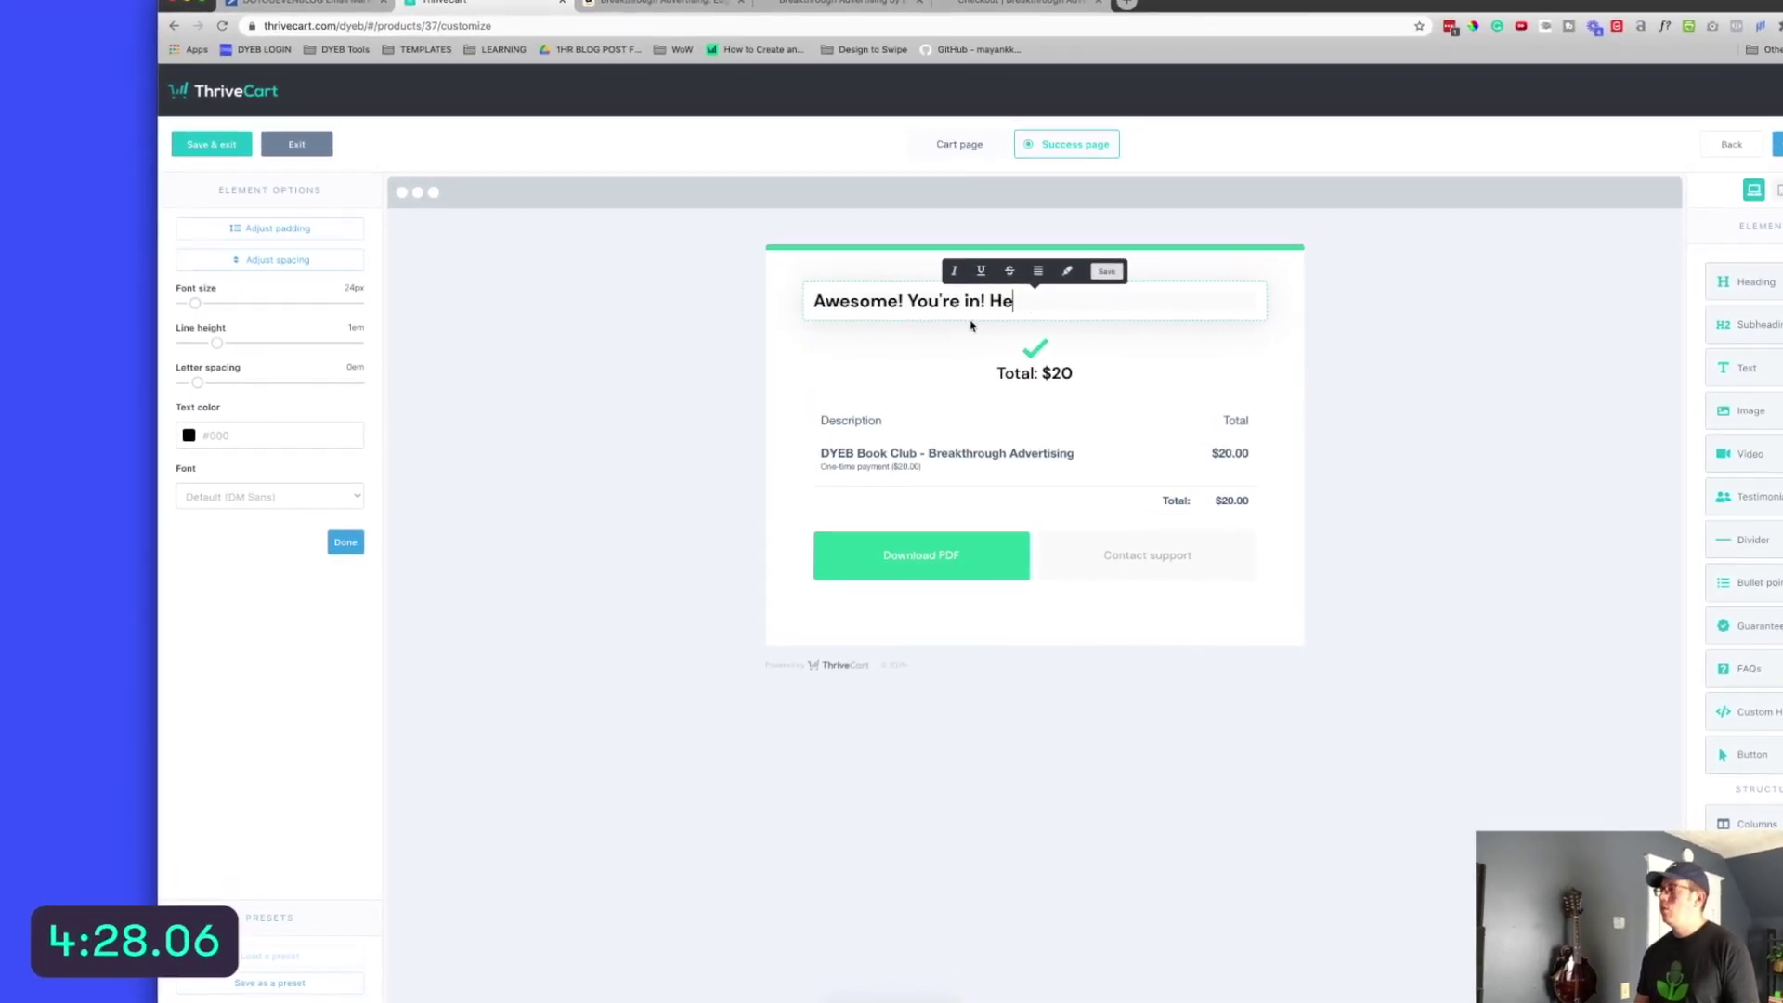
text( happens next...)
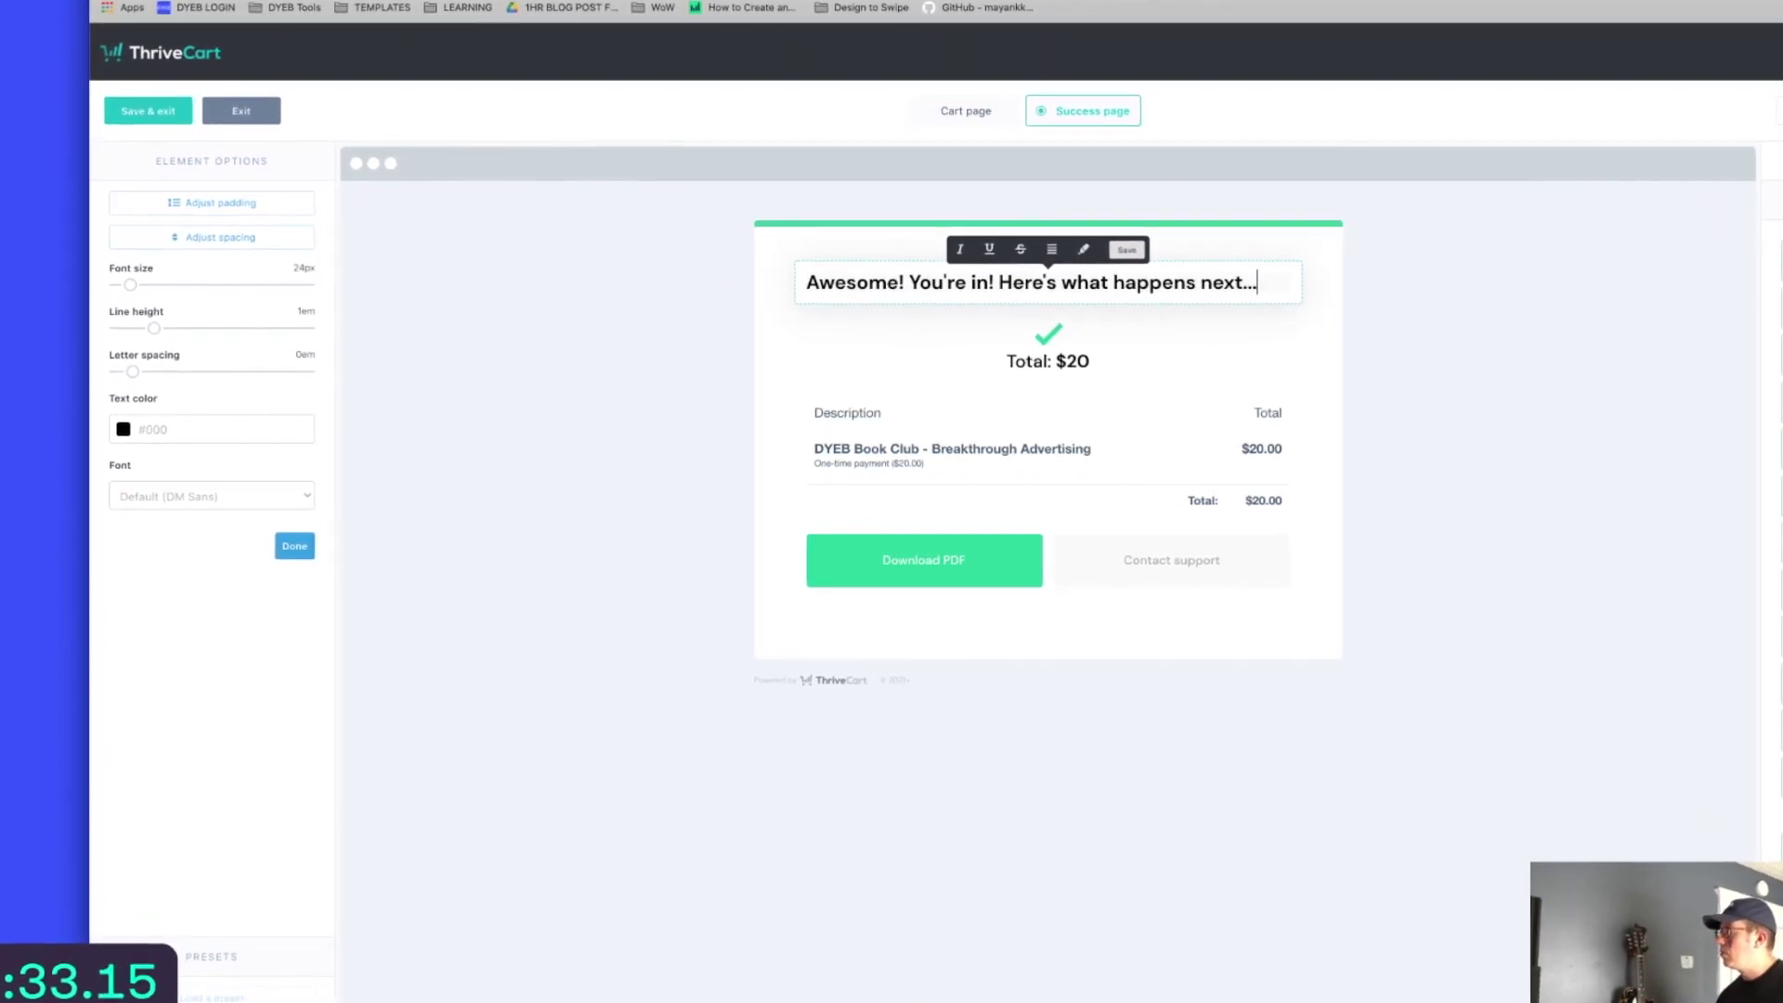
Add a bullet points element under the success page heading with the bullet "Nothing is going to come to you right this second!"
drag(1706, 577, 1018, 366)
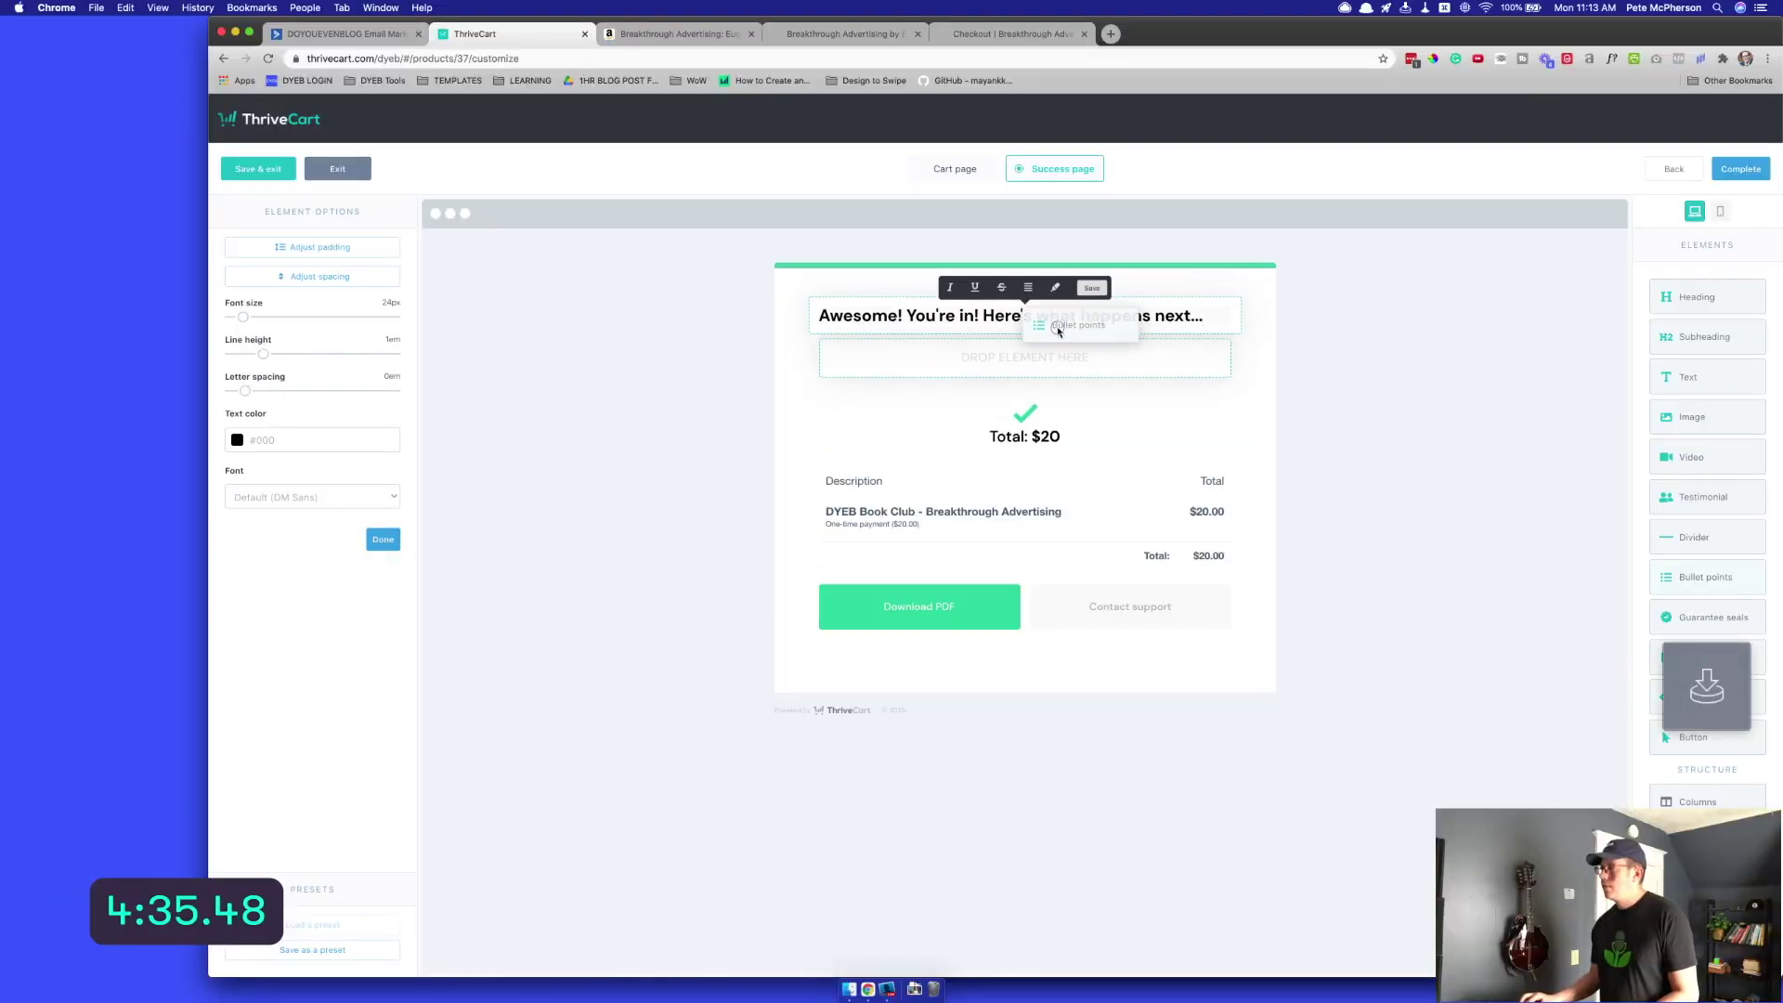
text(Nothing)
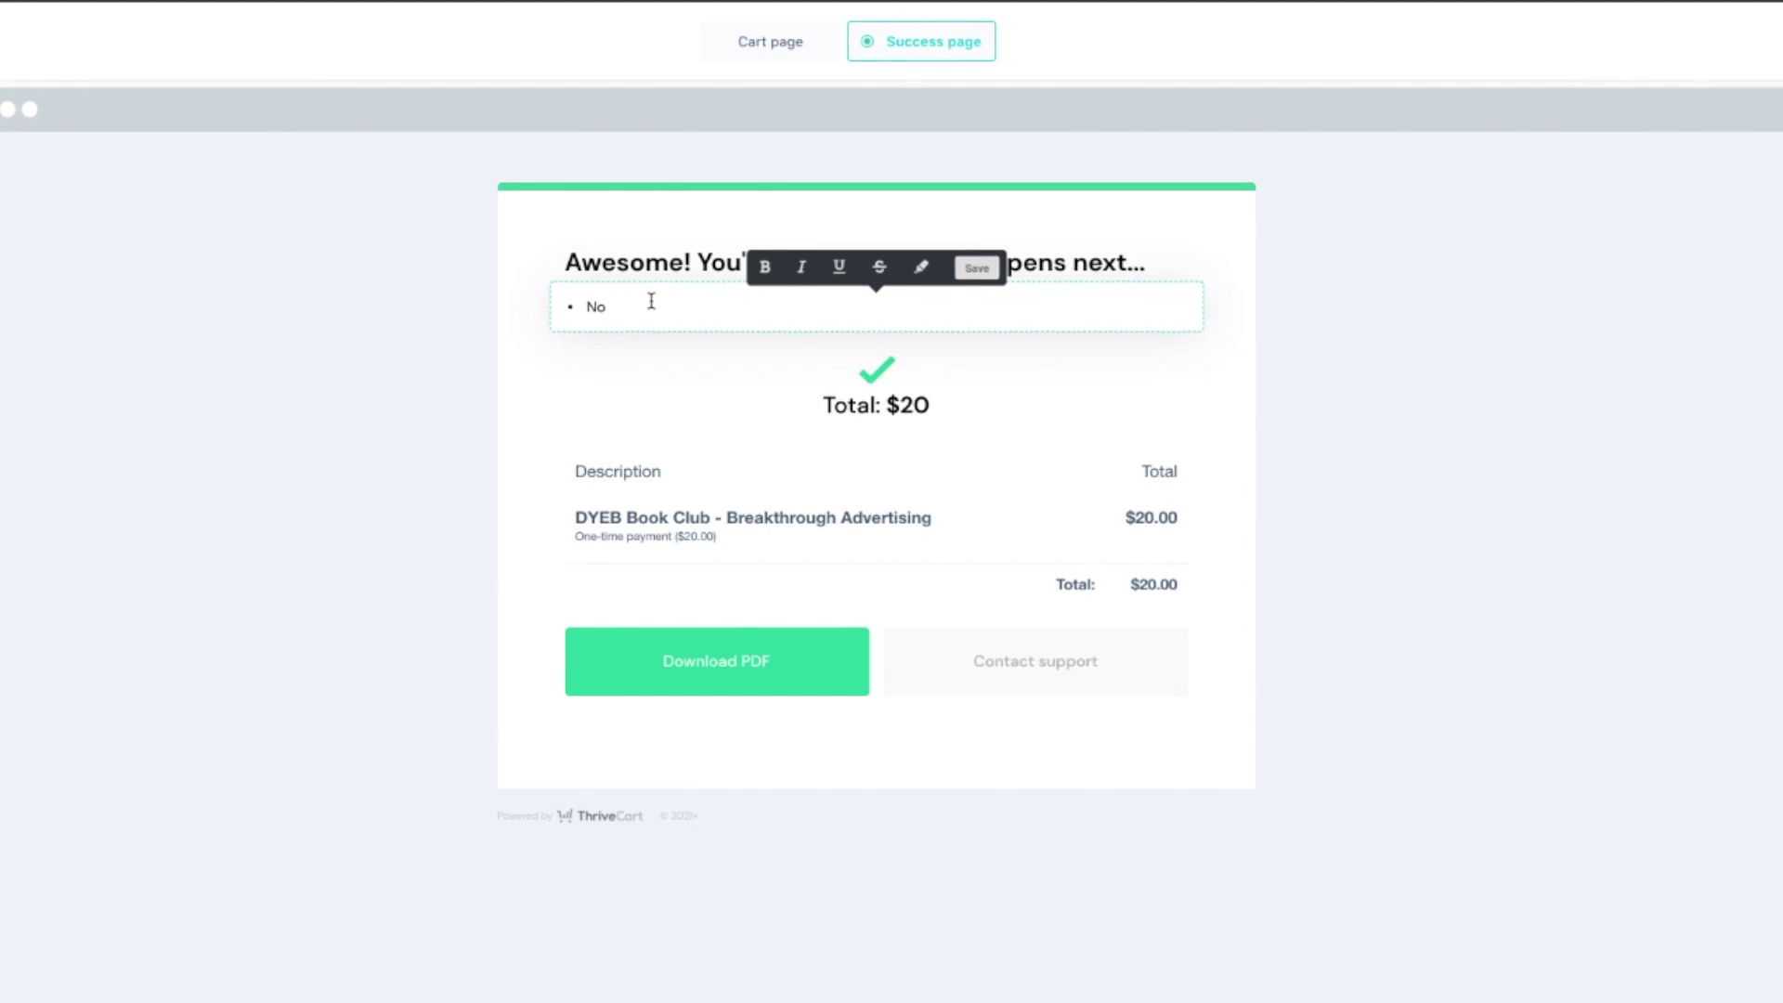
text( is going to com)
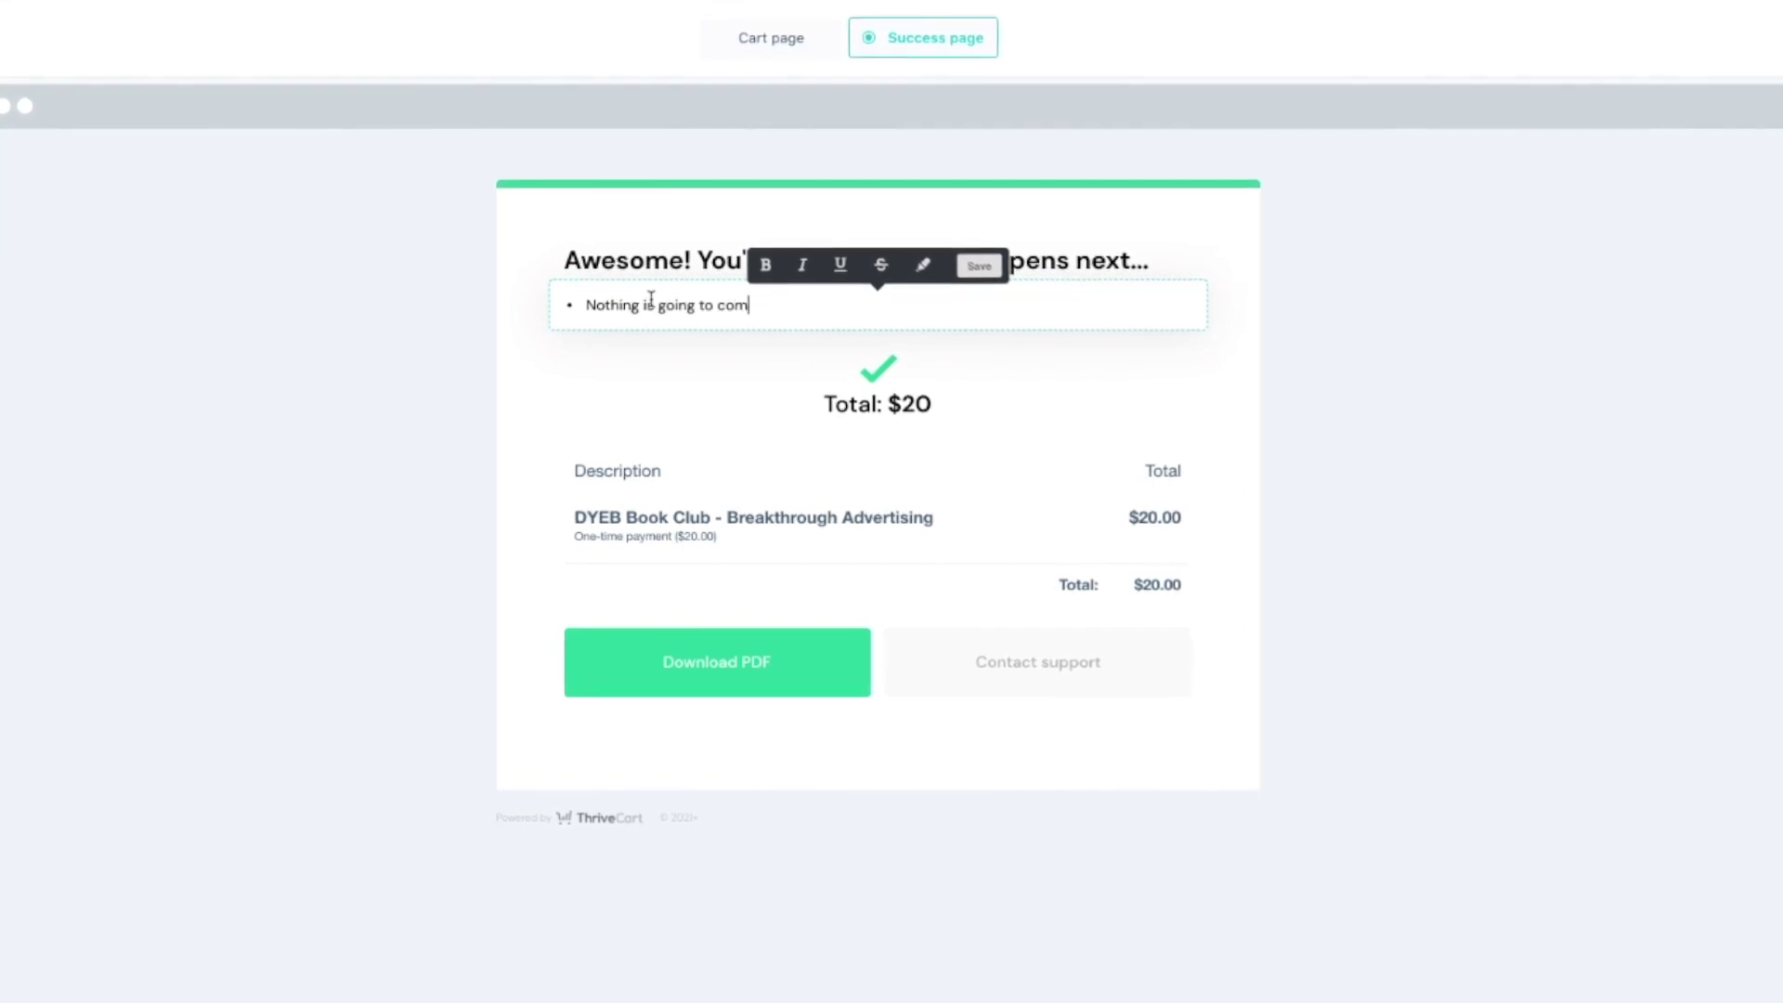
text(e to you right this )
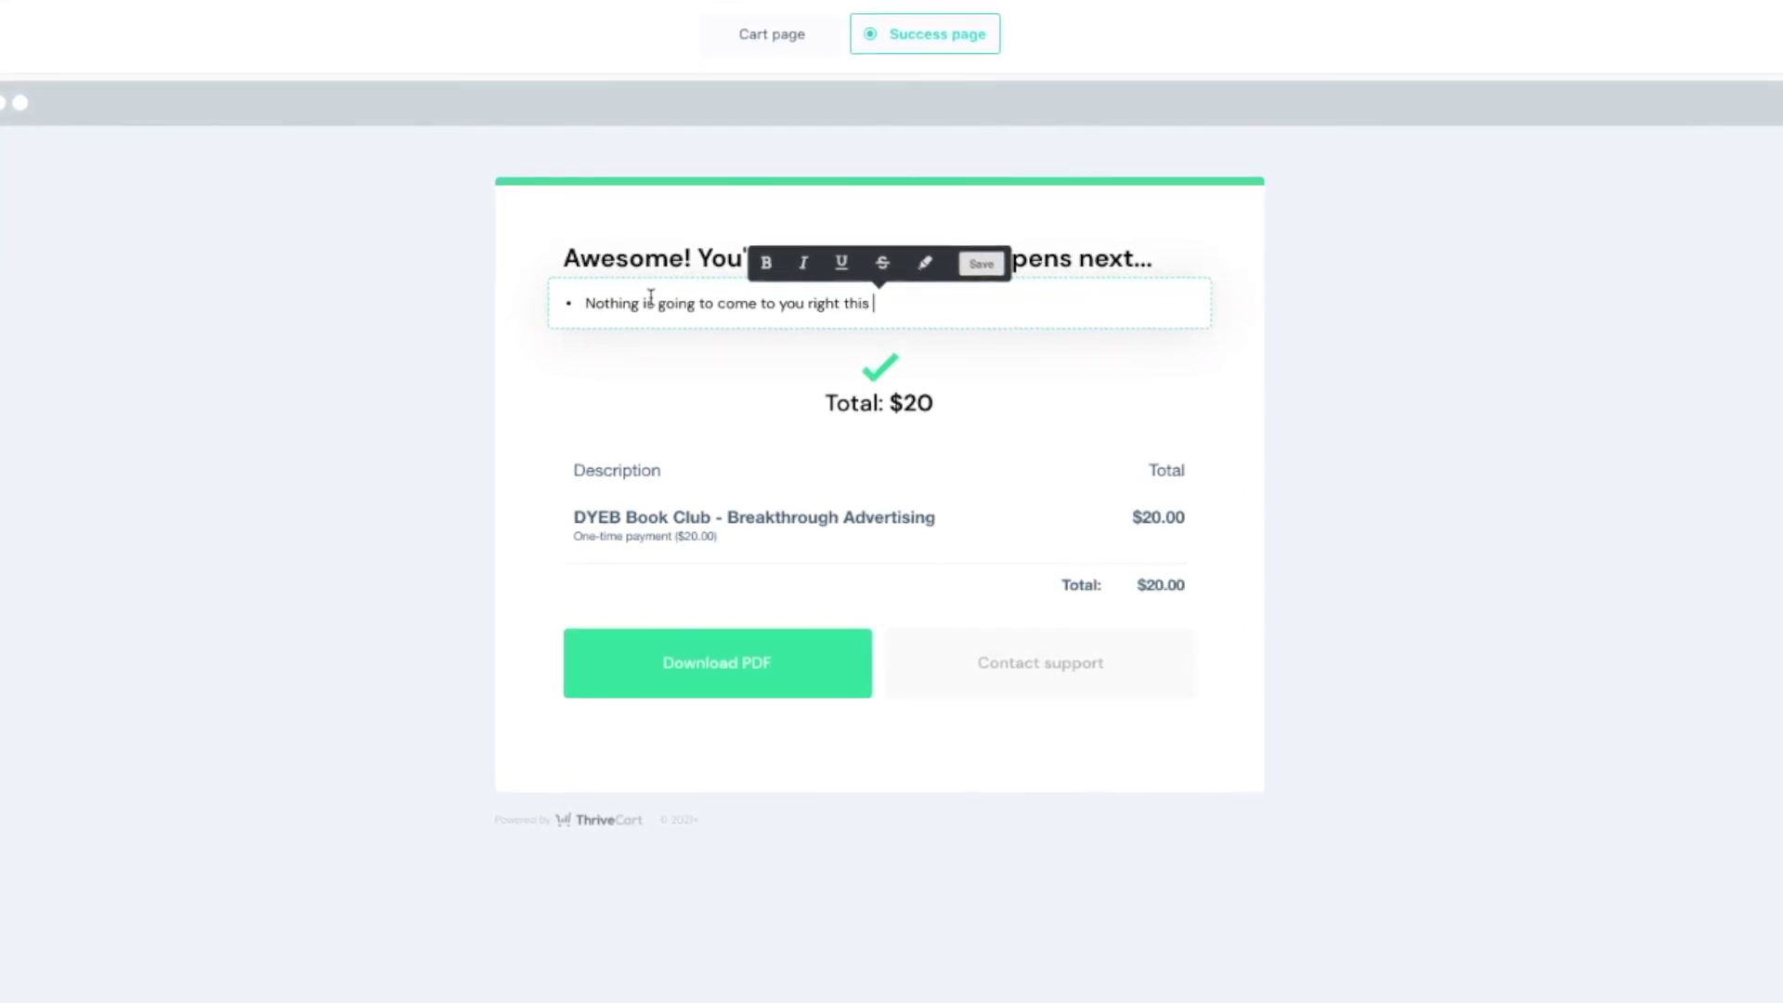
text(second!)
Add a second bullet: "When the book arrives and I start reading it (which I'll do WHEN it arrives), I'll send you an email update! :)"
key(Return)
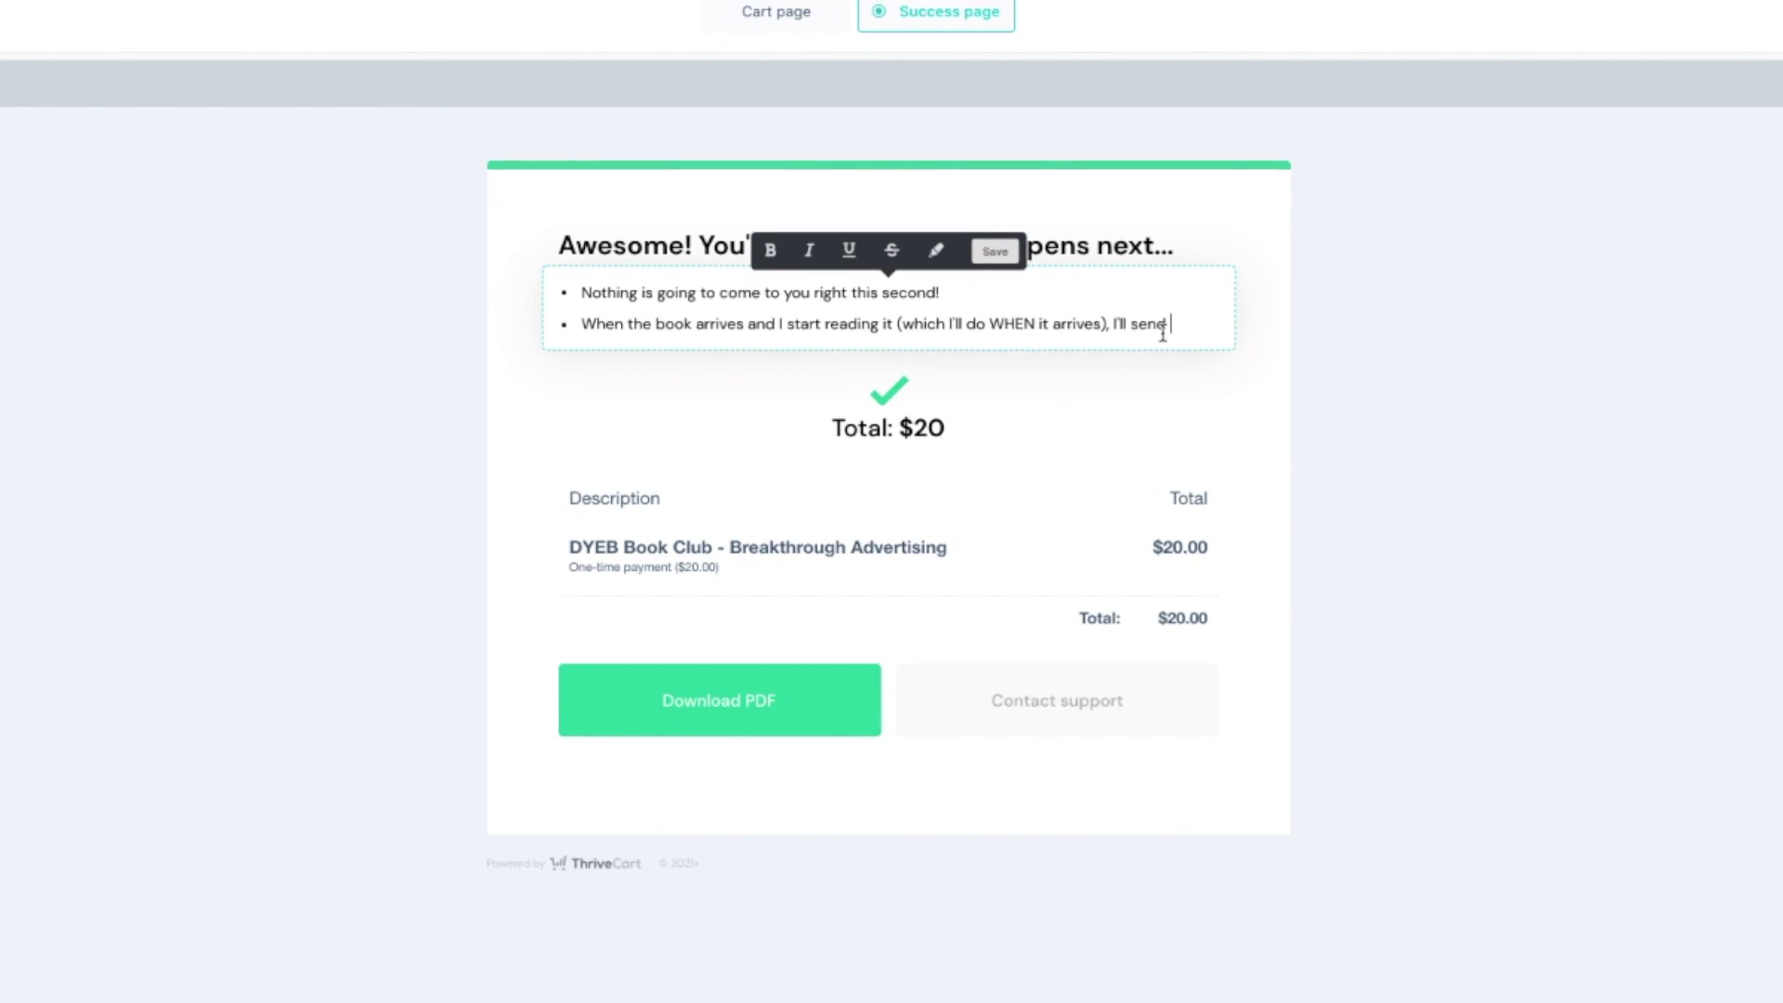
text(you an email update! :))
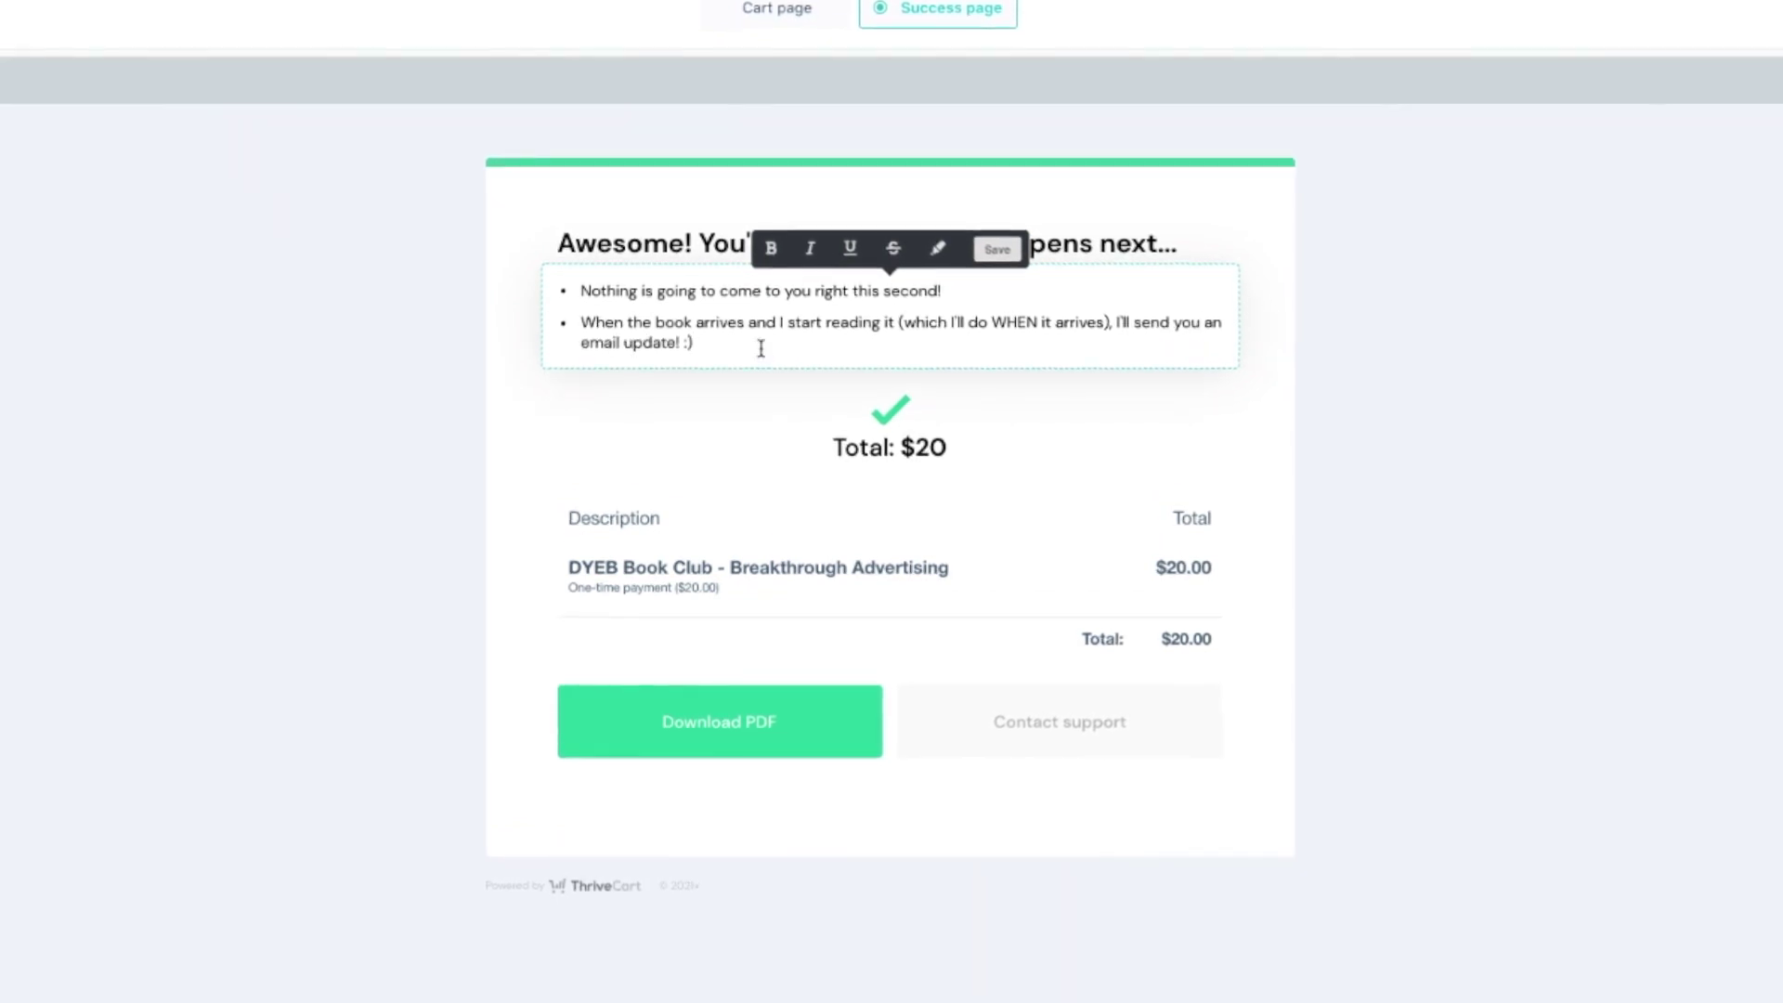
Add a third bullet, "Until then, just chillax and I'll be in touch!", and save the success page's bullet text
key(Return)
text(Until th)
text(en, just chillax a)
text(nd I'll be in touch :))
key(BackSpace)
key(BackSpace)
key(BackSpace)
text(!)
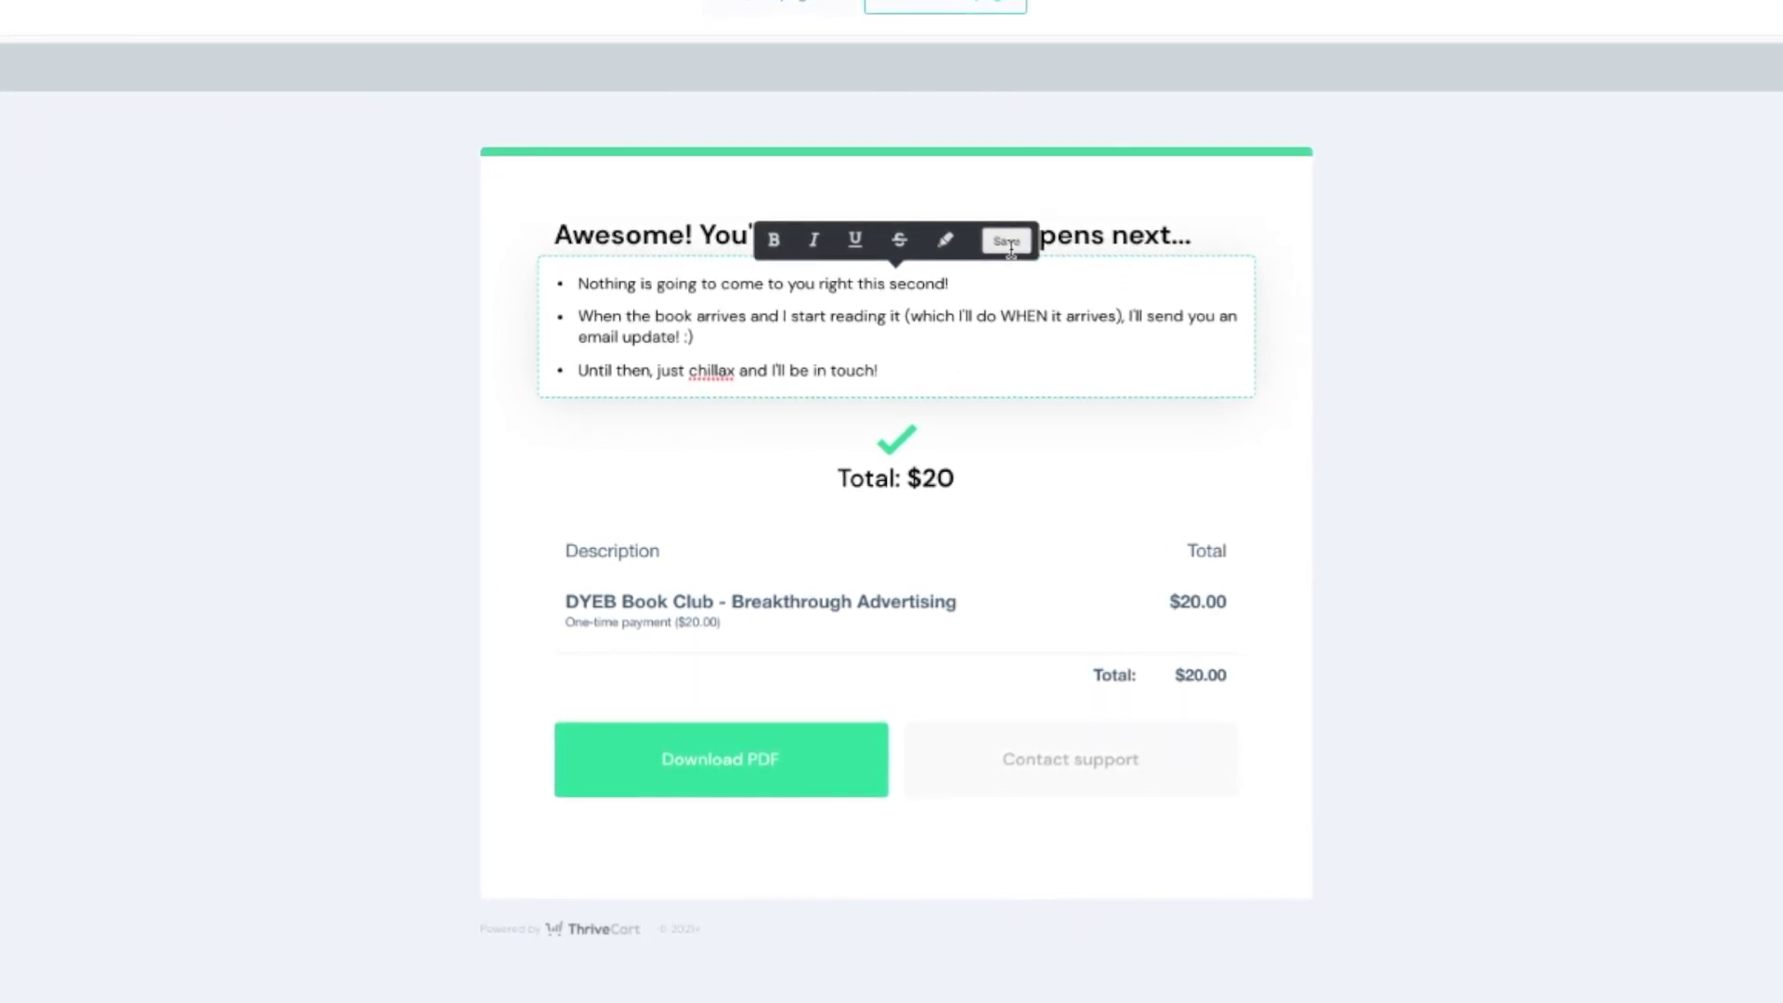
click(1008, 243)
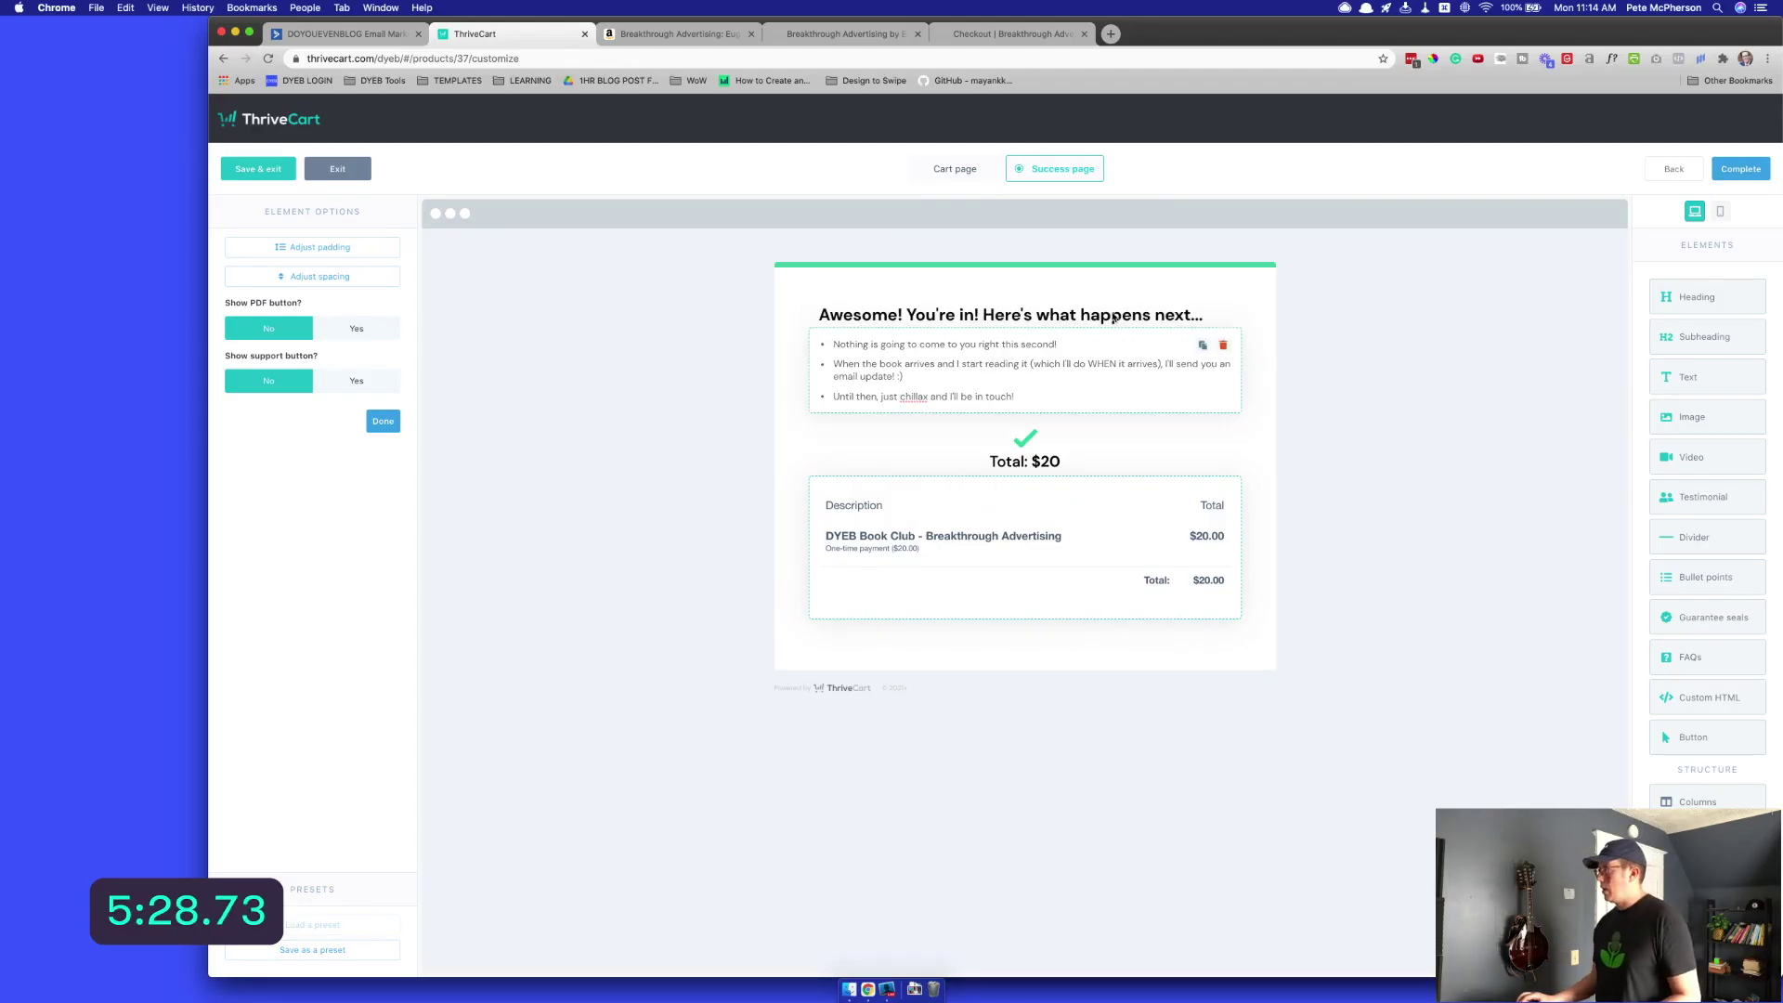
Complete the cart design and continue through checkout tracking without enabling any tracking service
click(1113, 319)
click(1740, 168)
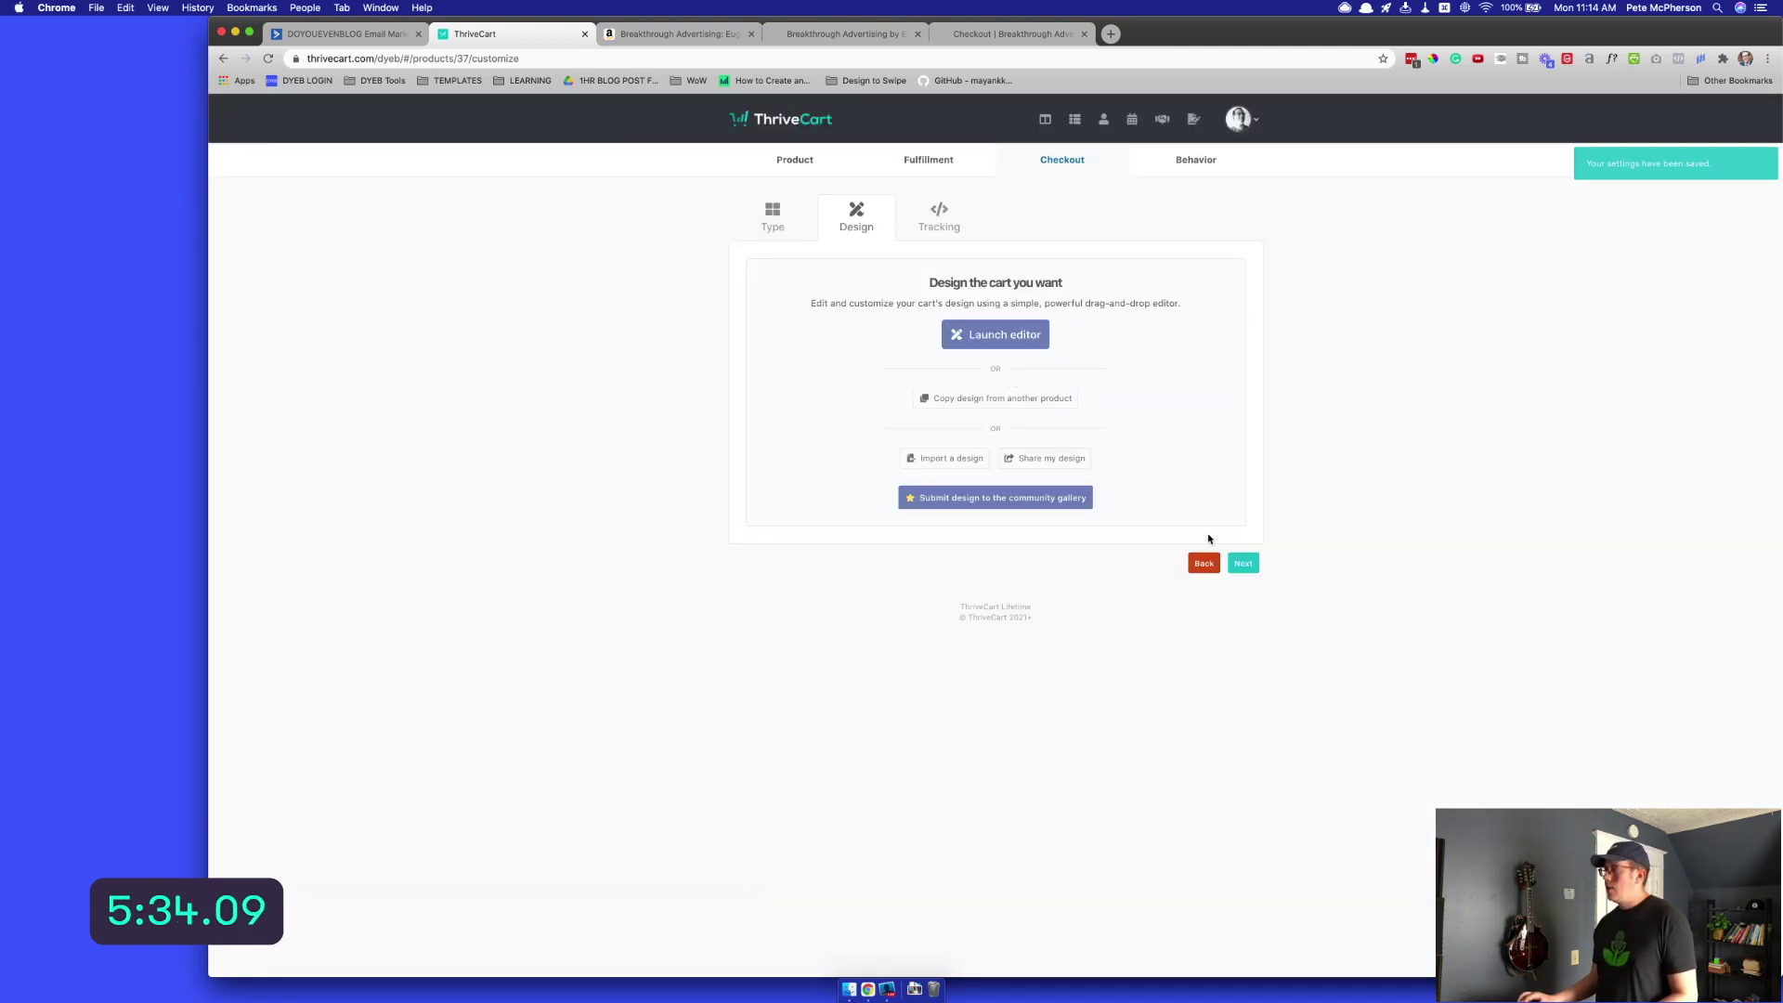
click(1248, 563)
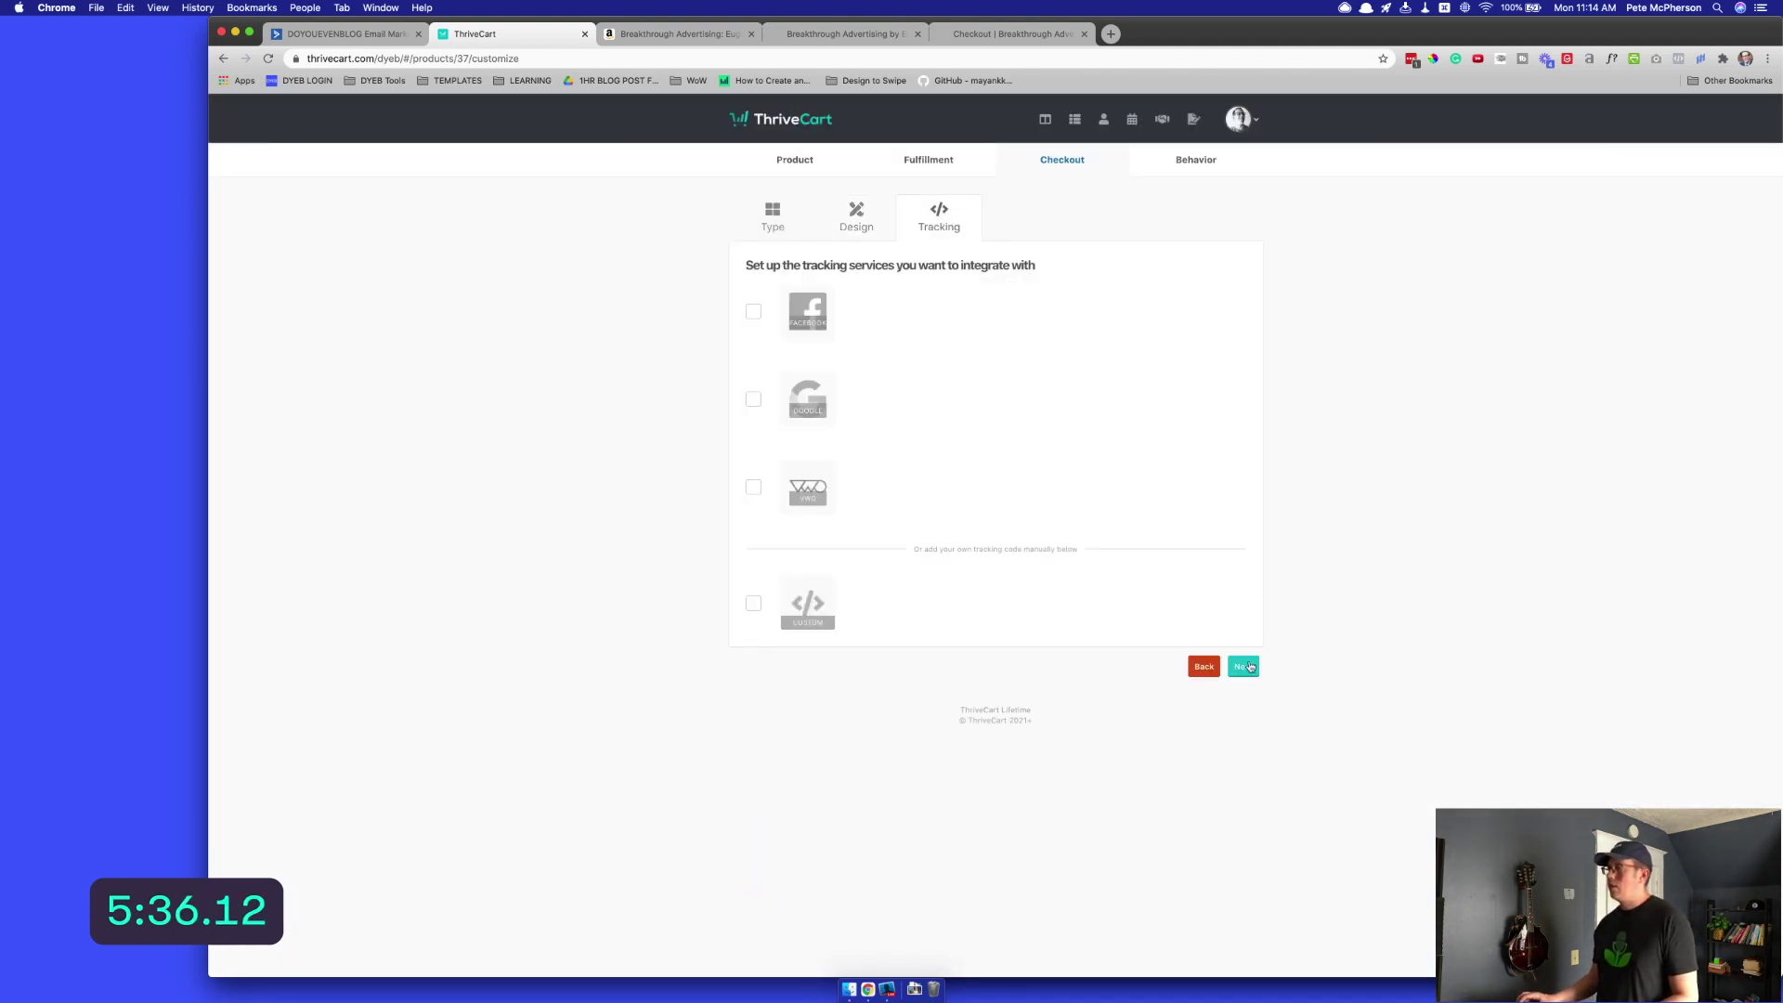
click(1245, 668)
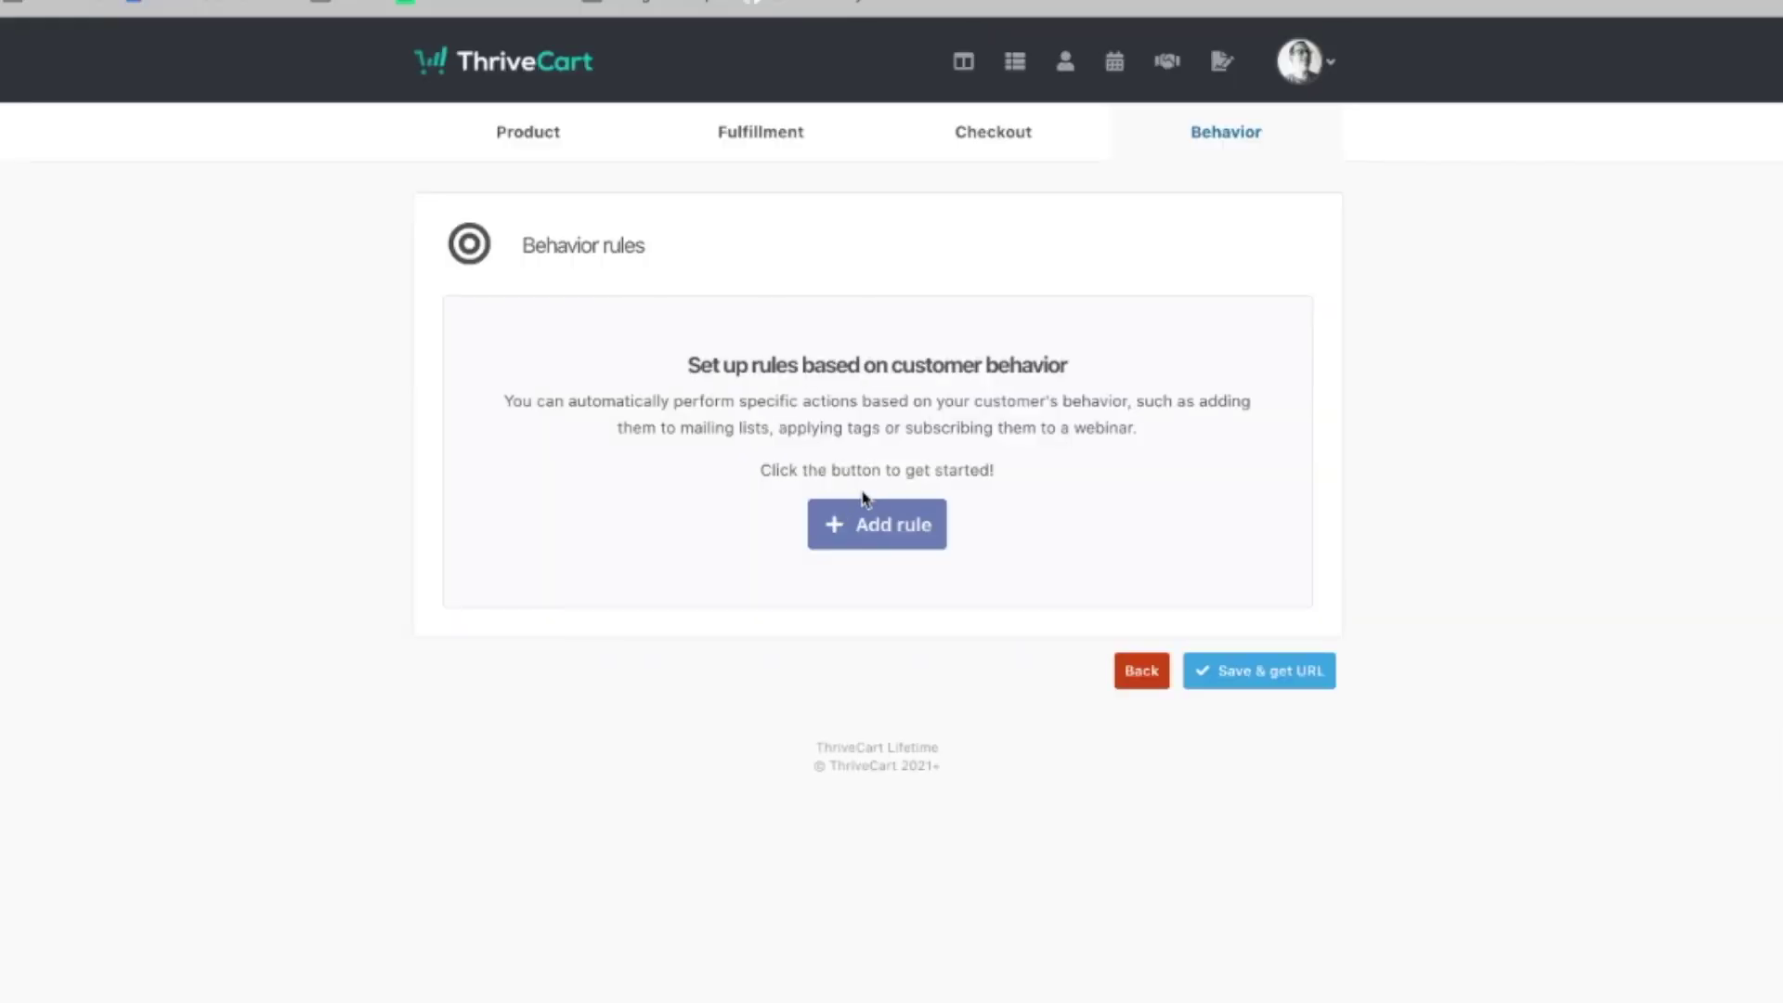
Add a behavior rule that uses ActiveCampaign to add customers to the DYEB list when the main product is purchased
click(910, 527)
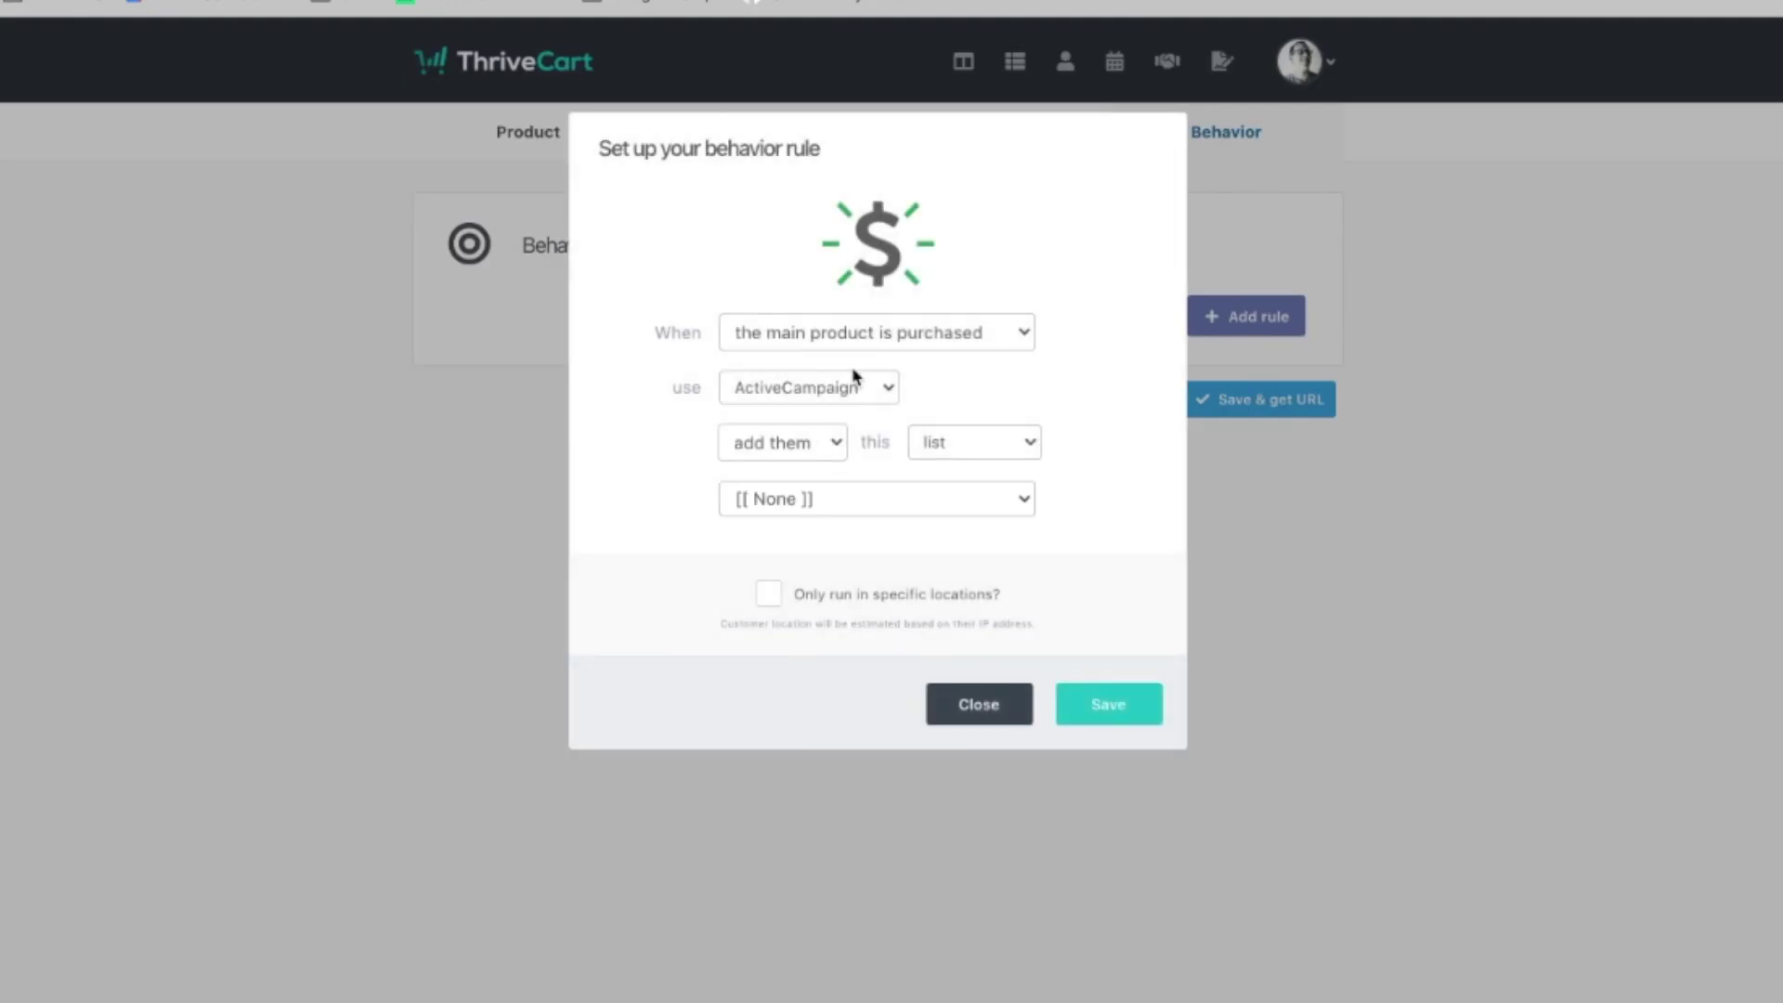
click(896, 501)
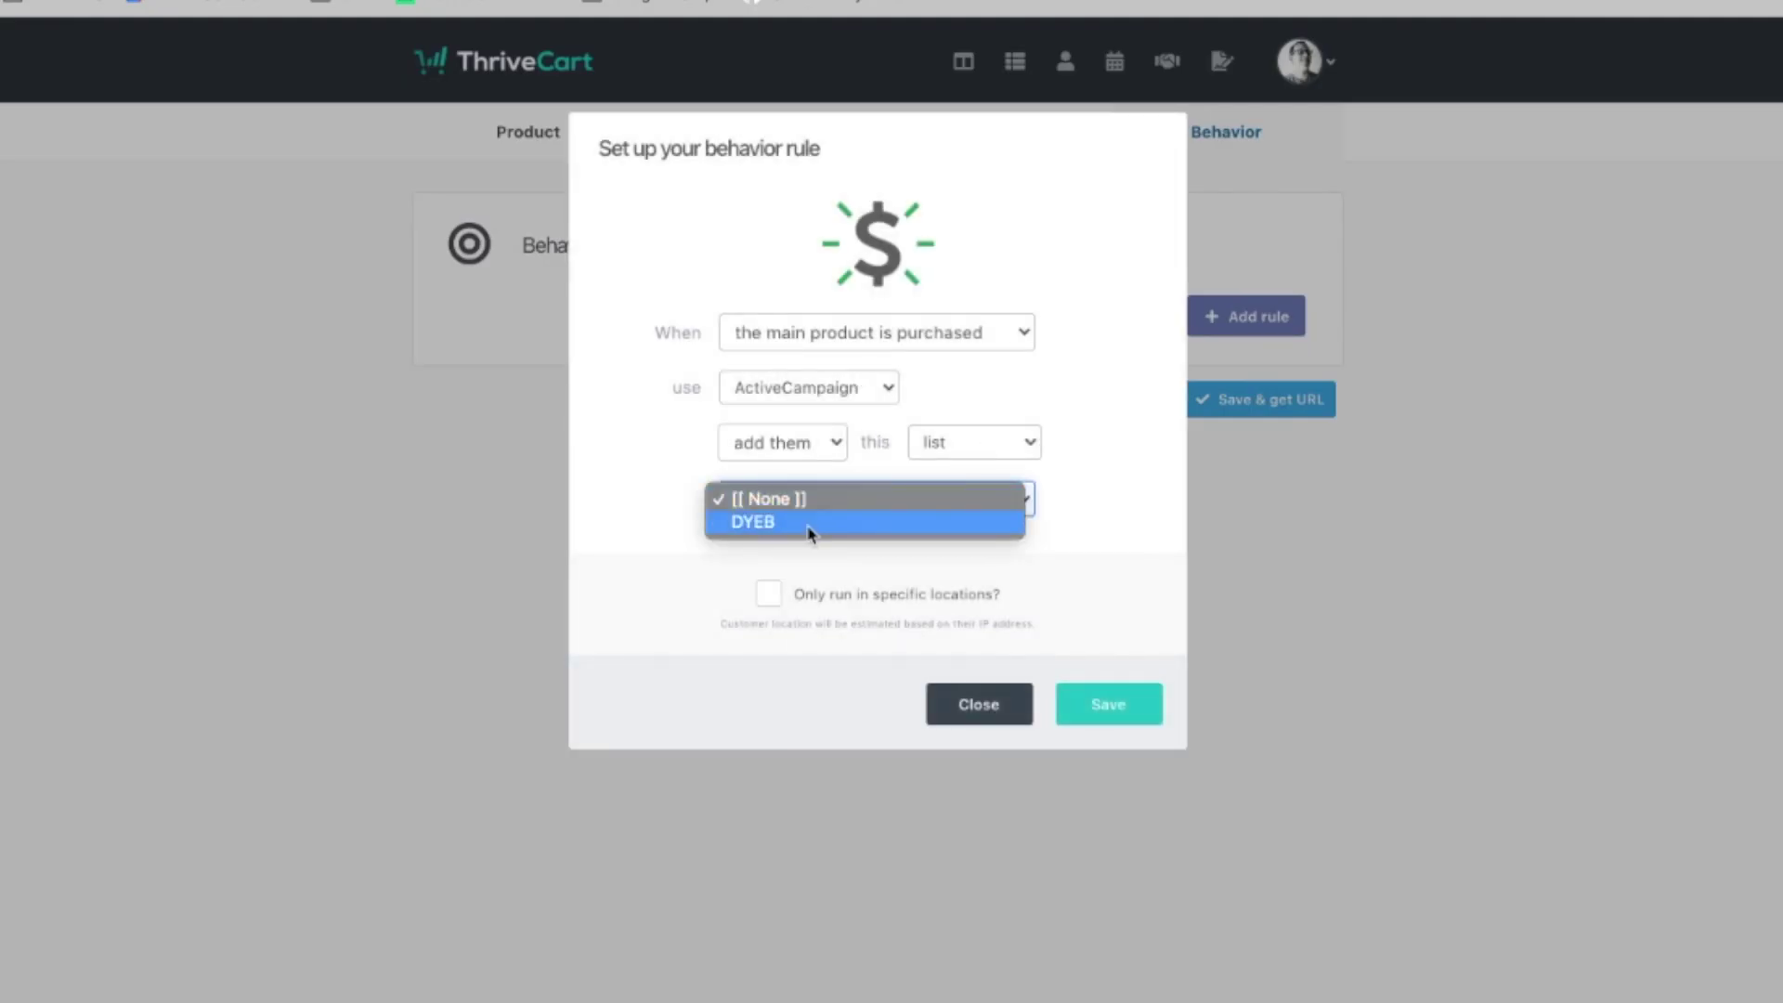
click(811, 526)
click(1109, 705)
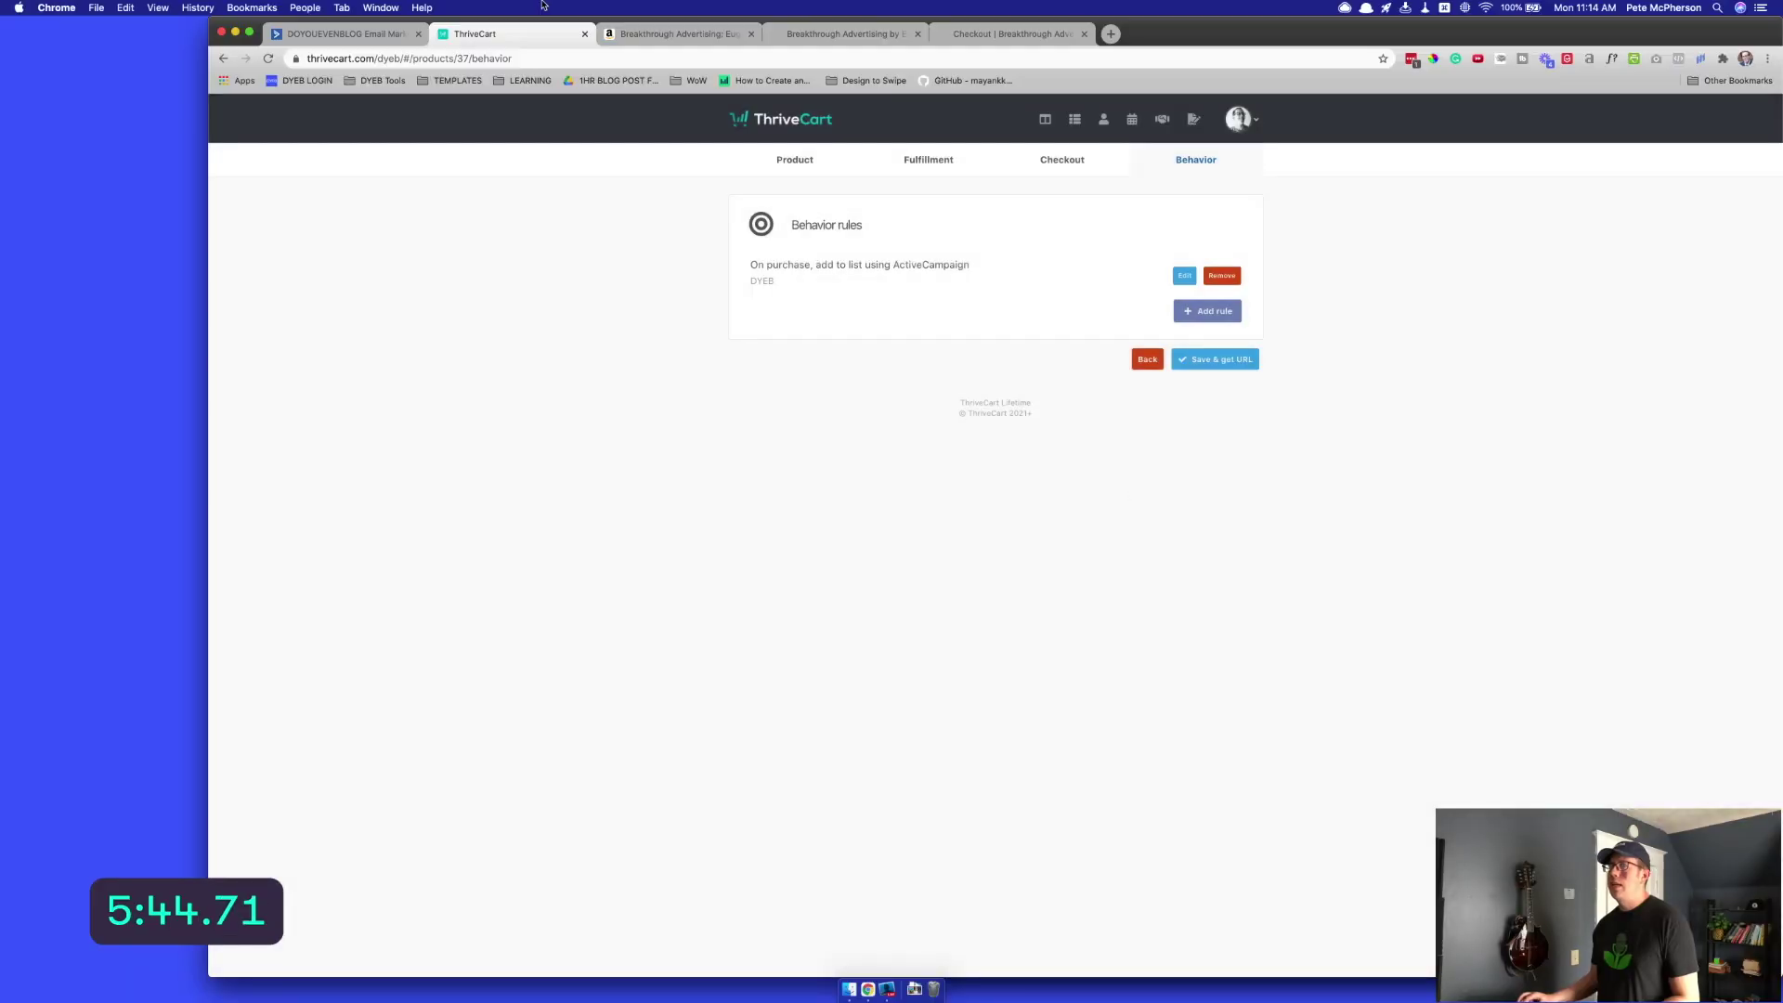
Switch to ActiveCampaign, name the new standard campaign "Experiment DYEB book club", and continue to list selection
click(344, 33)
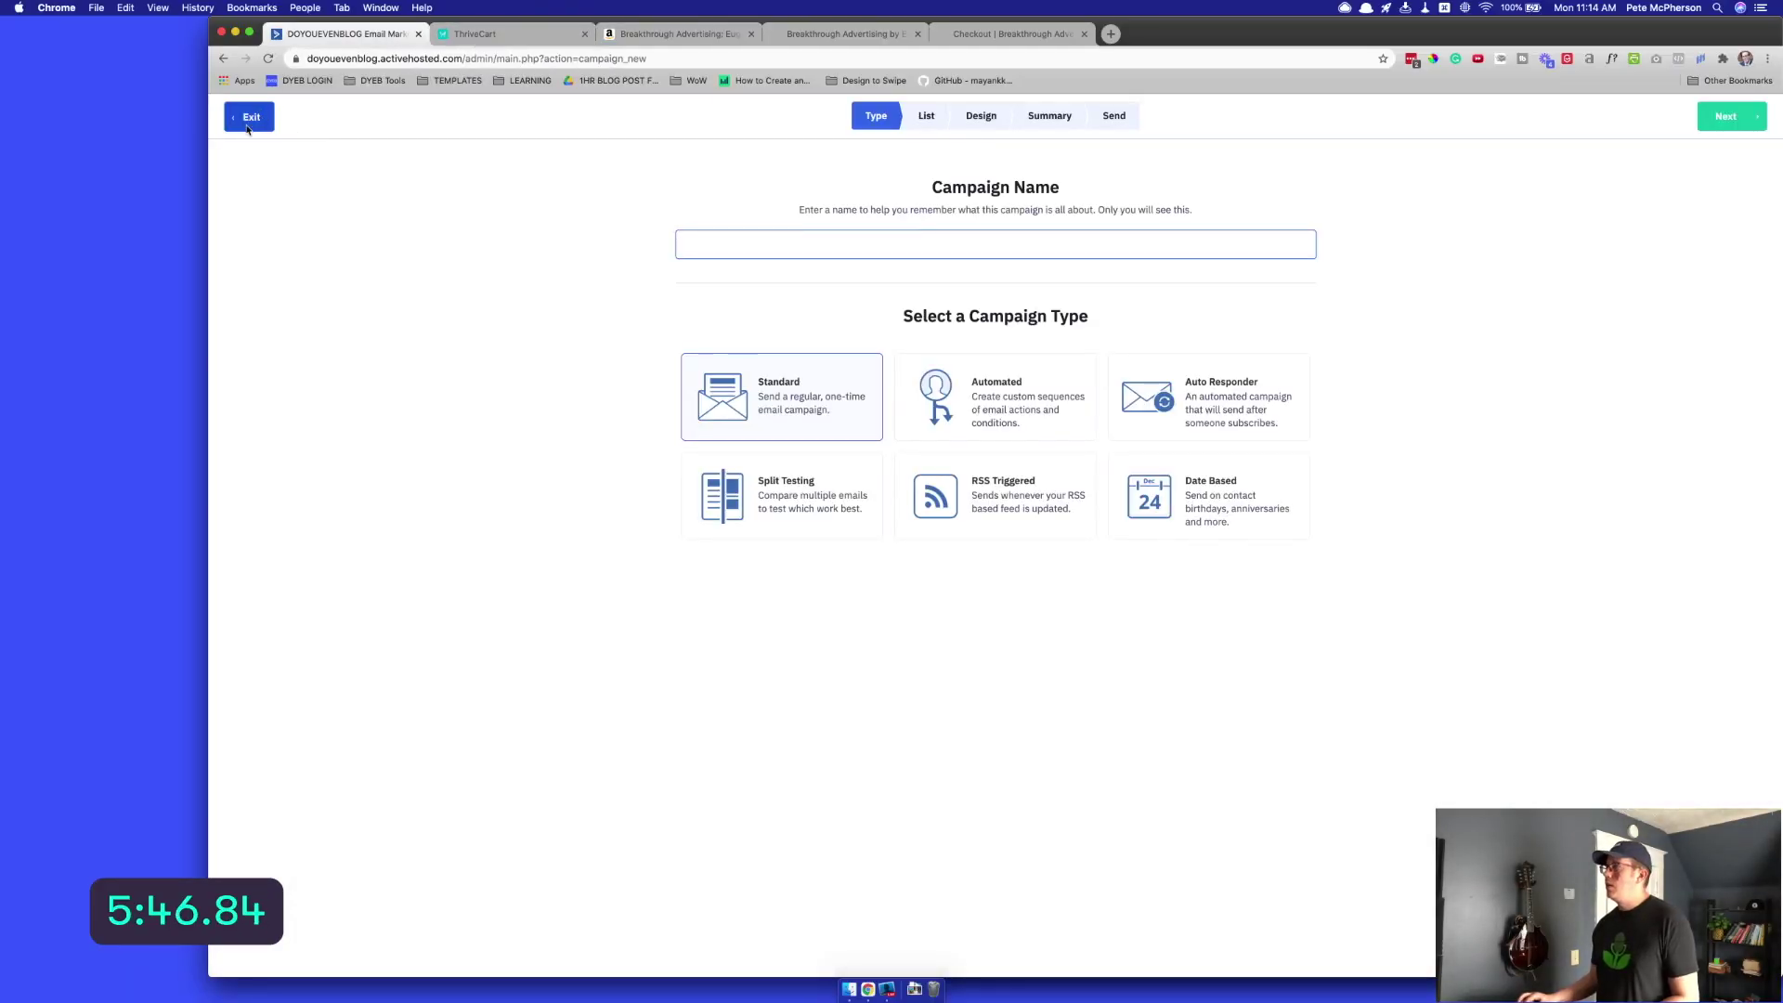
click(783, 245)
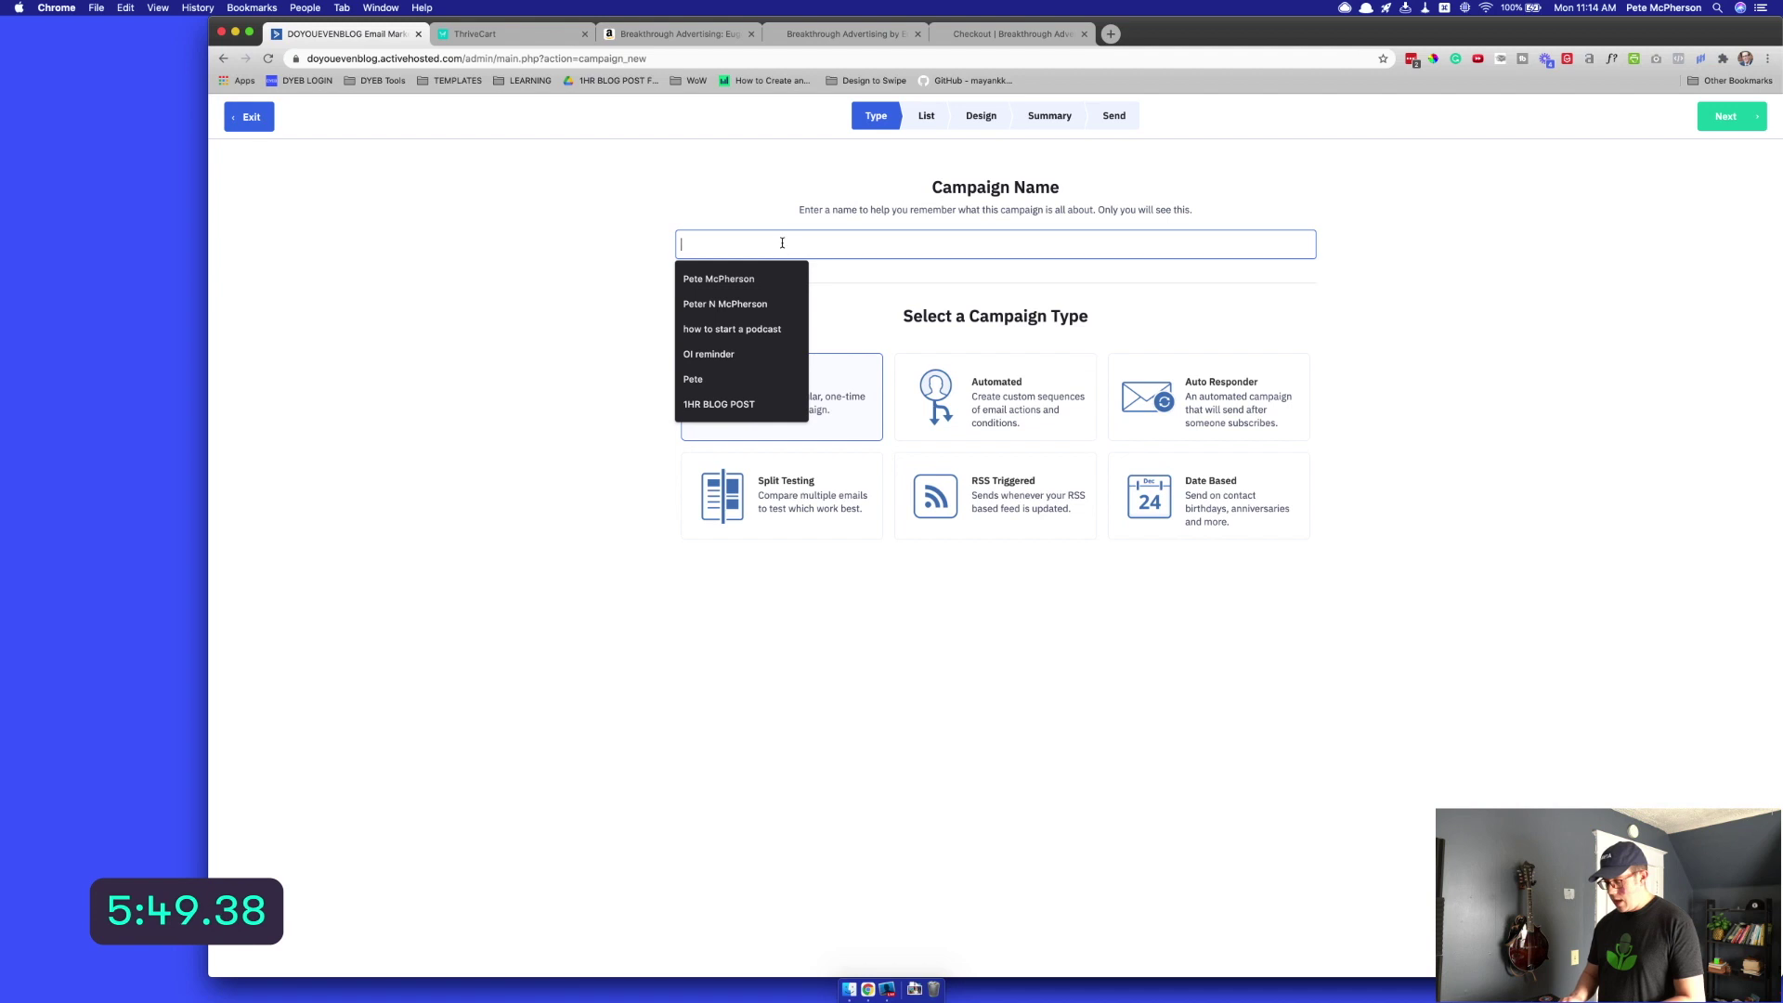
text(Experimen)
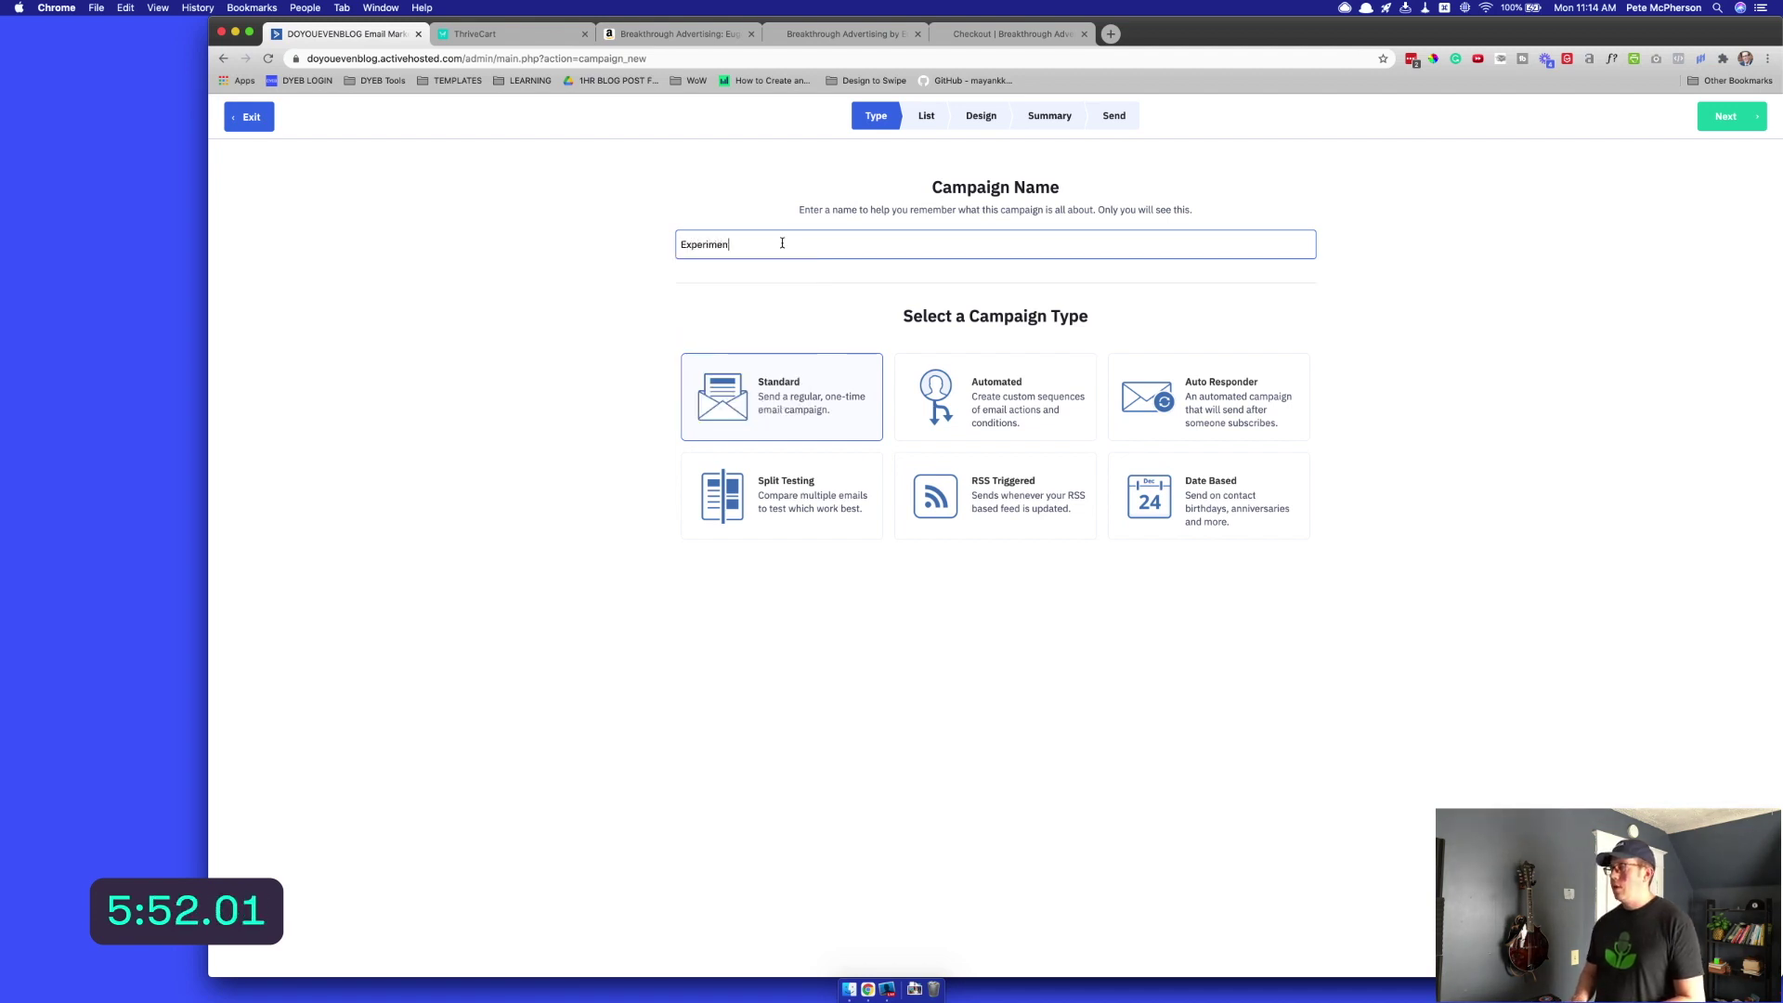
text(t DYEB book club)
click(1745, 126)
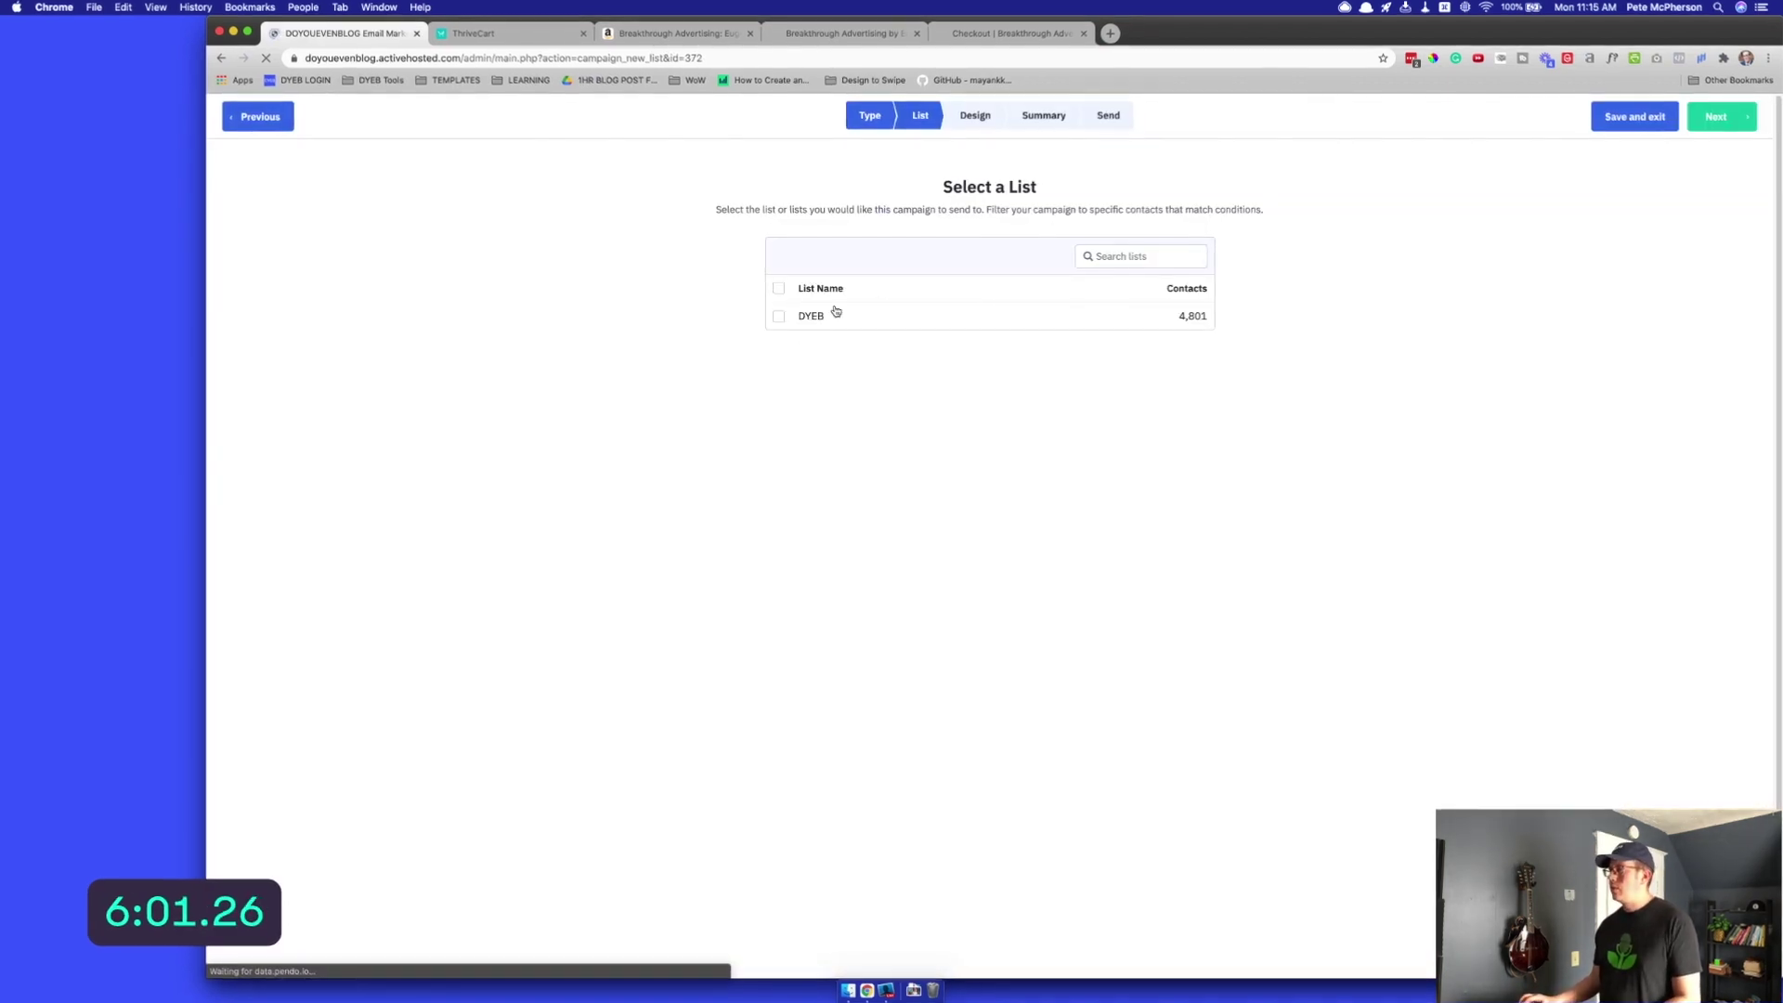
Target the campaign at the DYEB list with the "Past 7 days" segment and continue to the design stage
click(829, 316)
click(963, 379)
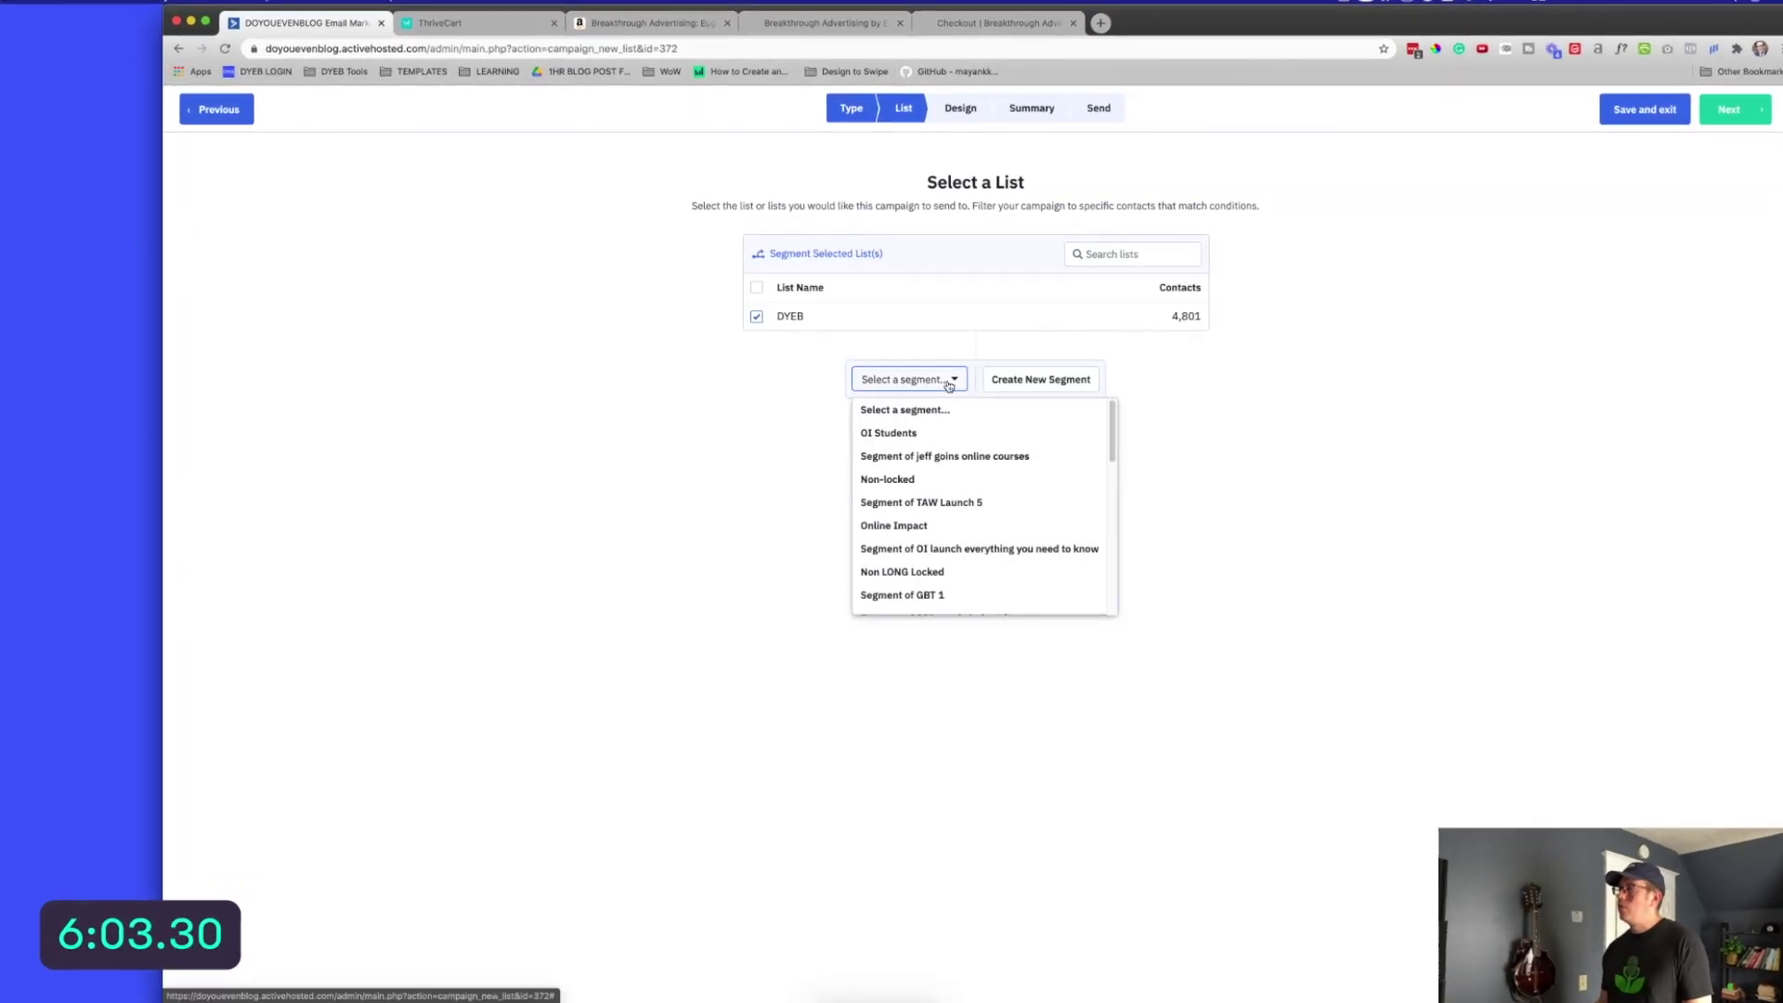
scroll(943, 427, down, 5)
click(887, 605)
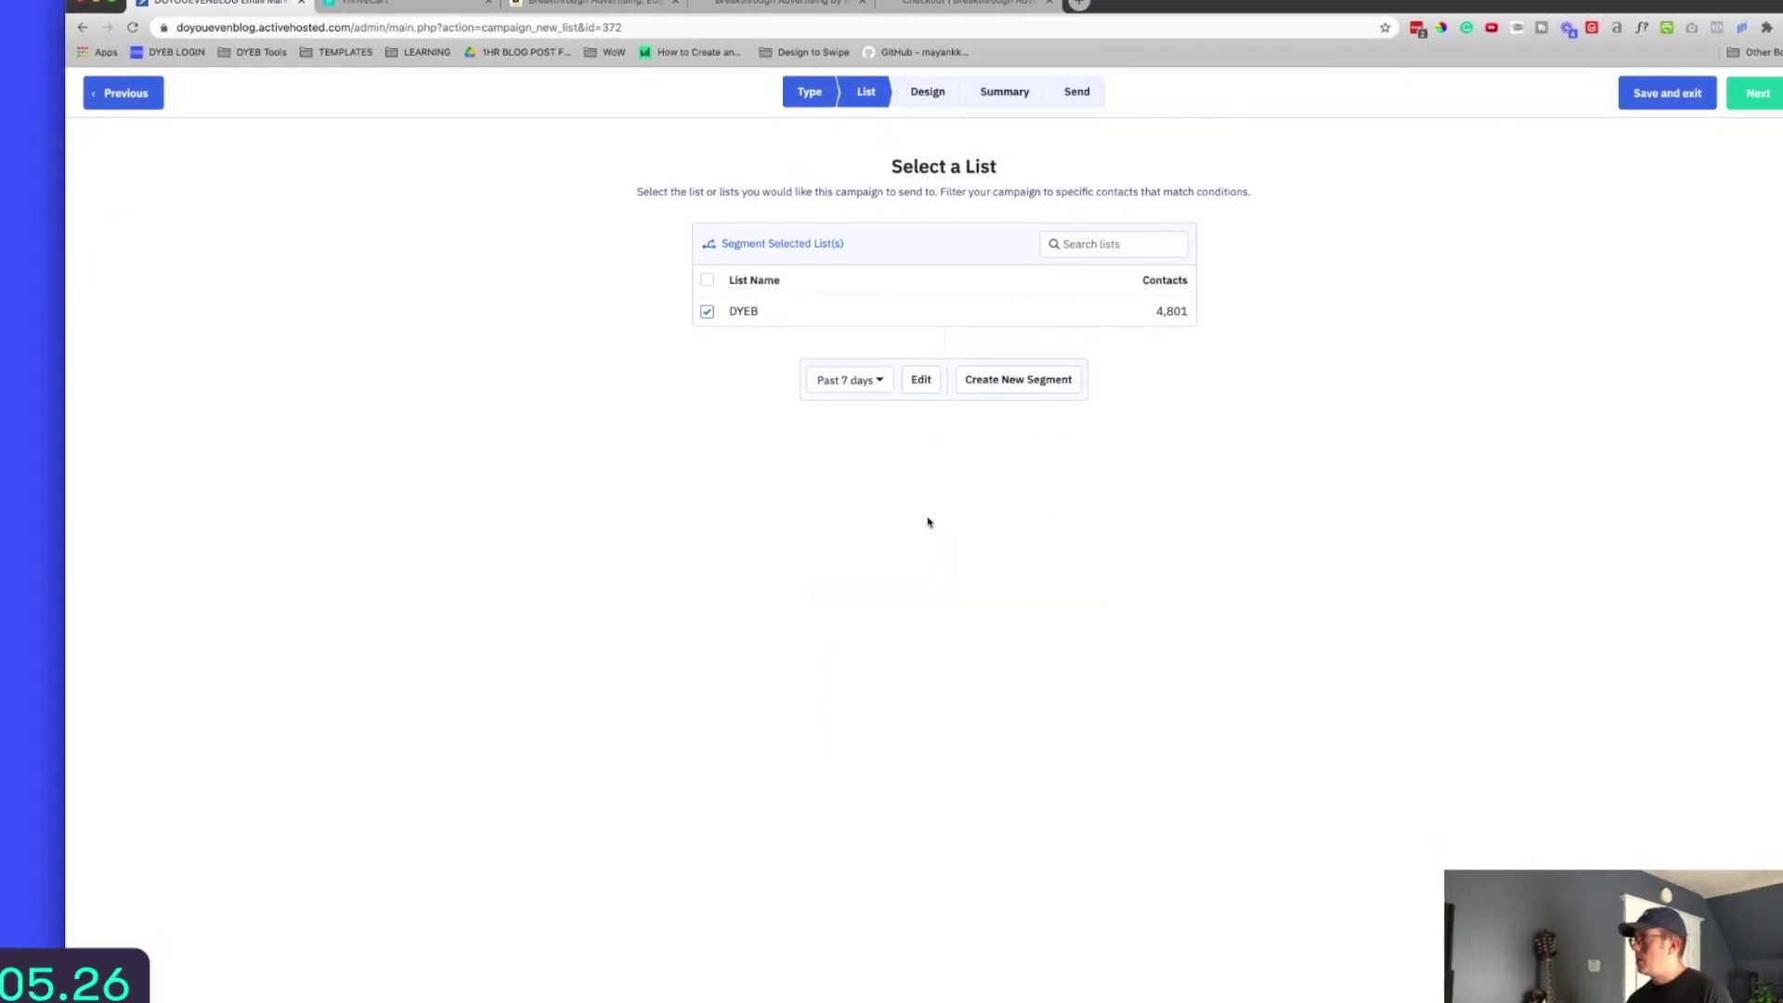
click(1757, 93)
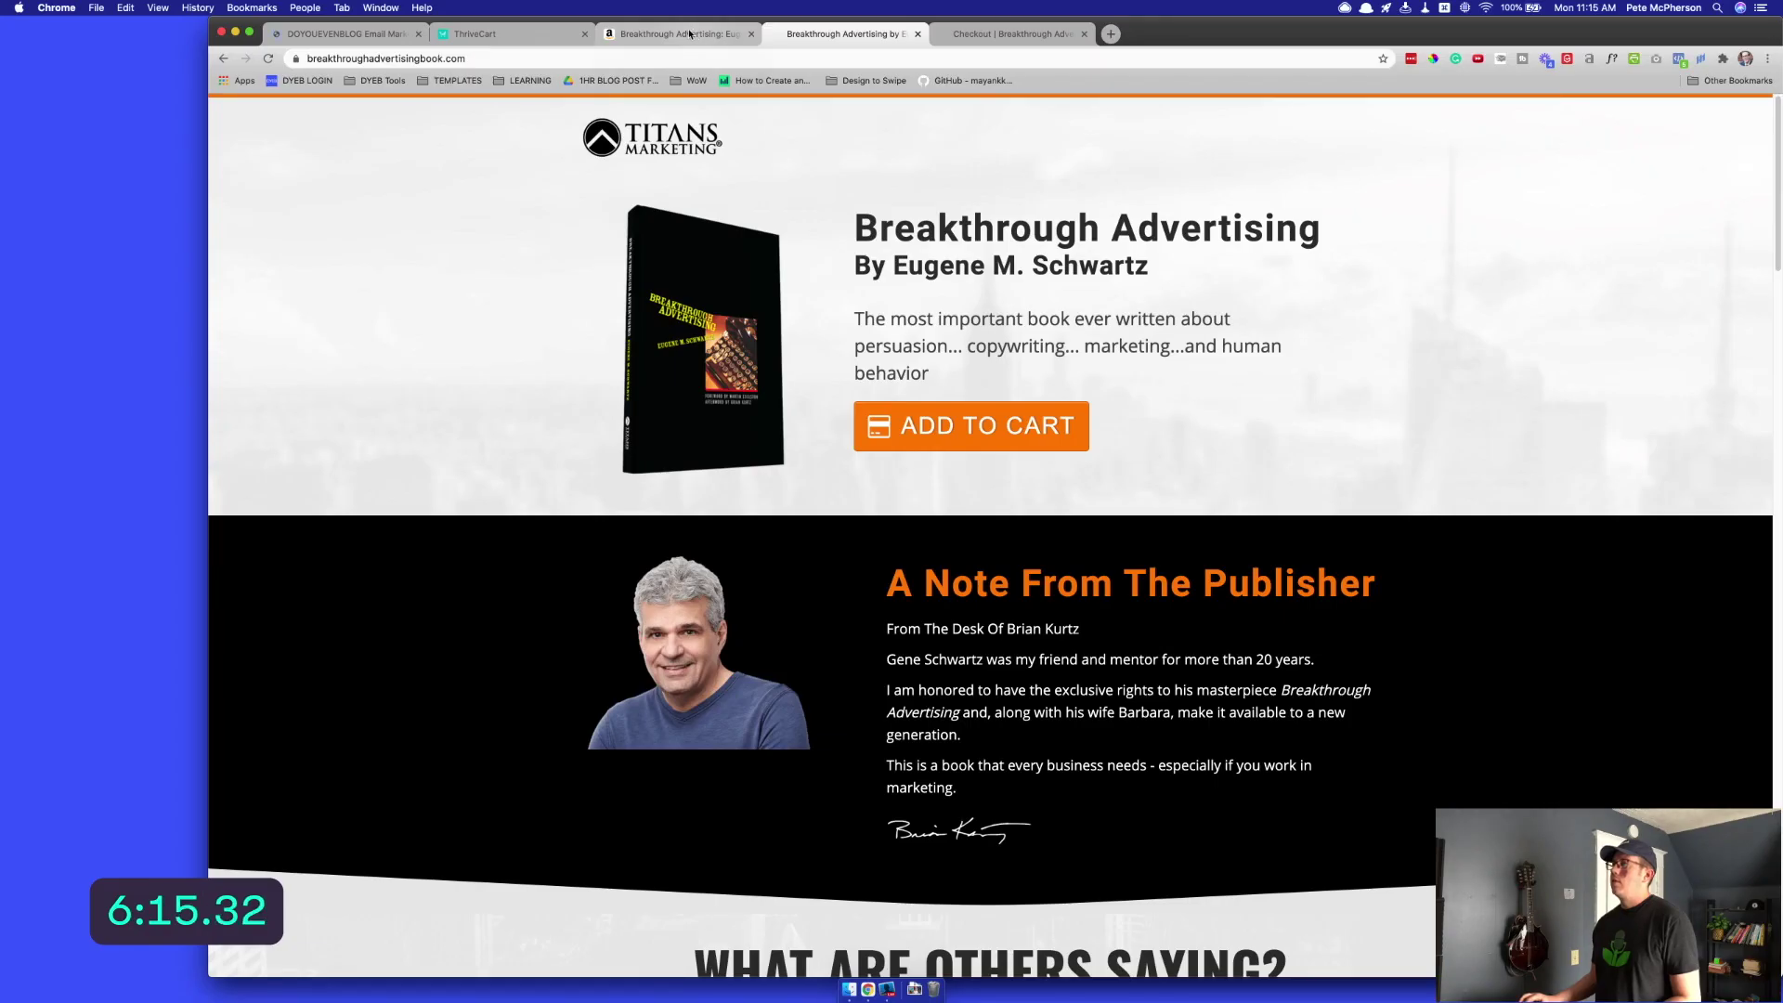
click(1001, 38)
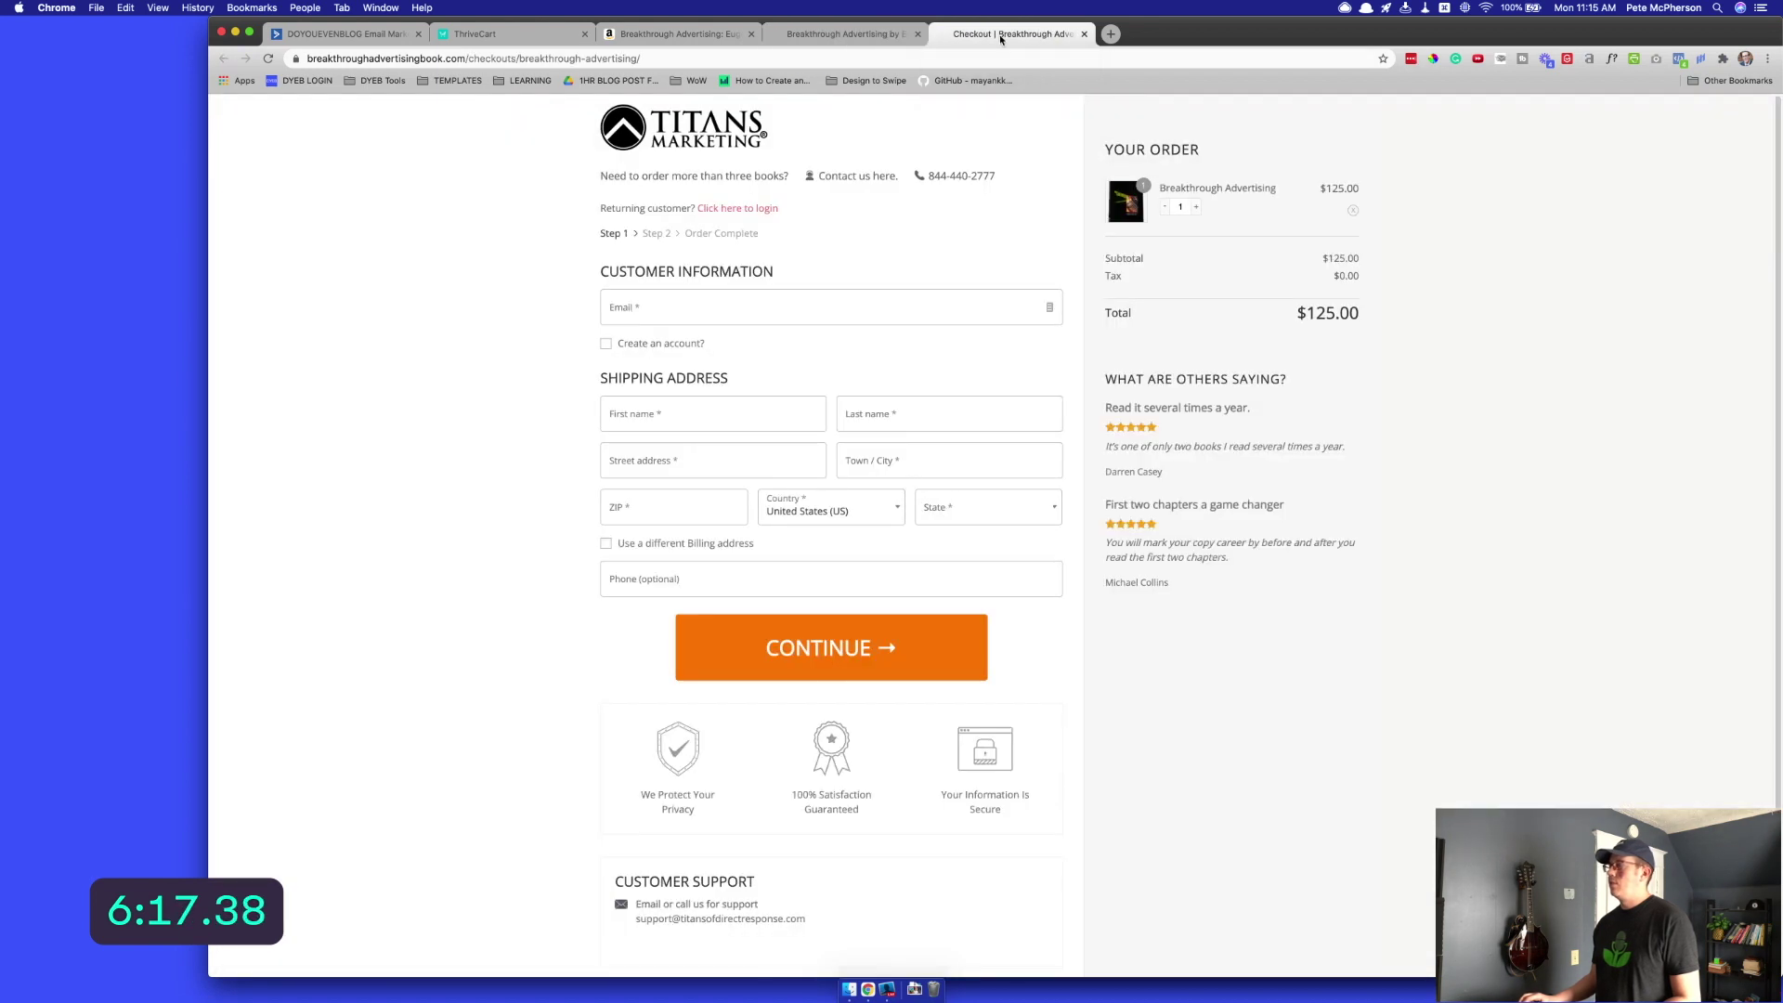
click(673, 34)
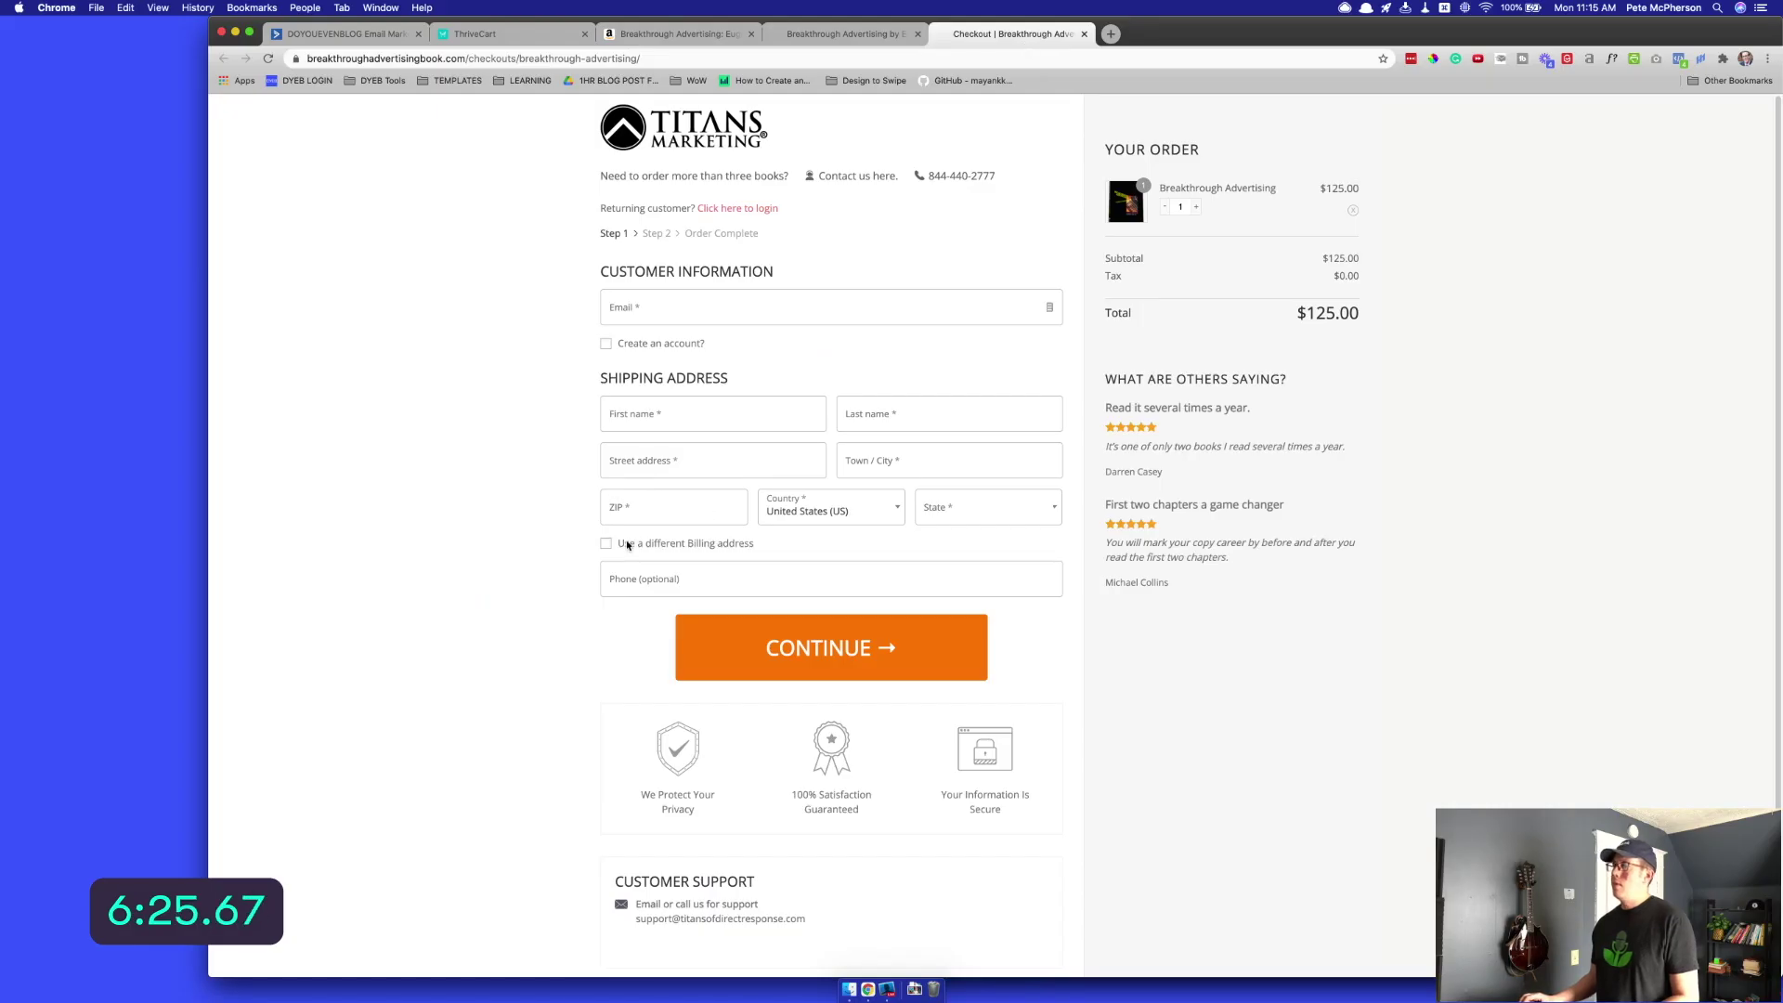
key(super+2)
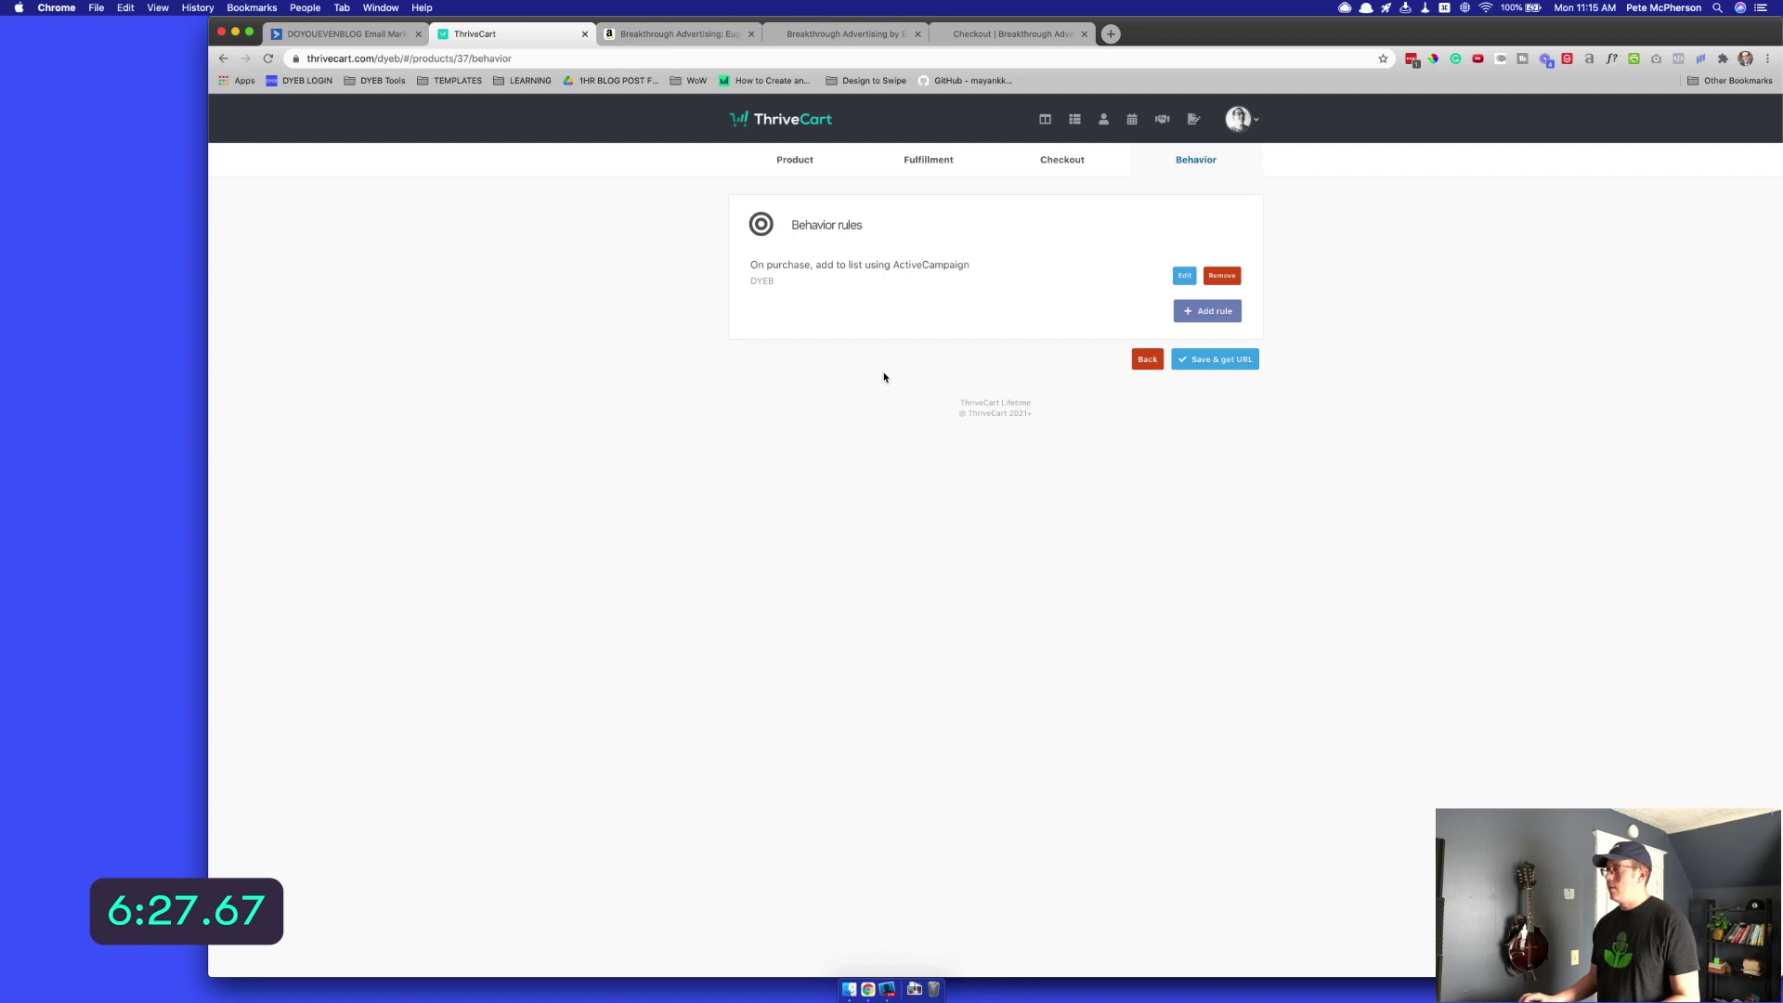
Choose the DYEB template for the ActiveCampaign email and submit its sender details with the placeholder subject "asdf"
key(super+1)
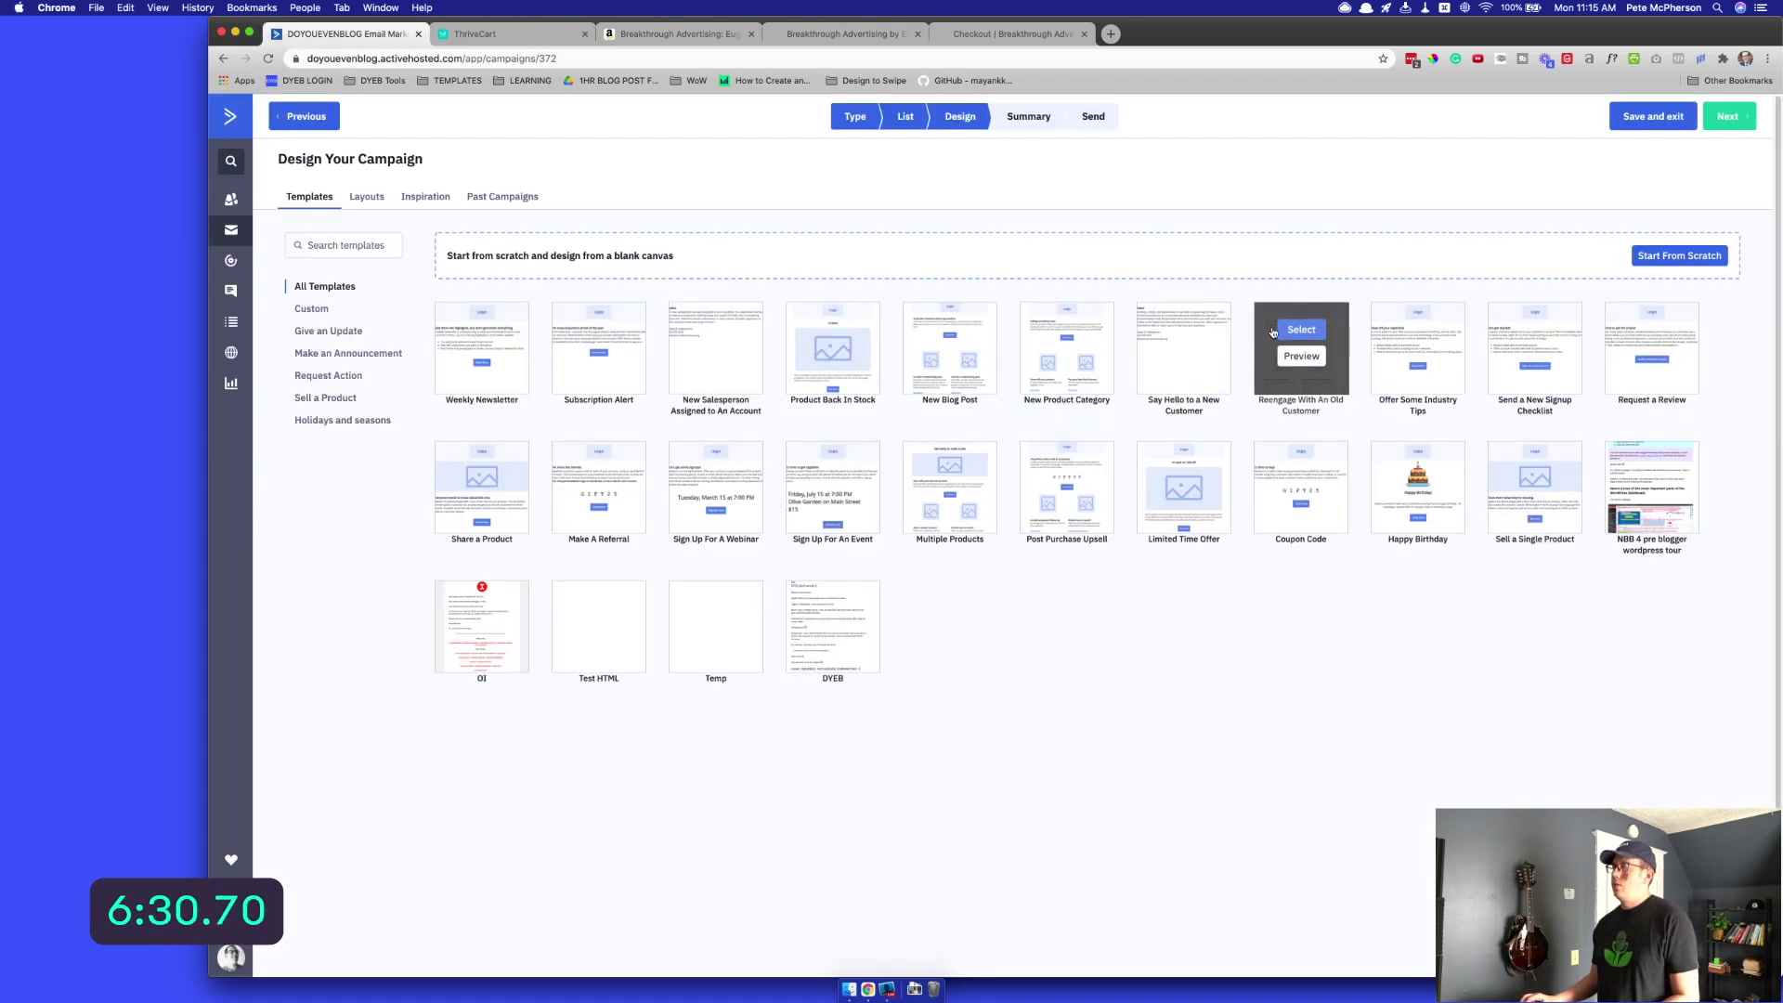
click(834, 608)
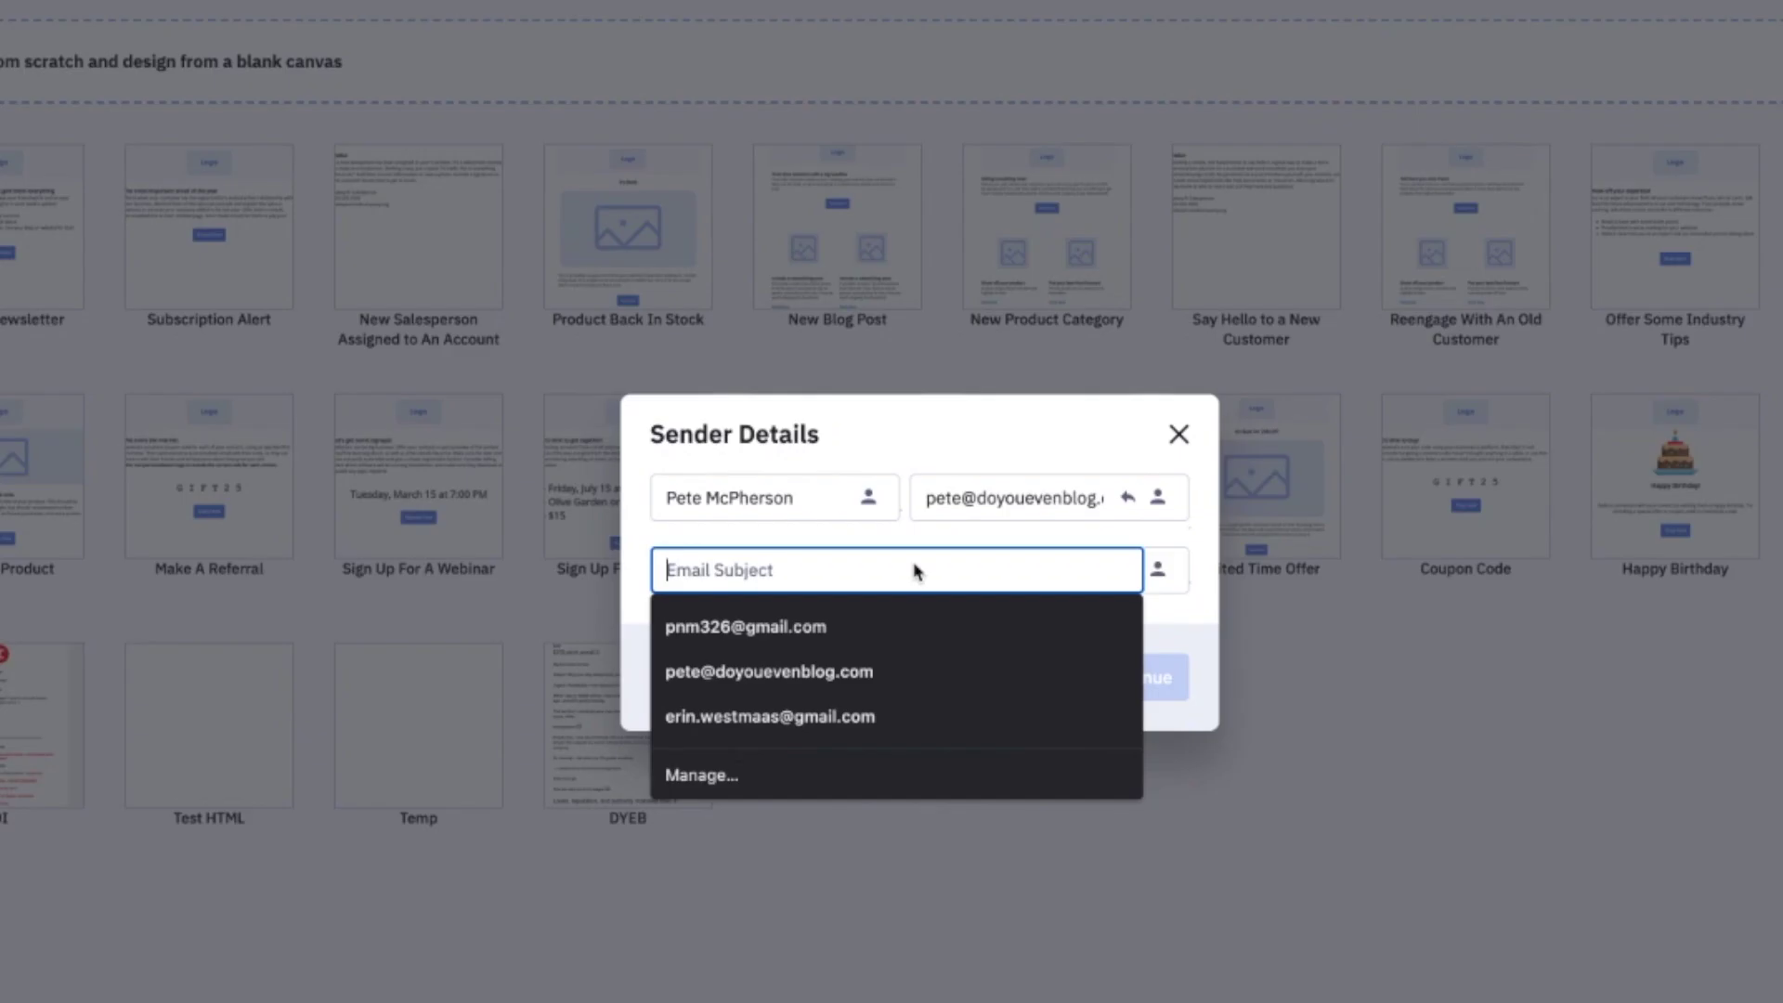
text(asdf)
click(1148, 672)
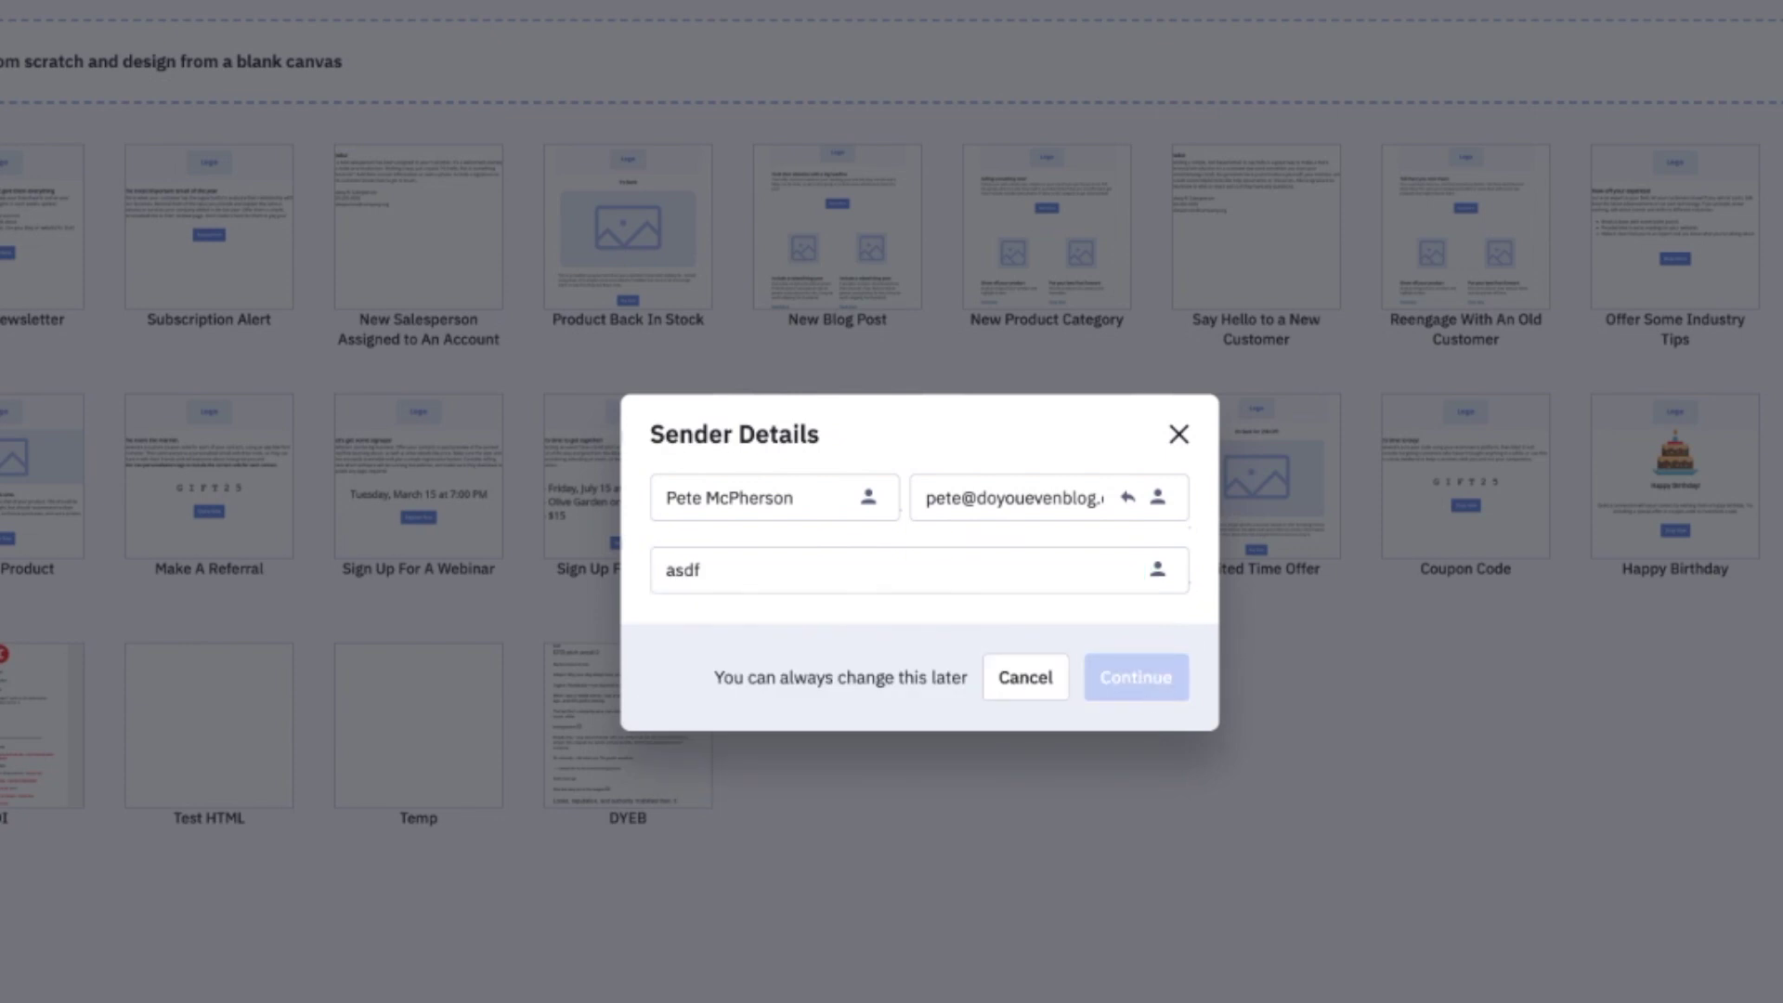
Open ActiveCampaign's contacts in a new browser tab and go to the tag management page
key(super+t)
click(376, 81)
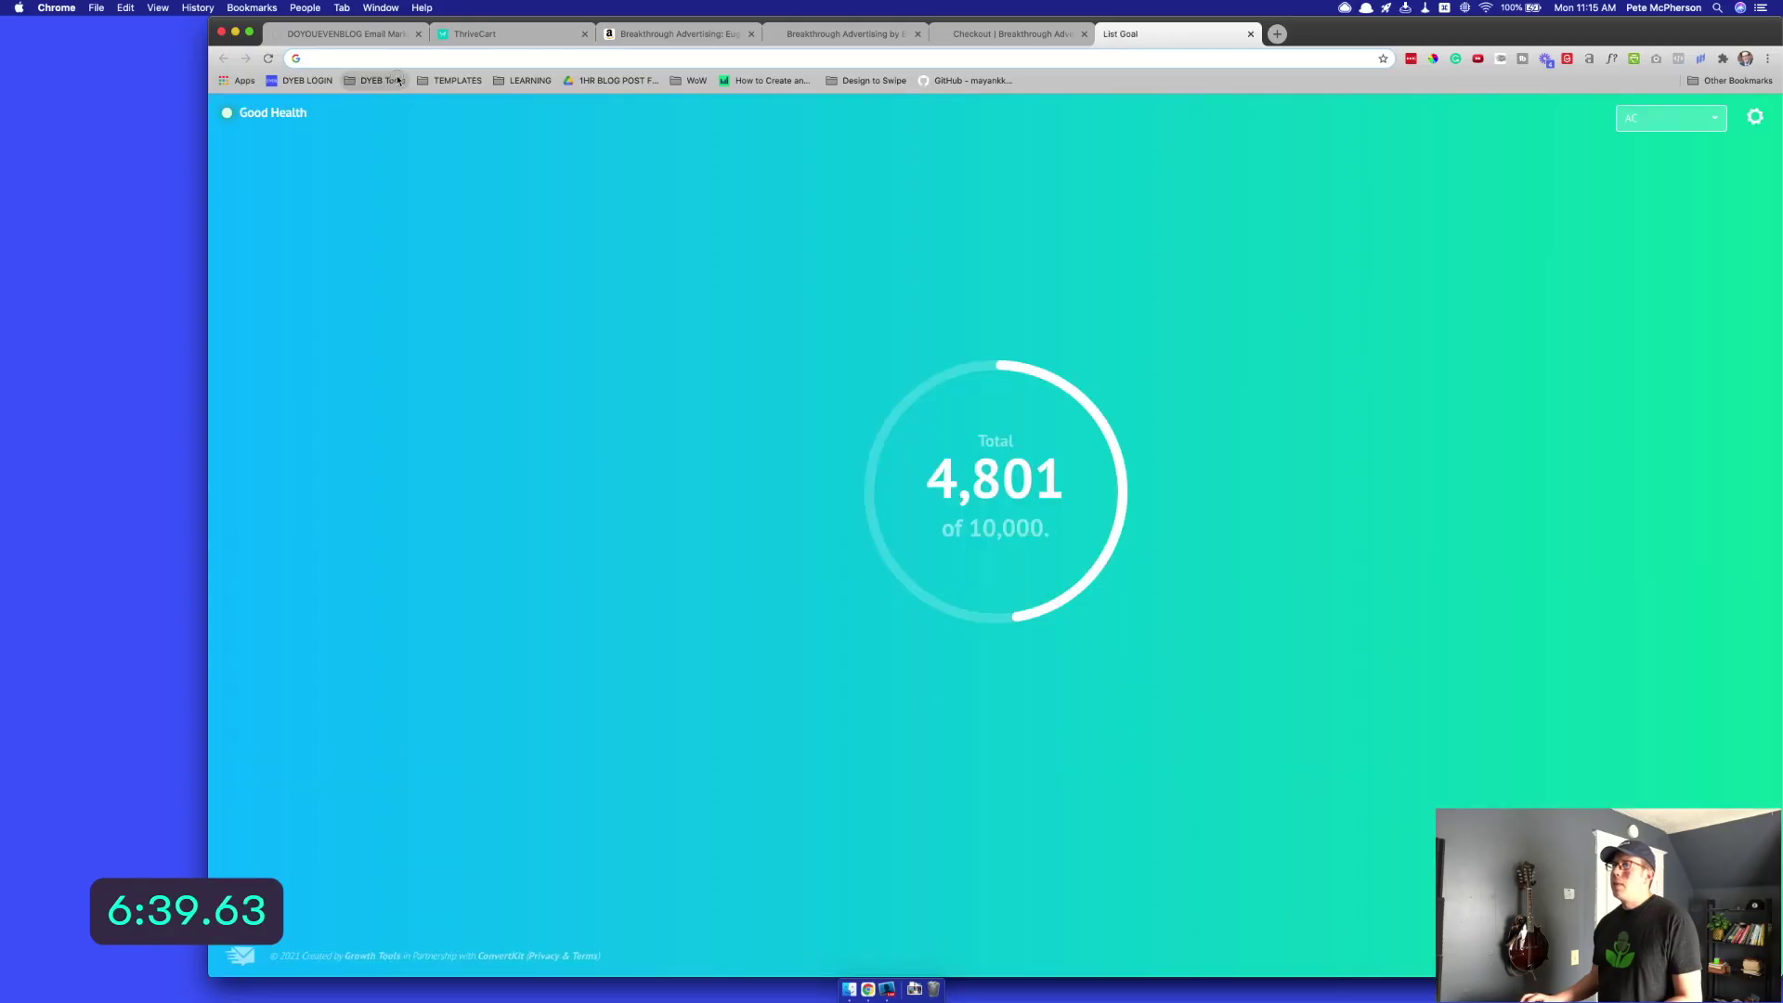
click(398, 106)
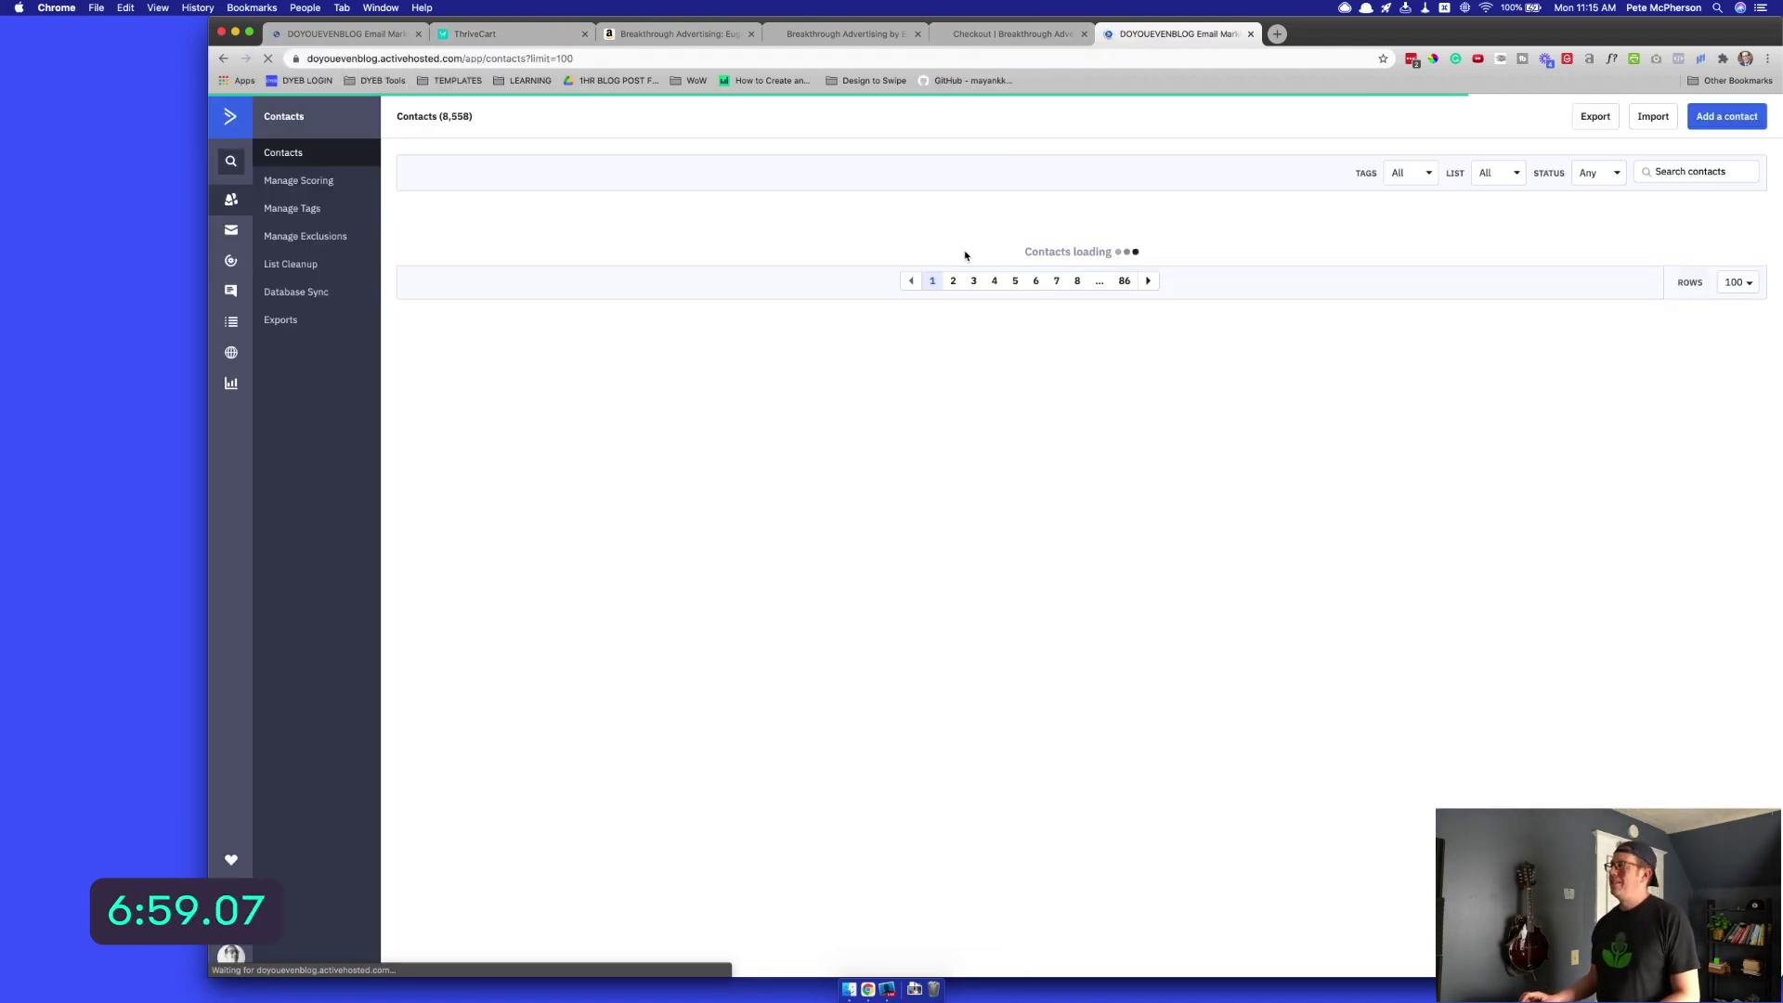
key(super+Tab)
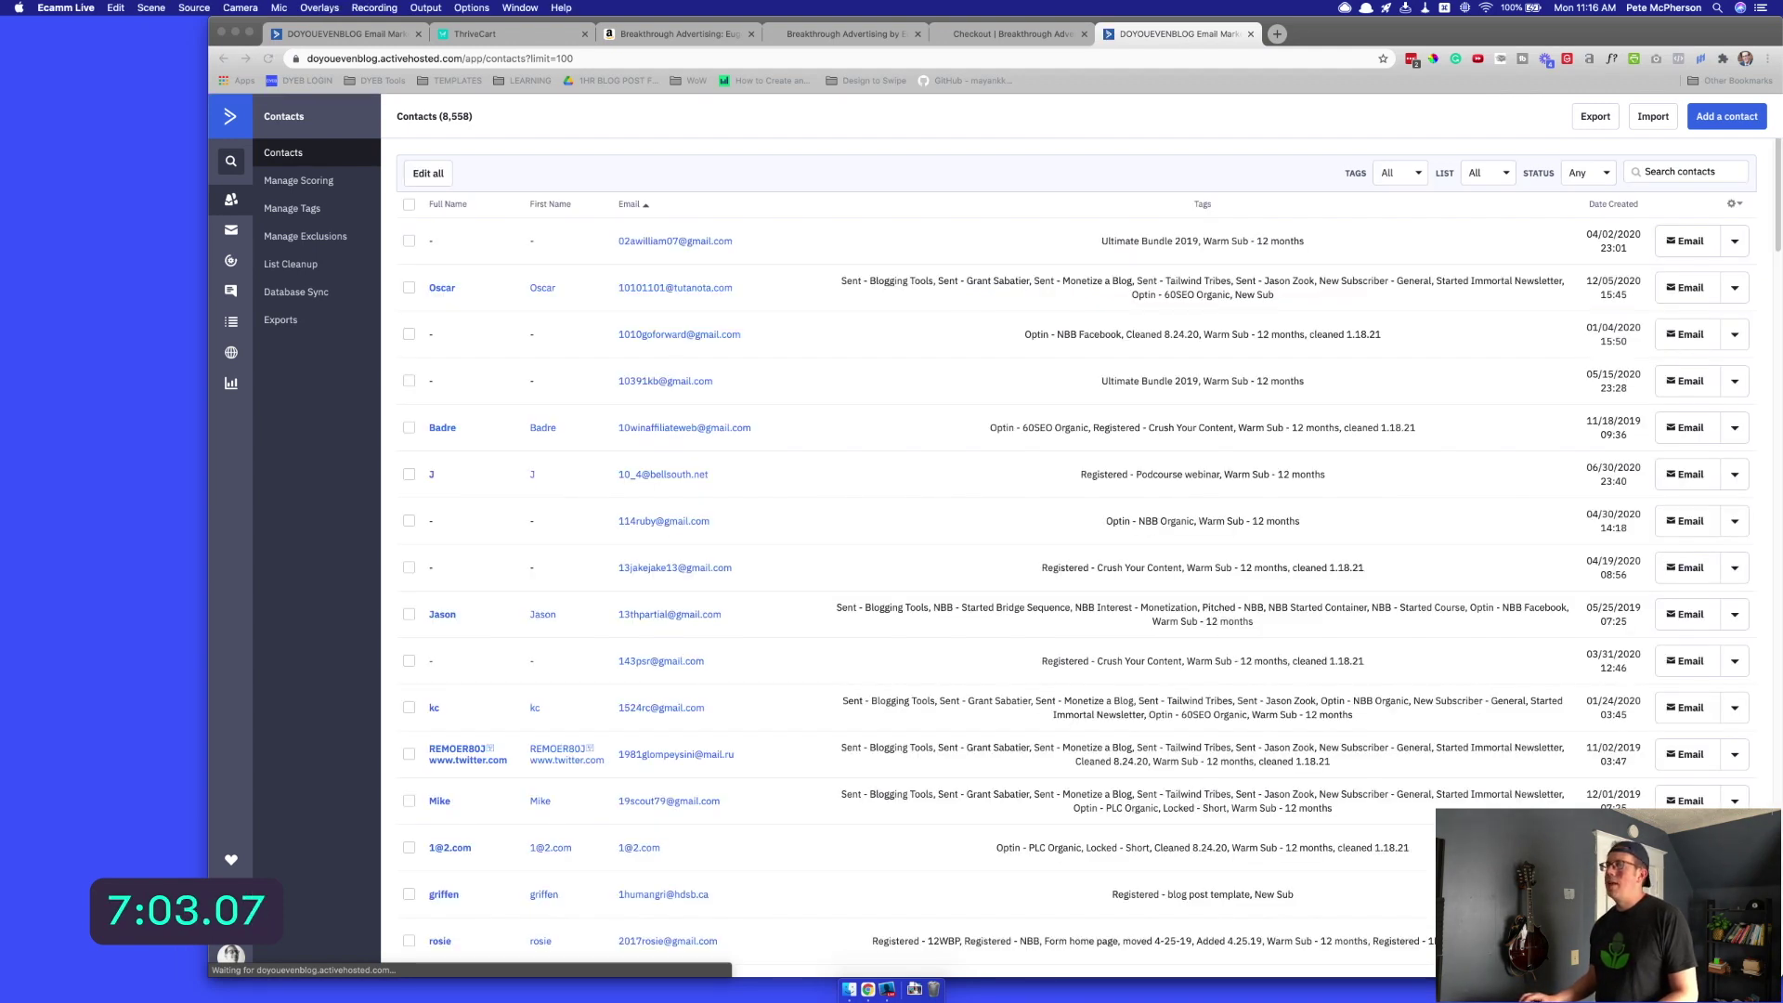
click(1172, 32)
click(304, 206)
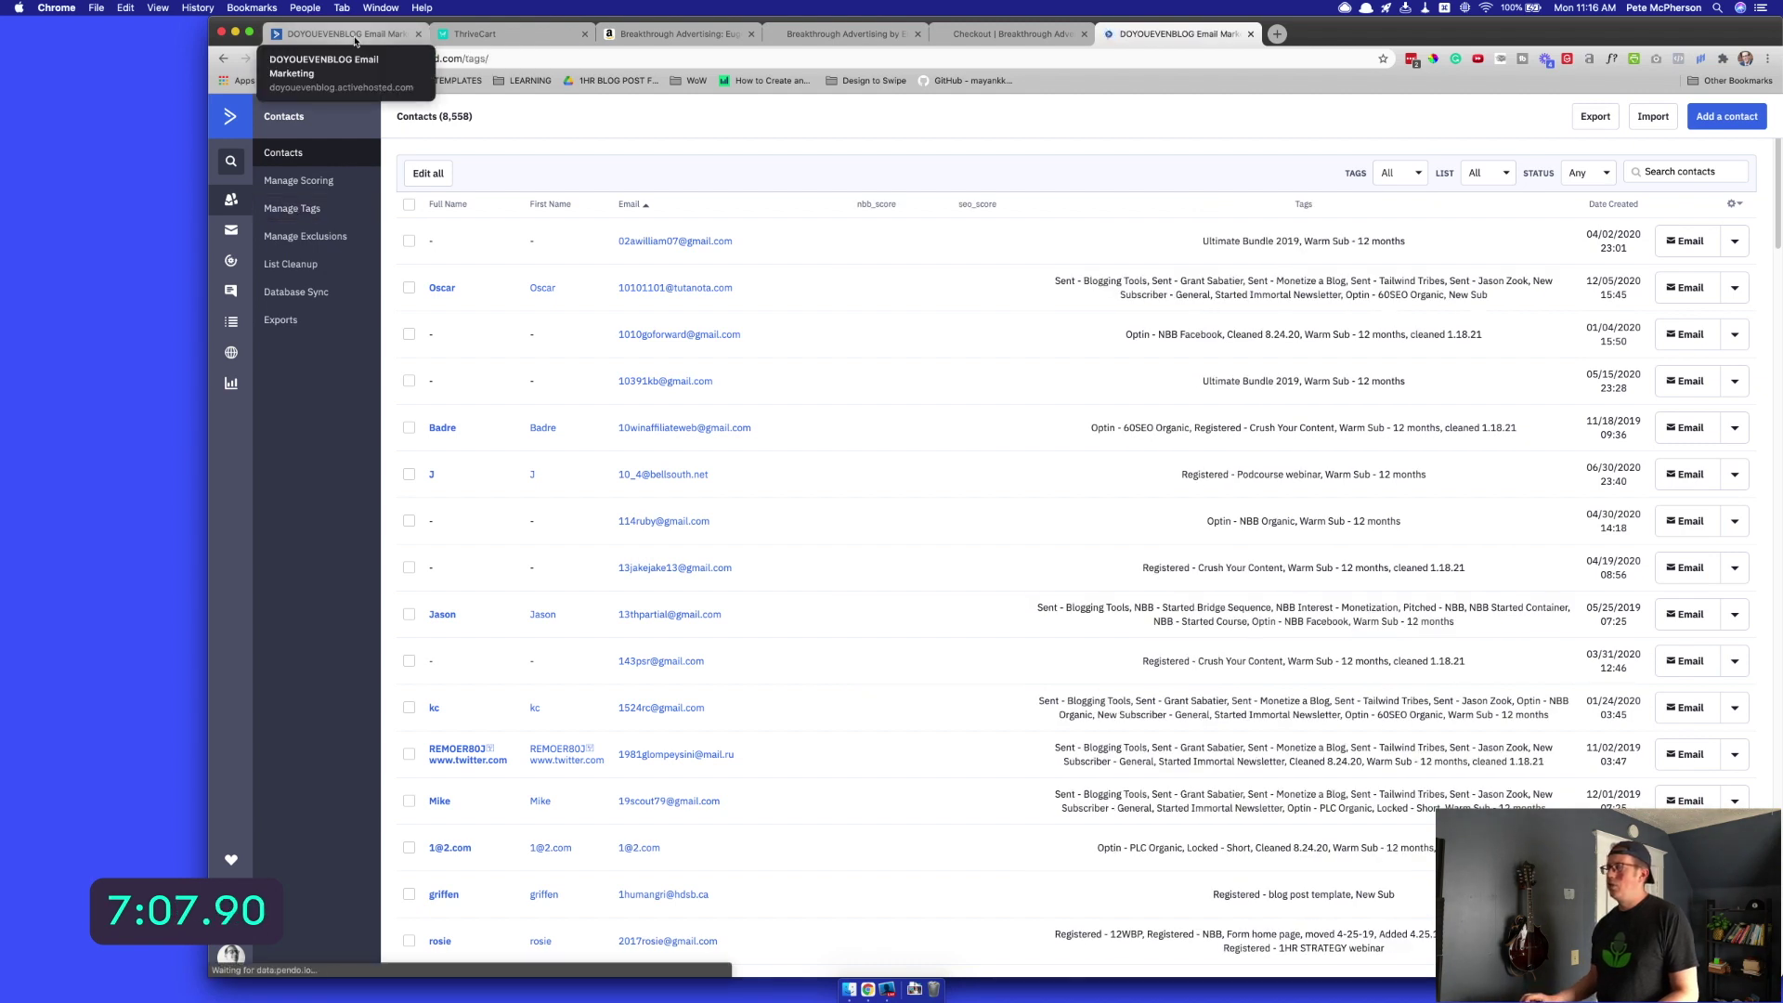
Create the contact tag "Purchased - DYEB Book Club Breakthrough"
click(480, 319)
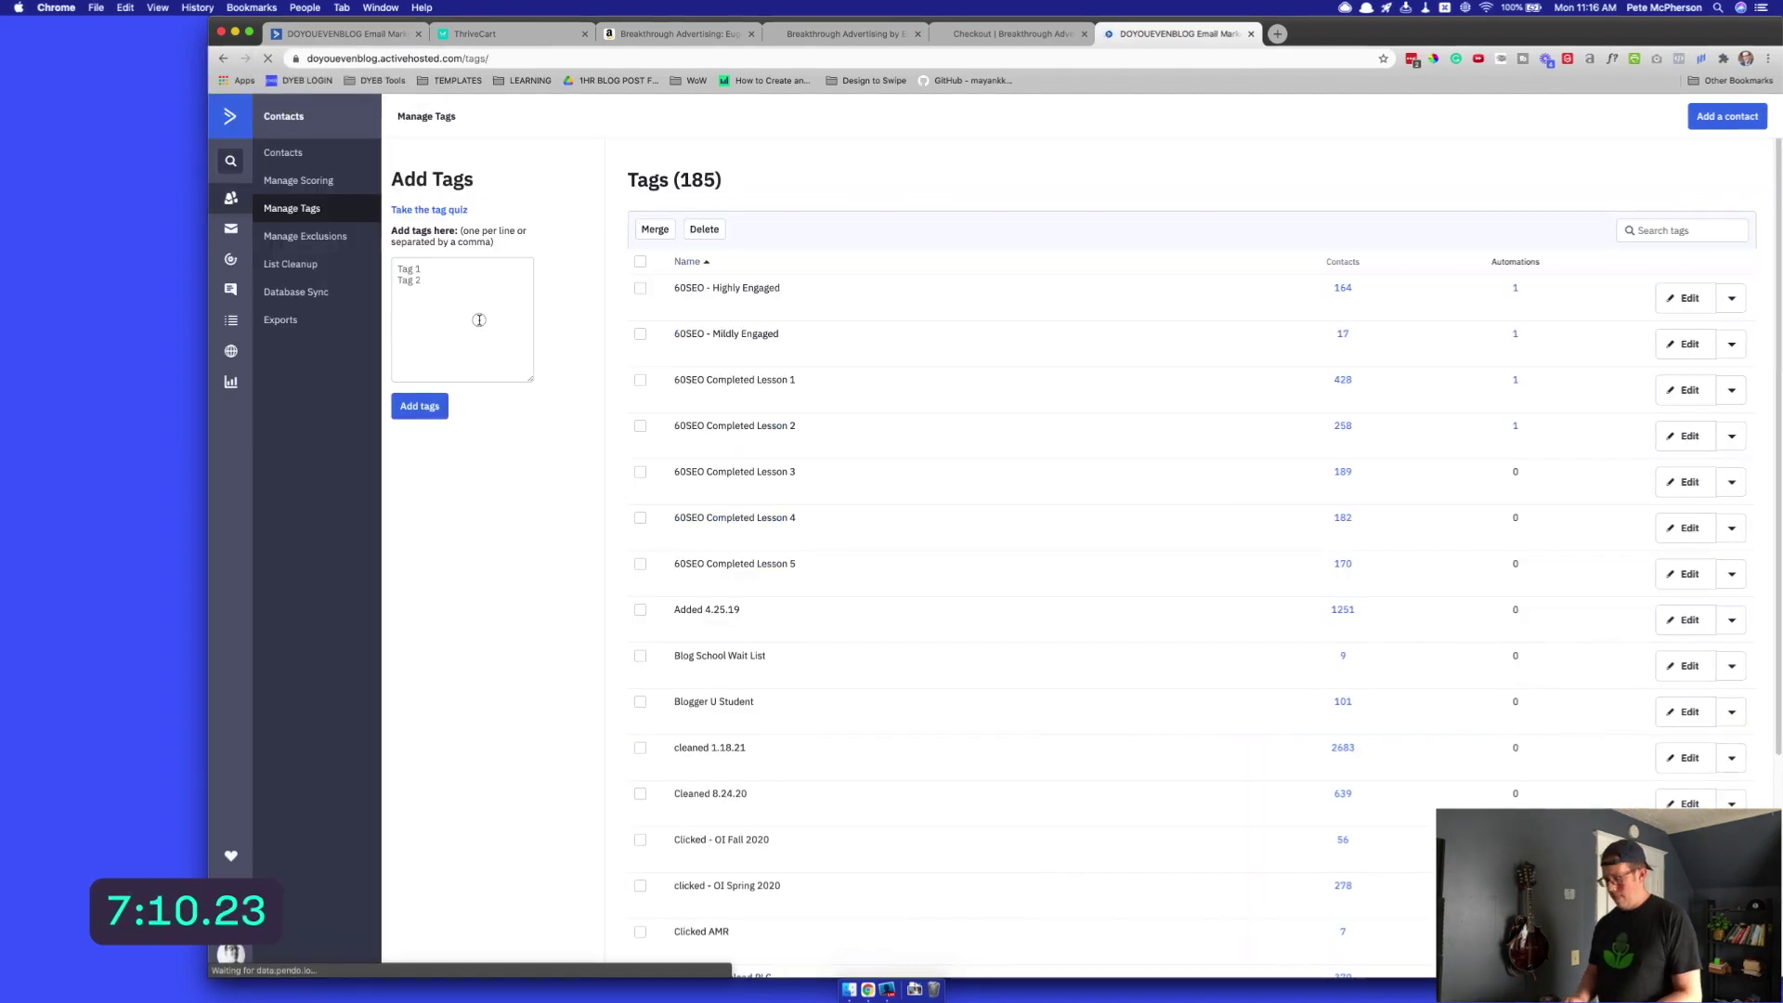
text(Purch)
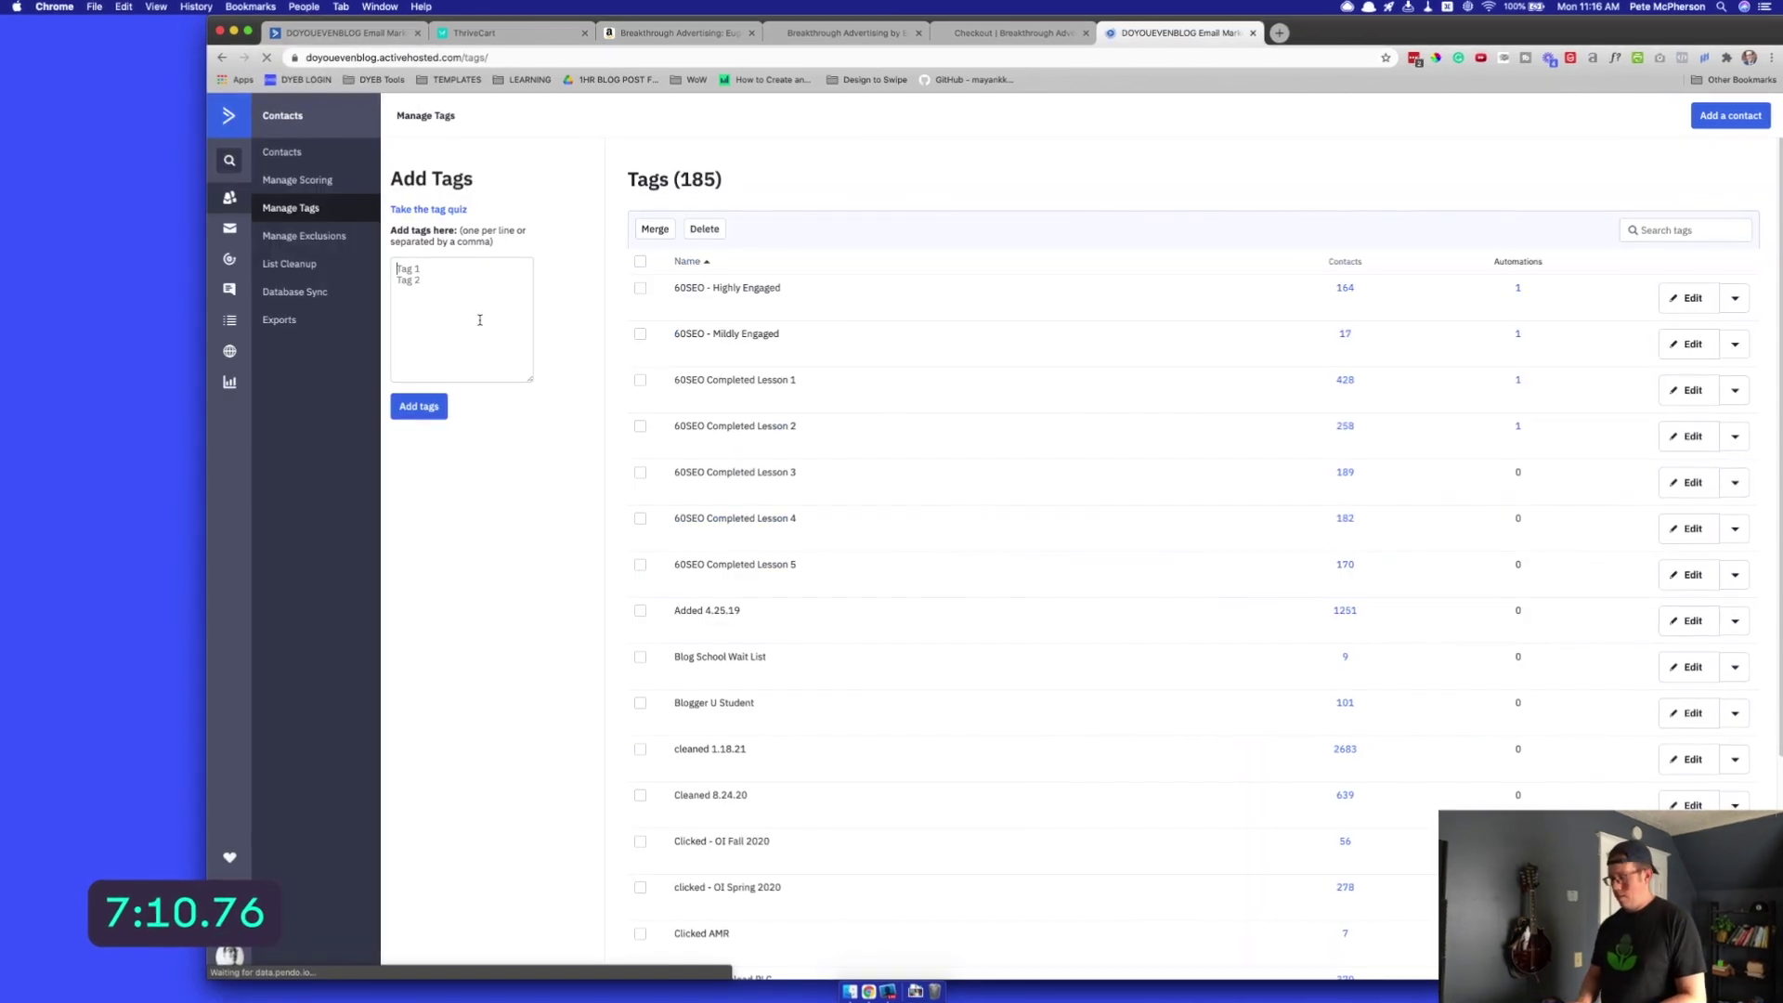
text(ased - )
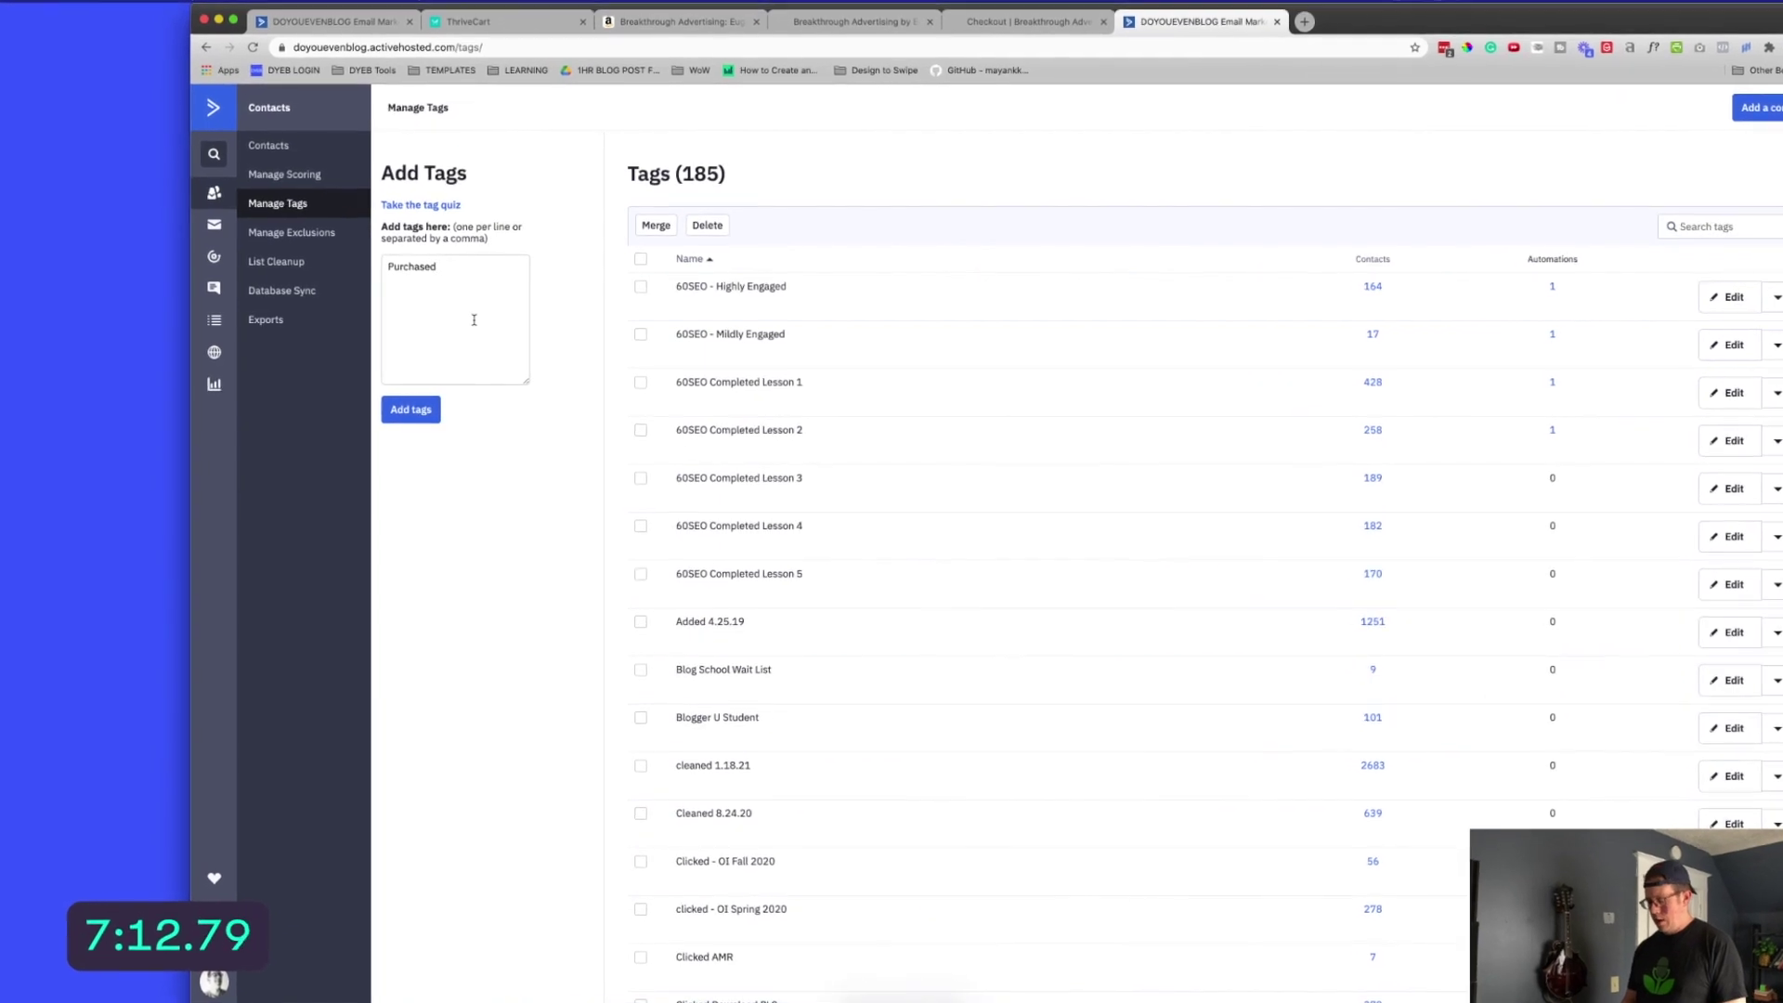
text(DYEB B)
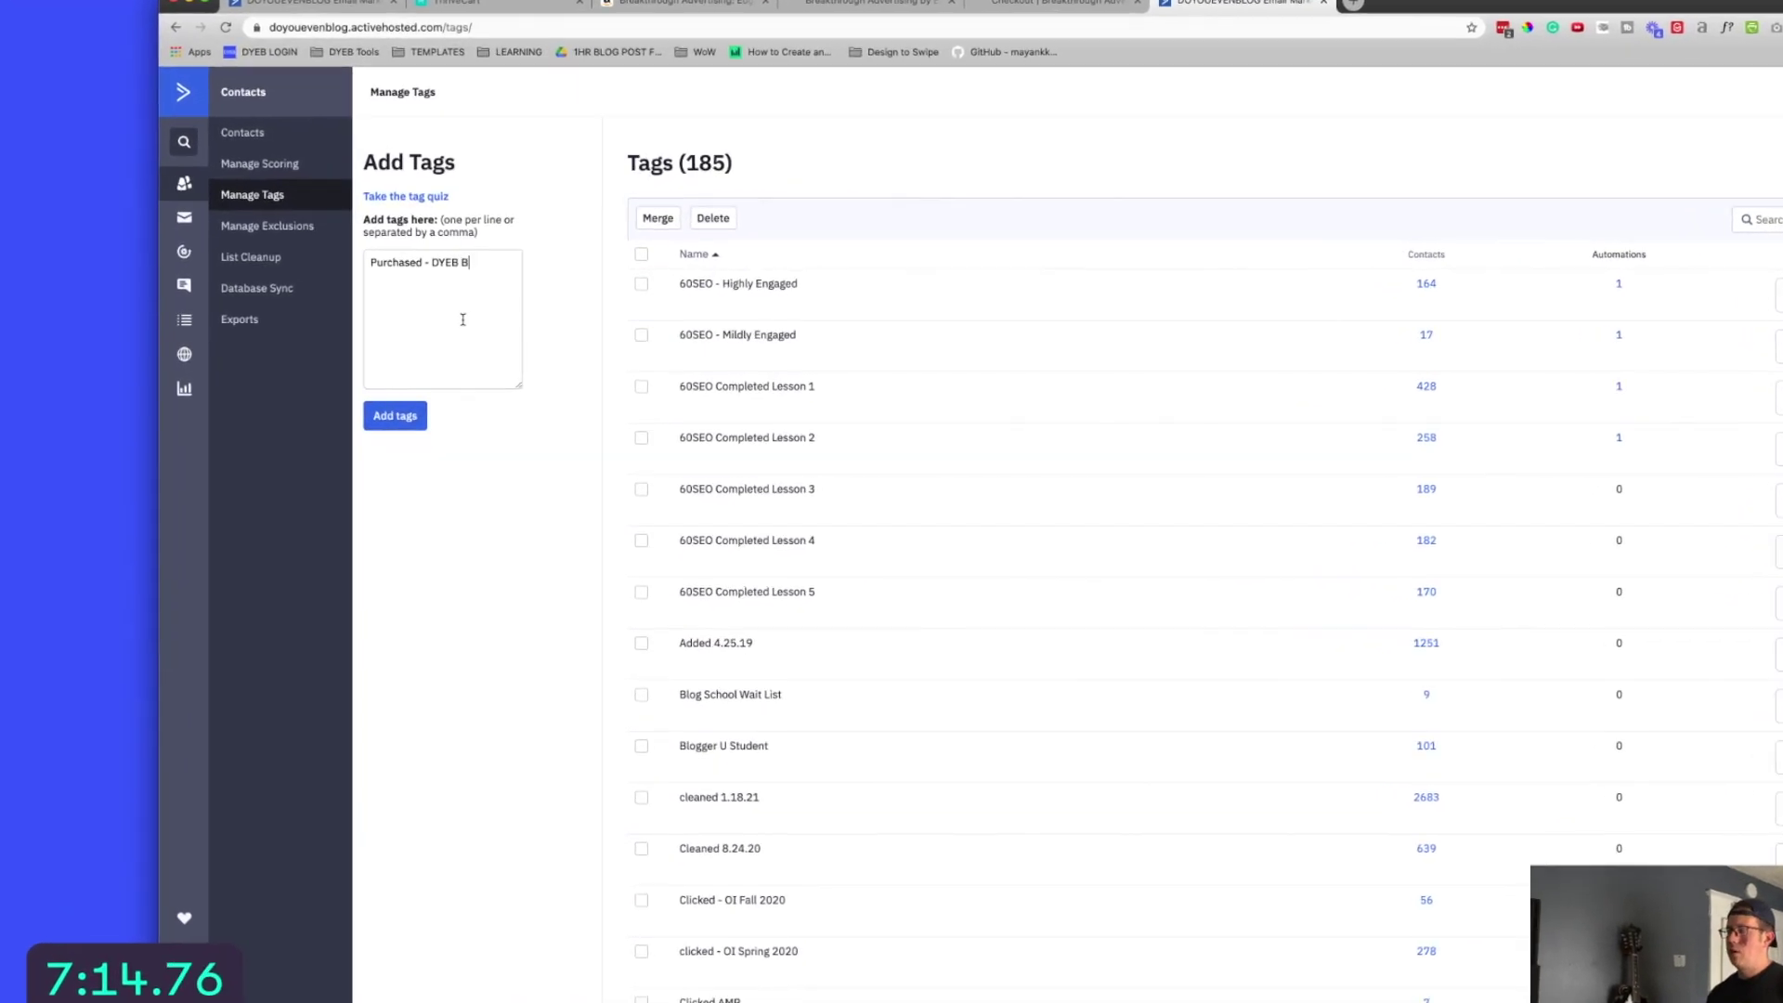
text(ook Club Brea)
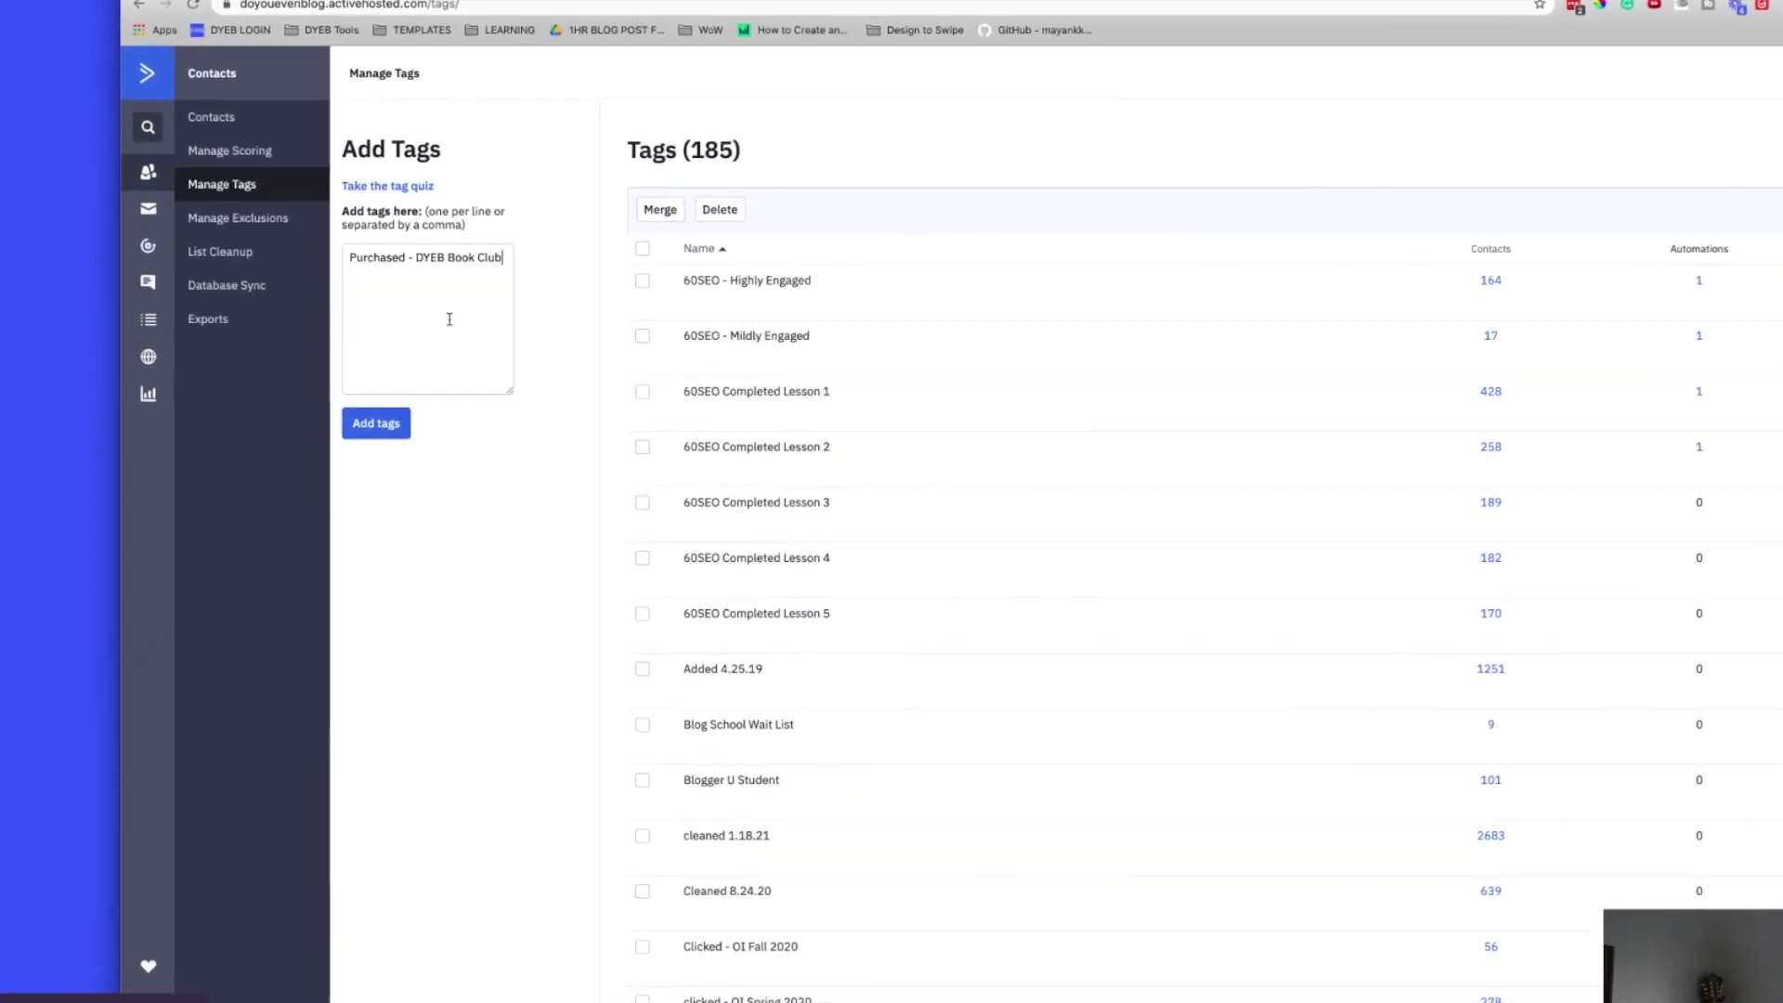
text(kthrough)
key(super+a)
click(336, 438)
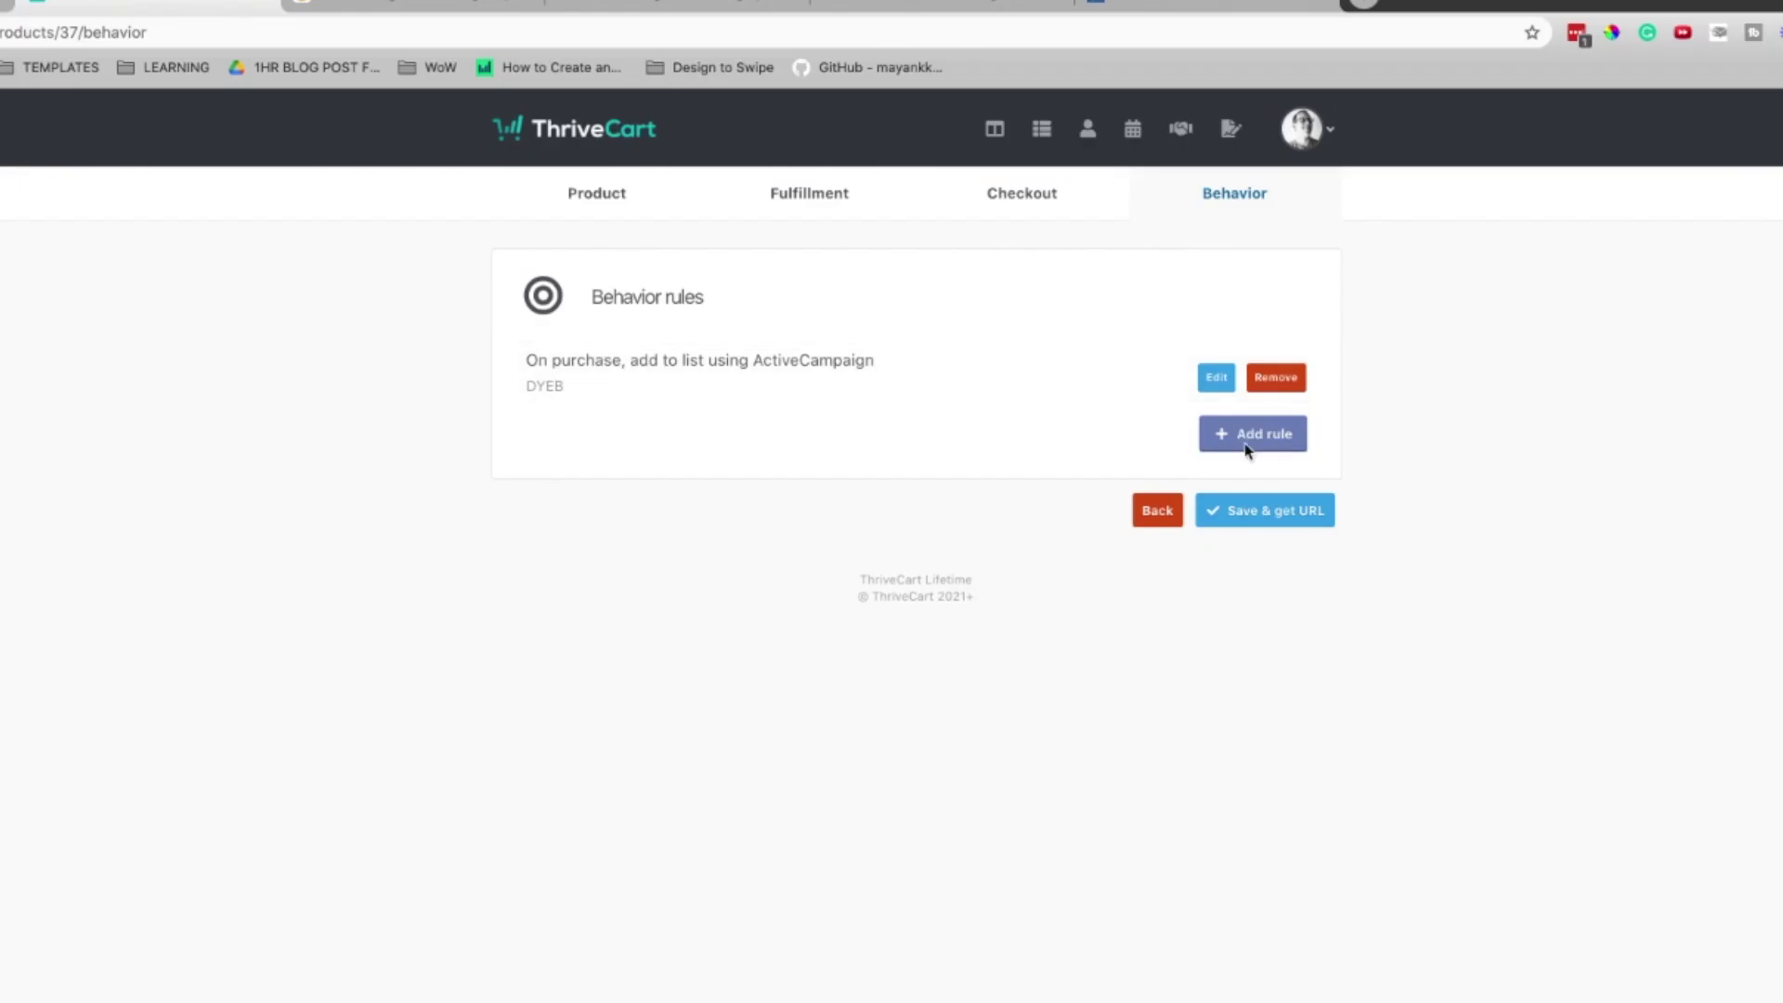
In ThriveCart, add an ActiveCampaign rule applying the existing tag "Purchased - DYEB Book Club Breakthrough" when the main product is purchased
click(1247, 447)
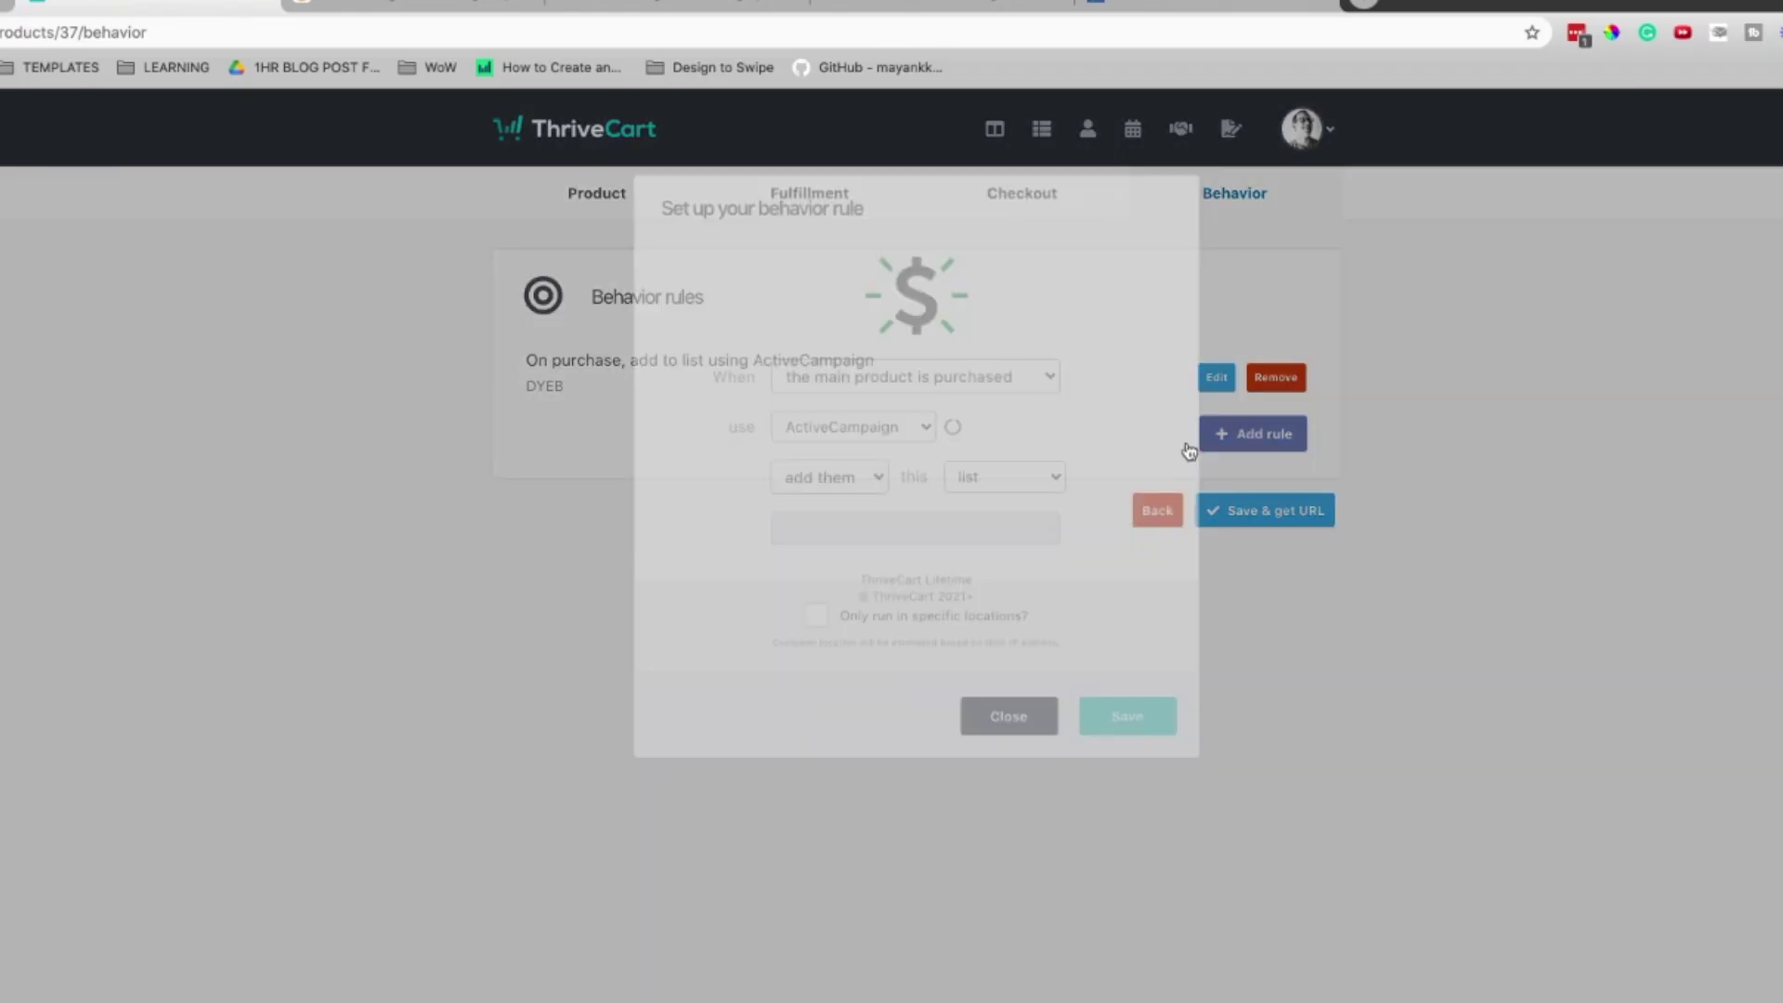
click(1027, 490)
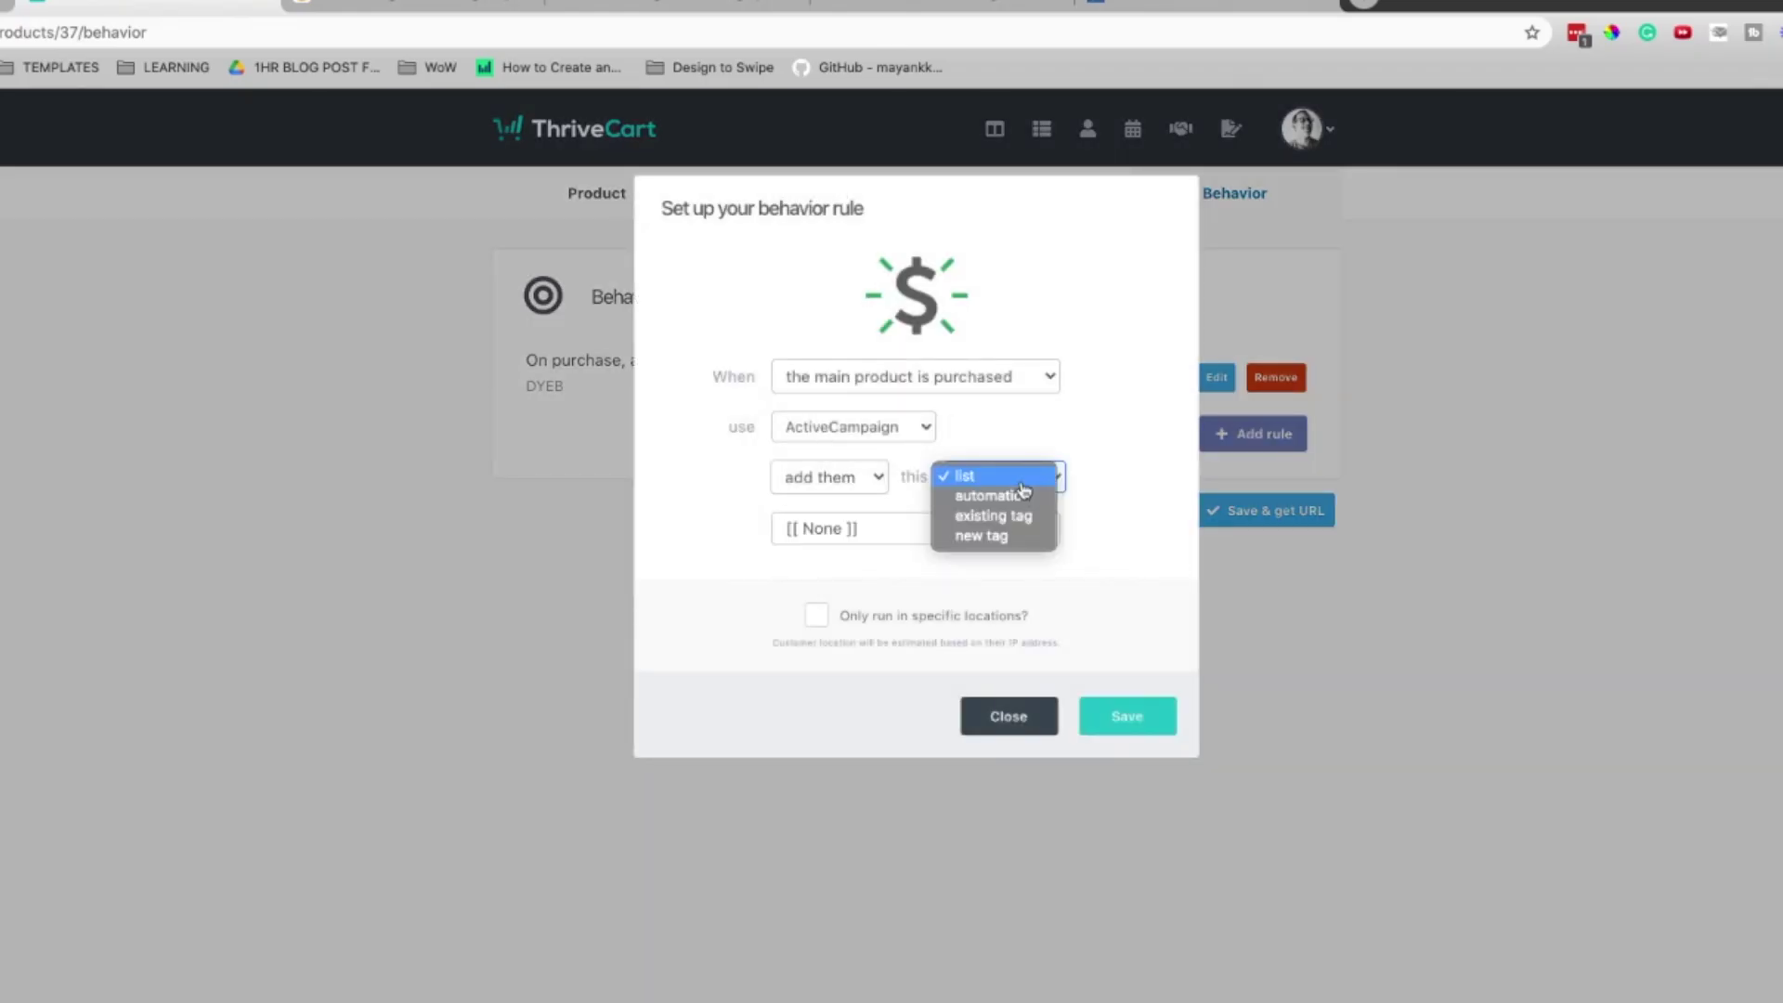
click(996, 518)
click(857, 529)
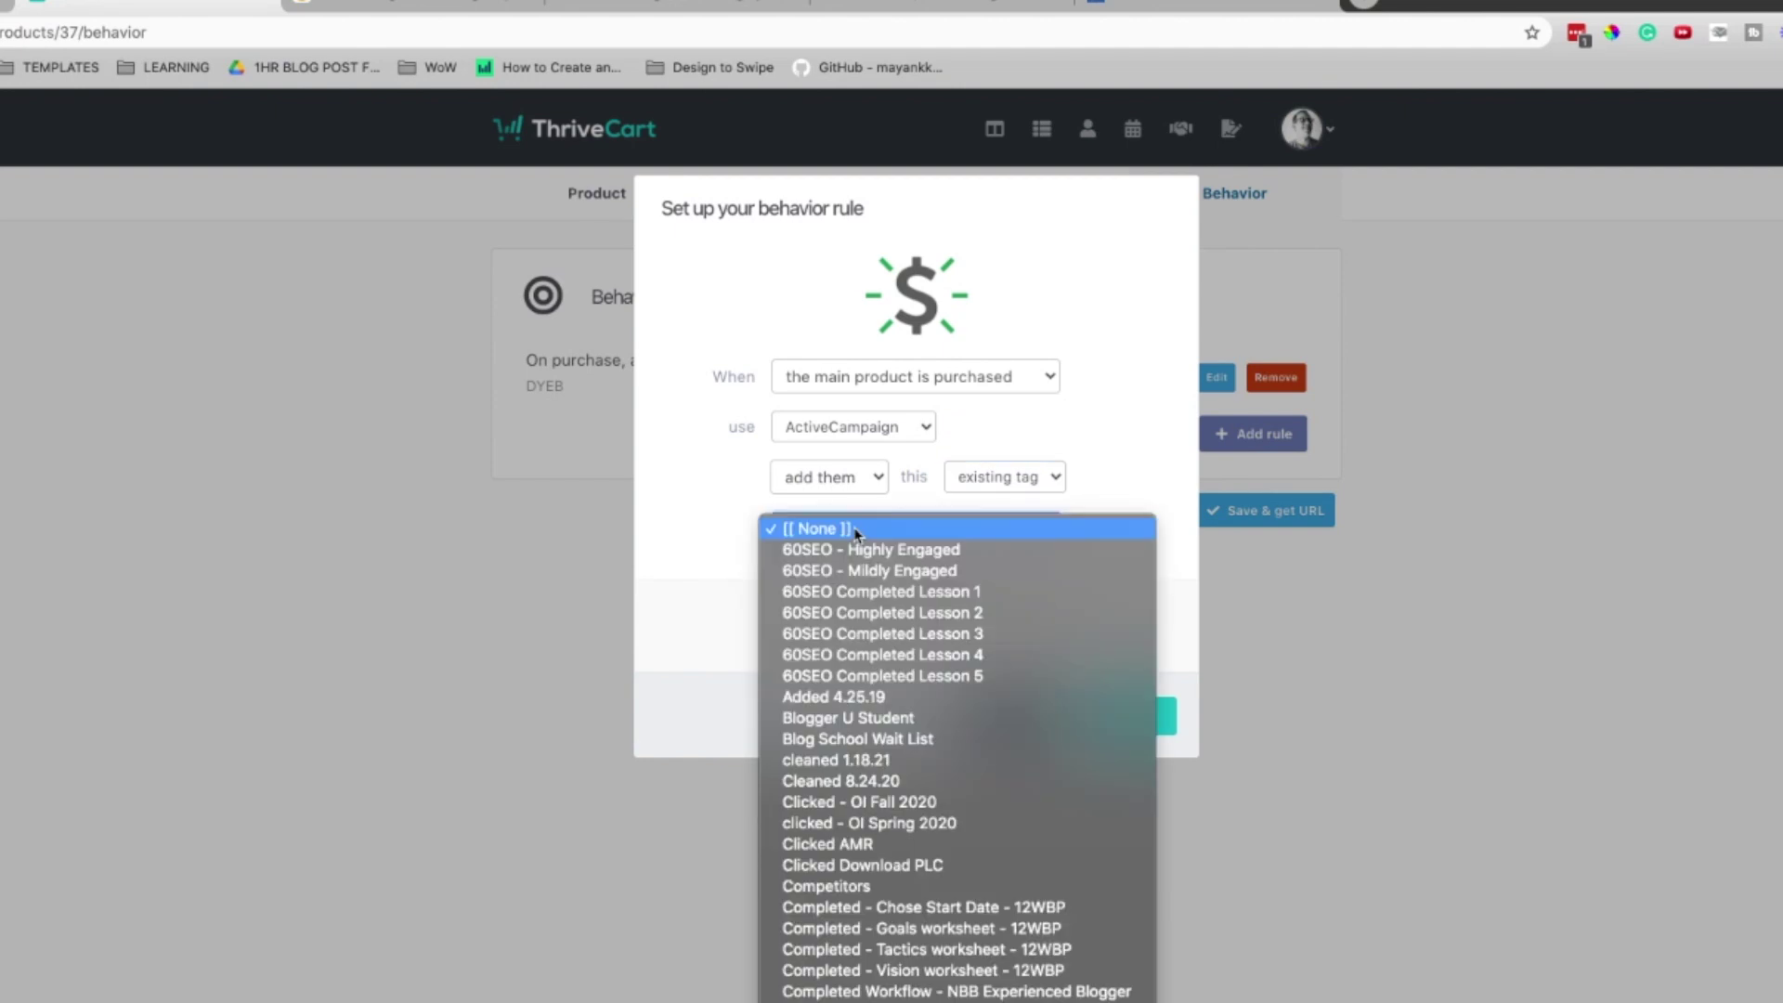
scroll(949, 780, down, 10)
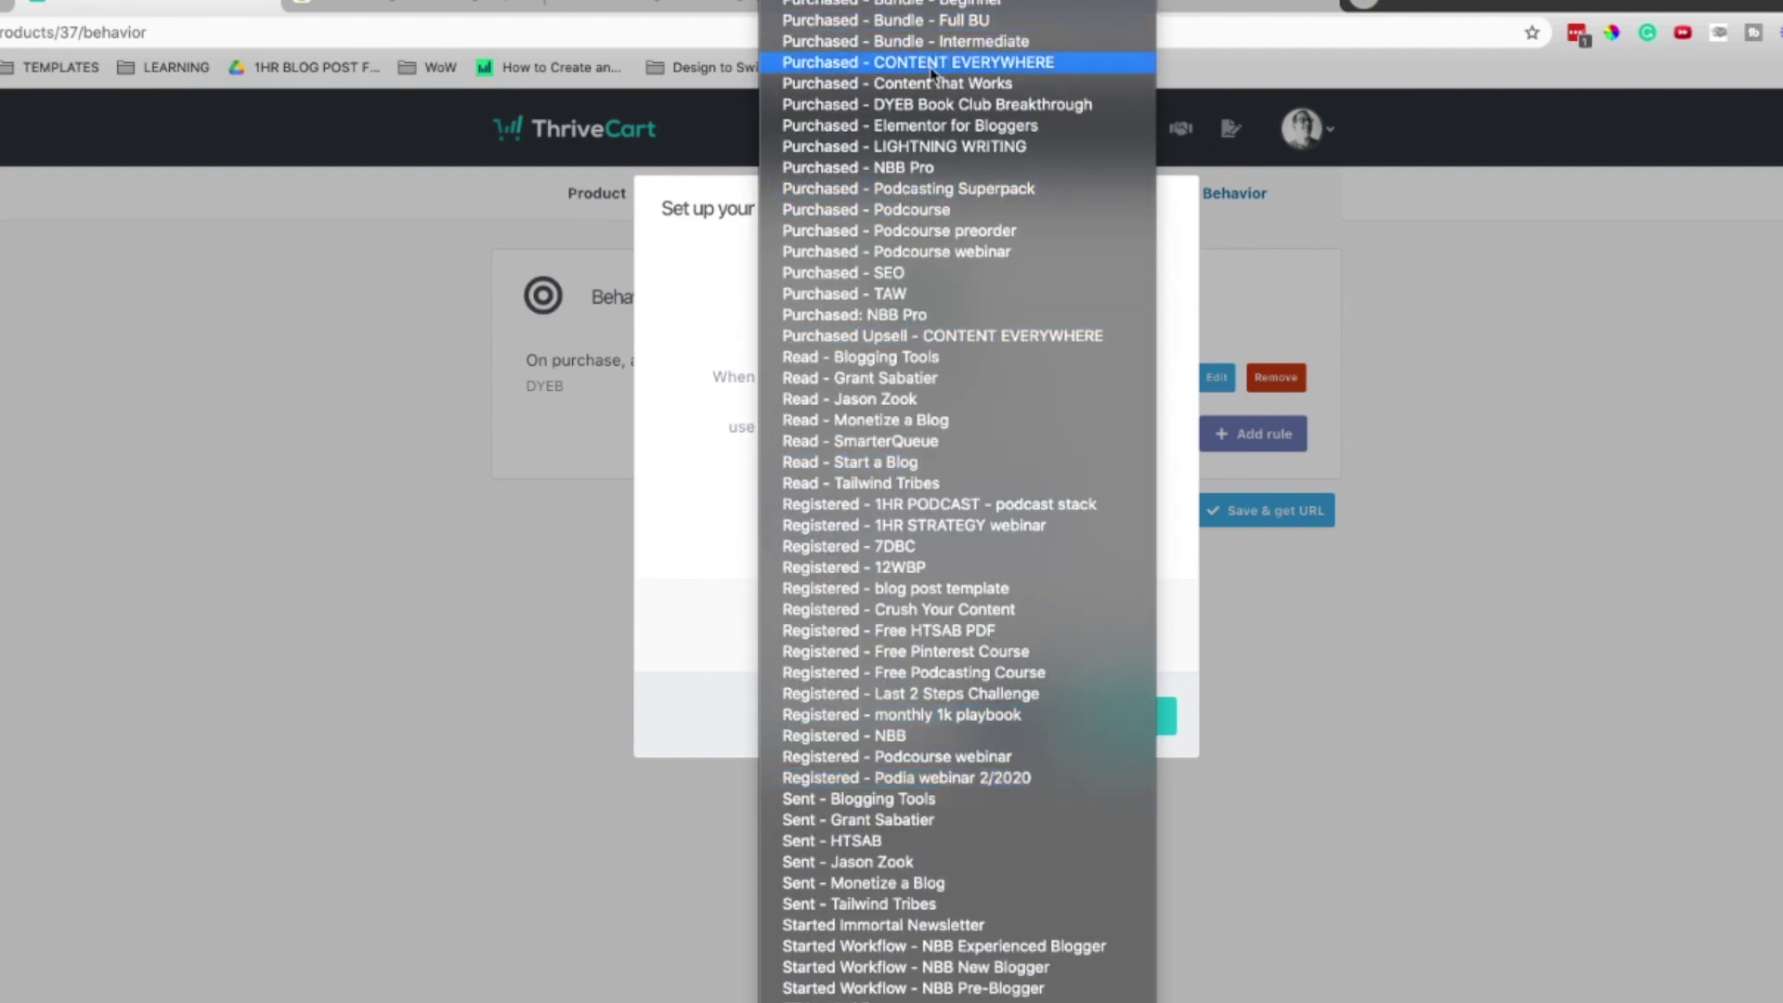
click(922, 106)
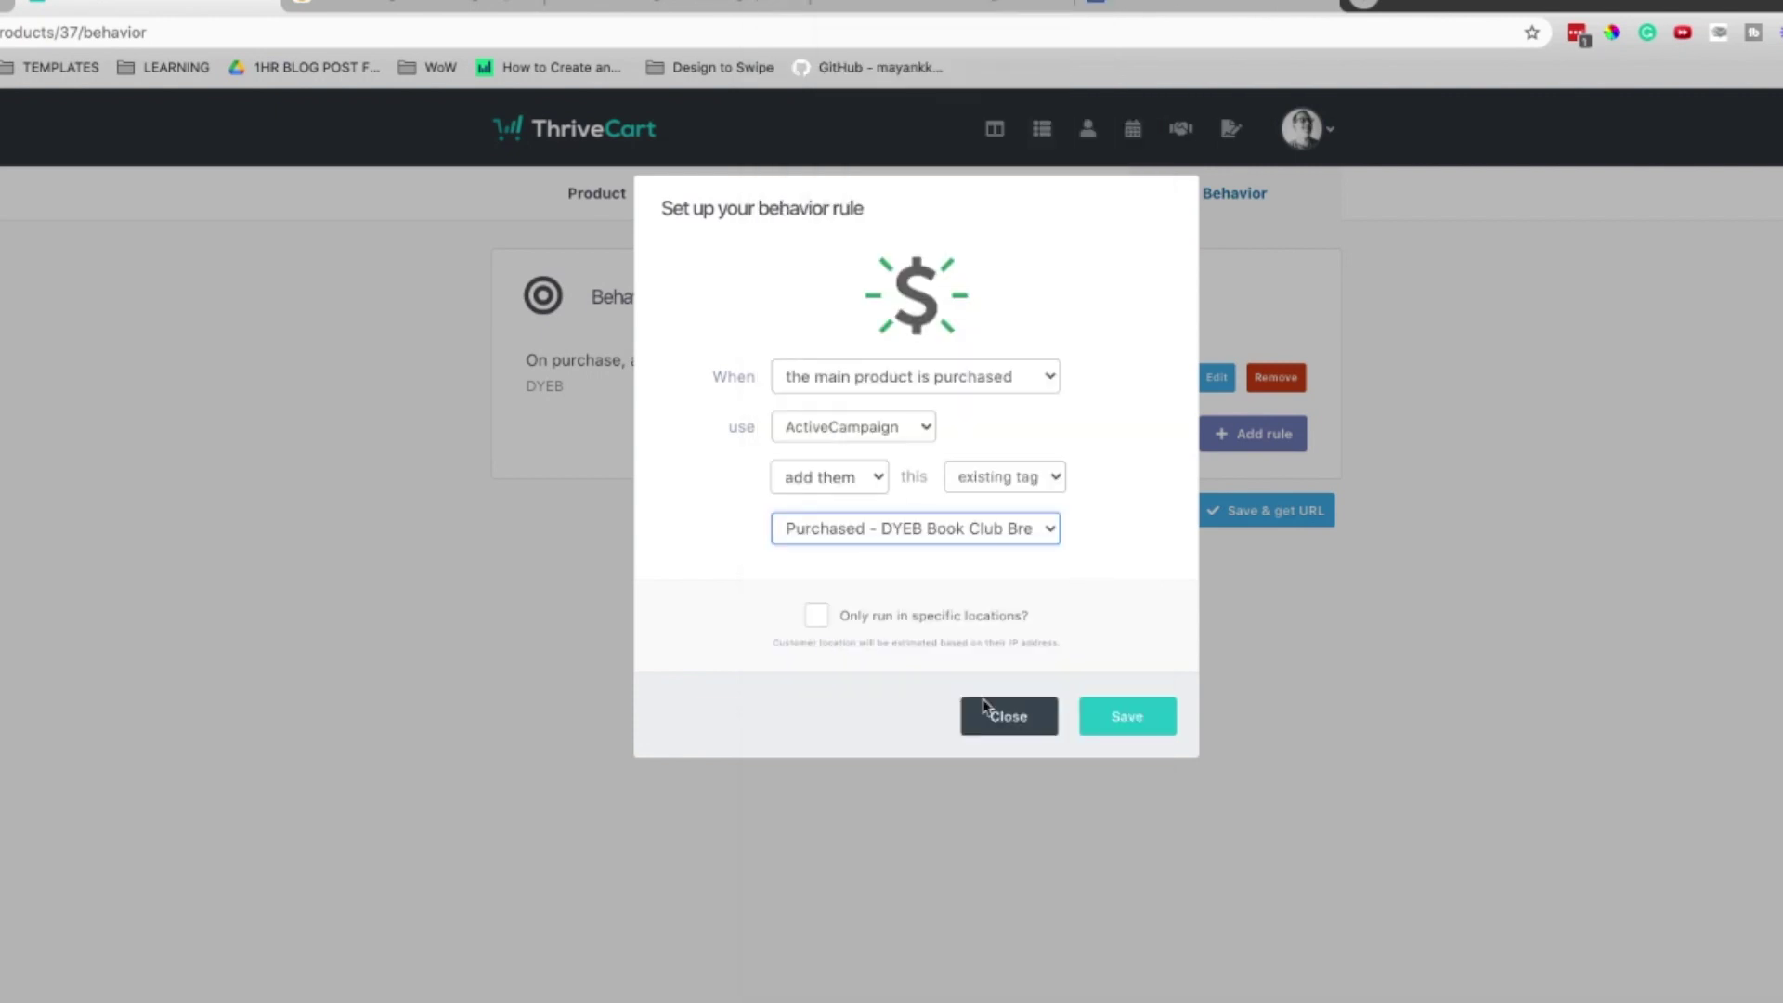
click(1123, 717)
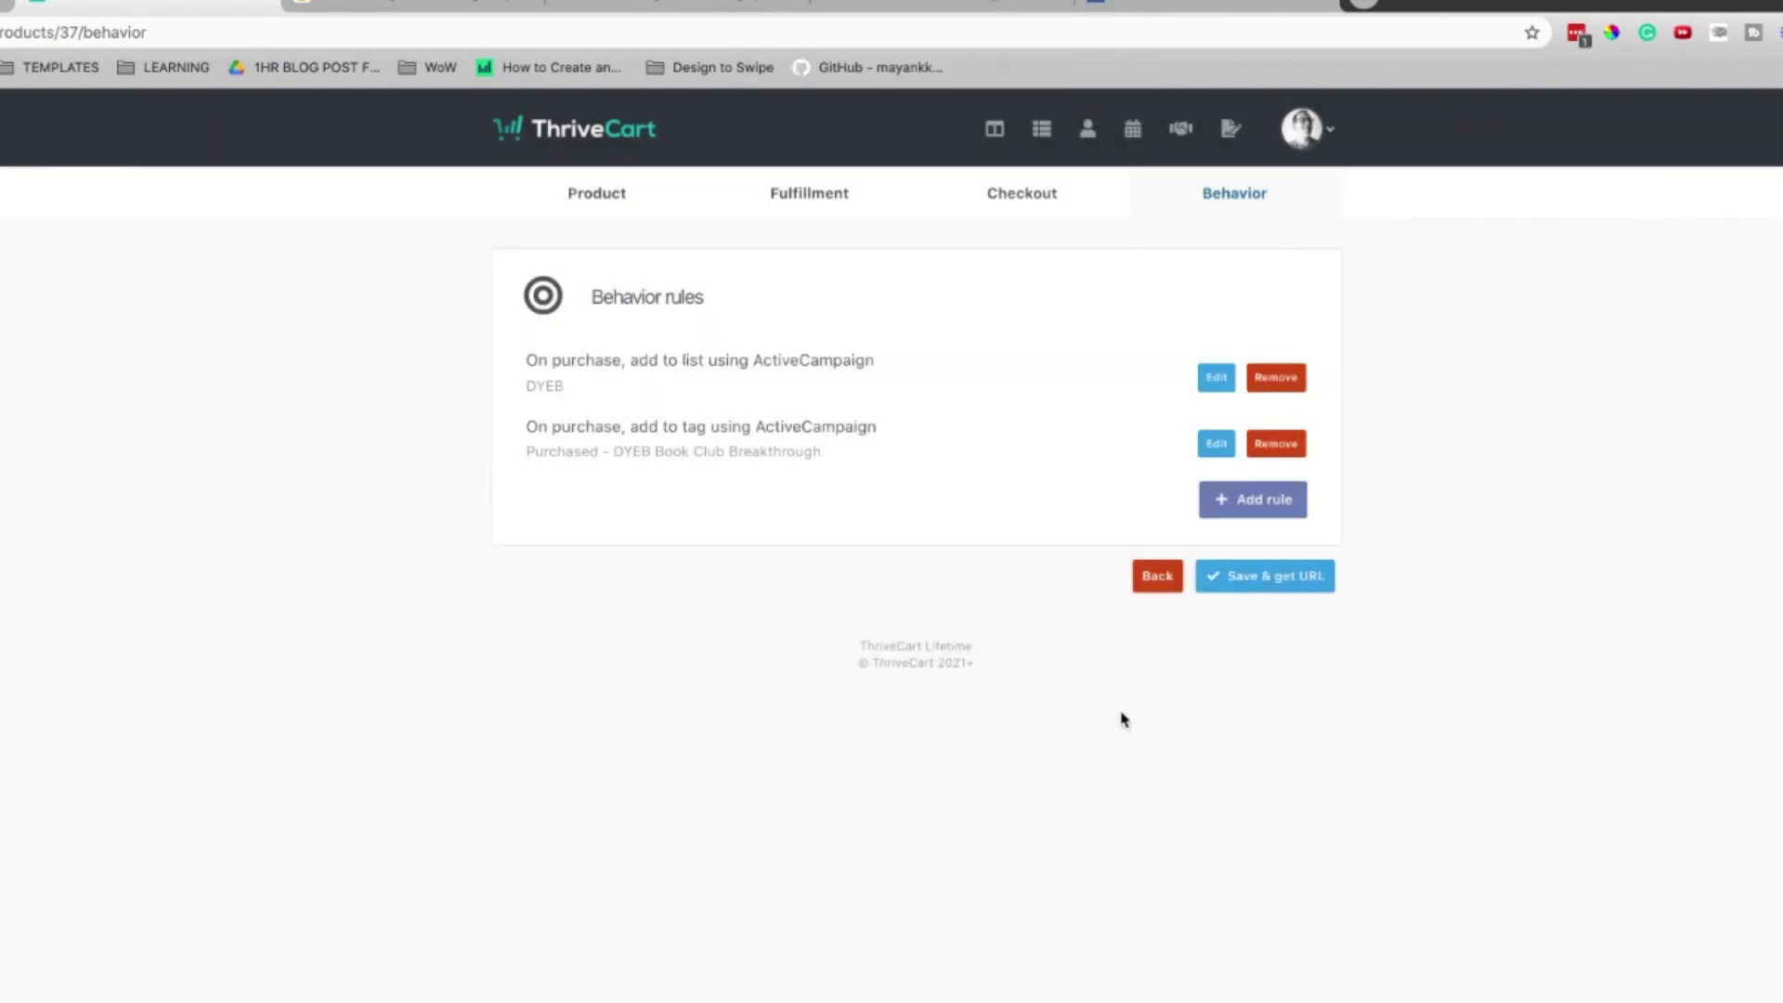
Save the product, copy its checkout URL, and open that checkout page in a new browser tab
click(1264, 582)
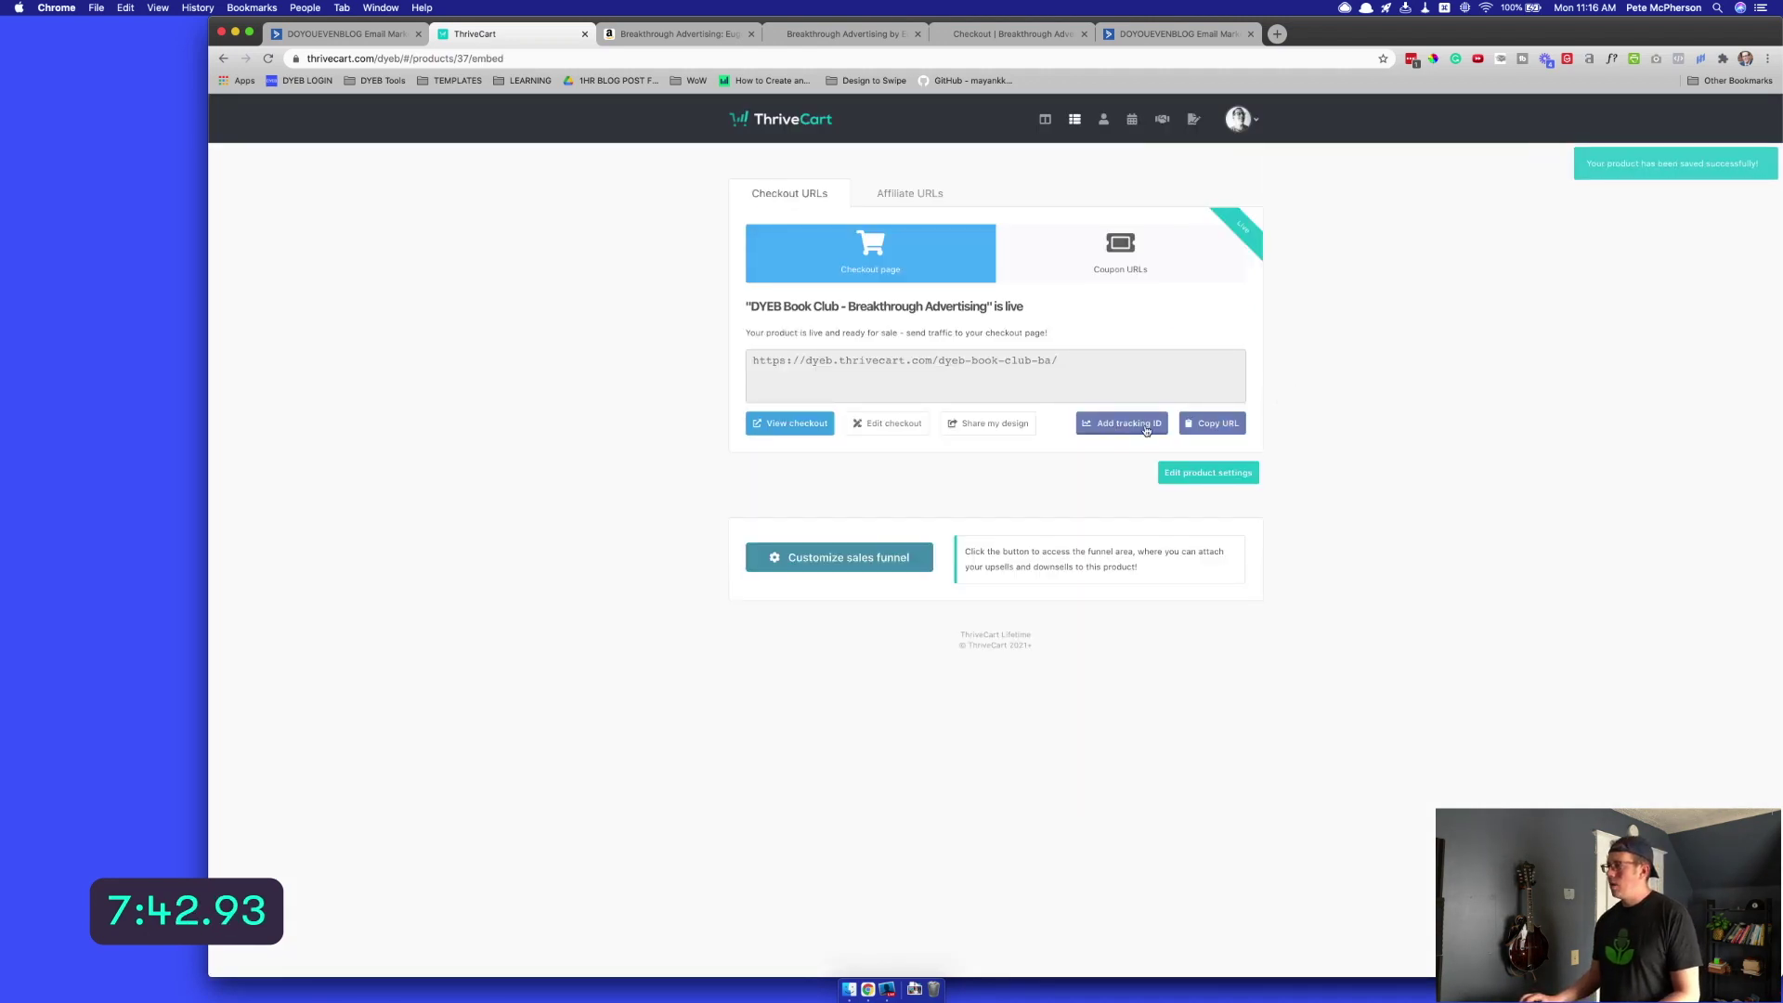
click(1223, 425)
key(super+t)
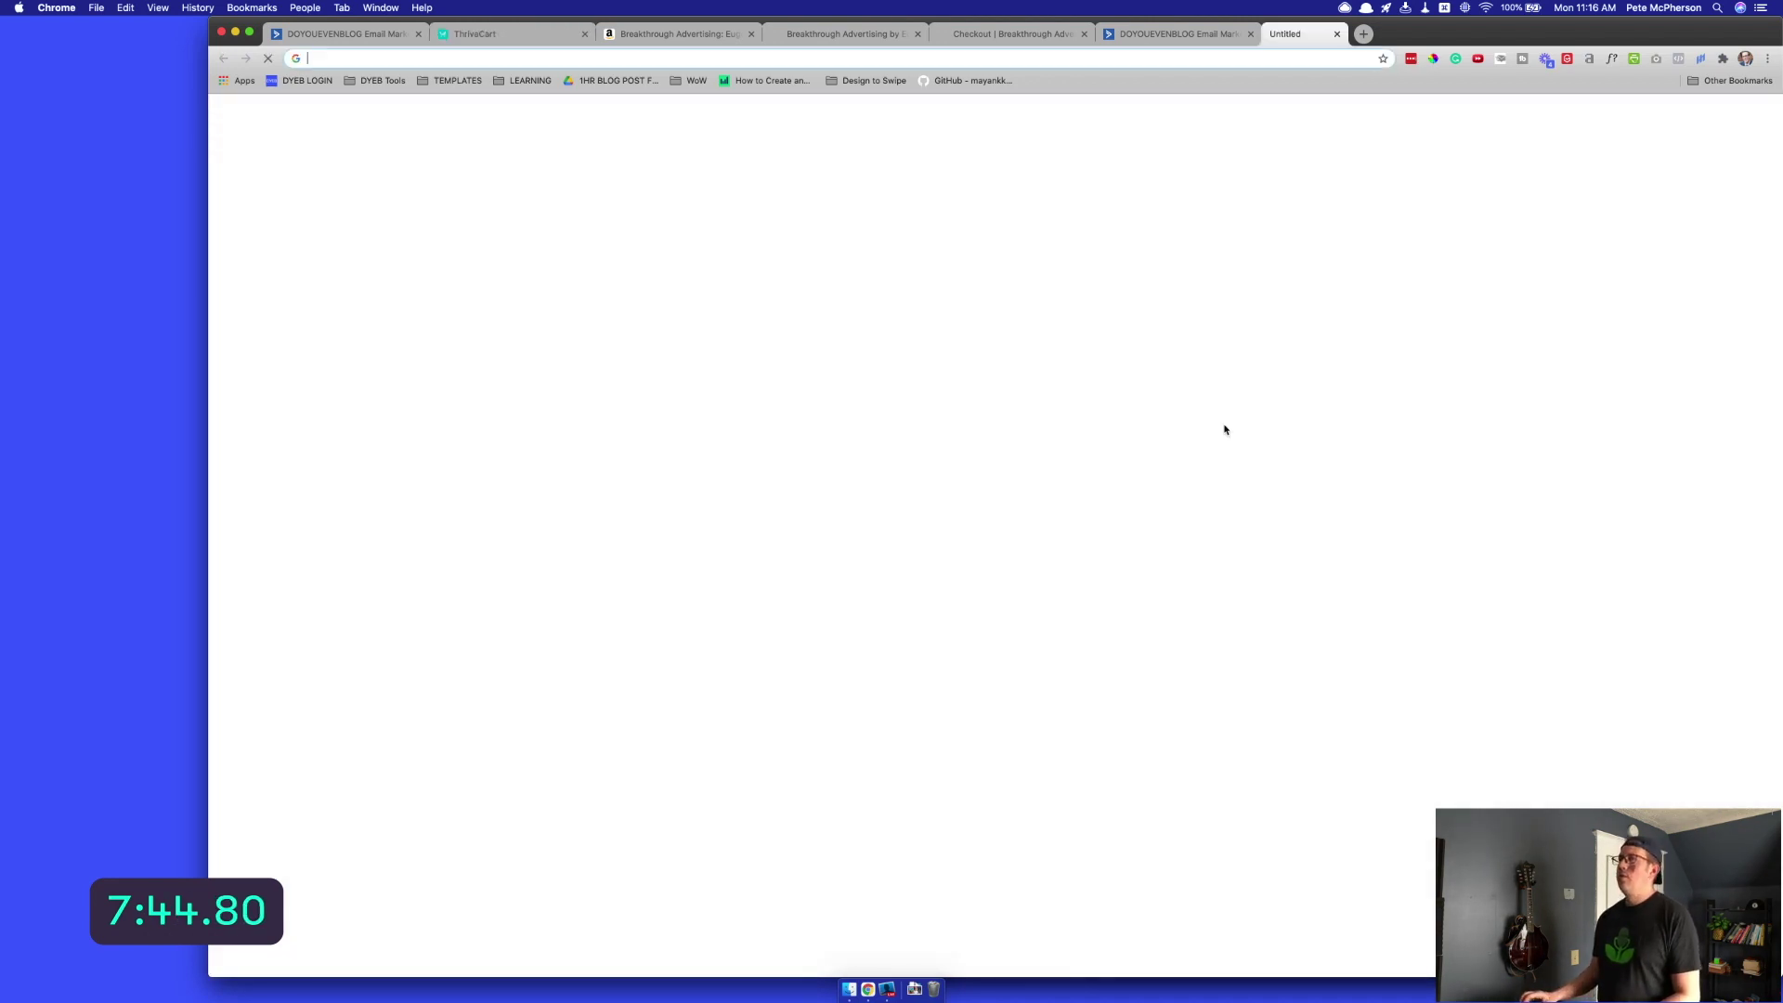
key(super+v)
key(Return)
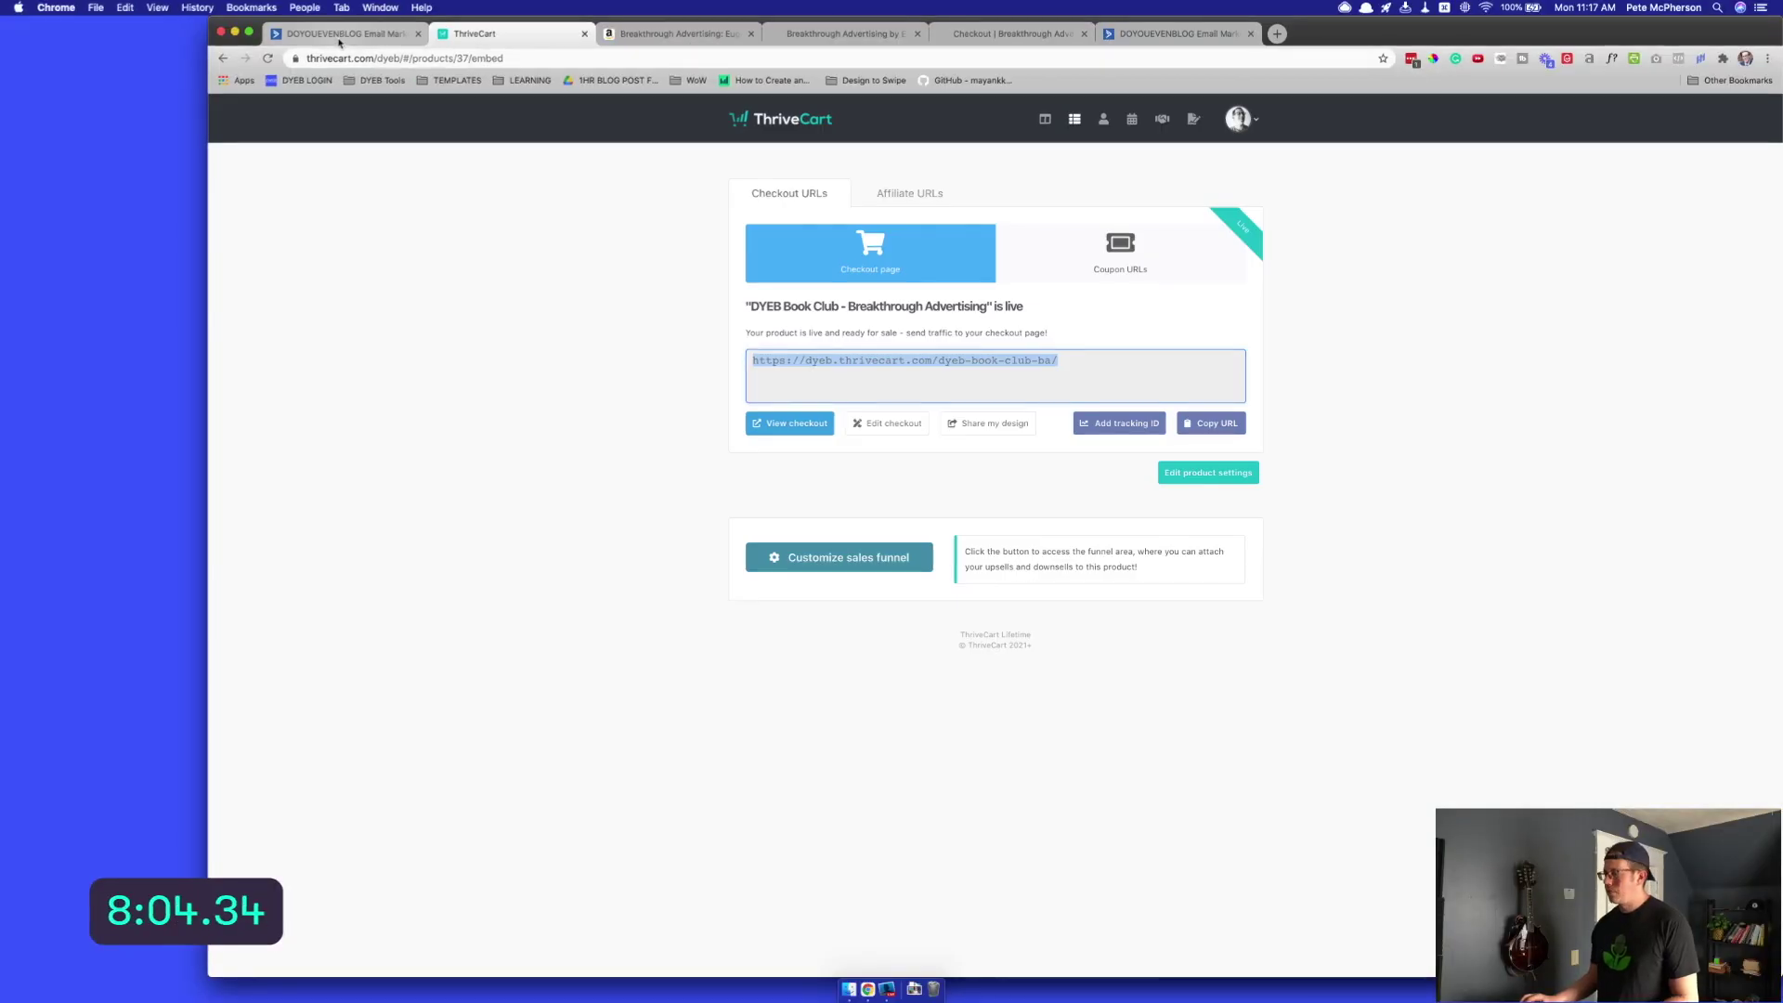
Return to the ActiveCampaign email design, replace the template's body text with "asdf", and duplicate that text block
click(343, 33)
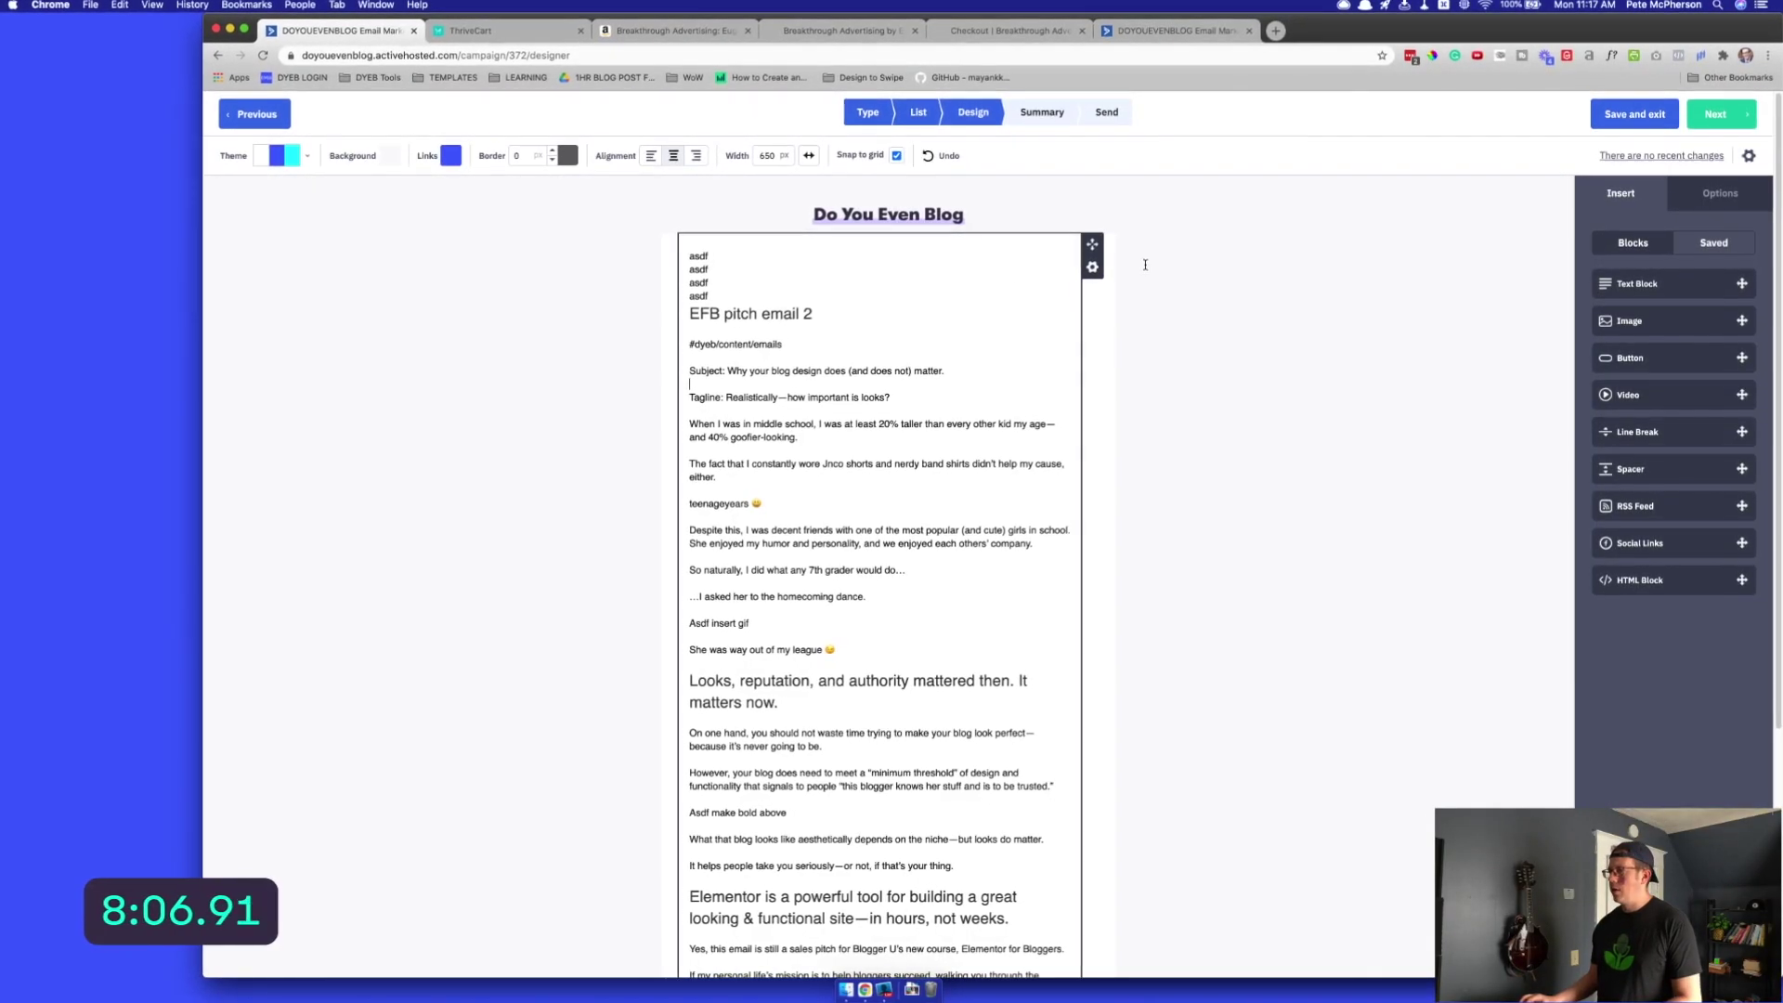
key(super+a)
text(asdf)
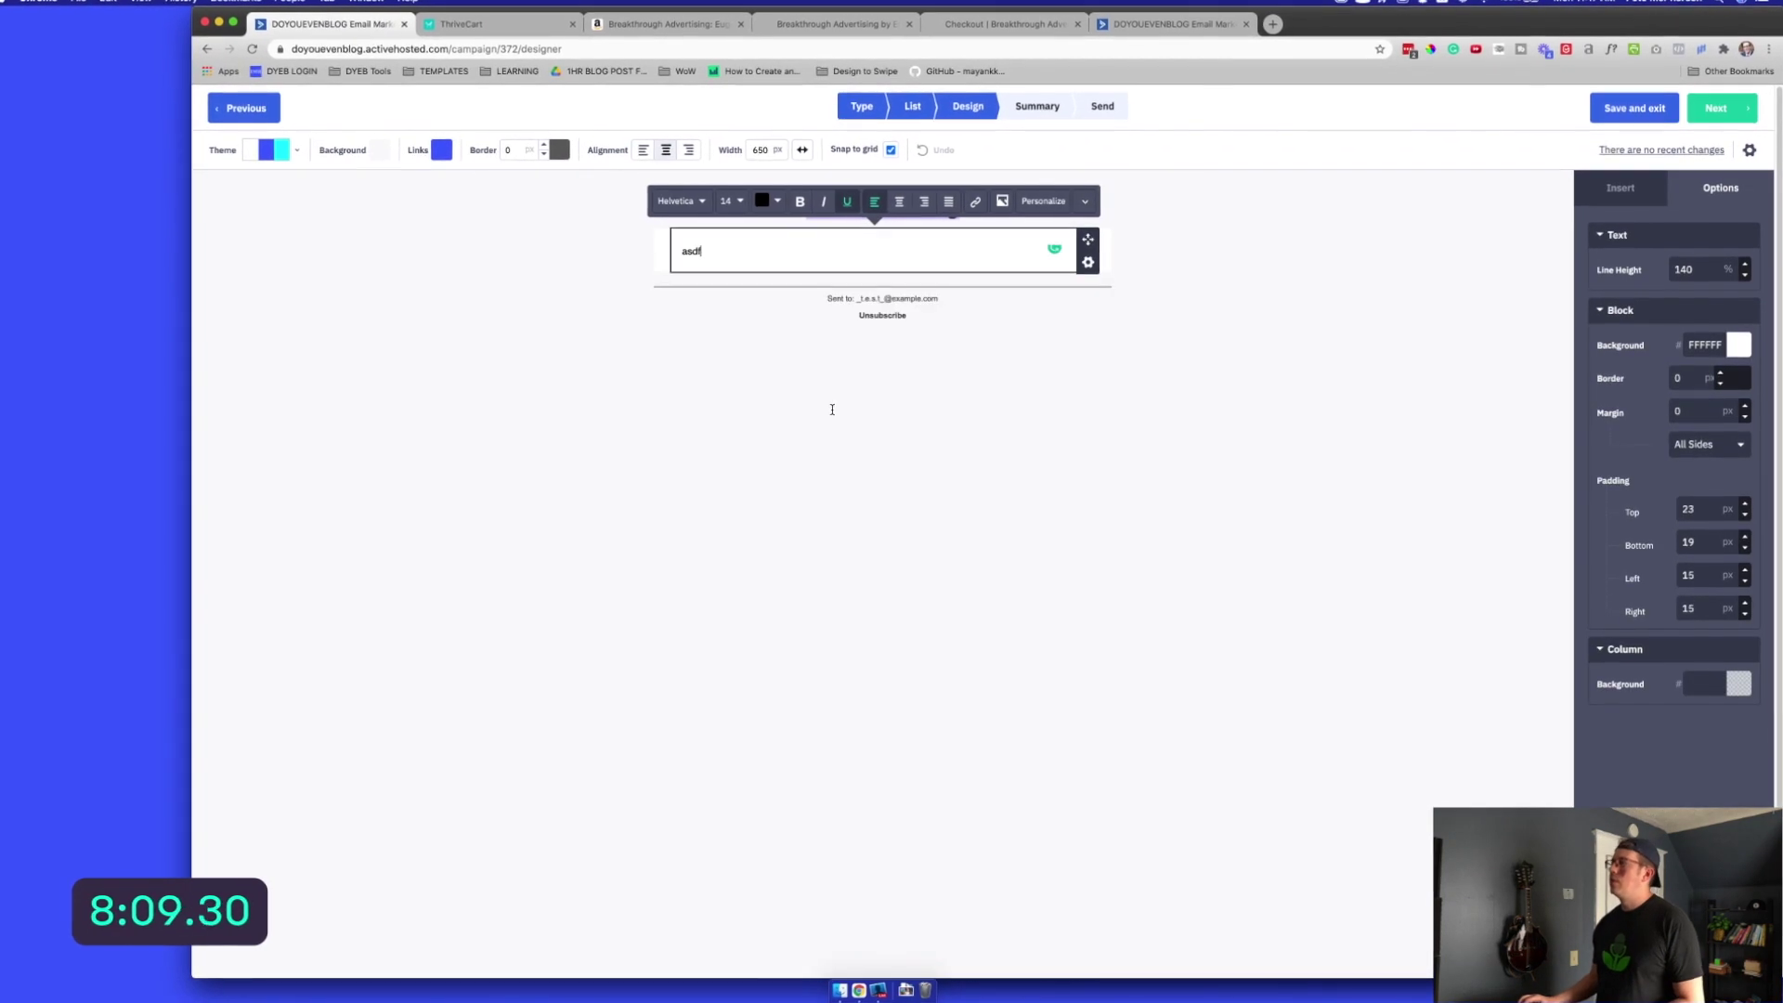
click(1086, 263)
click(1021, 282)
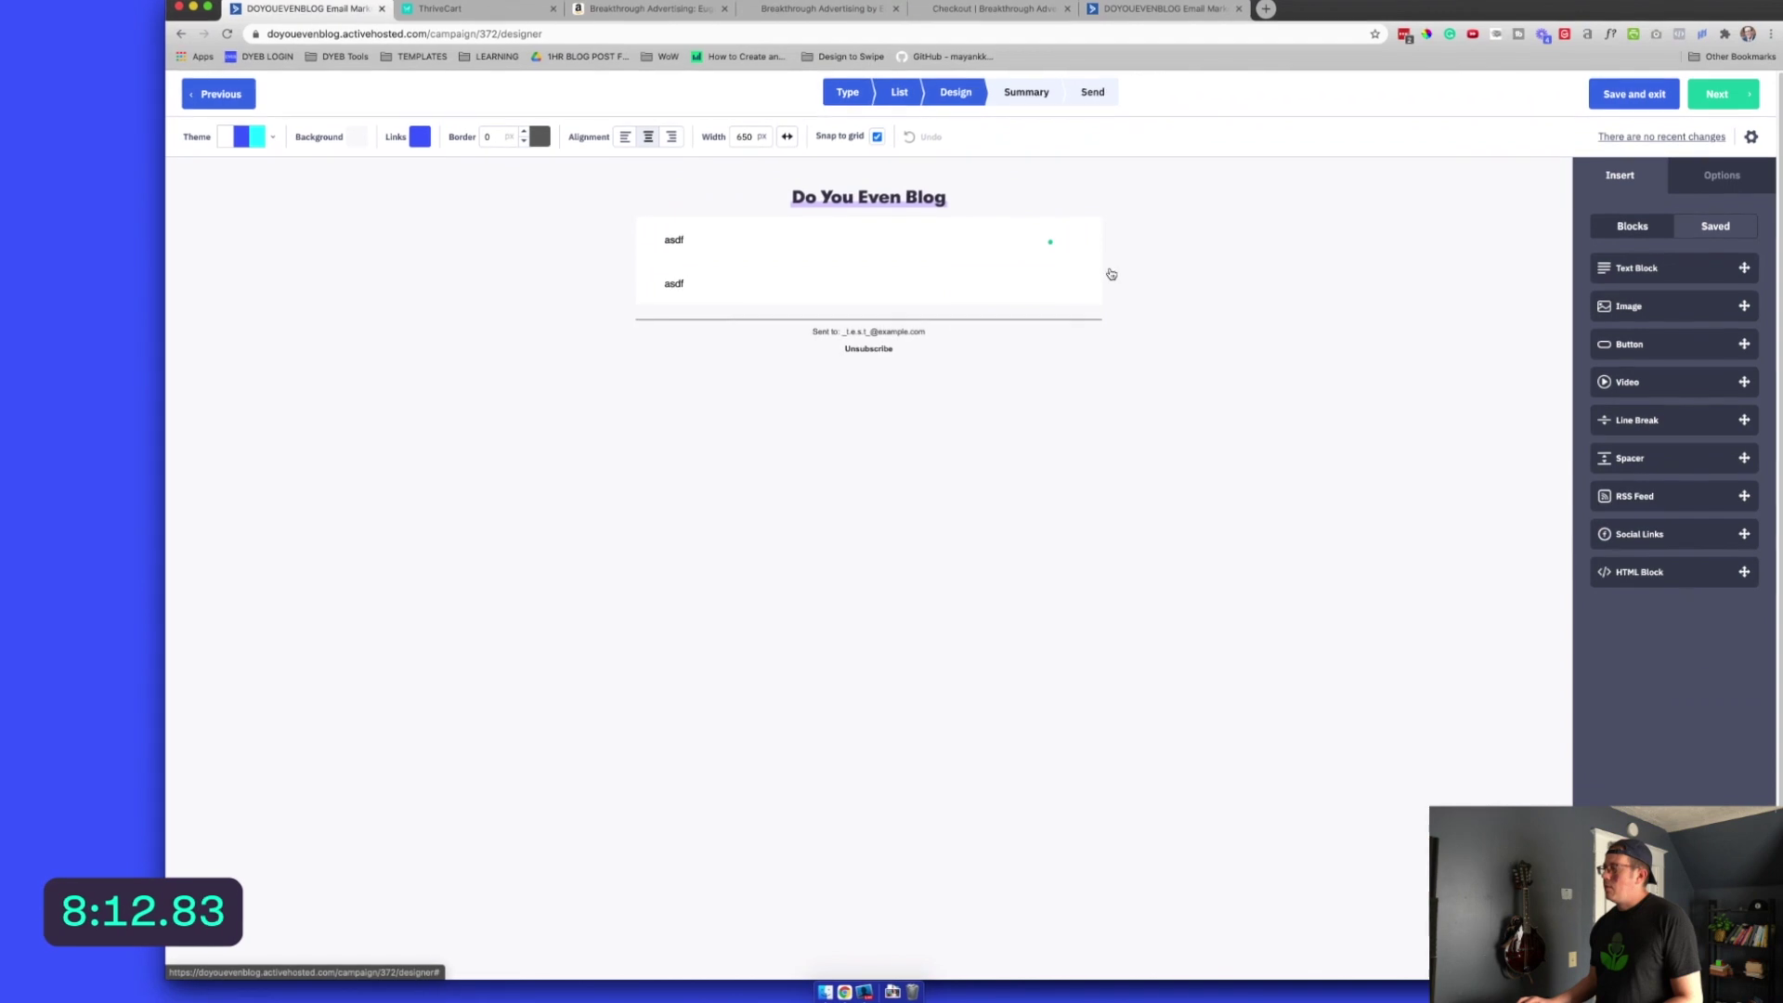
Show the first text block only if the tag "Online Impact" exists, and give the block a light pink background, FFDBDB
click(1076, 248)
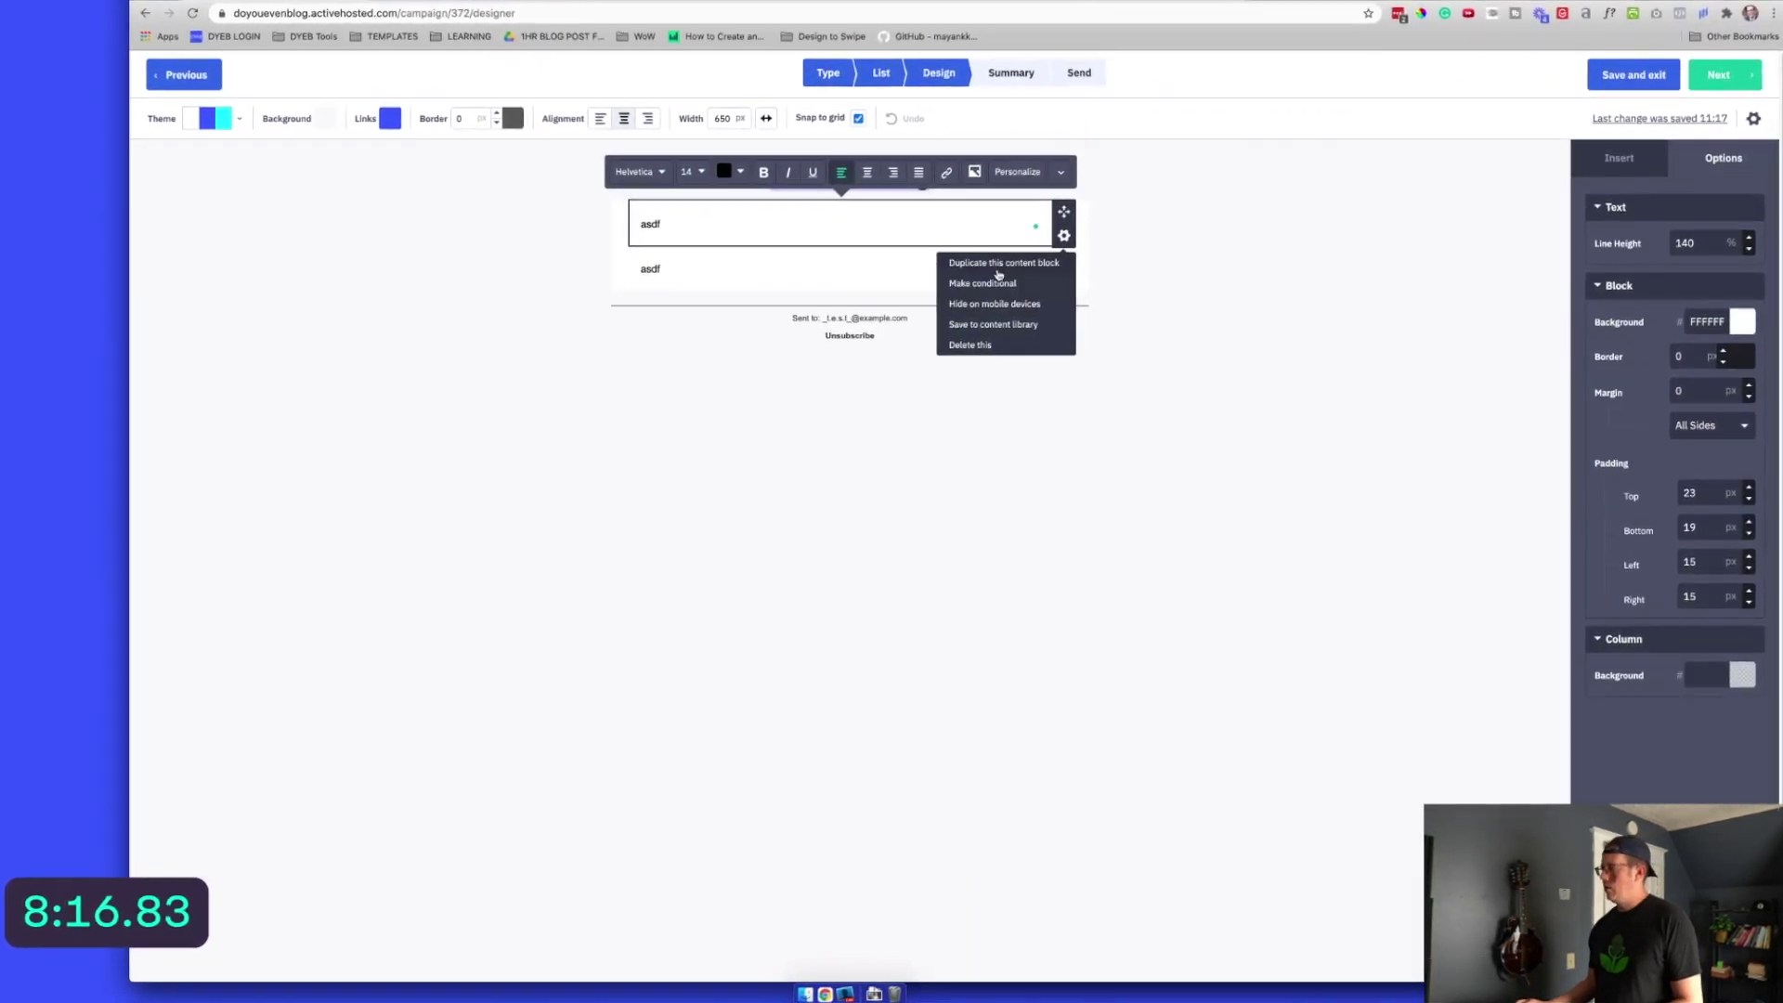
click(980, 283)
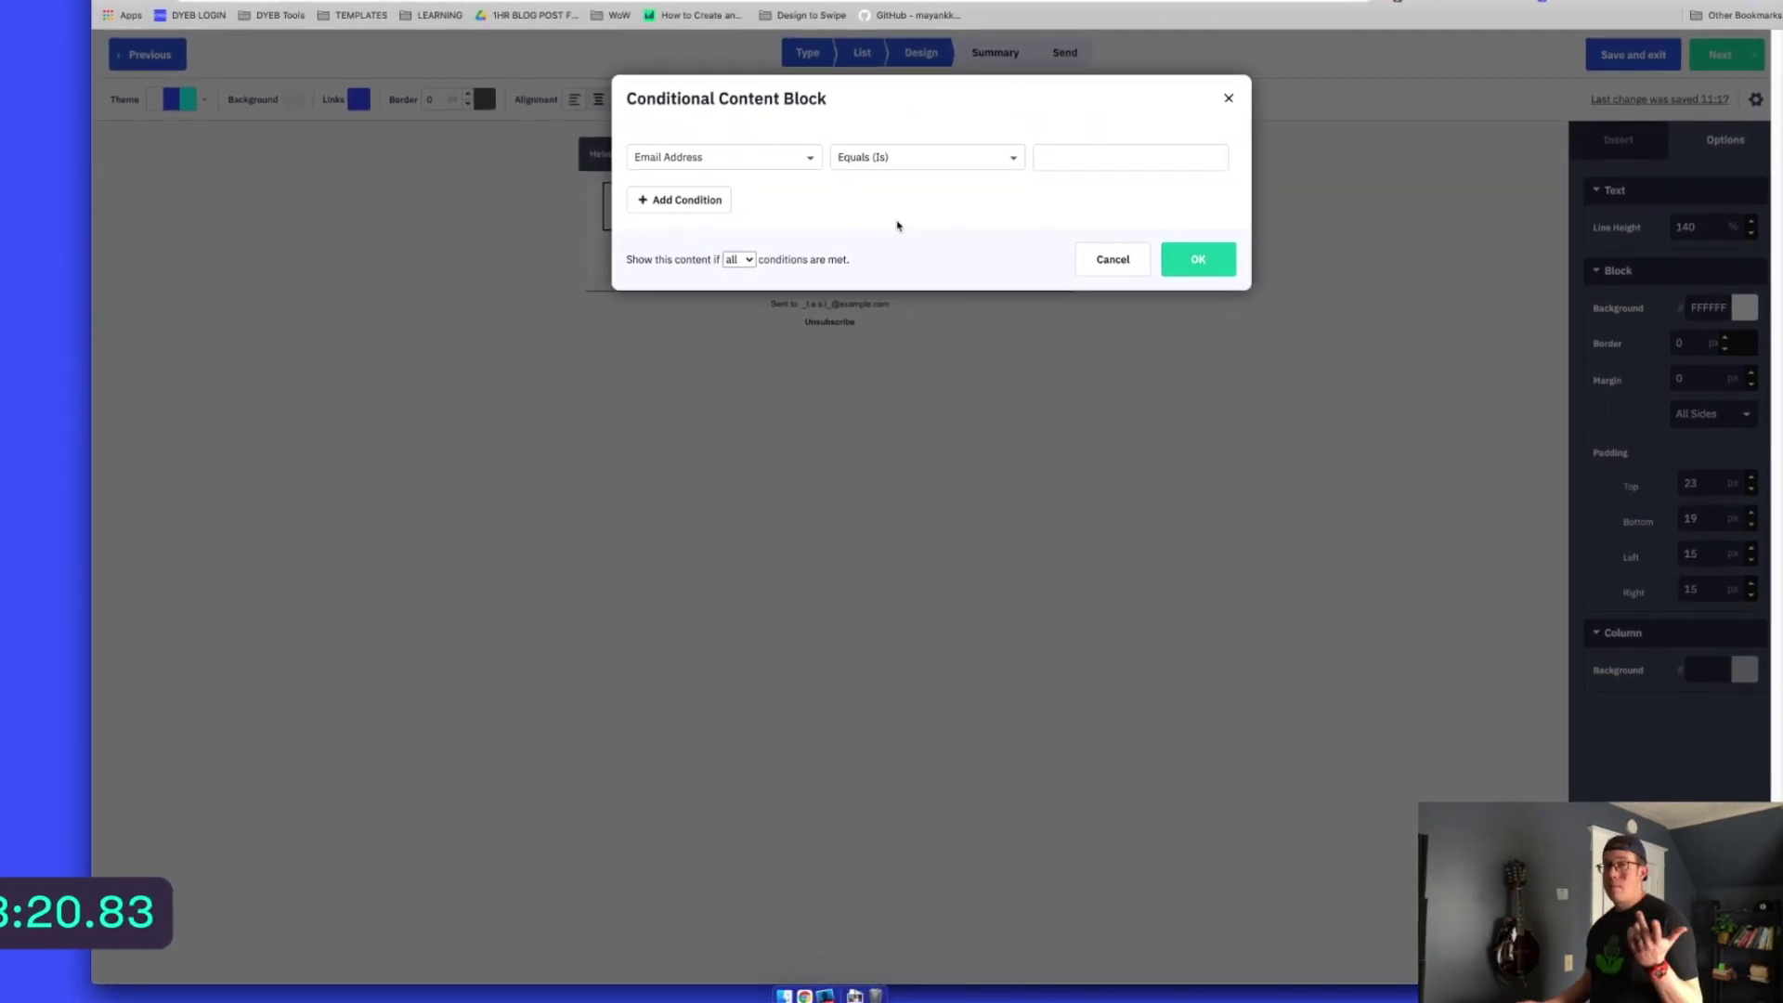
click(796, 149)
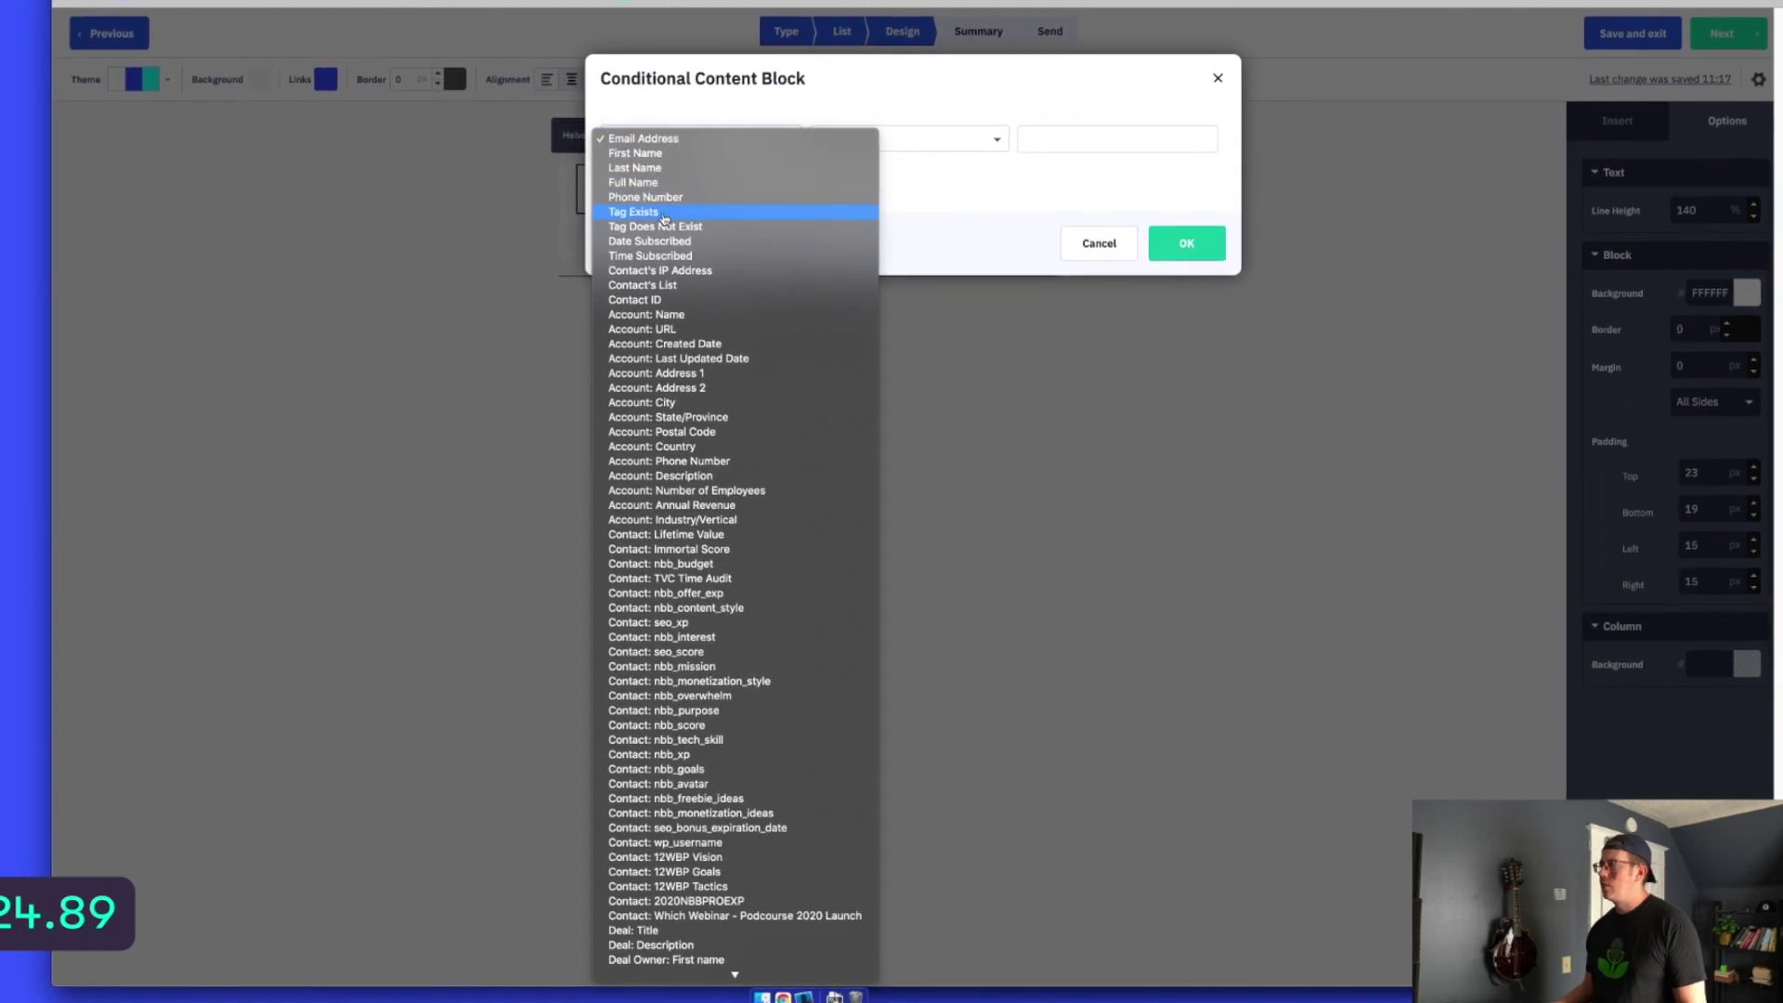
key(Return)
click(1040, 140)
text(onlin)
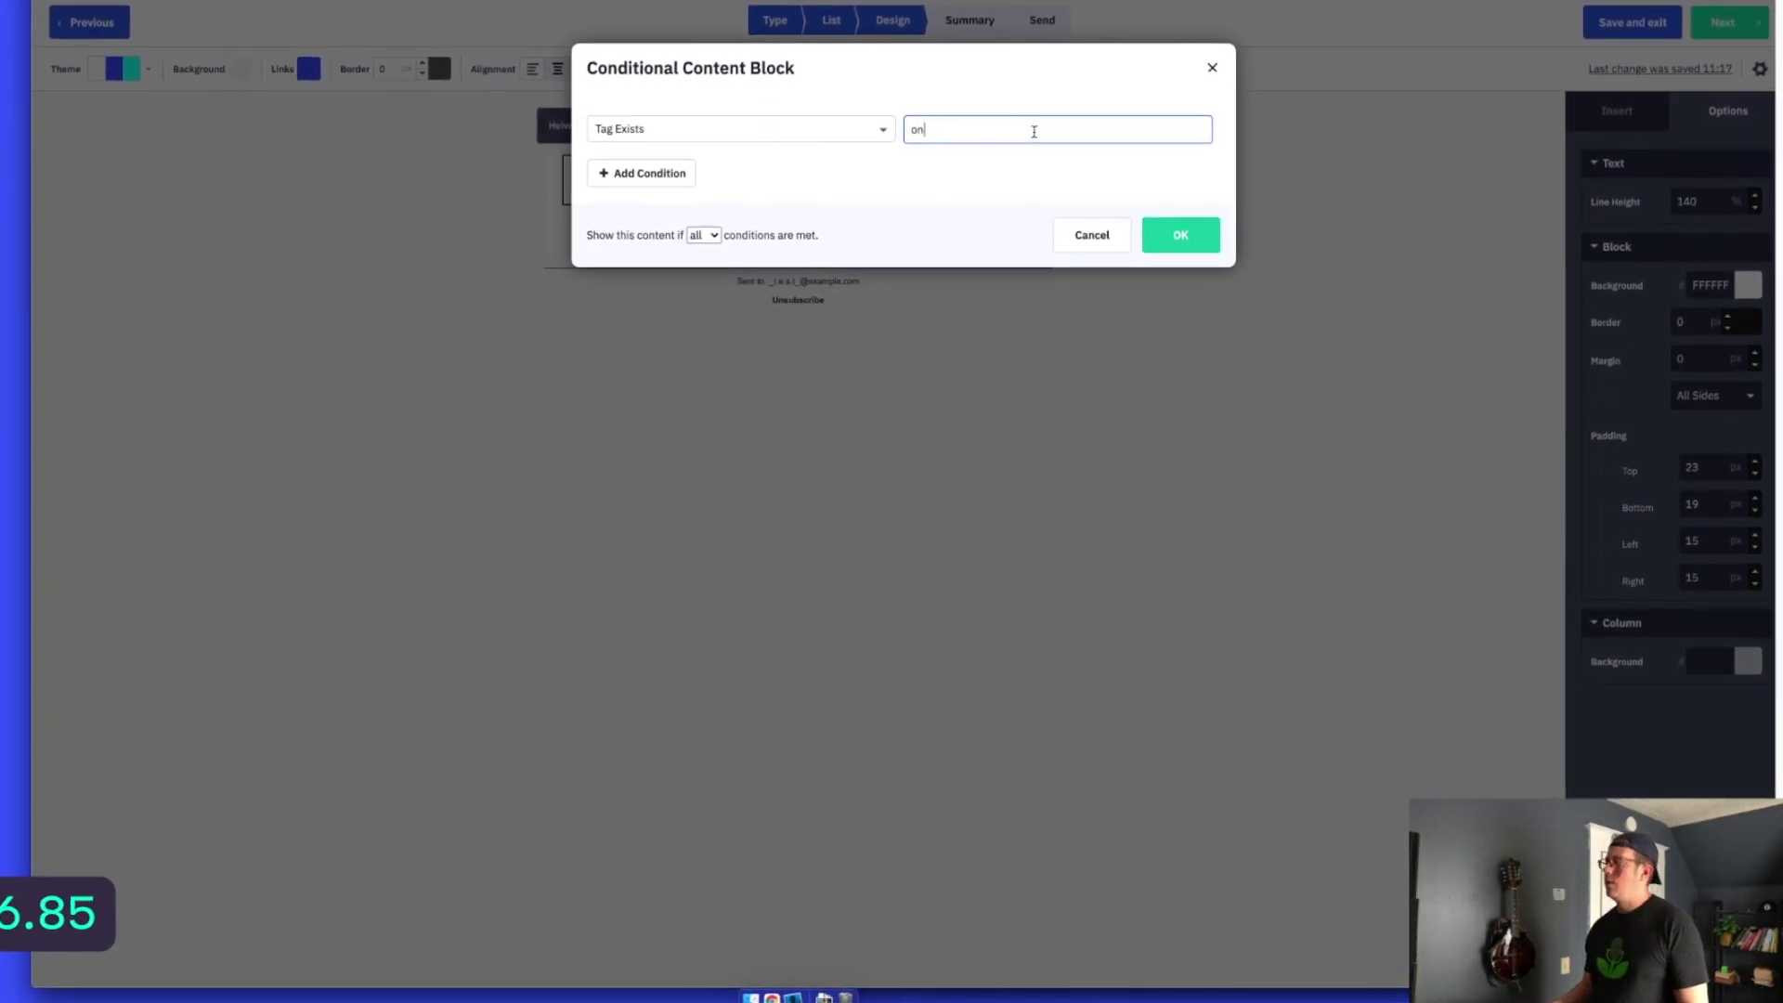
click(929, 153)
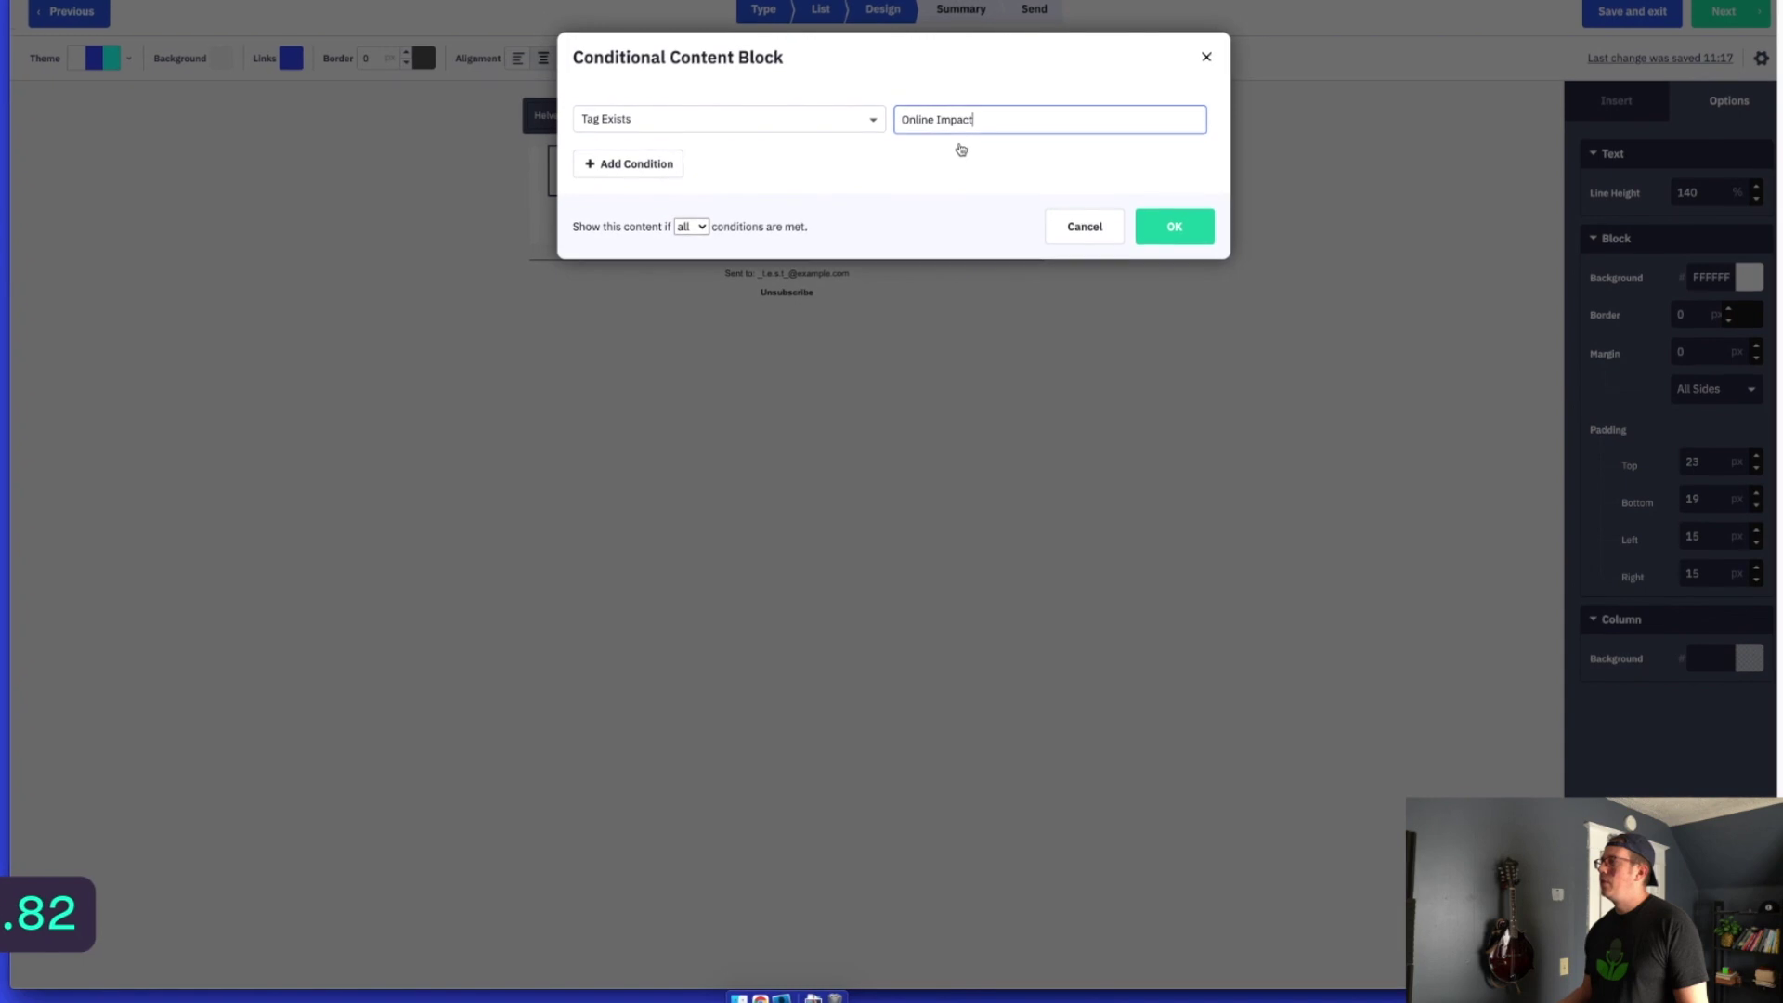
click(1172, 224)
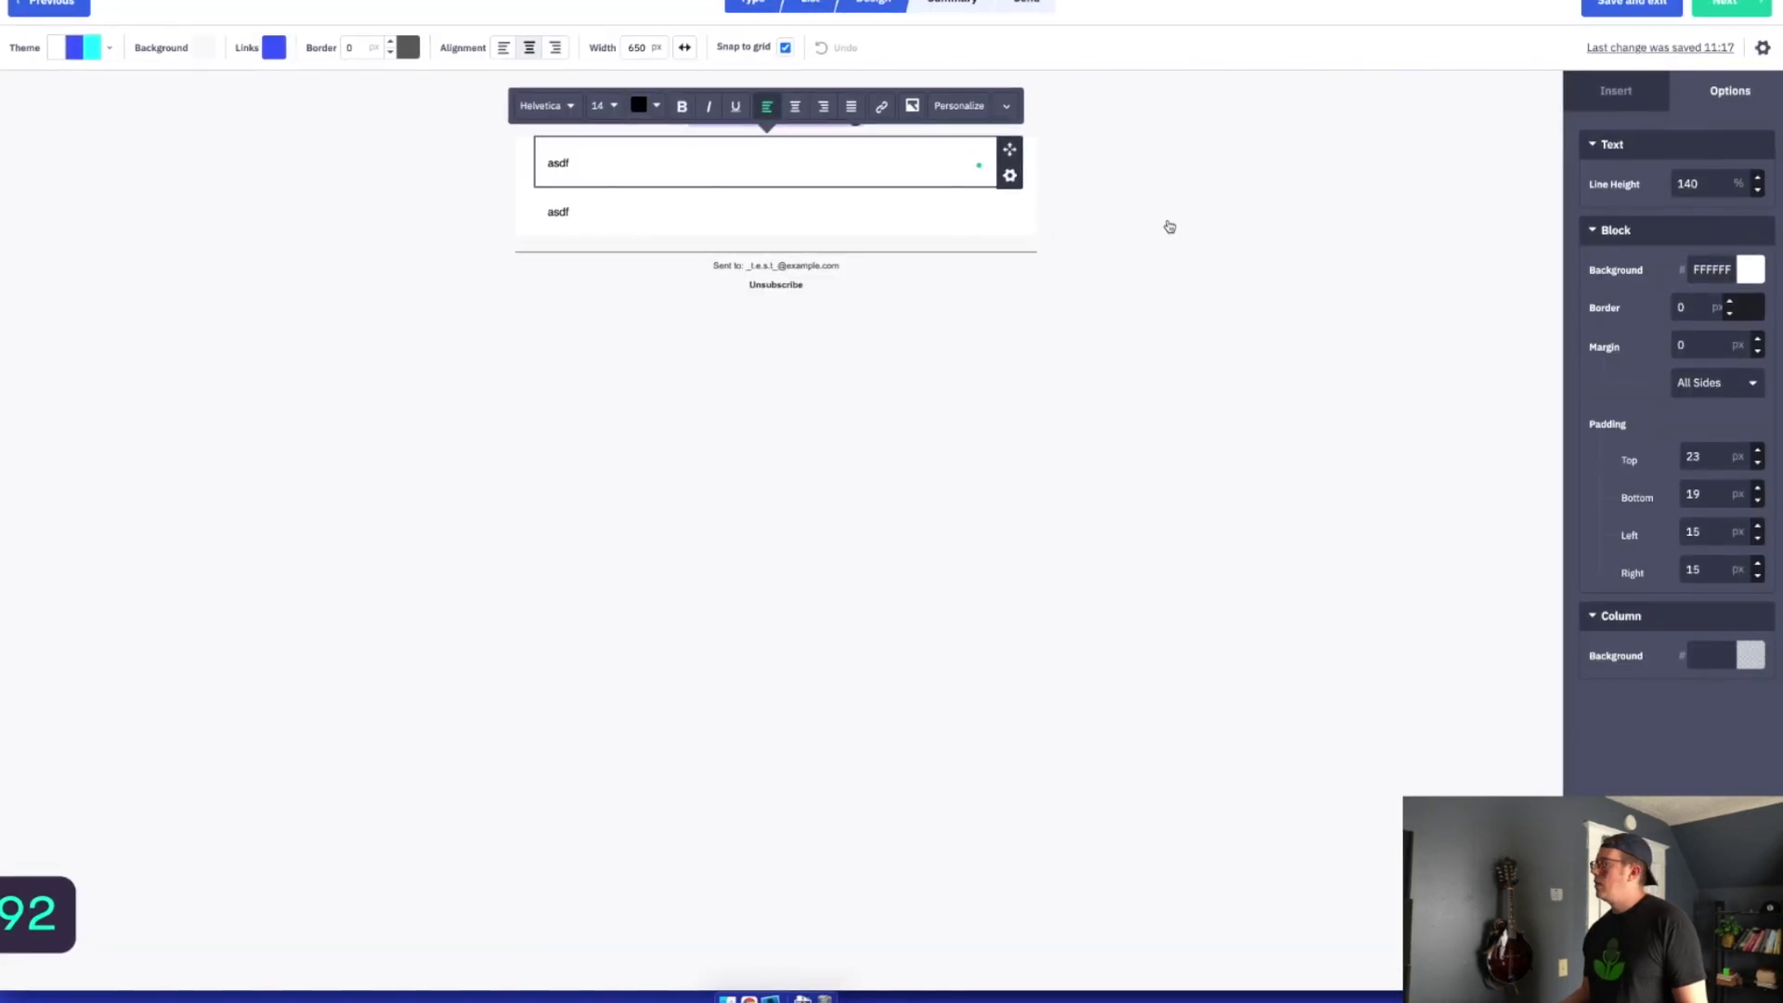
click(1747, 270)
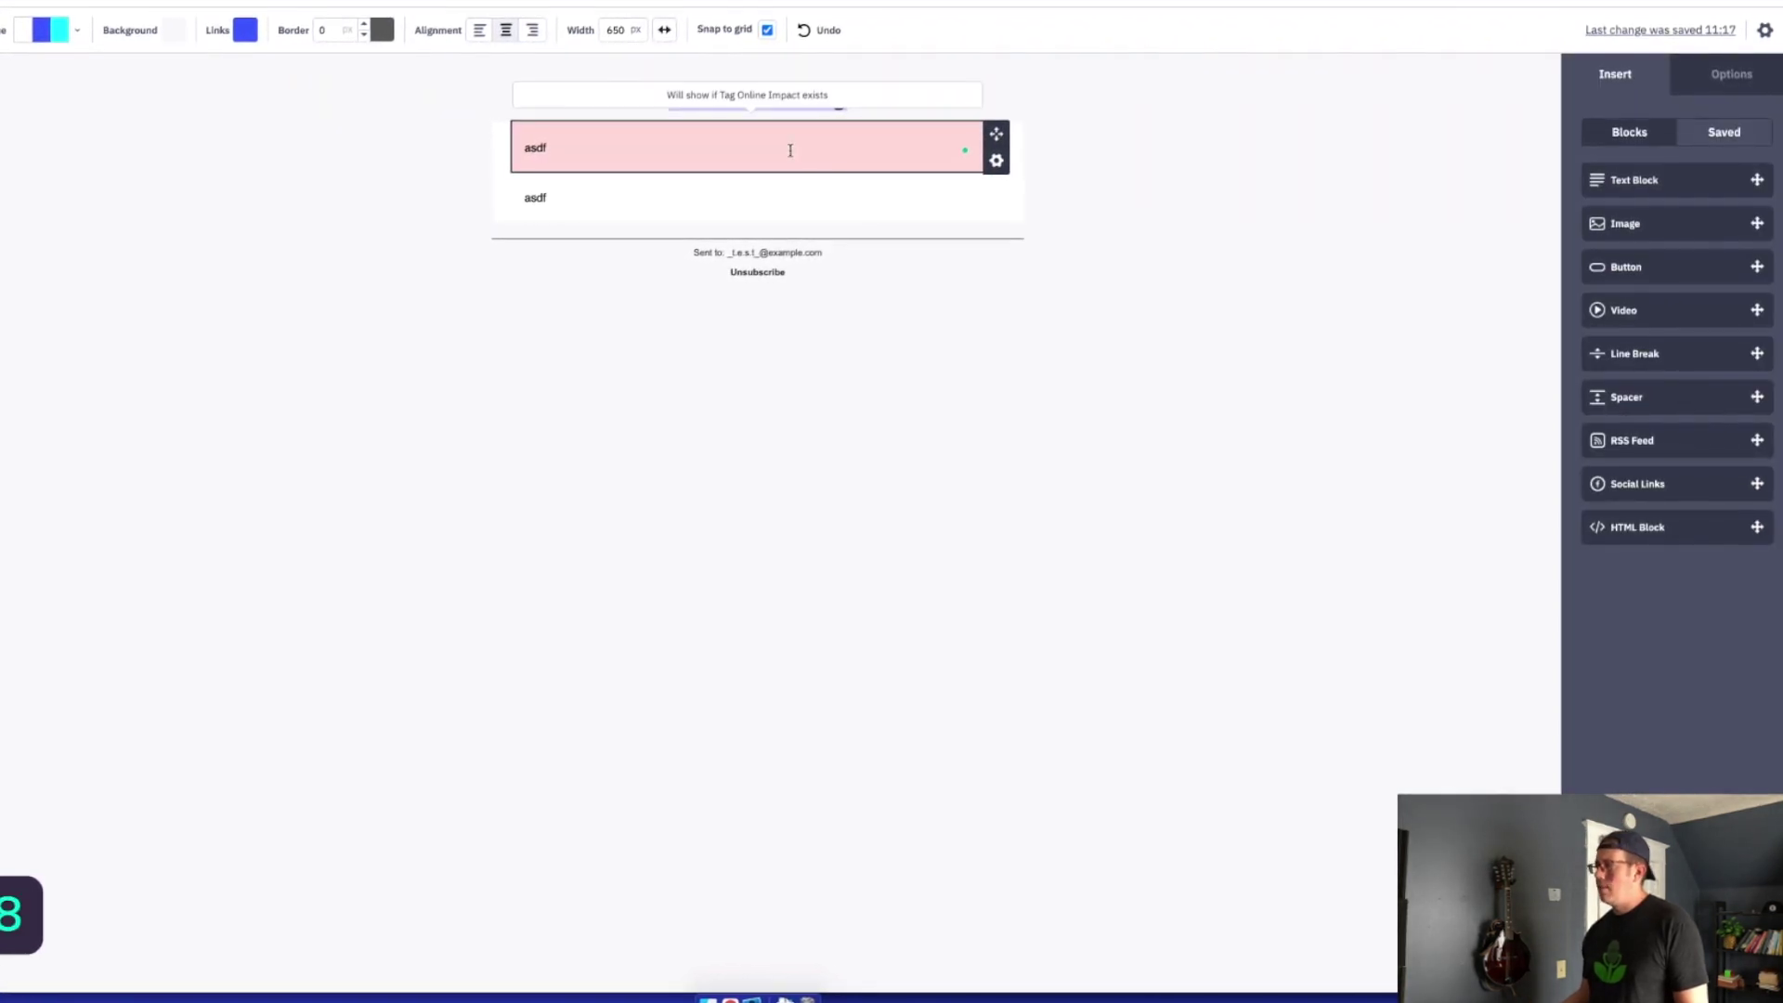
Replace the pink block's text with "Hey Online Impact family!" and a second paragraph "only you can see this part of the email :)"
double_click(550, 140)
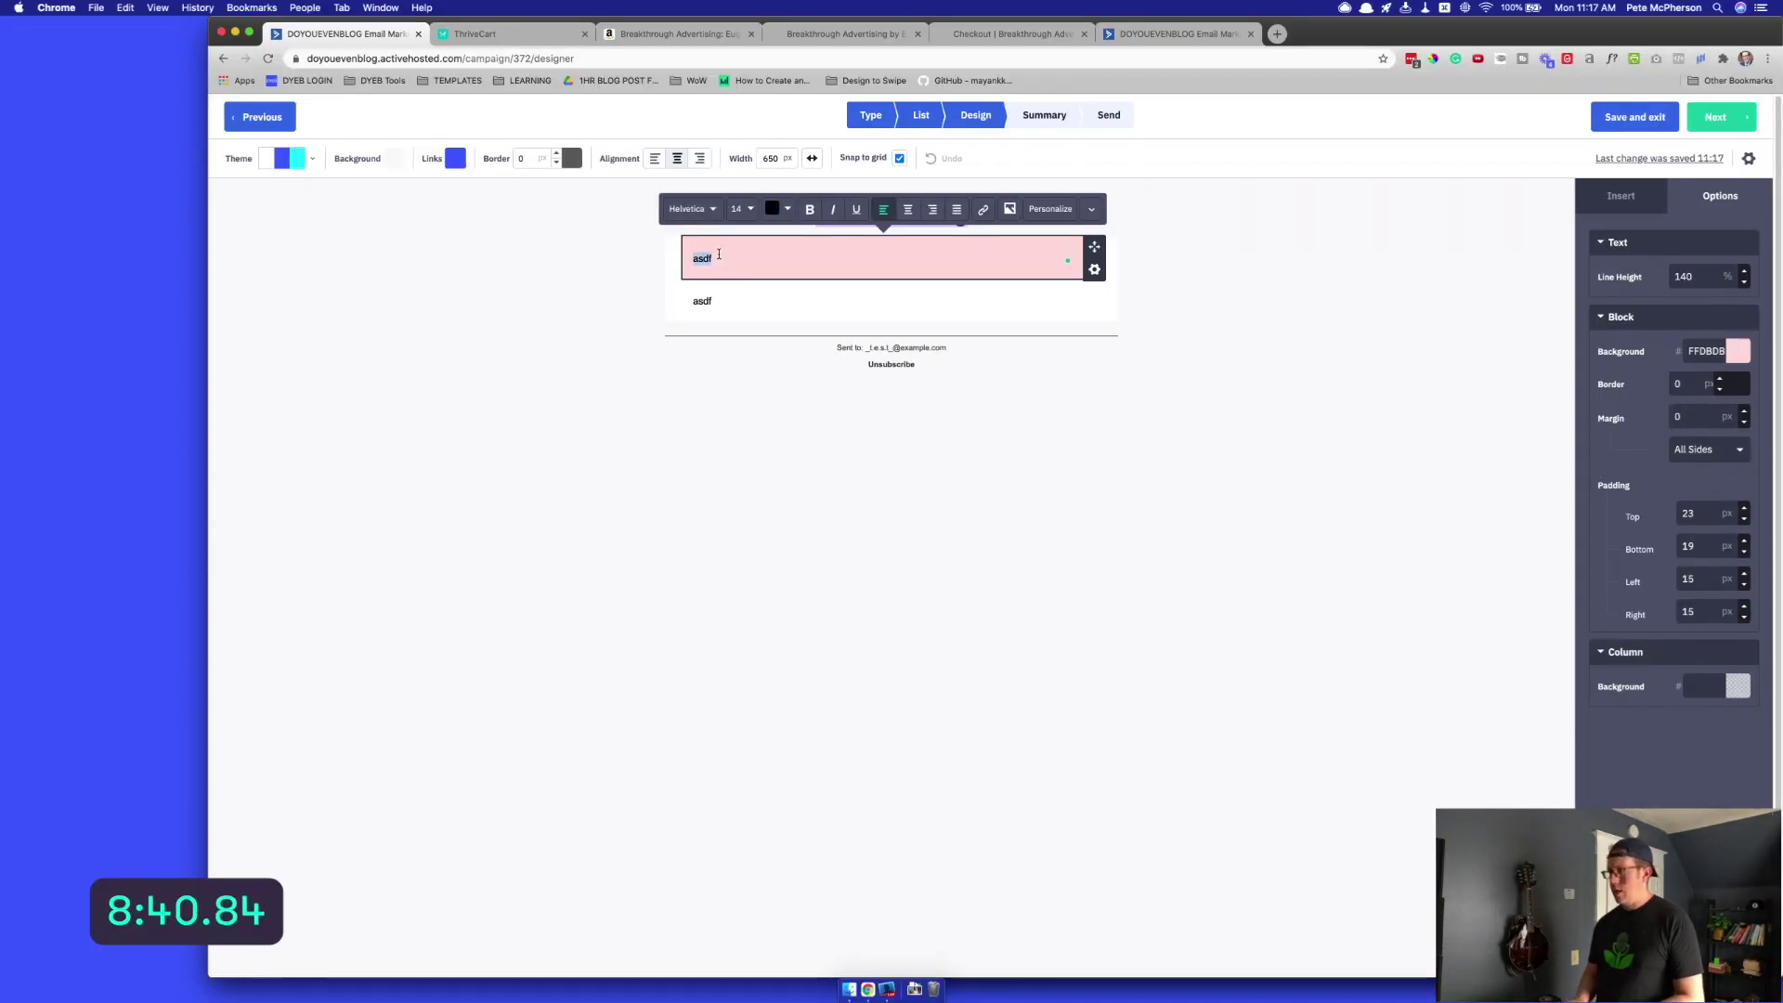
text(Hey Online Impact Im)
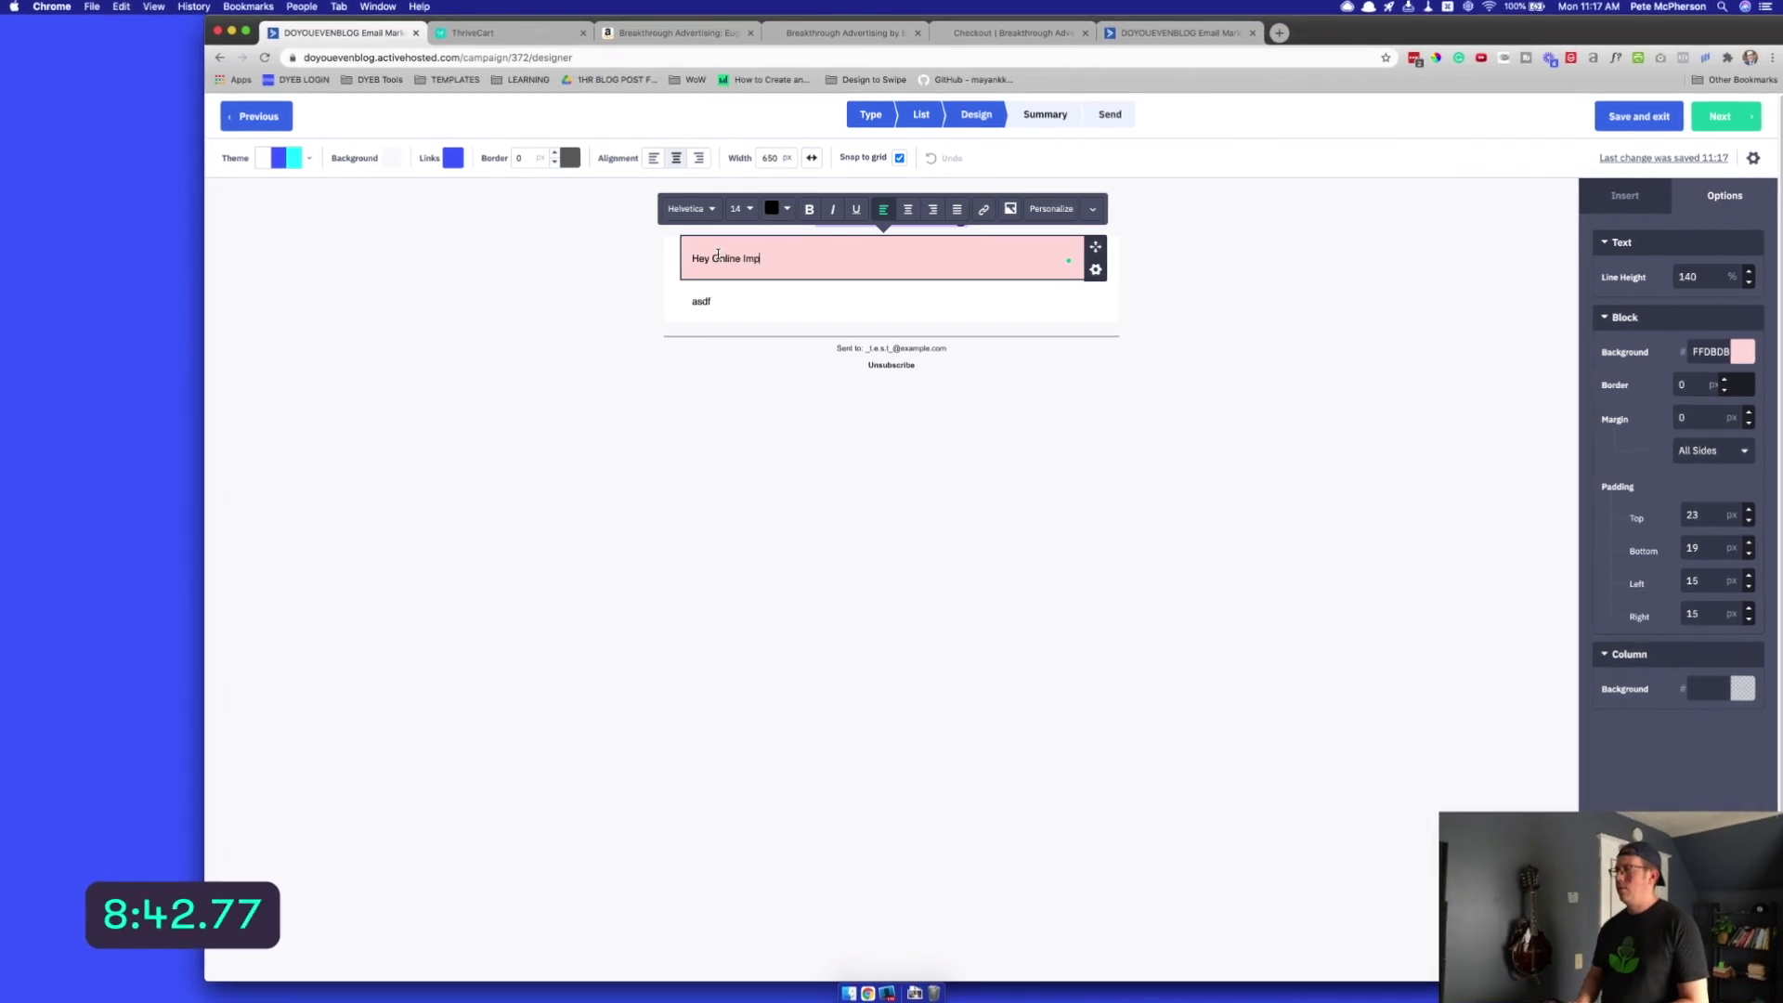
text(ily!)
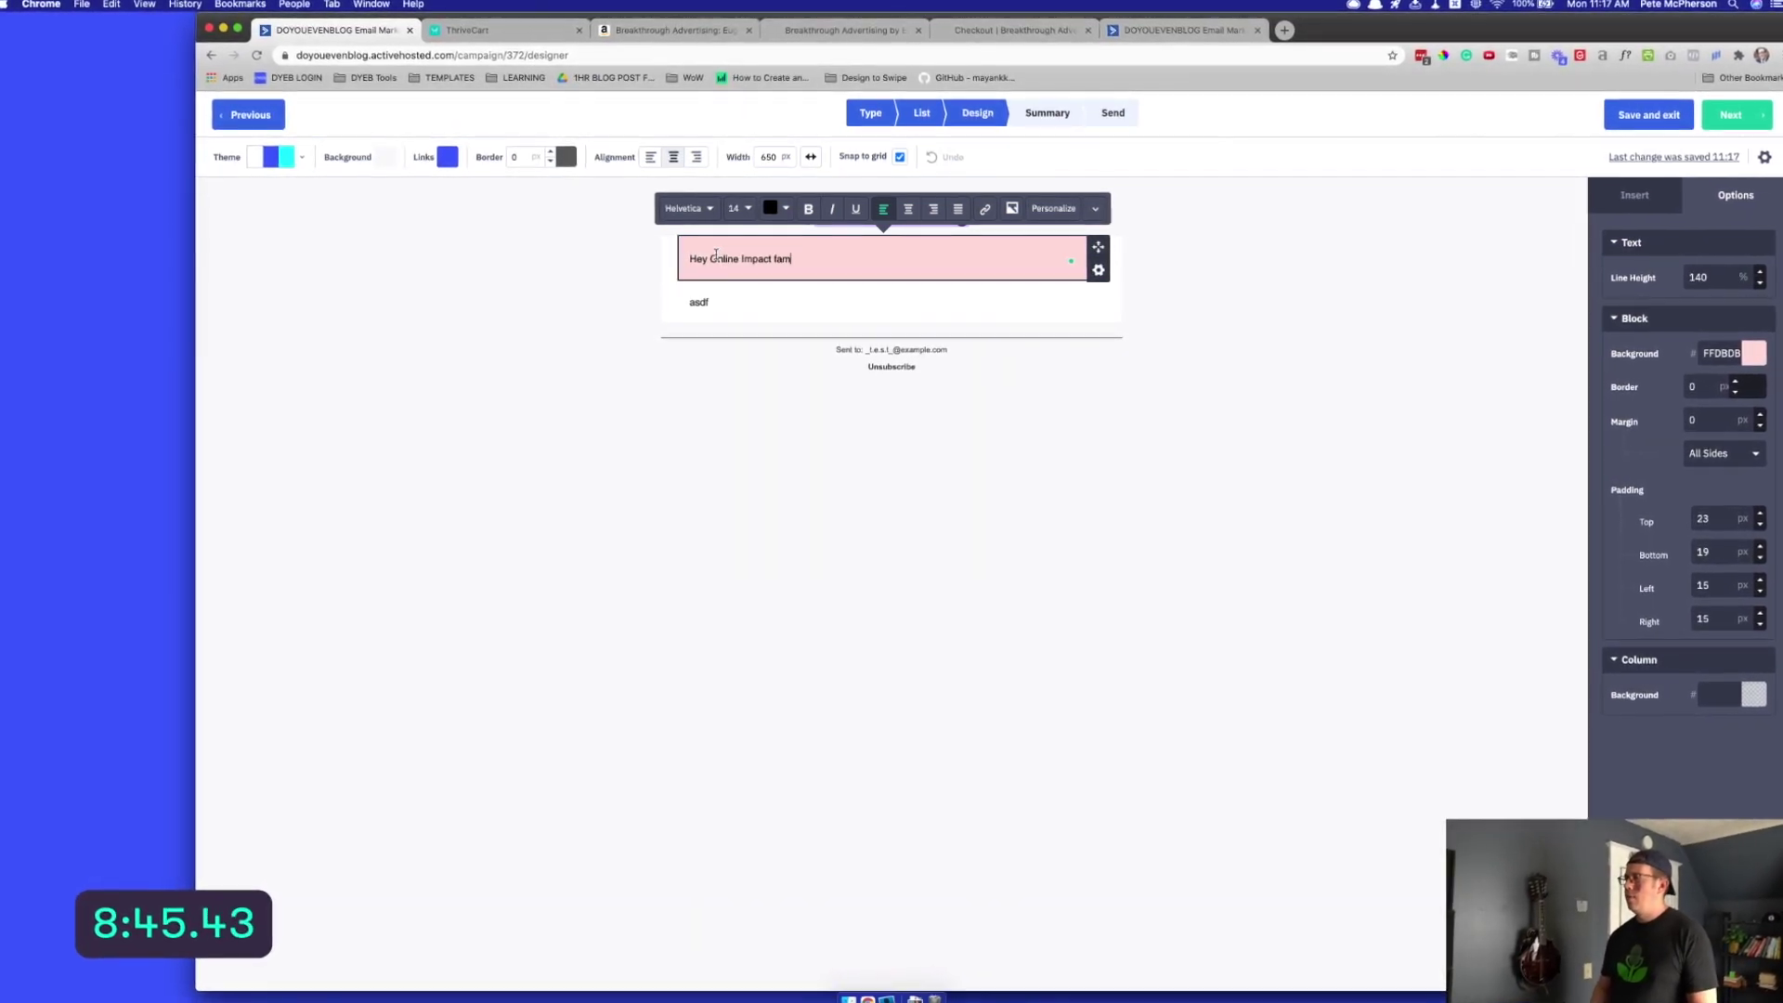
text(y you can se)
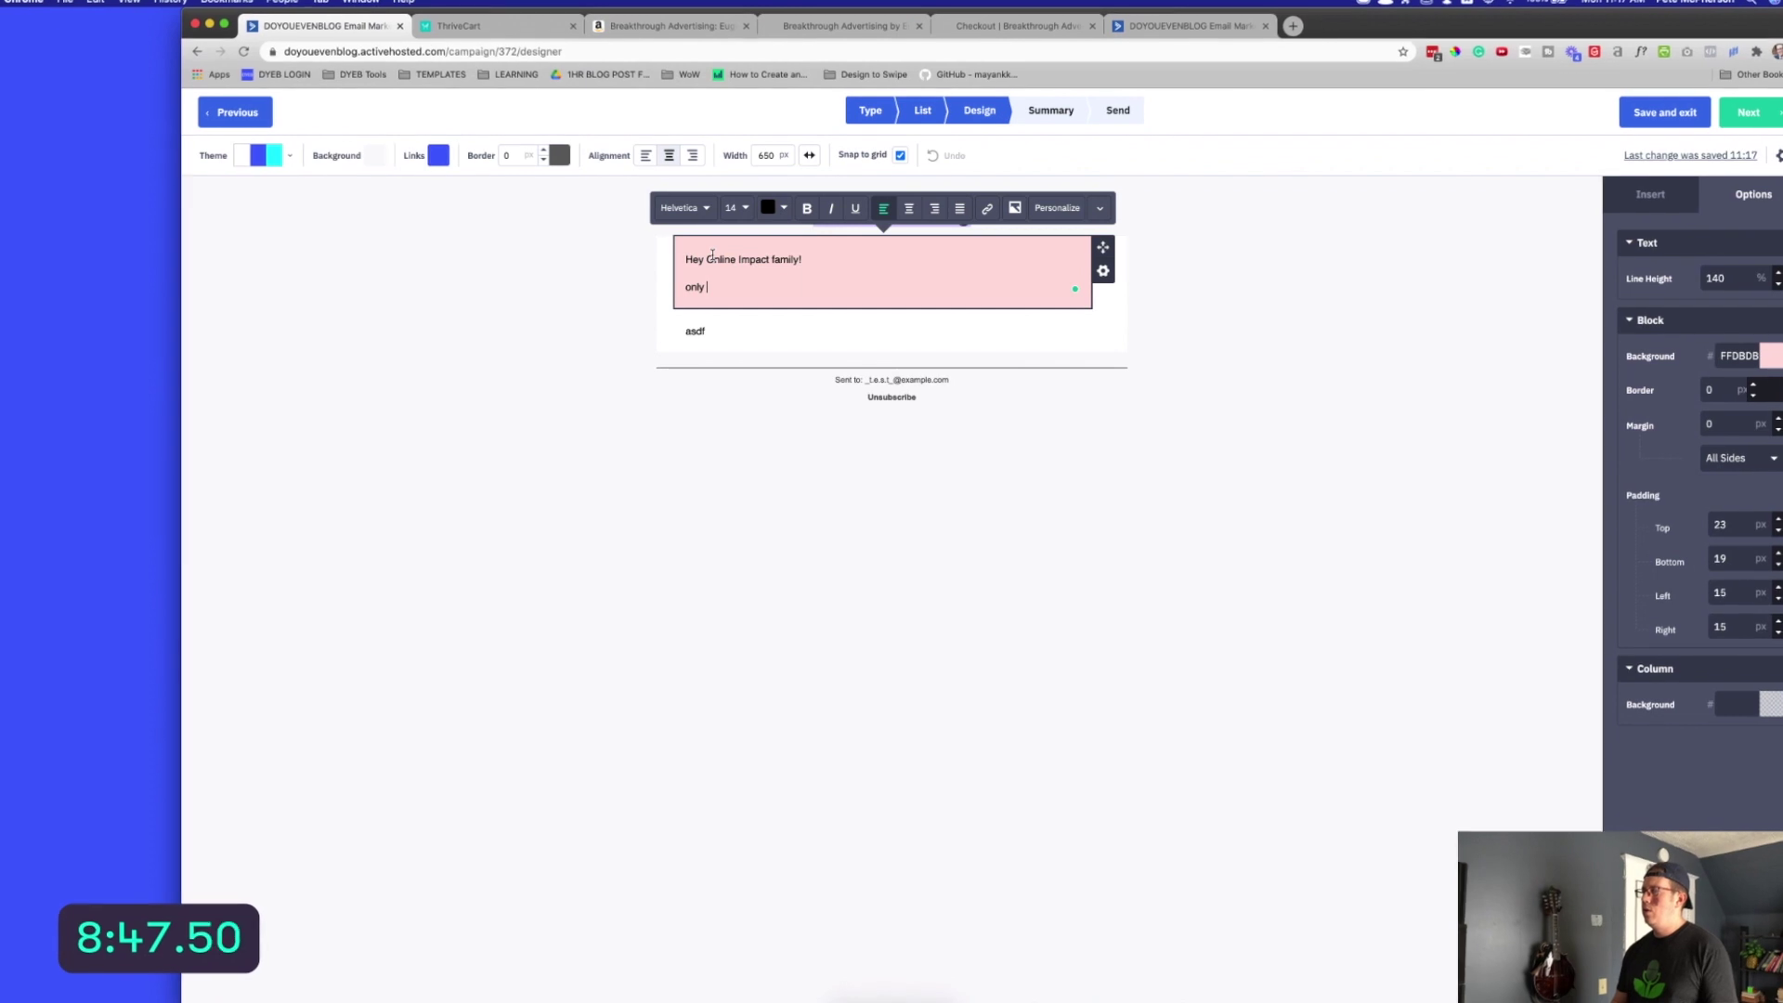
text(e this part of the email)
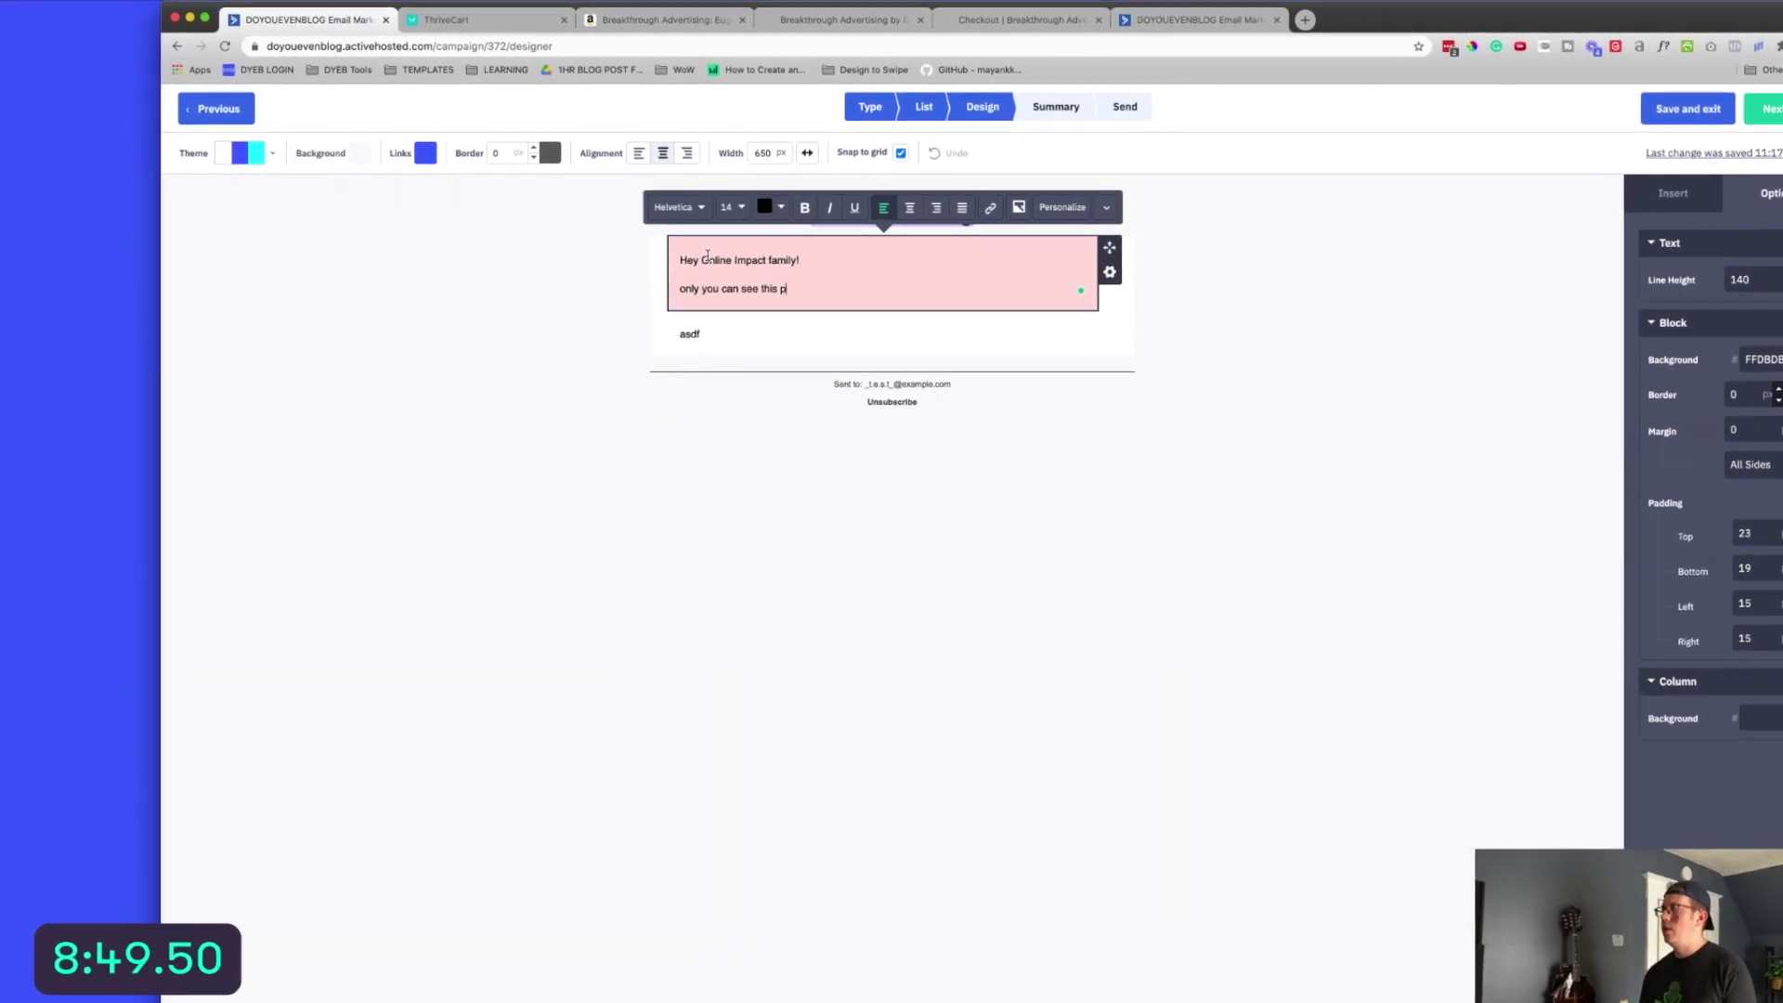
text( :))
Add the paragraph "You do NOT need to buy this stuff below--you'll get in for FREE cuz you're an OI member, and just awesome like that."
key(Return)
text(You do NOT need to b)
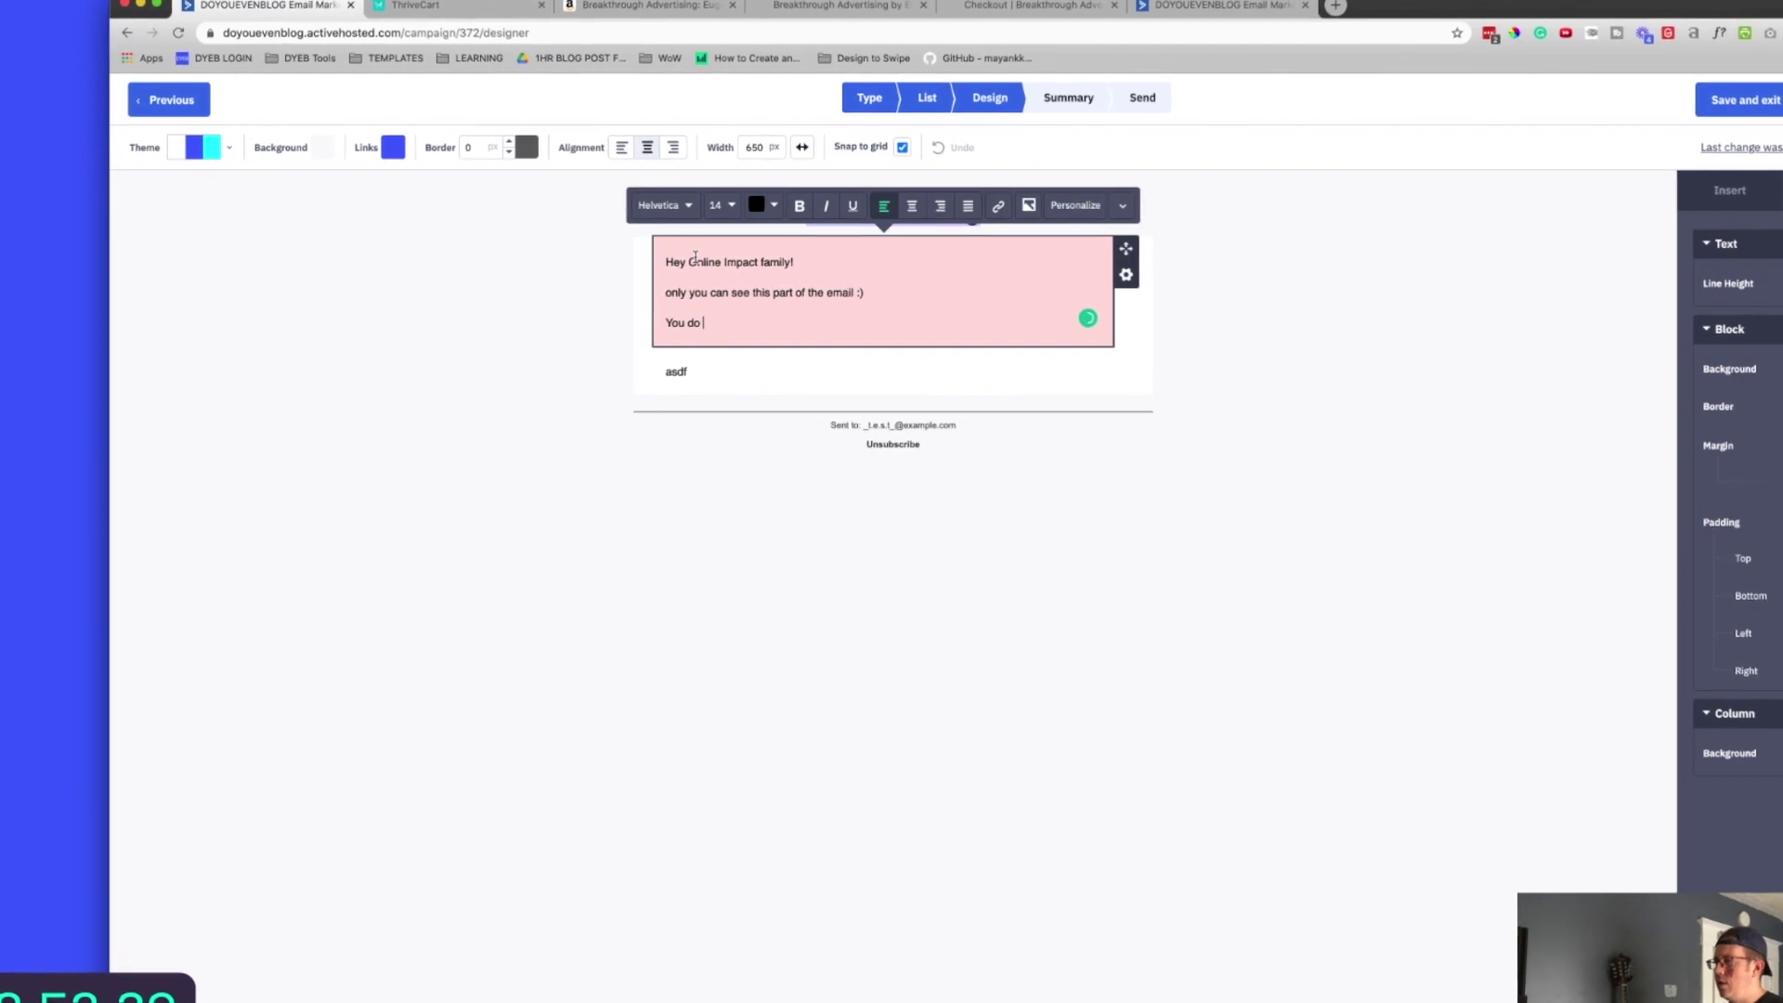
text(uy this stuff belo)
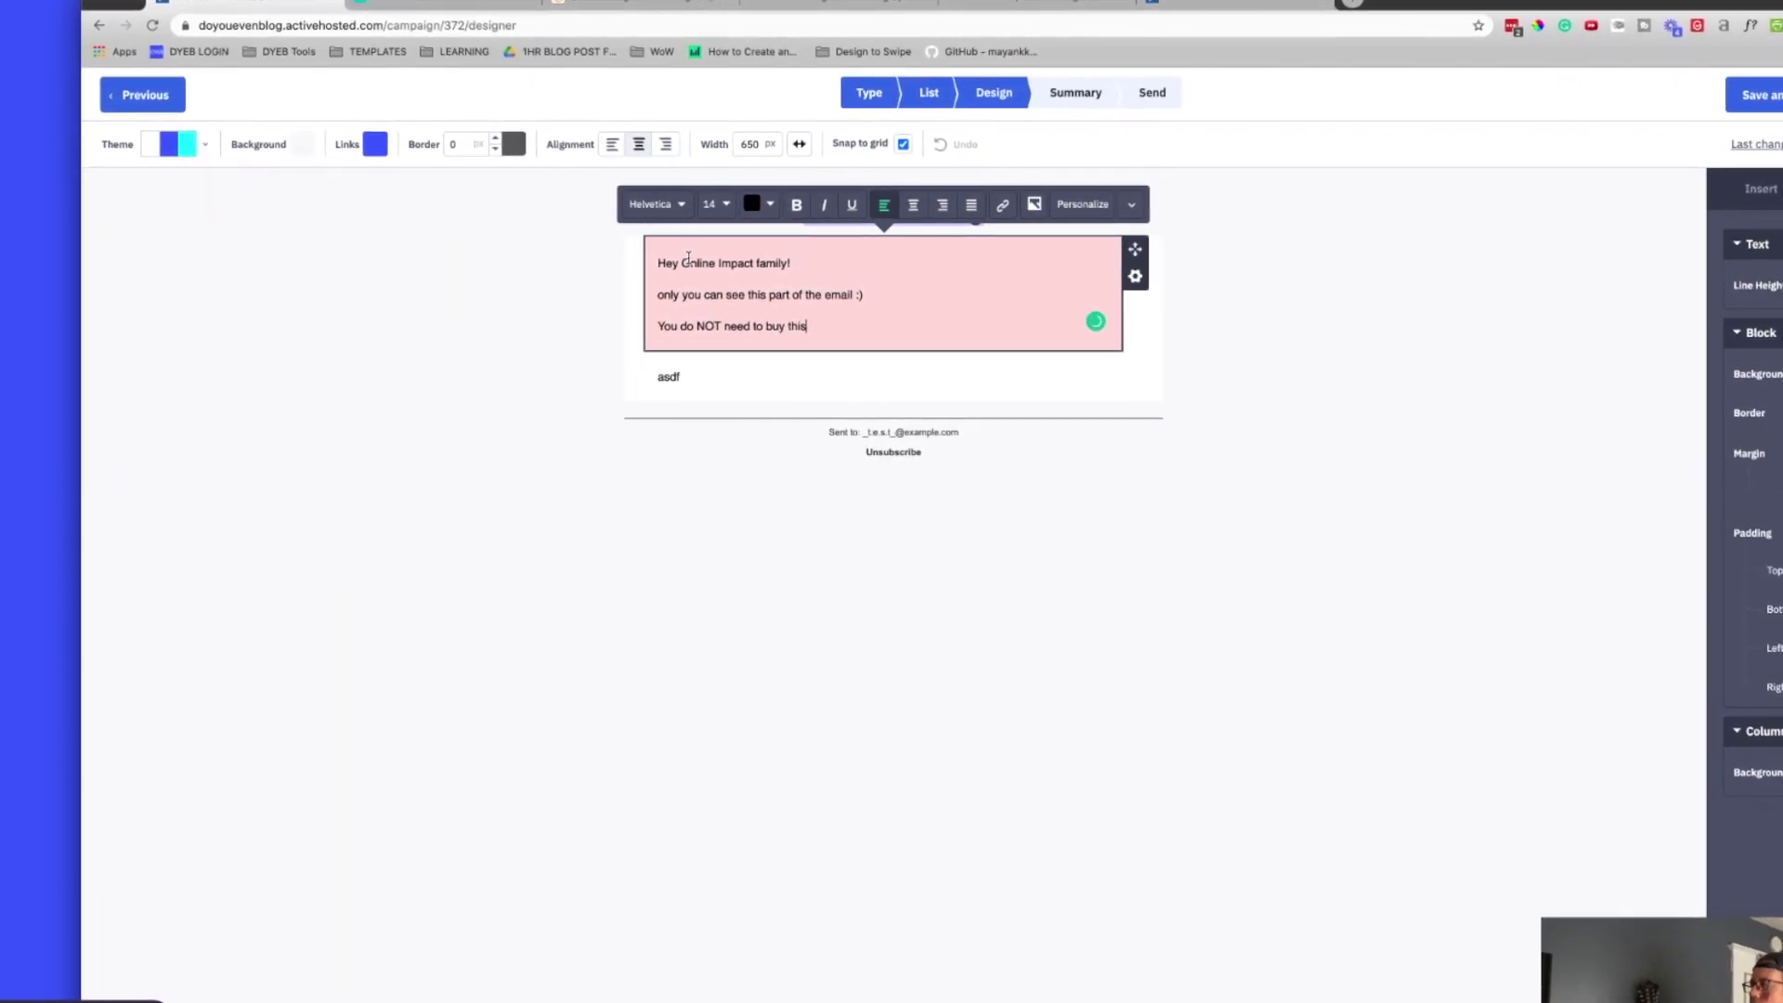
text(w--you'll g)
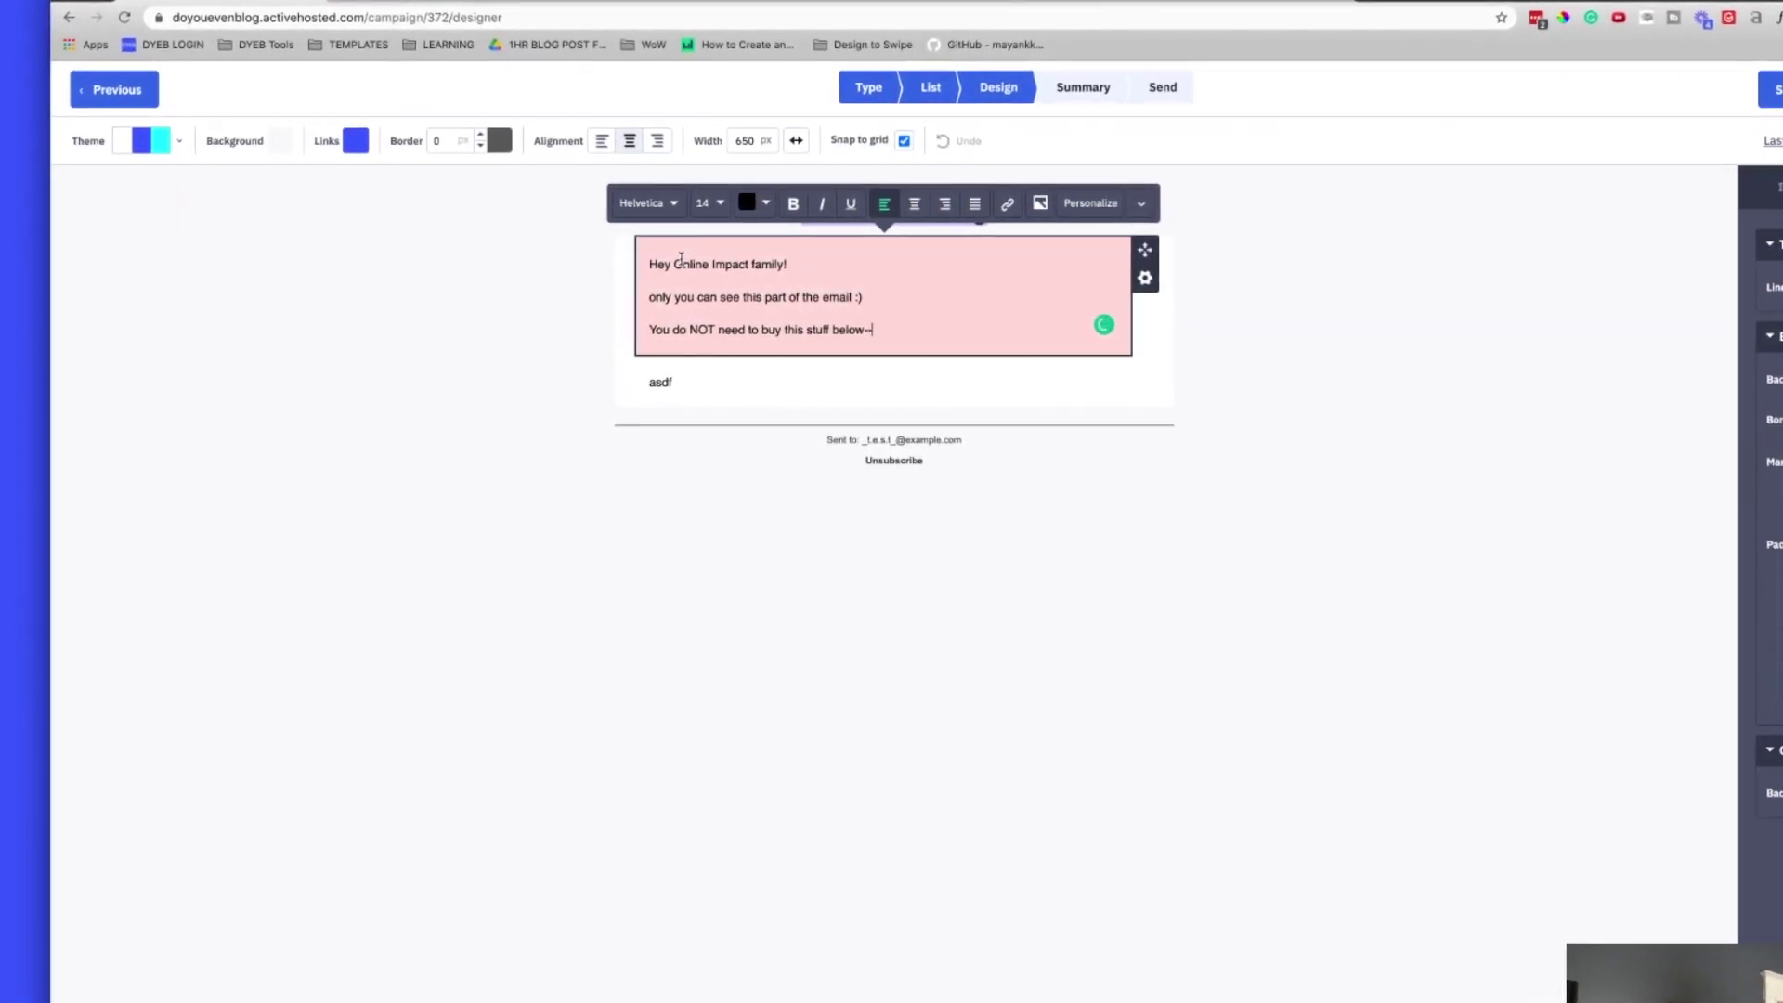
text(et in for FREE cuz you're an OI member, and just)
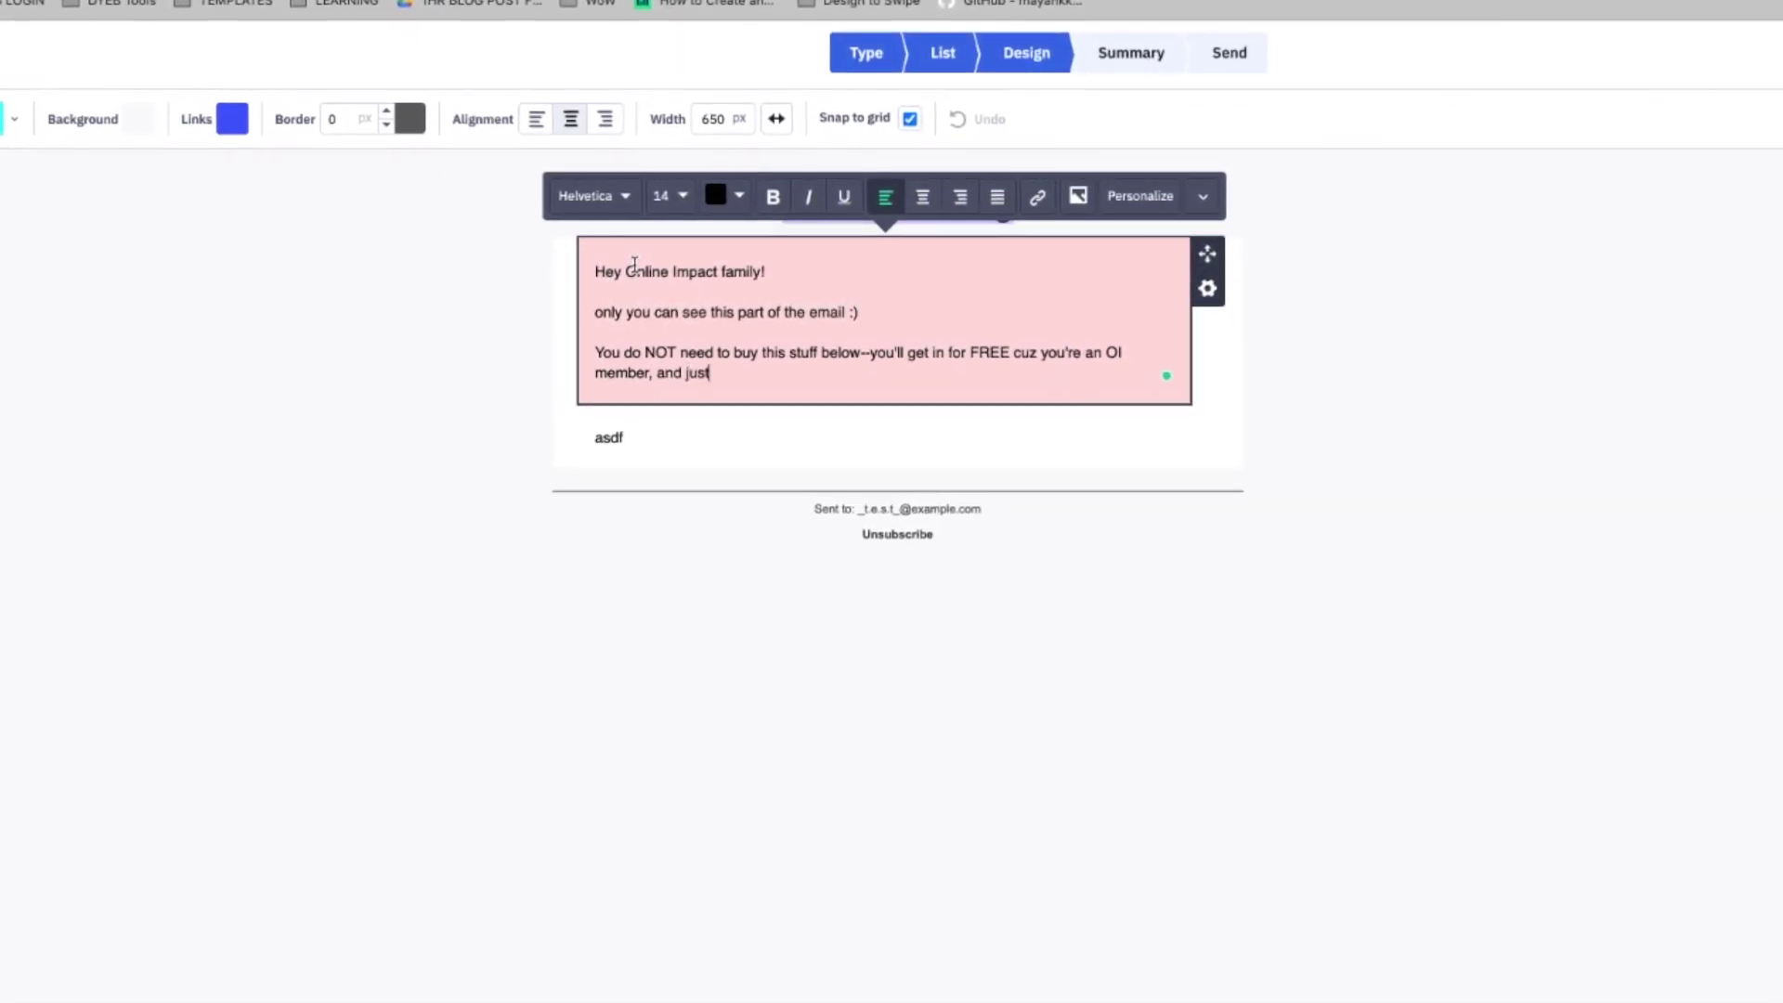
key(BackSpace)
key(BackSpace)
key(BackSpace)
text(wesome like tha)
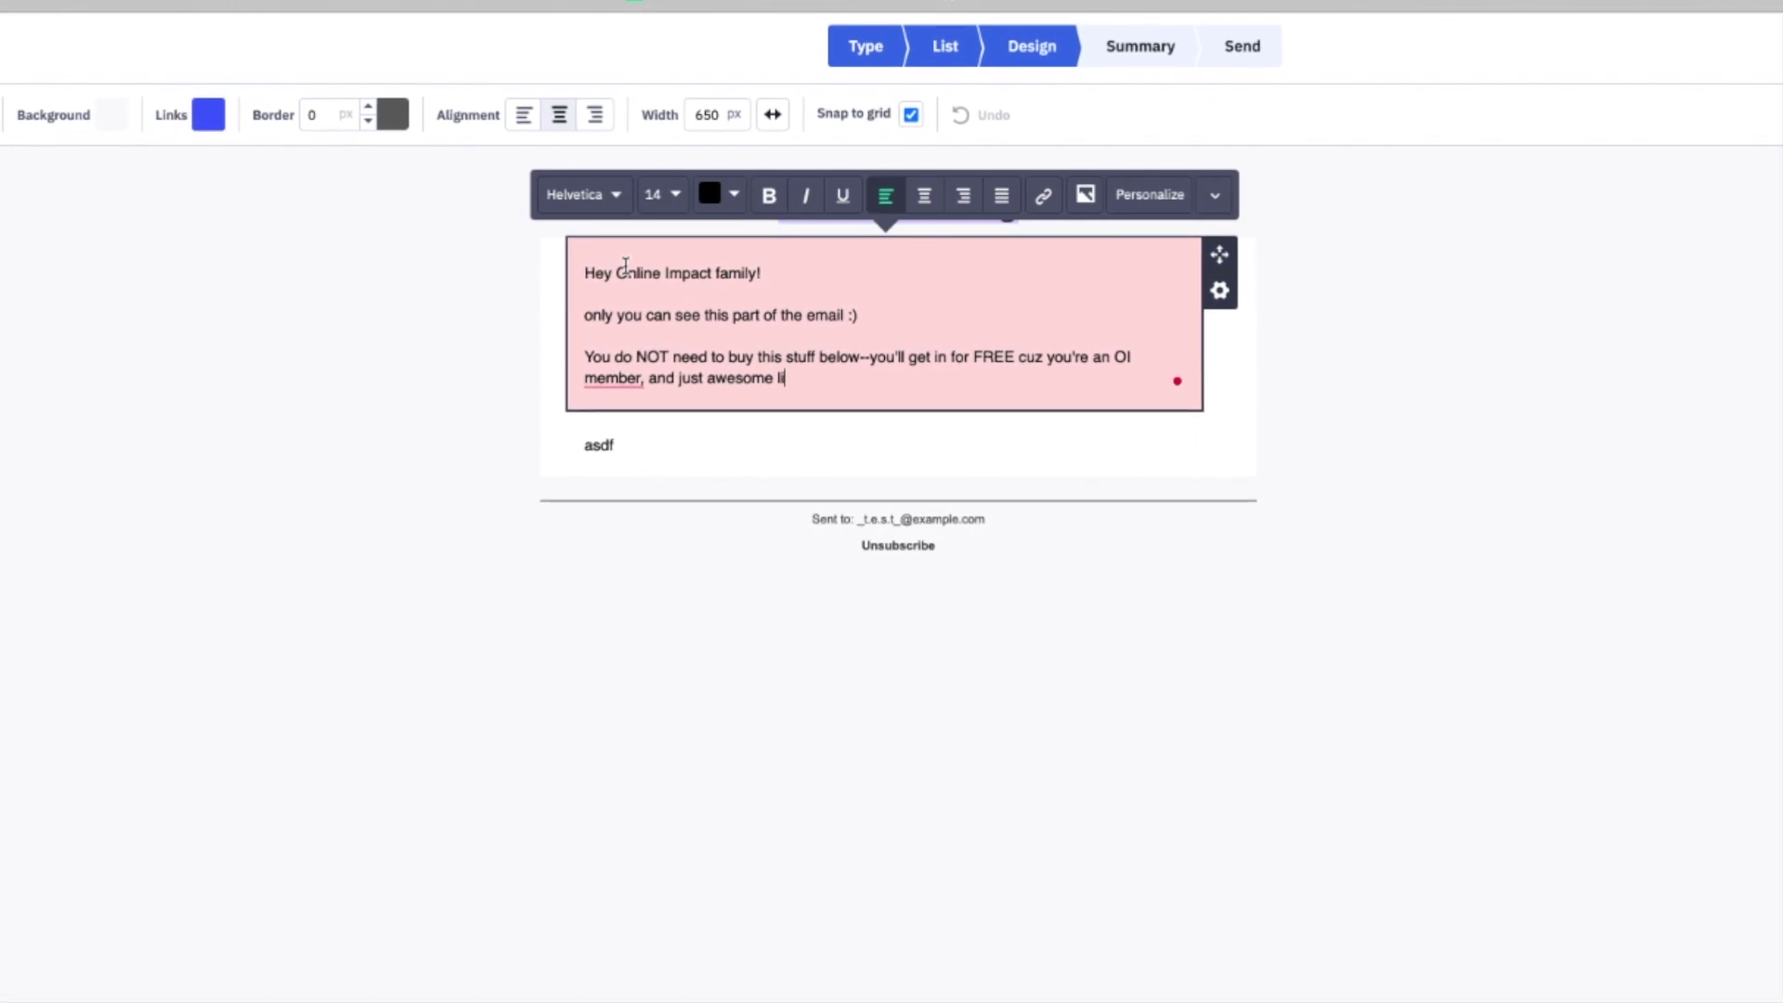
text(t.)
End the pink block with a separate "<3" line and capitalize "Only" at the start of its second paragraph
key(Return)
key(Return)
text(<3)
double_click(595, 316)
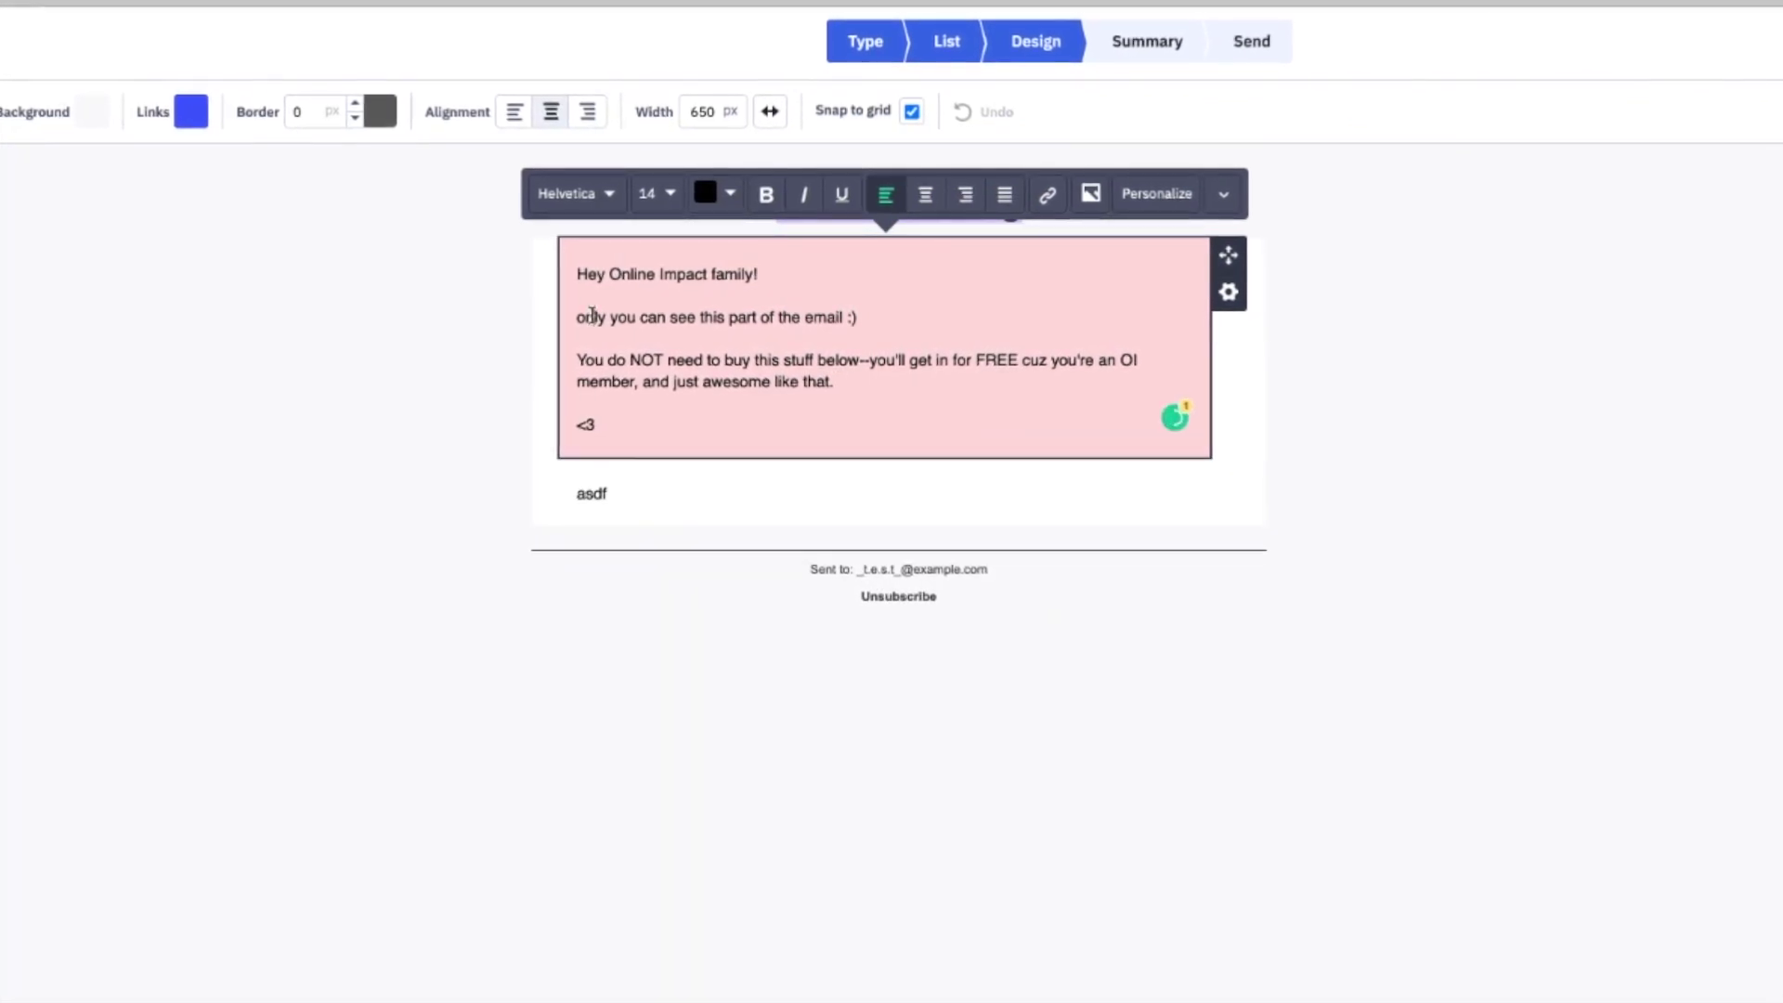
text(Only)
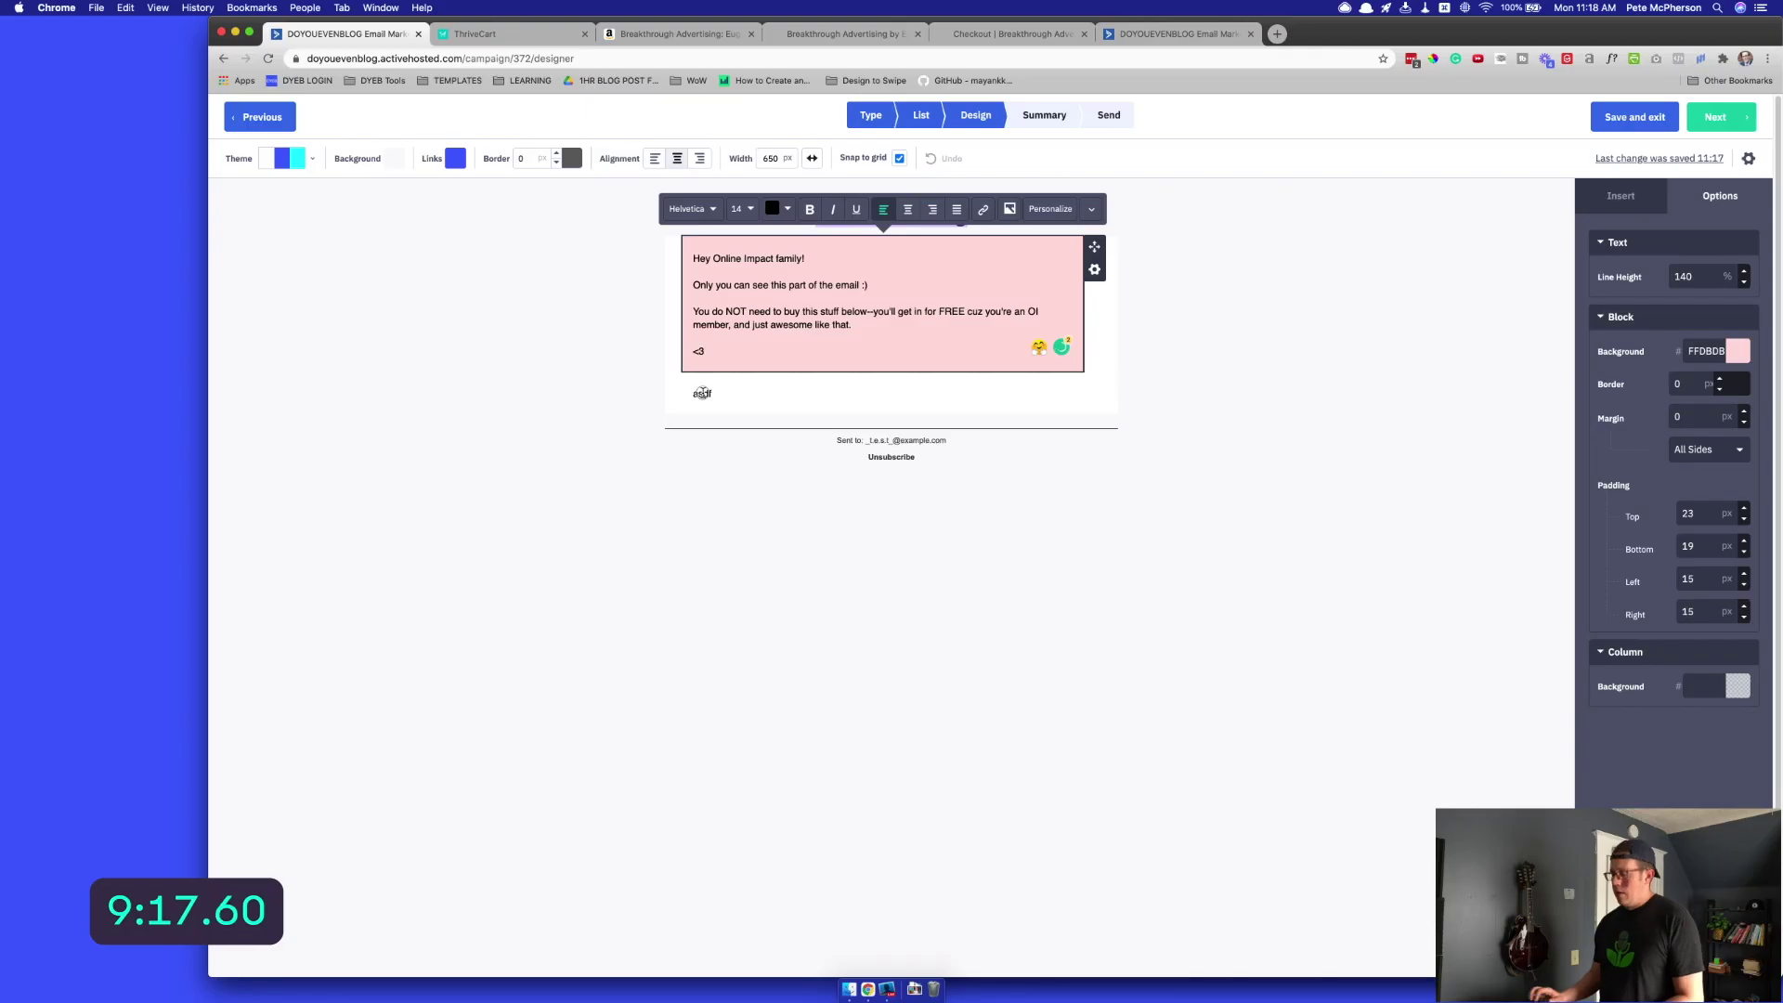
Replace the second block's text with "This email was TOTALLY sent on a whim--but thought some of you might REALLY benefit from this..."
double_click(594, 506)
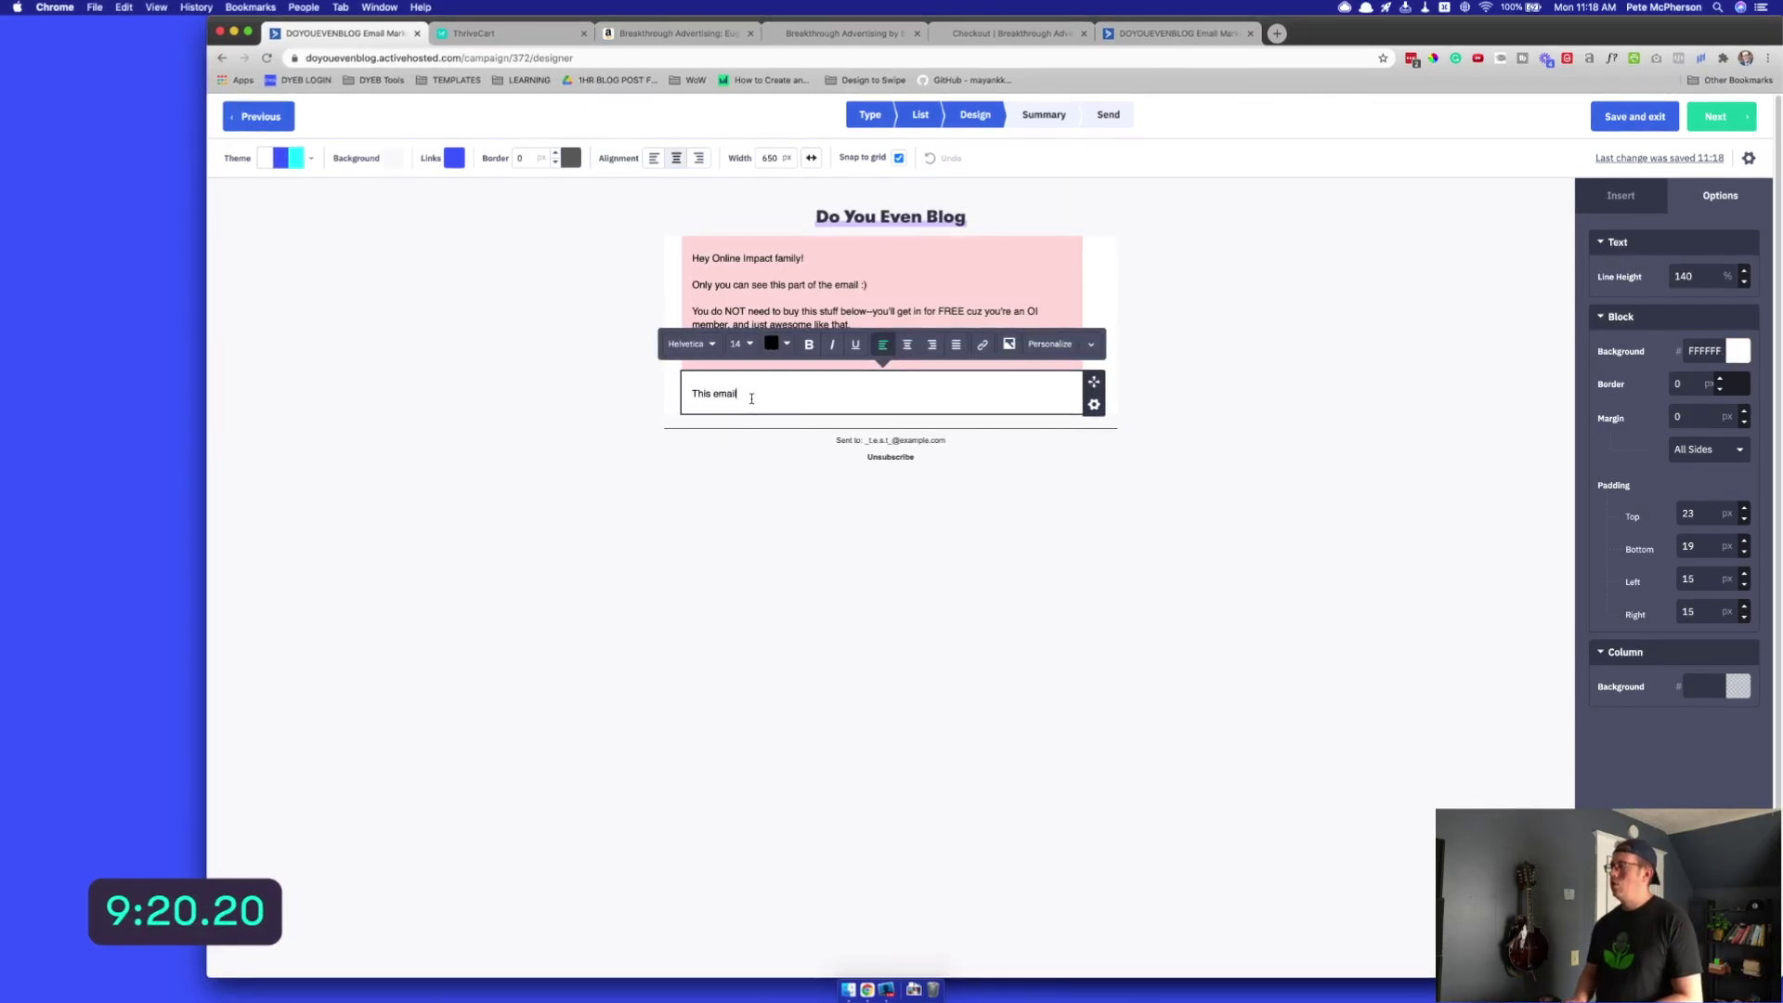
text(This email was TOTALLY sent on a whim)
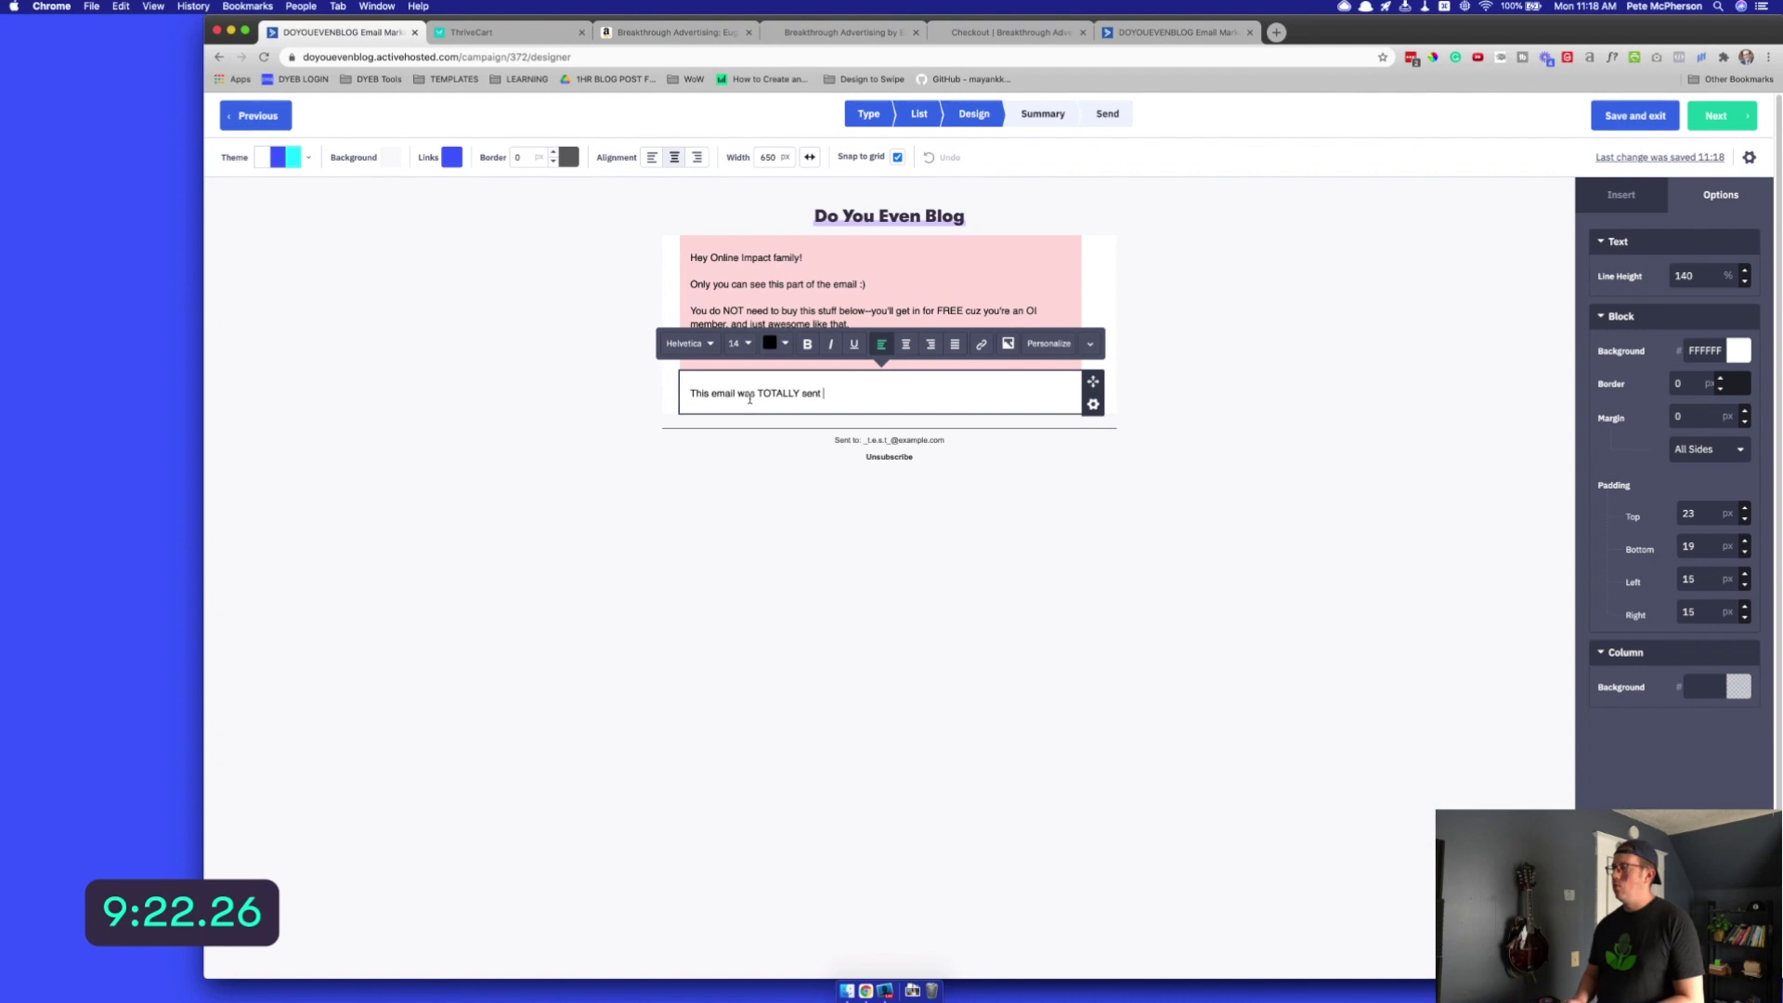
text(--but t)
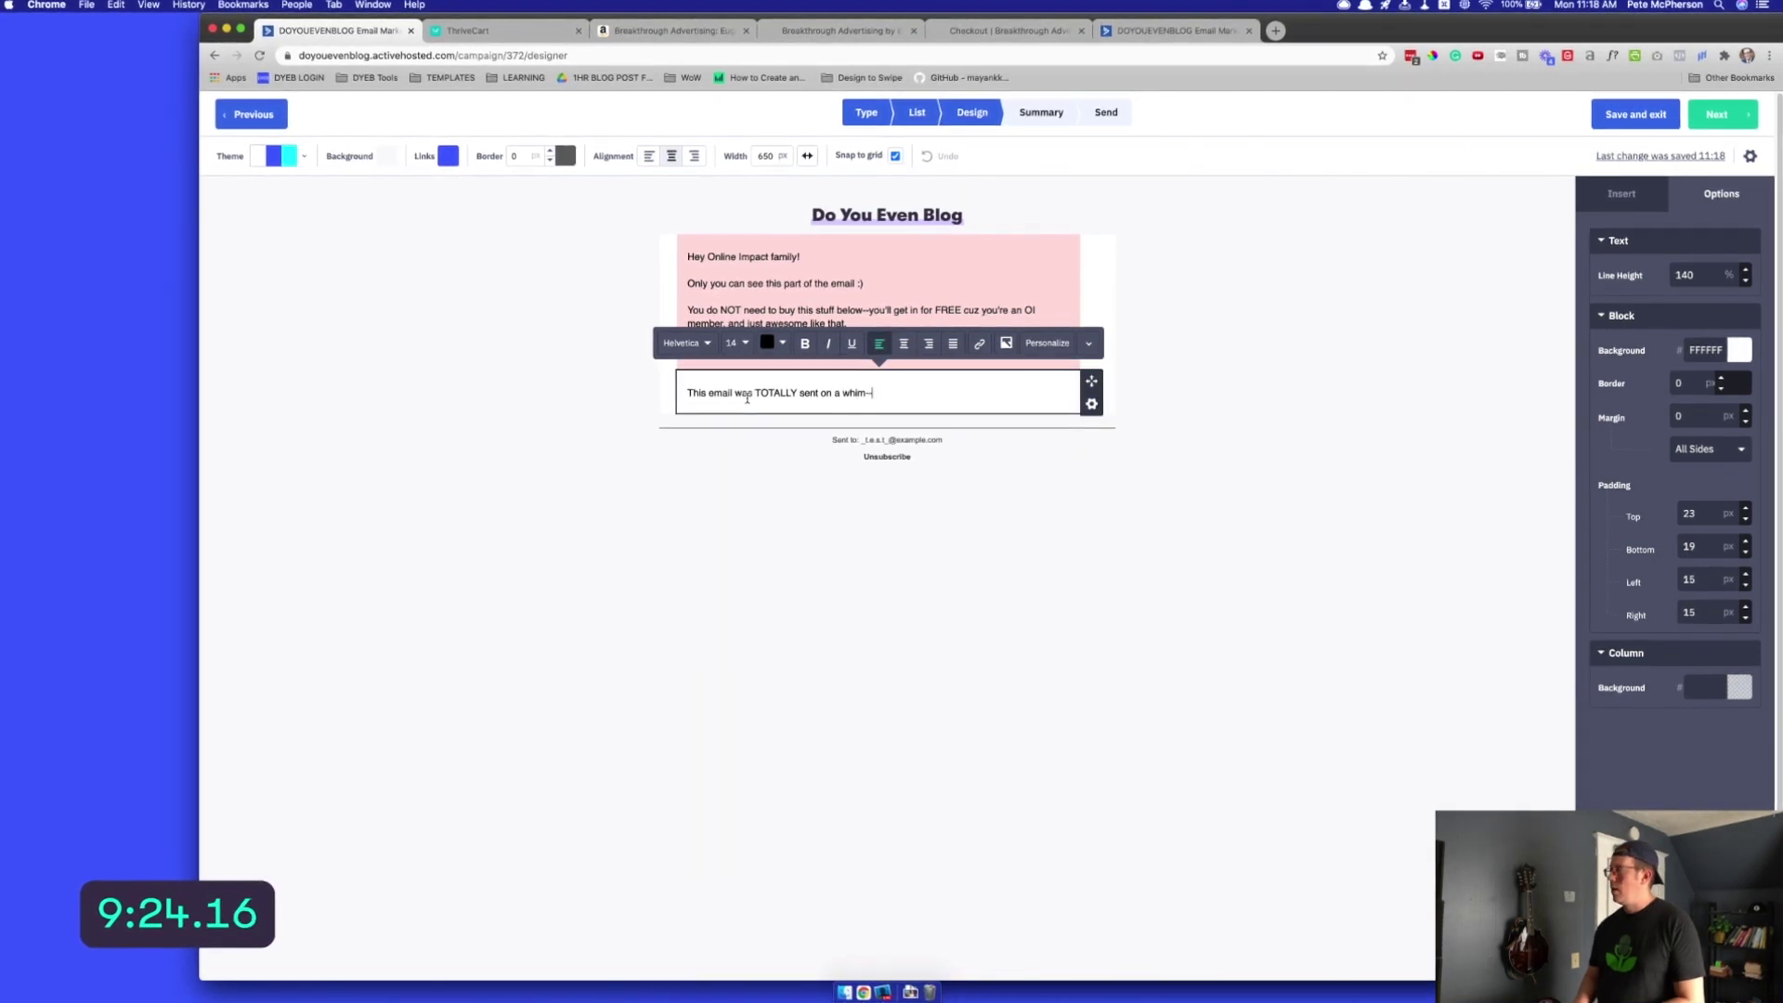
text(hought some of you )
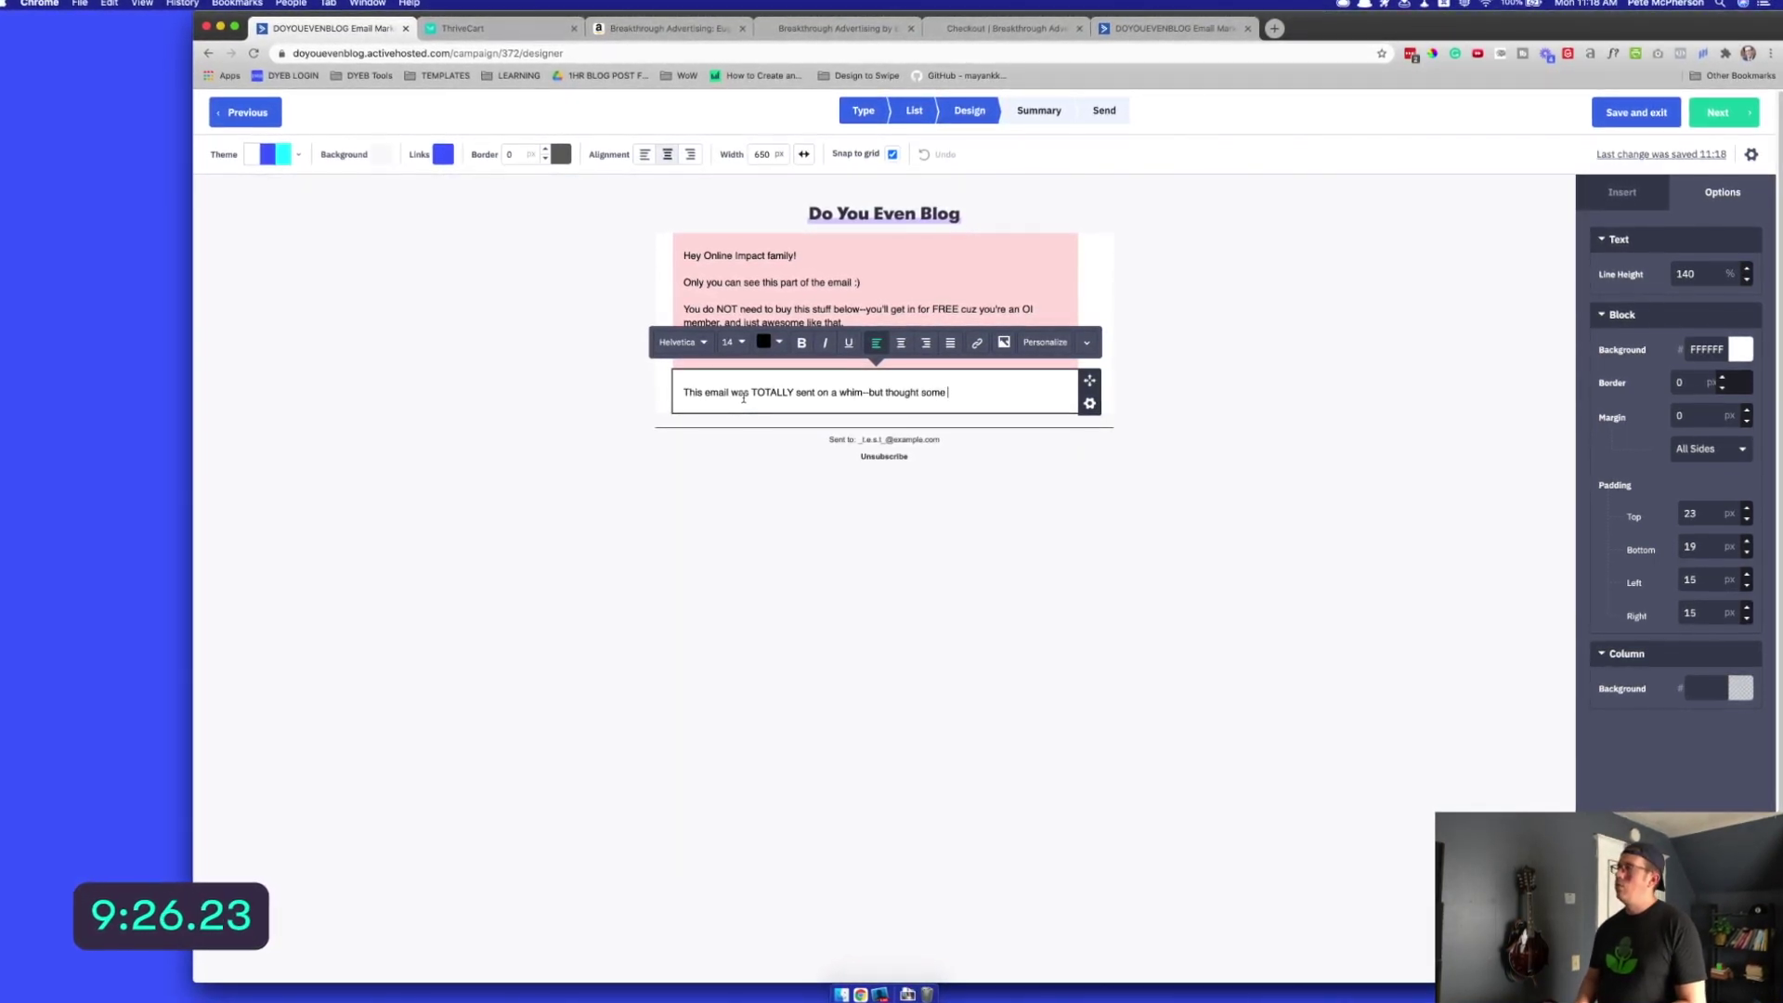
text(might REALLY bene)
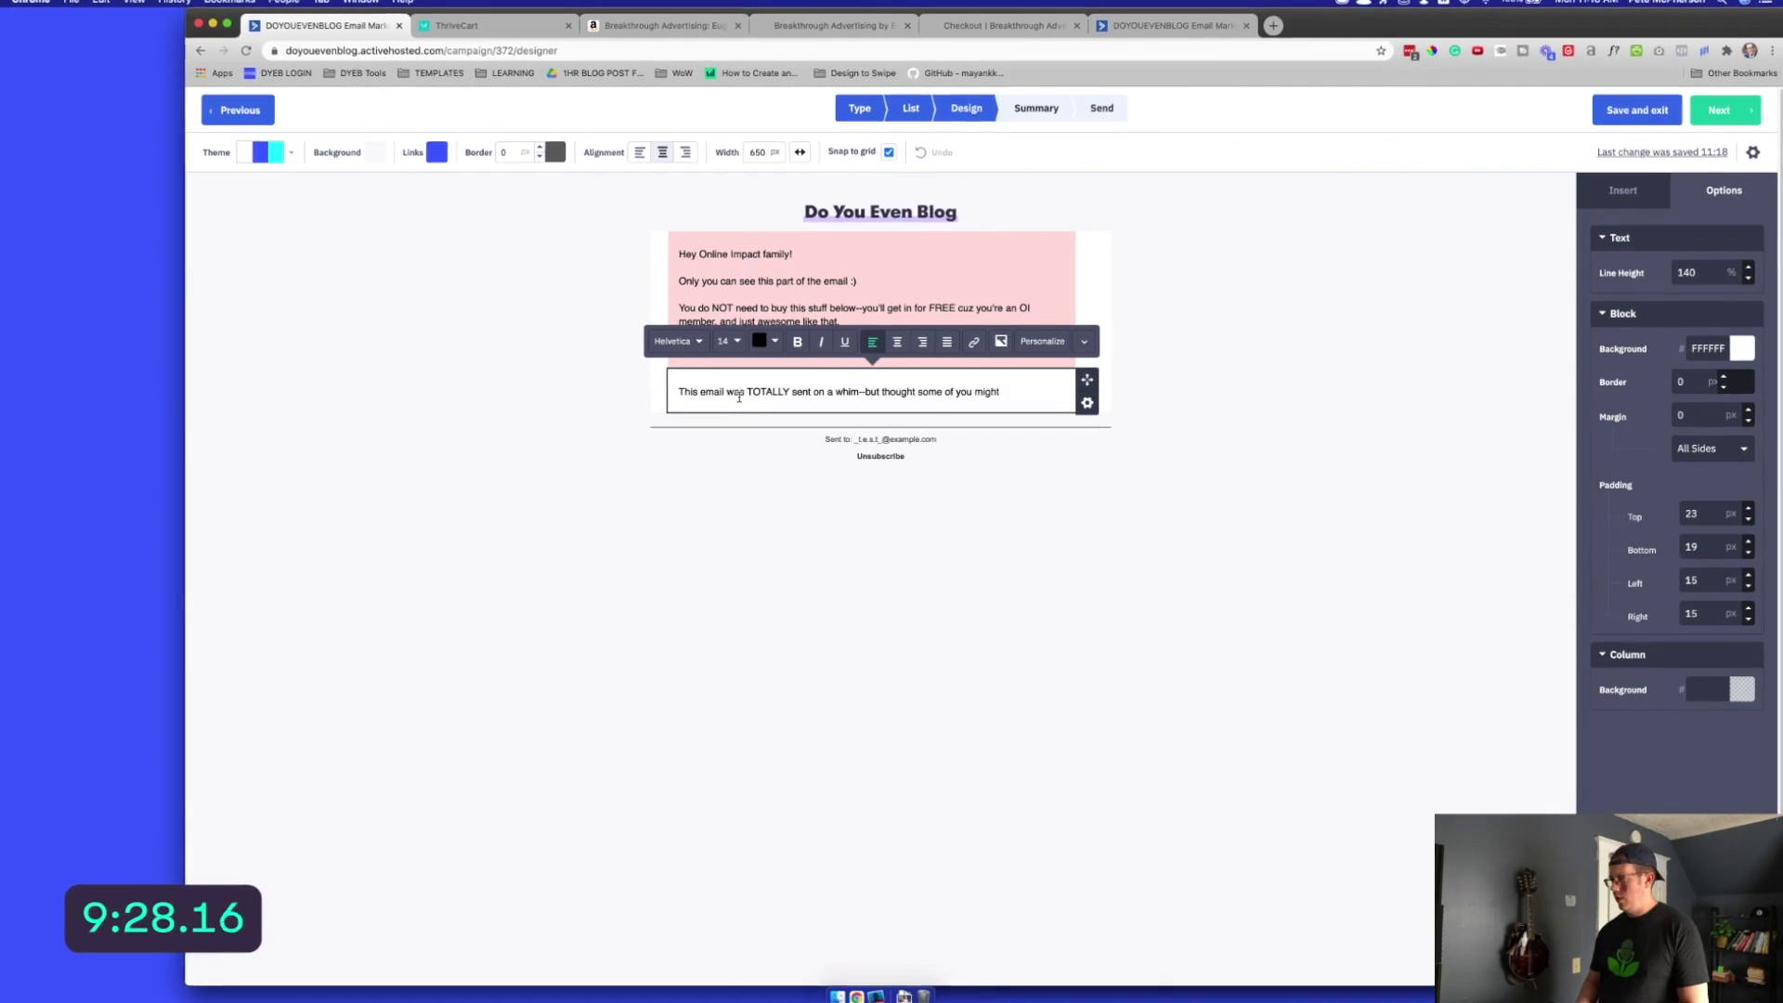
text(fit from this...)
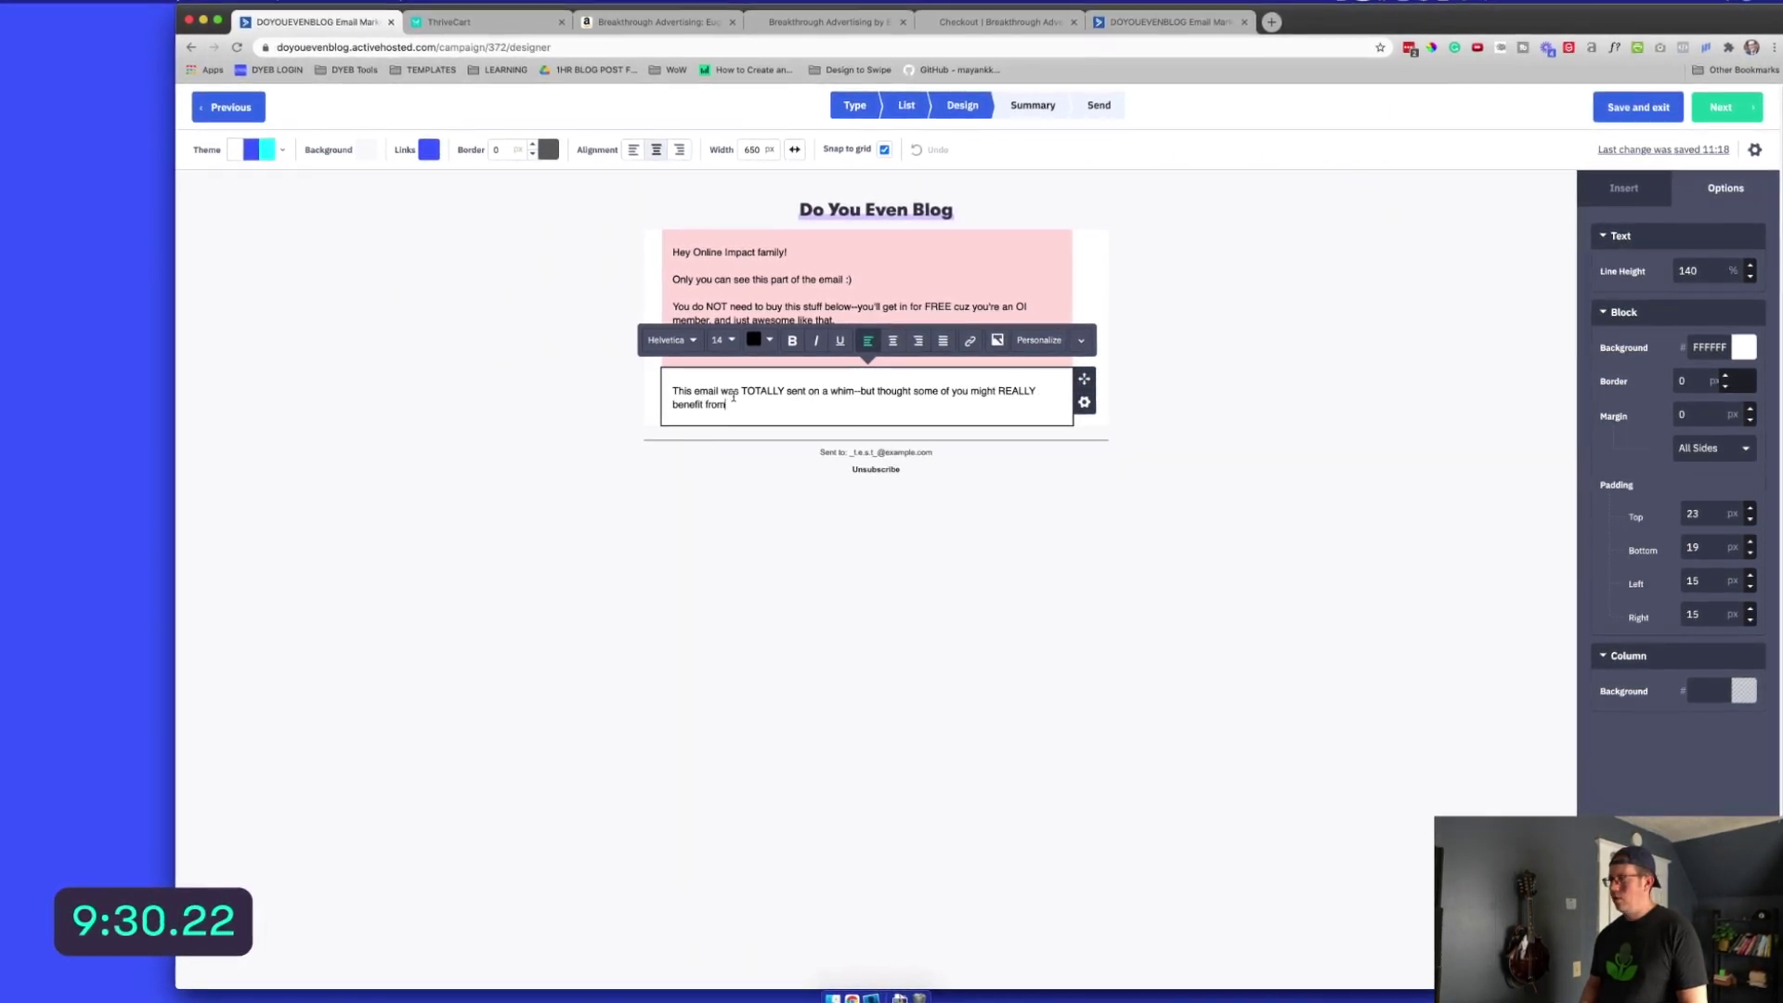
Start a new paragraph with "There's a book called Breakthrough Advertising by Eugene Schwartz" and briefly view the book's sales page
key(Return)
key(Return)
text(There's a book called Breakthroug)
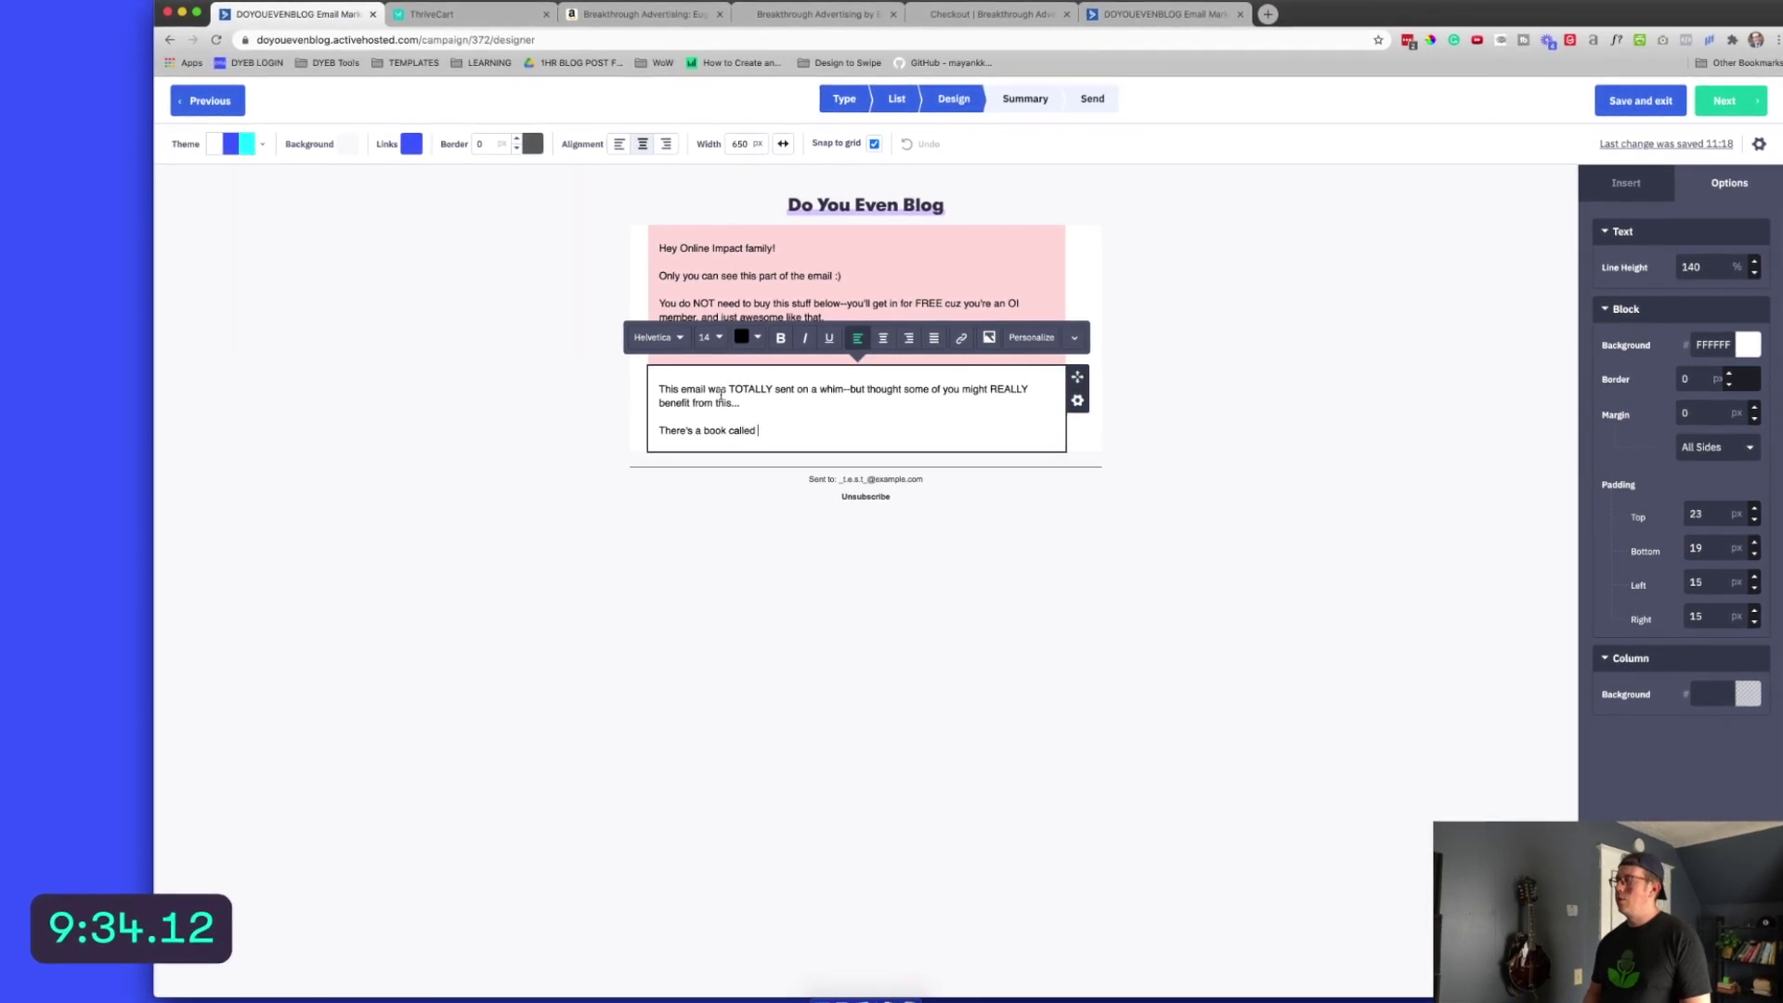
text(h Advertising by Eugene Schwartz)
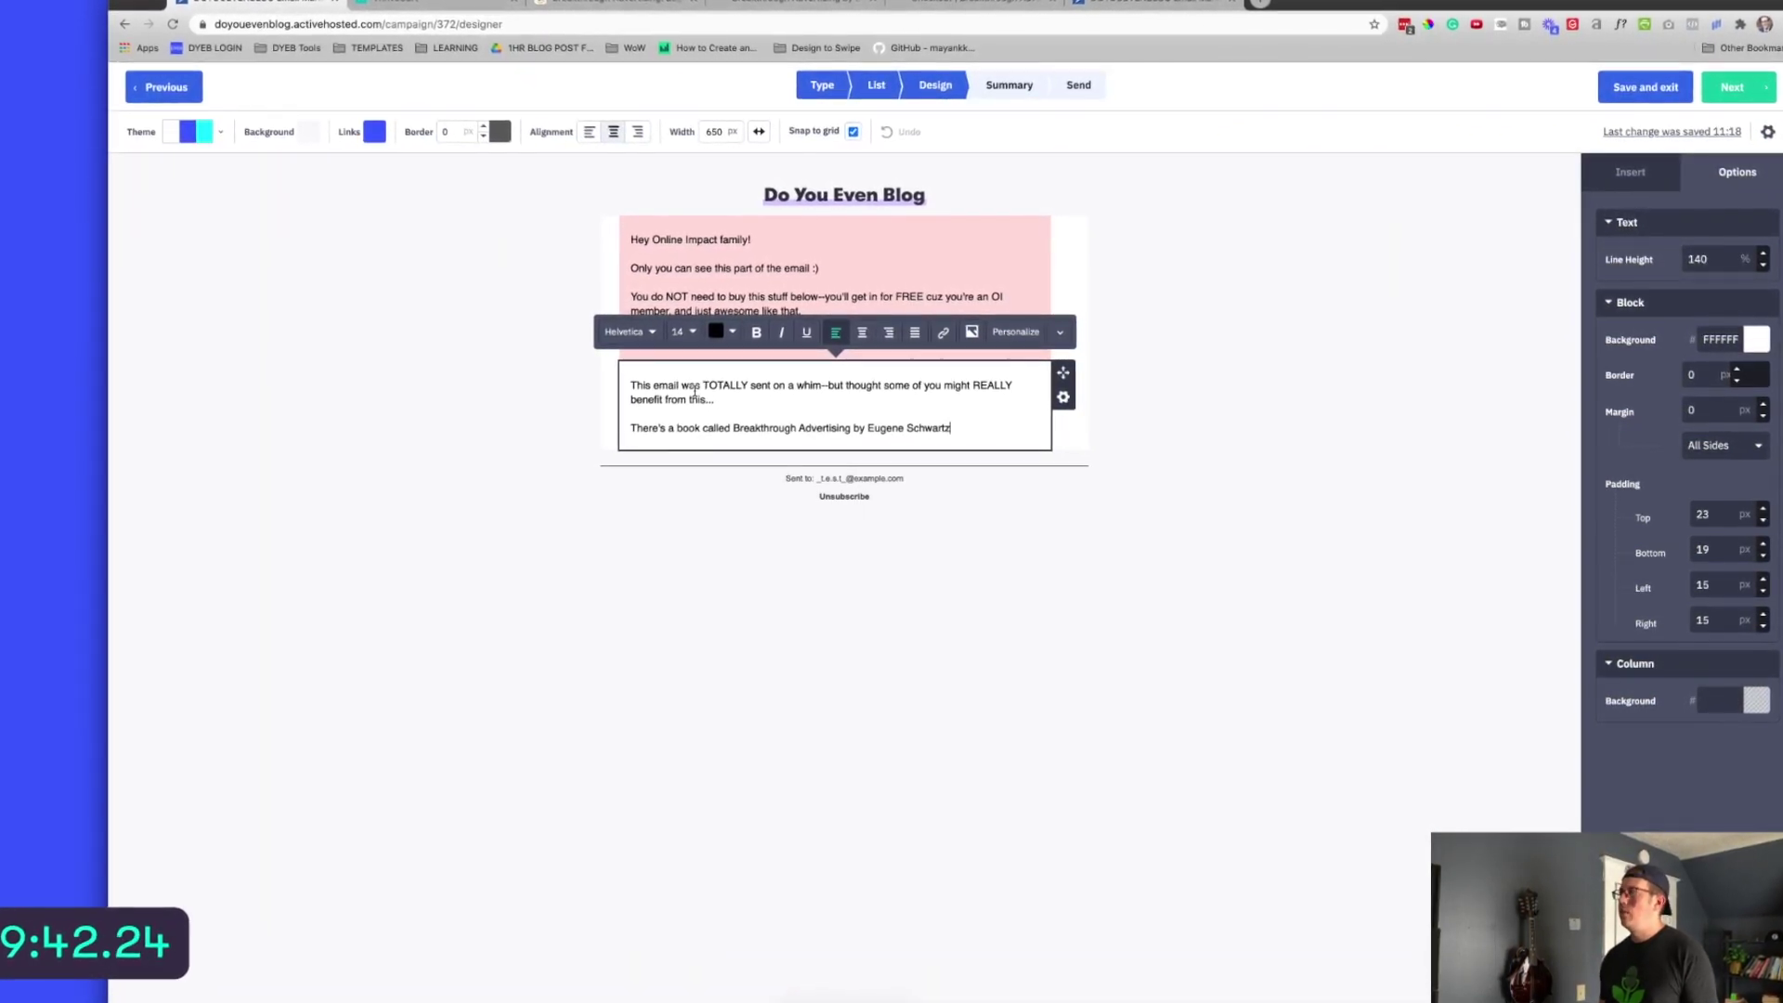
key(ctrl+Tab)
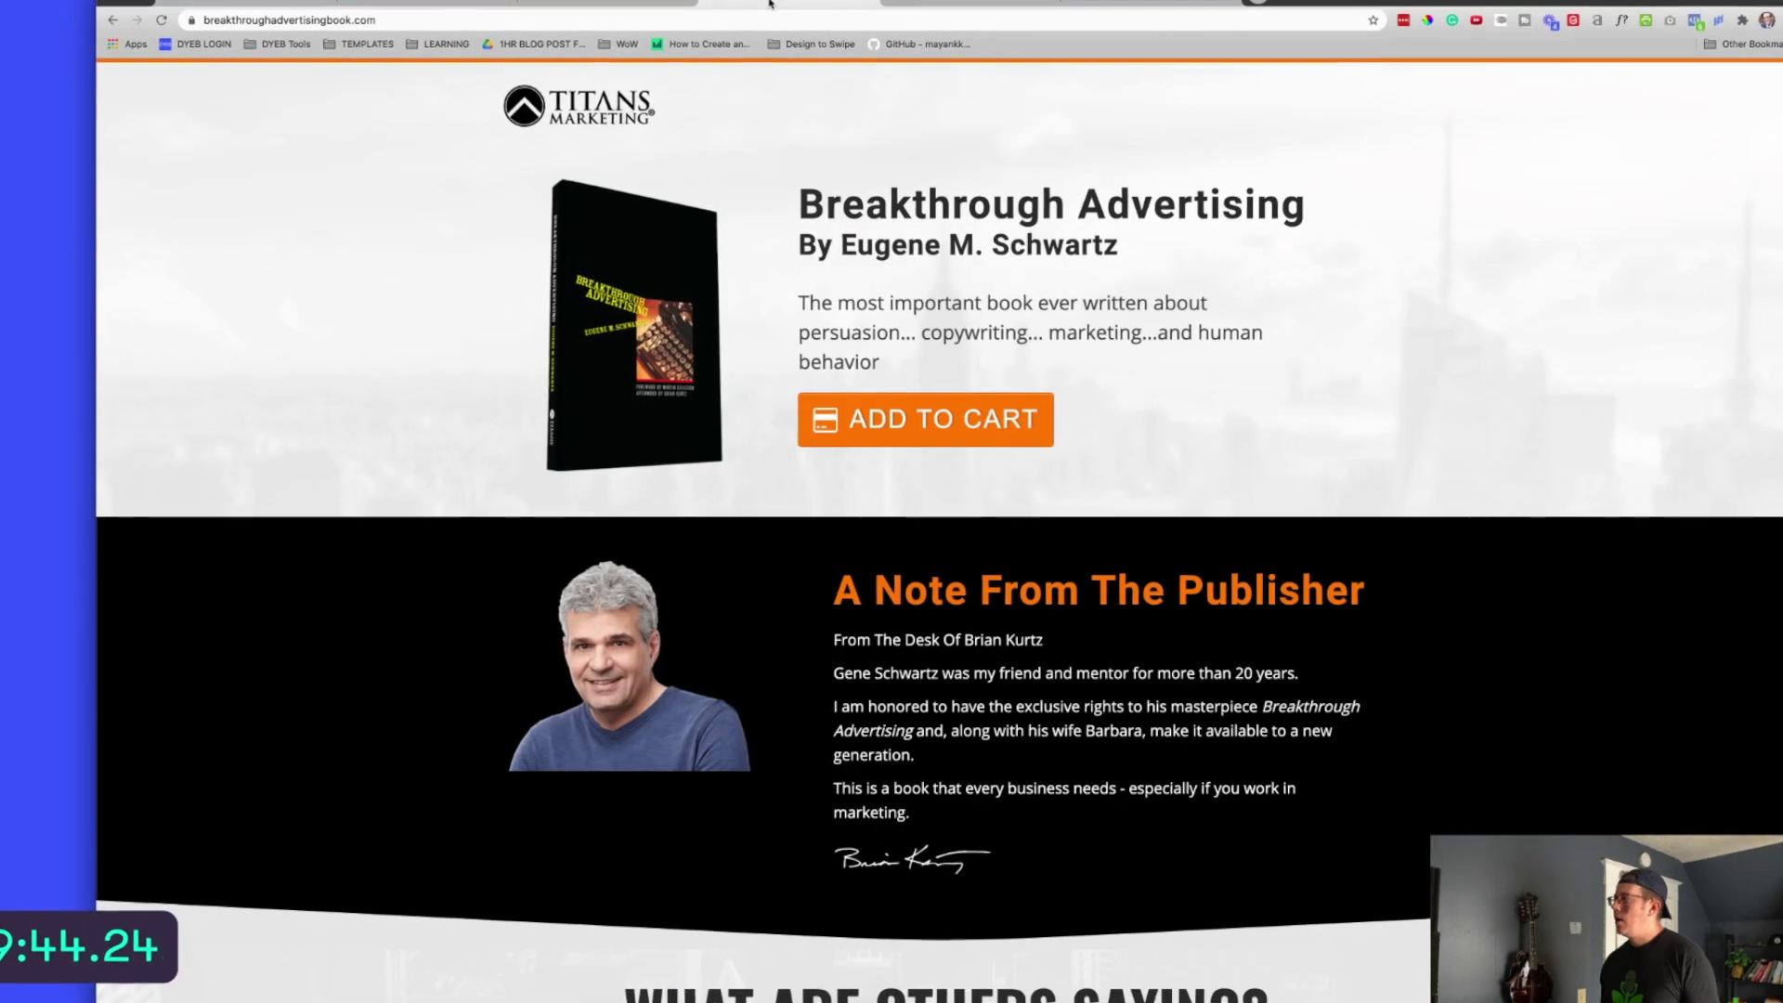
key(ctrl+shift+Tab)
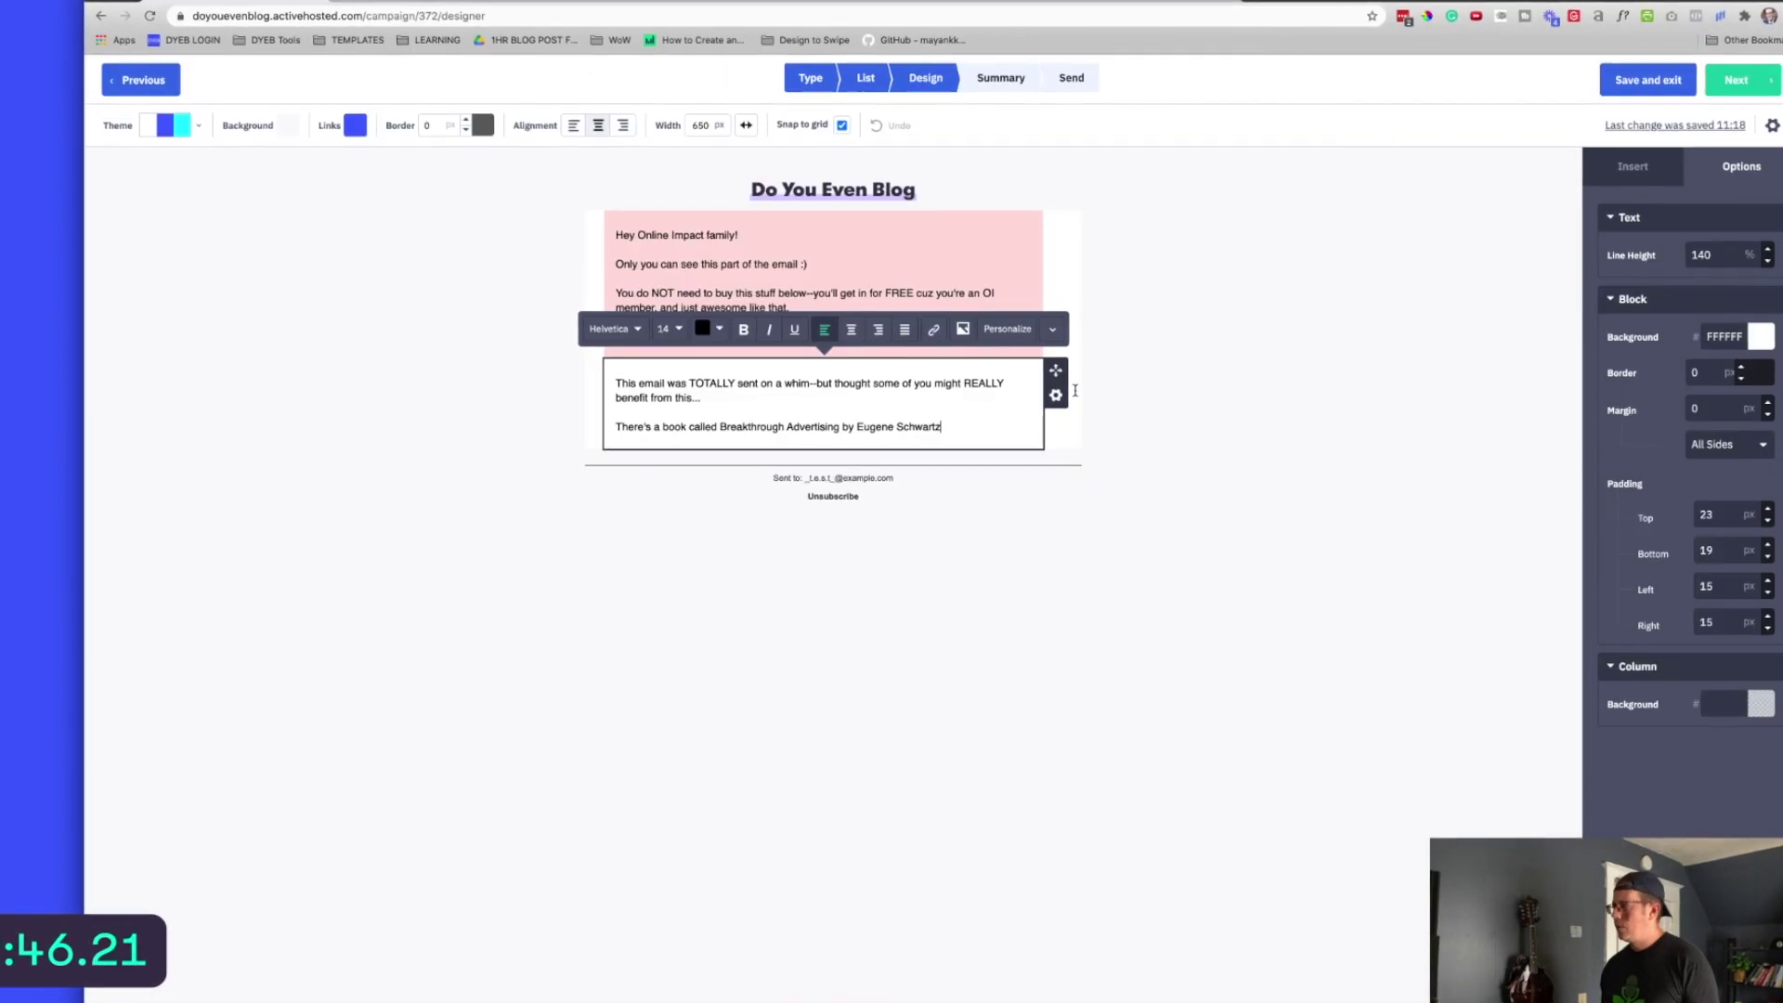
Finish the book sentence with "--and it's been talked about a TON on my podcast (apparently one of the best marketing/sales books ever written)."
text(--and it's been talked azbo)
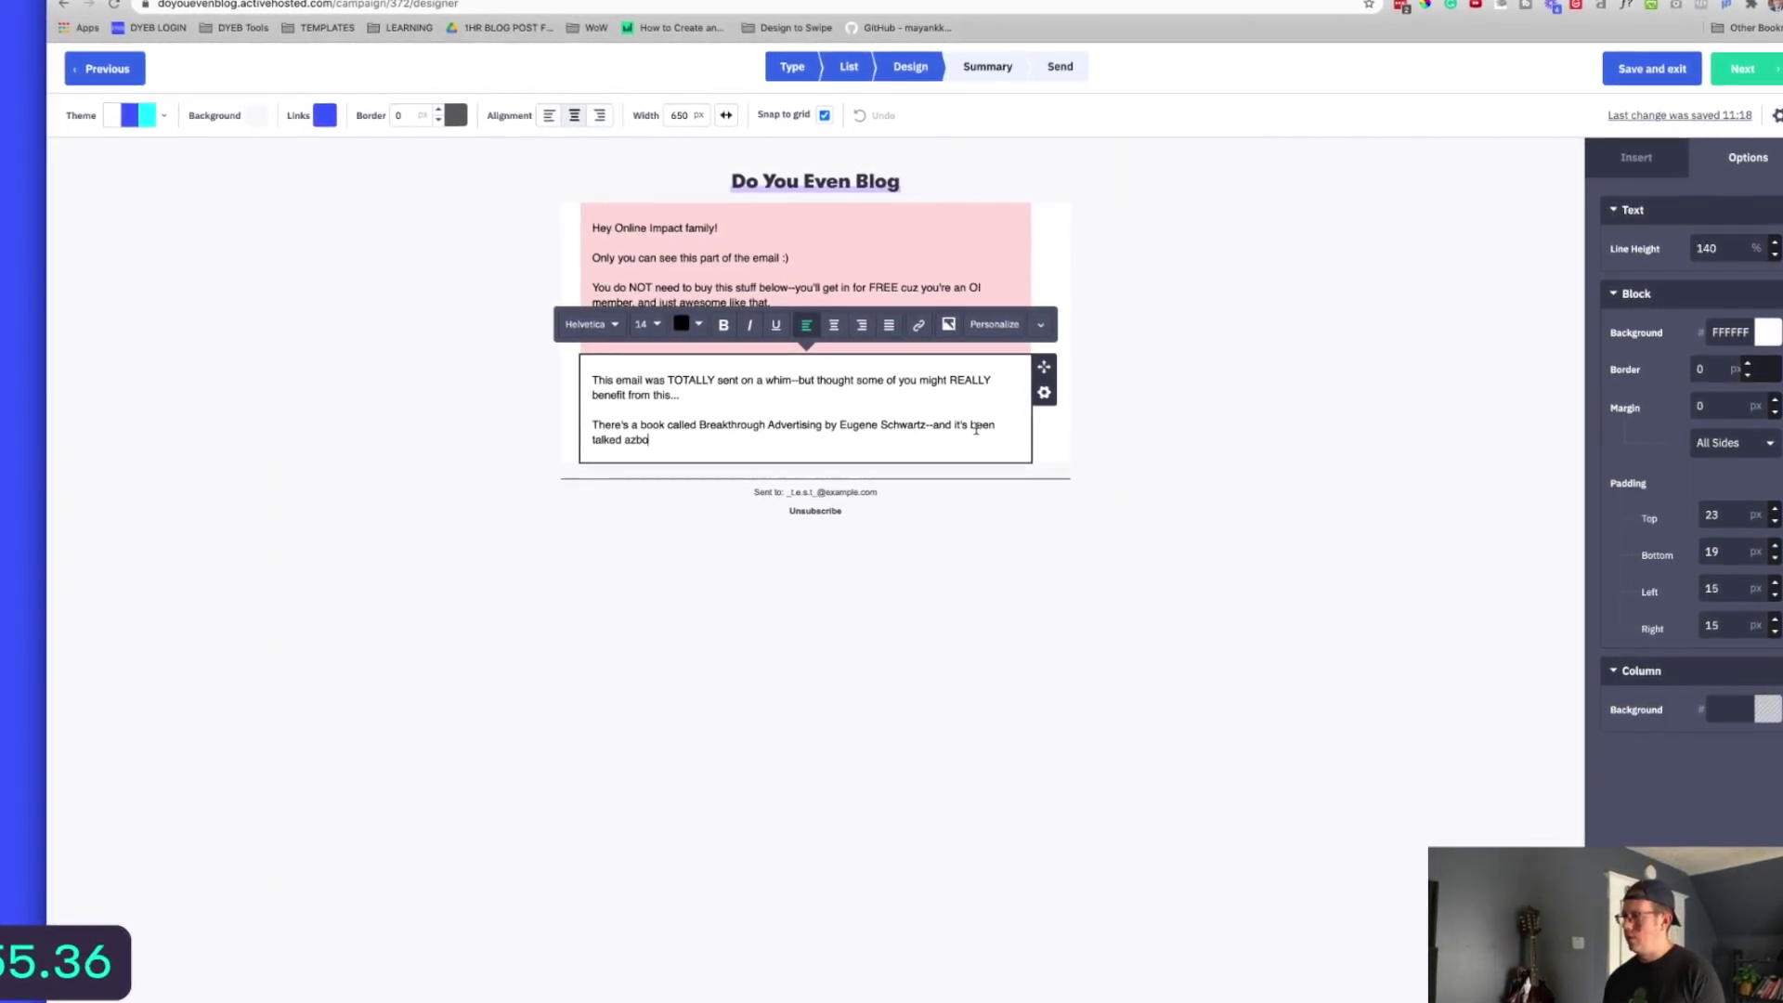
text(t a TON on m)
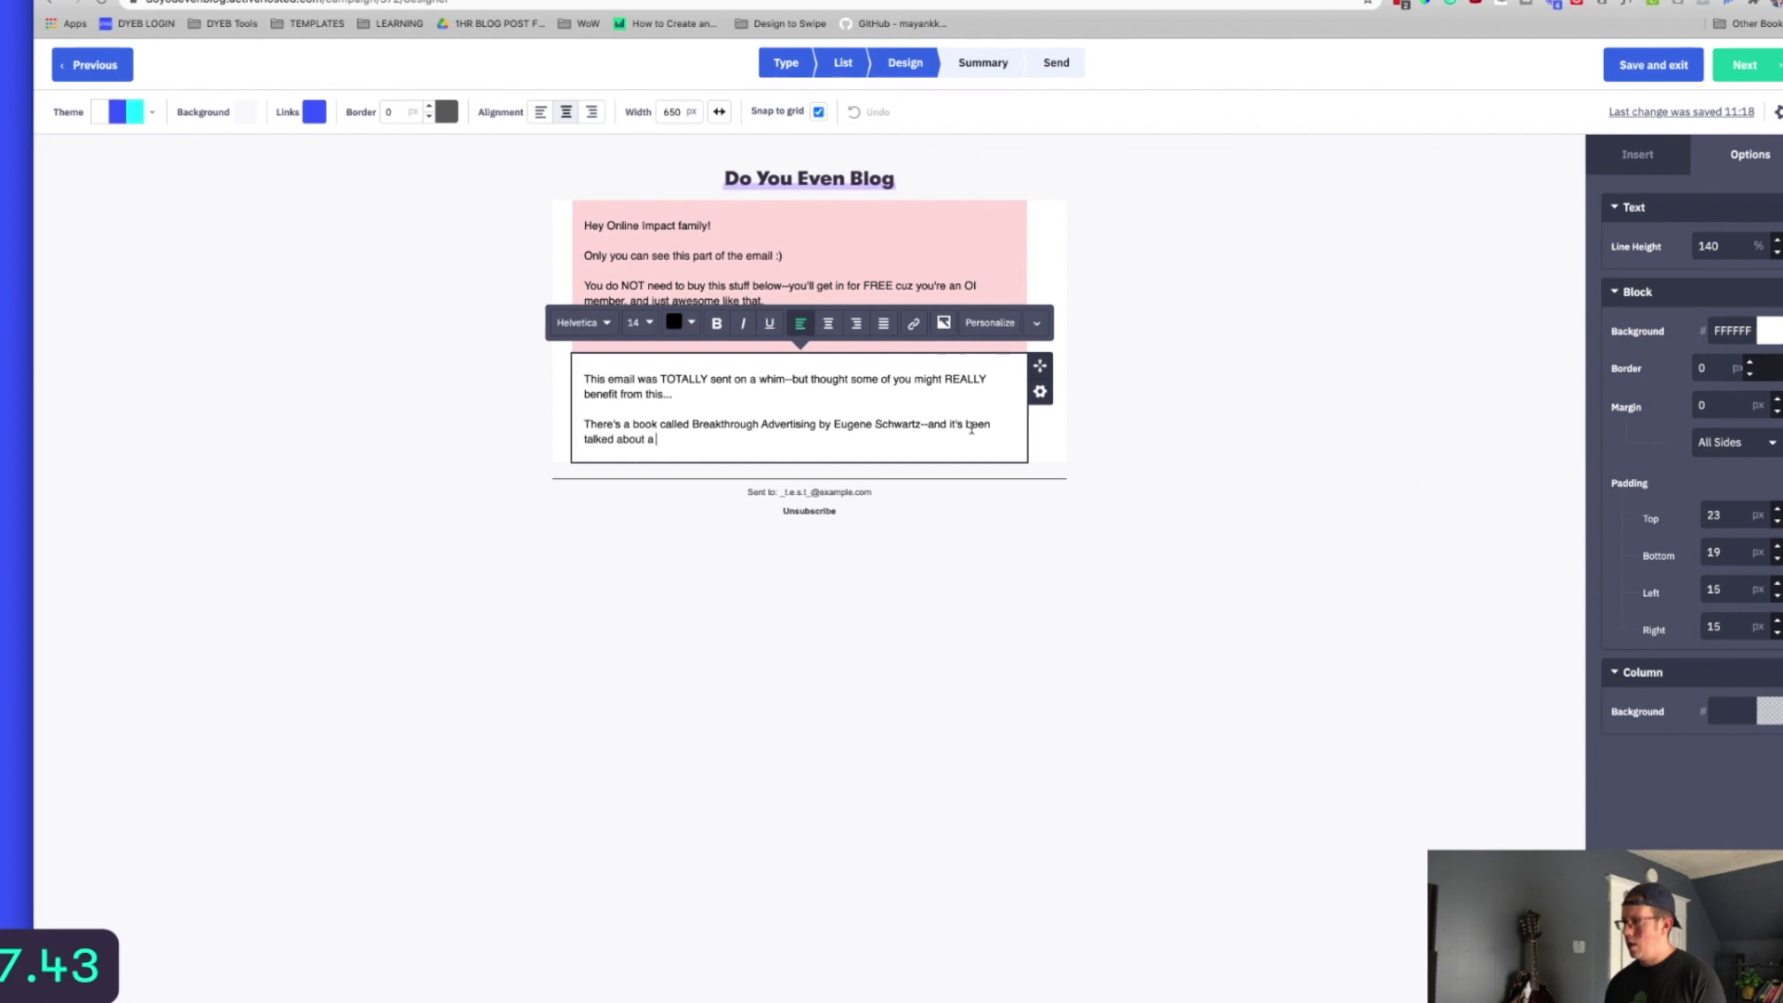
text(y podcast (apparently one of the best marketing/sales books ever written).)
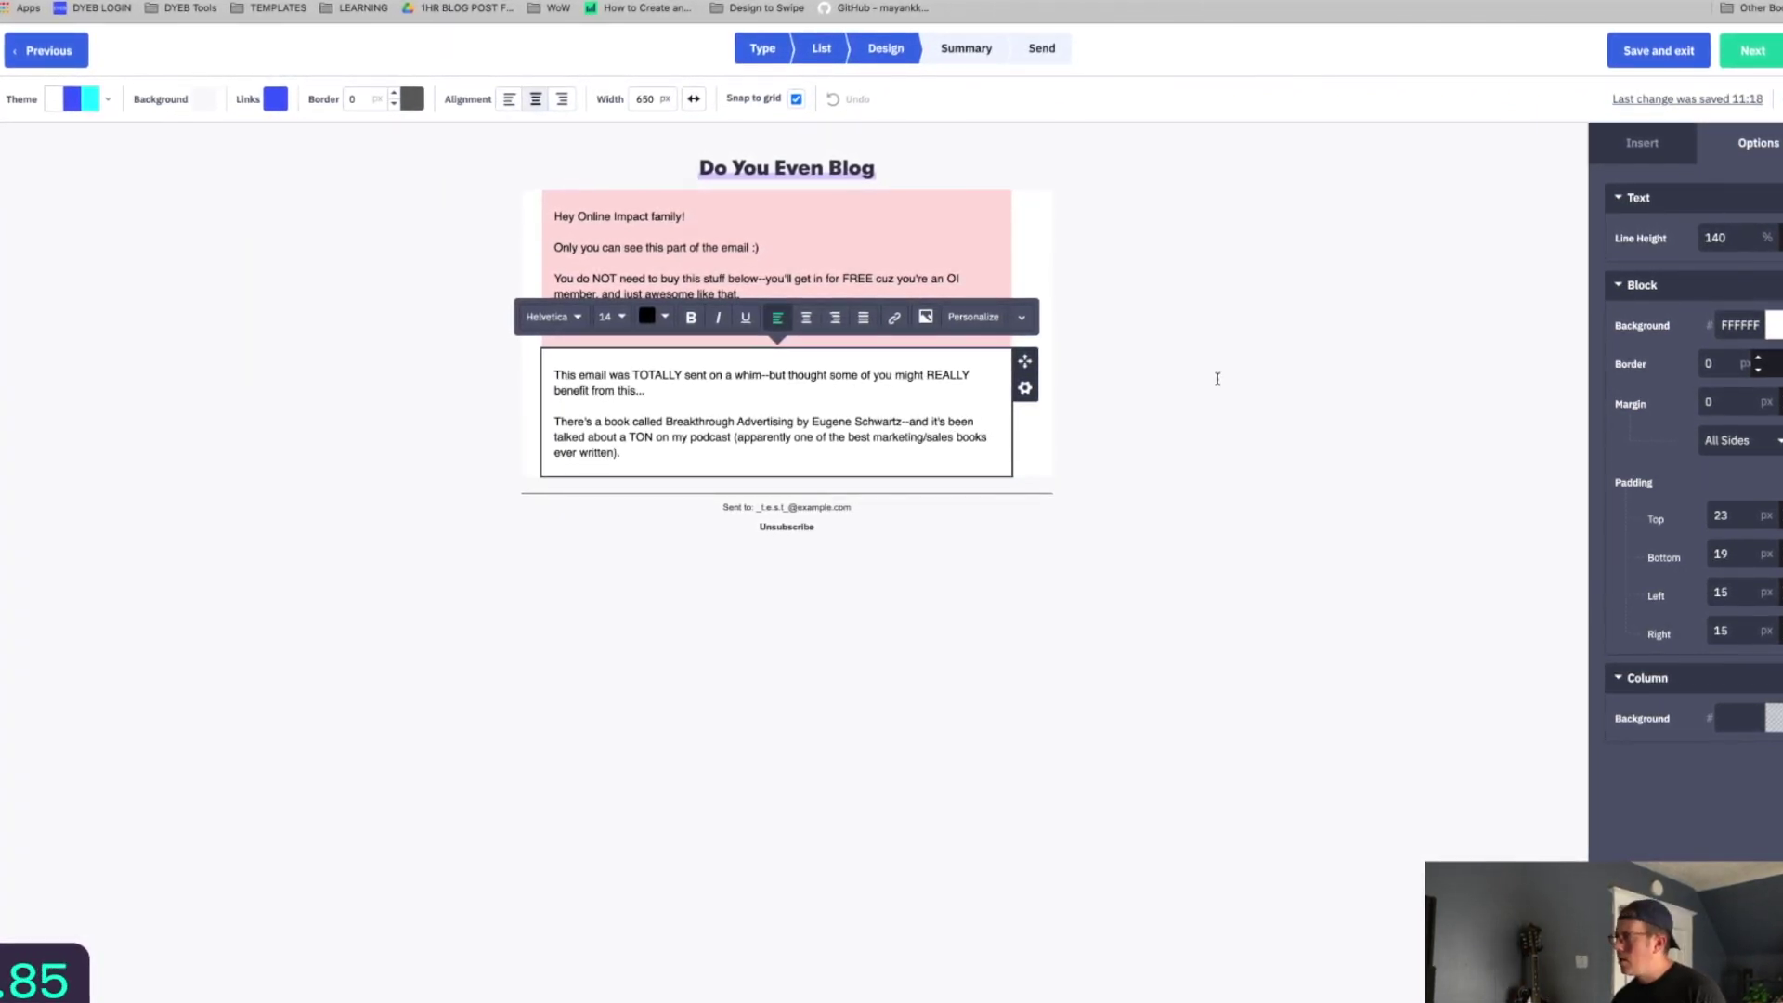
Duplicate the white text block about the book and insert an image between the two copies
click(1023, 387)
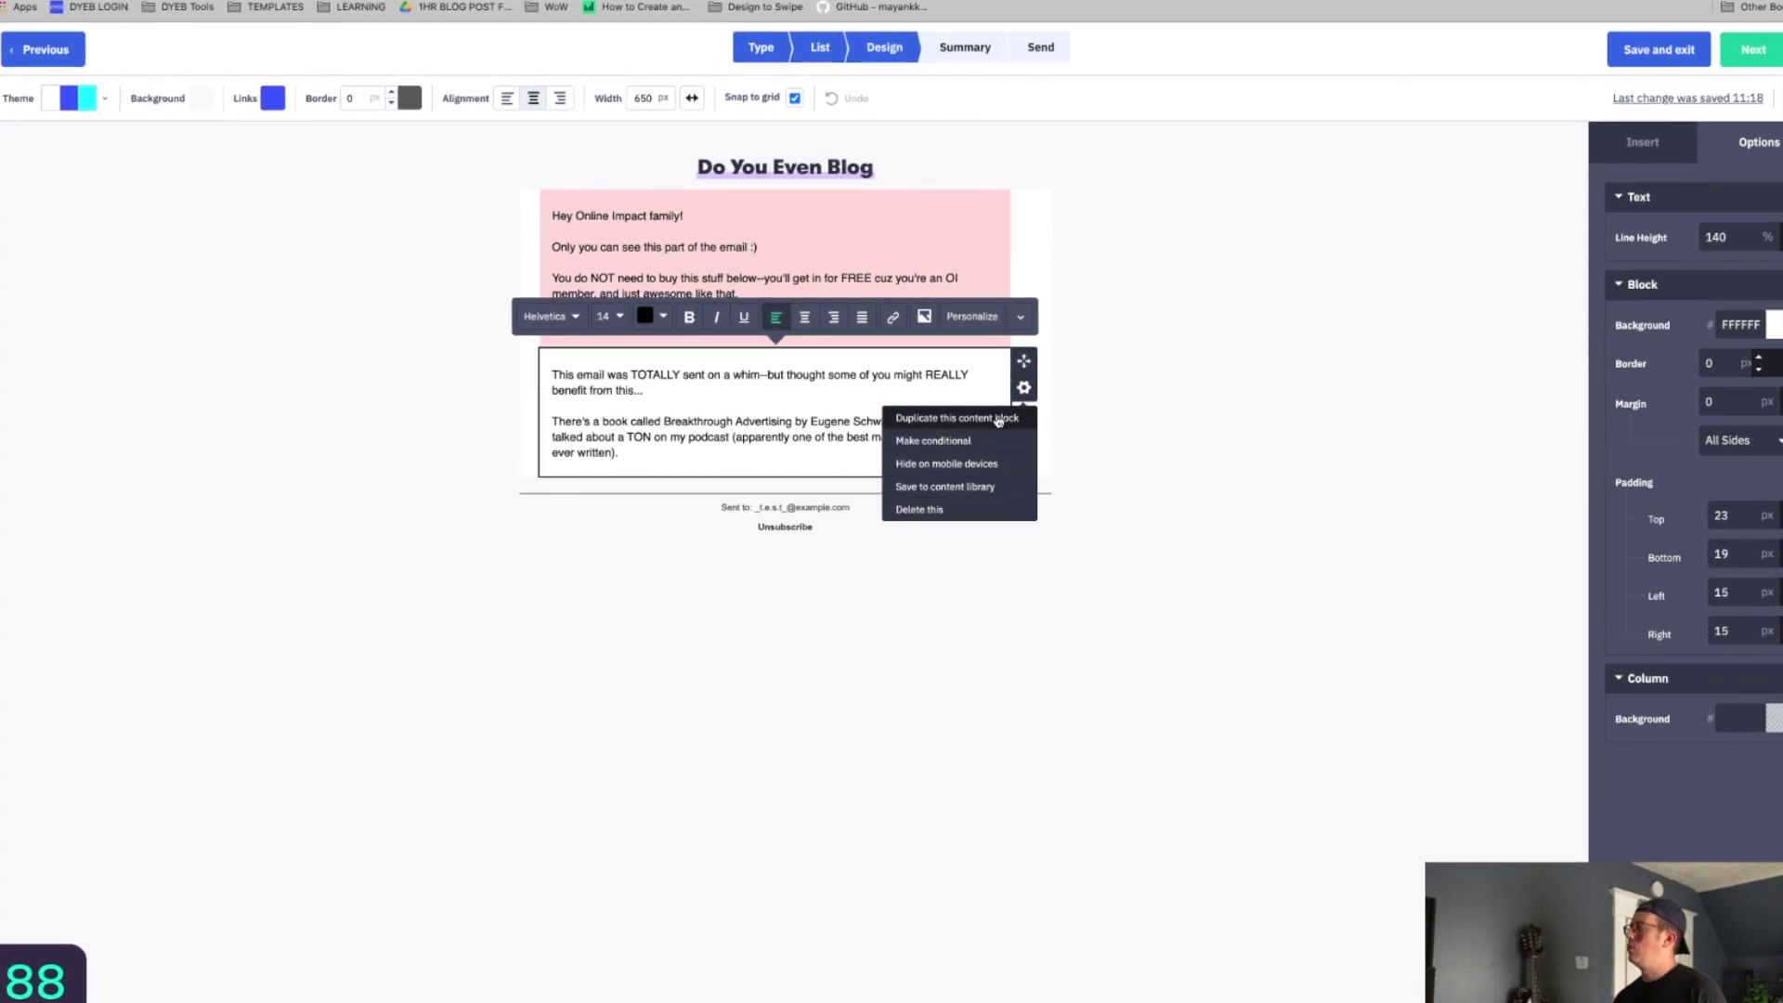
click(998, 418)
drag(1653, 291, 929, 446)
drag(1177, 140, 869, 557)
Replace the text of the block below the image with "Just one problem...the book costs hundreds of dollars."
click(767, 790)
key(ctrl+a)
text(Just one problem)
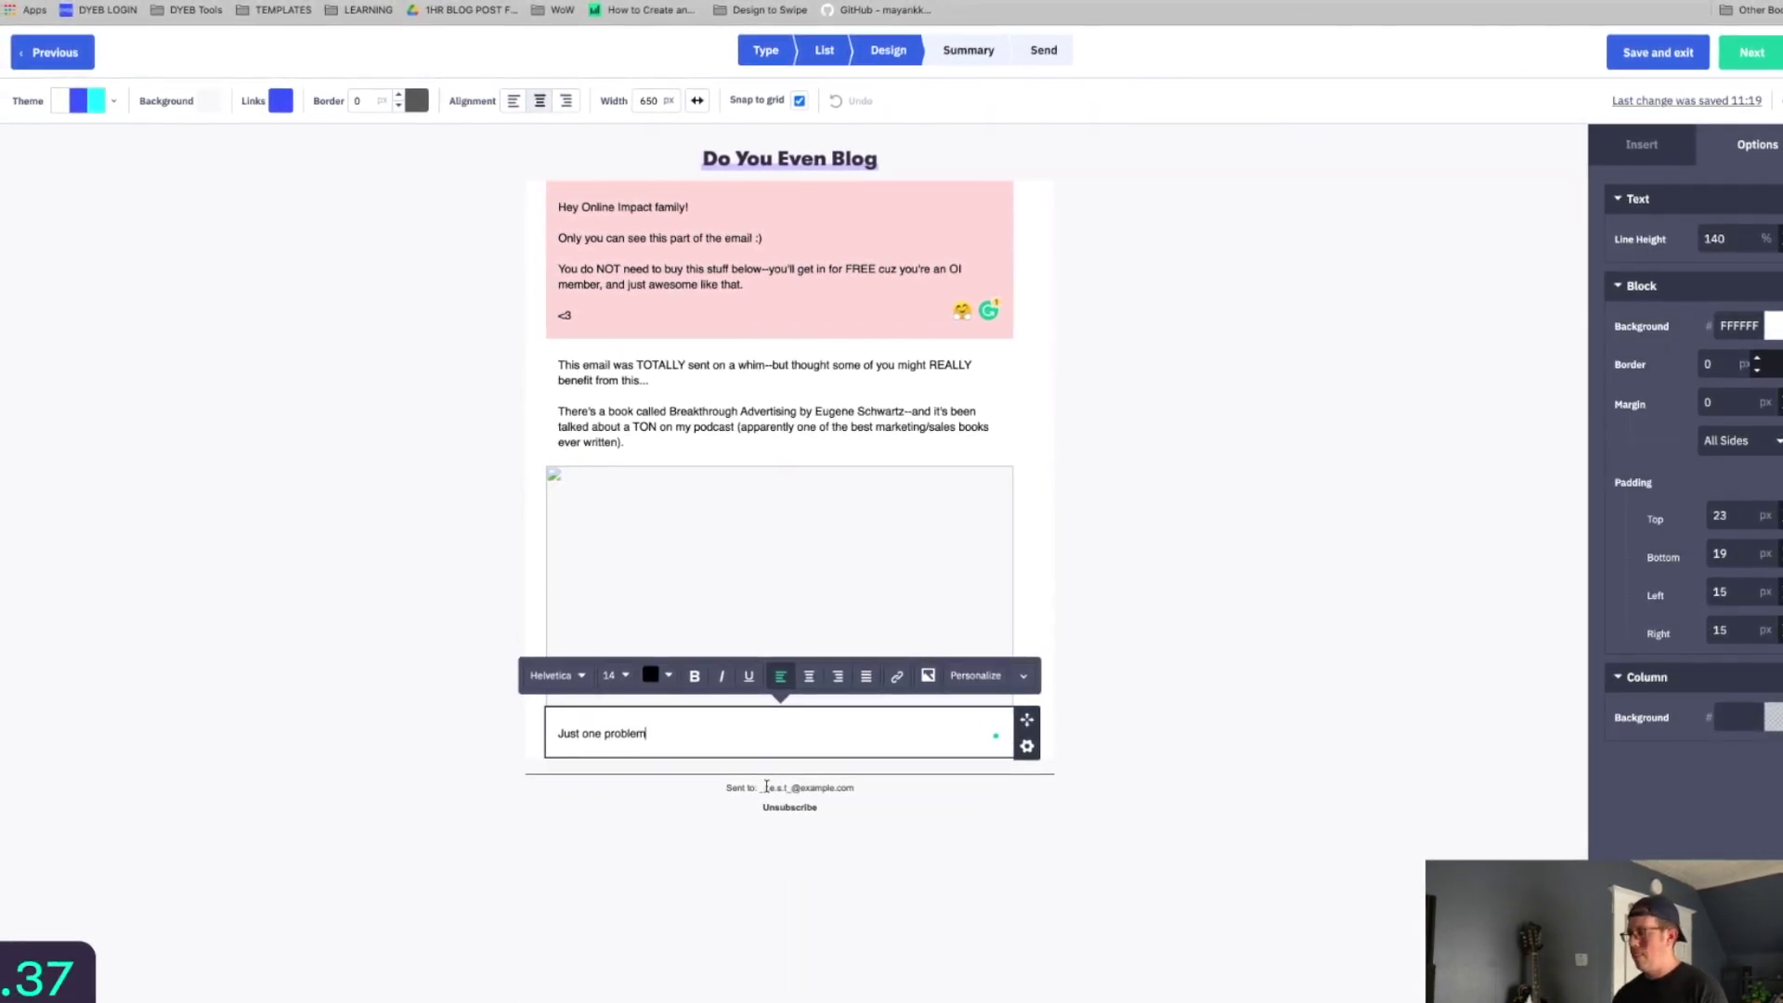
text(...it costs hundreds of dollars.)
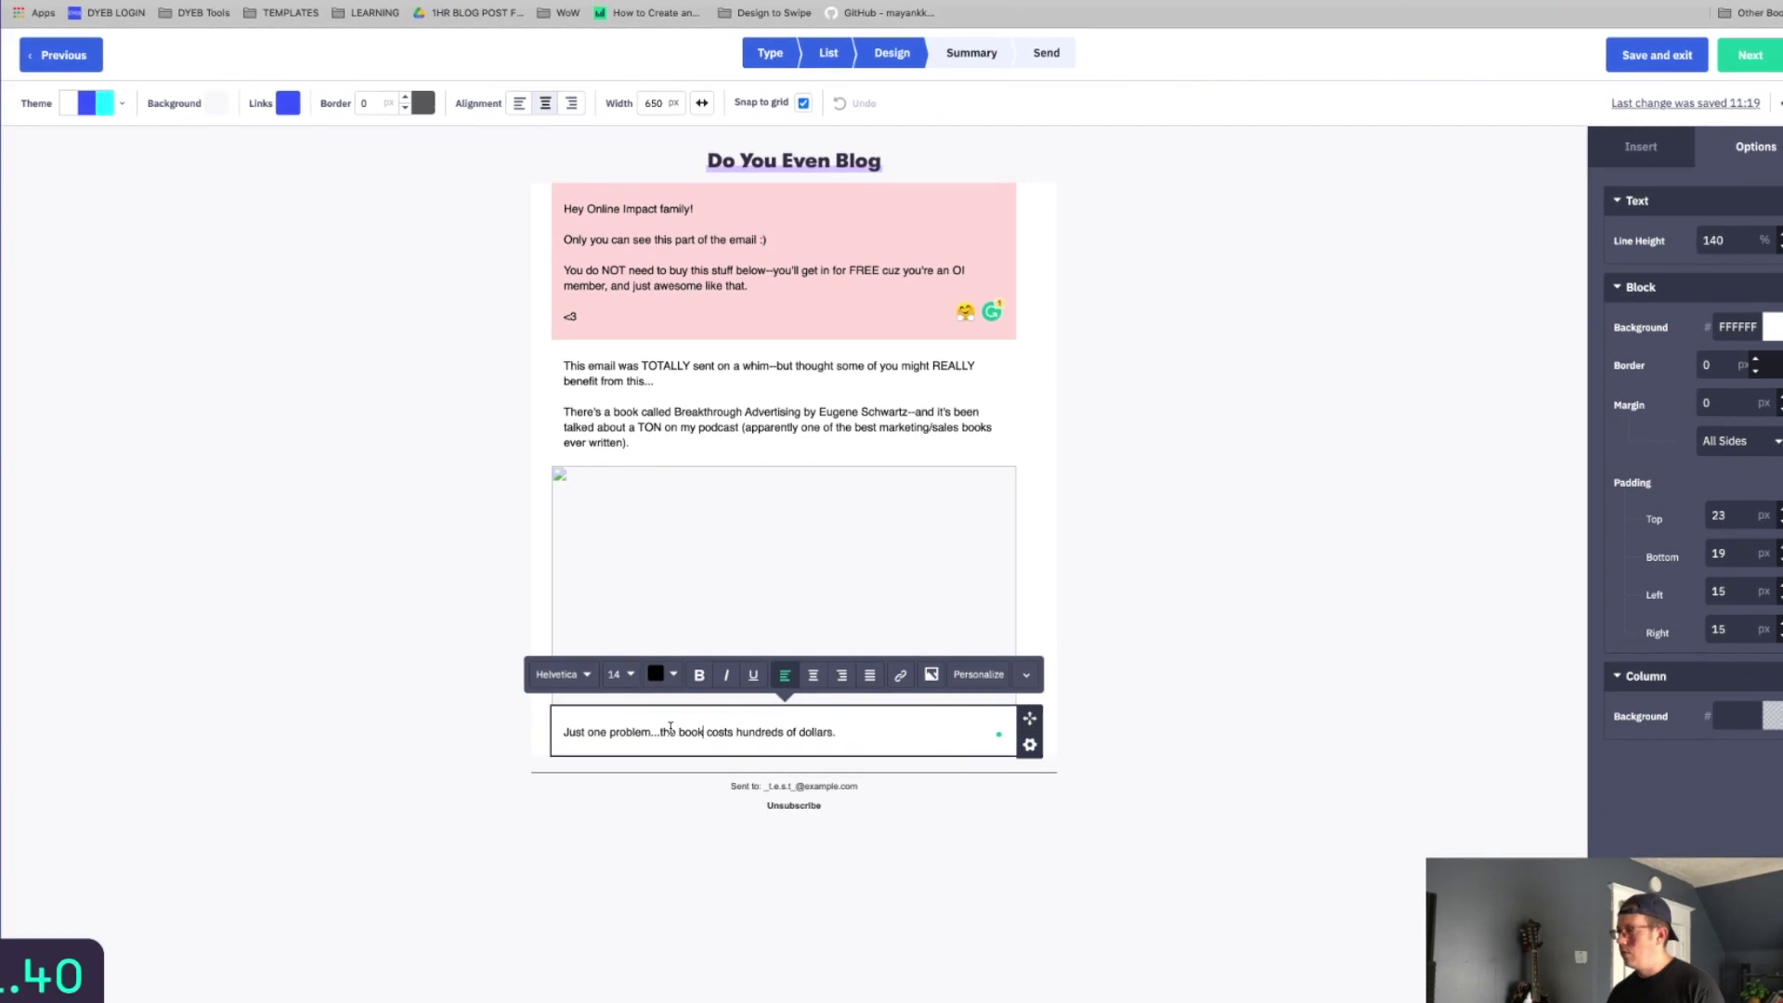
End the sentence about the book costing hundreds of dollars with "(!)" instead of the period, and start a new paragraph
key(BackSpace)
text((!))
key(Return)
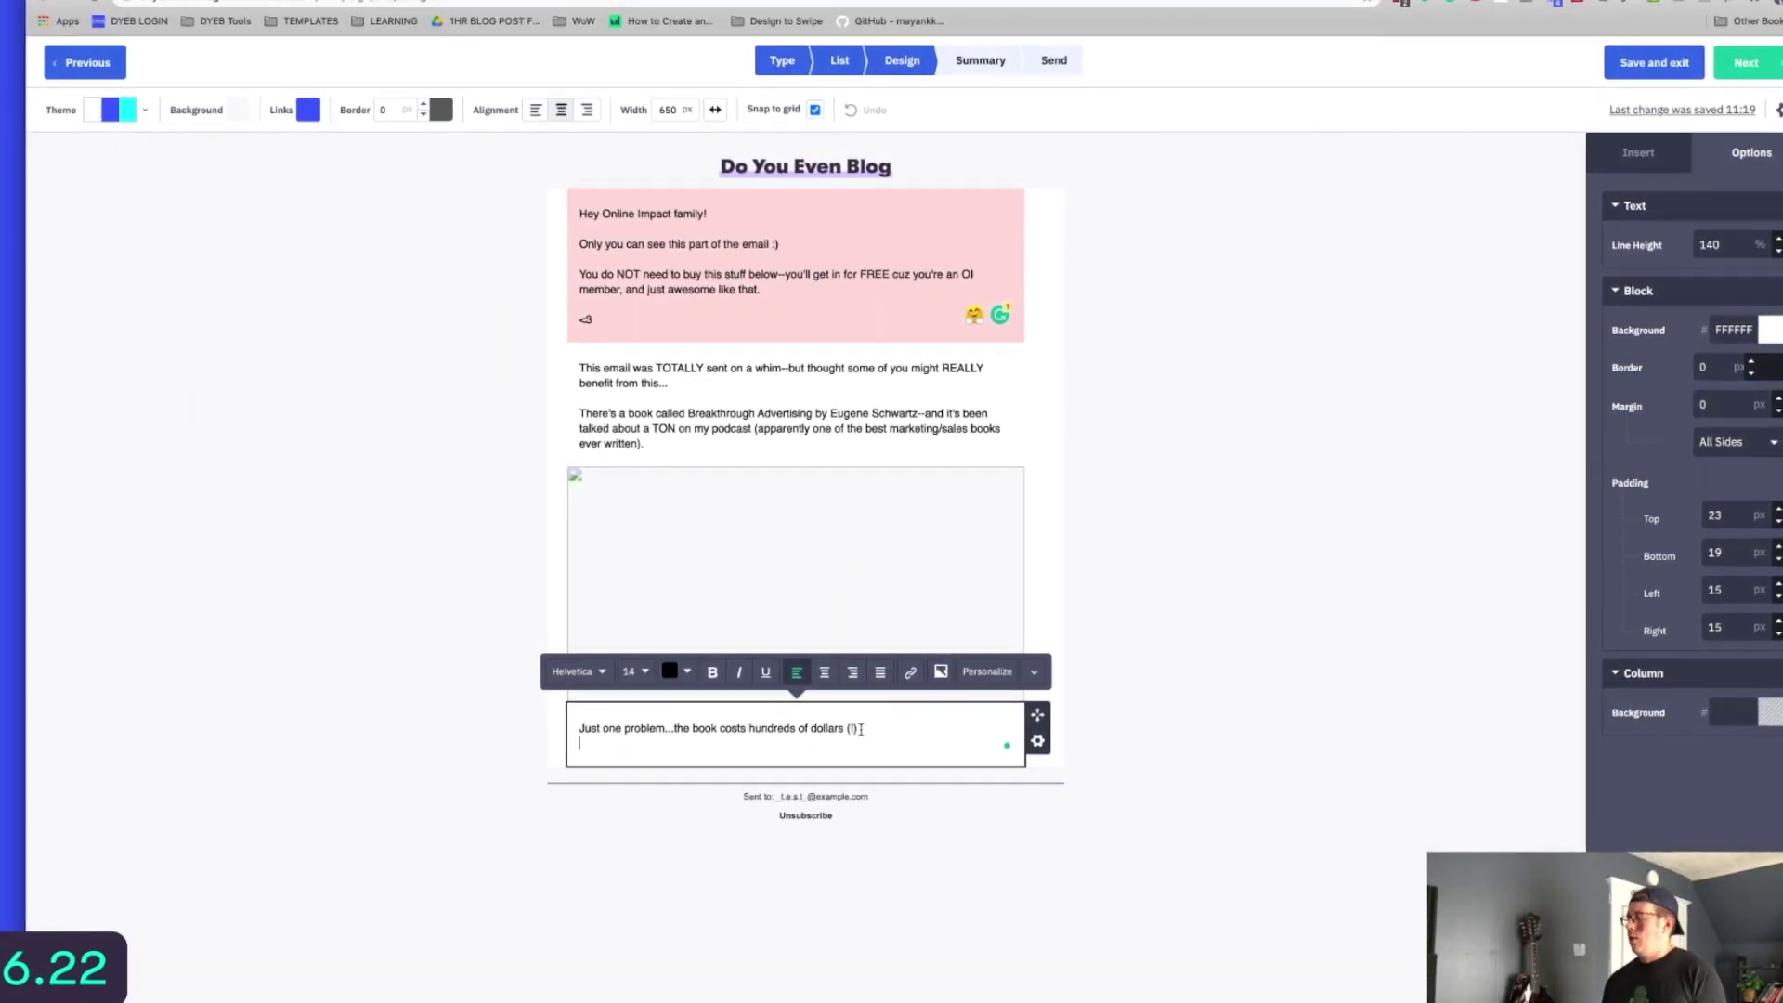
Add the paragraph "So here's my one-time offer--this is literally only available TODAY, Monday, January 25th, 2021--until midnight Eastern Time."
text(So her)
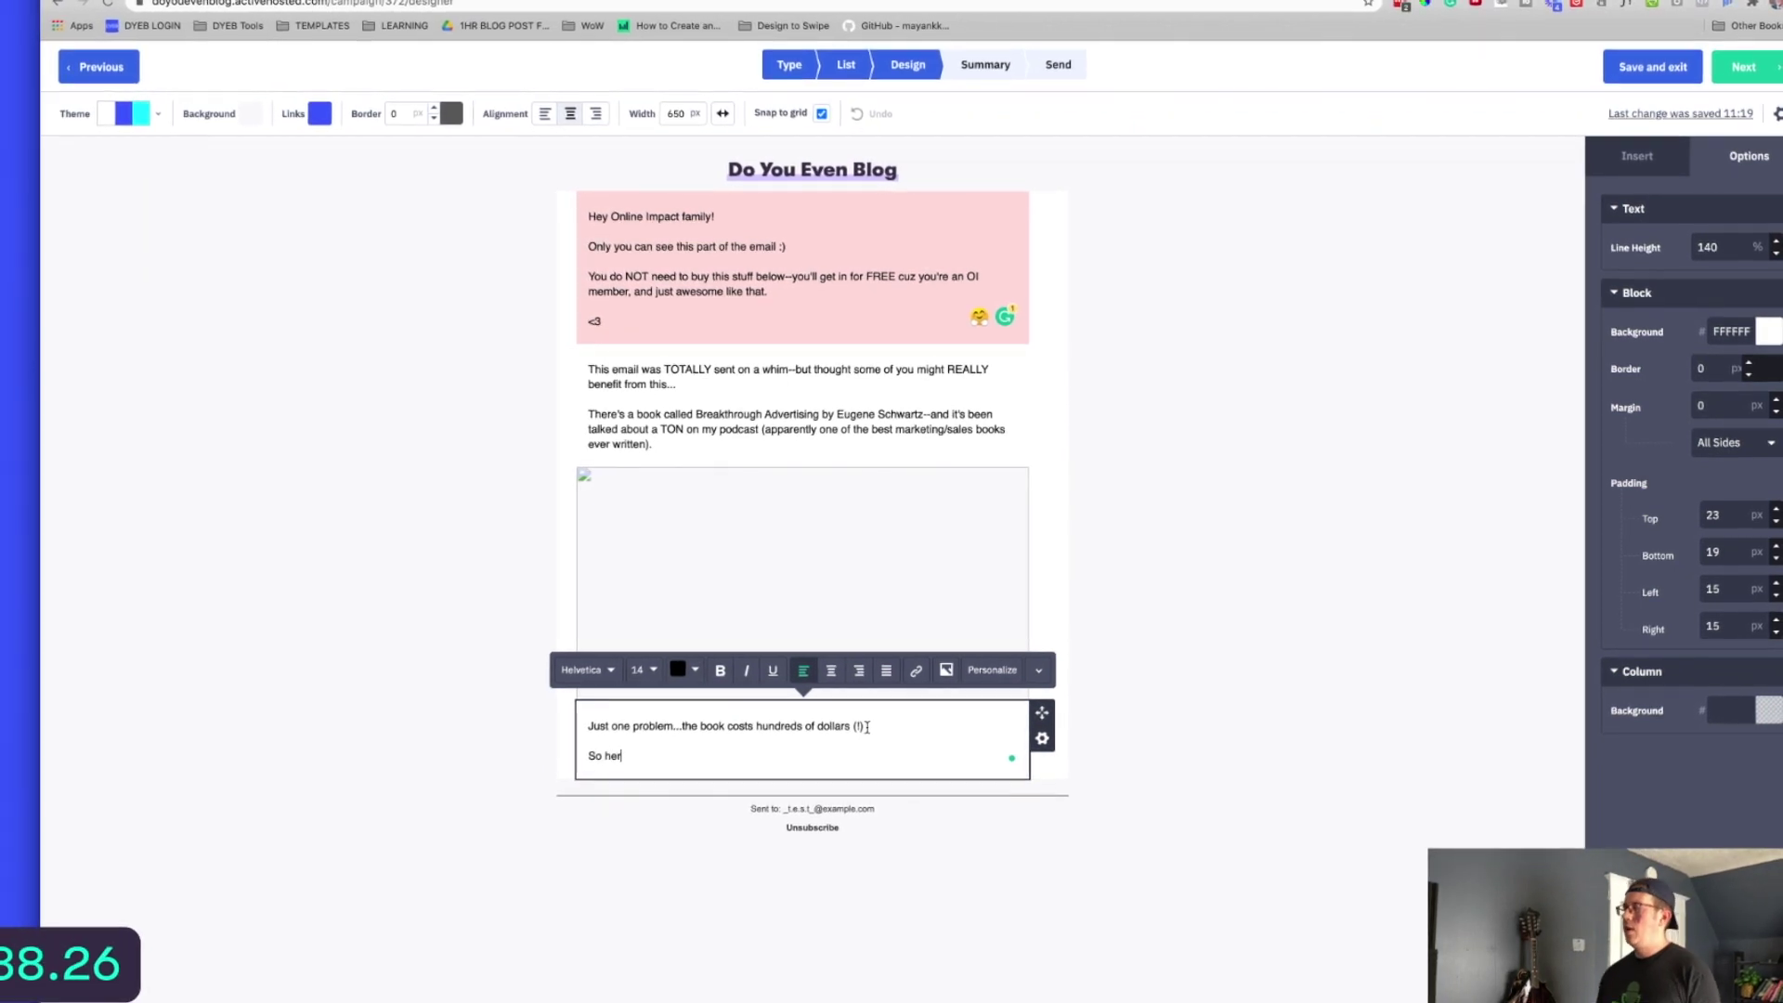
text(e's my)
text( c)
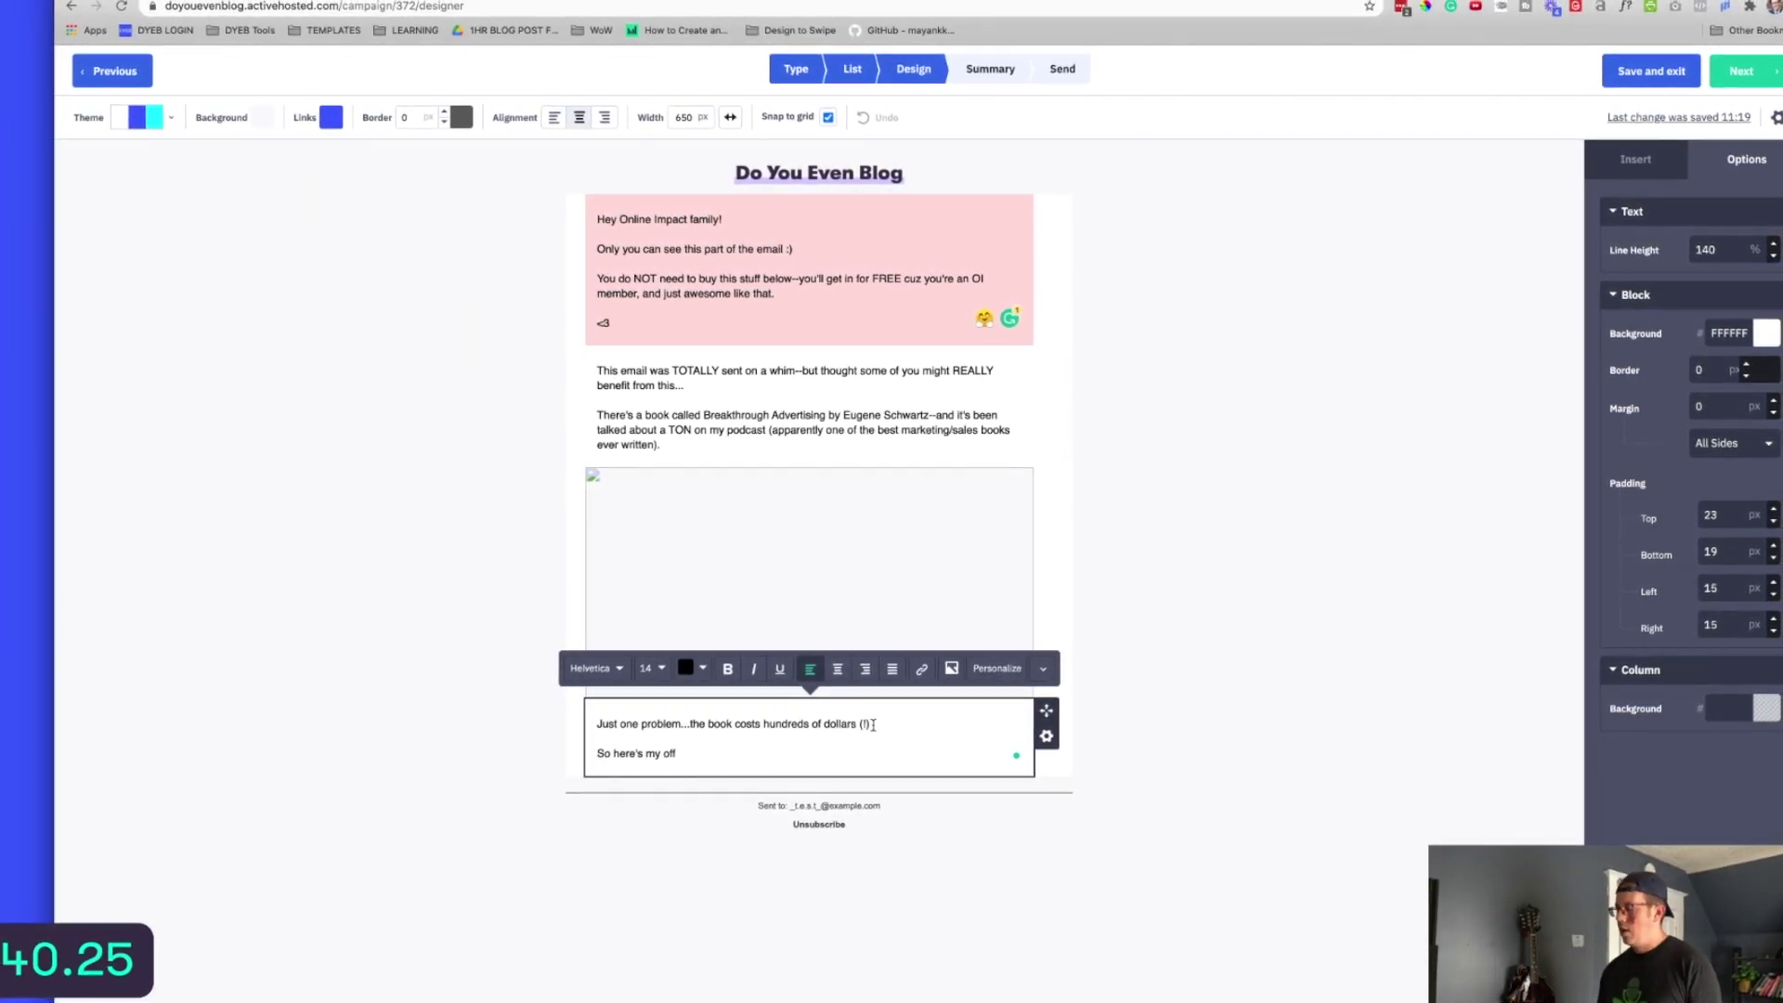
text(ne-time offer--this is literally only available TODA)
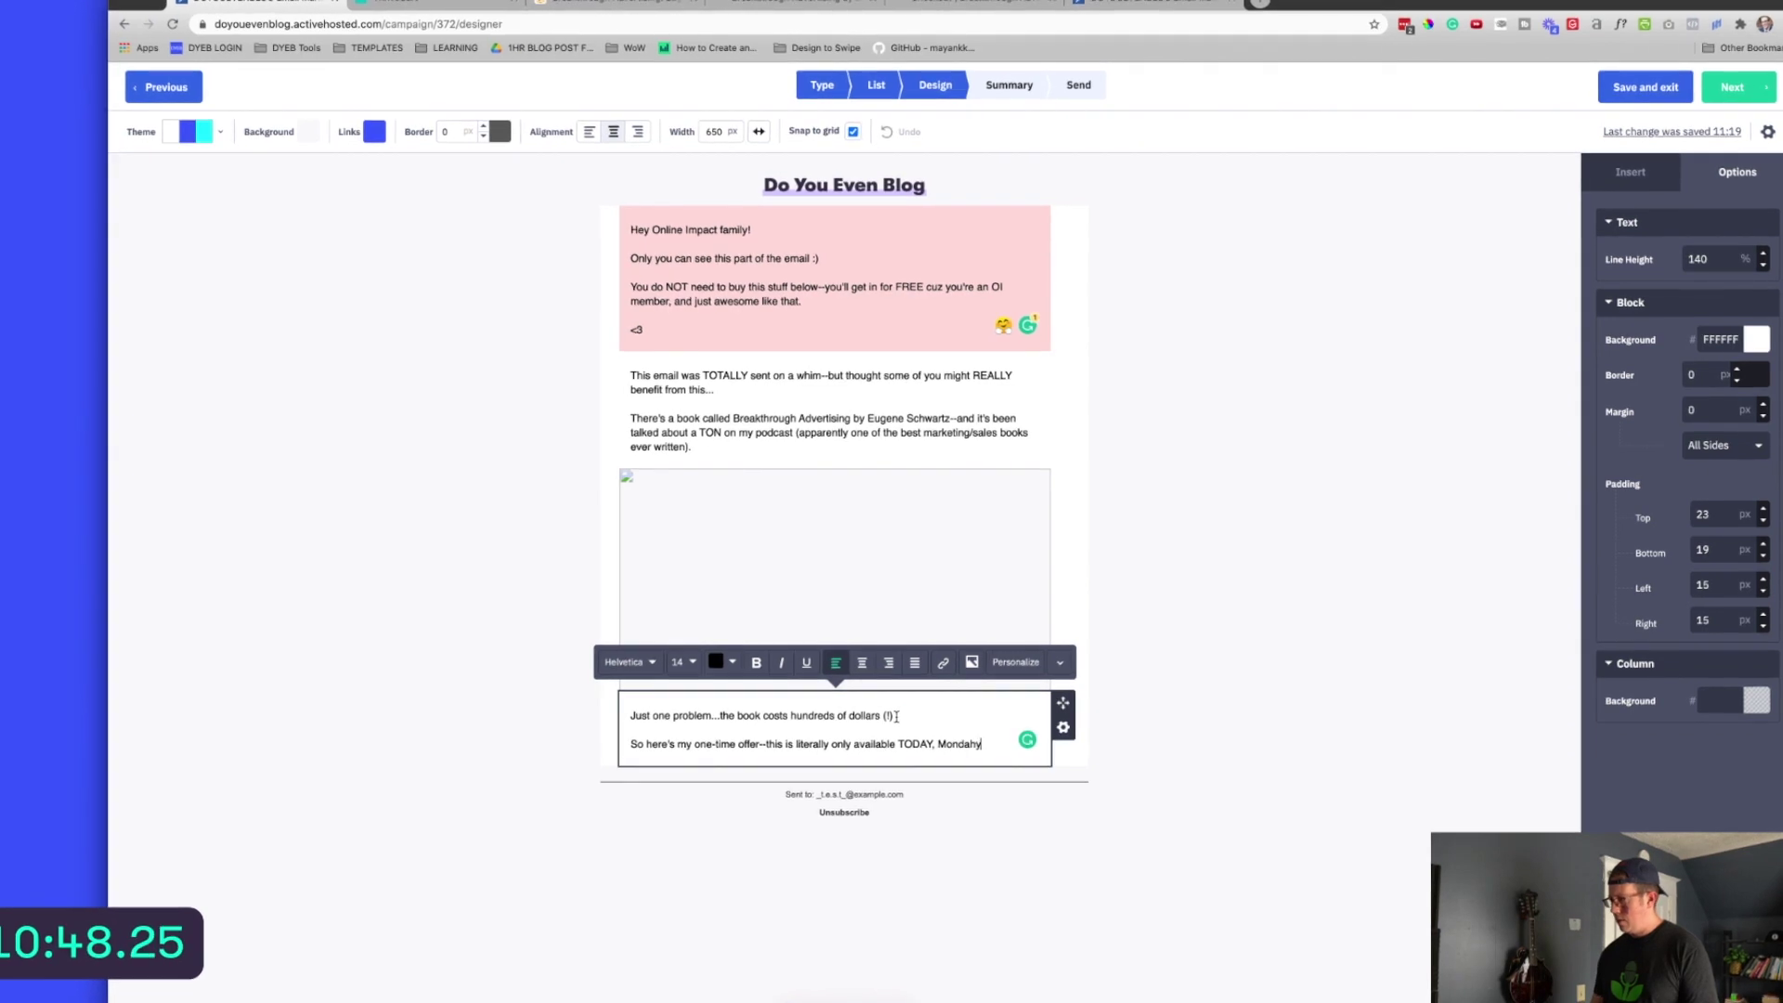
text(Y, Monday, Jan)
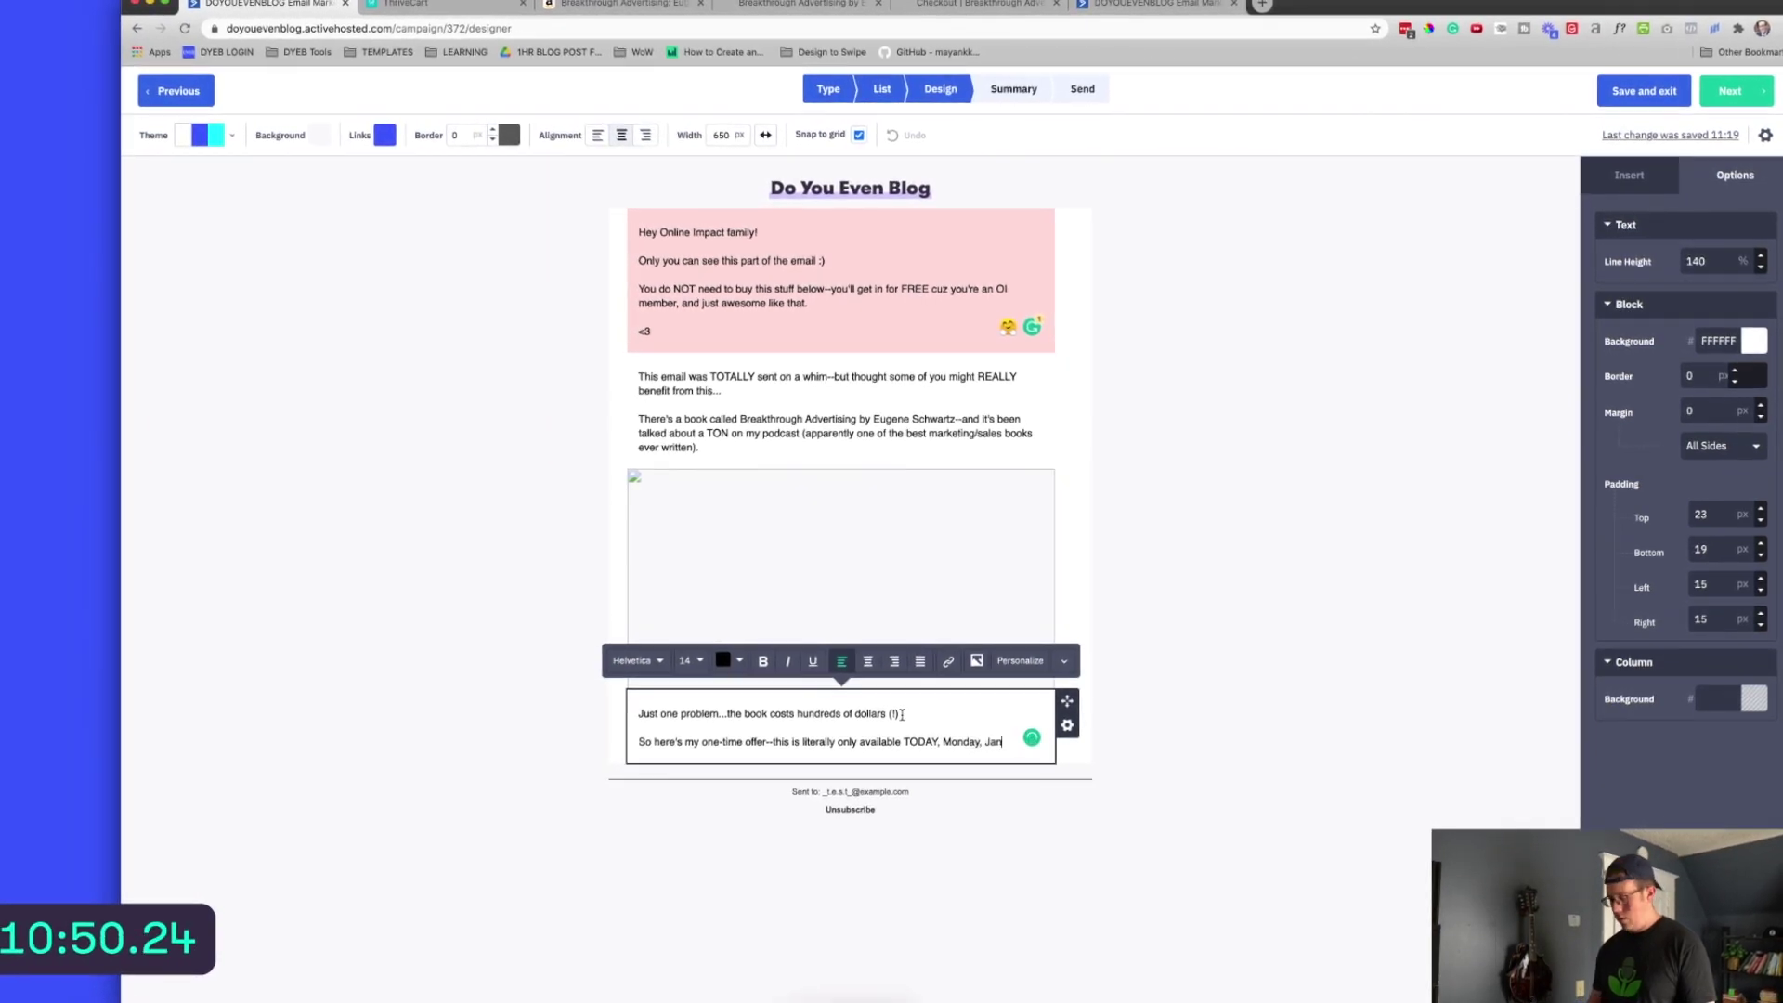
text(uary 254th )
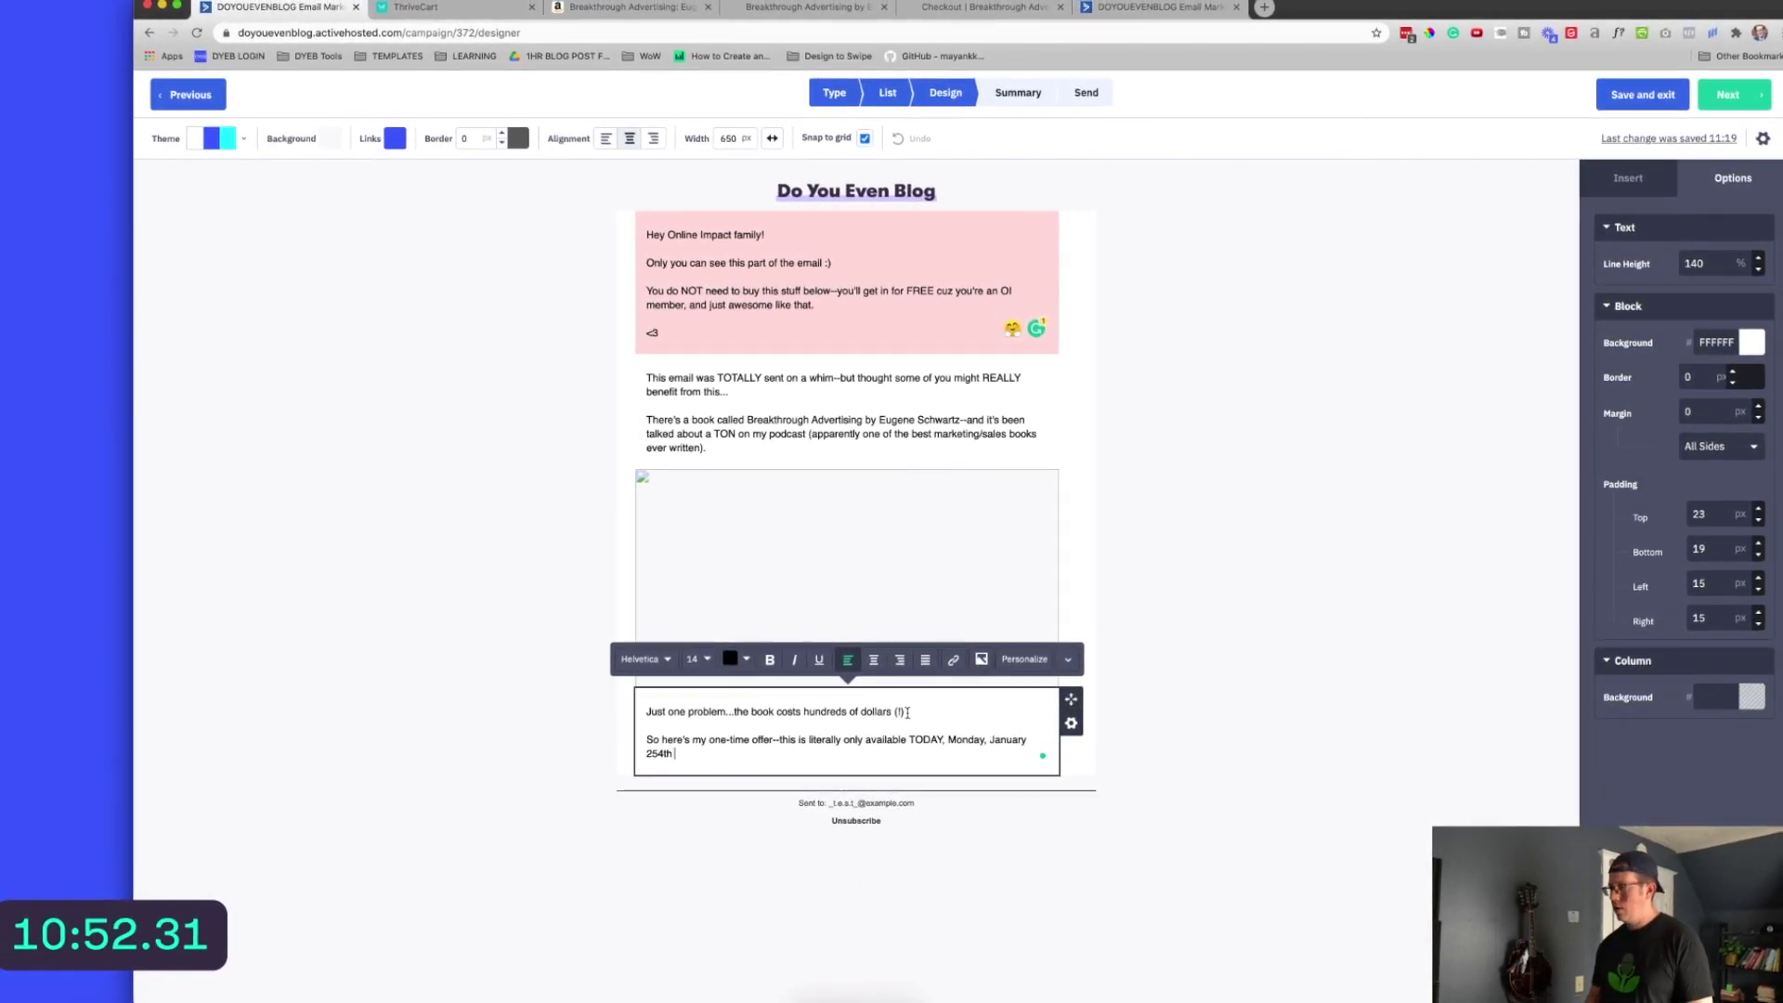
text(, 2021--un)
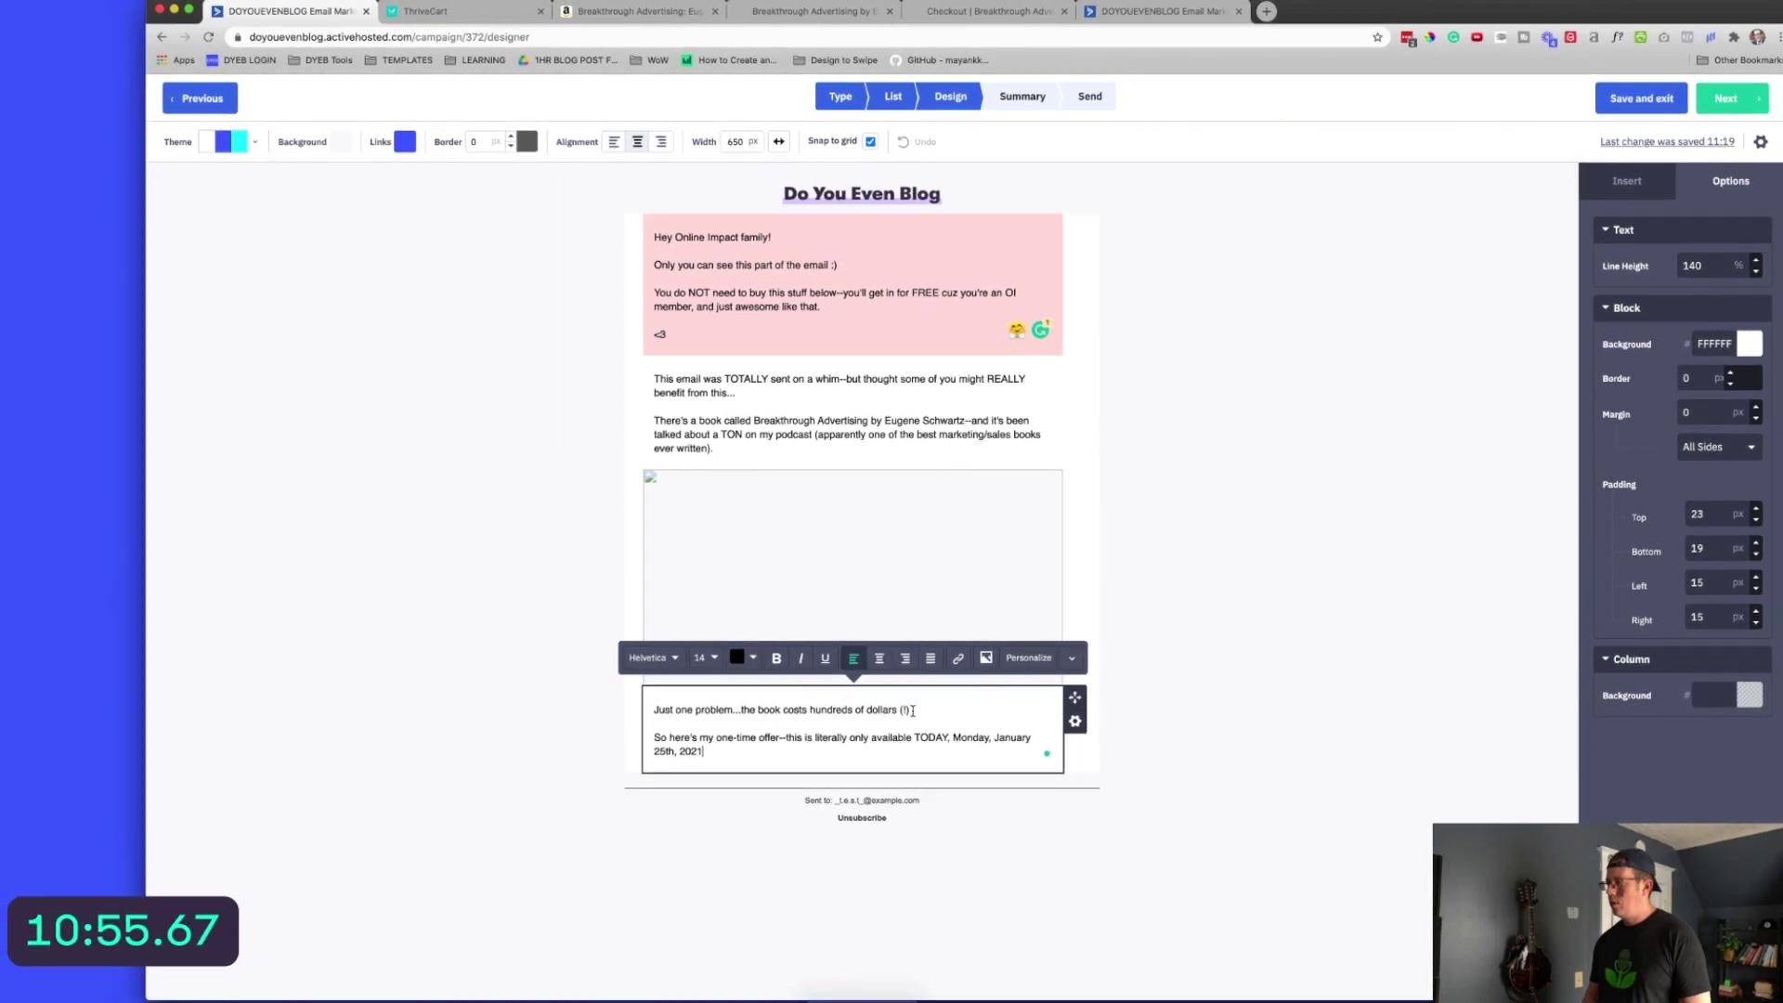
text(til mid)
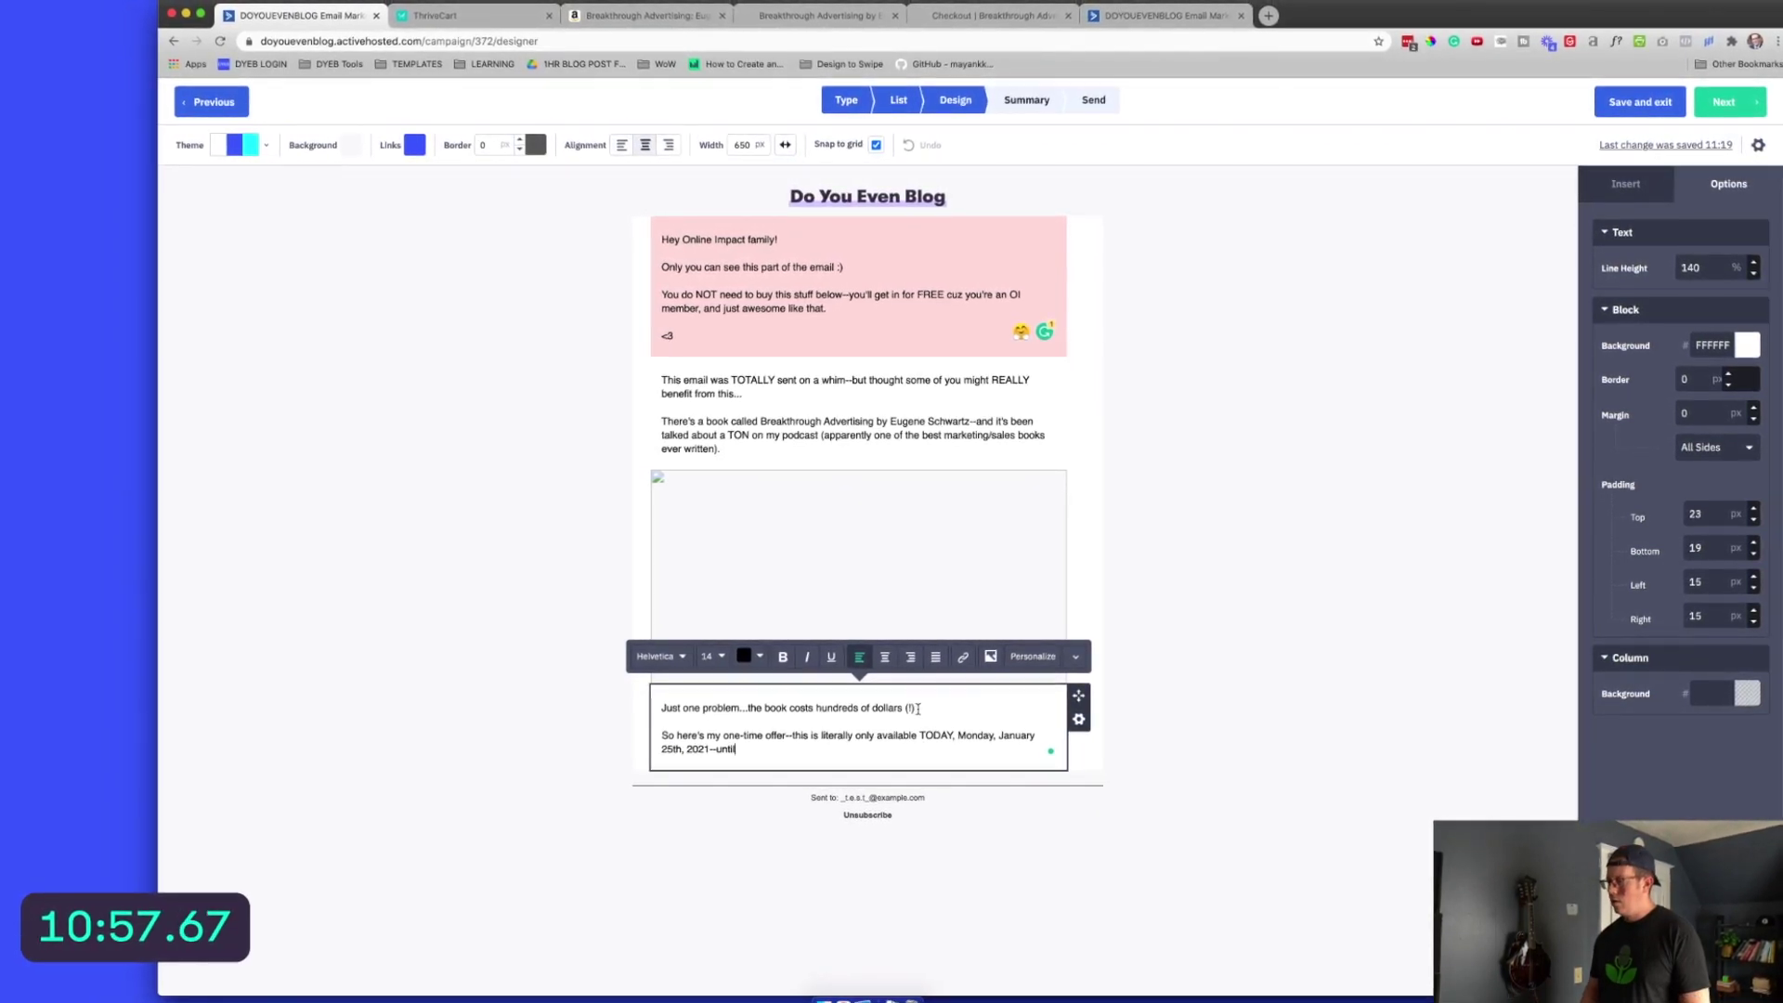
text(night East)
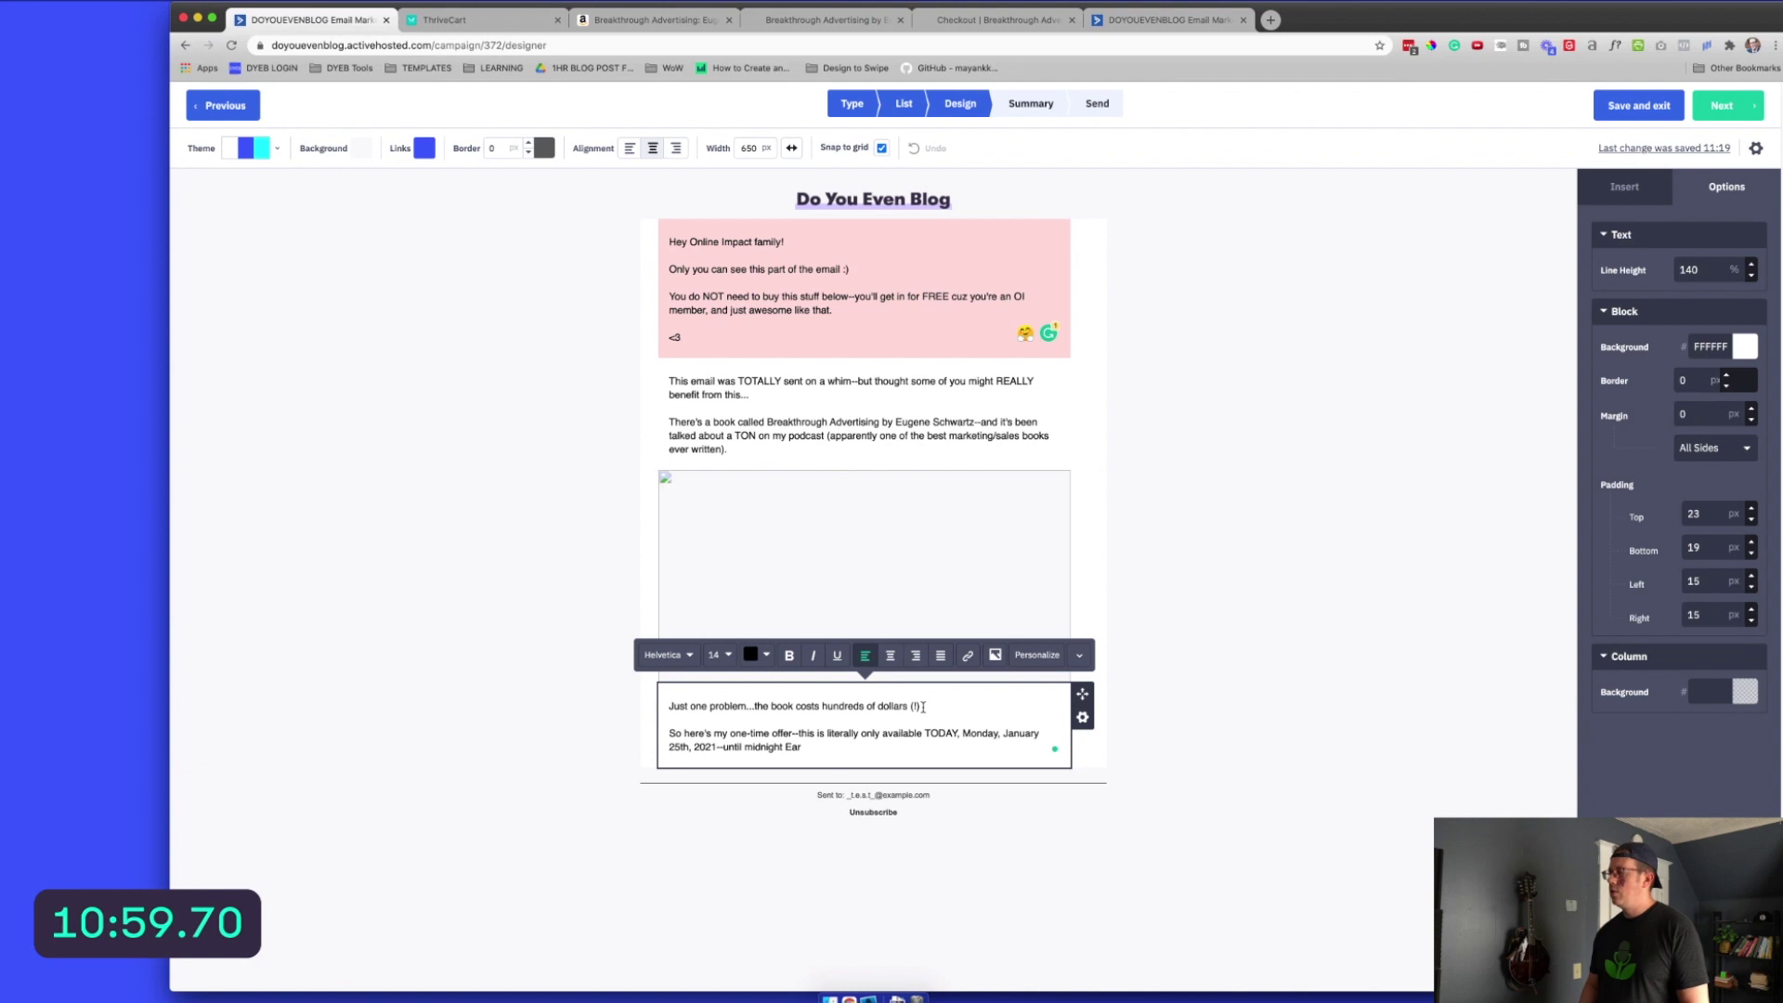
text(ern Time.)
key(Return)
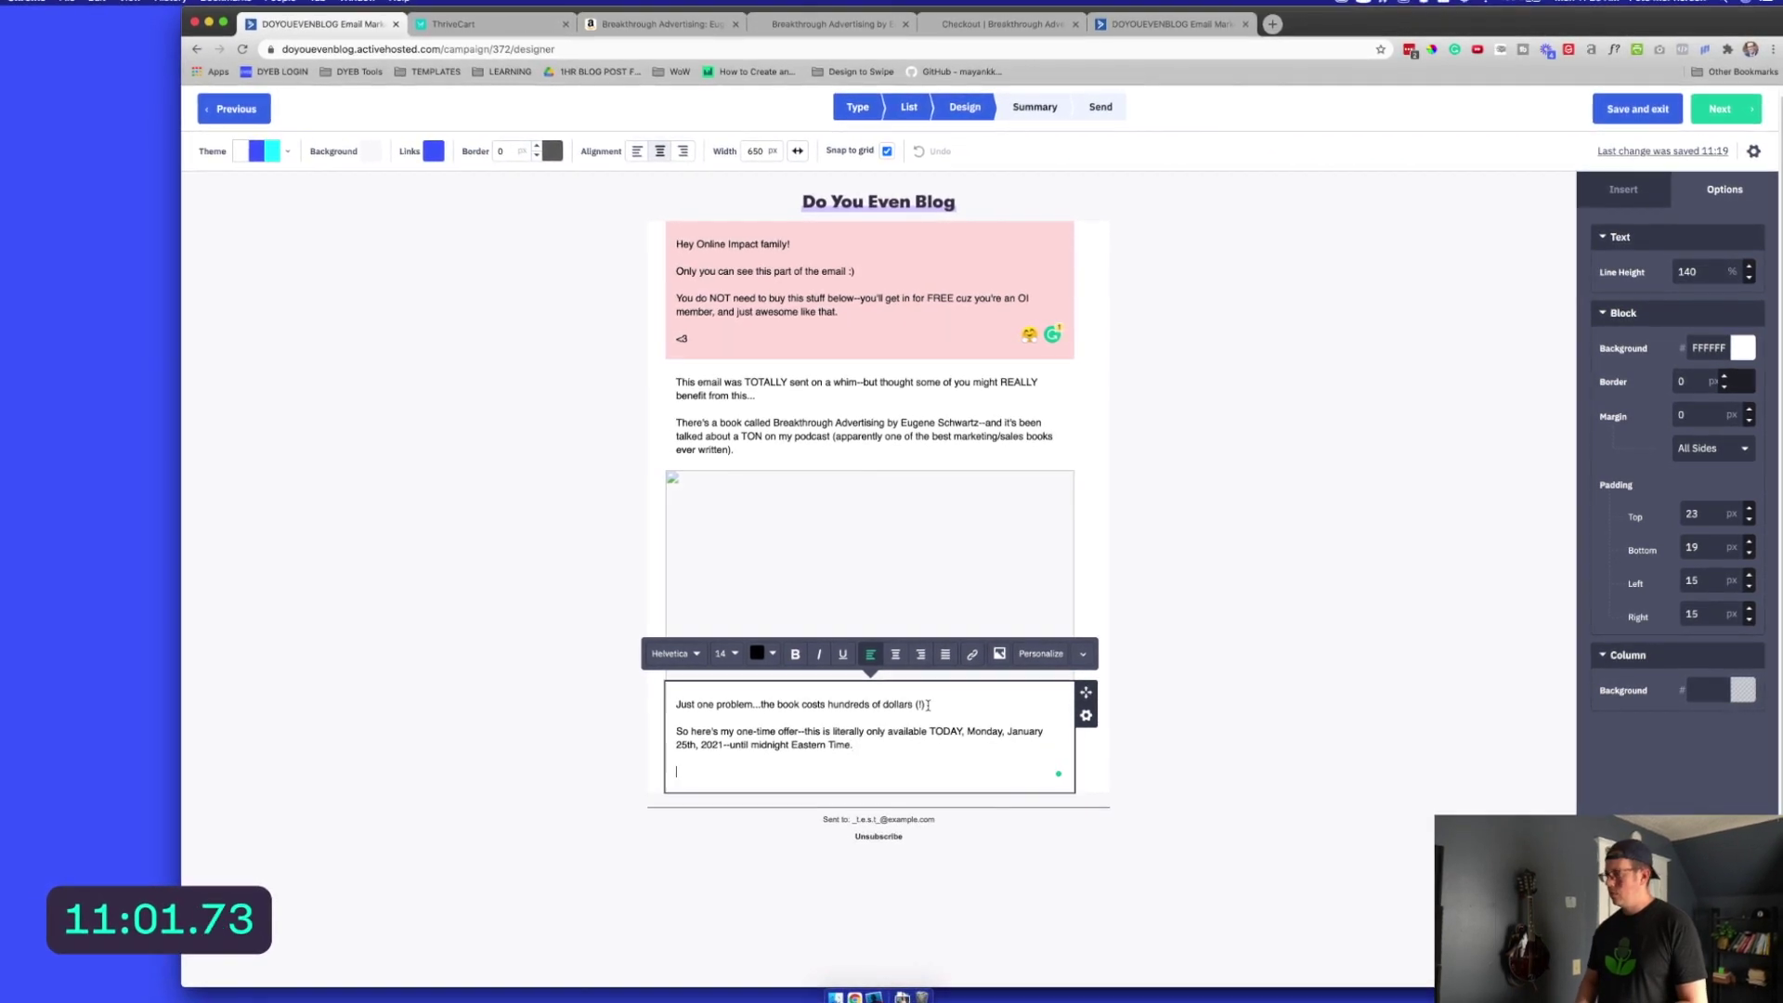
Add the lines "DYEB Book Club - $20" and "Here's what you get:" below the one-time offer paragraph
text(DYEB B)
text(ook Club)
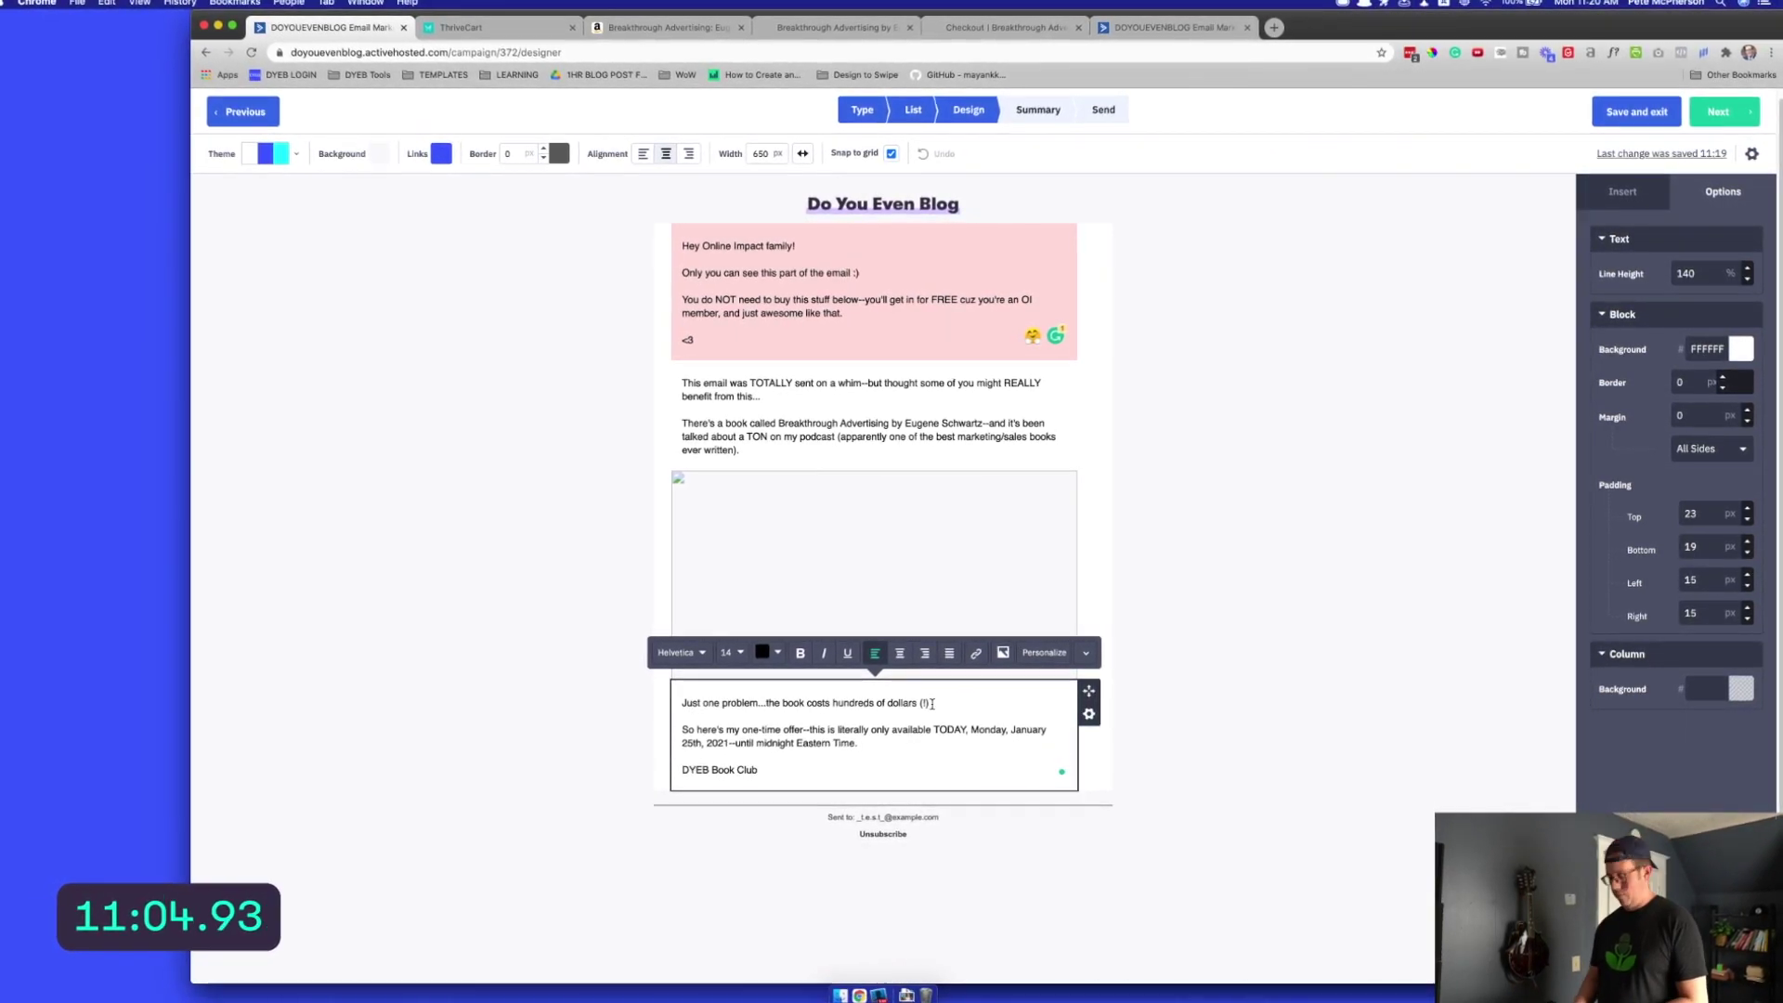
text( - $20)
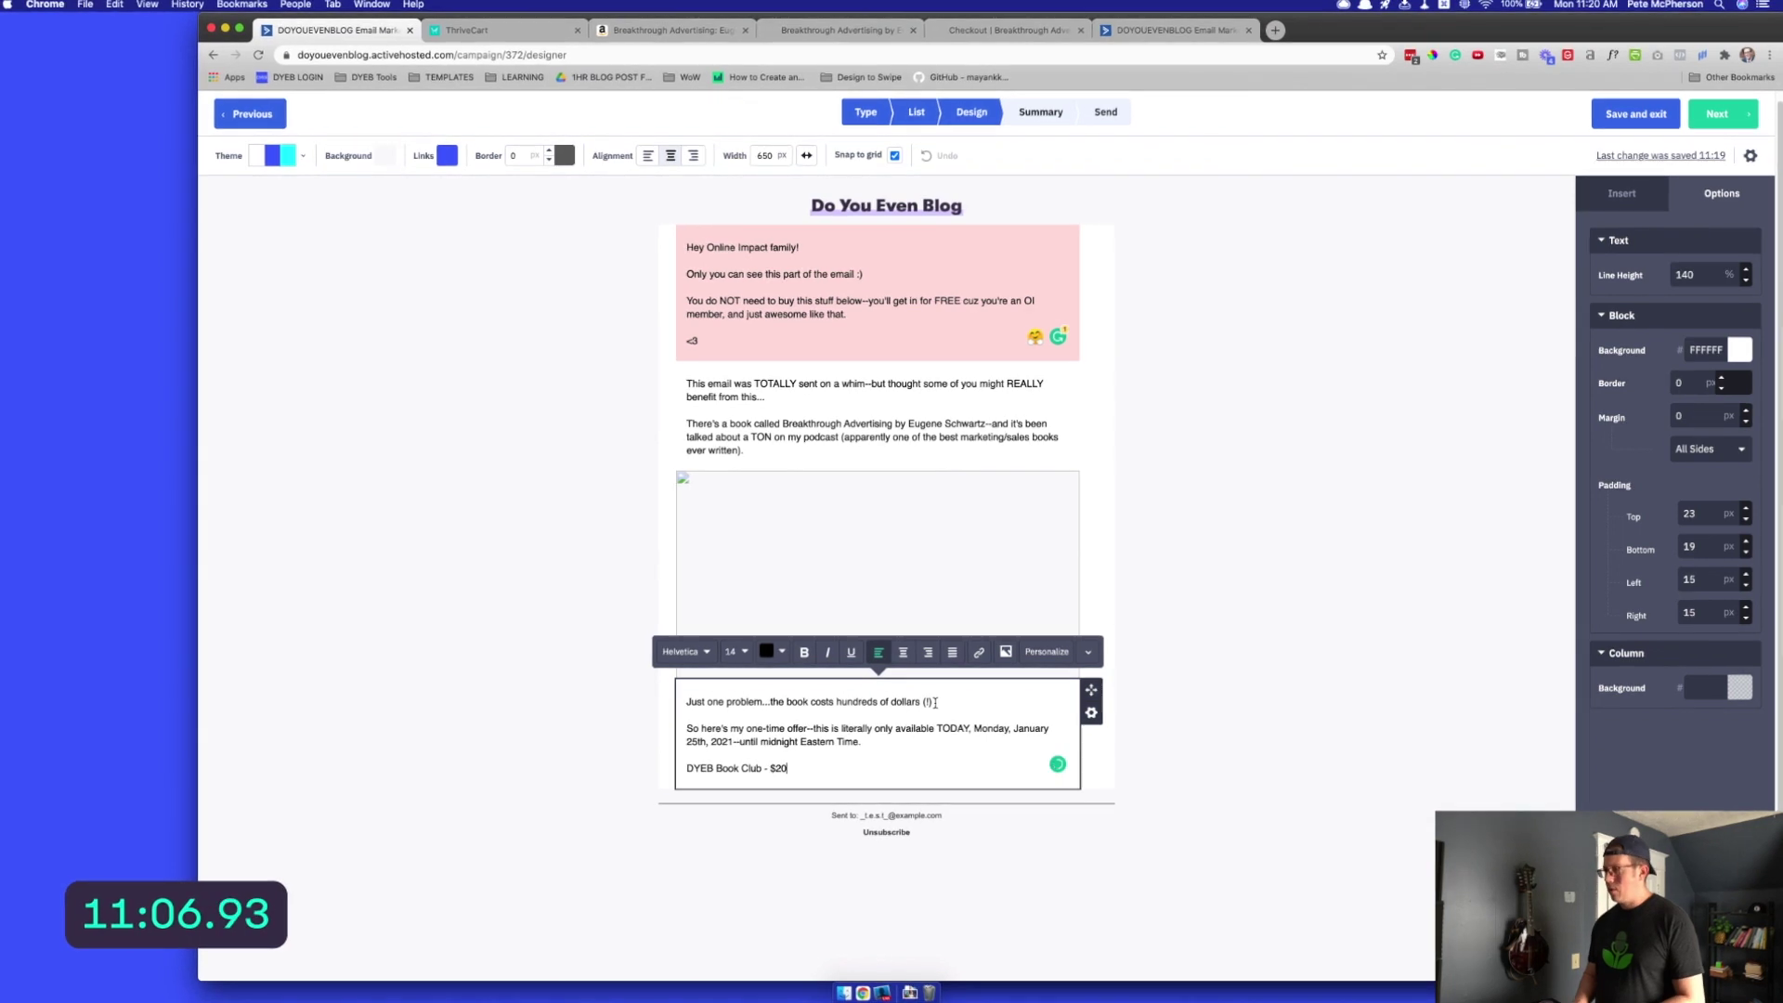
key(Return)
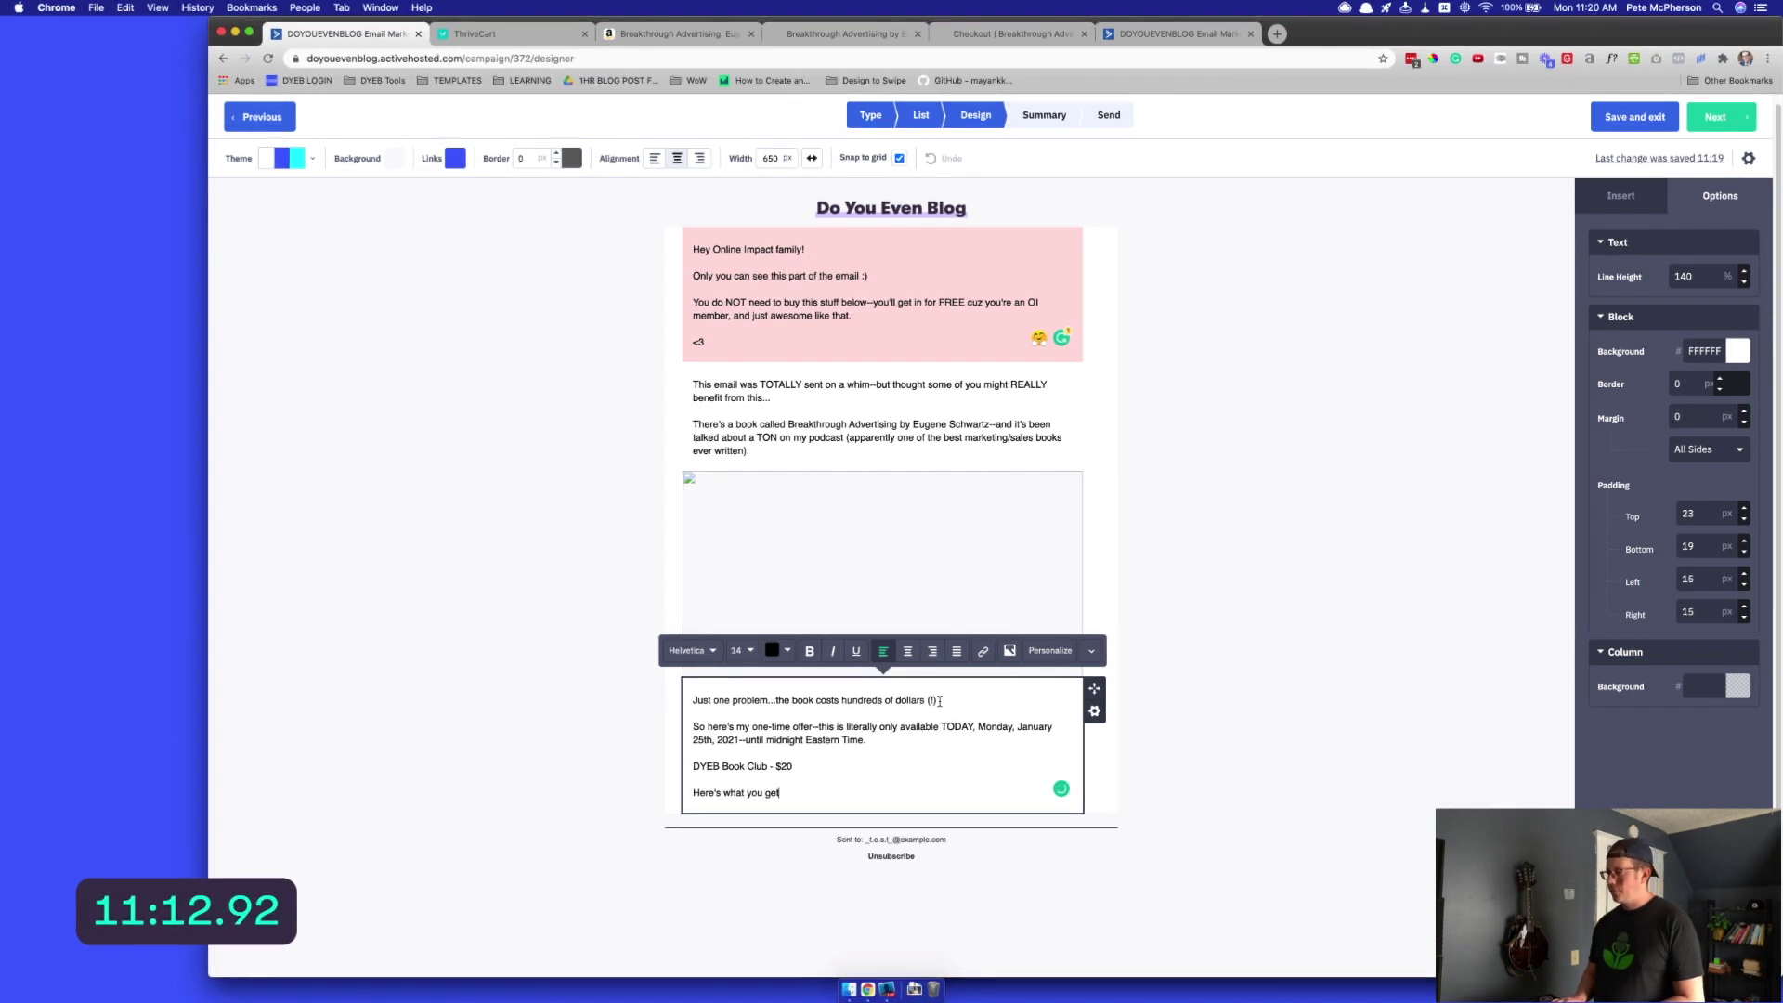
key(Return)
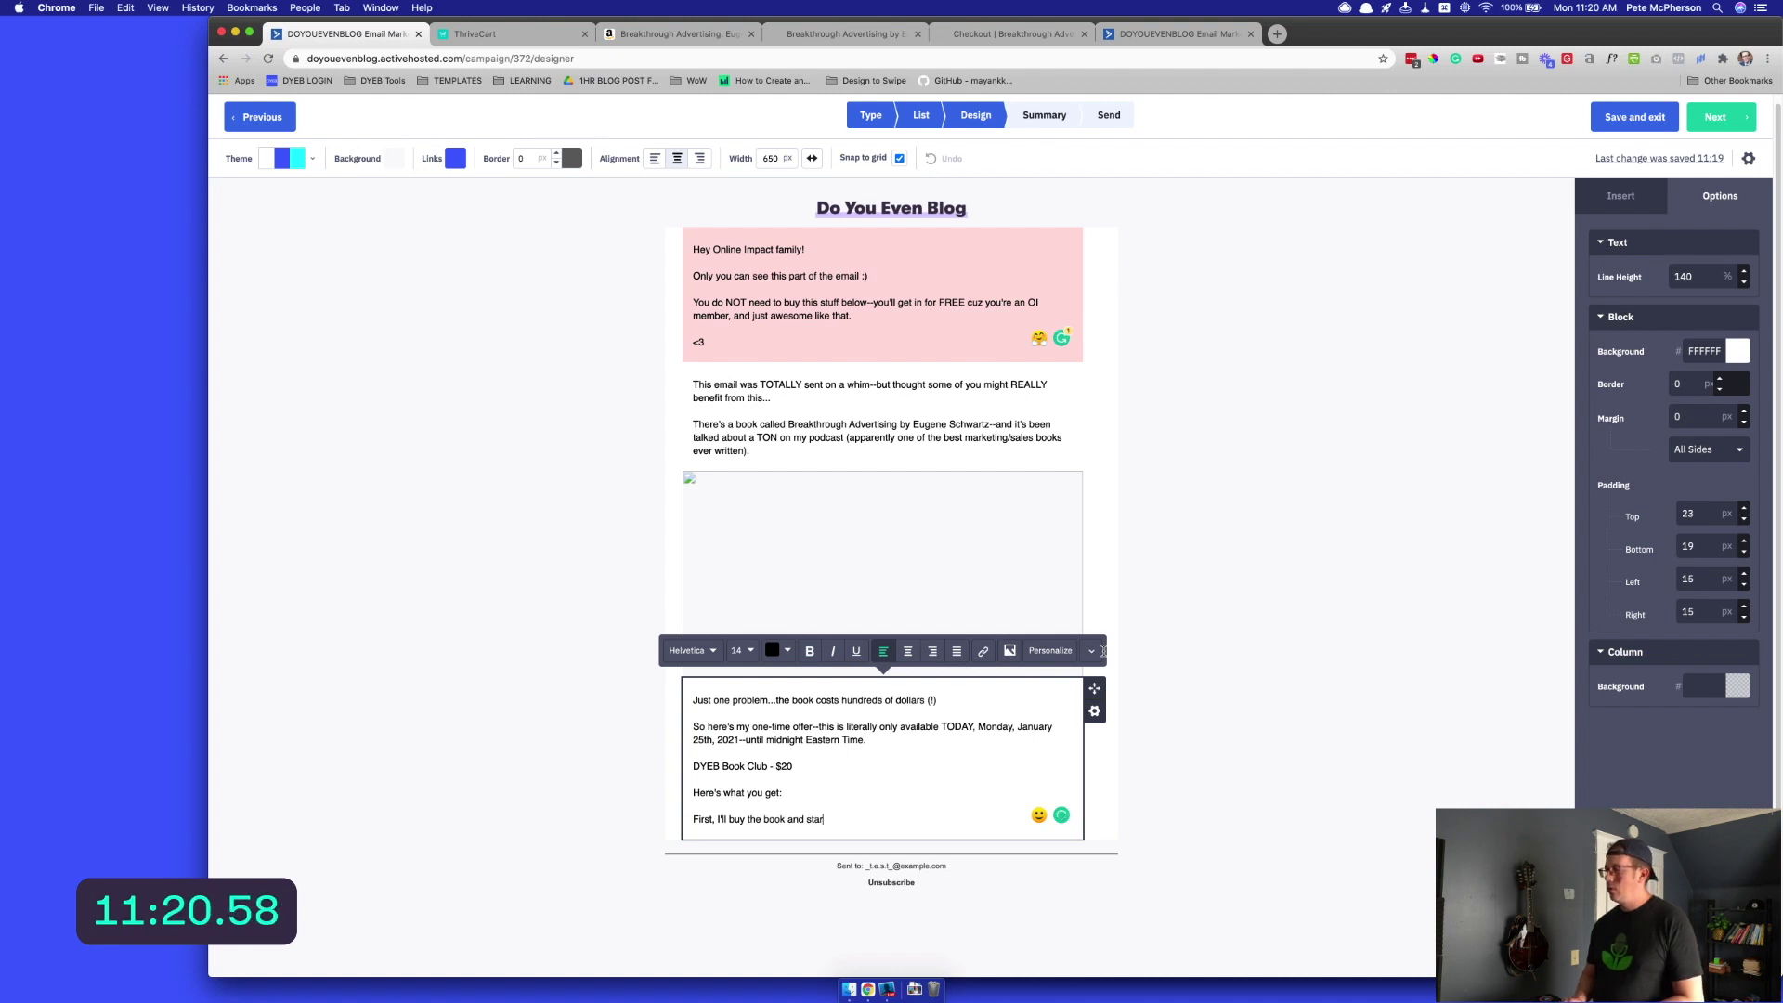
Add the lines "First, I'll buy the book and start reading it." and "Second, I'll make detailed annotated notes as I go through."
text(it.)
key(Return)
text(S)
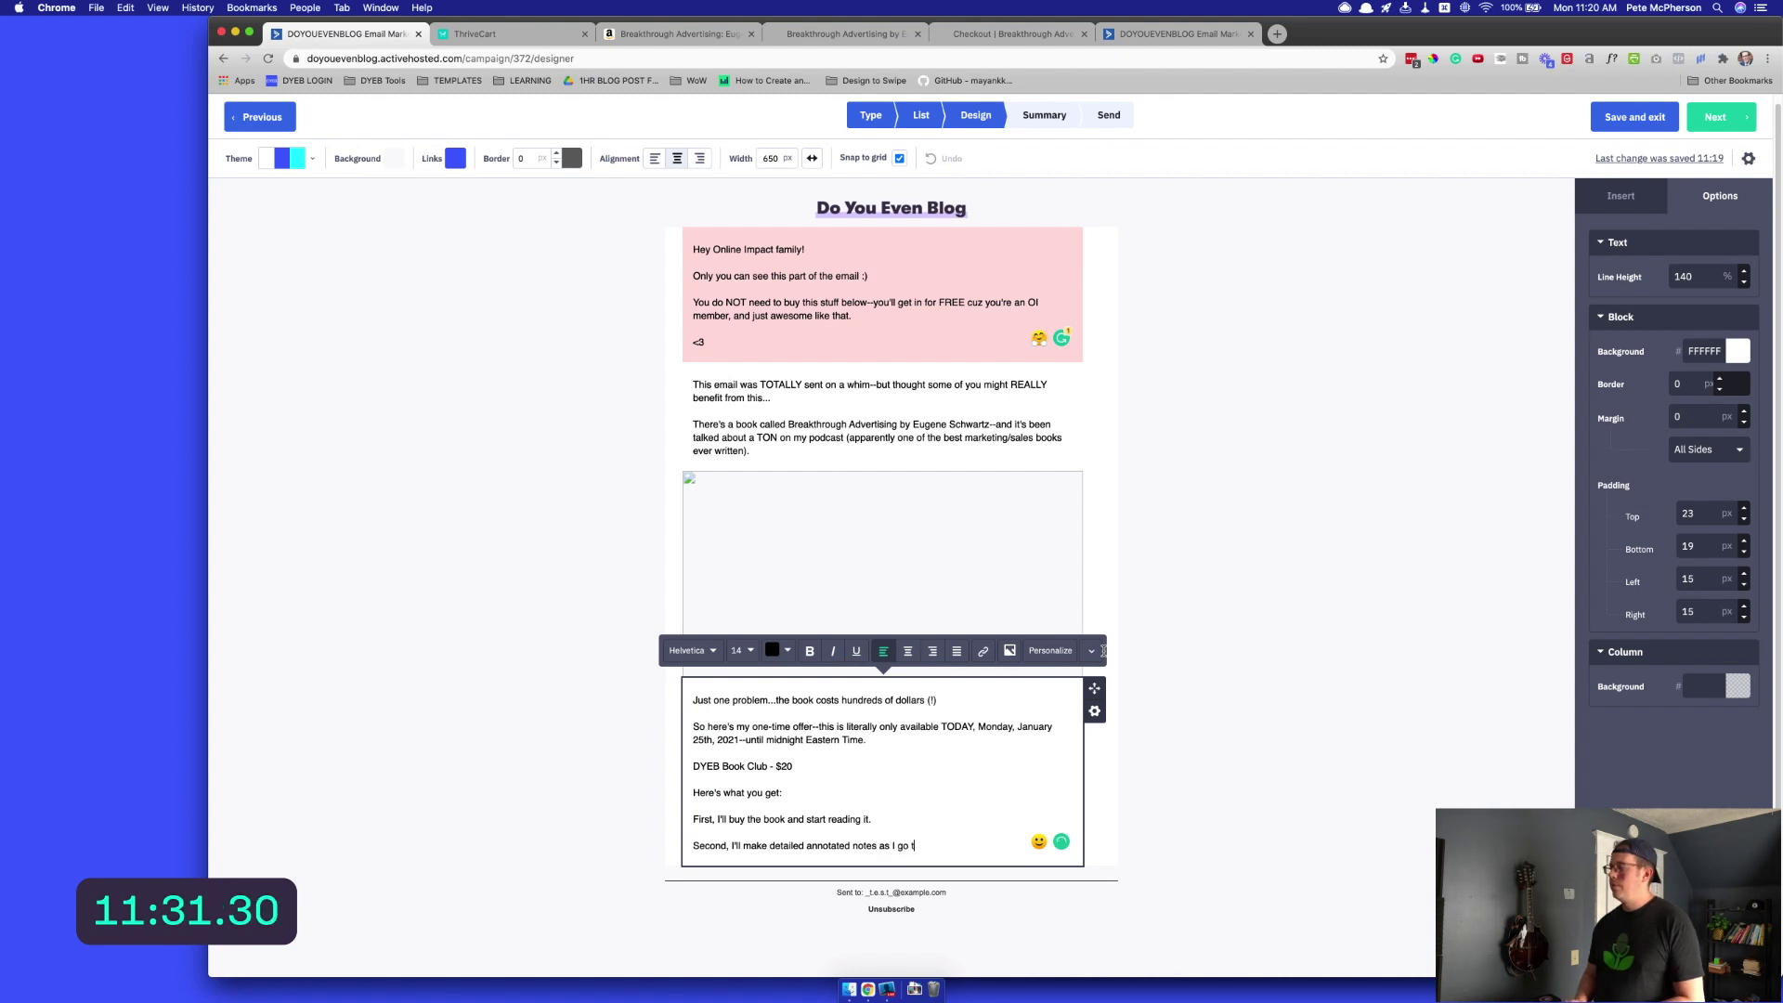
Add "Third, I'll make a SHORT video summary for each chapter, complete with notable examples, my takeaways, etc."
text(Third, I'l)
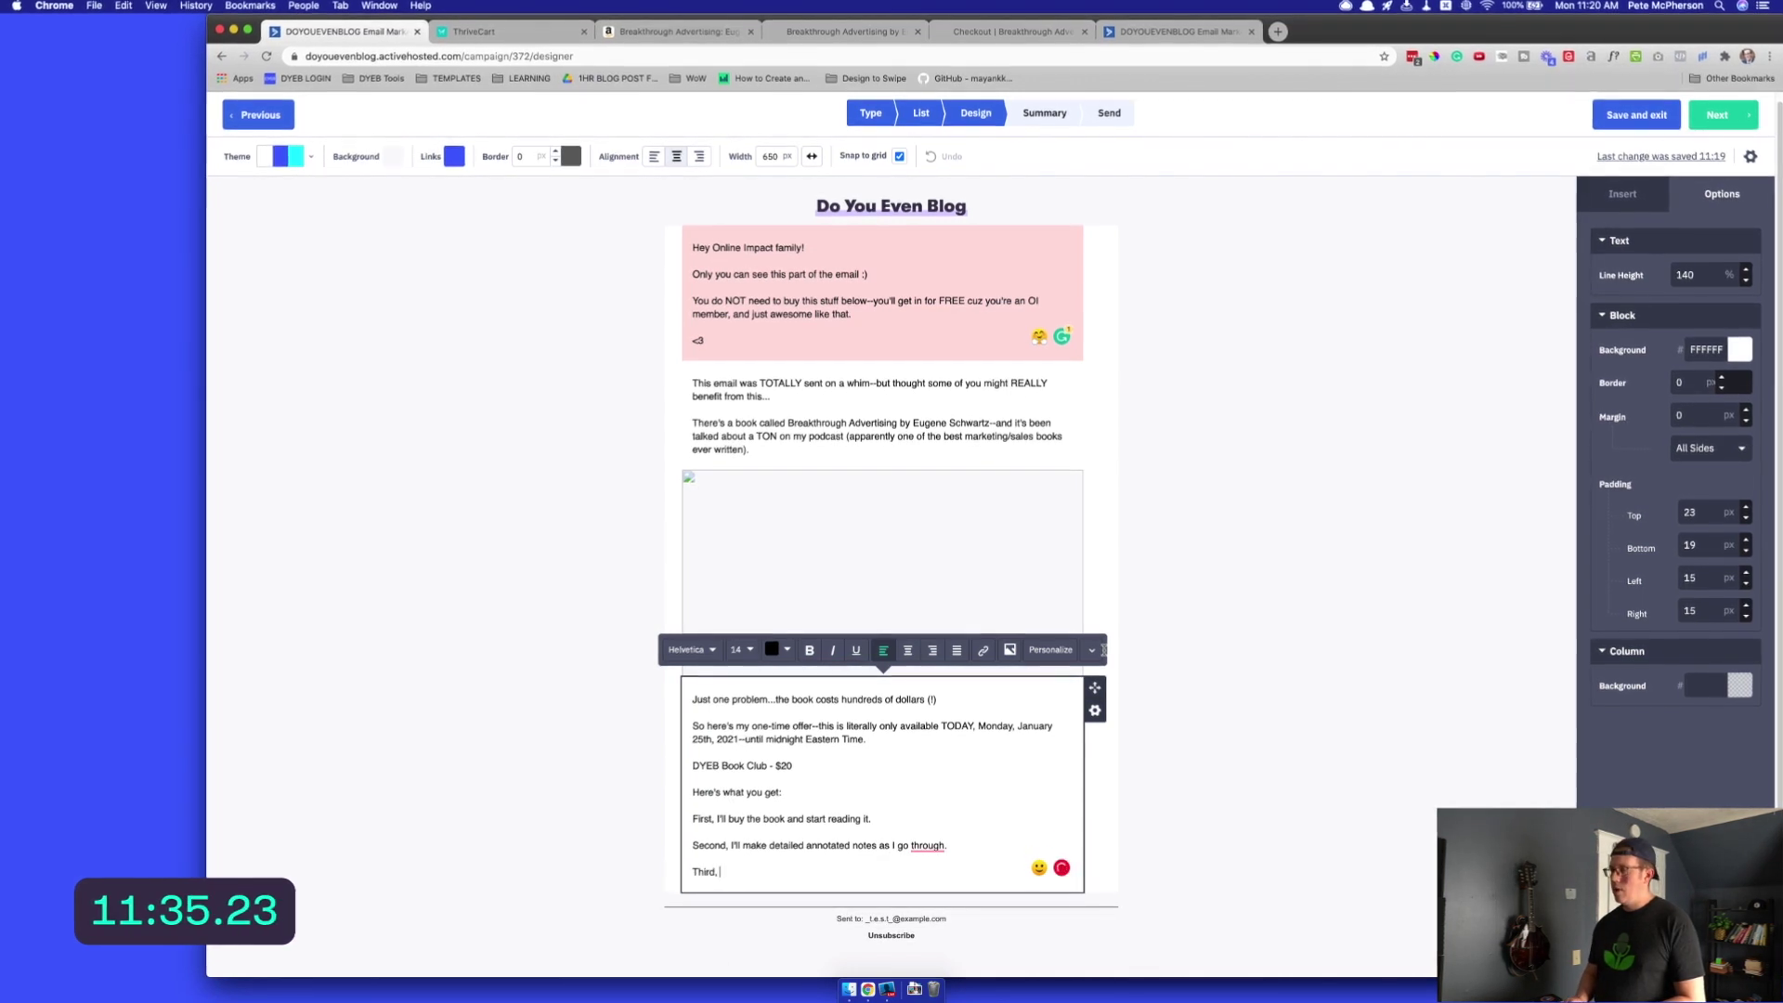
text(l make a )
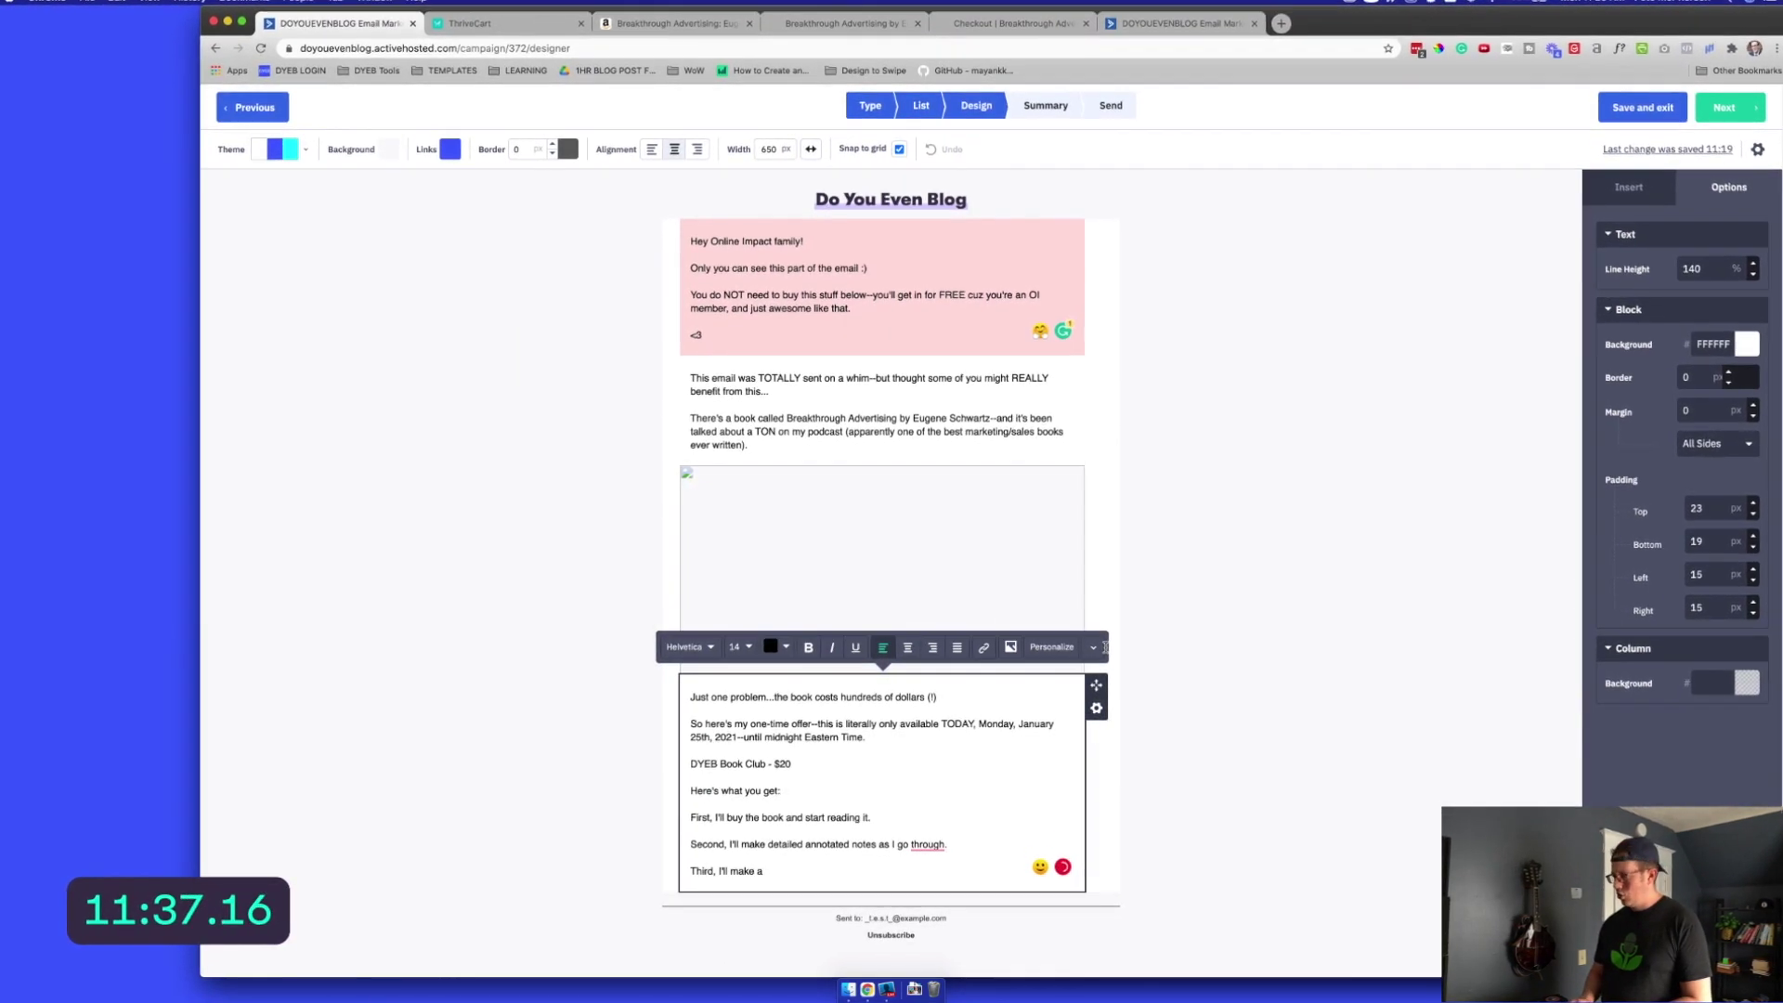
text(SHORT vi)
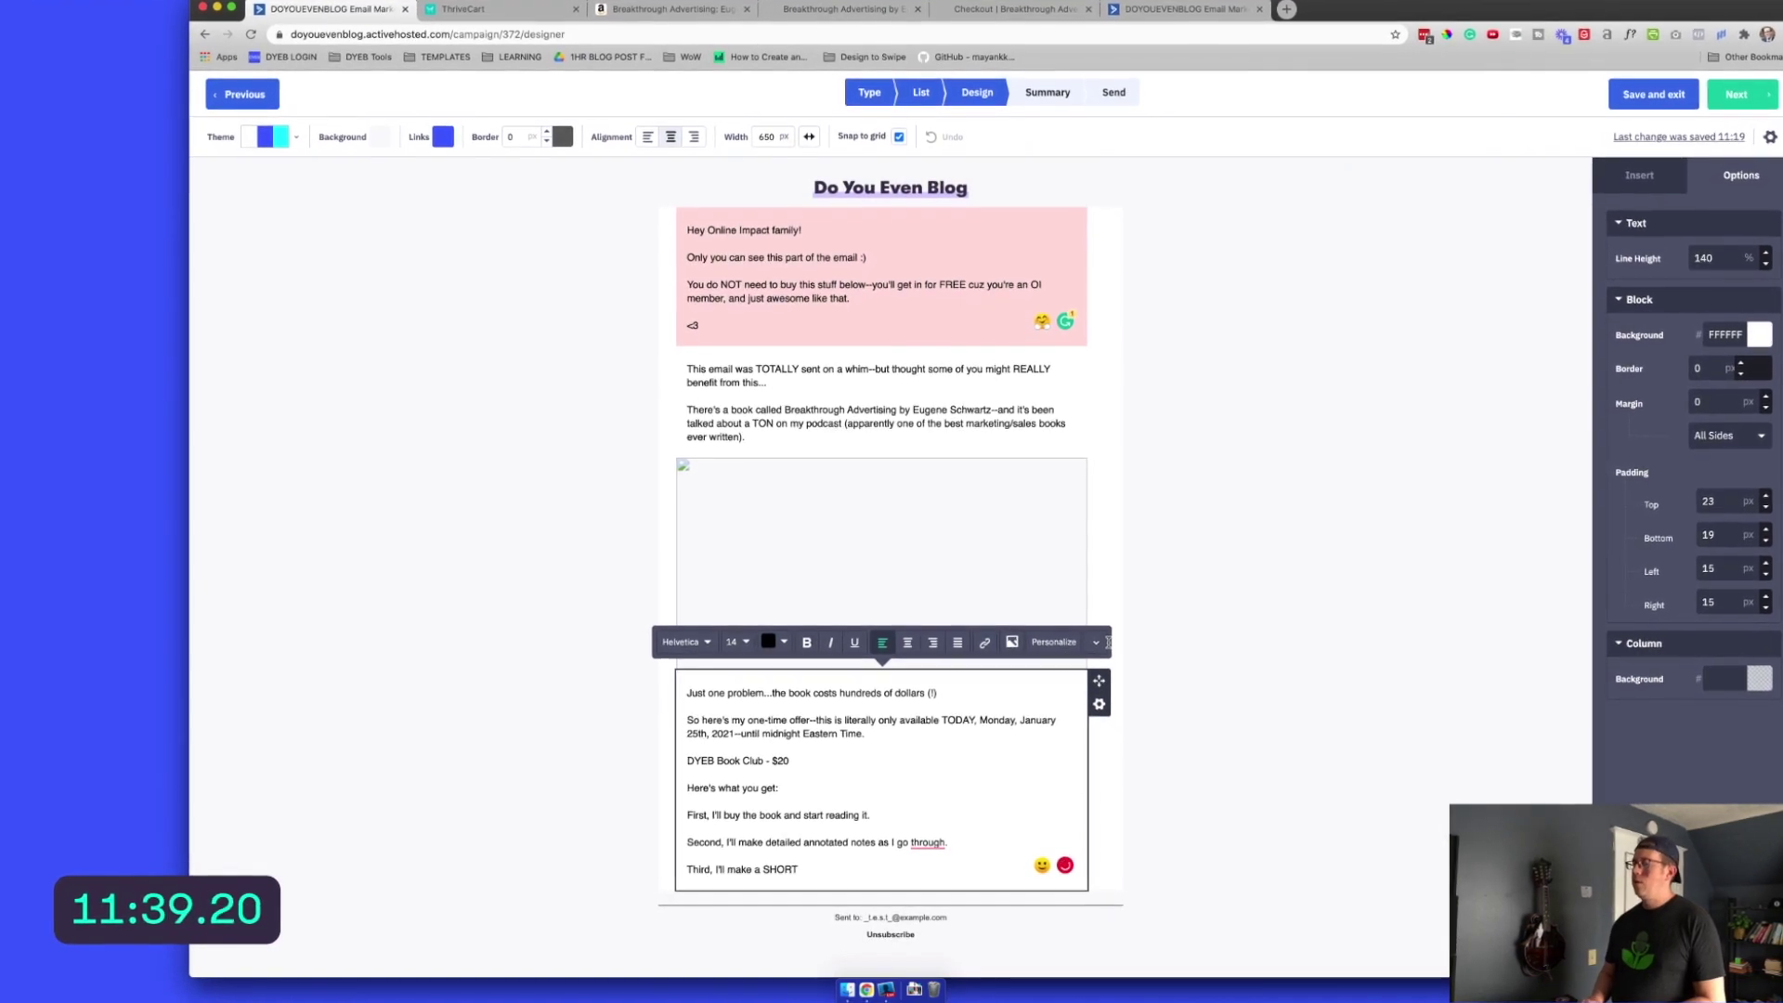
text(deo summary for )
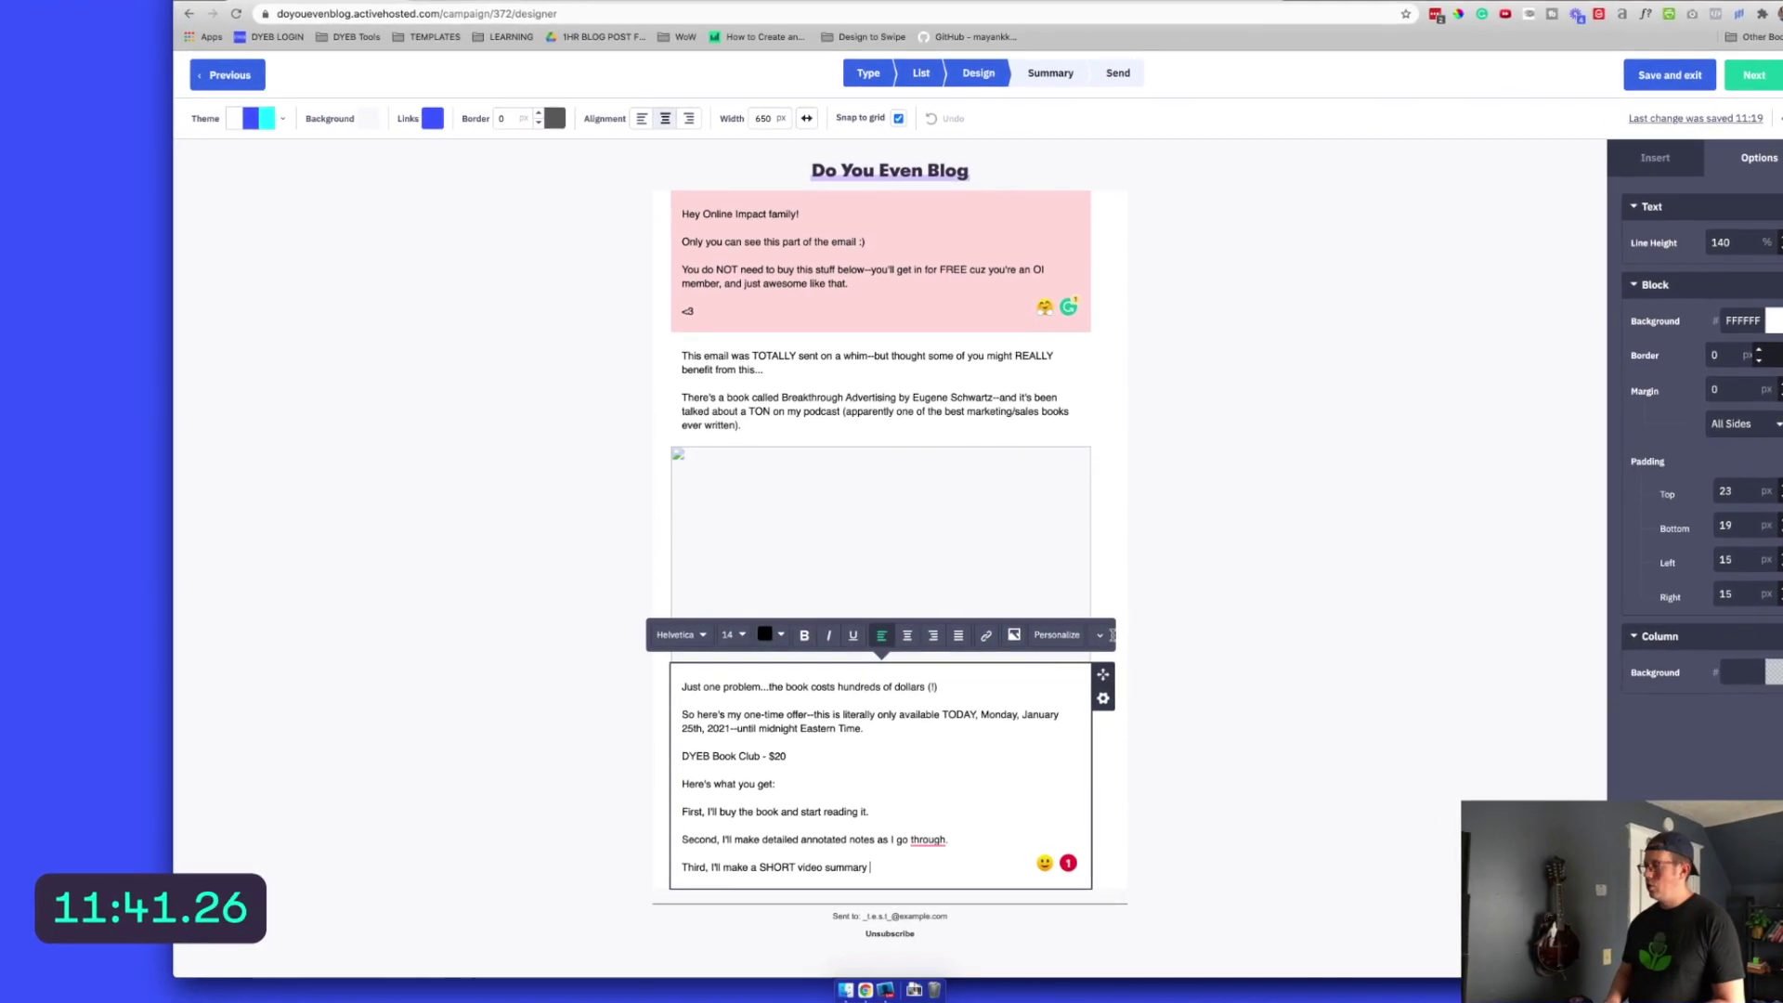
text(each chap)
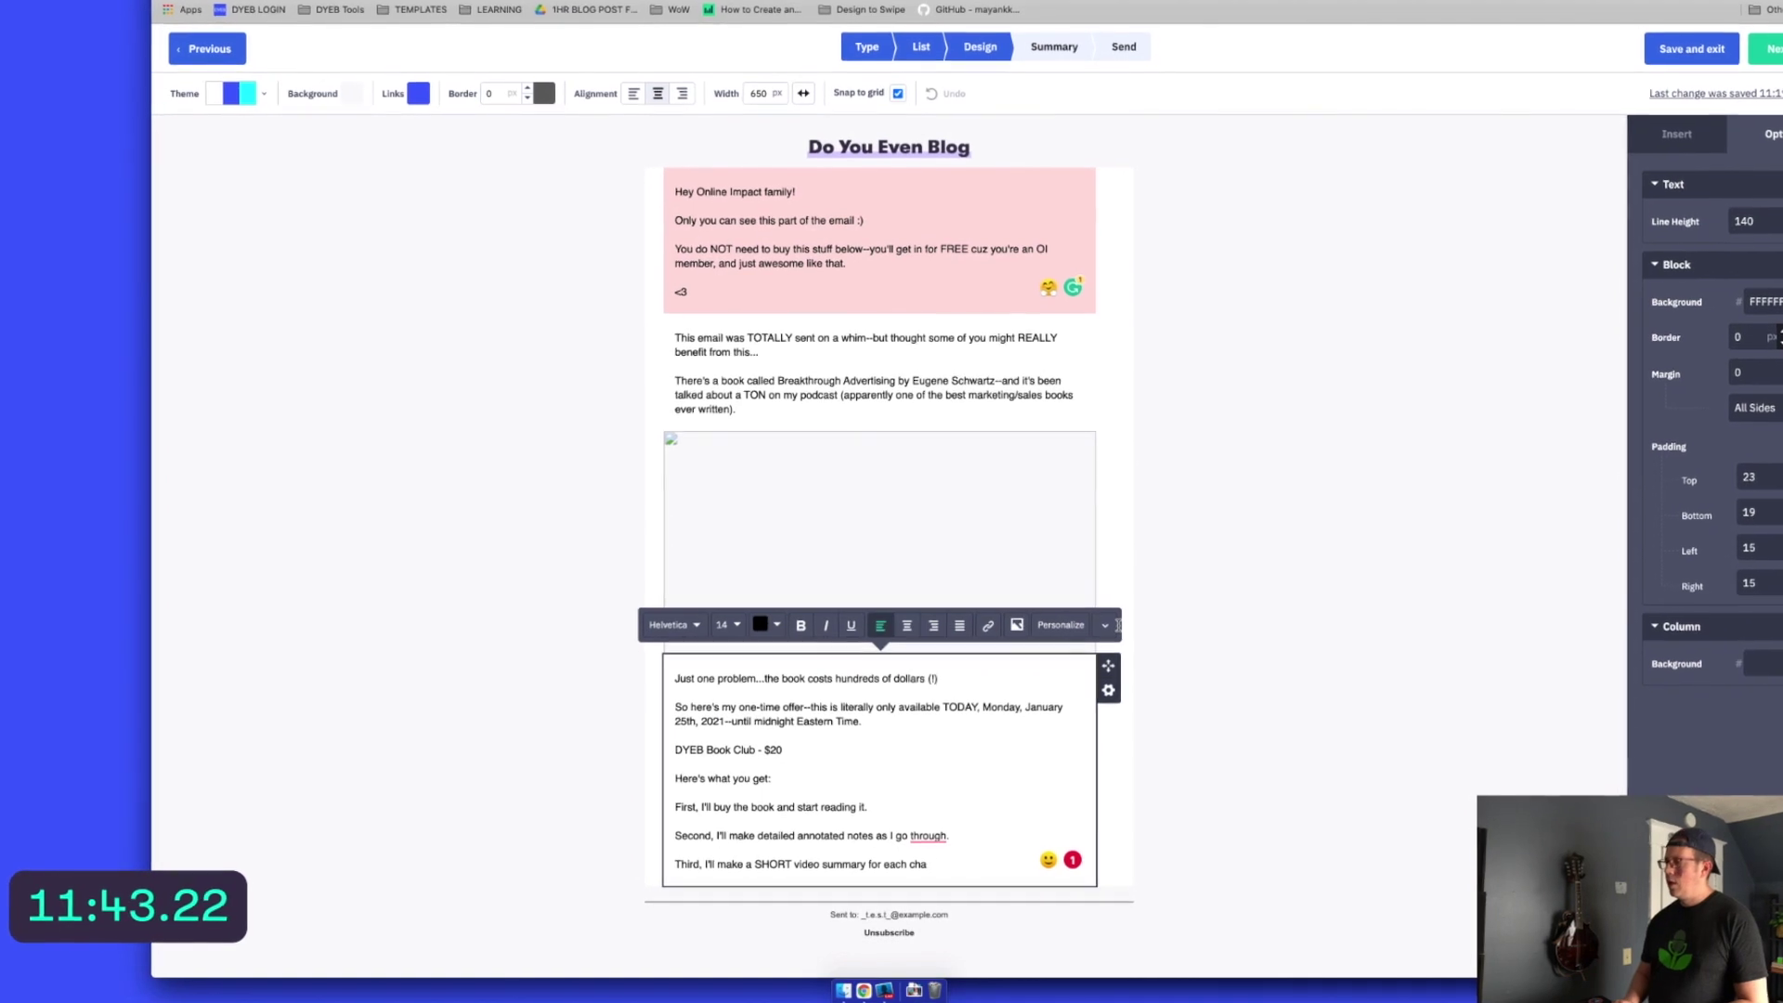
text(ter, complete with nota)
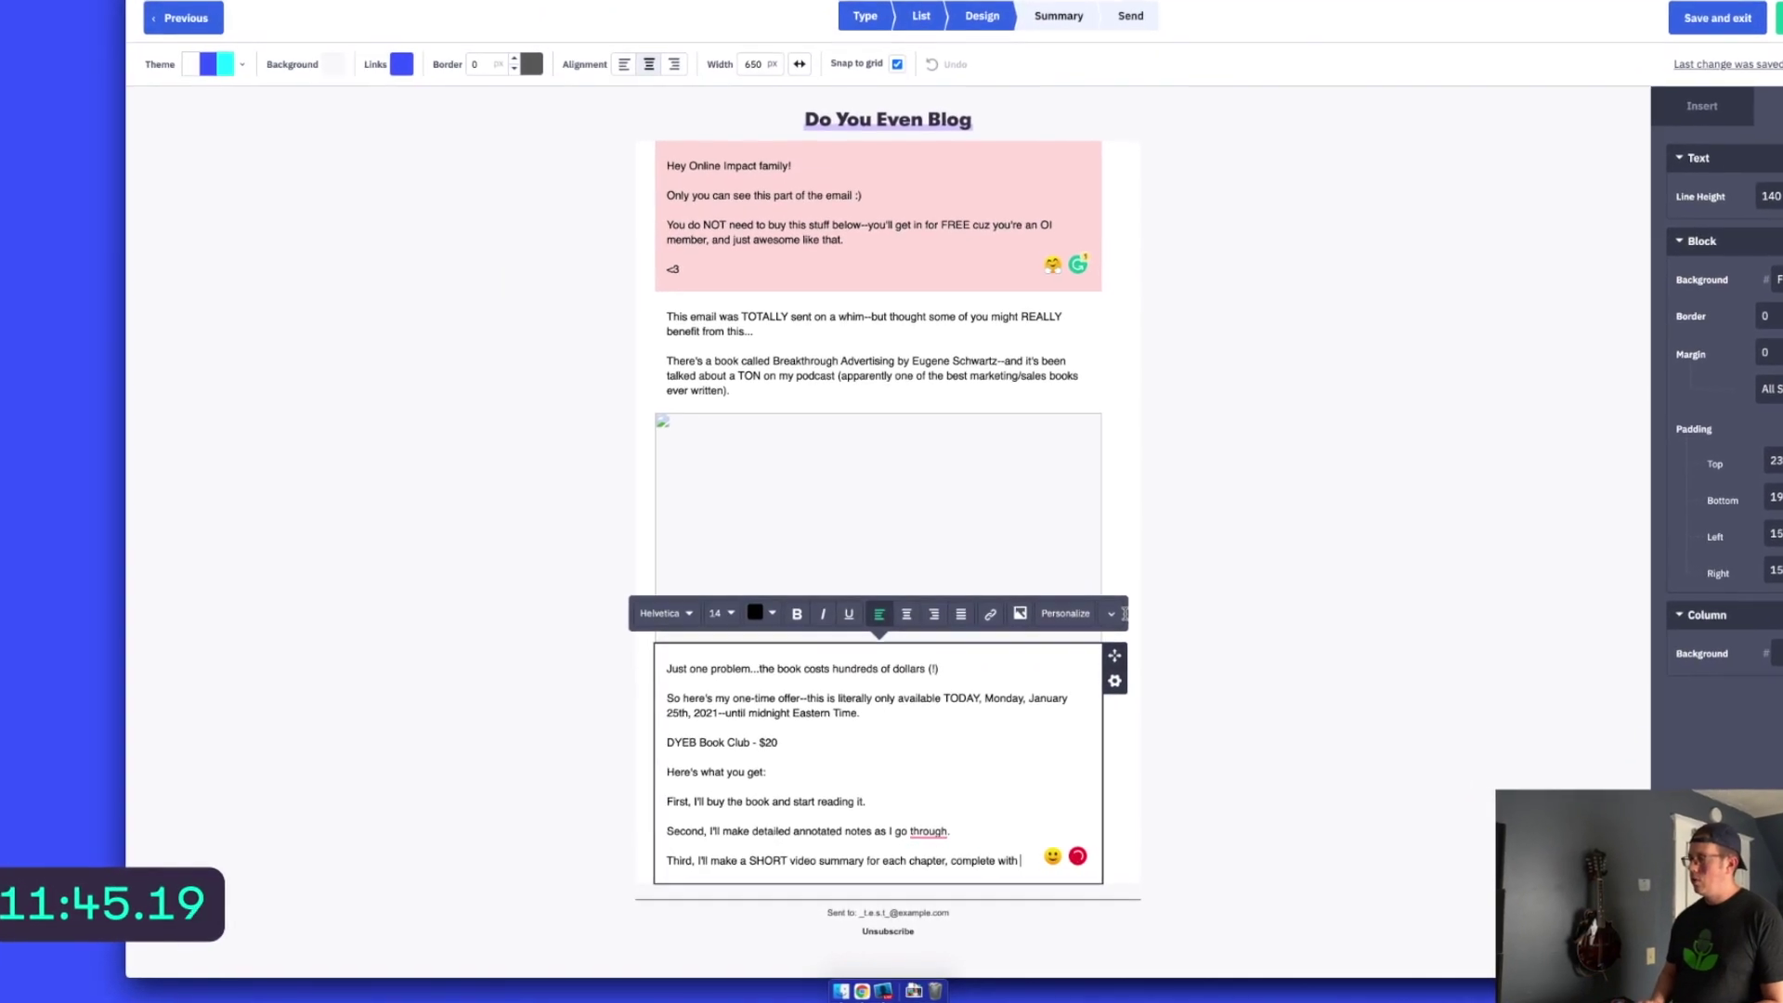
text(ble examples, my ta)
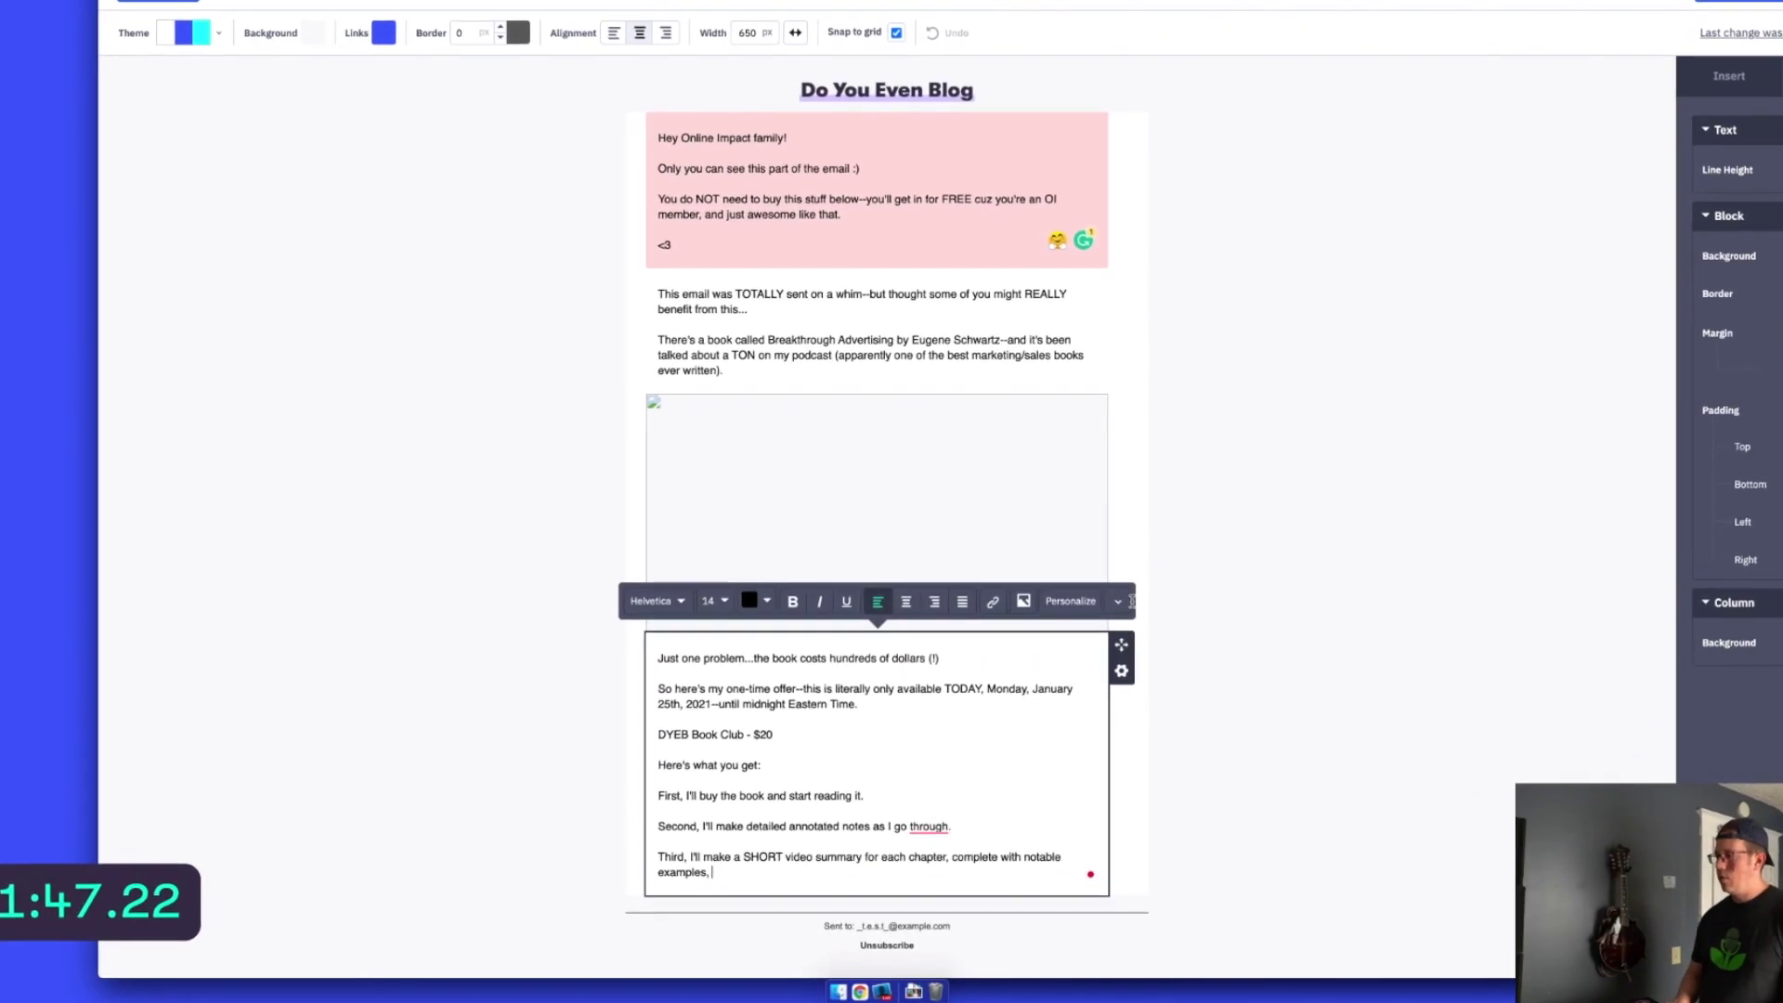
text(keaways, etc.  )
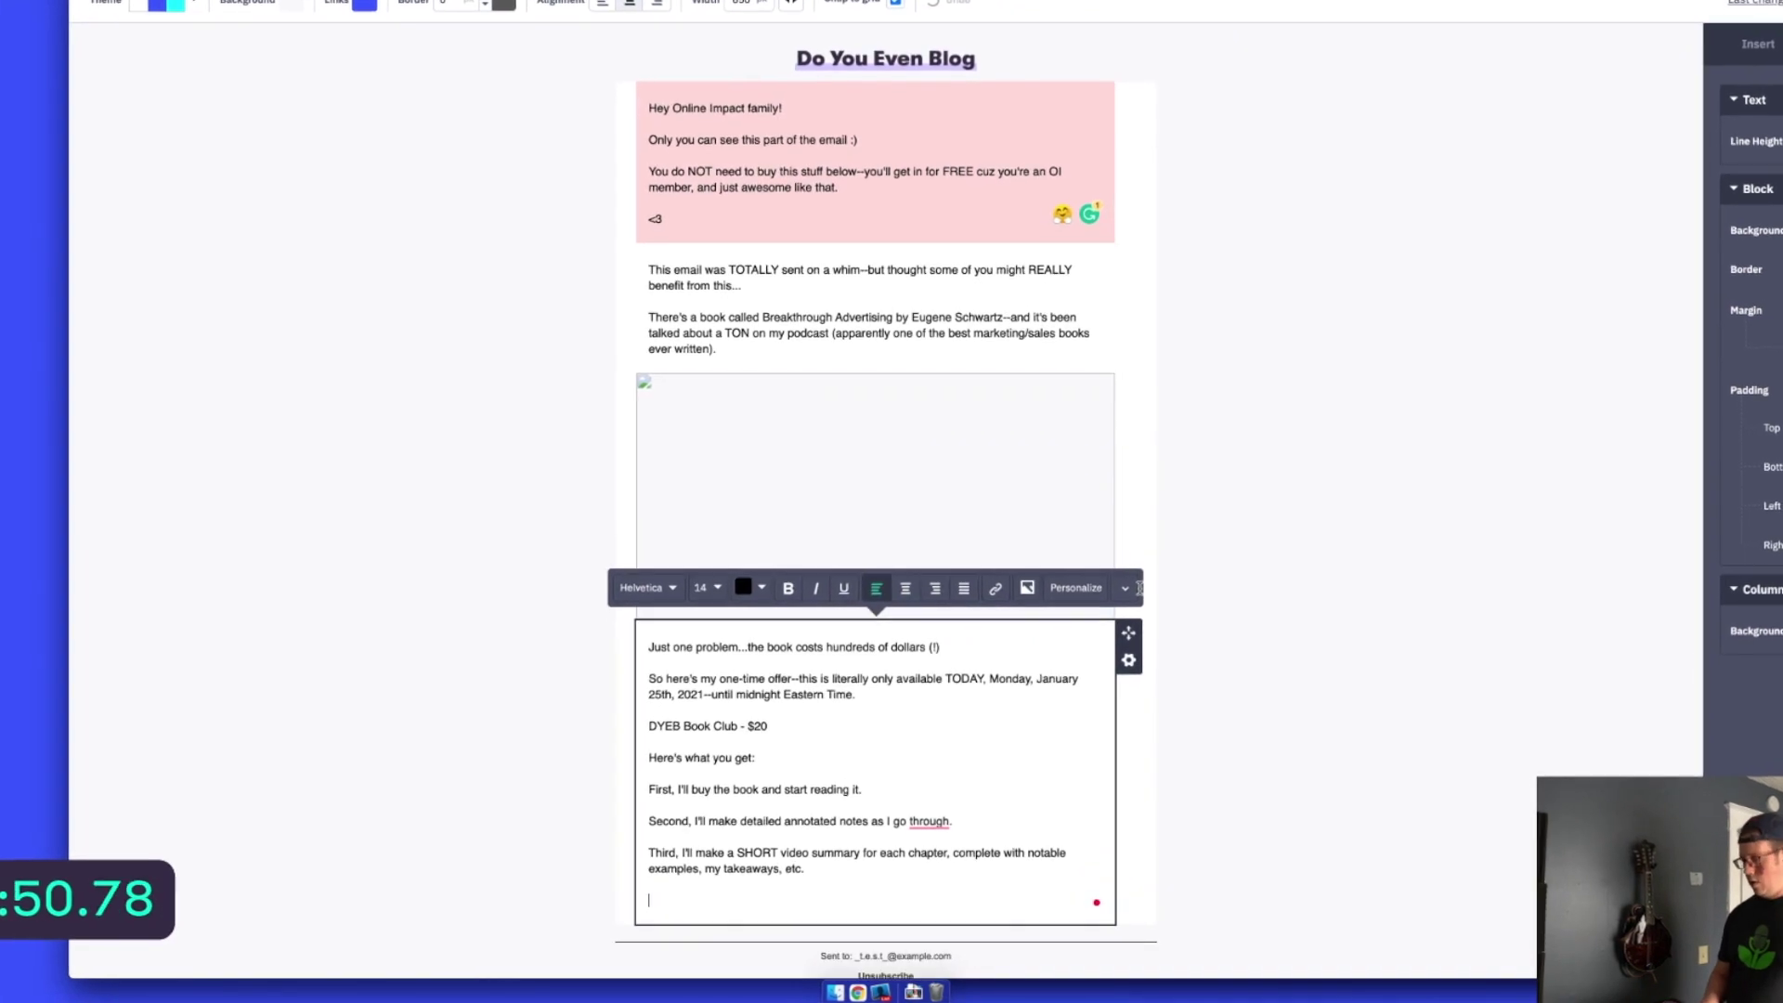
Add the paragraphs "You pay me $20, and you'll get all the videos and notes." and "Whatcha think?"
text(You pay me $2)
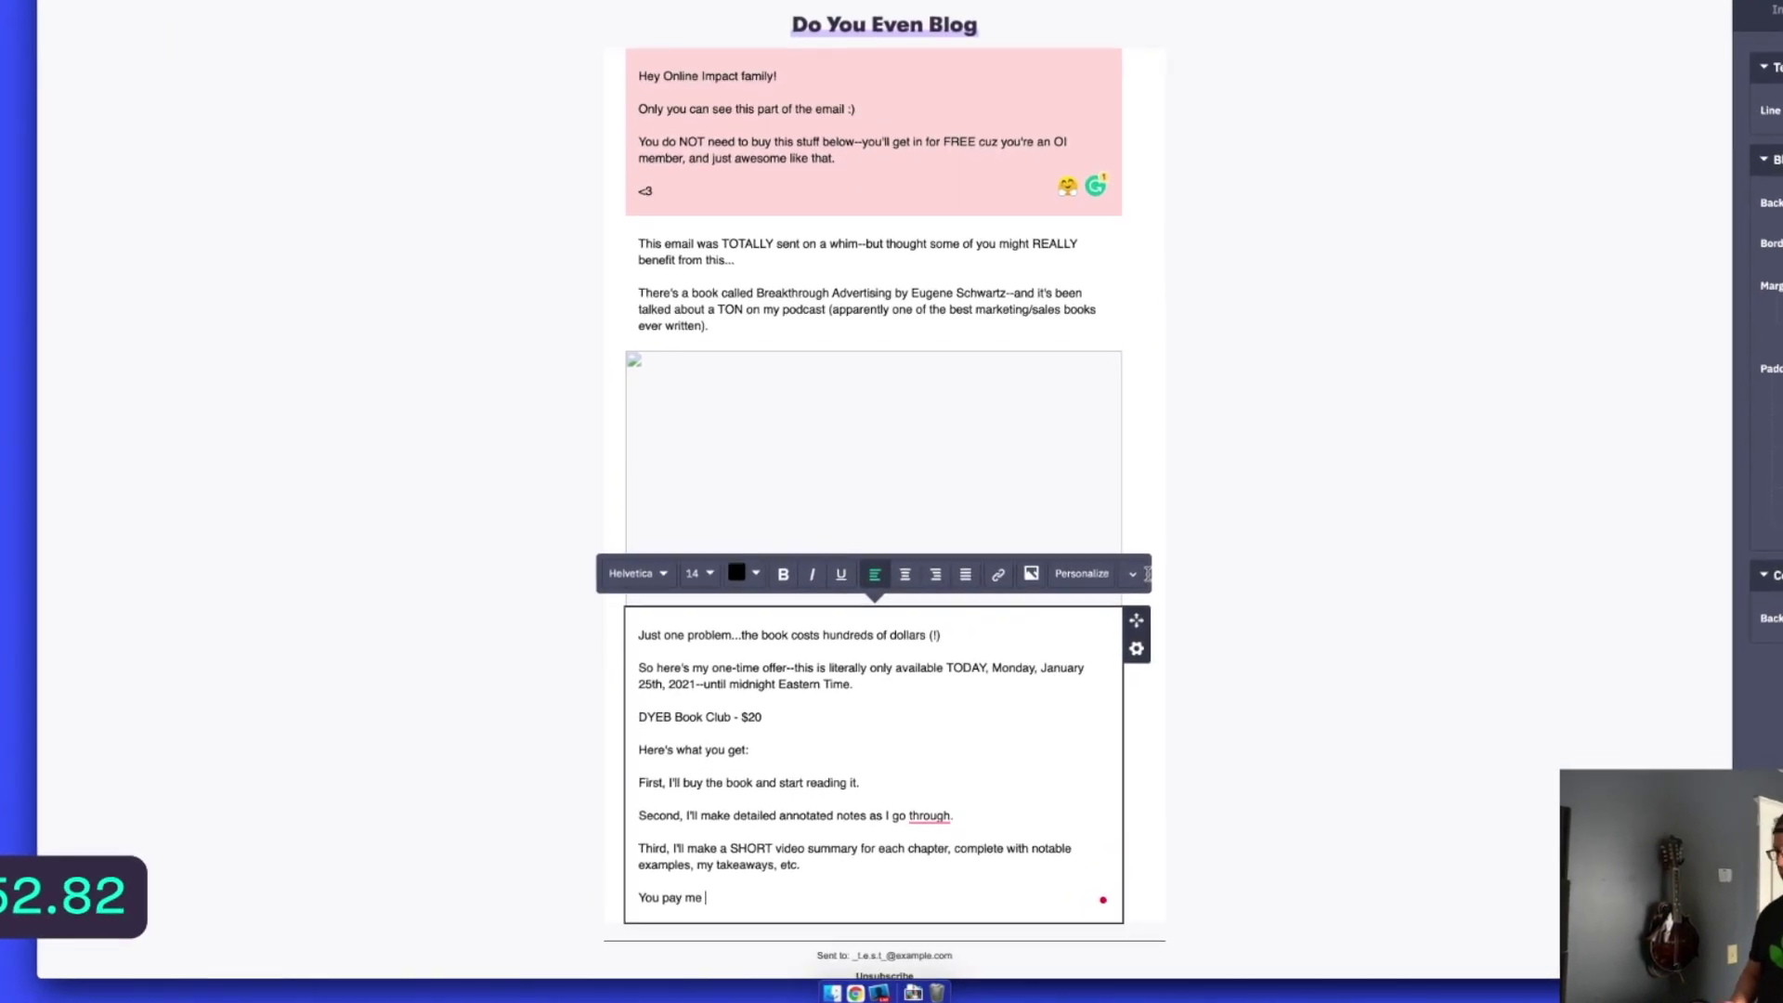
text(0, and you'll get all the videos and notes.)
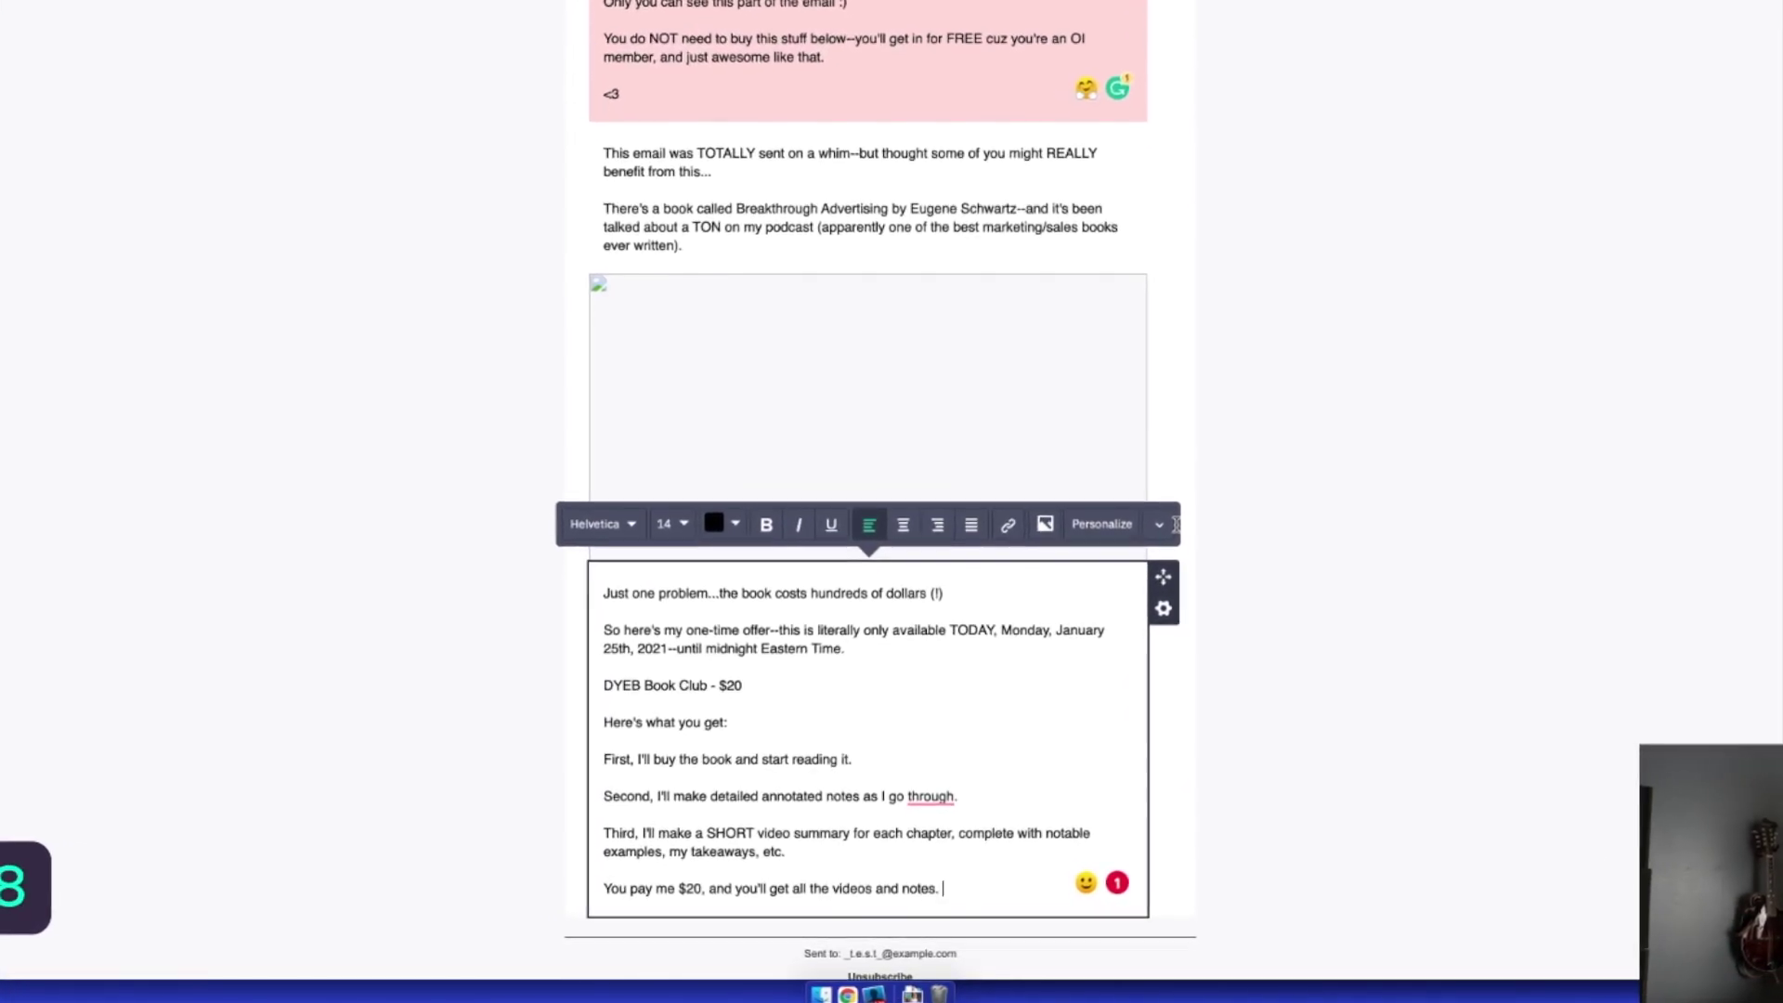
key(Return)
text(Whatcha think?)
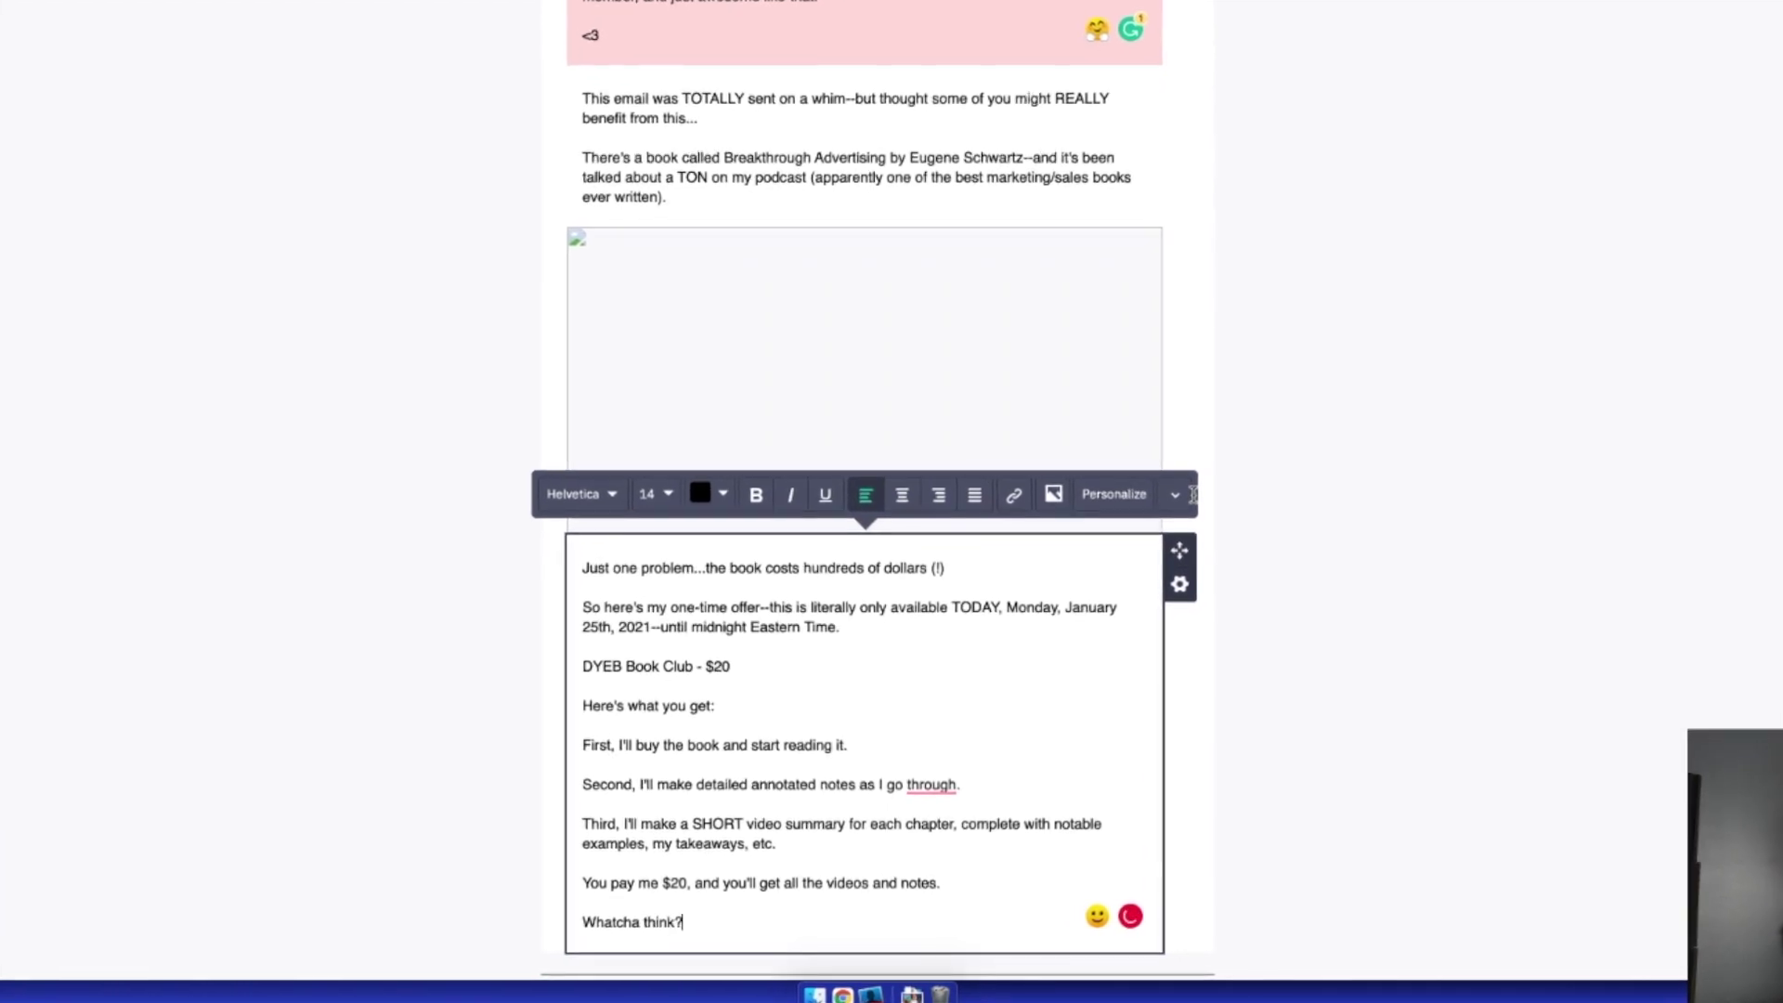
Close the offer text with "If this is something you're interested in--click here to join the book club."
key(Return)
text(If this is )
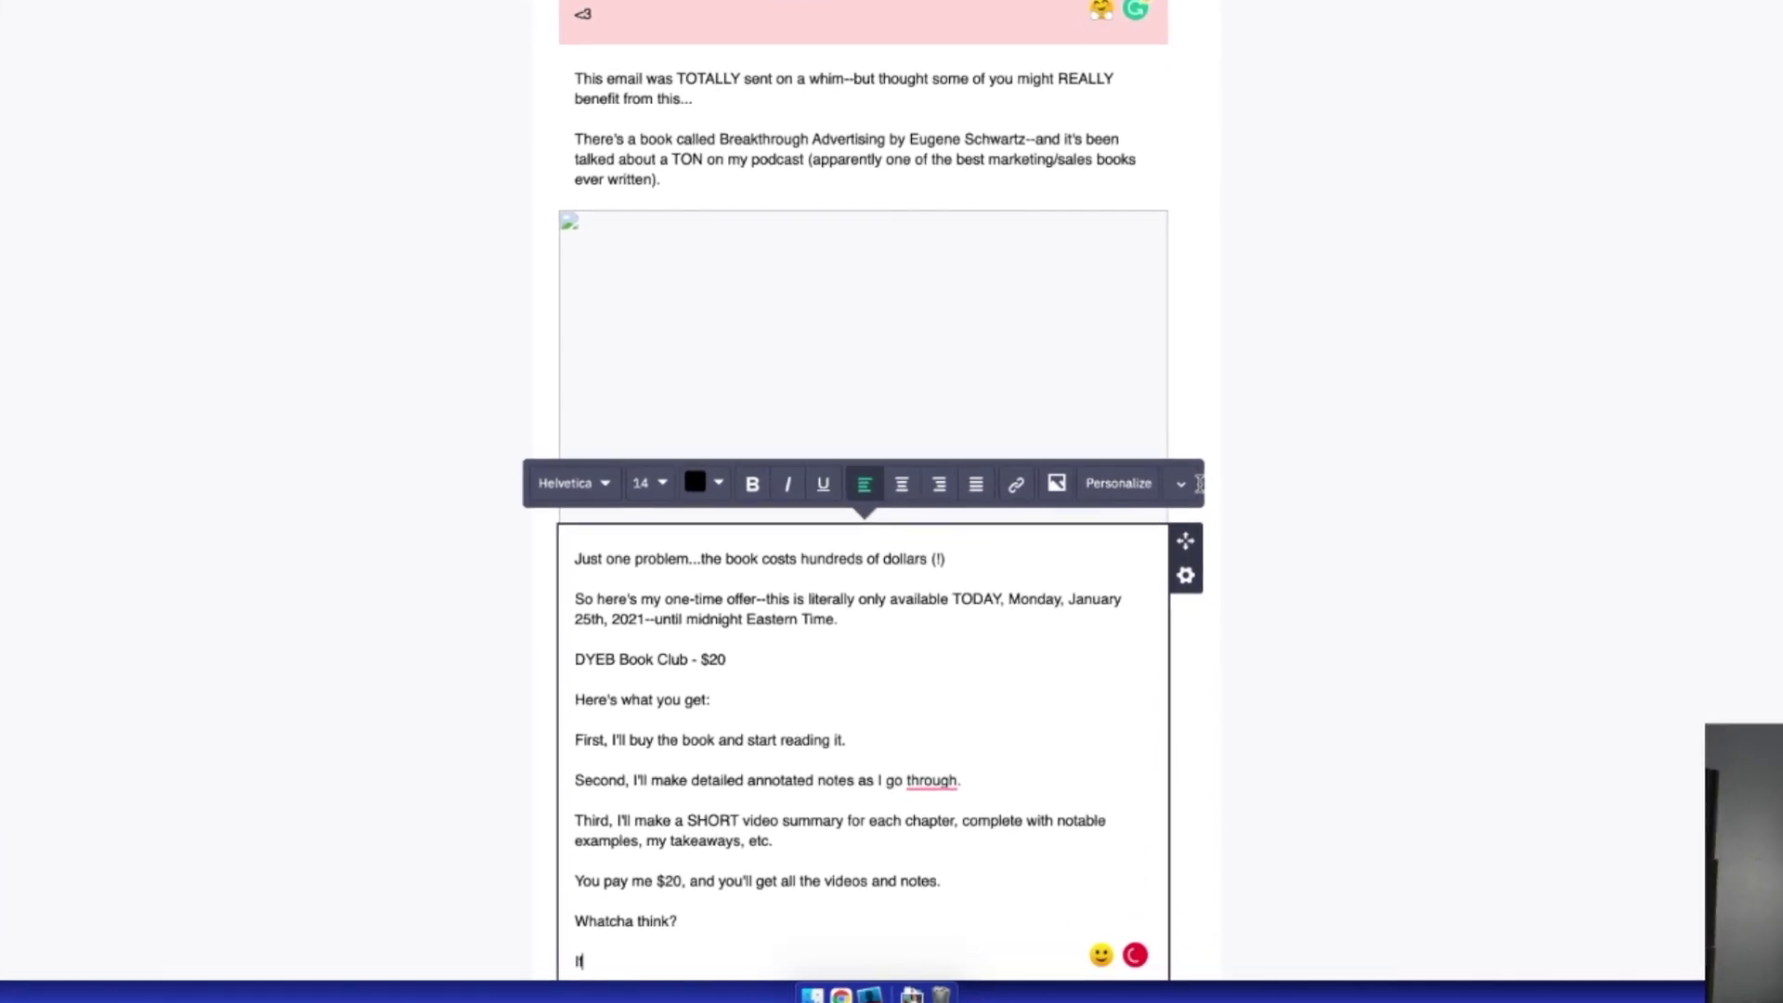
text(something you're intereste)
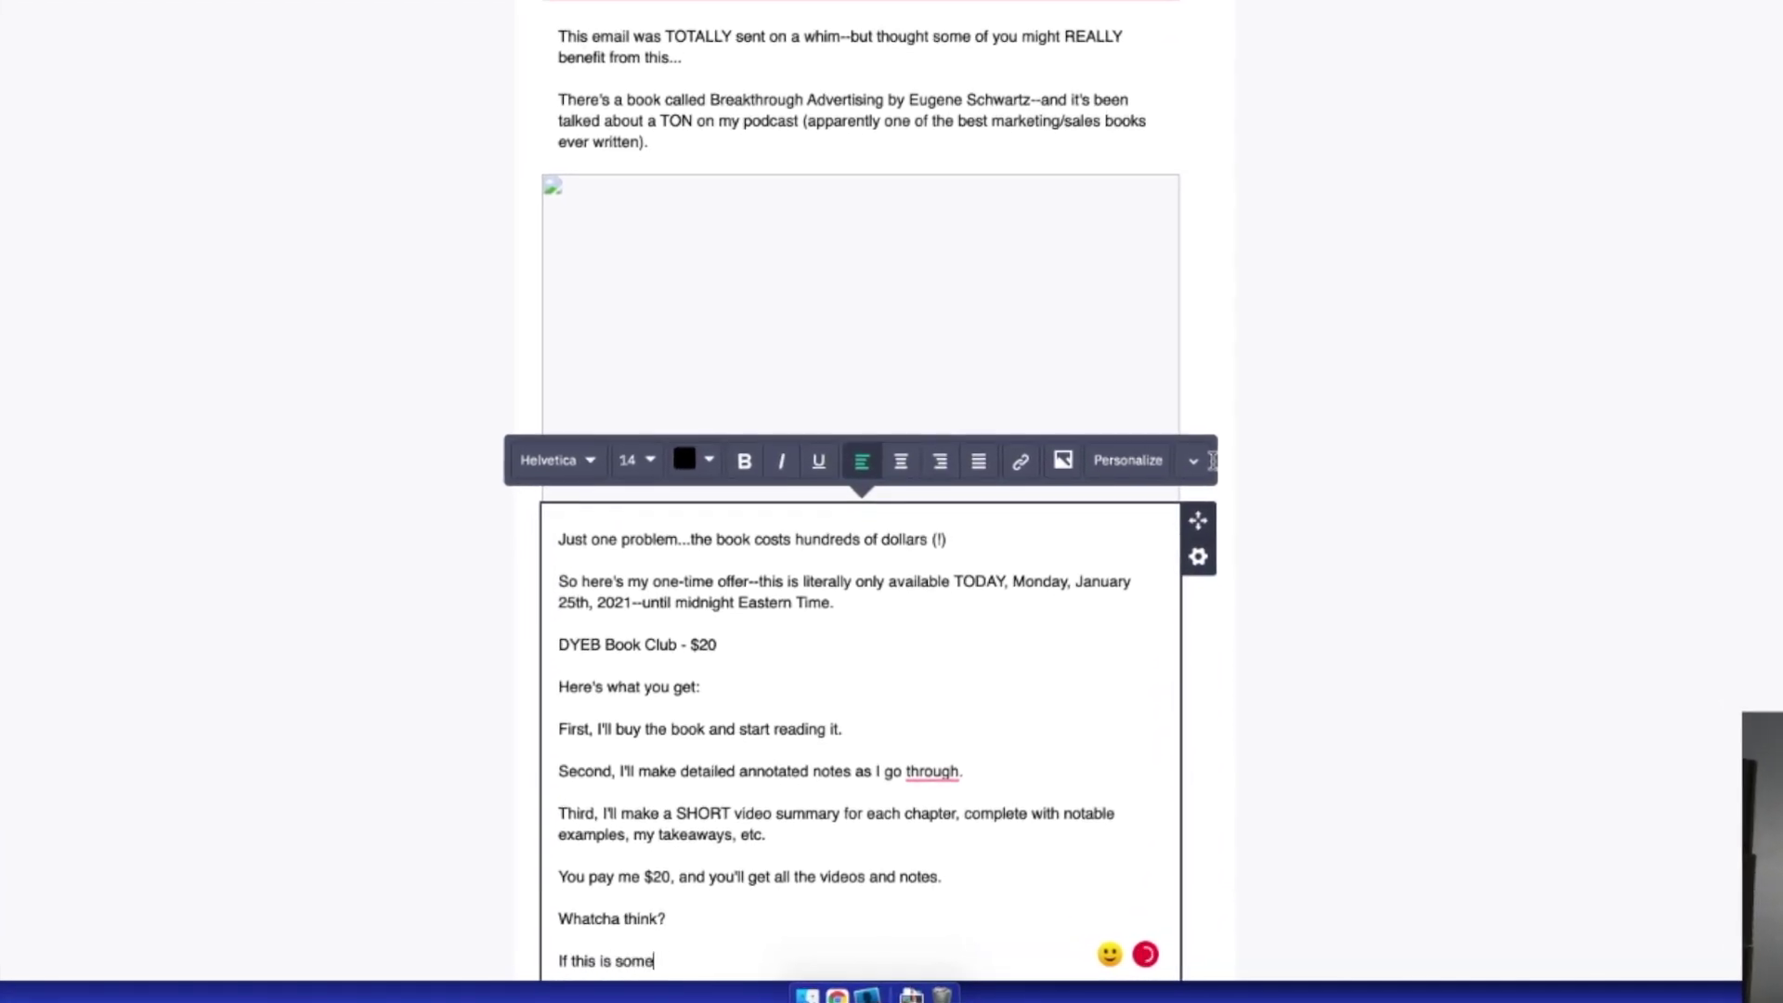
text(d in--click here to)
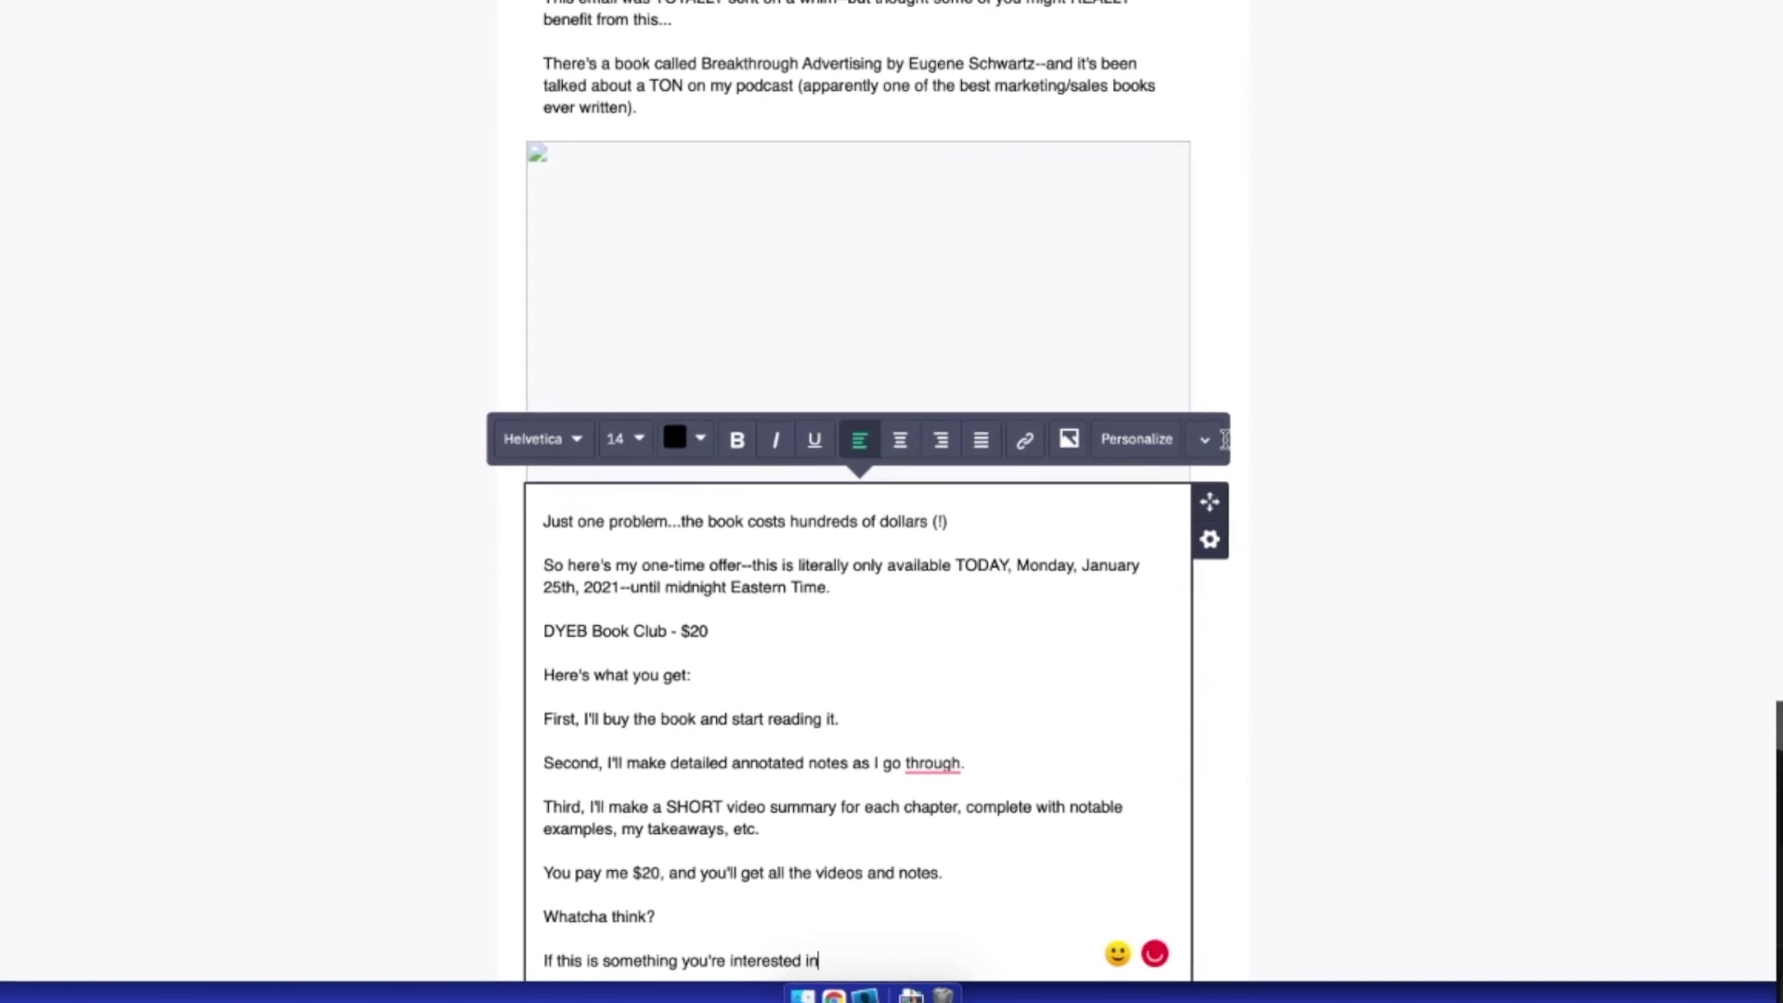
text( join the b)
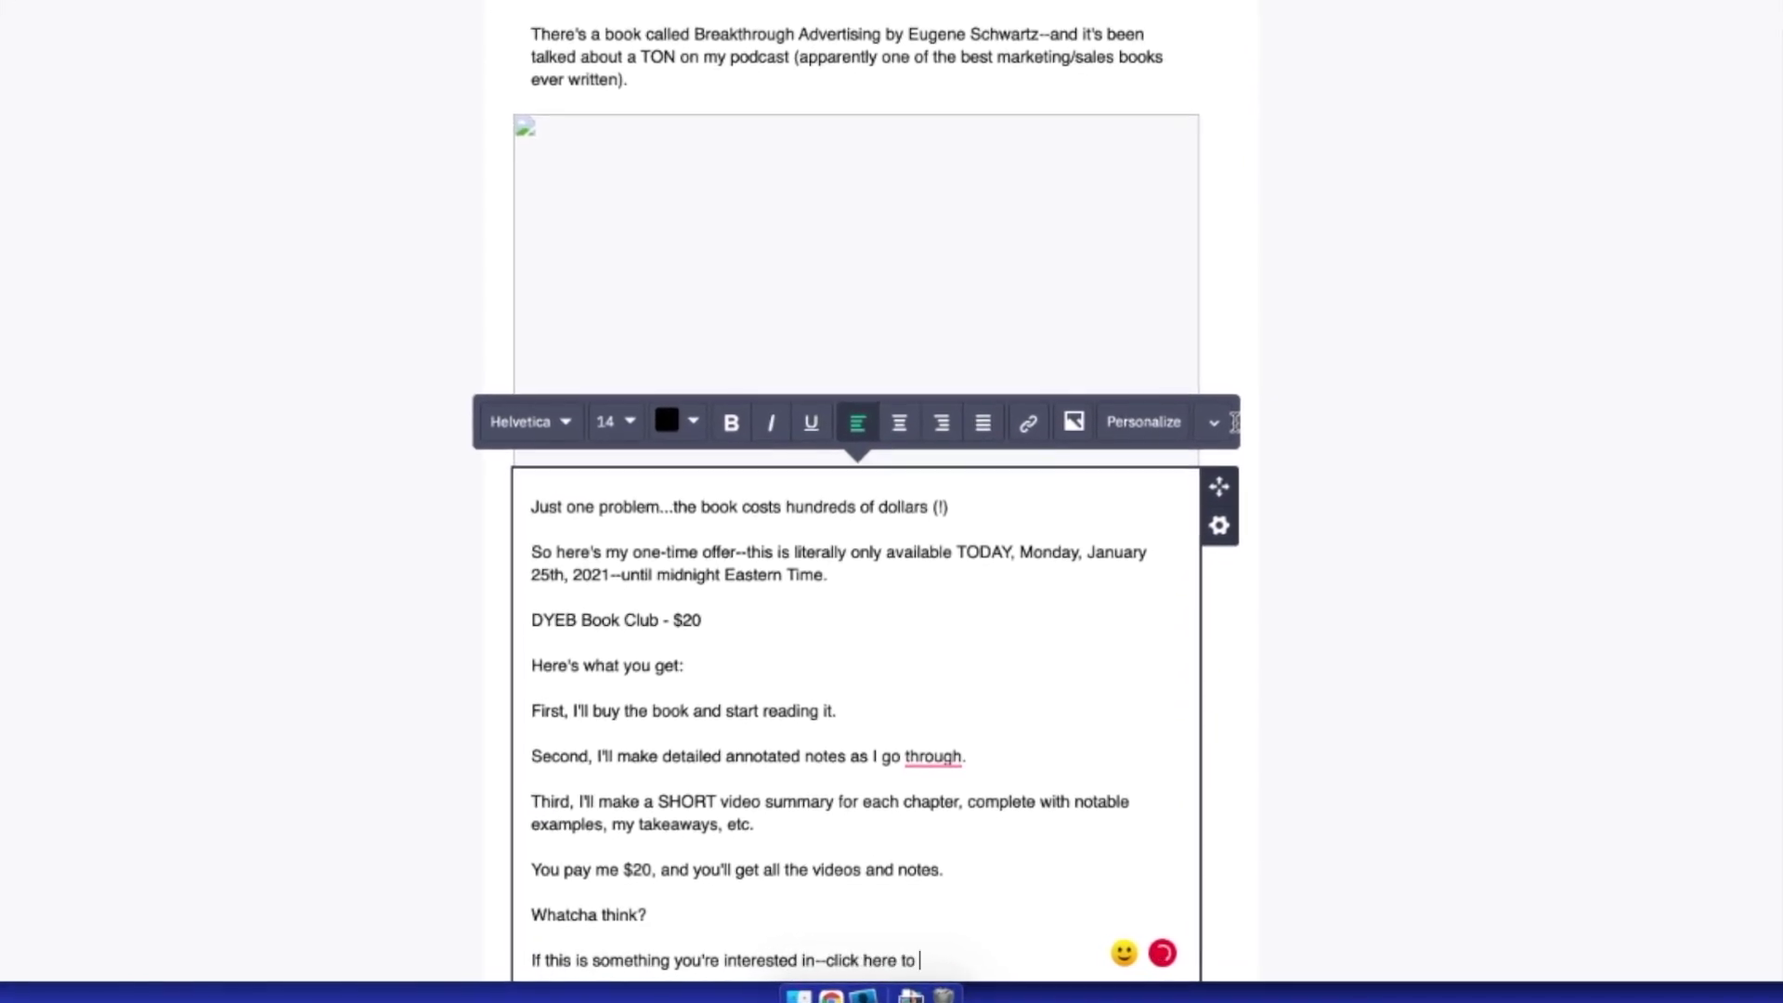
text(ook club)
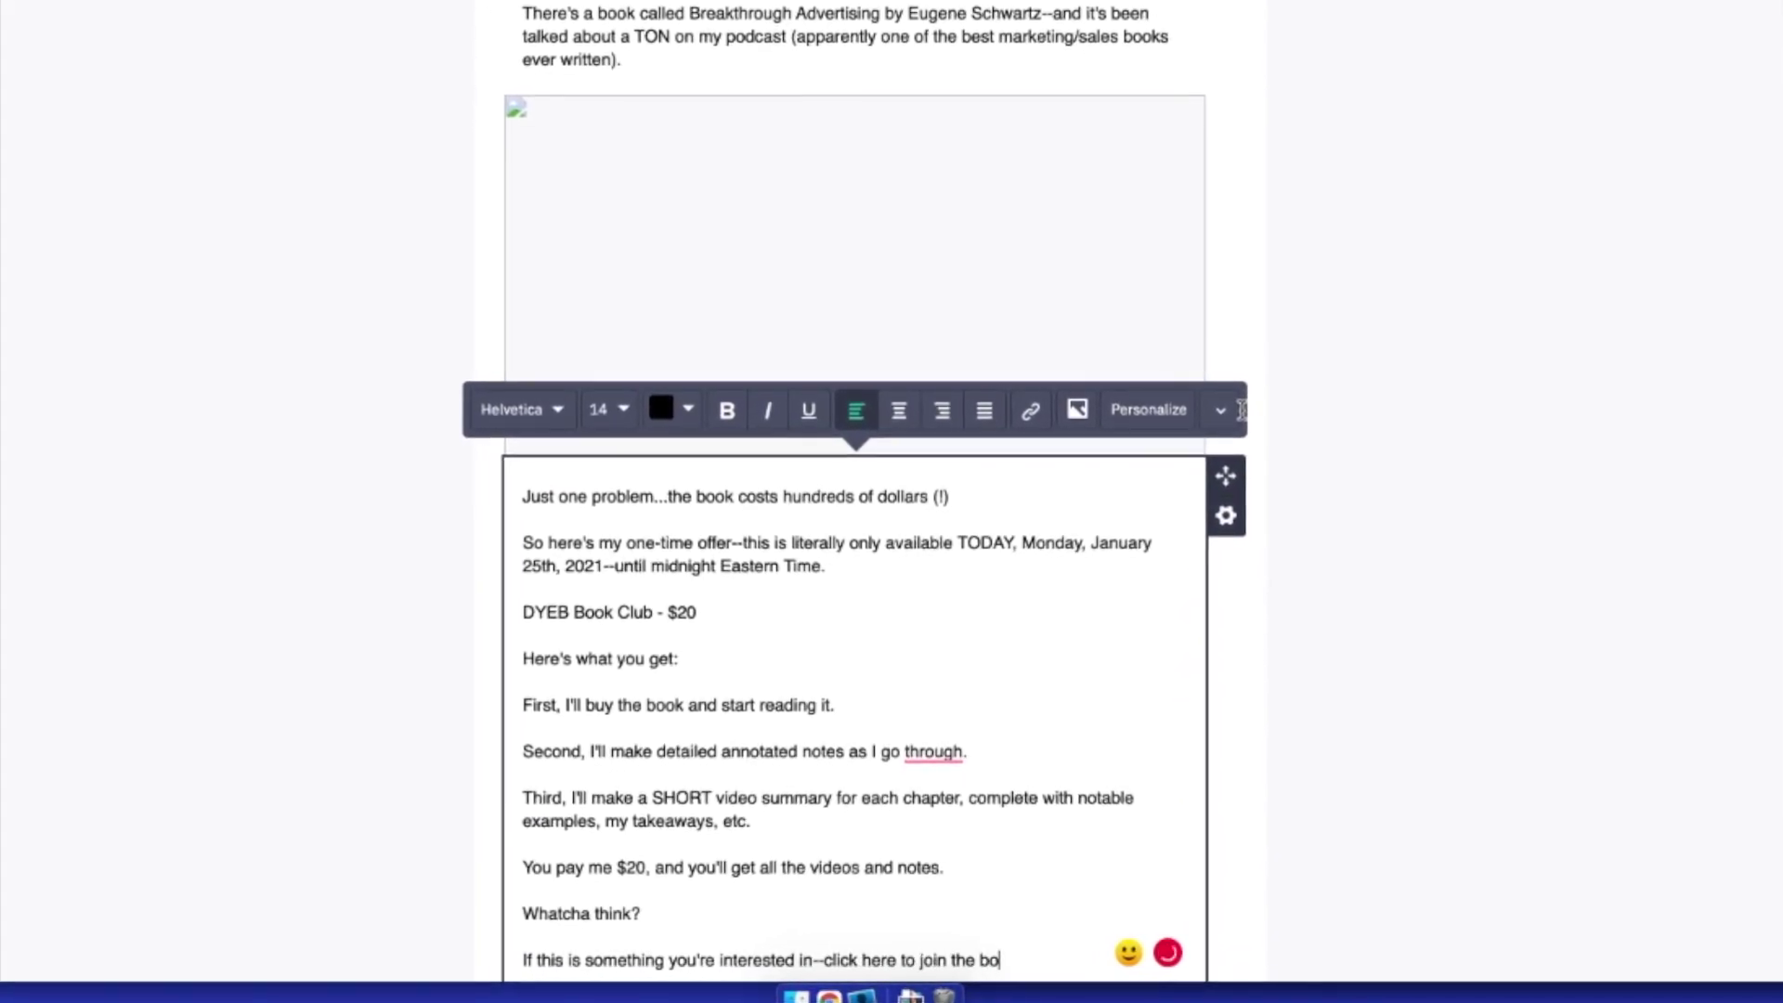
text(.)
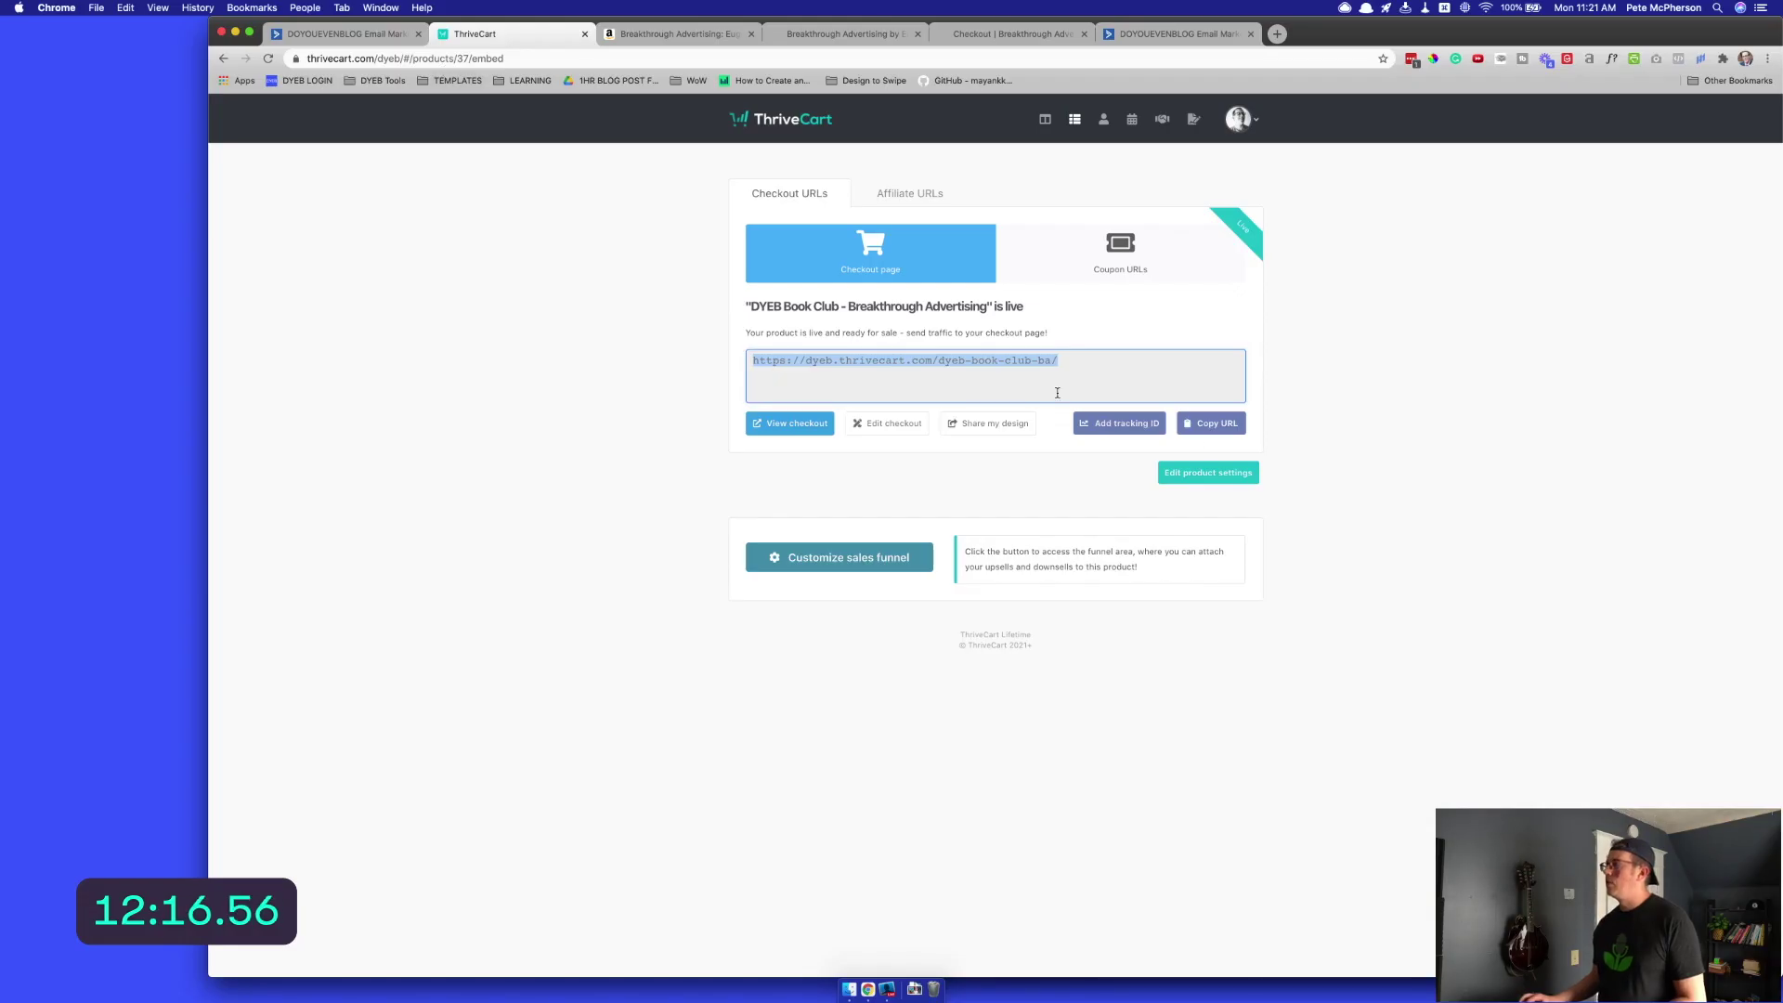
Return to the ActiveCampaign email and format the "First", "Second" and "Third" lines as a numbered list
key(super+1)
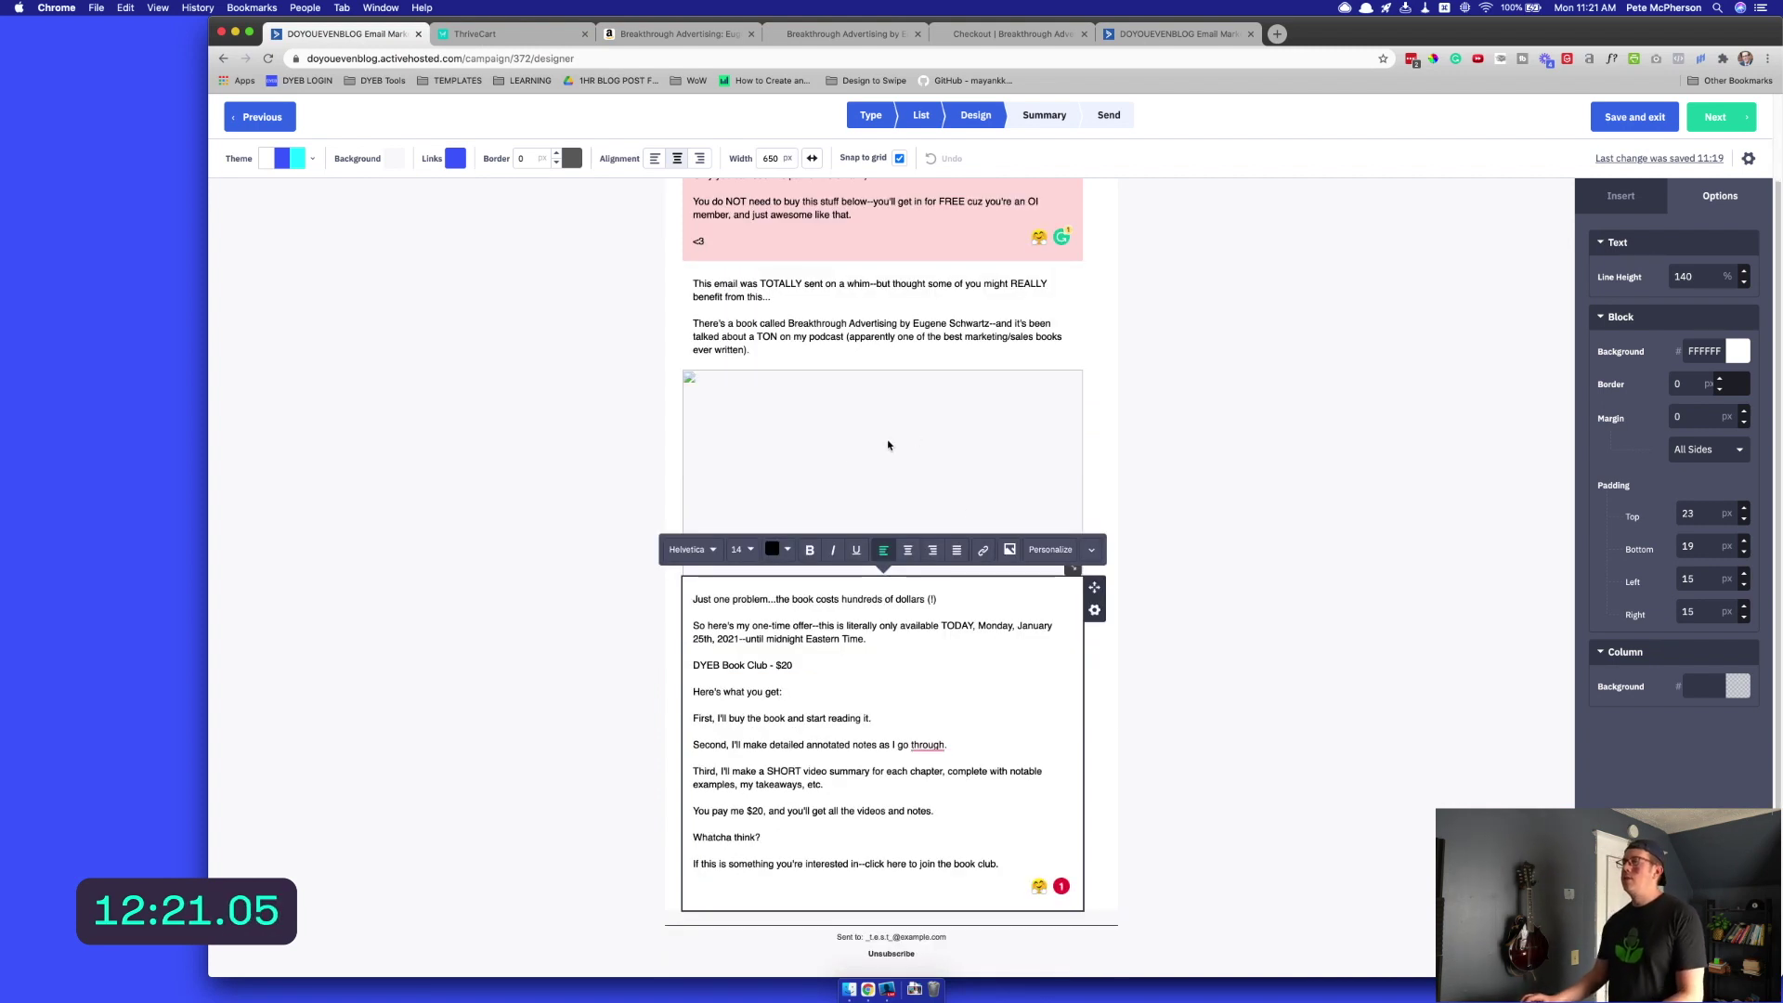
click(697, 411)
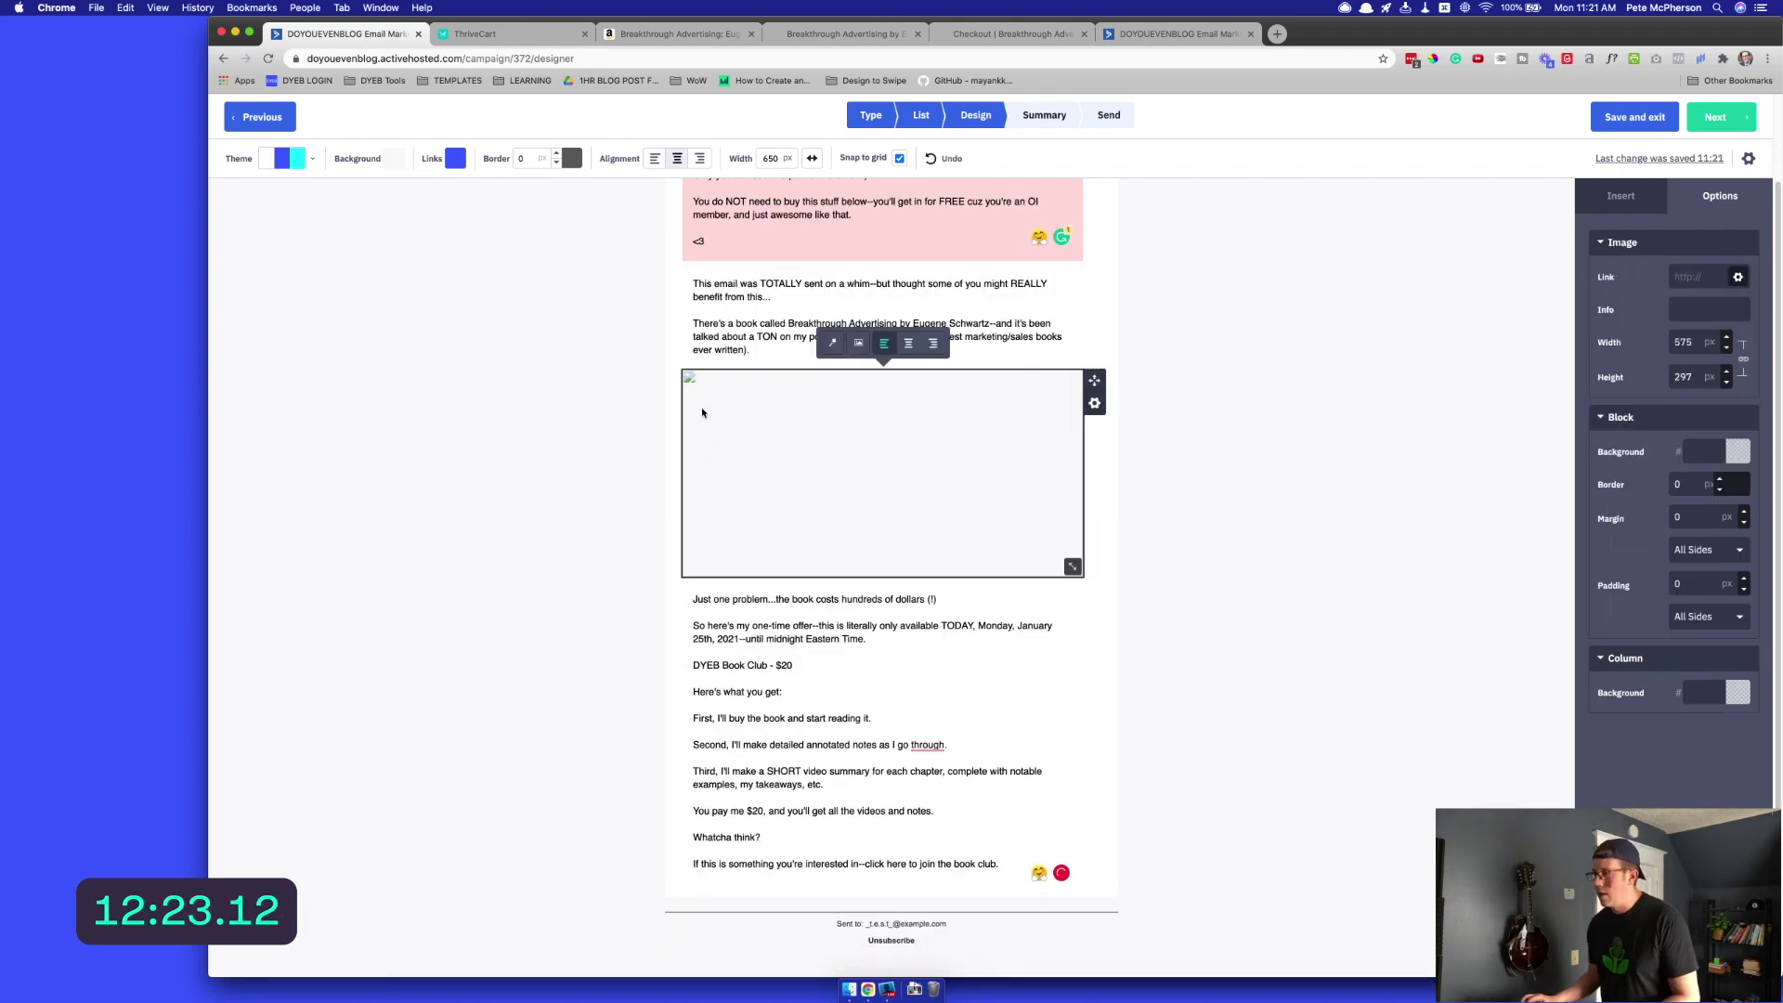
click(781, 639)
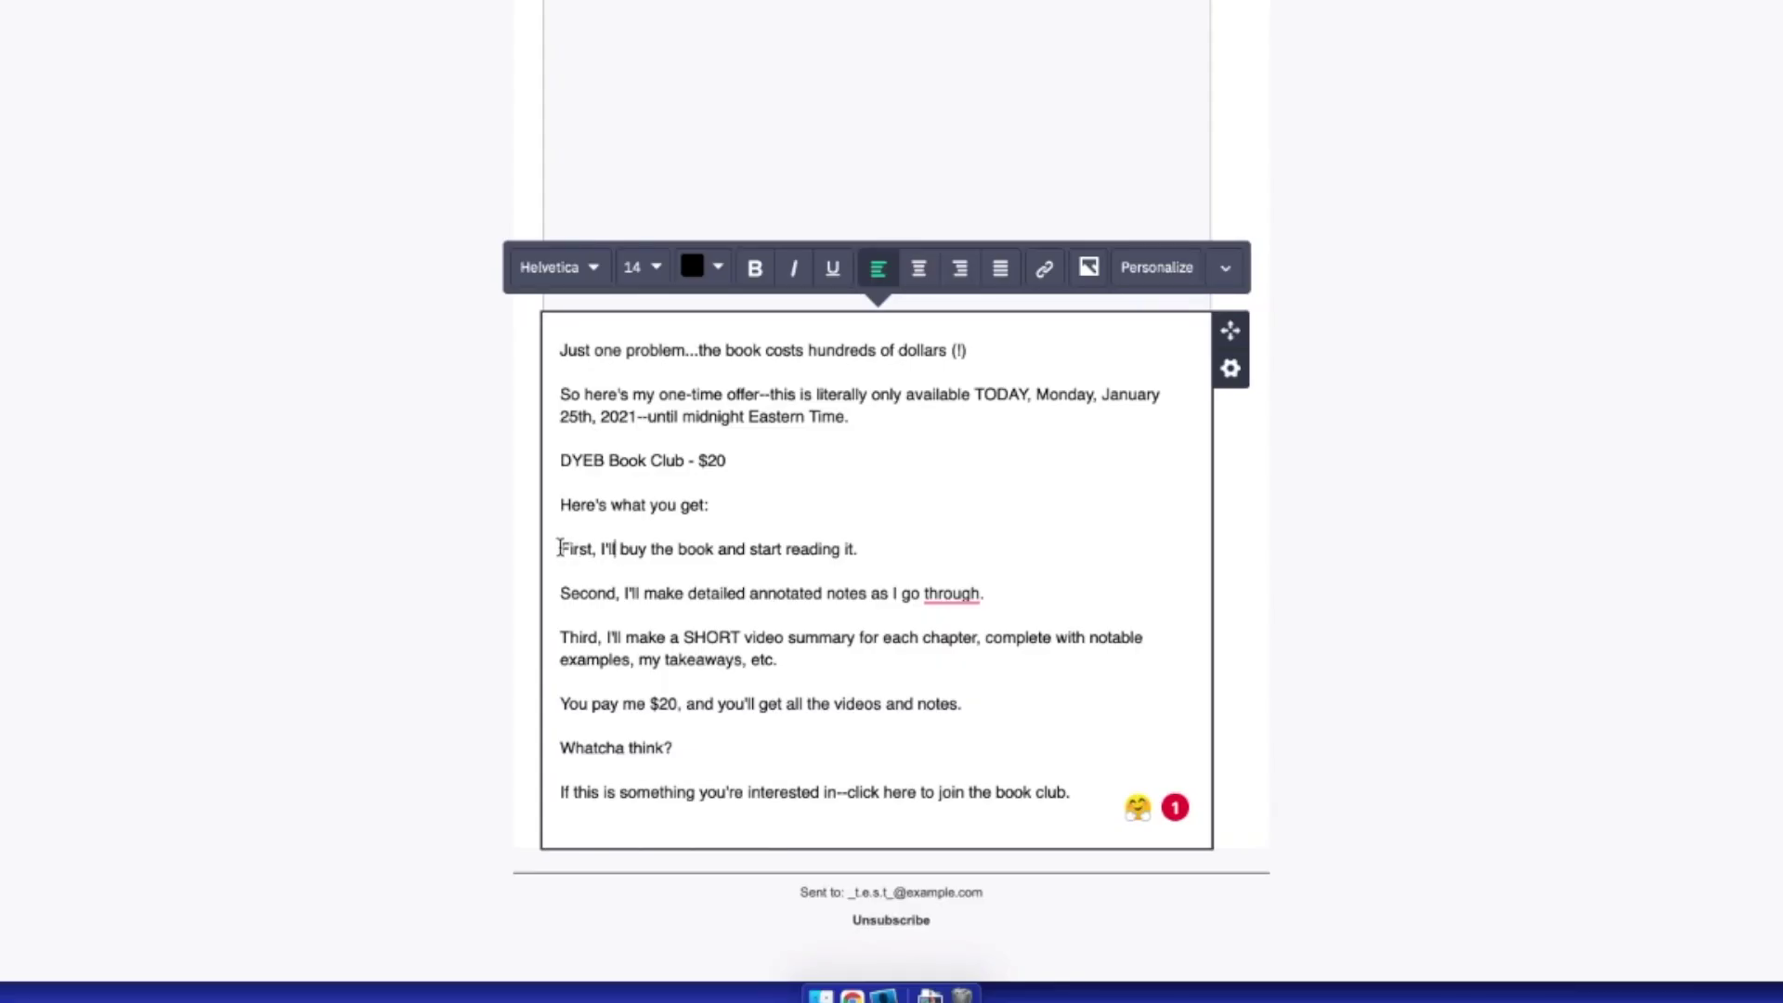
drag(559, 548, 783, 675)
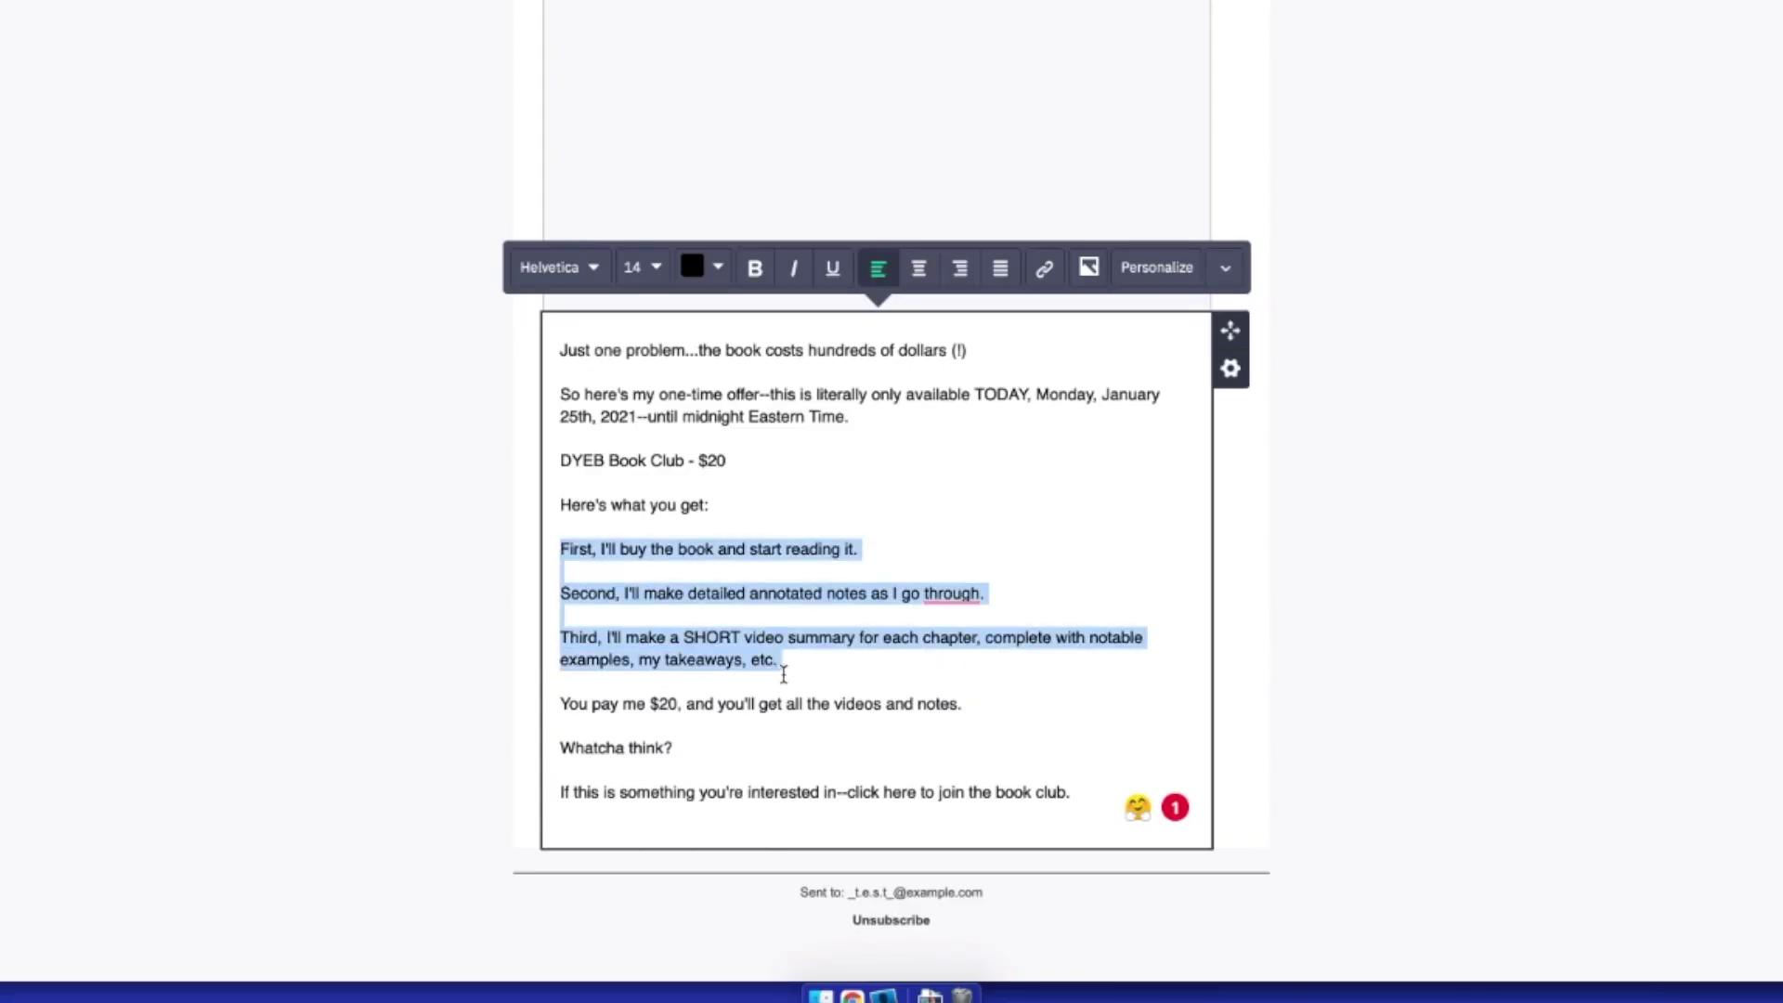
click(1227, 268)
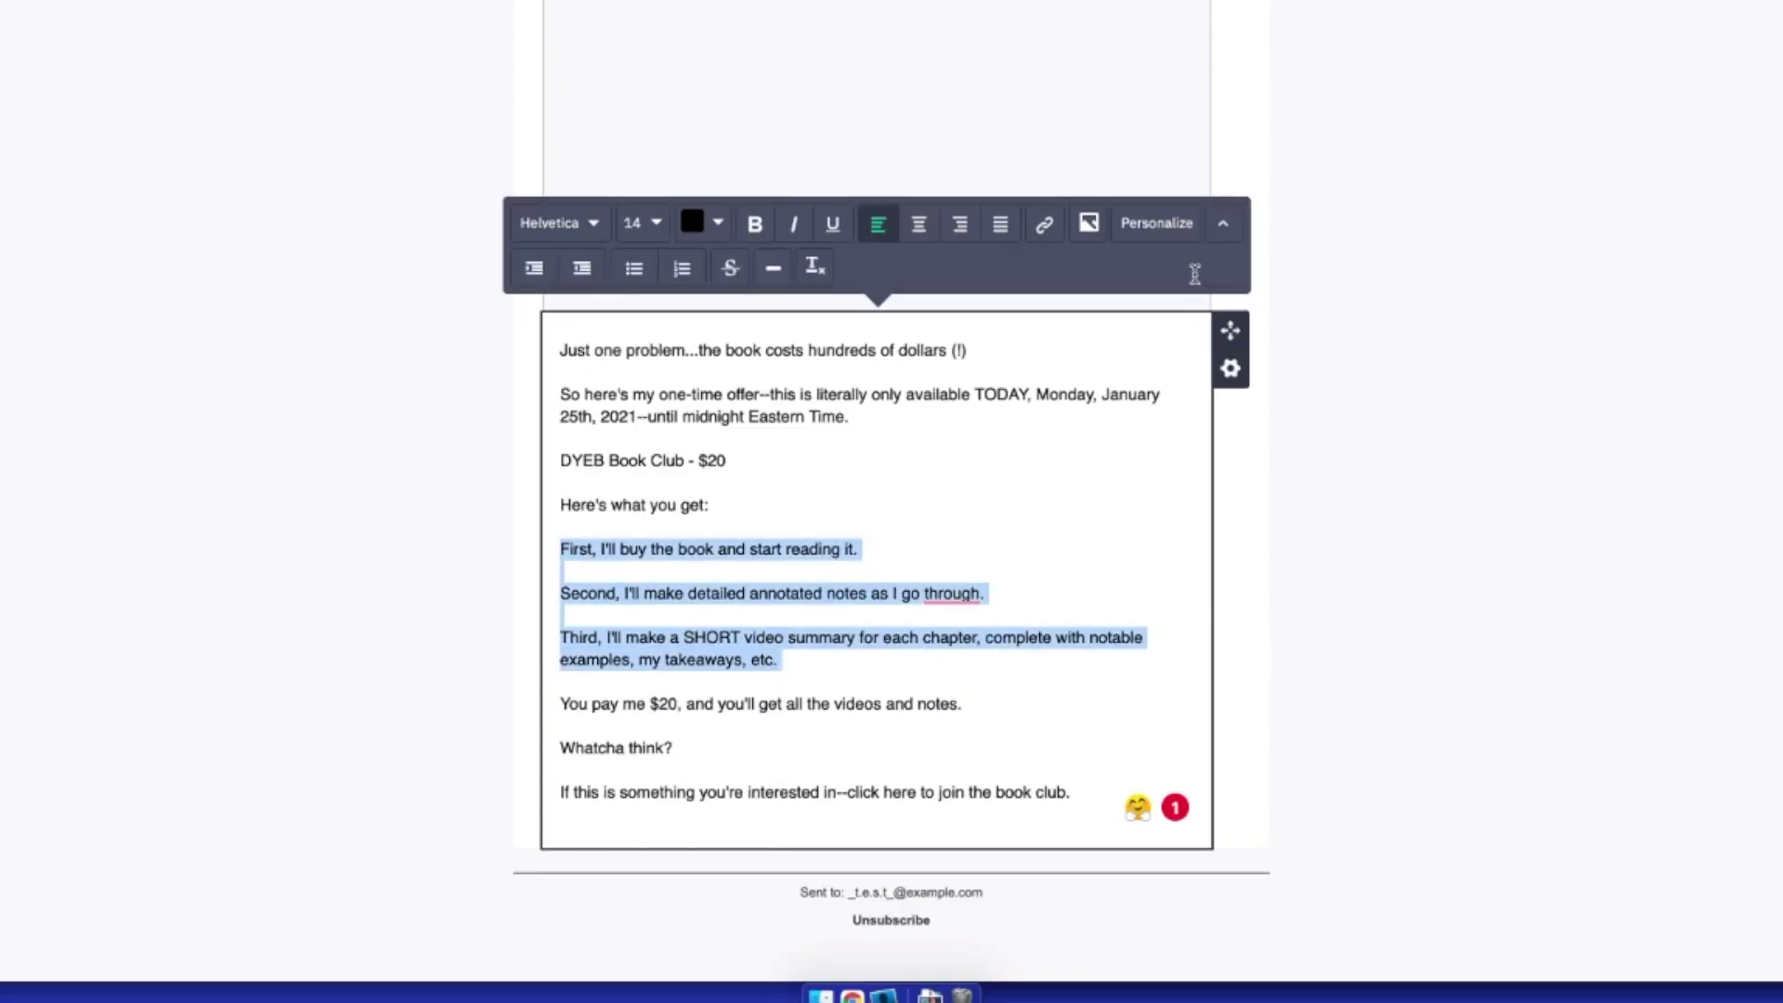
click(681, 269)
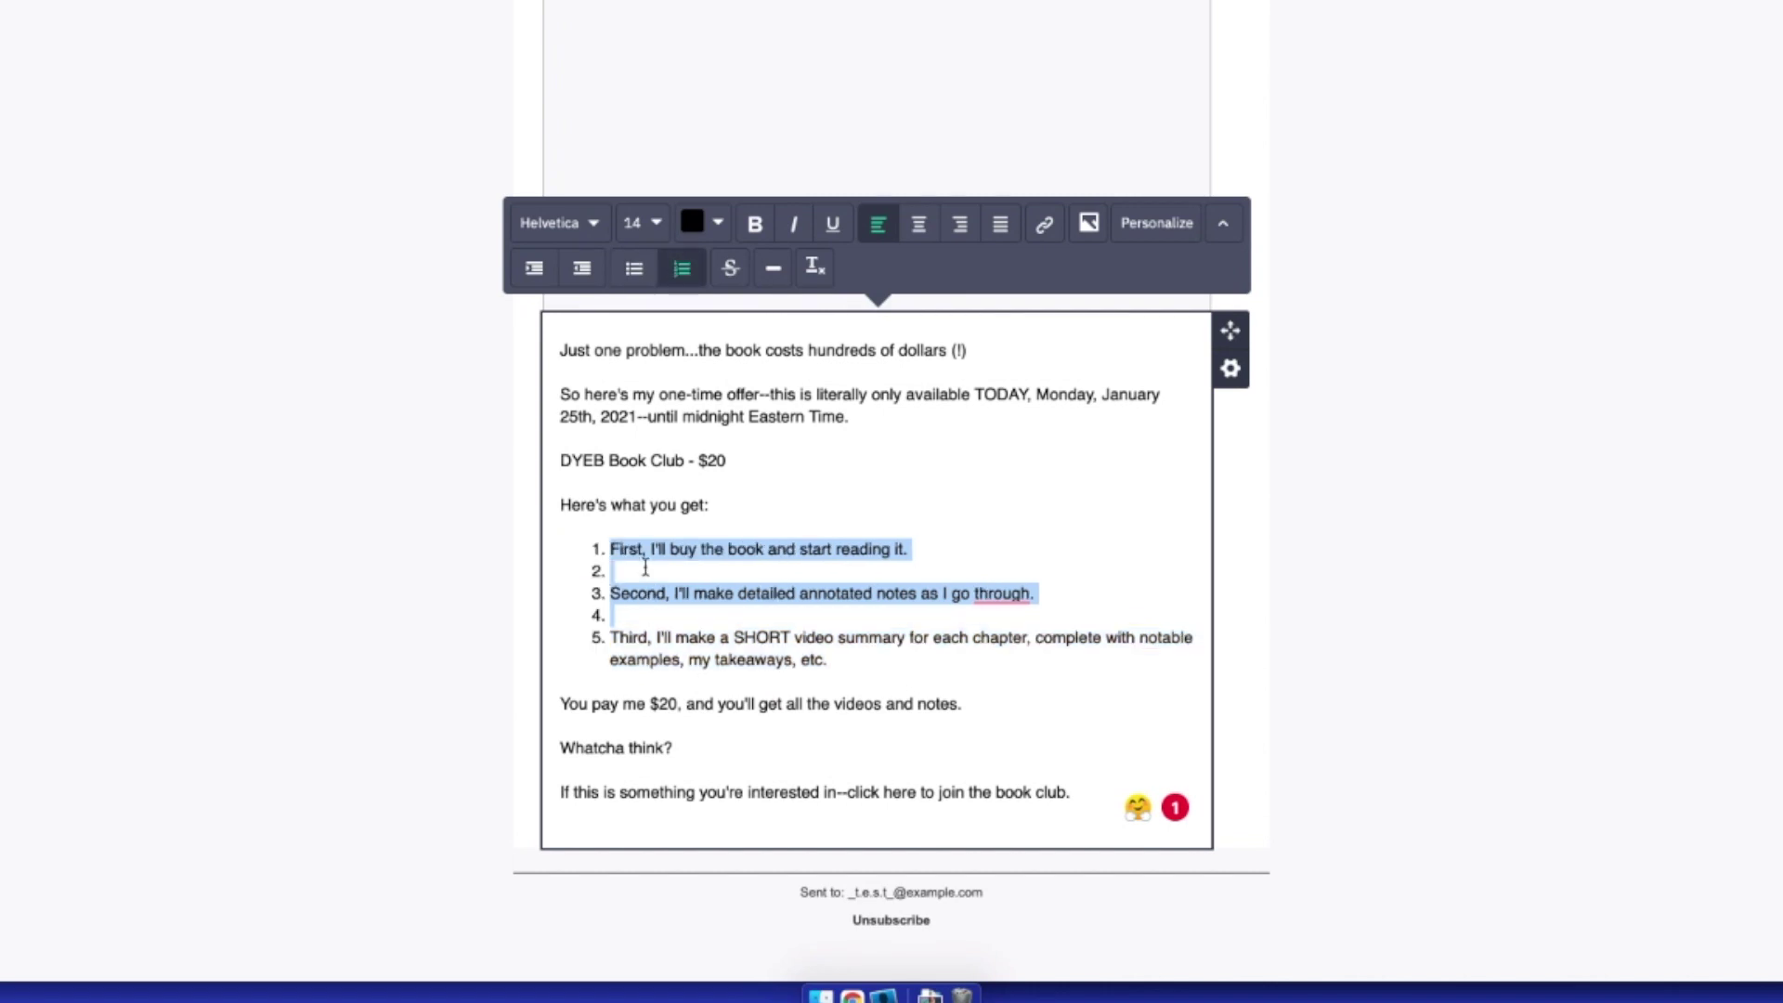
Remove the two blank items from the numbered list so the three offer points run consecutively
click(655, 612)
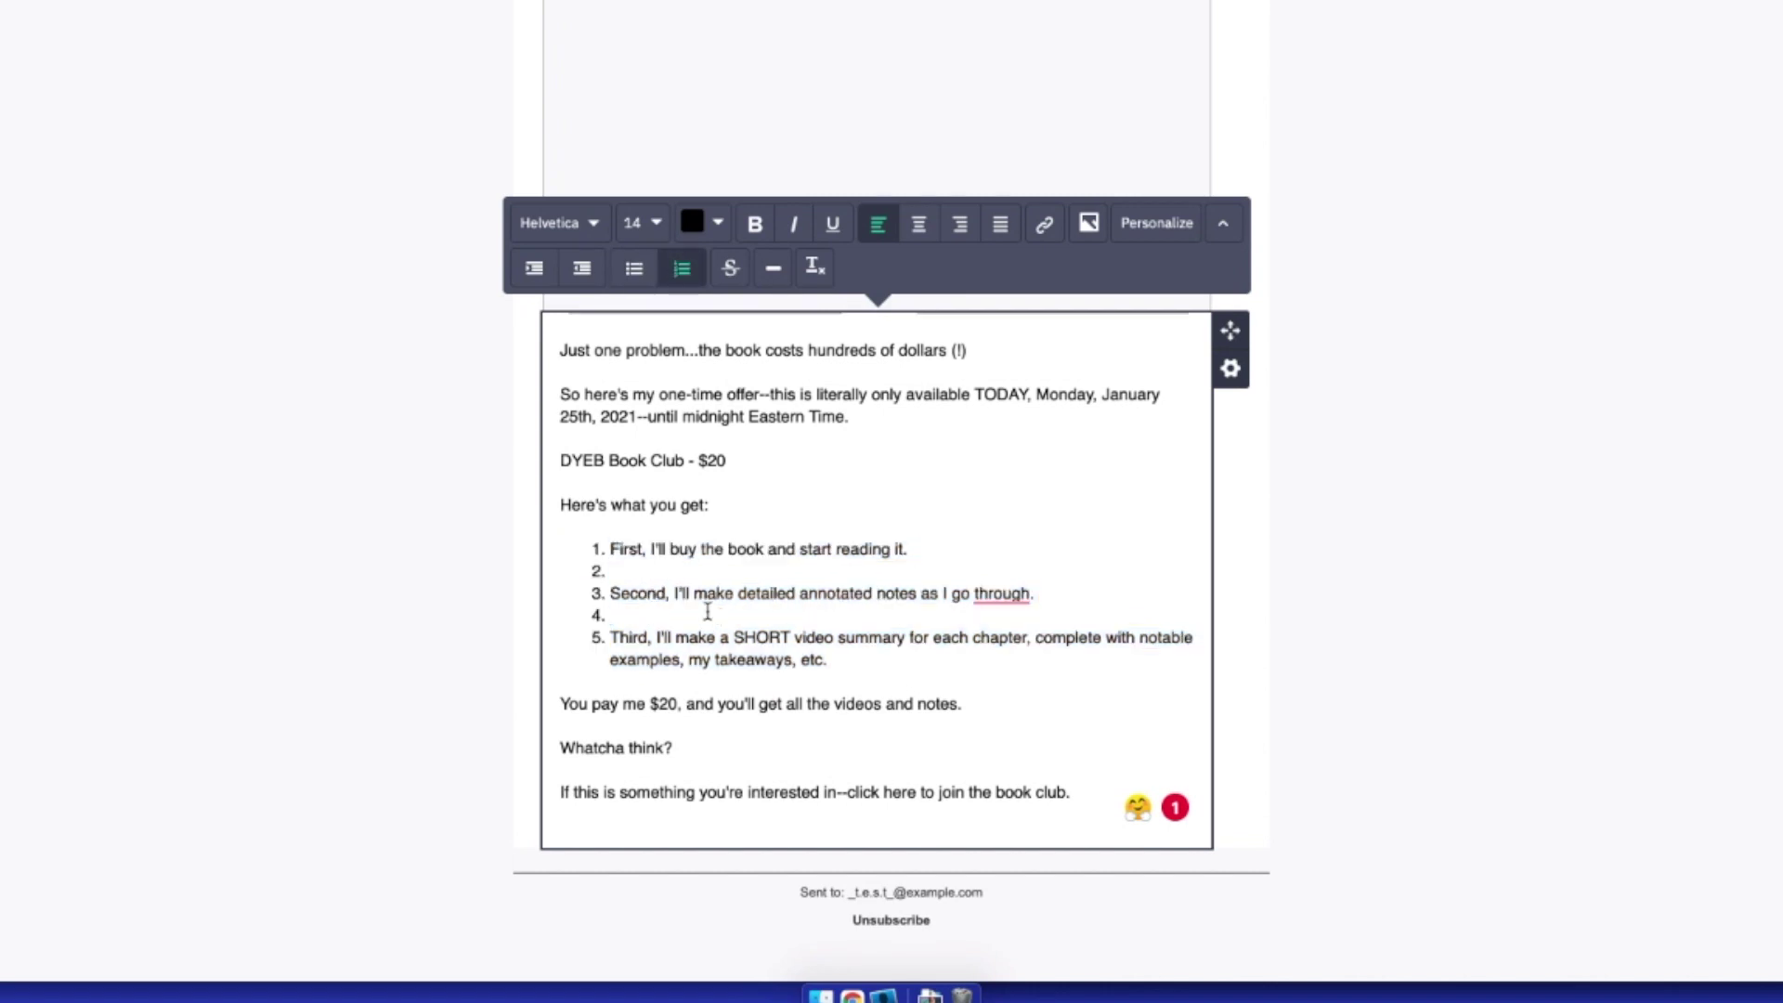
key(BackSpace)
click(681, 569)
key(BackSpace)
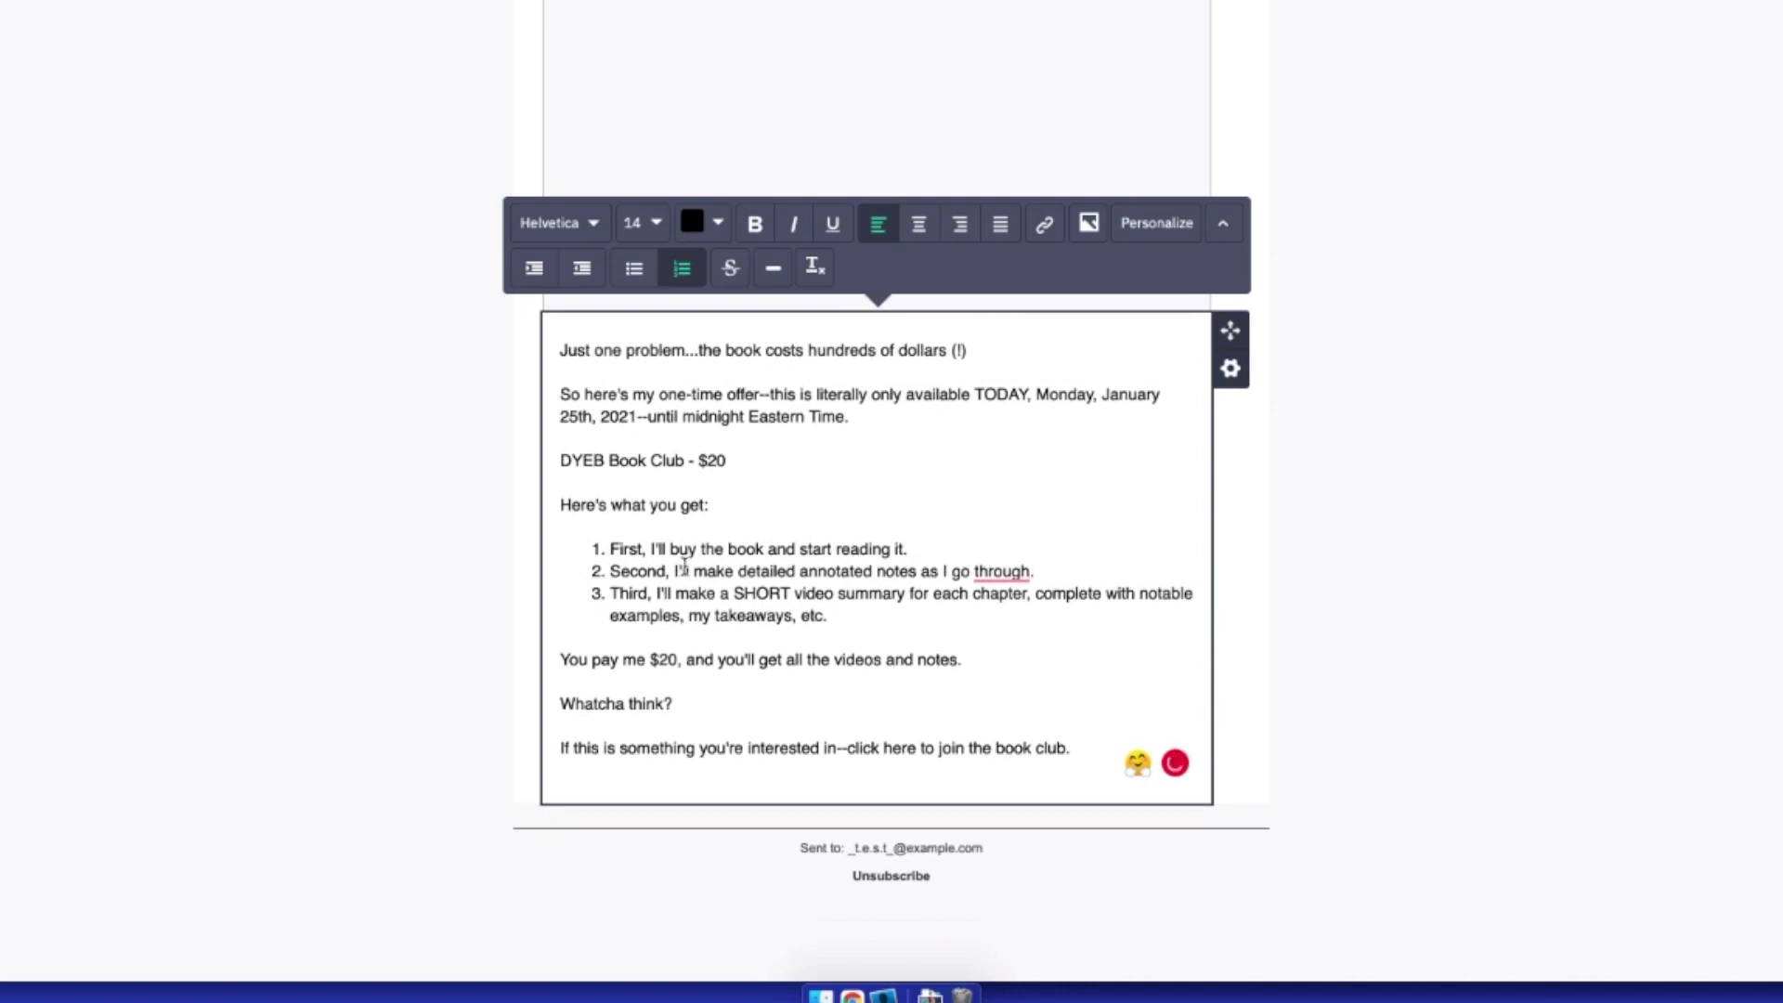
Make the "DYEB Book Club - $20" line bold, underlined and centred
click(628, 458)
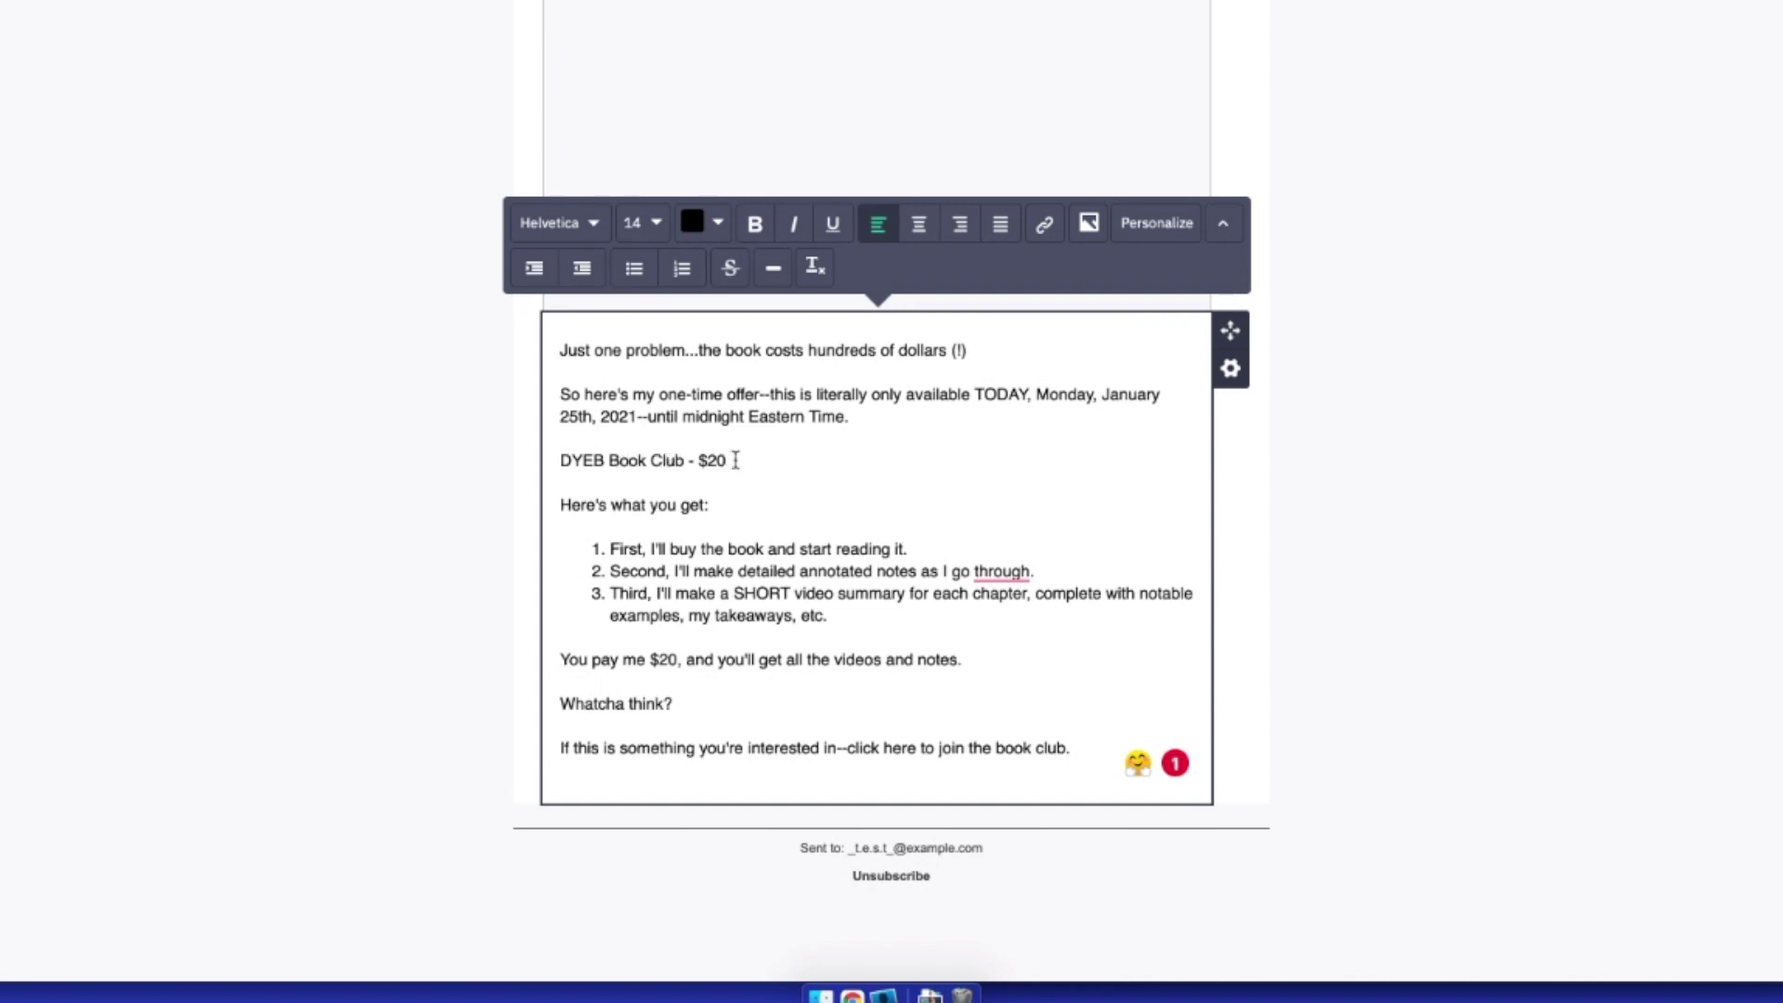
drag(764, 466, 551, 463)
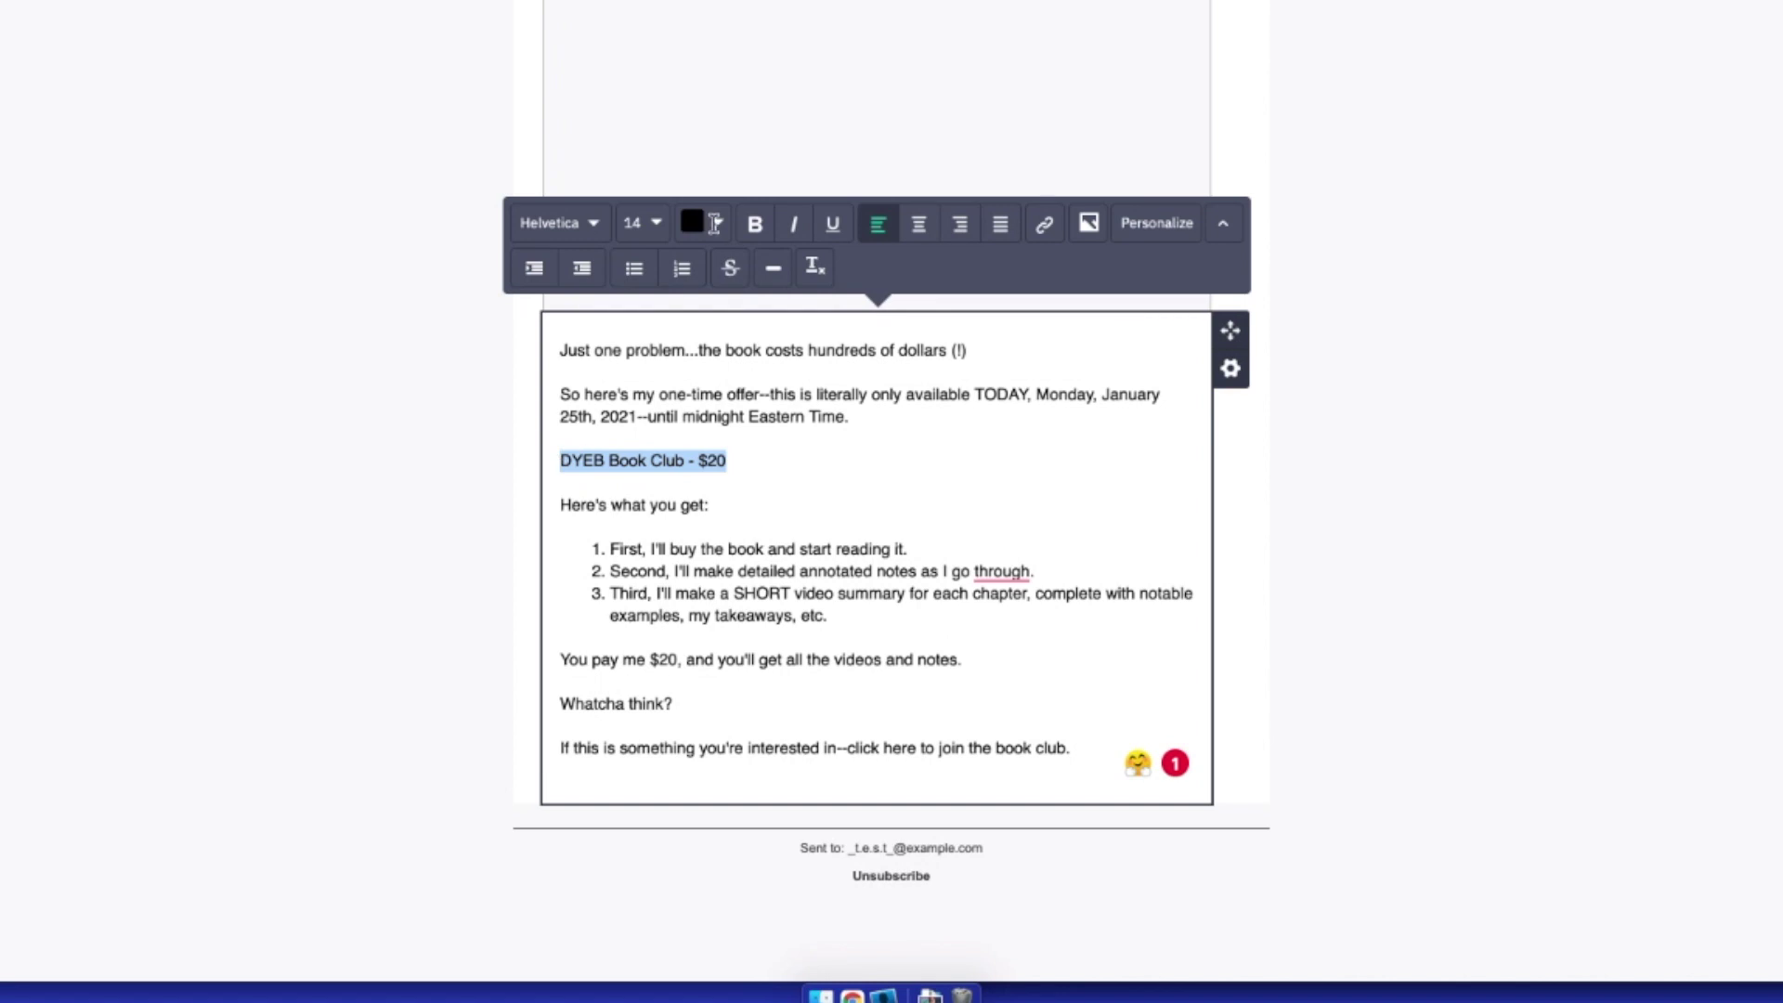
click(755, 224)
click(833, 224)
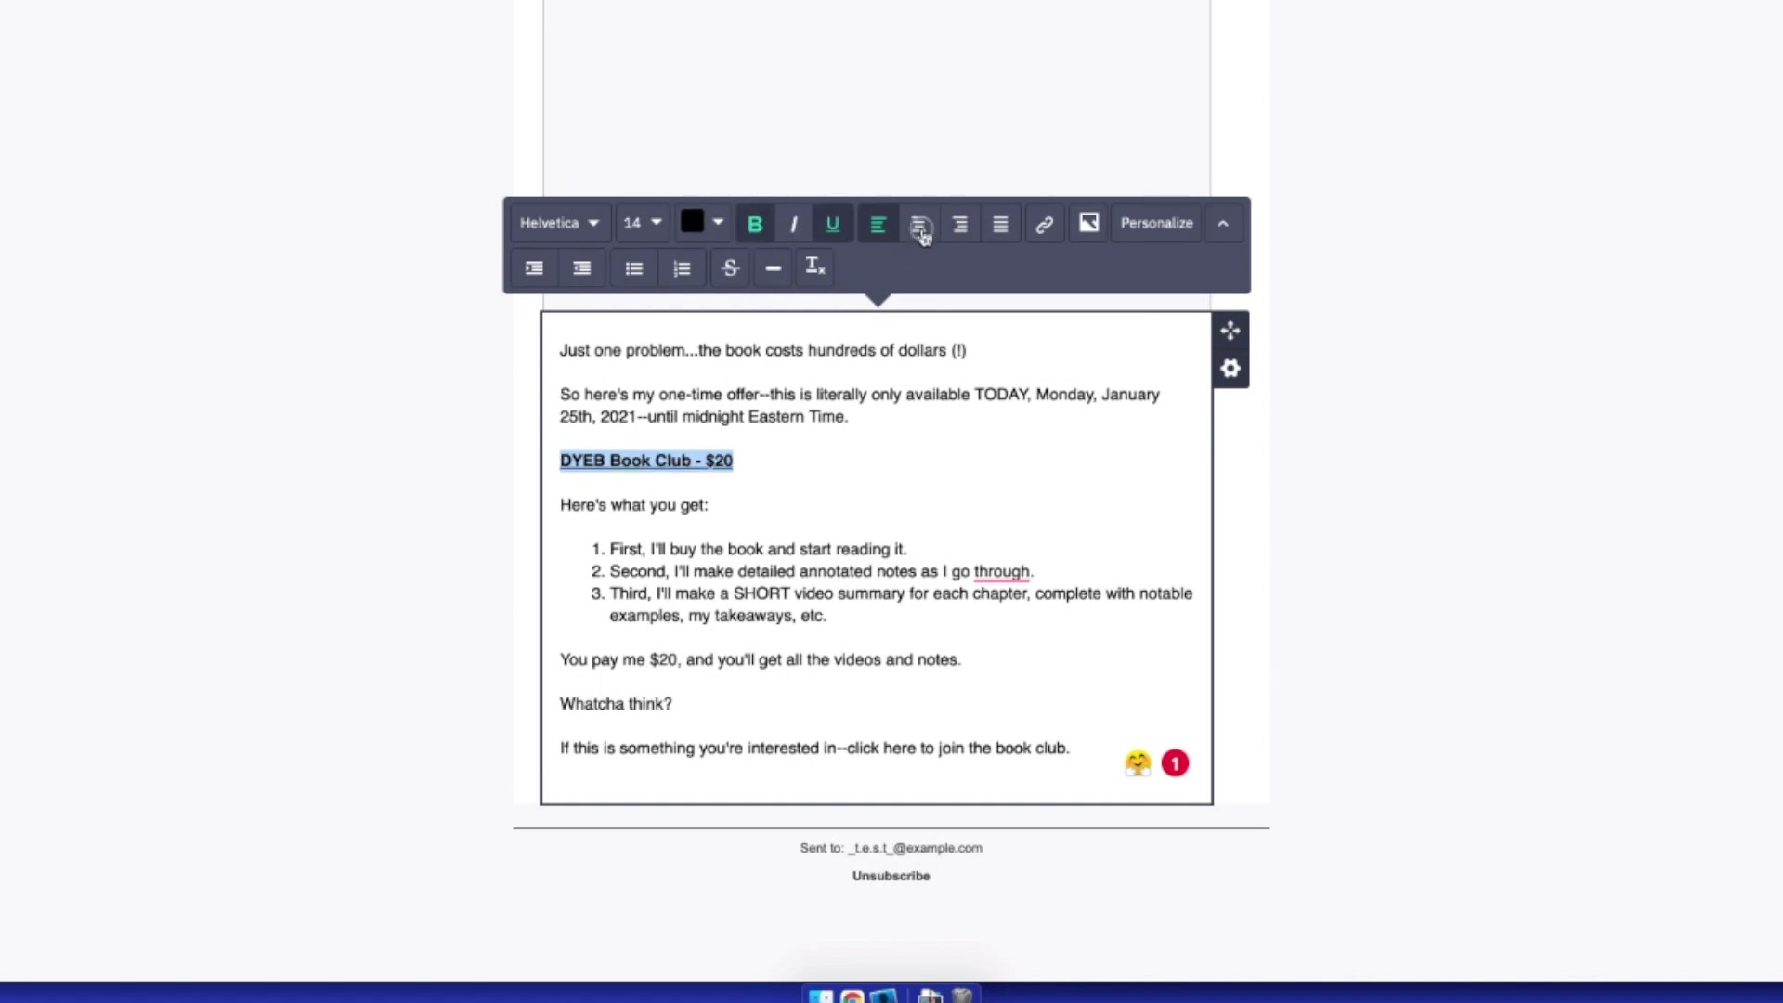
click(920, 224)
Set the font size of the "DYEB Book Club - $20" heading to 26 px
click(641, 223)
text(20)
click(1014, 469)
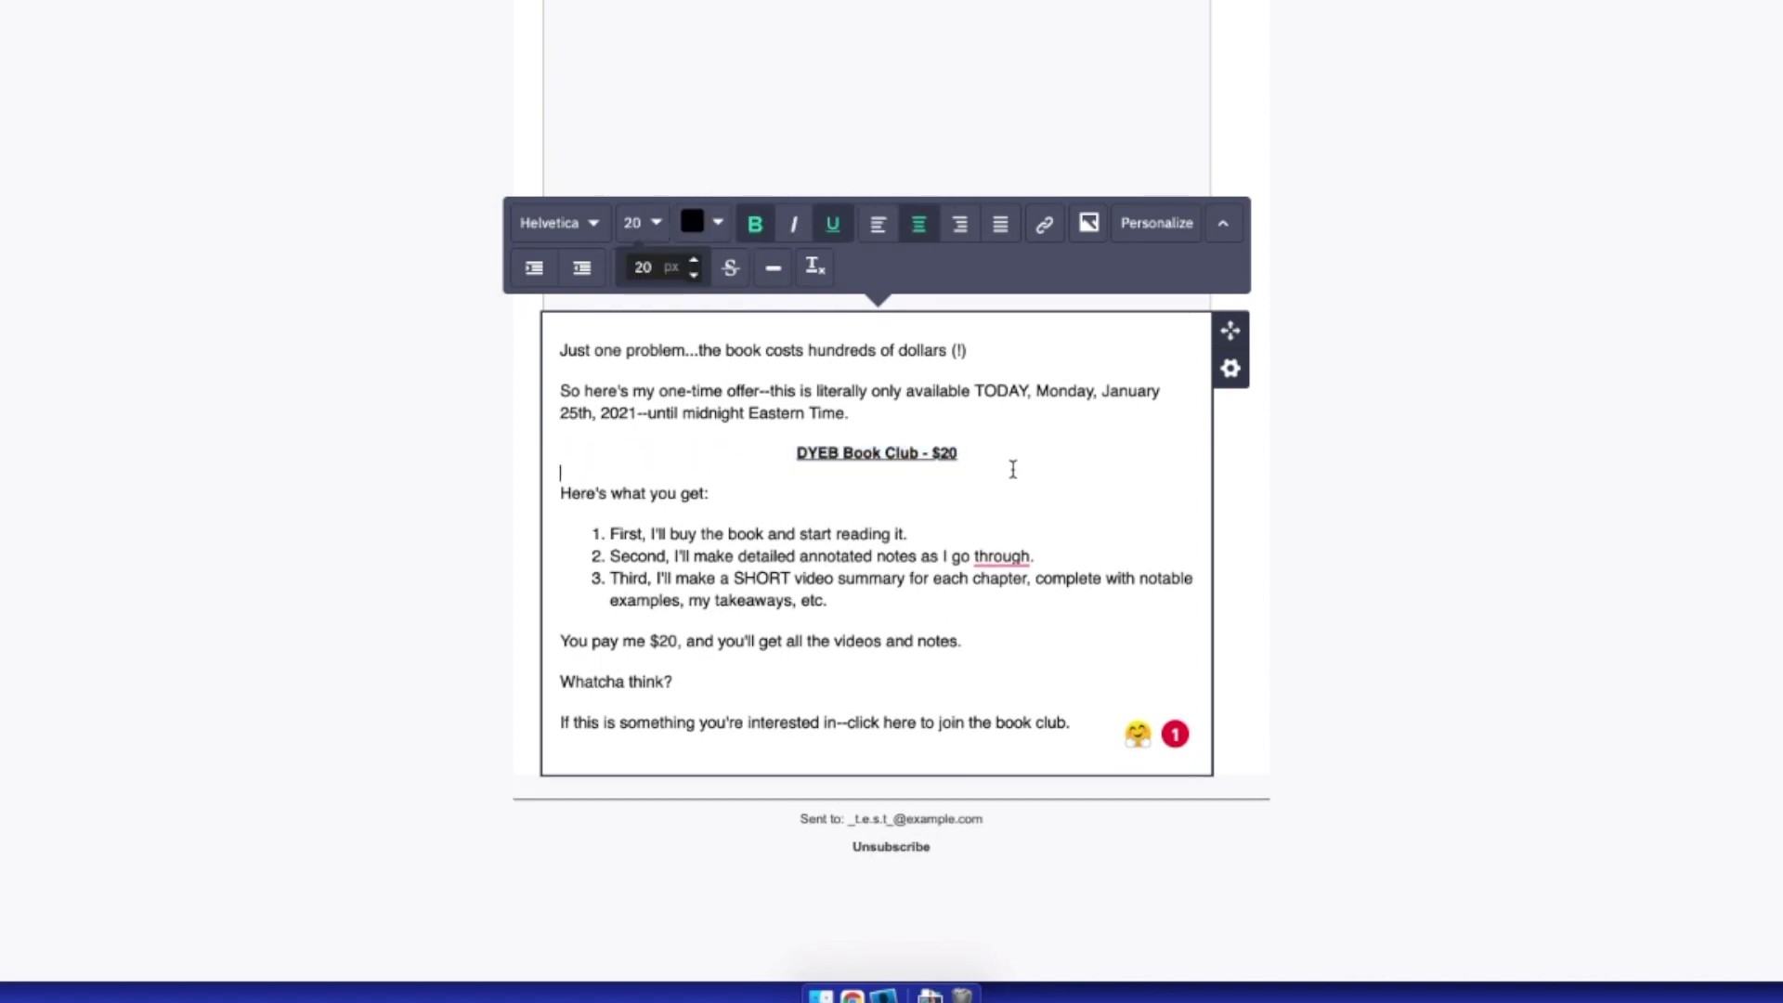
drag(966, 453, 785, 455)
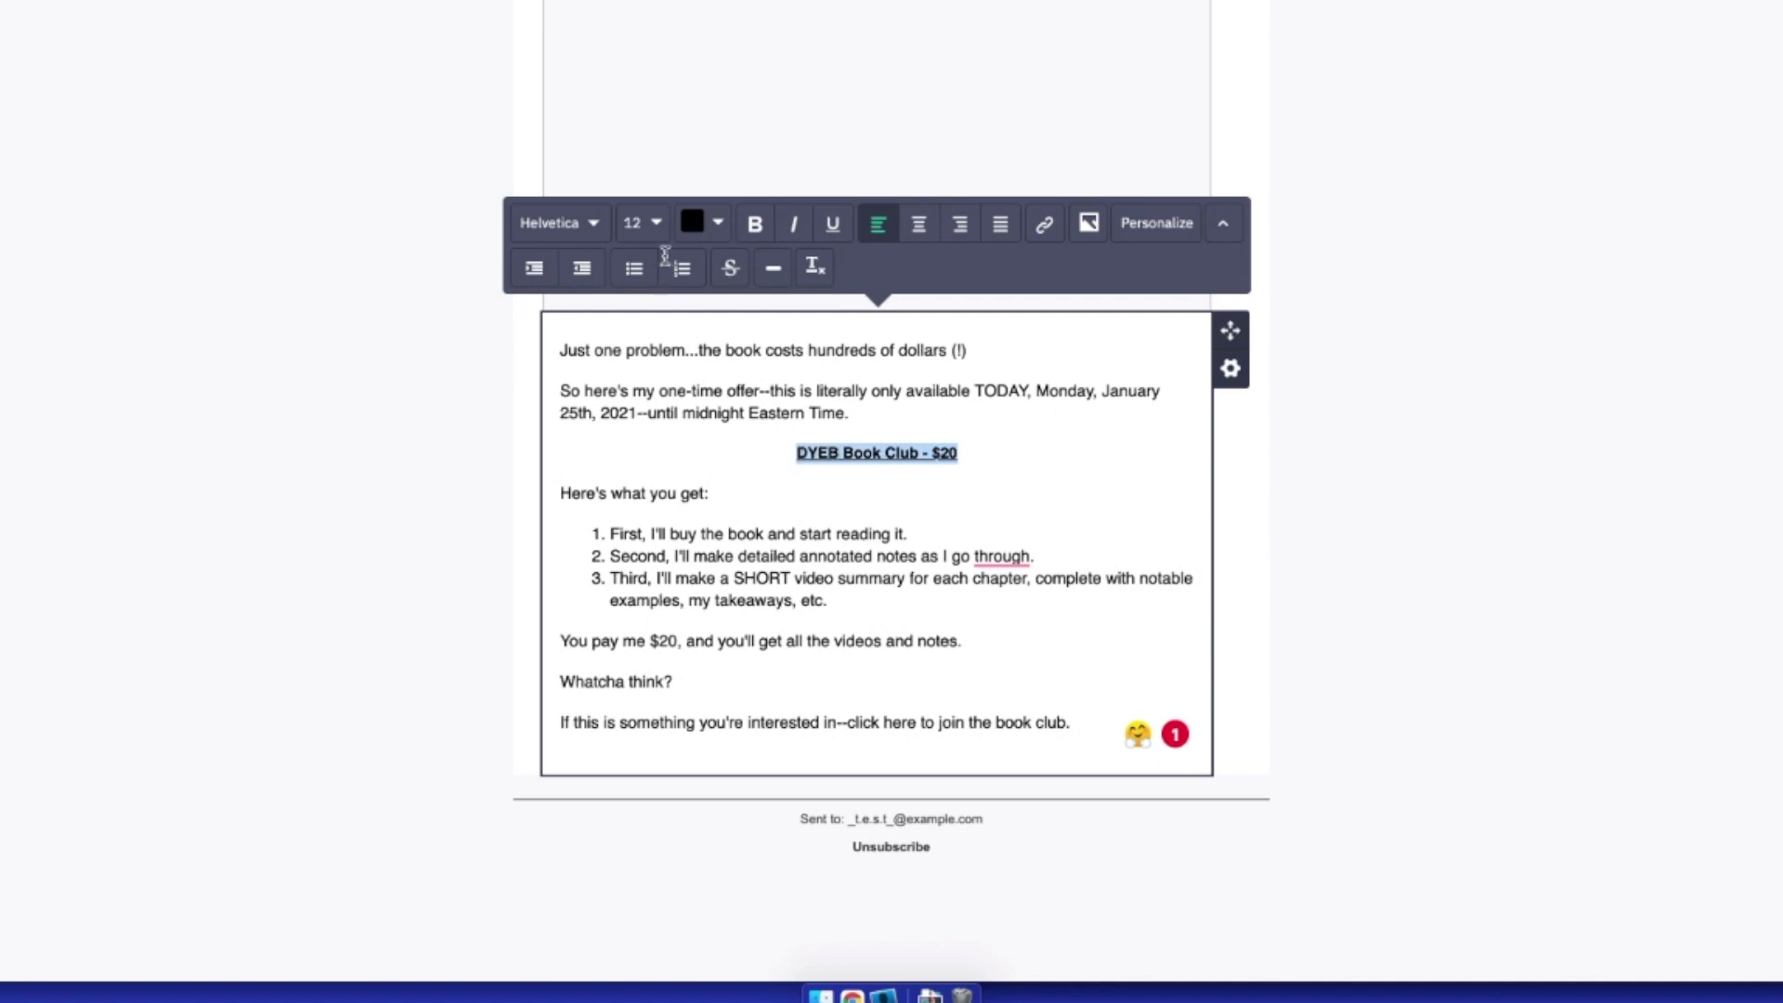
click(640, 223)
scroll(655, 270, up, 1)
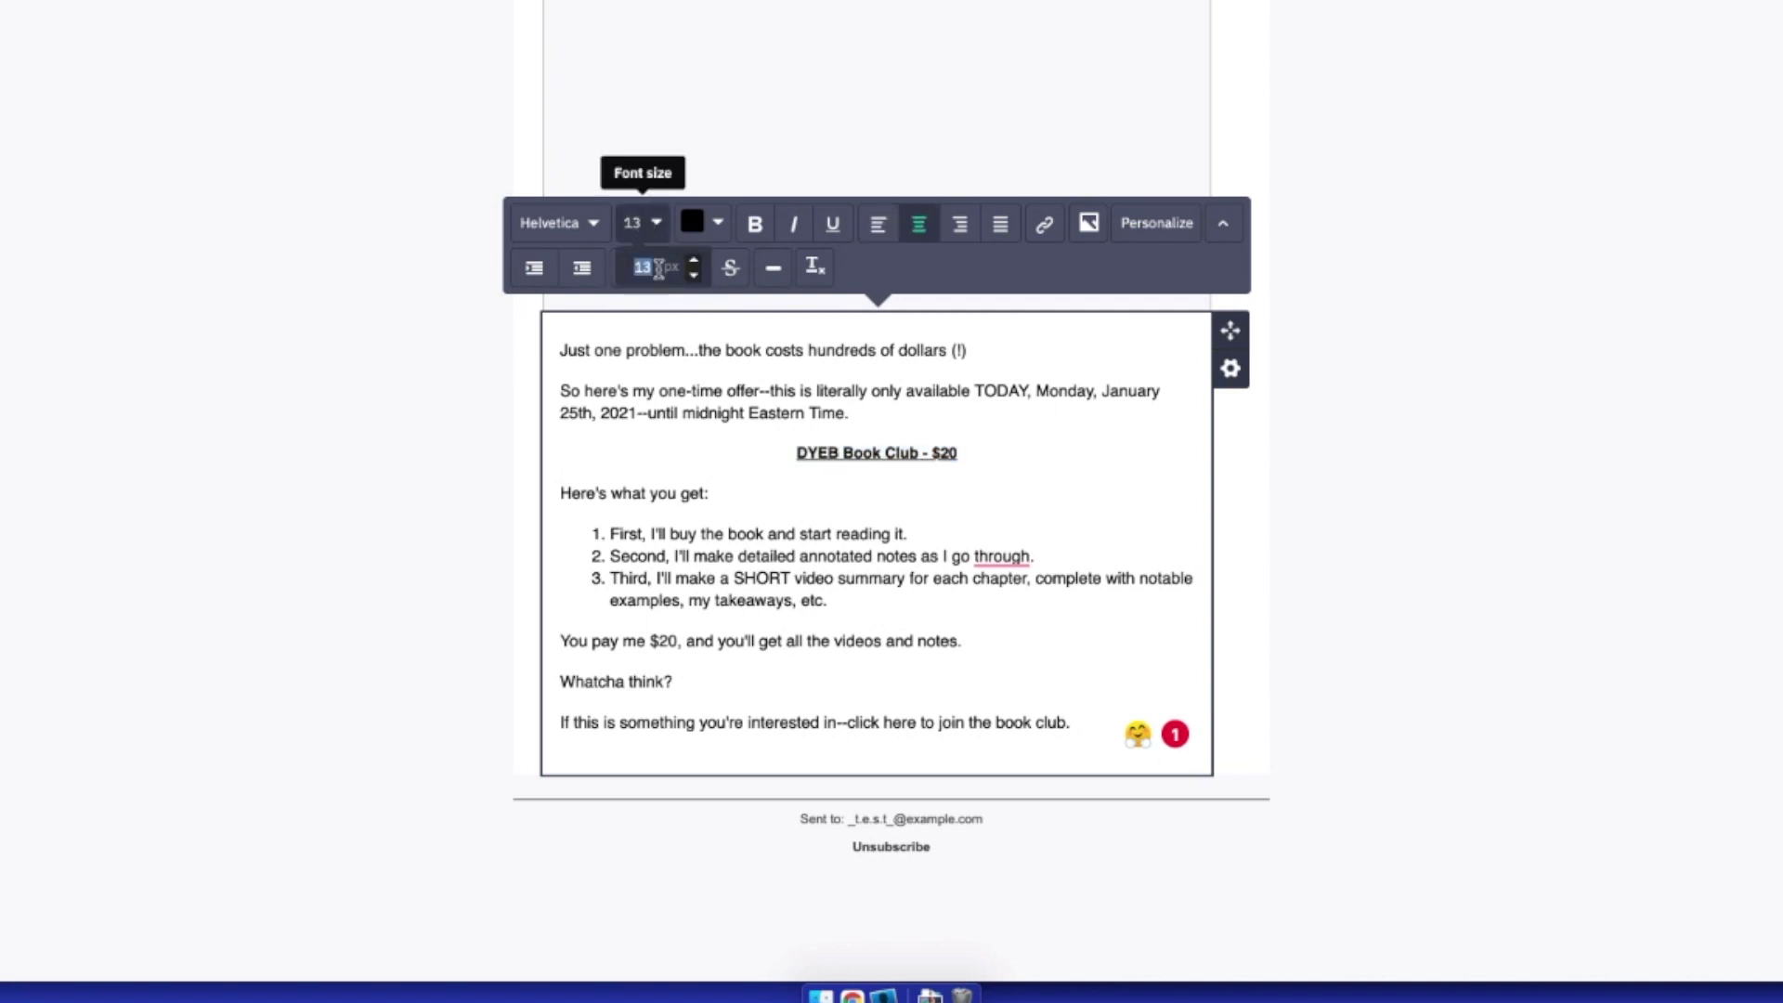
text(26)
key(Return)
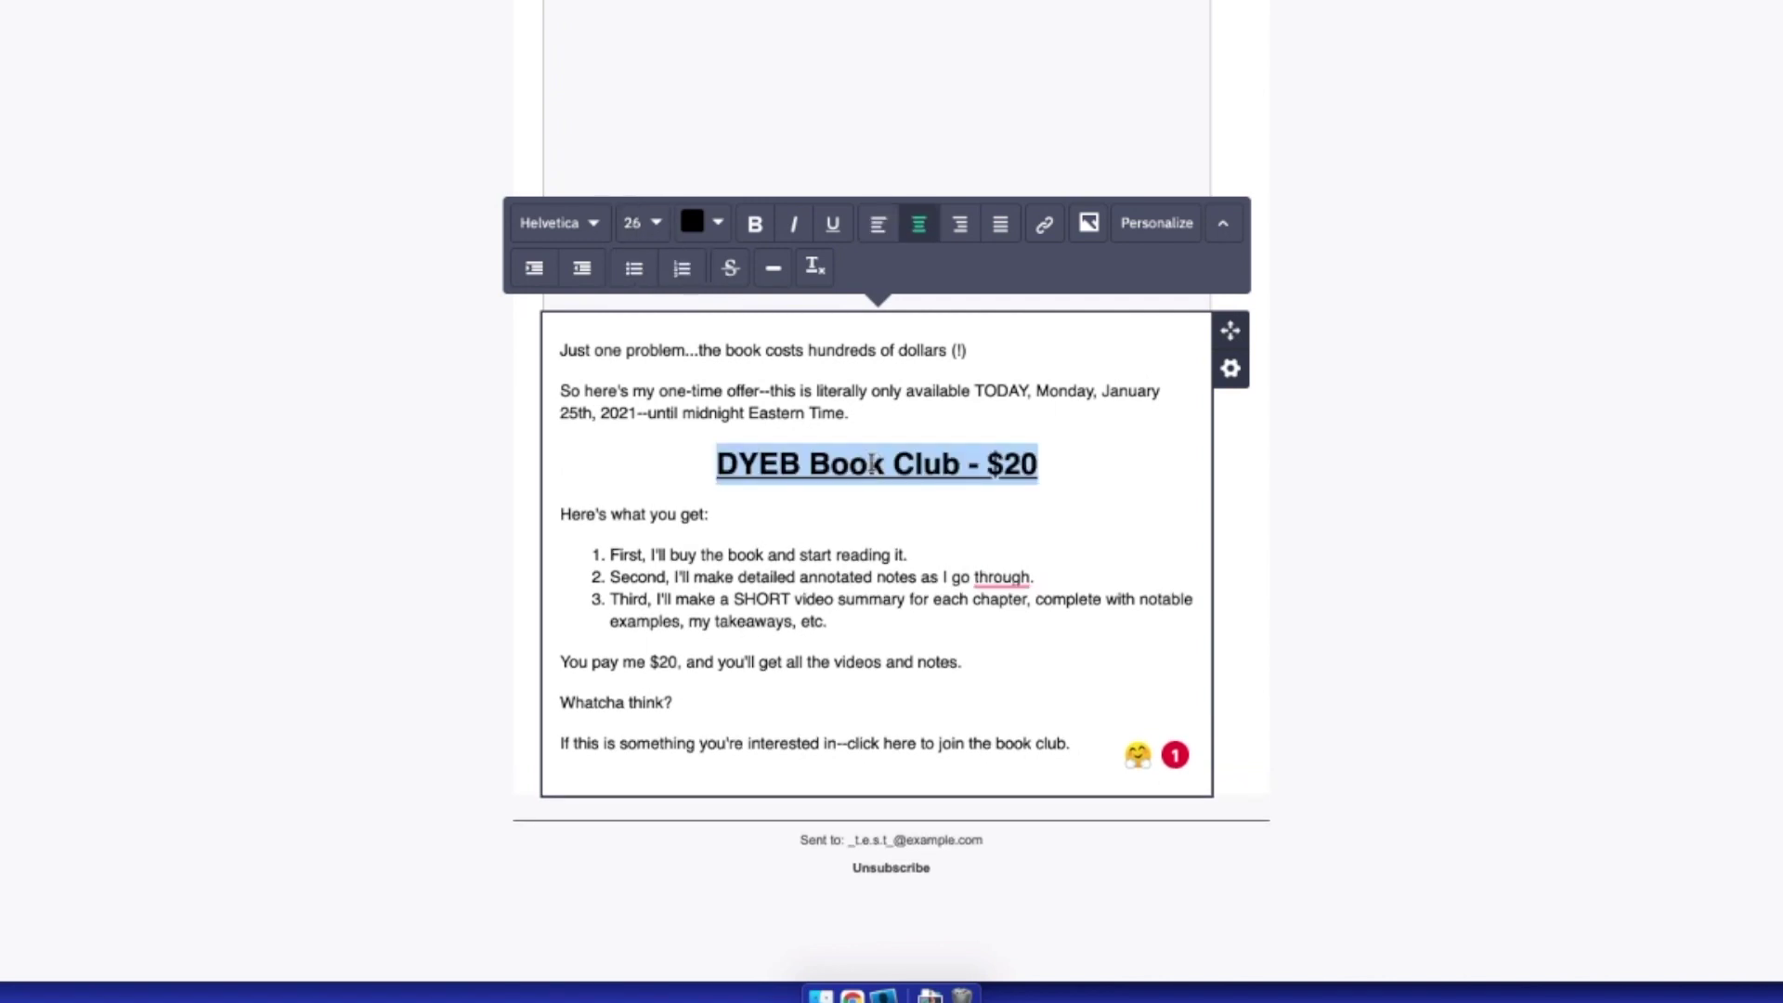
key(super+k)
text(https://dyeb.thrivecart.com/dyeb-book-club-ba/)
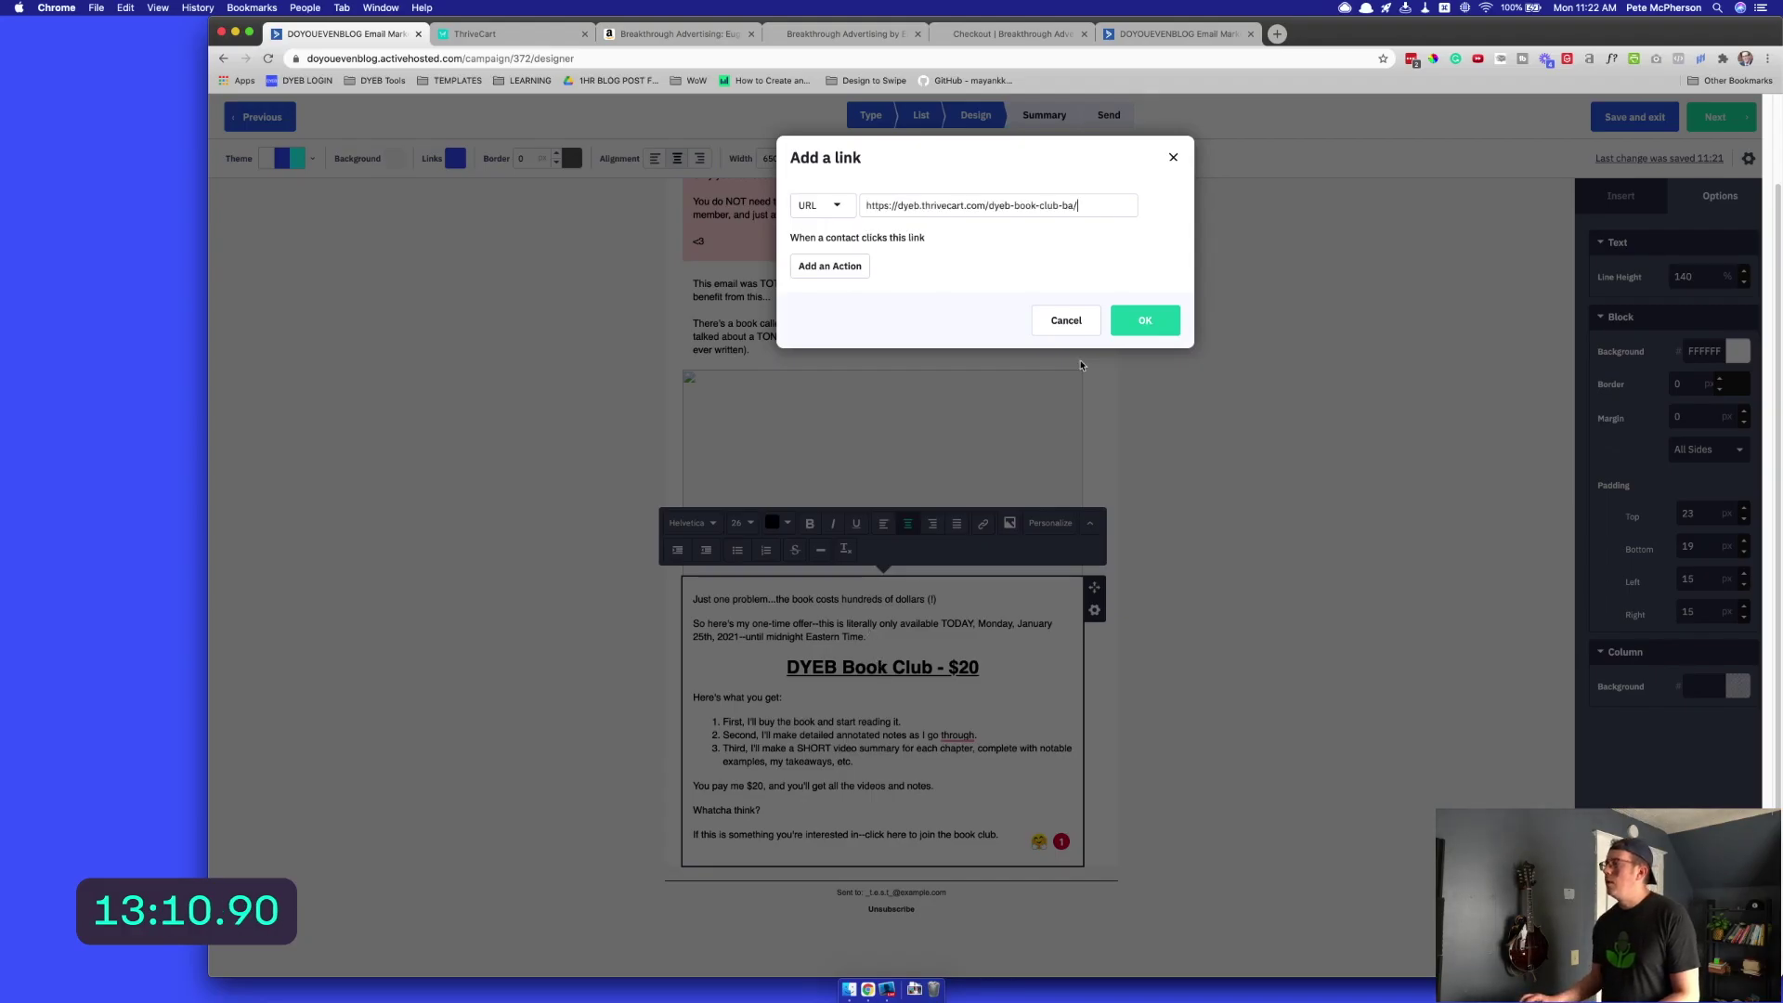
click(1144, 320)
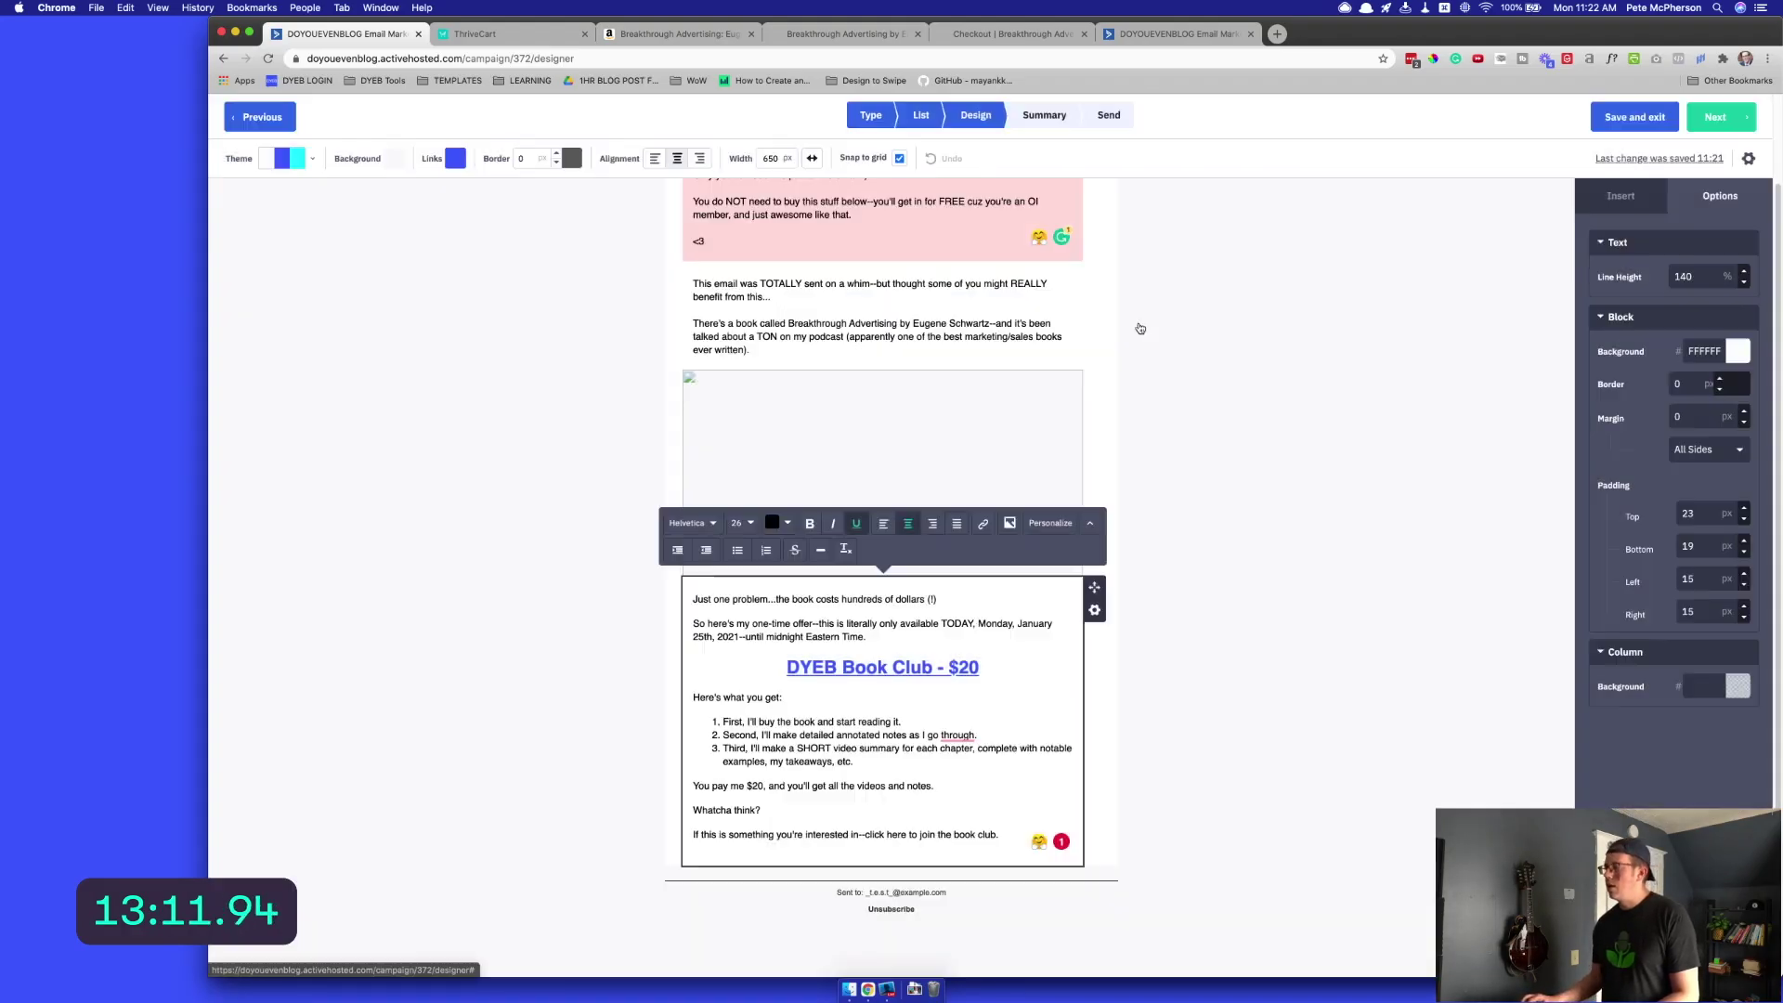
click(842, 836)
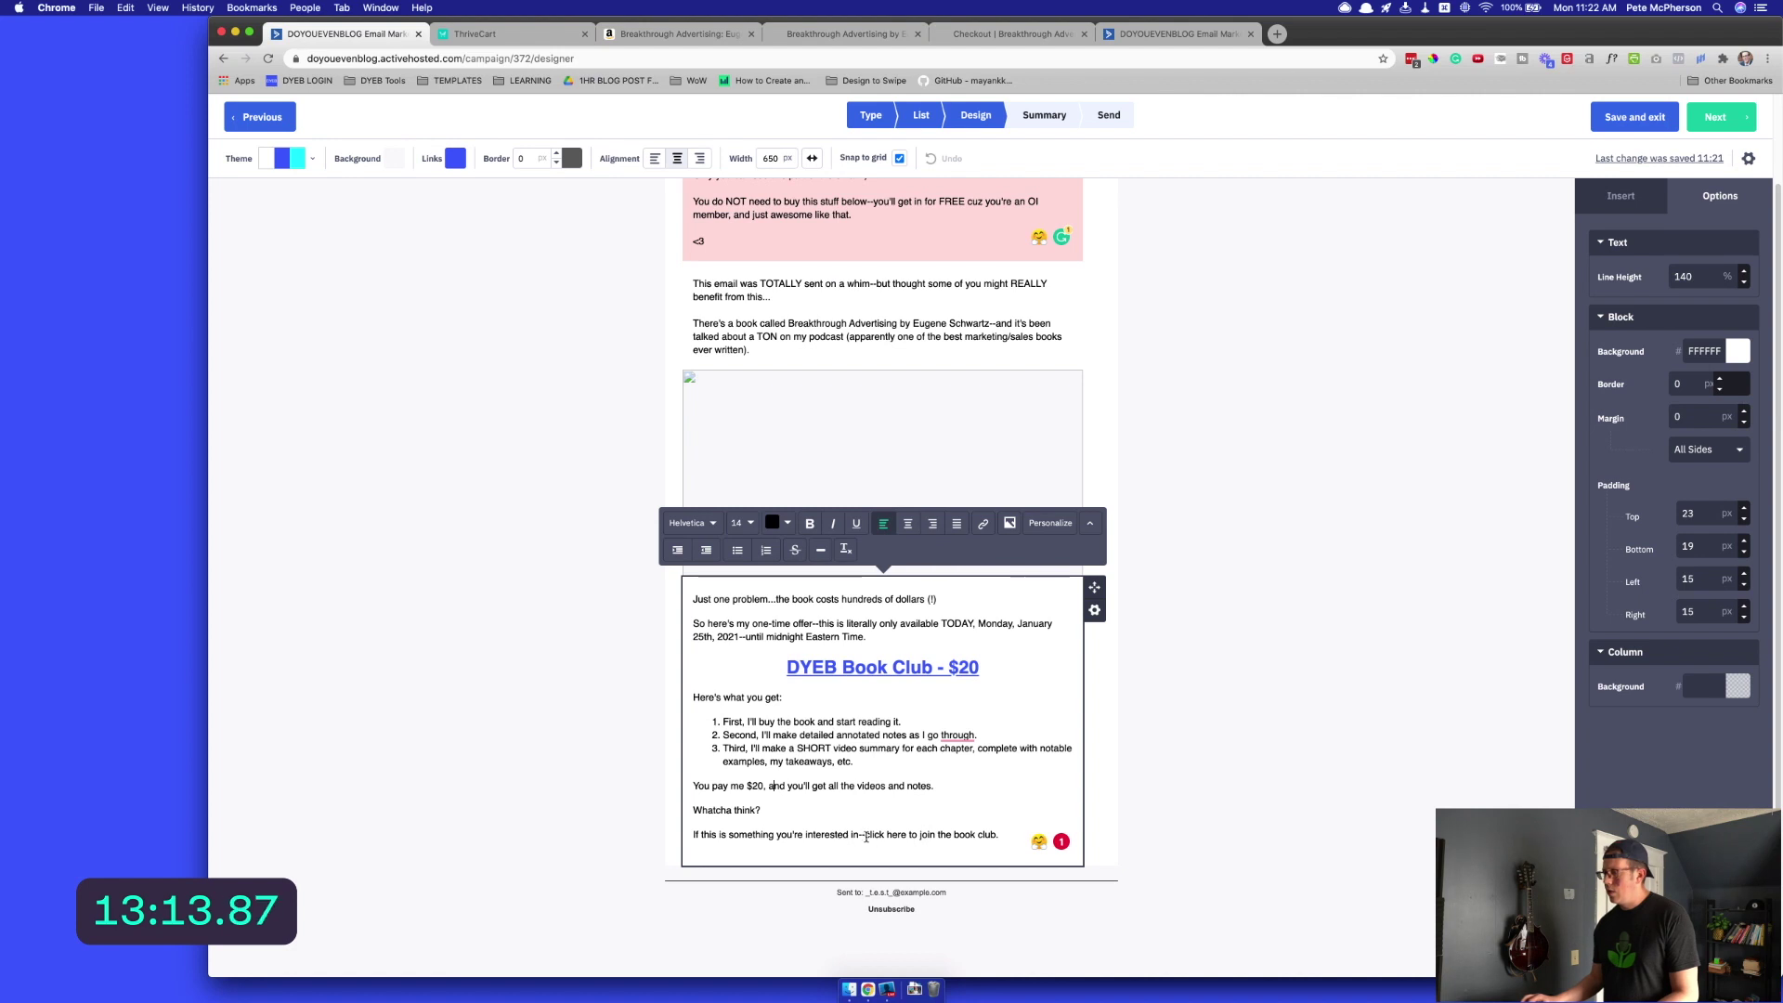
drag(866, 836, 1001, 835)
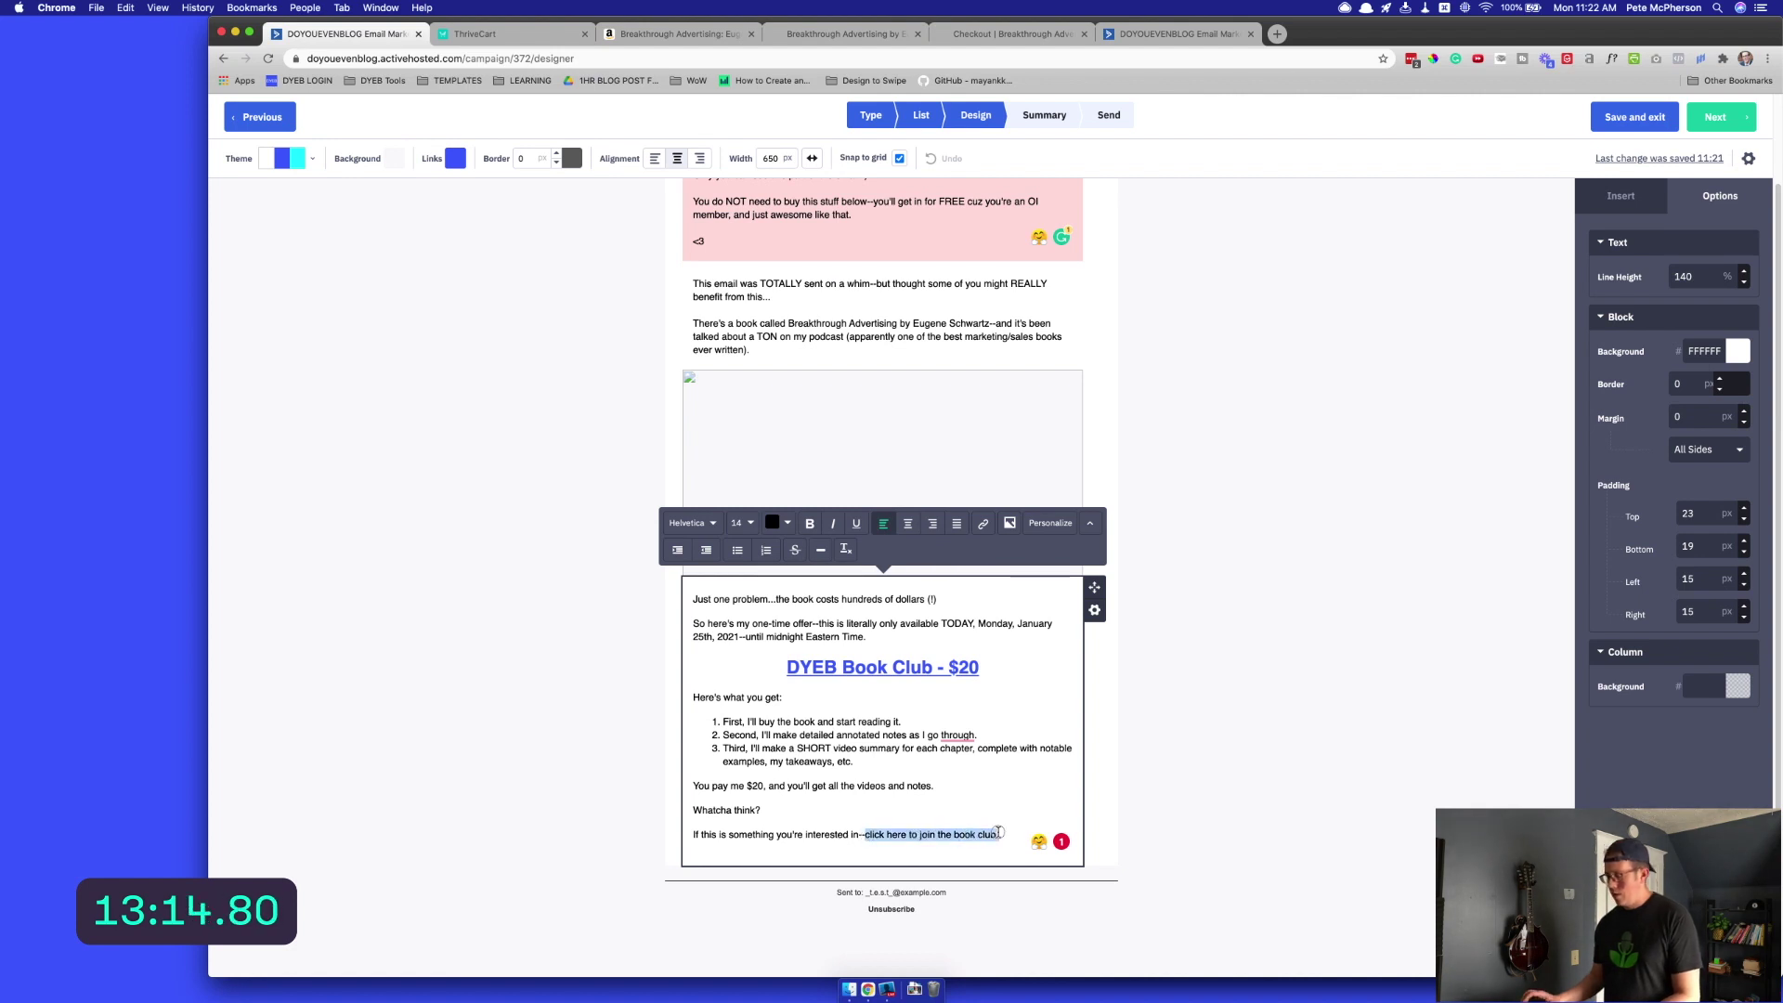
click(1010, 834)
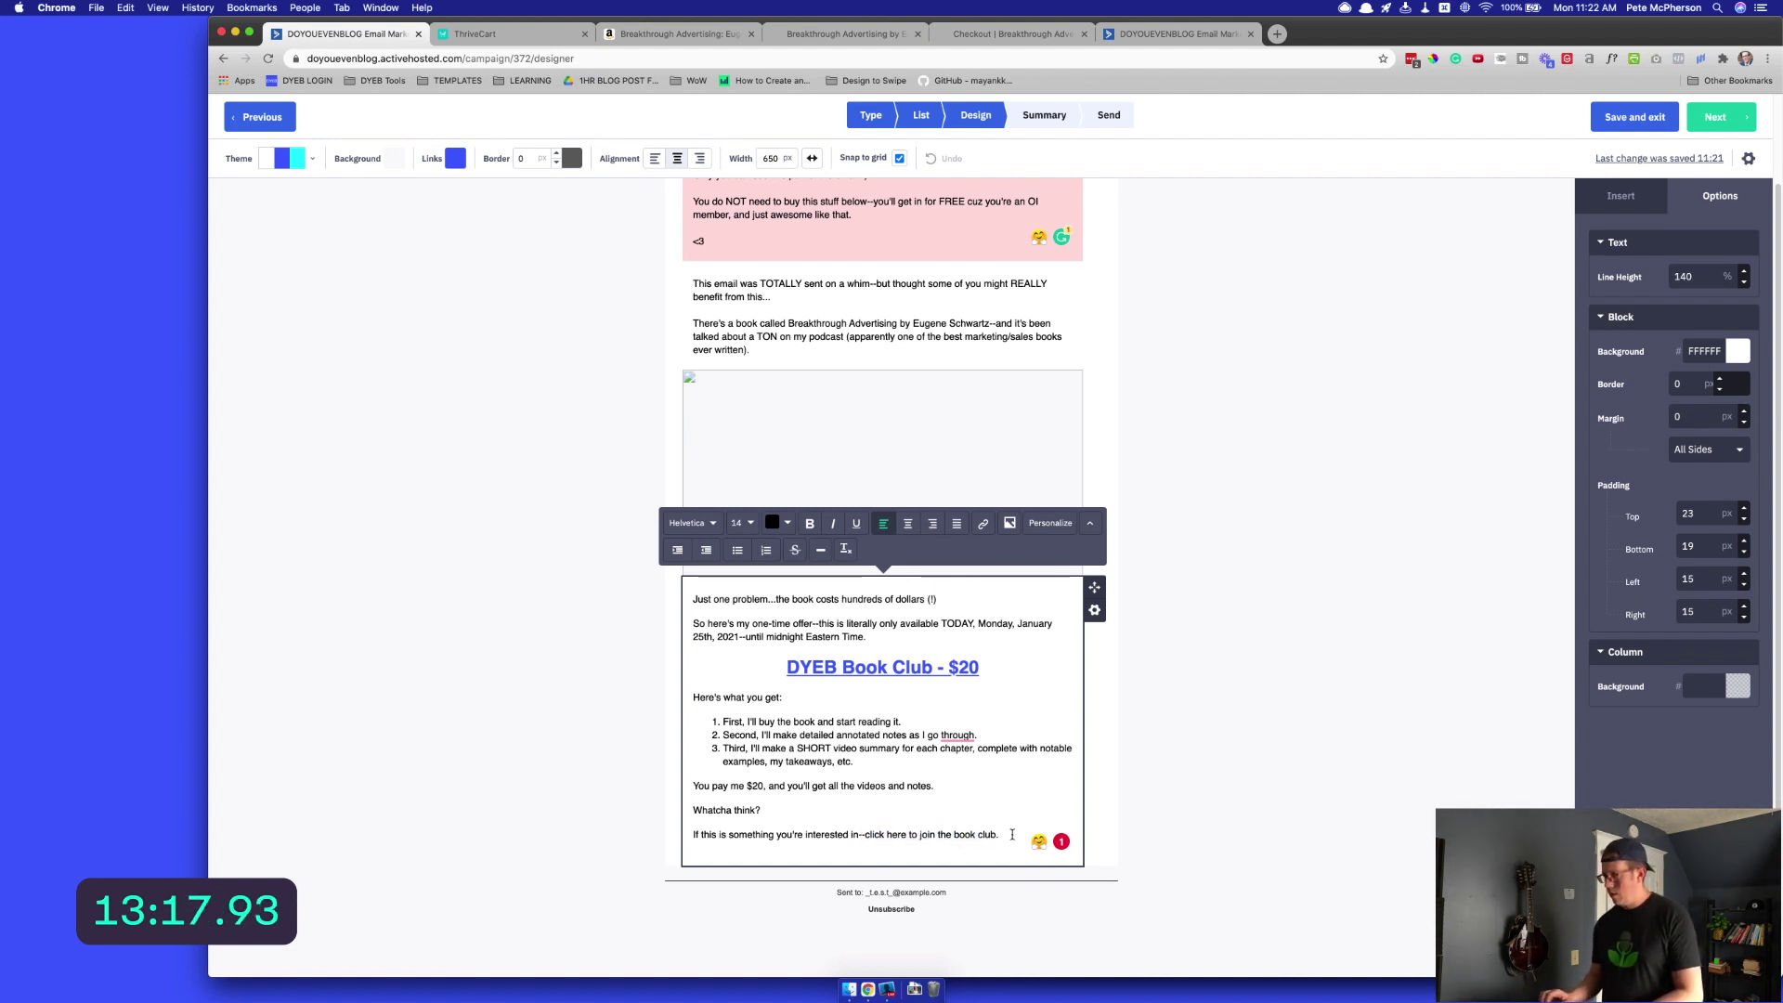
key(Return)
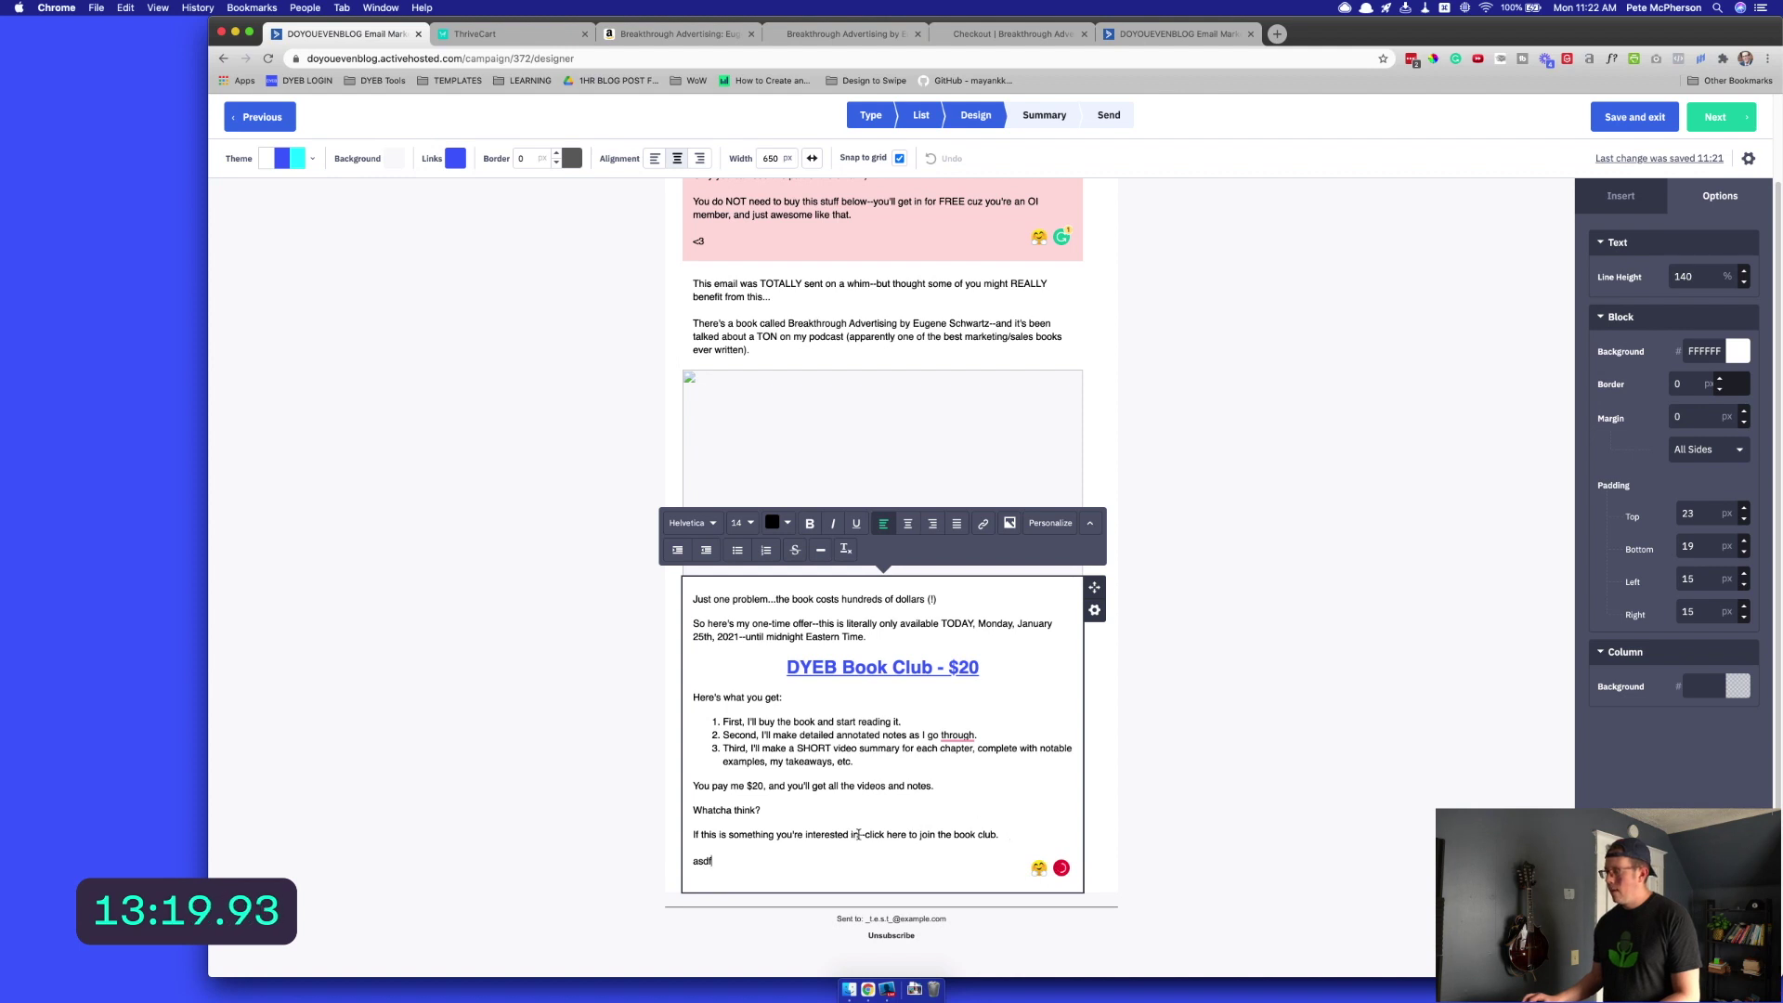
drag(865, 834, 1001, 835)
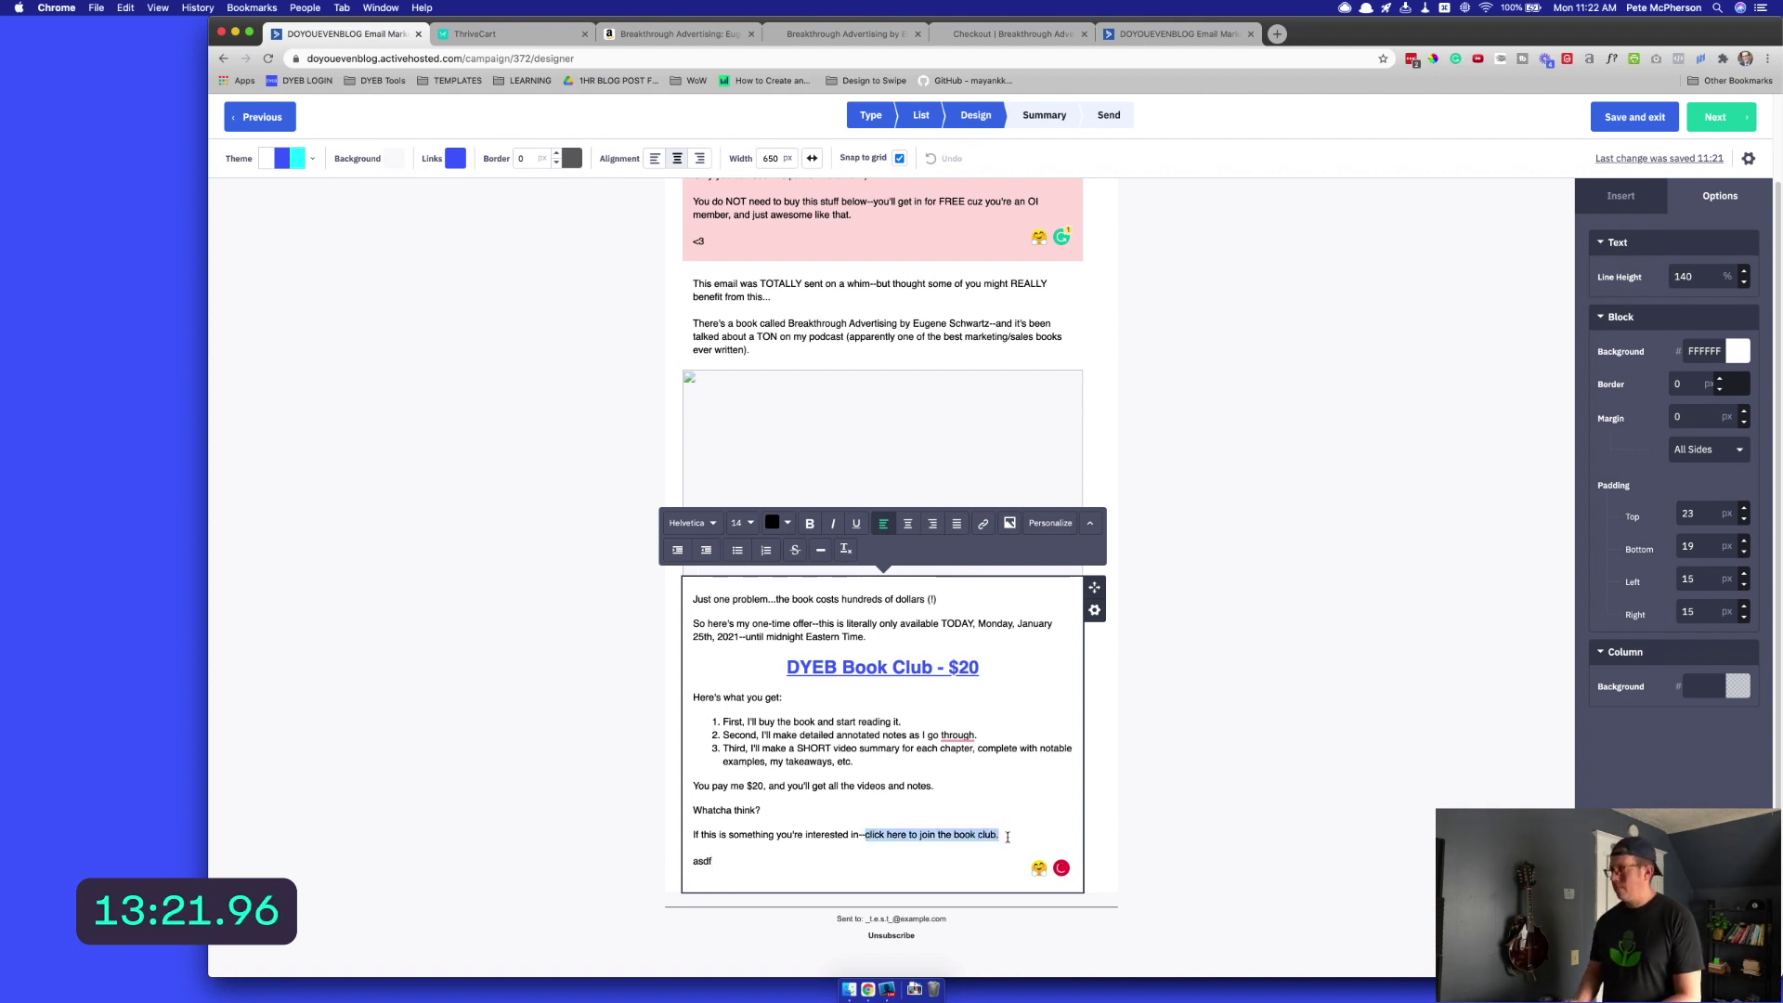
key(super+k)
text(https://dyeb.thrivecart.com/dyeb-book-club-ba/)
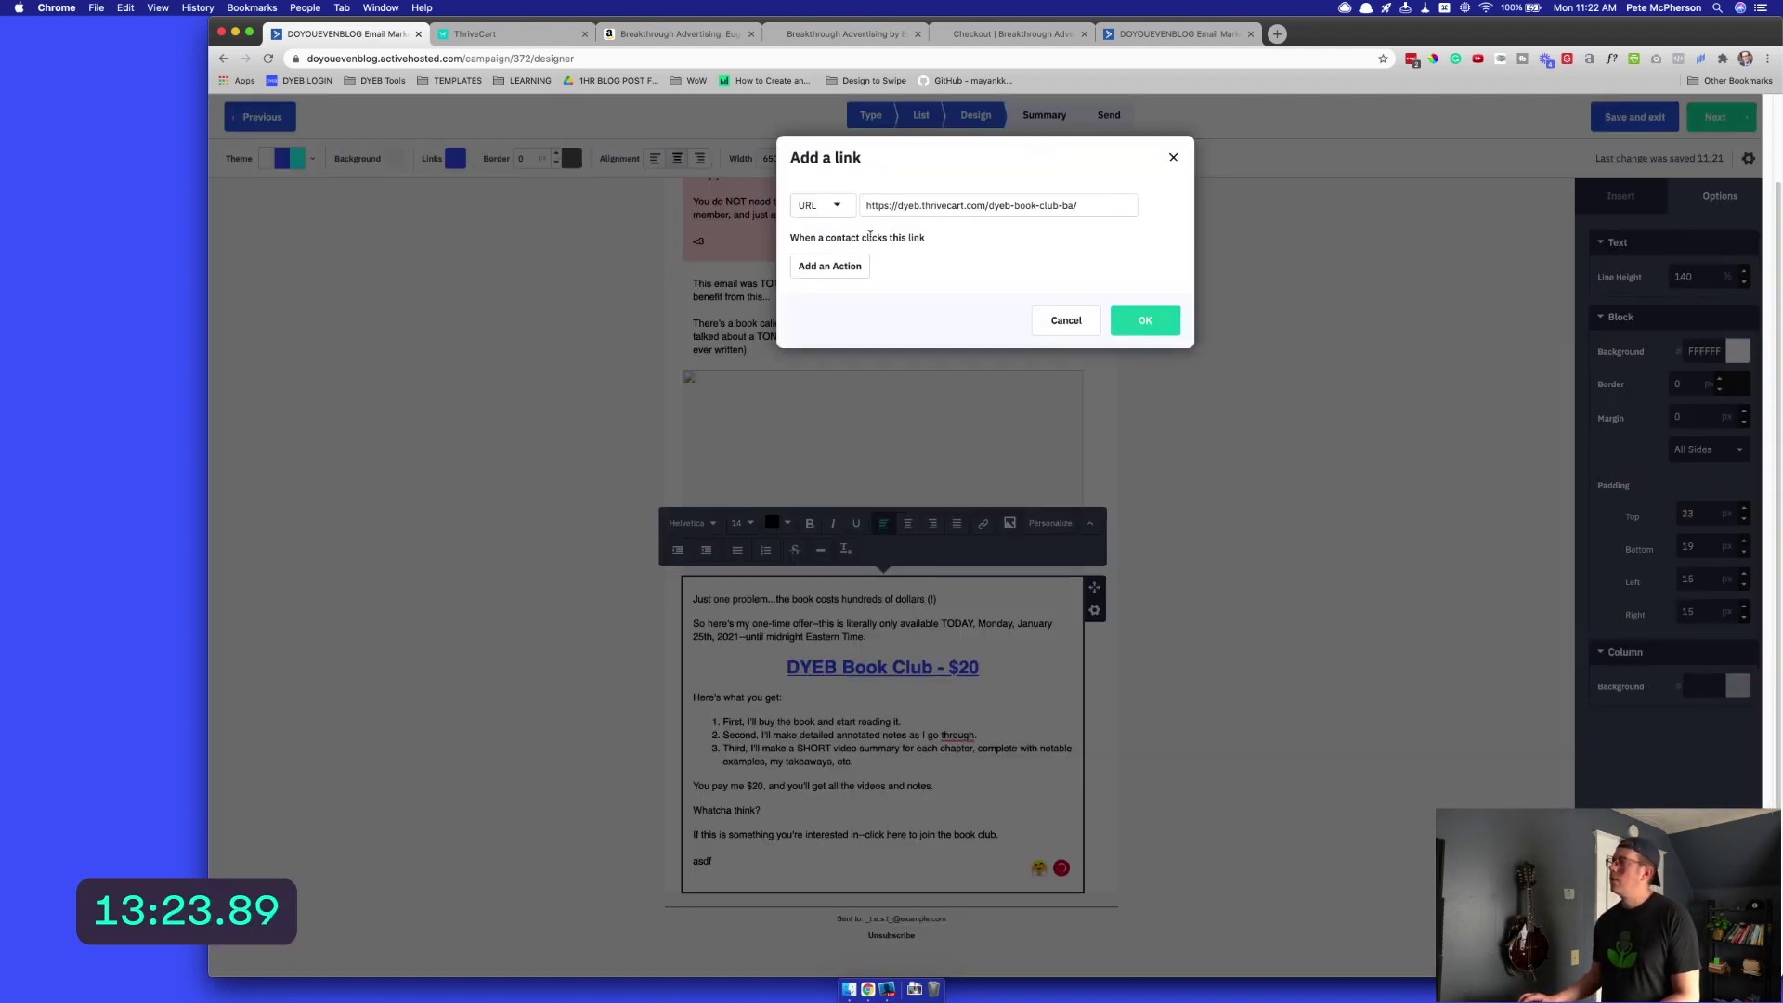
click(1146, 321)
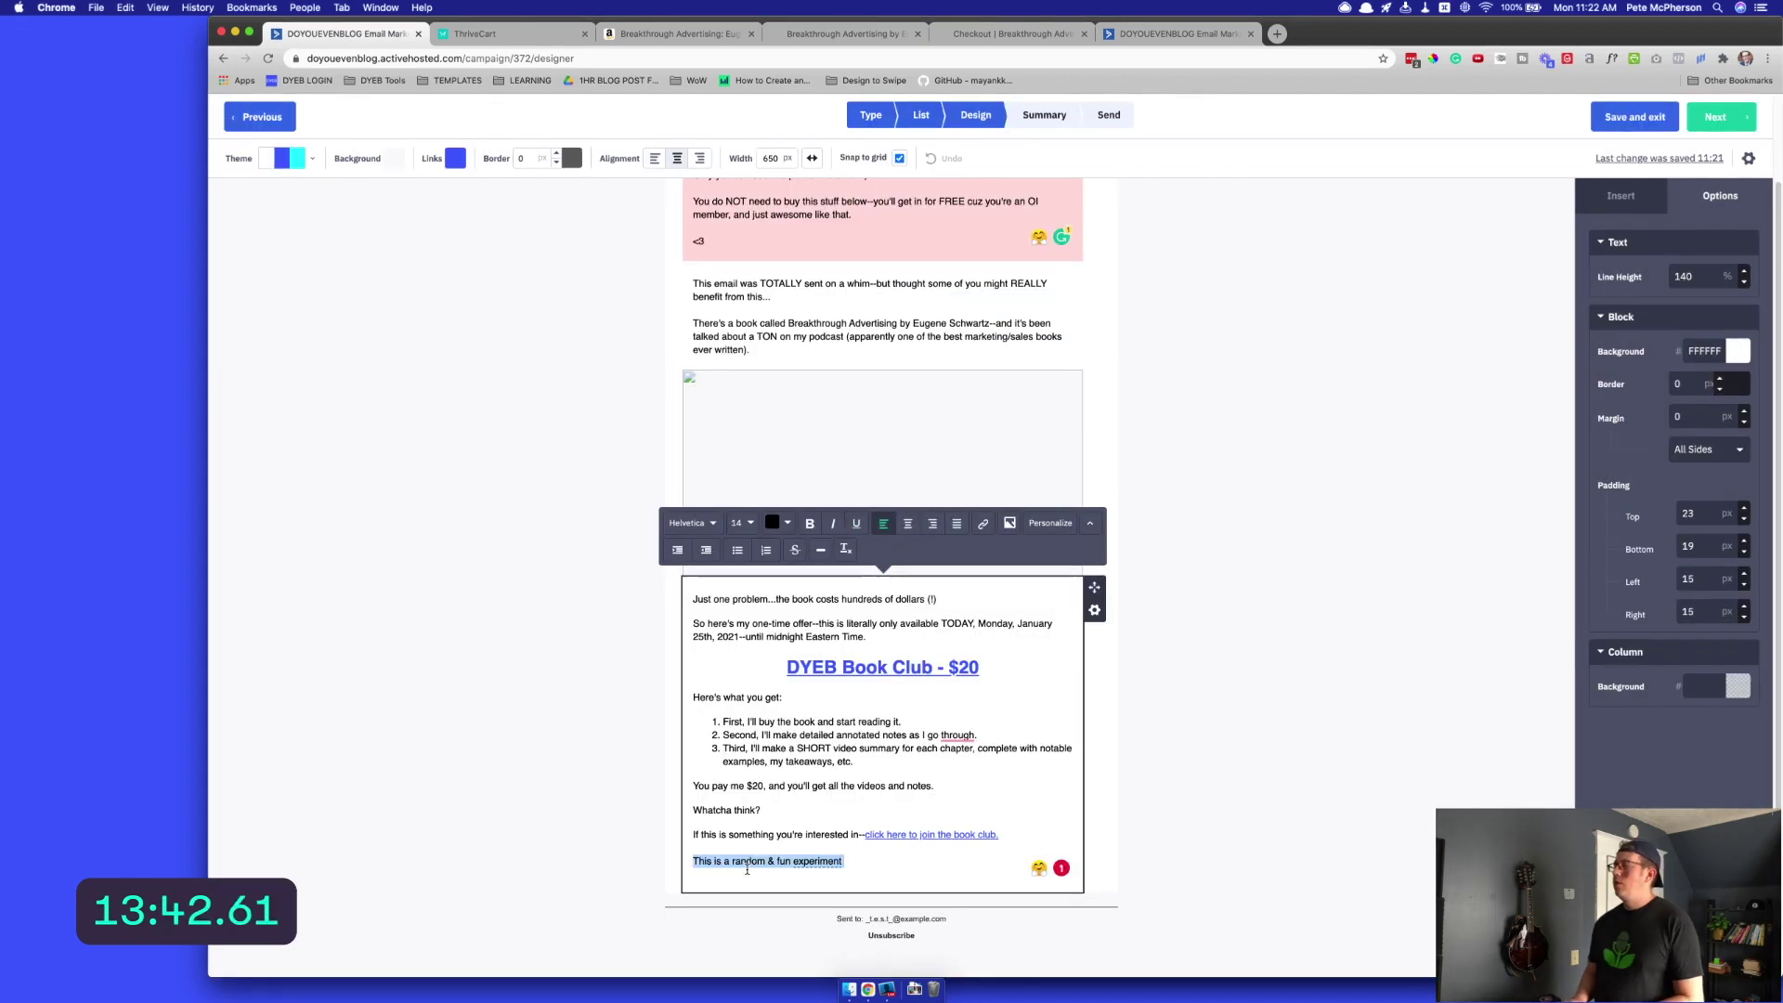
Replace the last line with a pitch to get "allll the juicy takeaways" WITHOUT reading the whole thing or spending hundreds, and add "Sweet, right??"
text(This is your shot to get allll the juicy takeaways from this legendary marketing book--WITHOUT taking the time to read the whole thing (and spend hundreds of dollars).)
key(Return)
text(Sweet, eH)
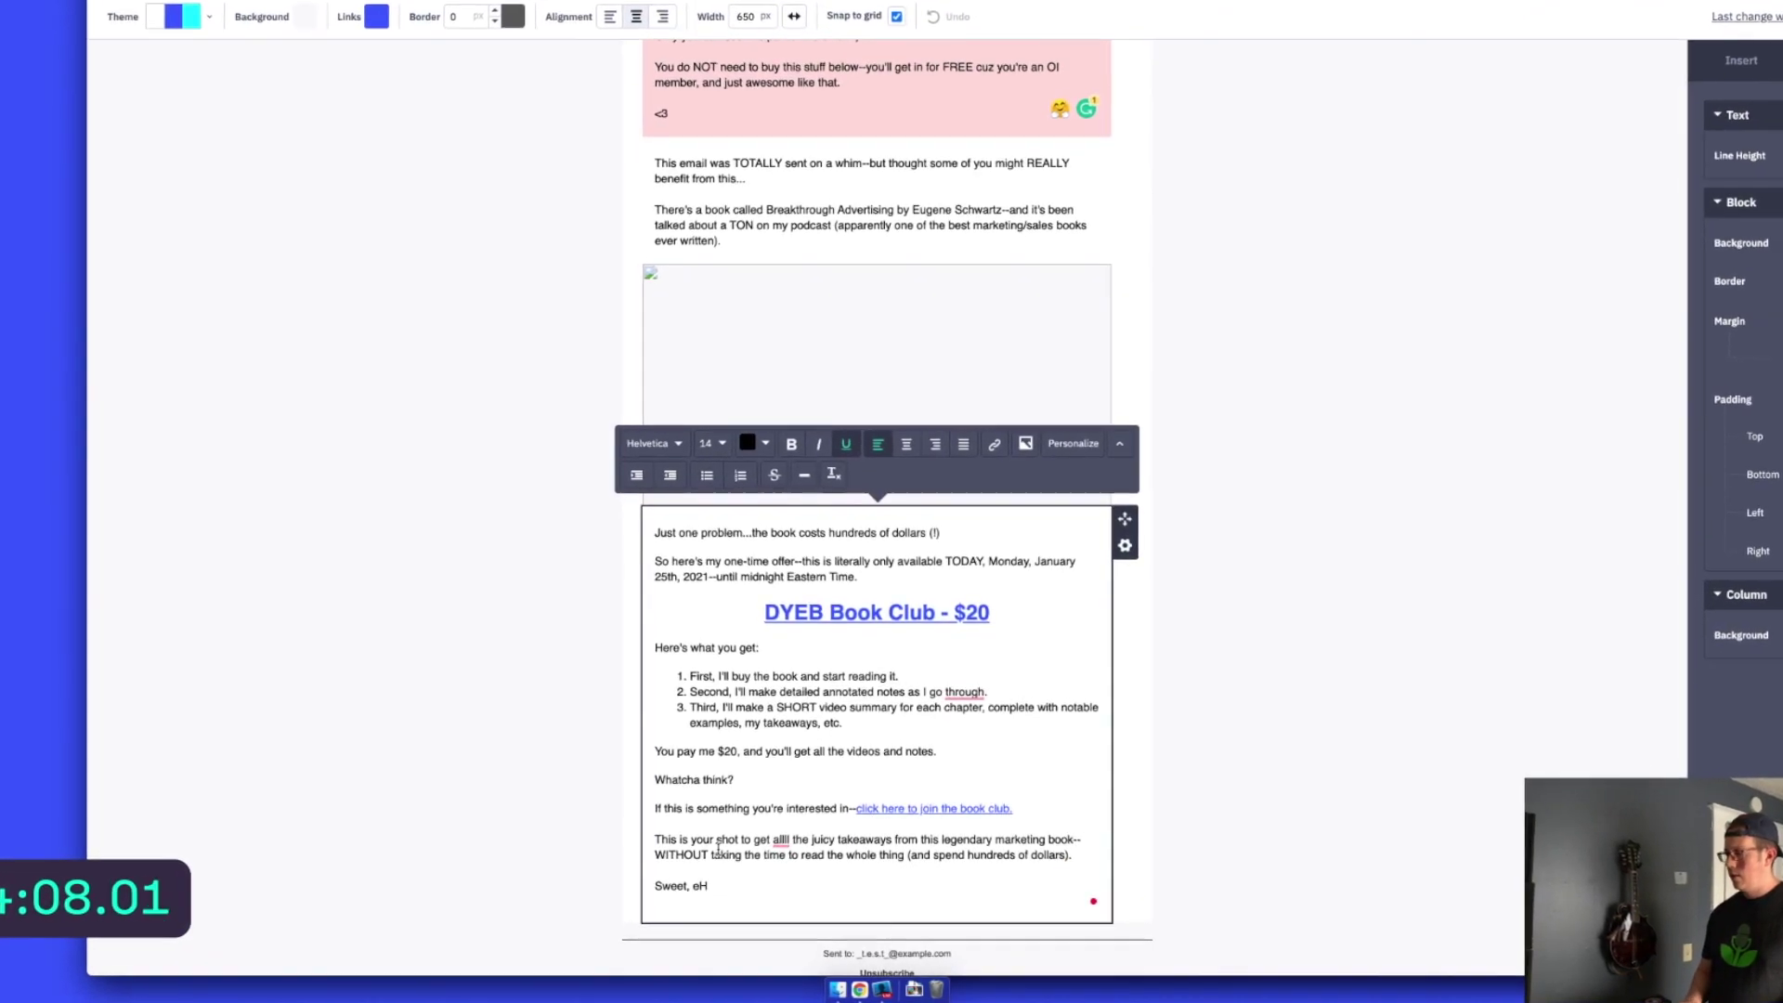
key(BackSpace)
key(BackSpace)
text(right??)
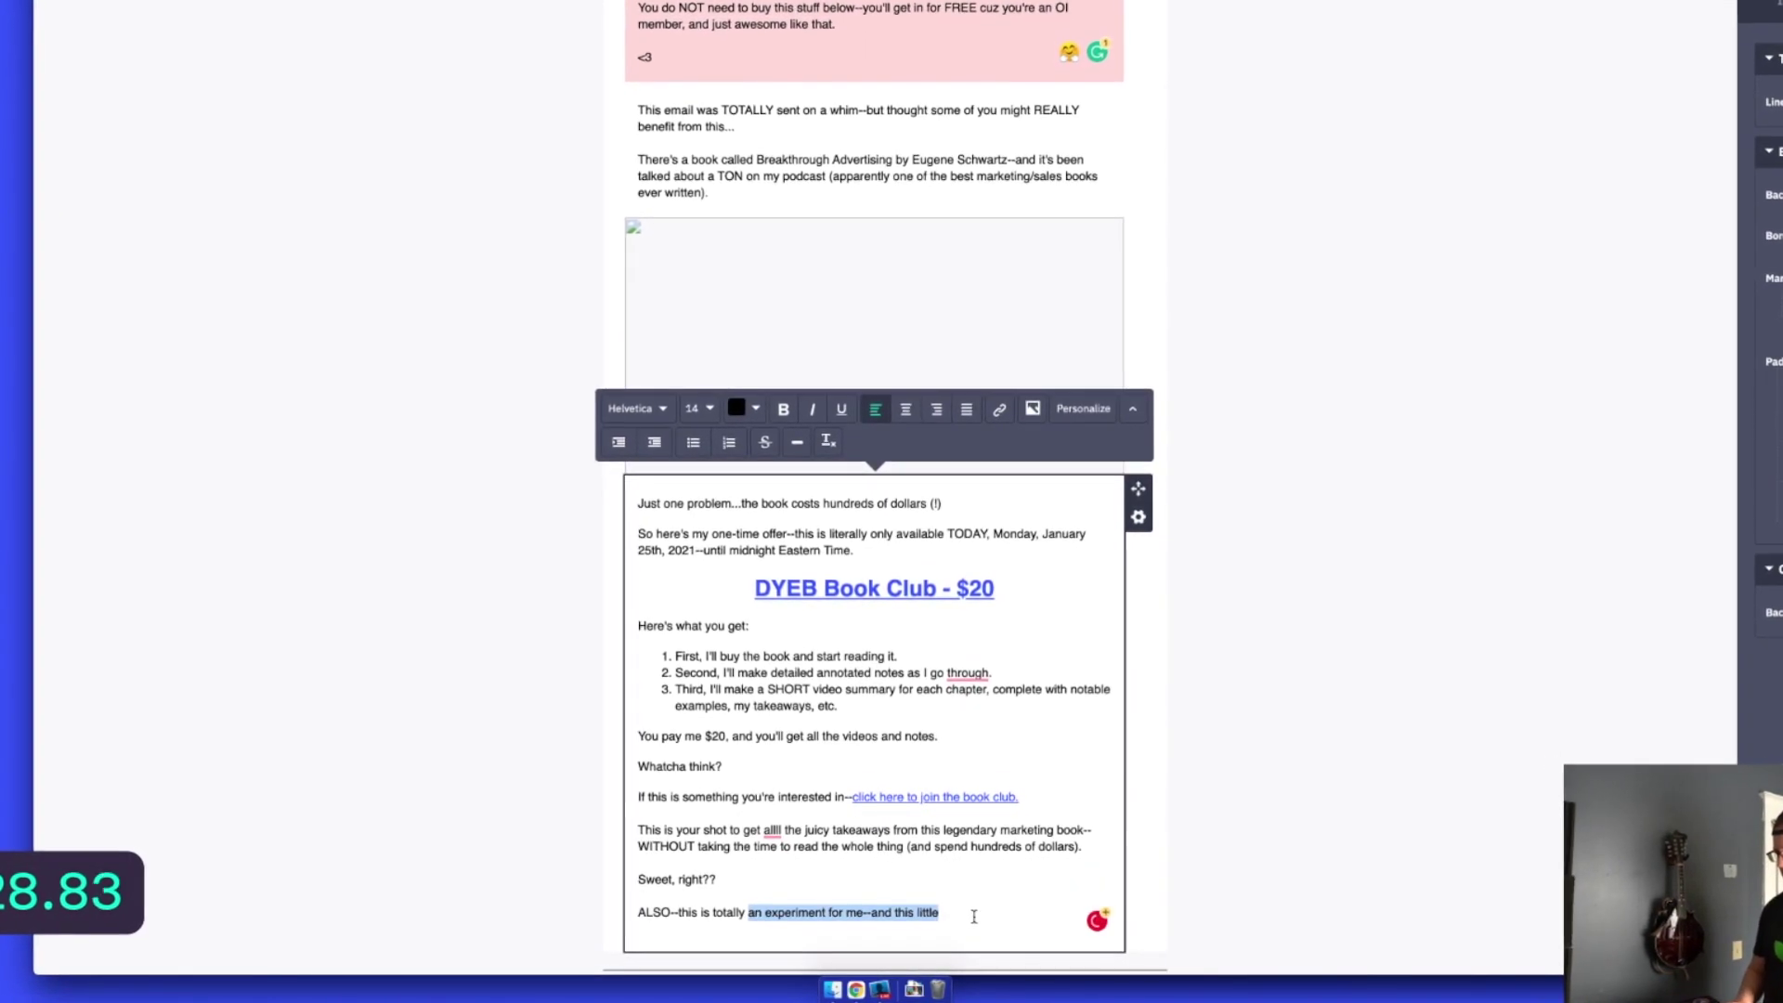
Write "ALSO--this is totally a ONE-TIME THING I'm offering today only. I won't be doing it again, so grab it ASAP before midnight today (1/25)."
text(a ONE-O)
key(BackSpace)
text(TIME THING I'm offer)
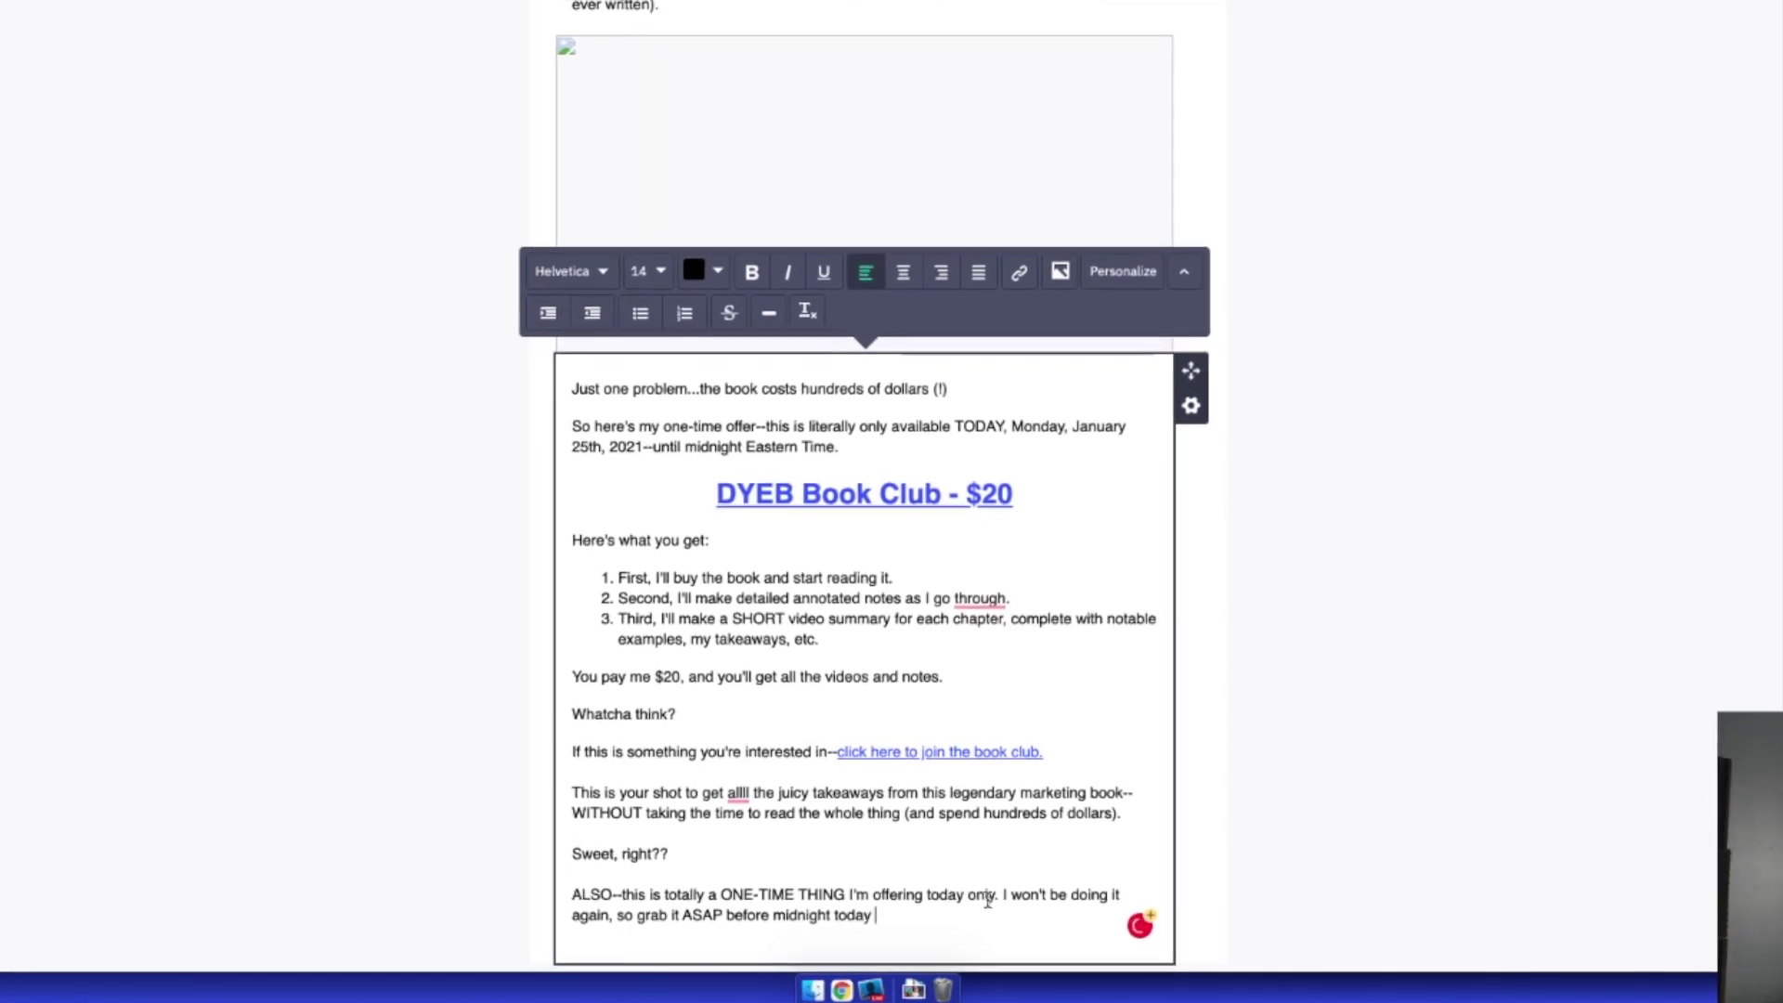
text((1/25).)
Sign off with "Ciao, sorry not sorry for the early-week sales email lol" and the sender's first name on its own line
key(Return)
text(Ciao, sorry not sorry for the early-week sales email lol)
key(Return)
text(~Pete)
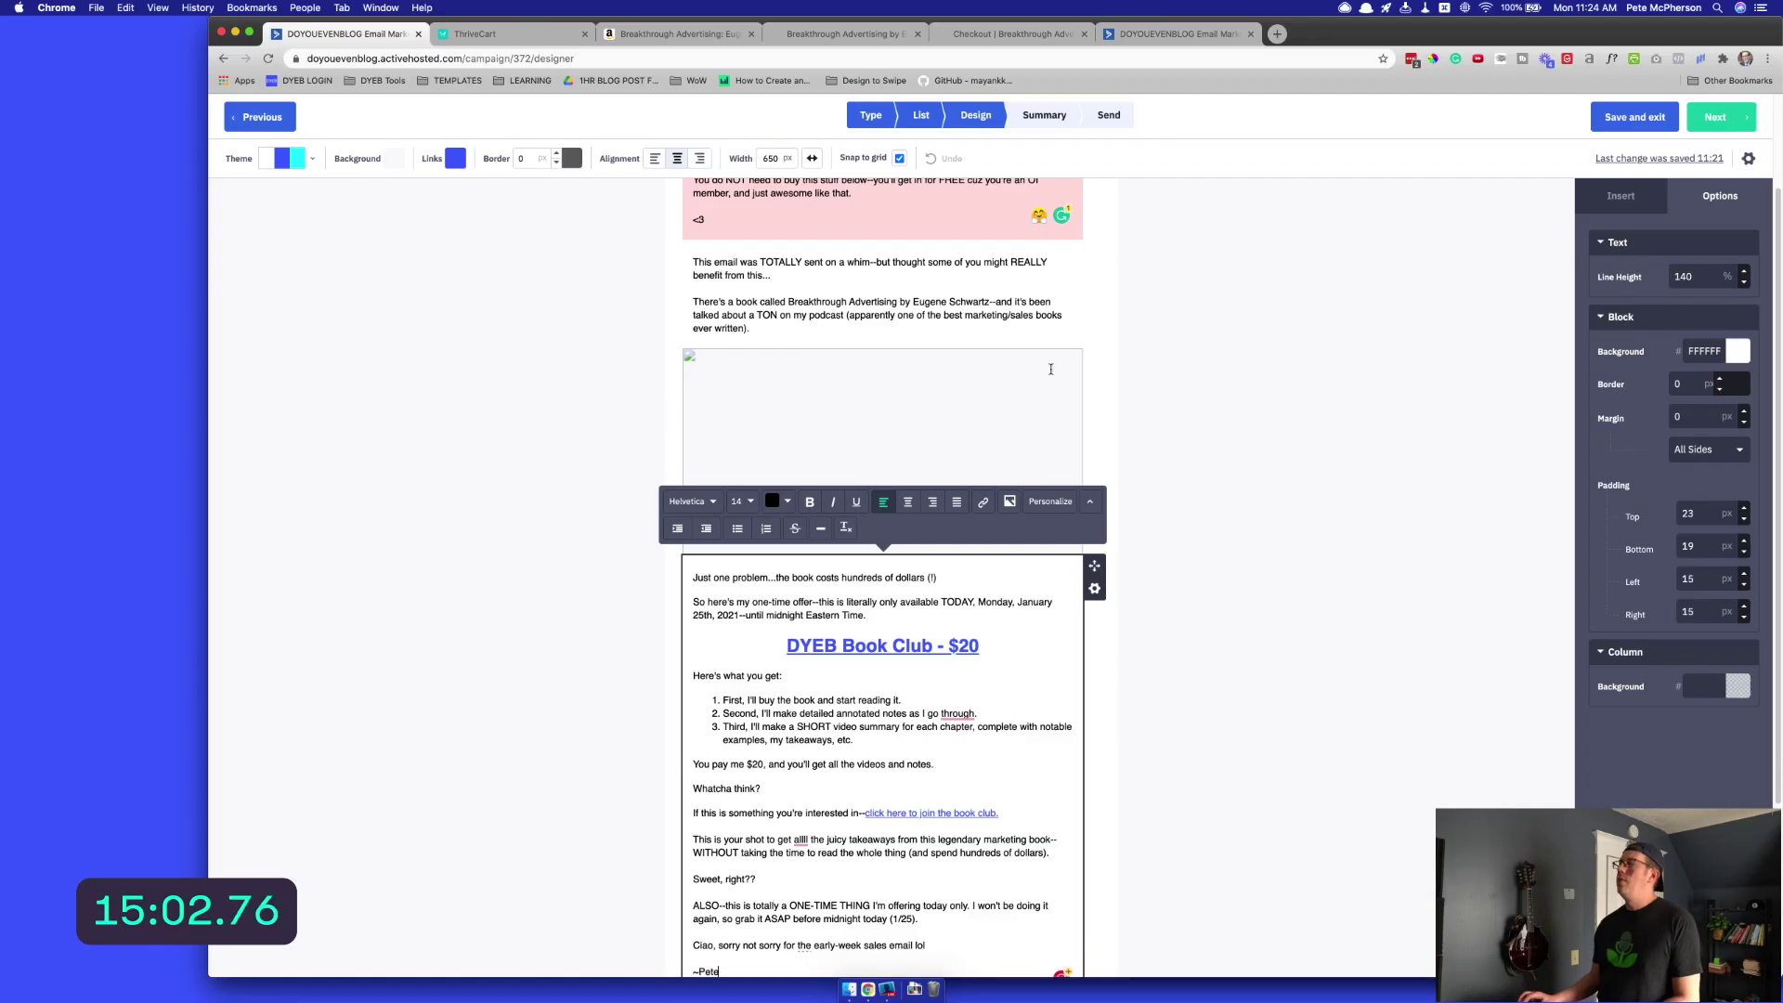
Save the CloudApp capture "Image 2021-01-25 at 11.04.34 AM" to the Downloads folder
click(782, 56)
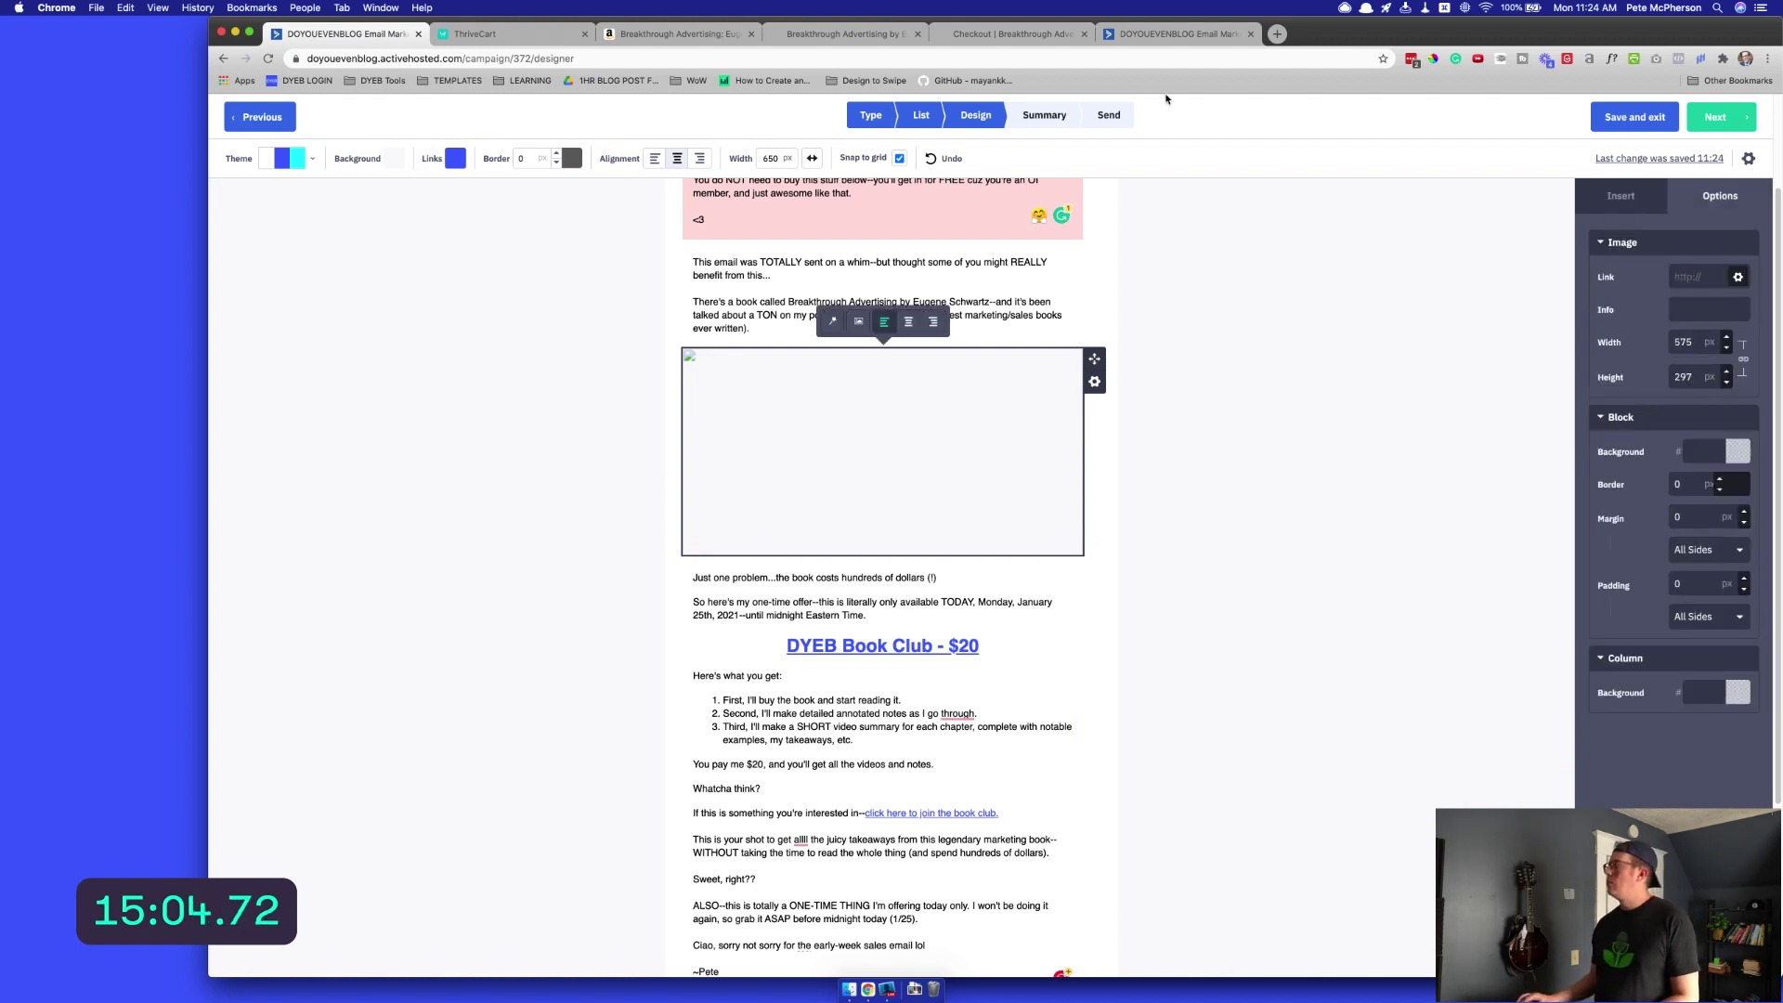
click(1349, 9)
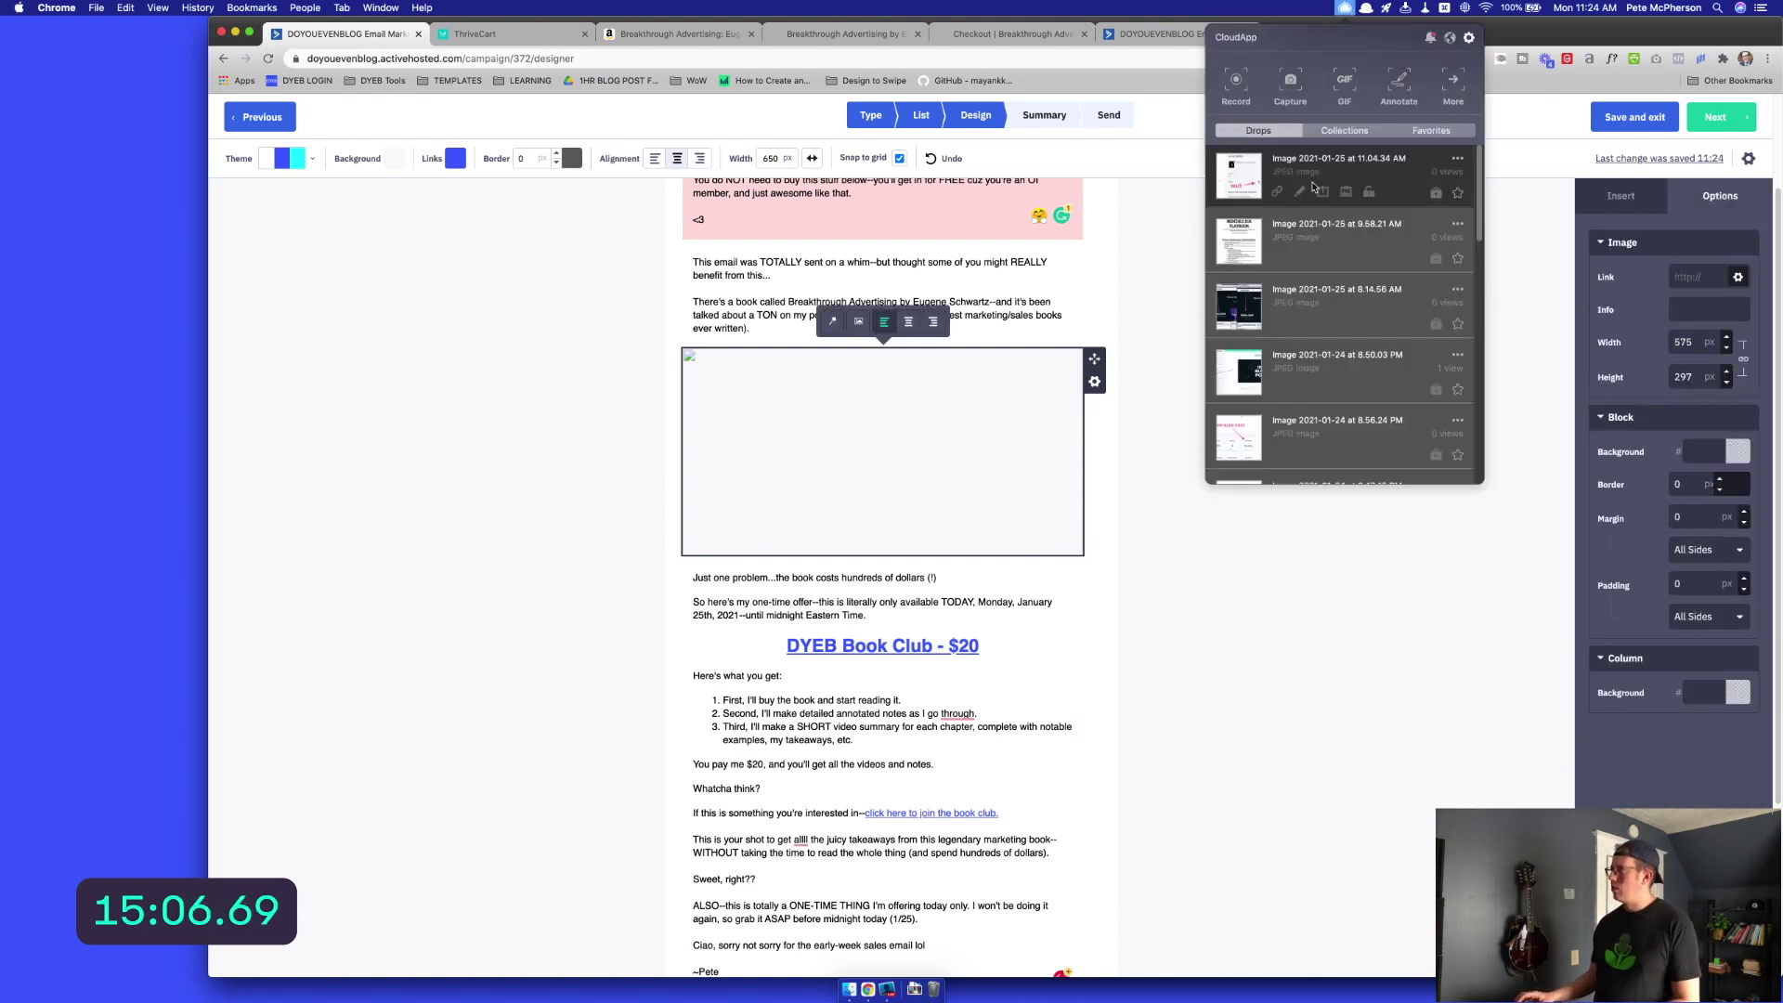
click(1321, 190)
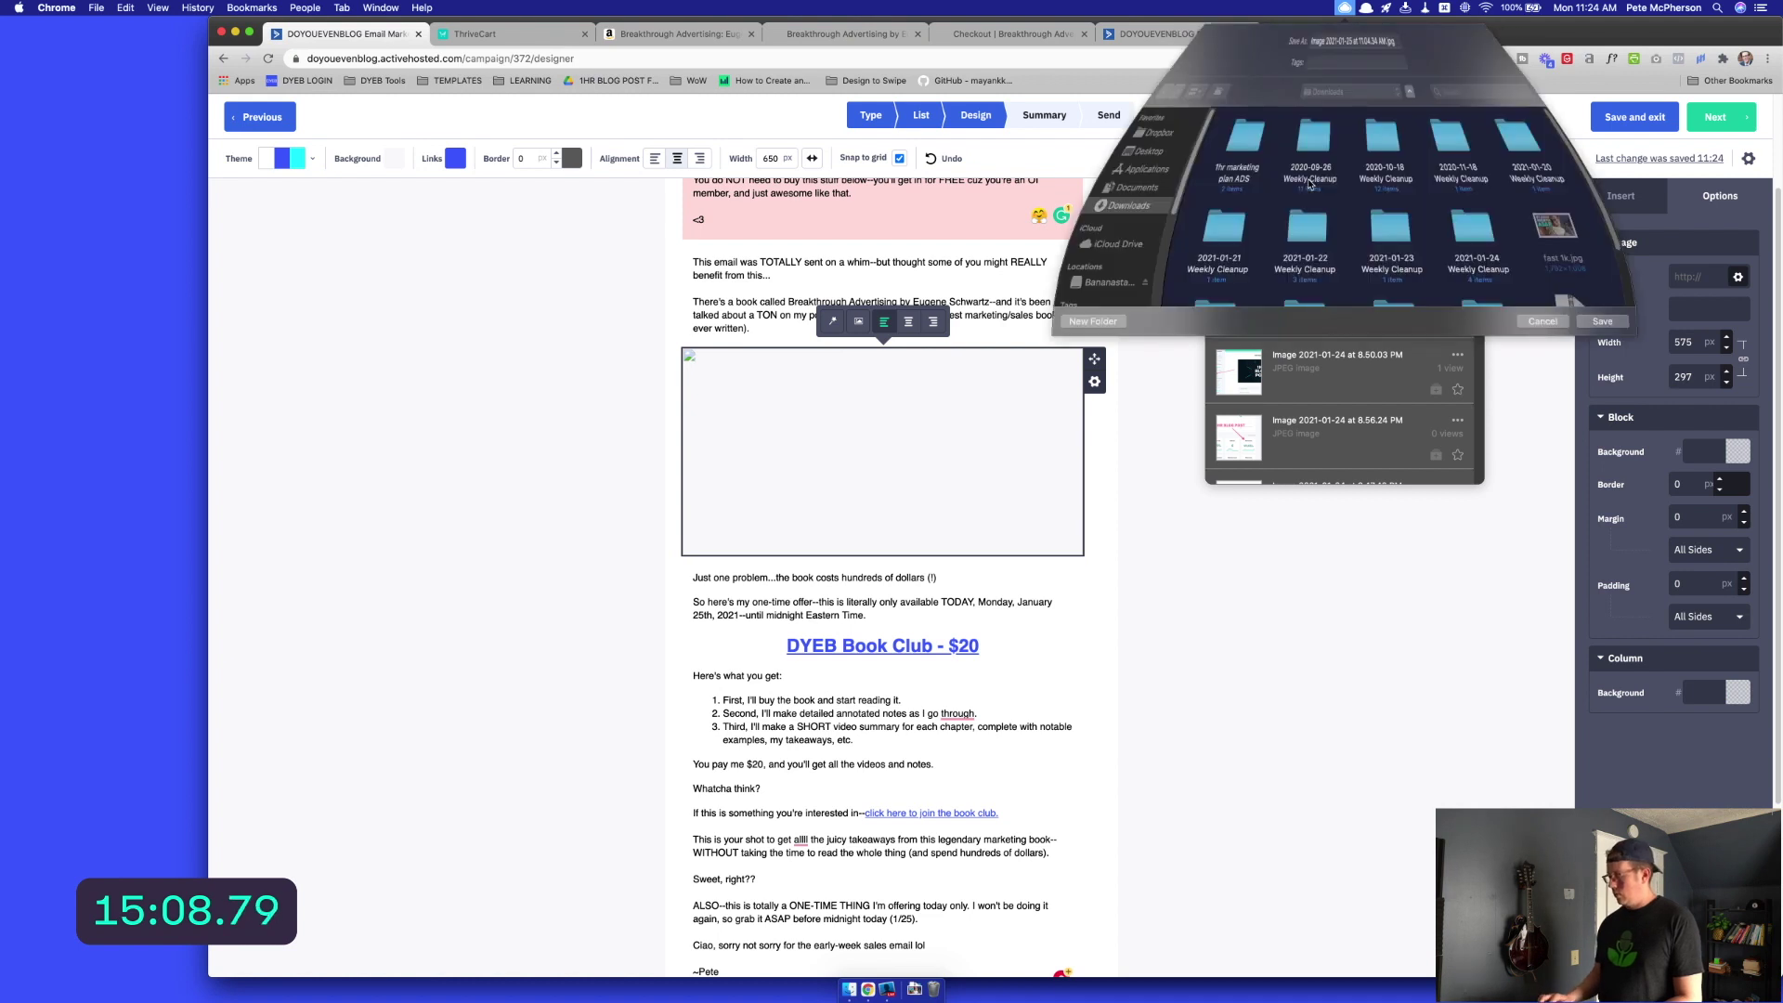
key(Return)
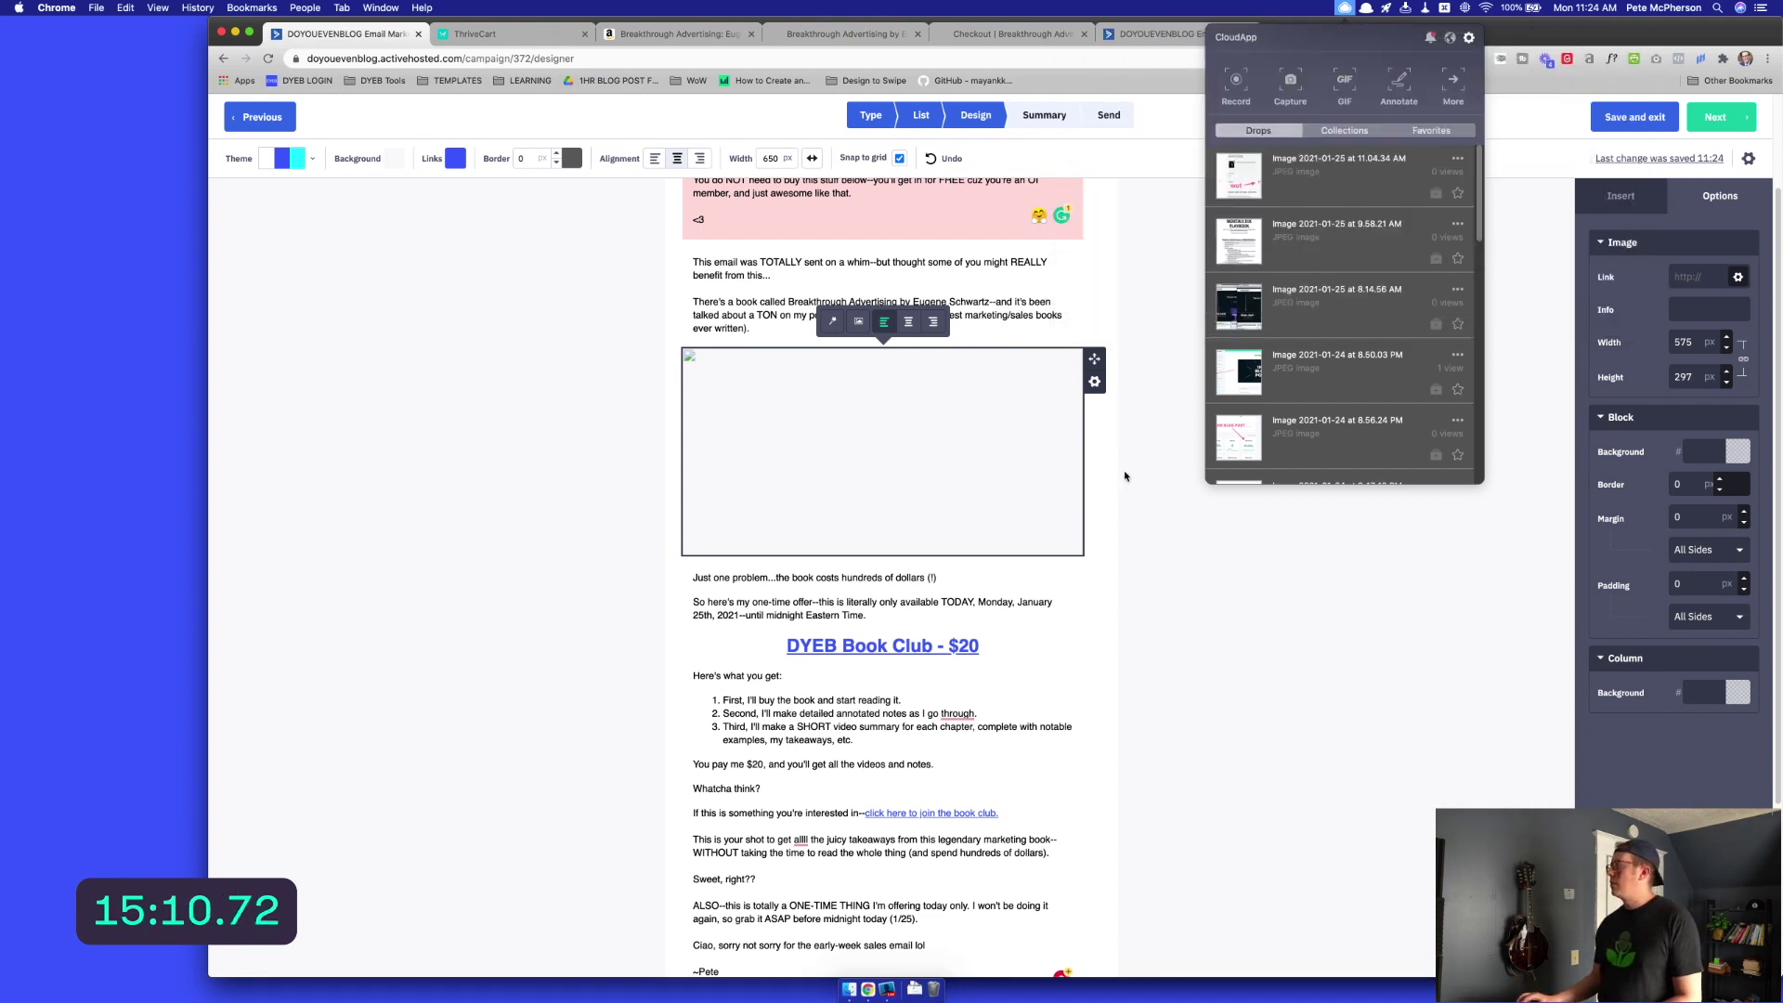
Insert an image block above the "Just one problem" text and upload the saved capture from Downloads to the Image Manager
click(1634, 349)
drag(1637, 335, 879, 524)
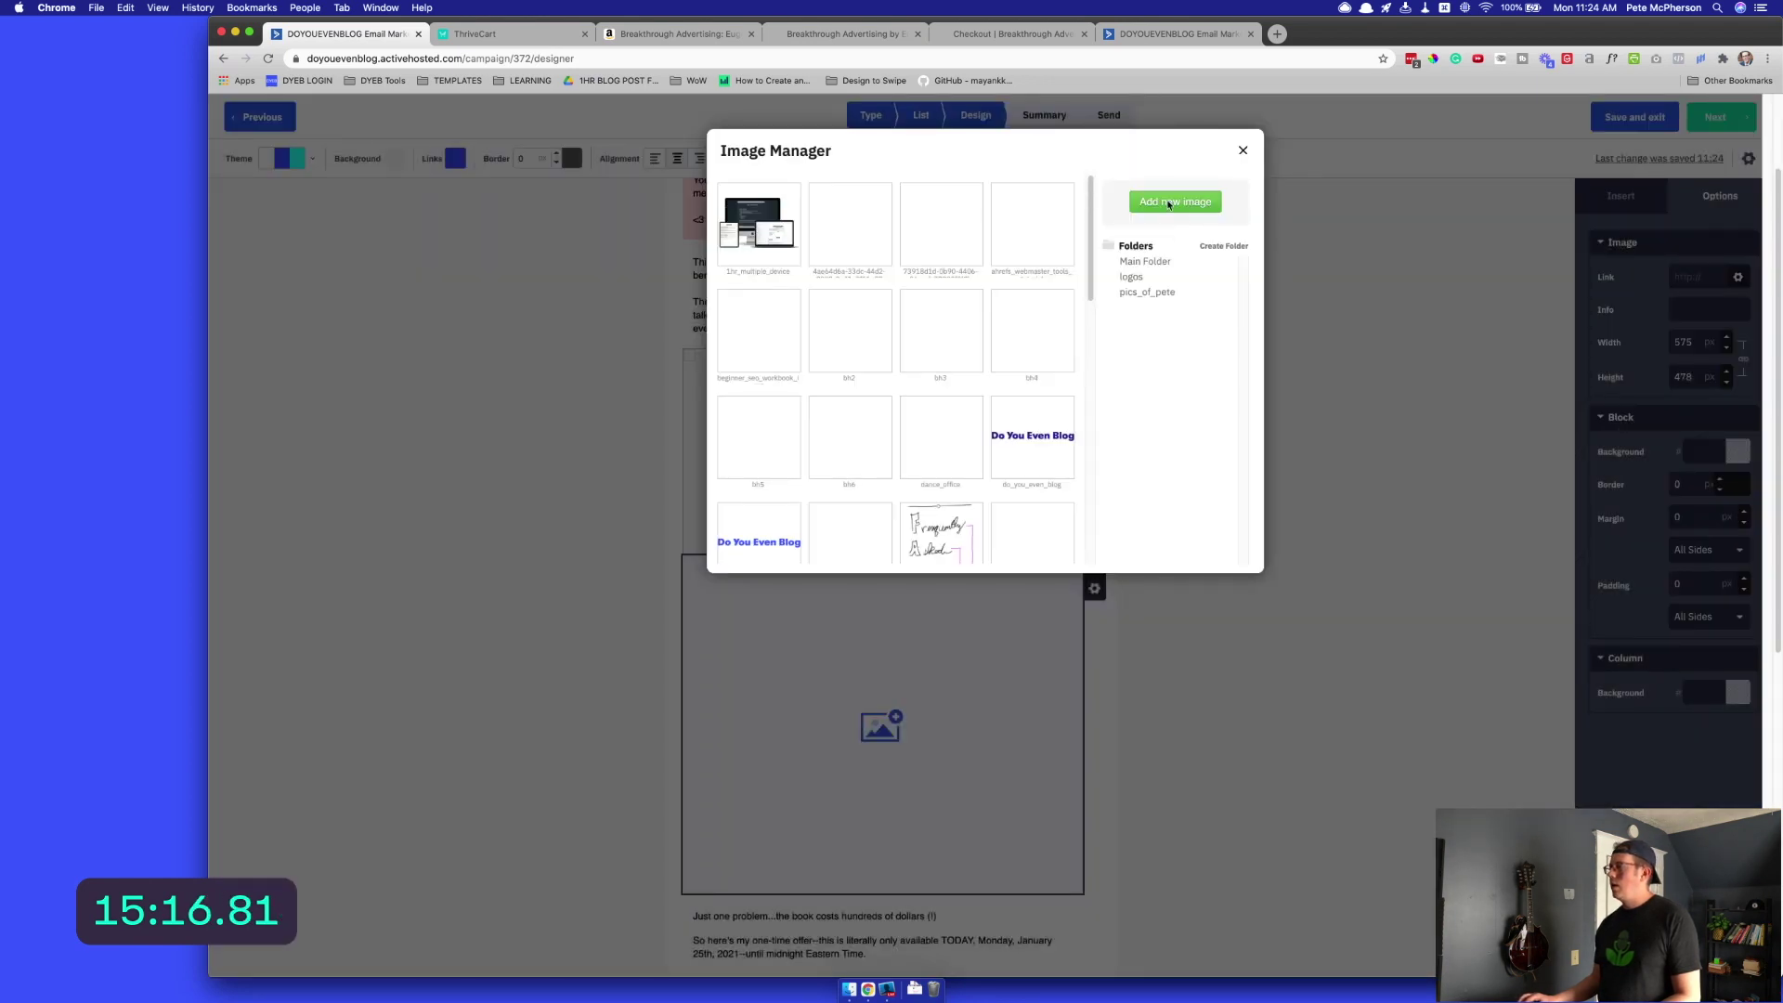
click(1172, 202)
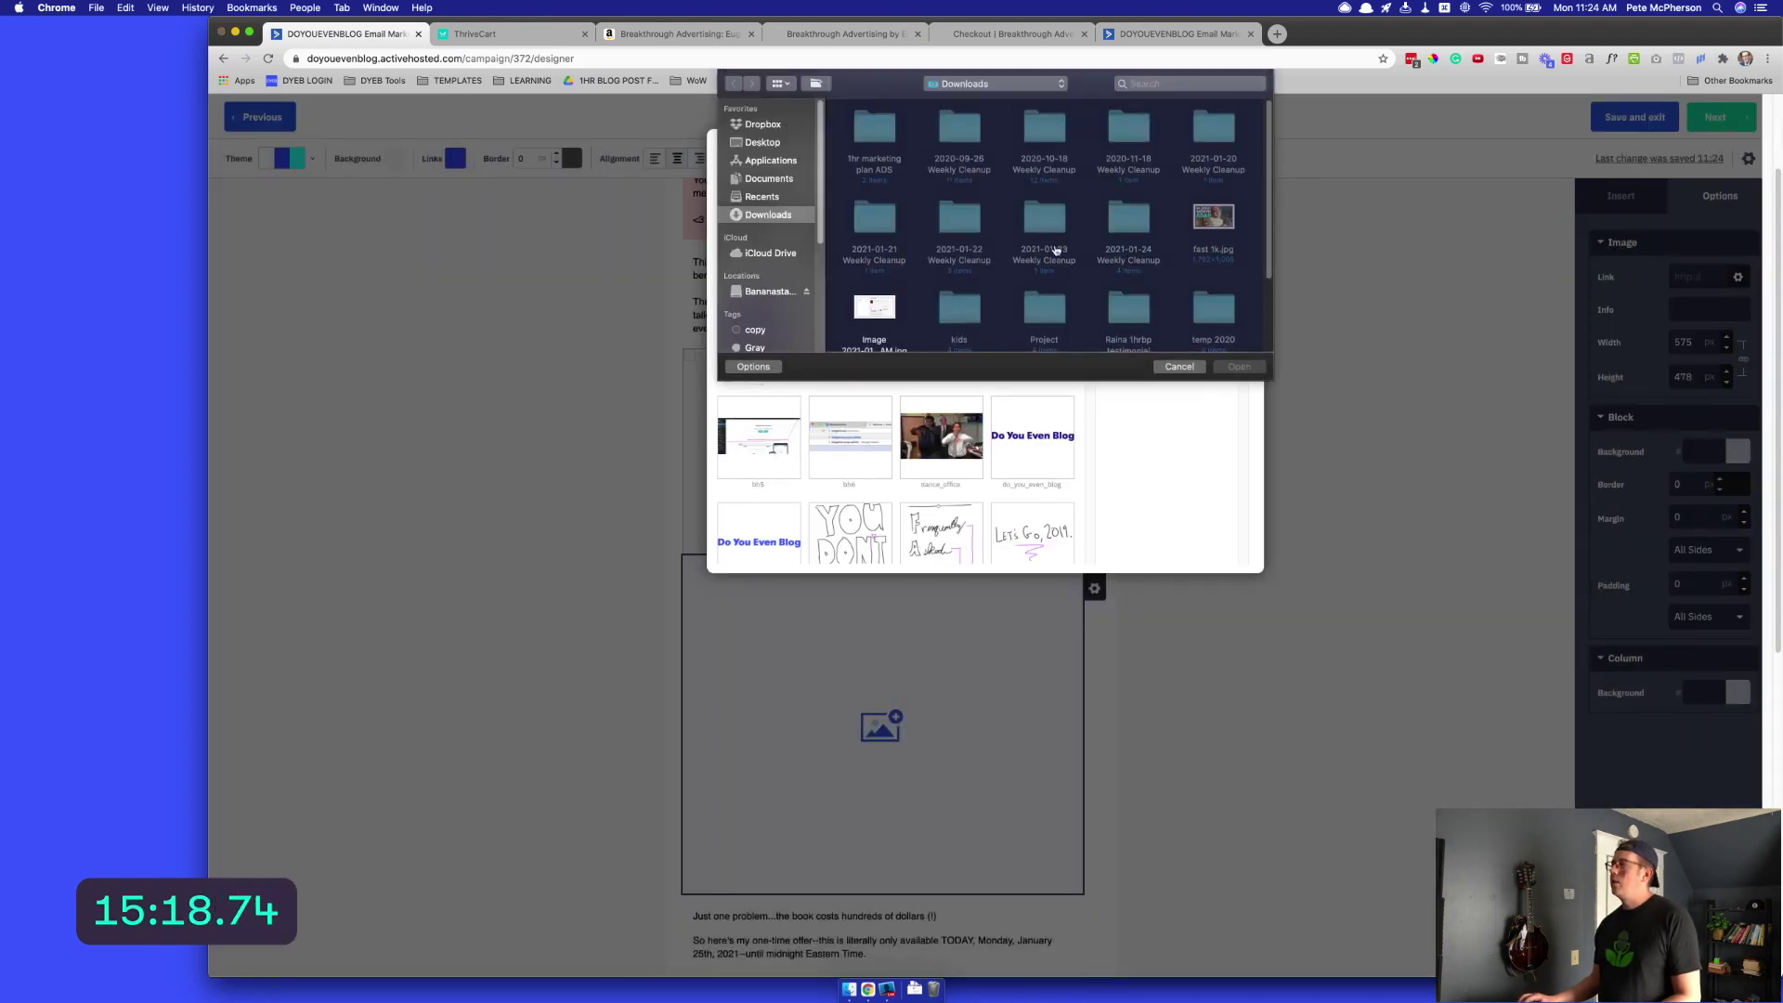
double_click(873, 308)
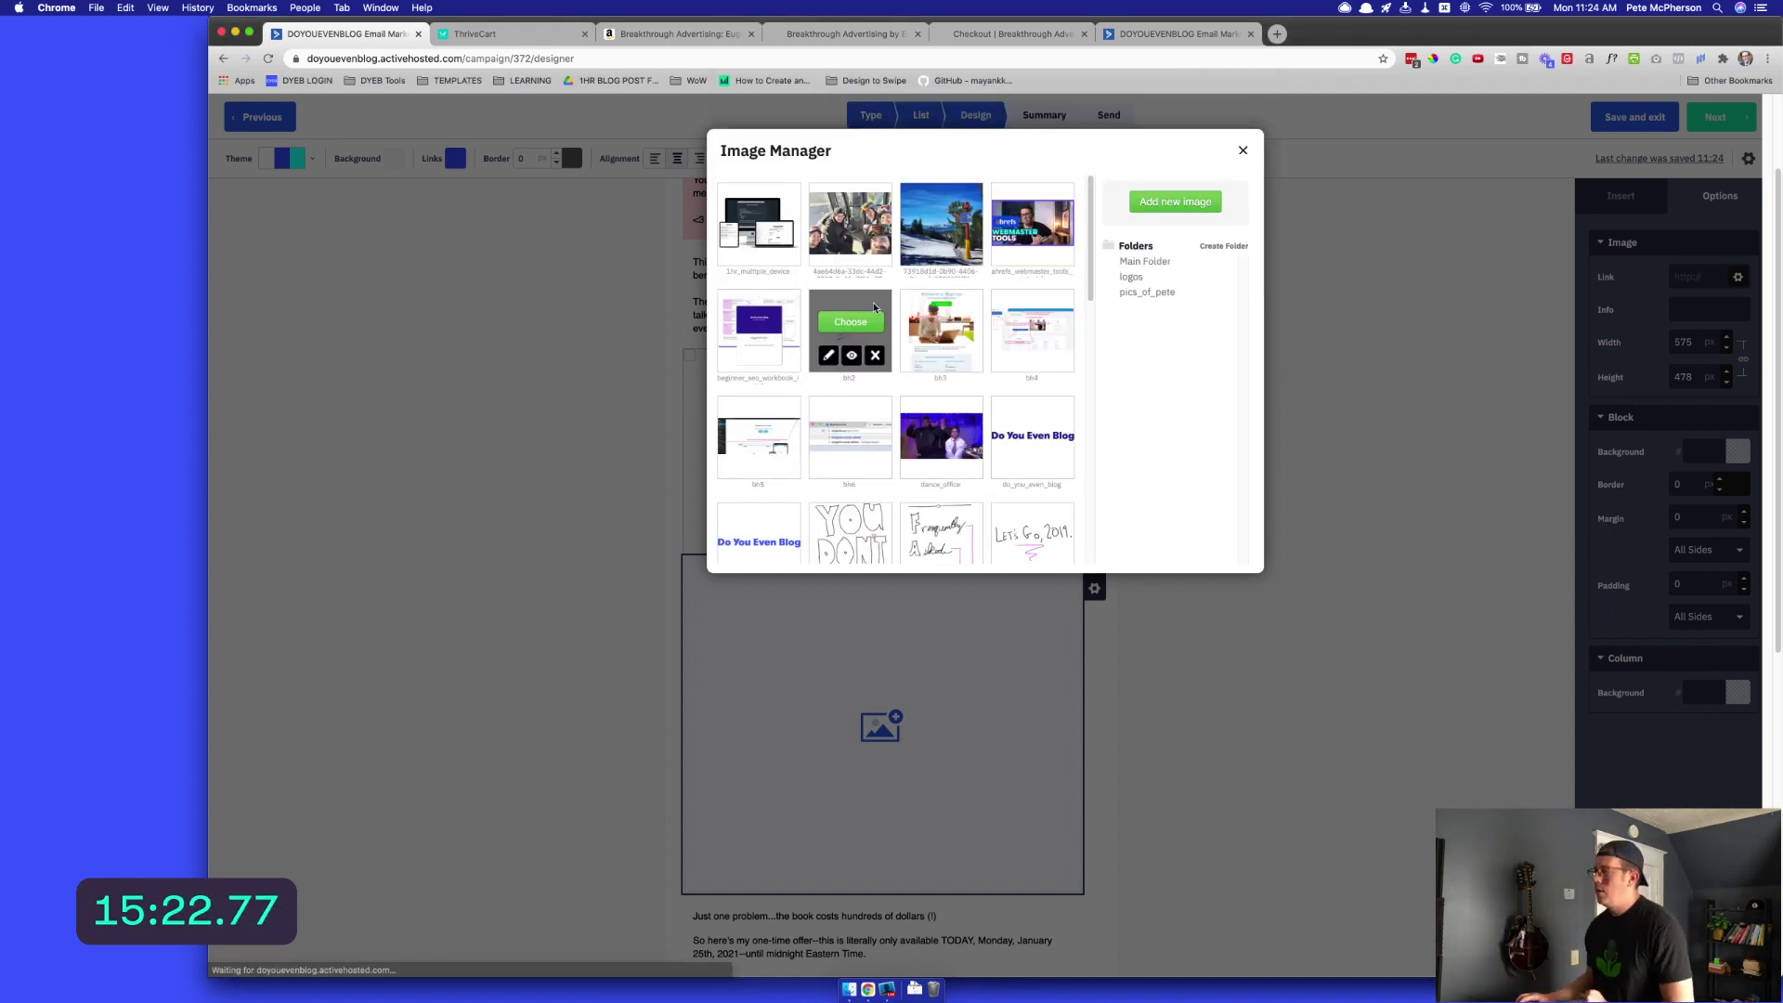
Choose the uploaded "Image 2021-01-25" capture in the Image Manager for the image block above "Just one problem"
scroll(929, 436, down, 10)
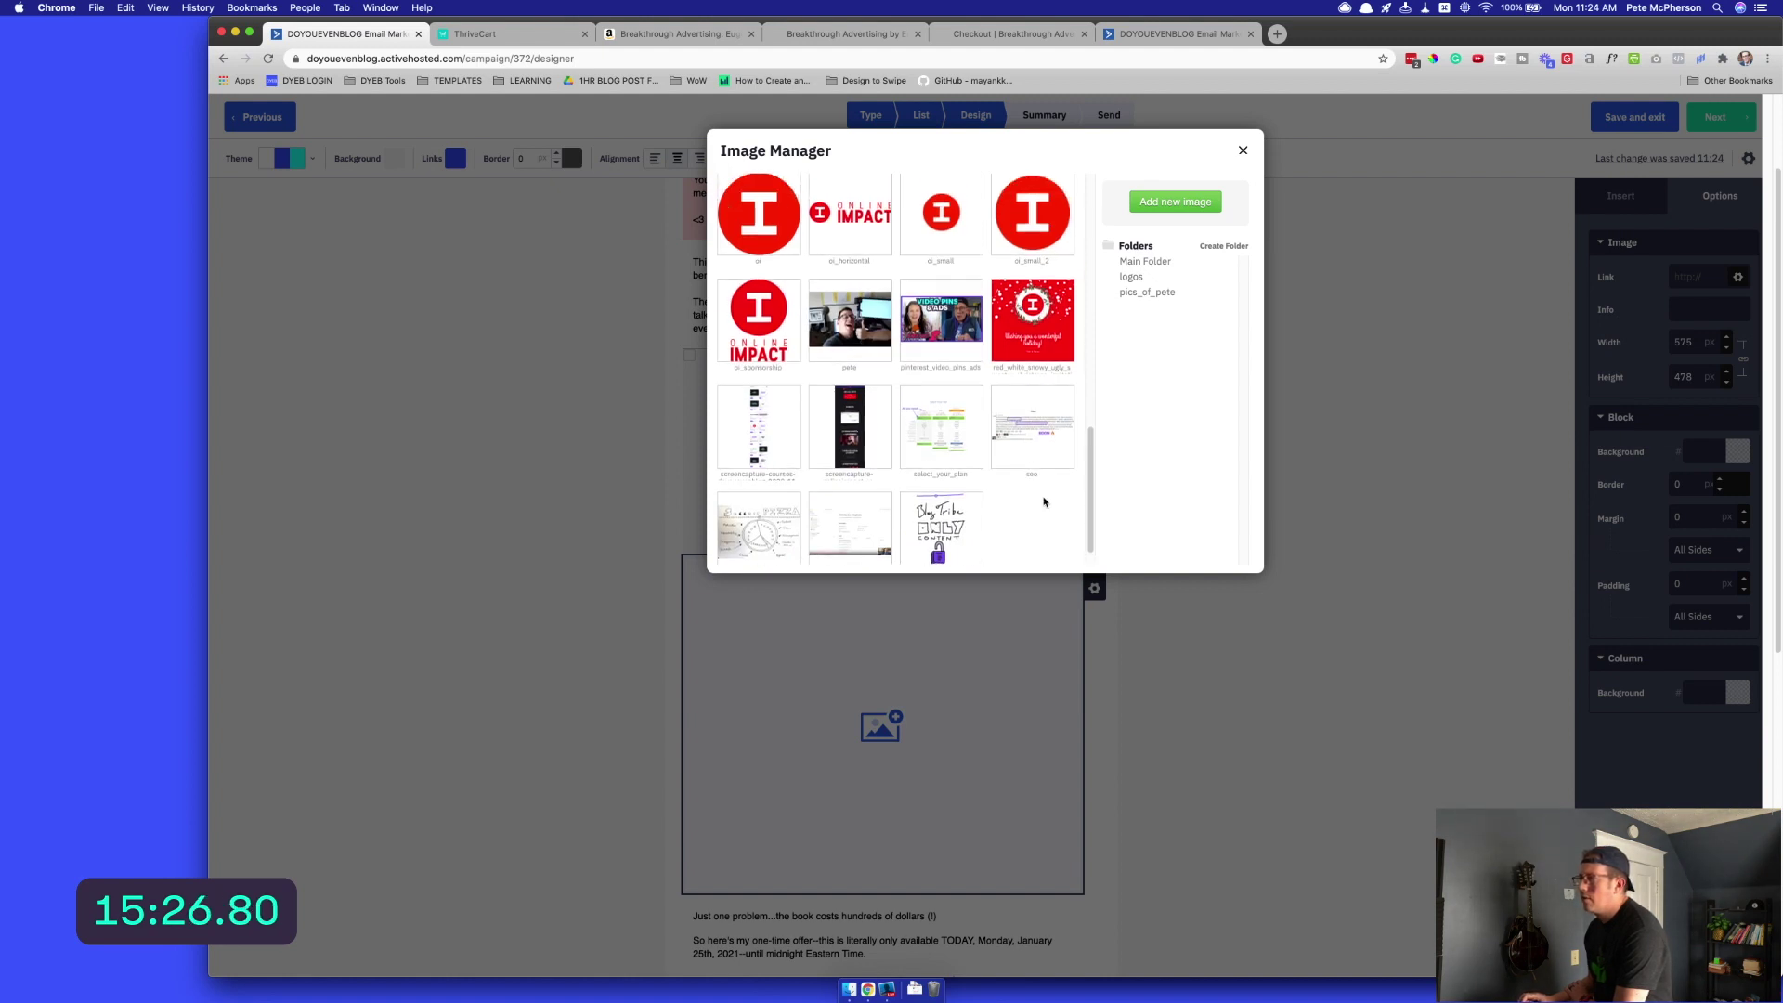
scroll(929, 418, up, 5)
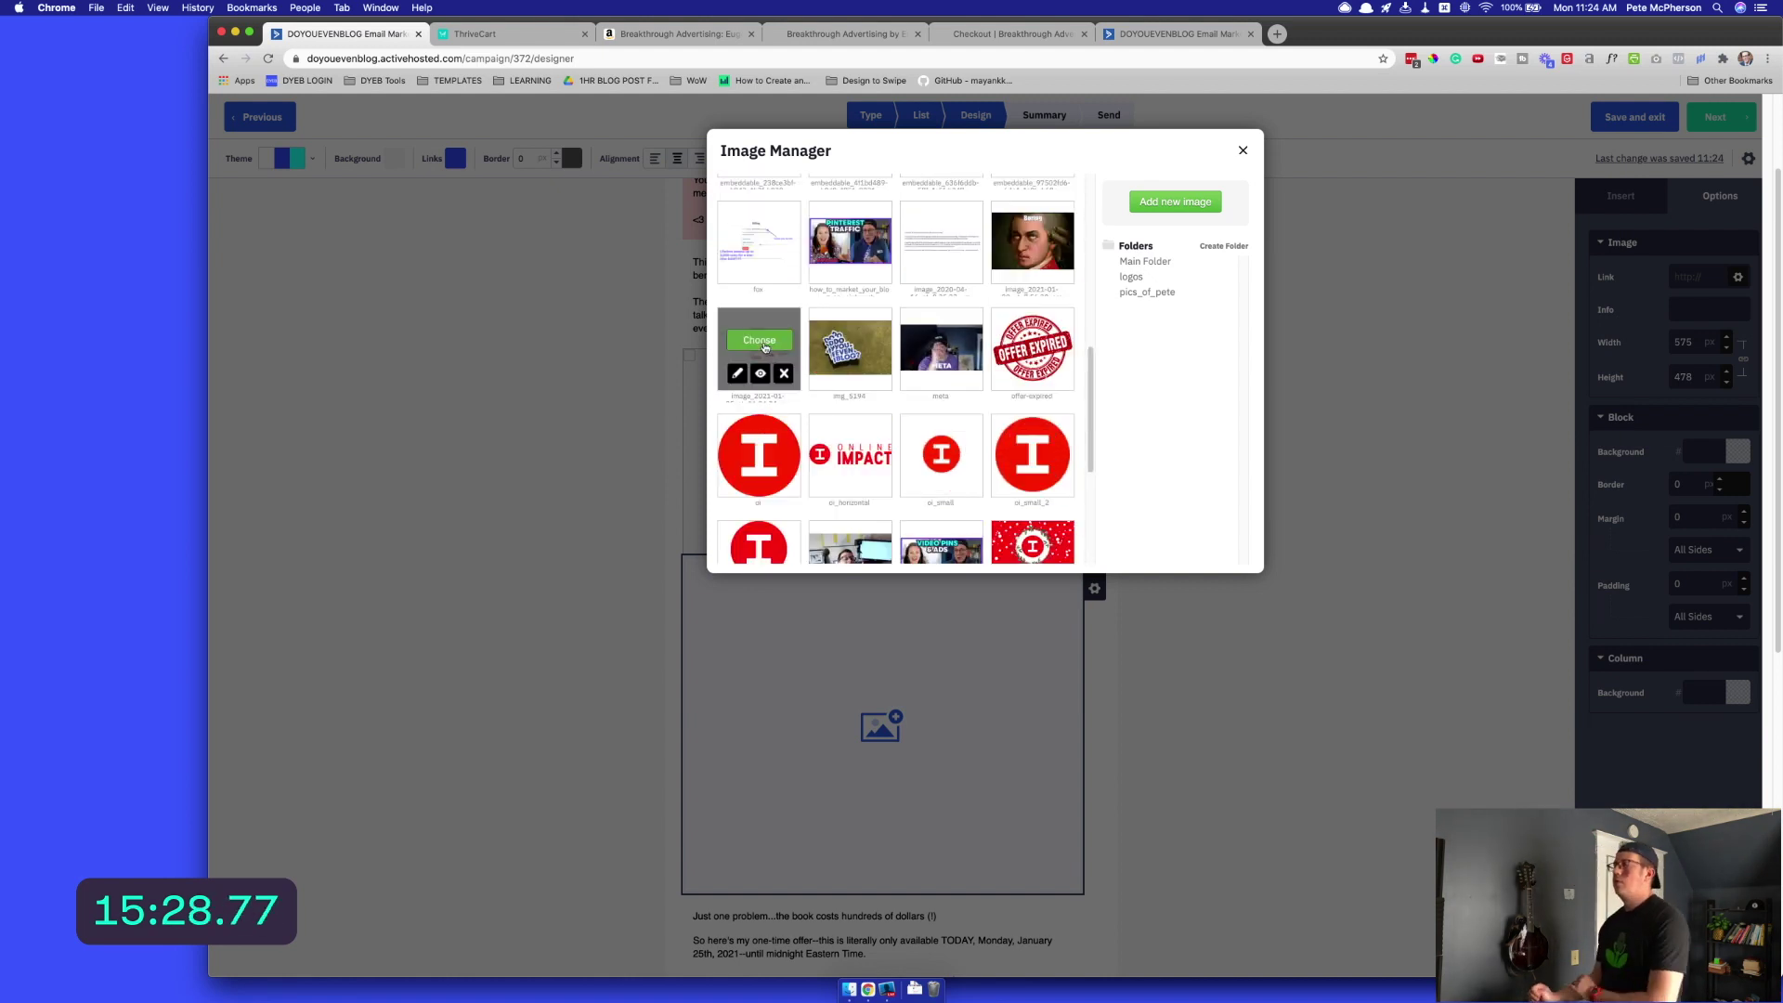
click(761, 340)
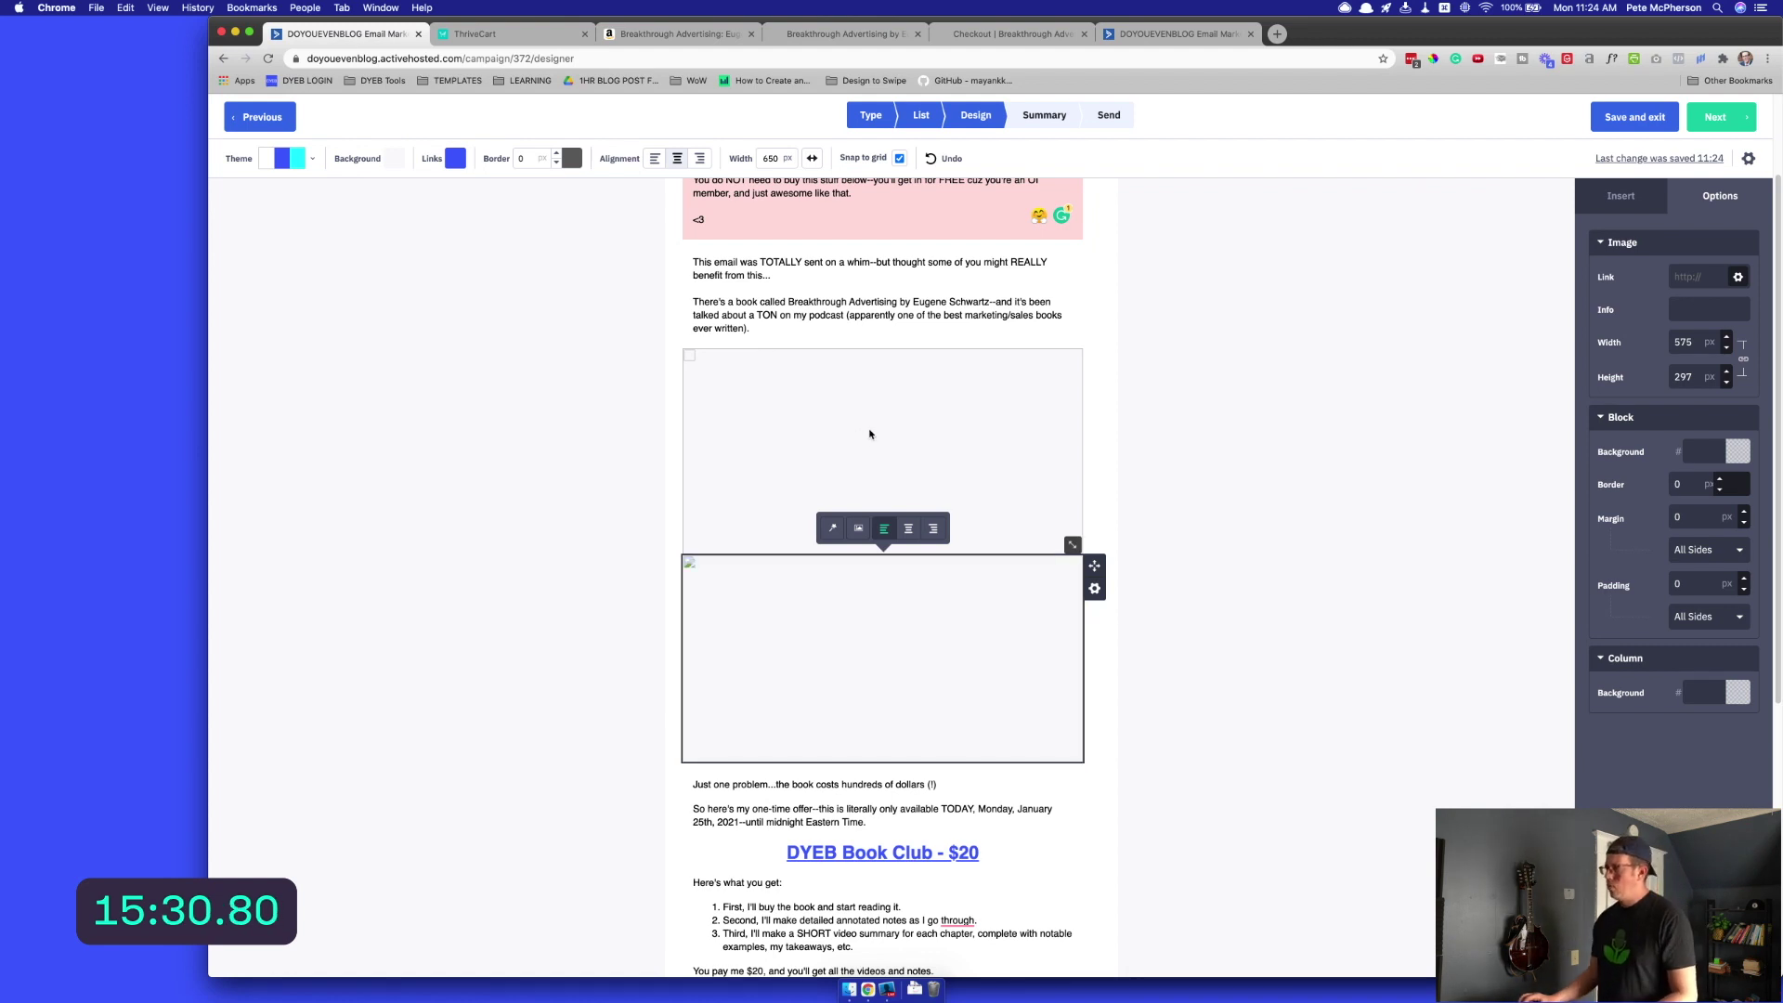
Delete the upper of the two image blocks in the email body
click(980, 442)
click(1096, 388)
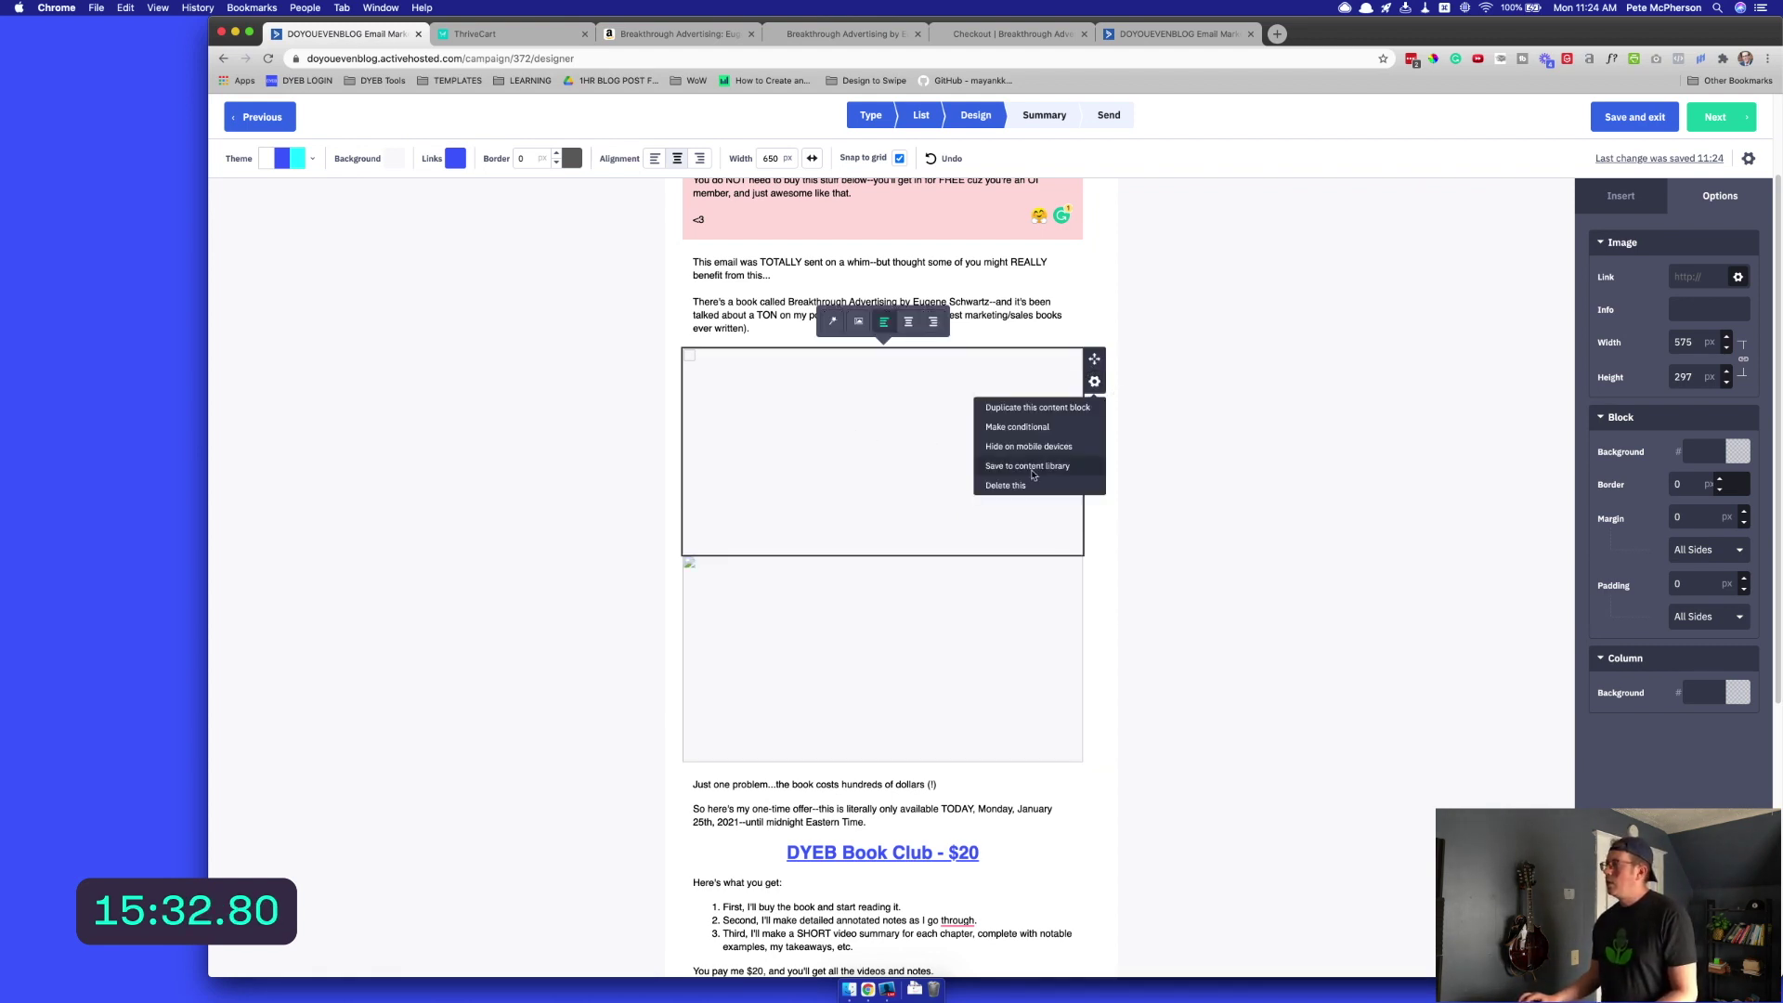
click(1079, 487)
click(1073, 485)
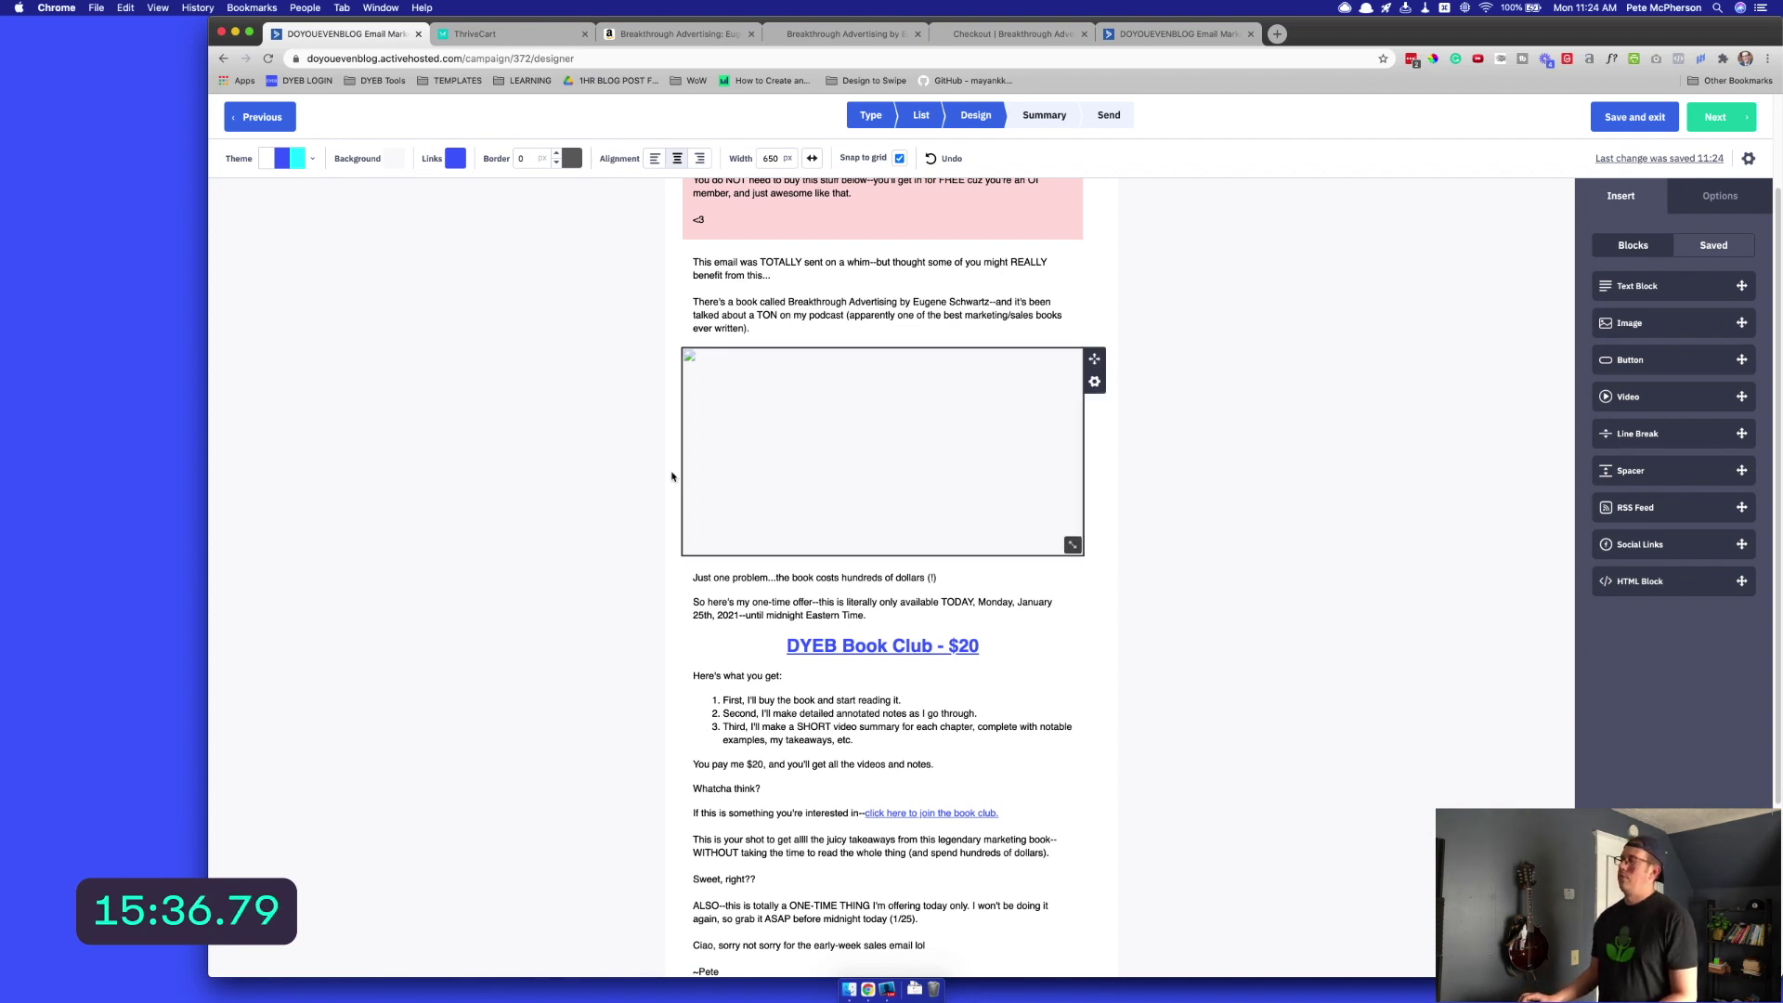
Check the email's desktop and mobile layouts in the desktop preview, and close the preview
scroll(873, 471, down, 3)
scroll(873, 472, up, 5)
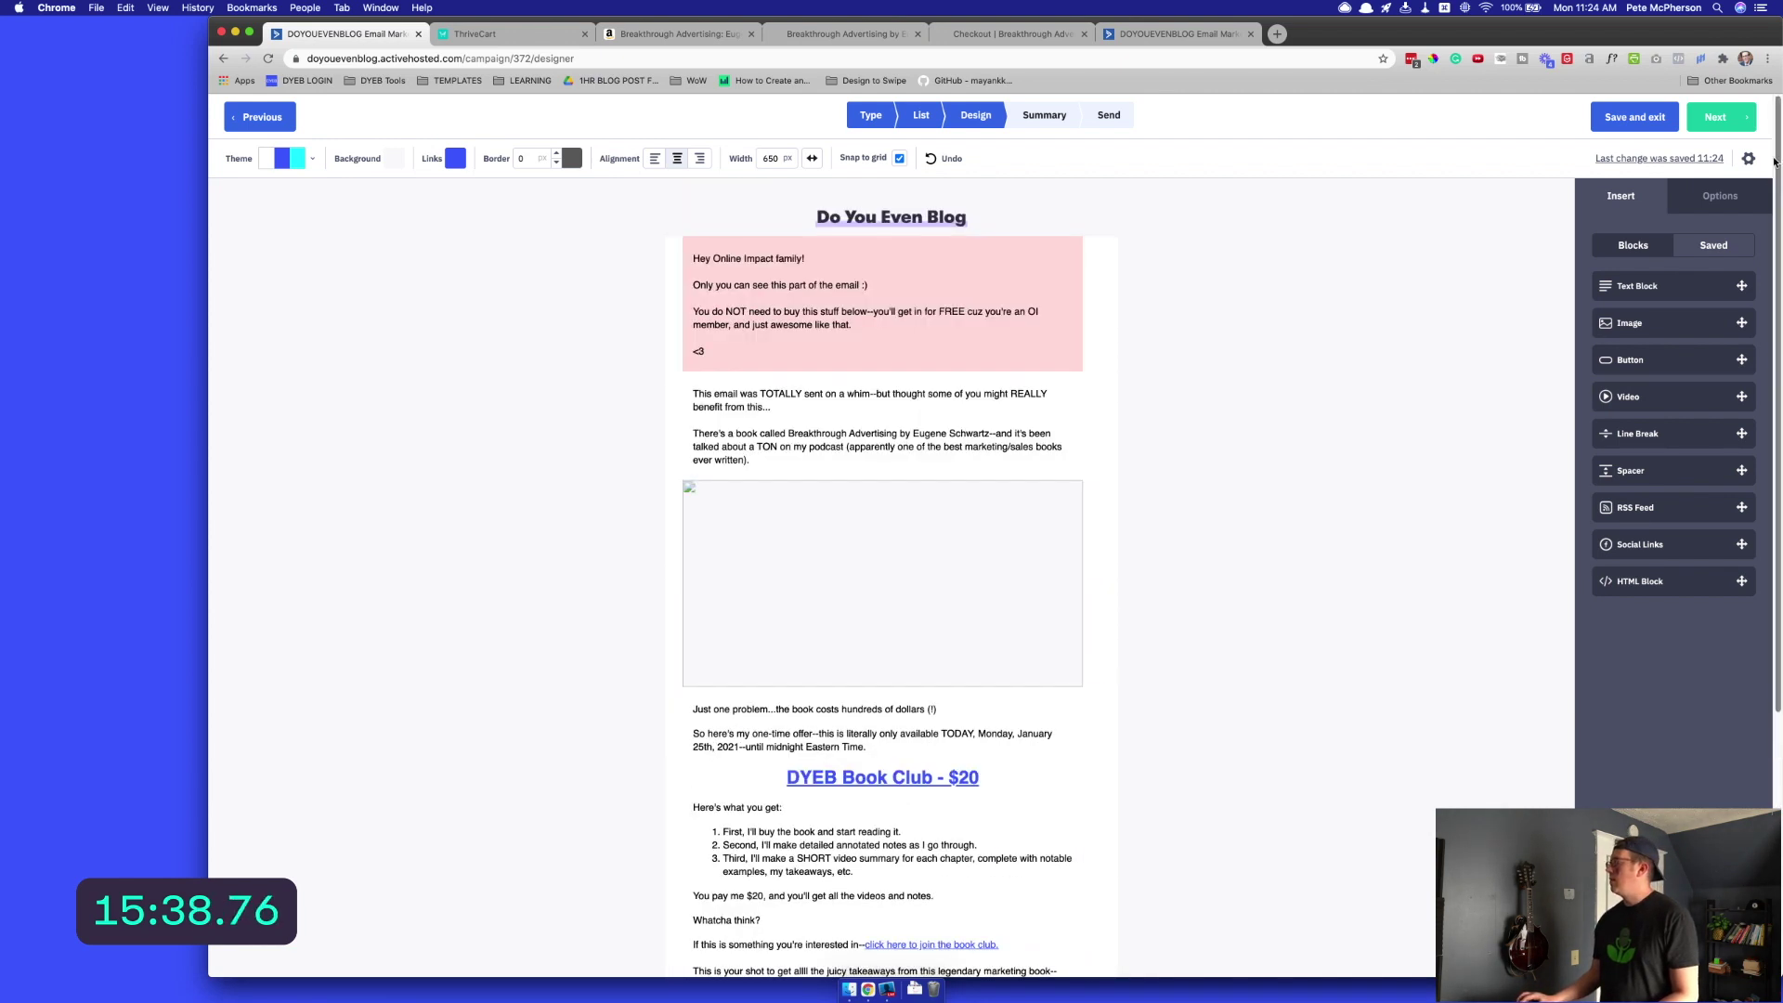
click(1752, 159)
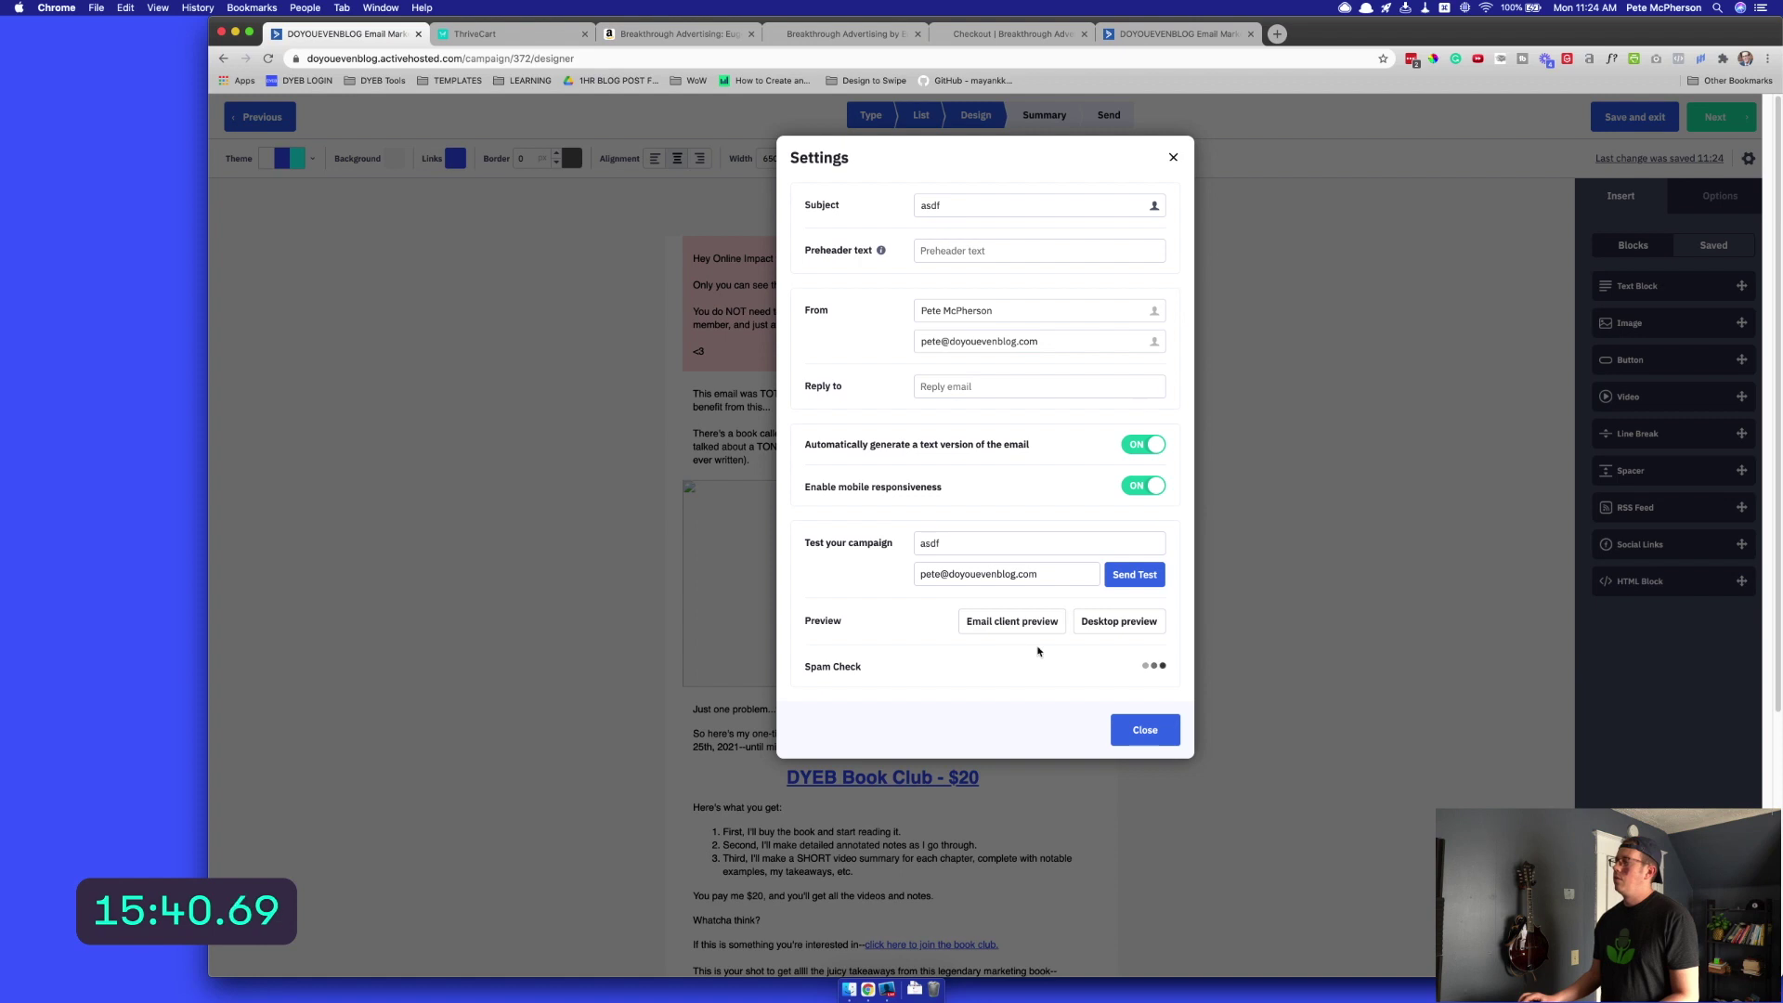
click(1119, 621)
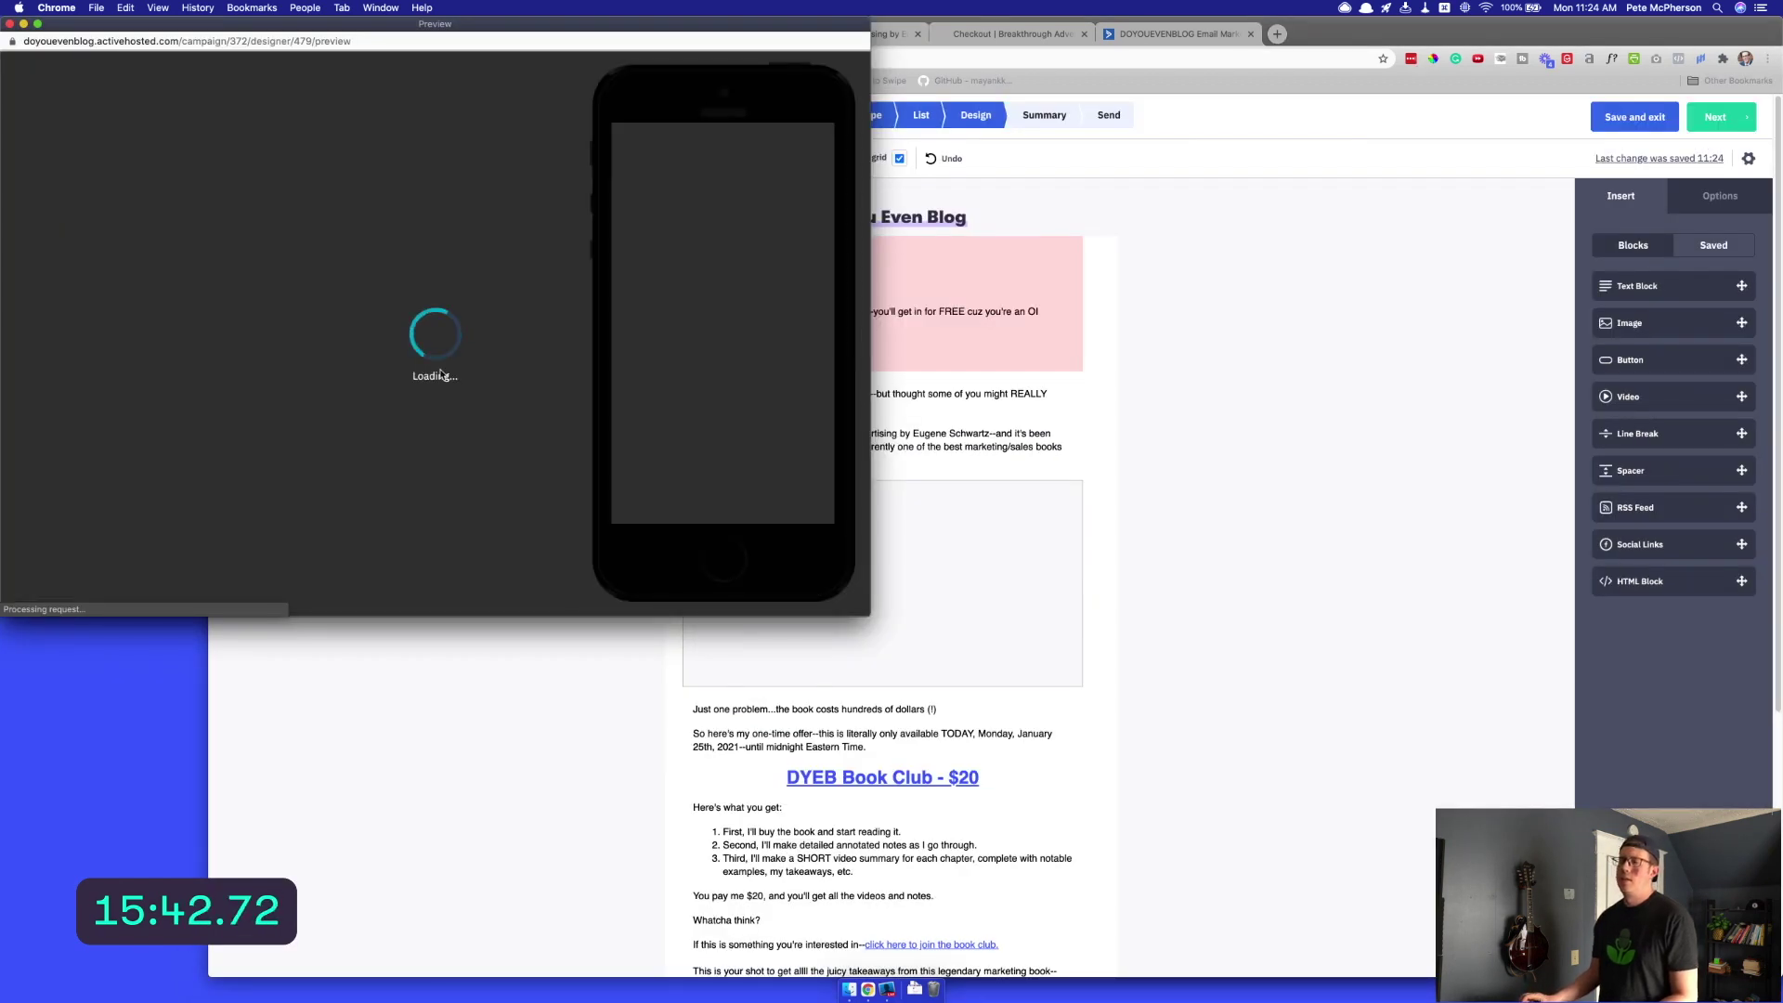
scroll(750, 367, down, 3)
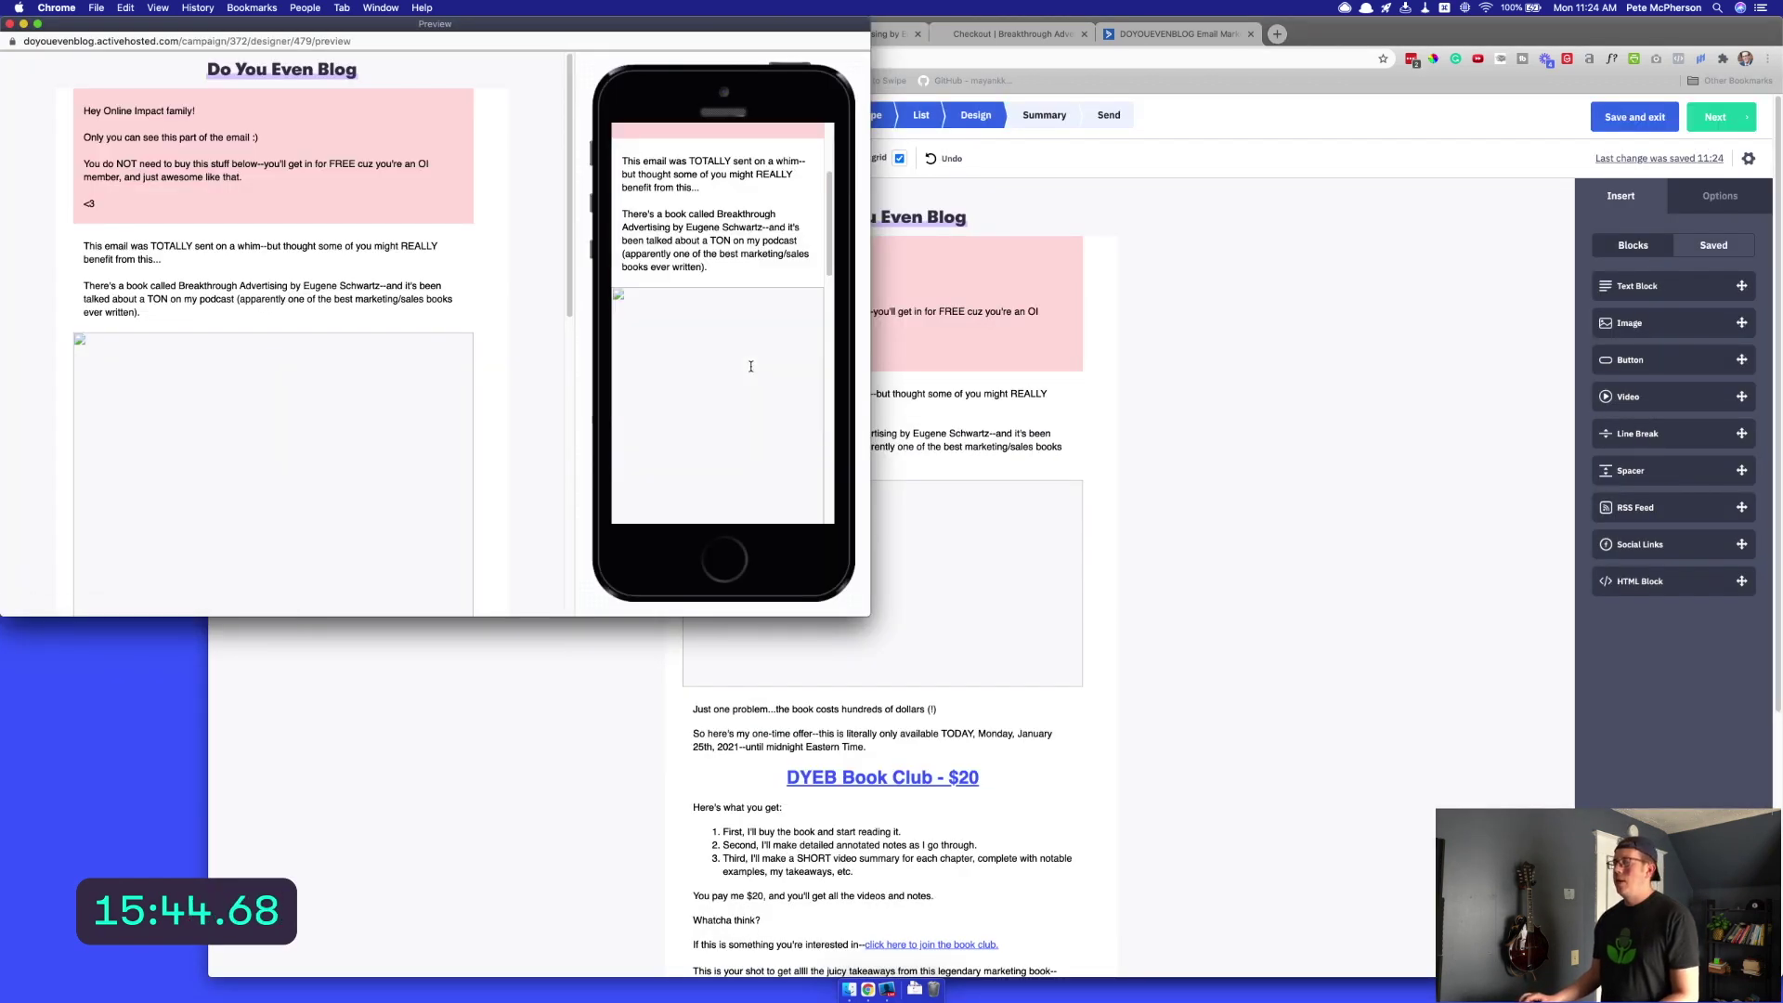
key(super+w)
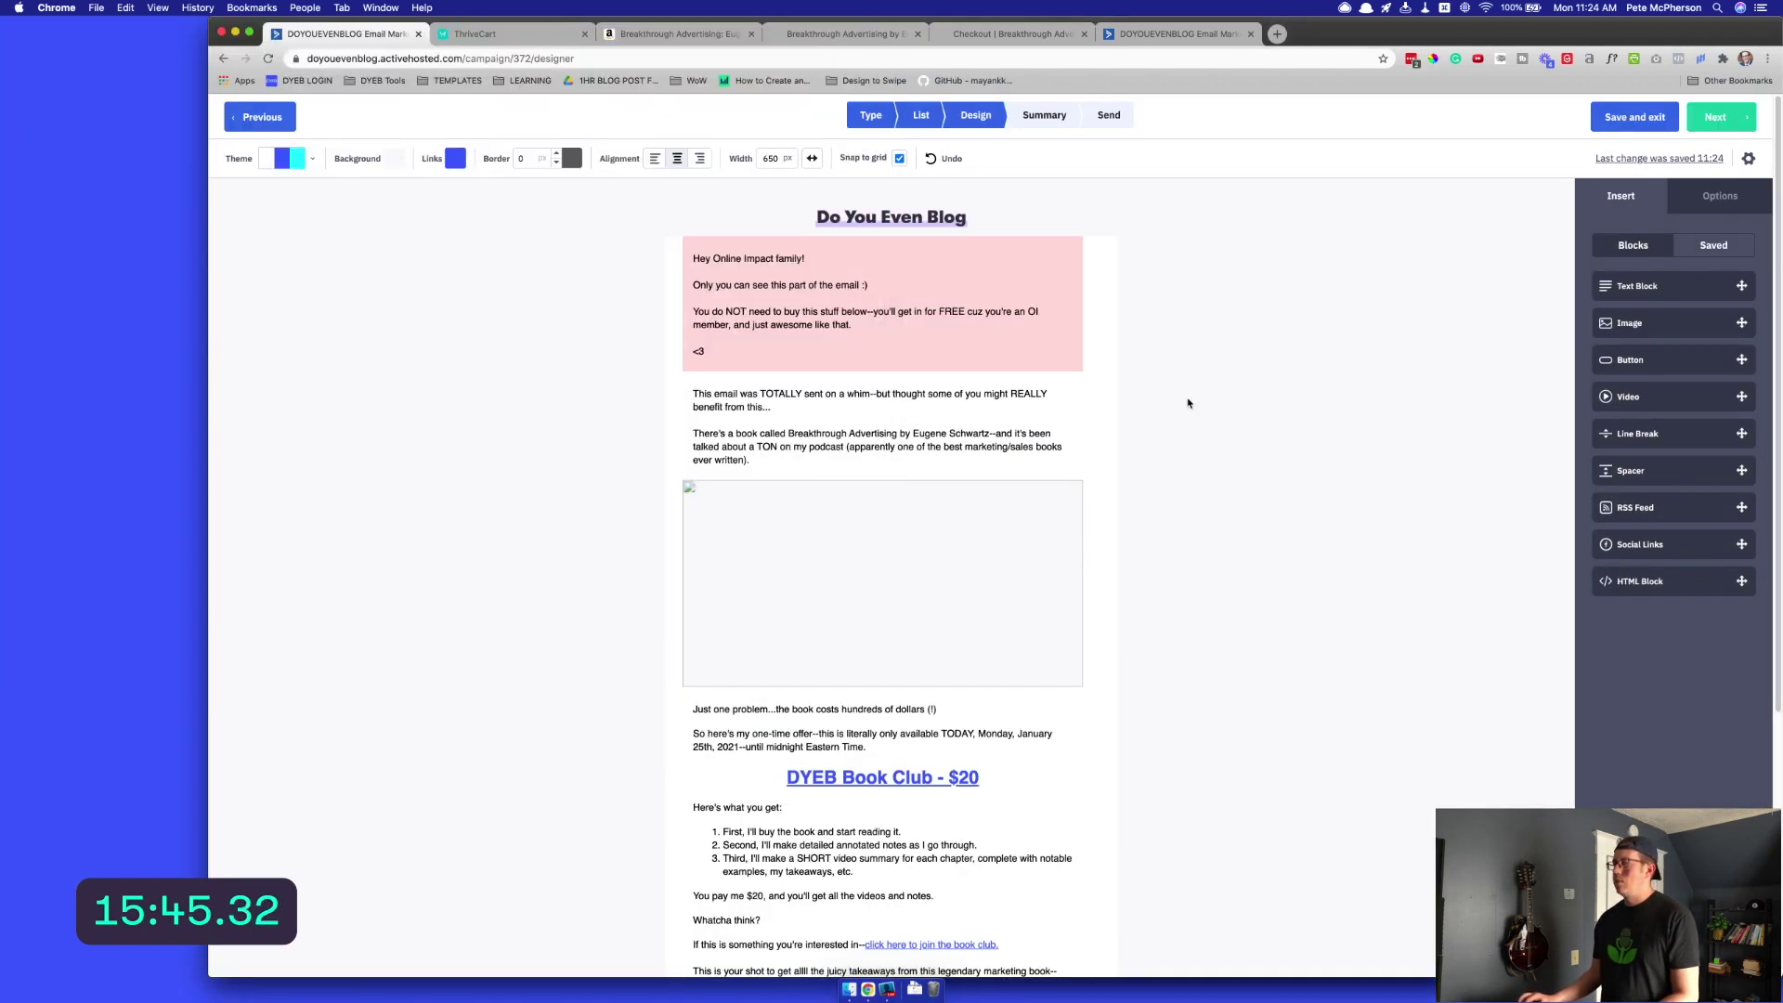
Delete the remaining image block between the book introduction and the "Just one problem" text
click(796, 447)
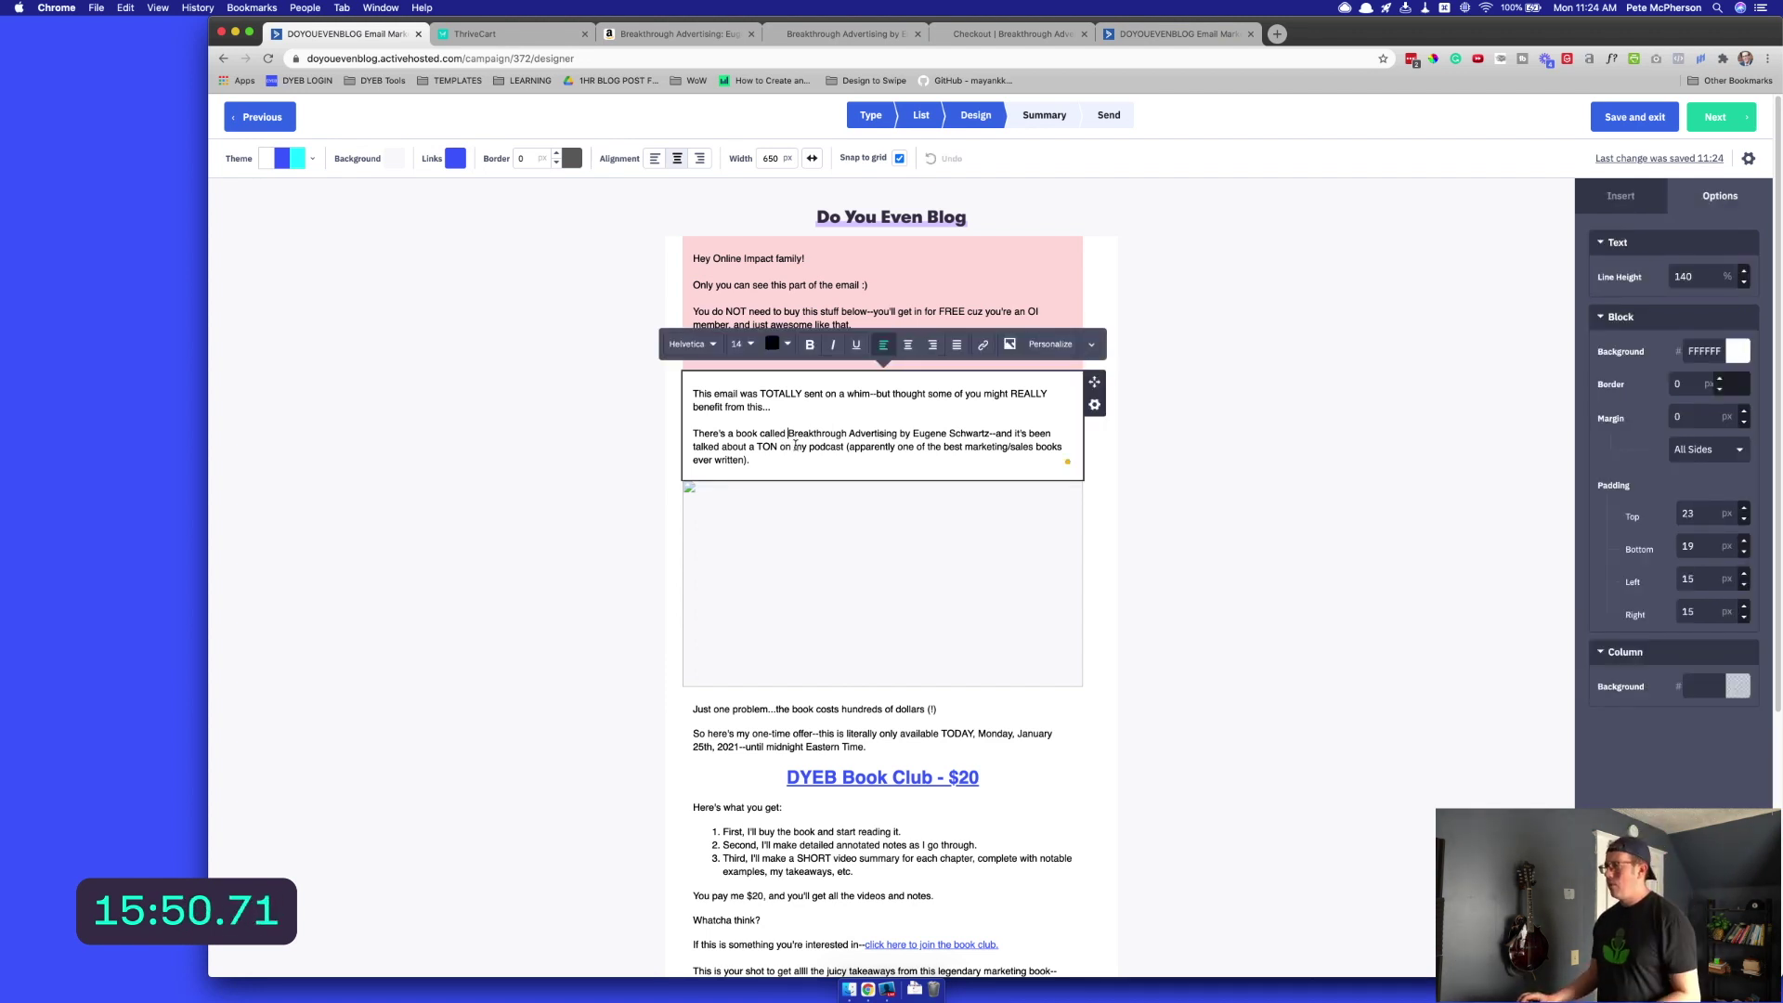
scroll(861, 595, down, 3)
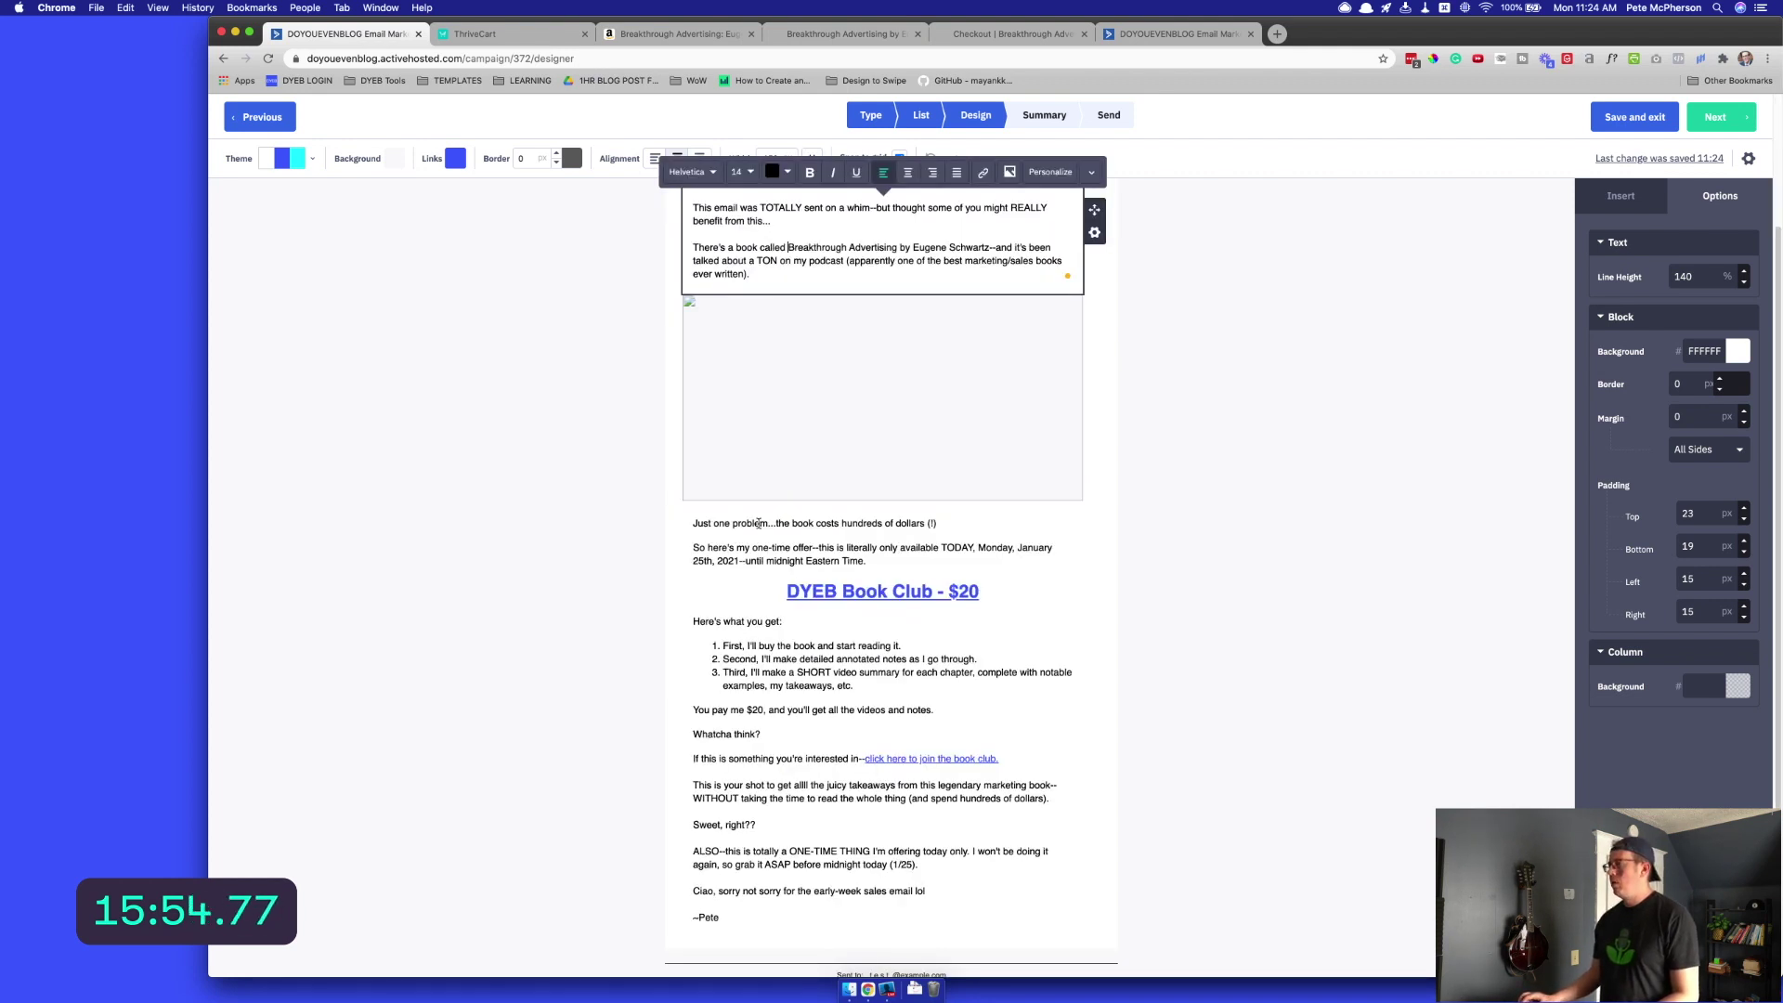
click(1047, 380)
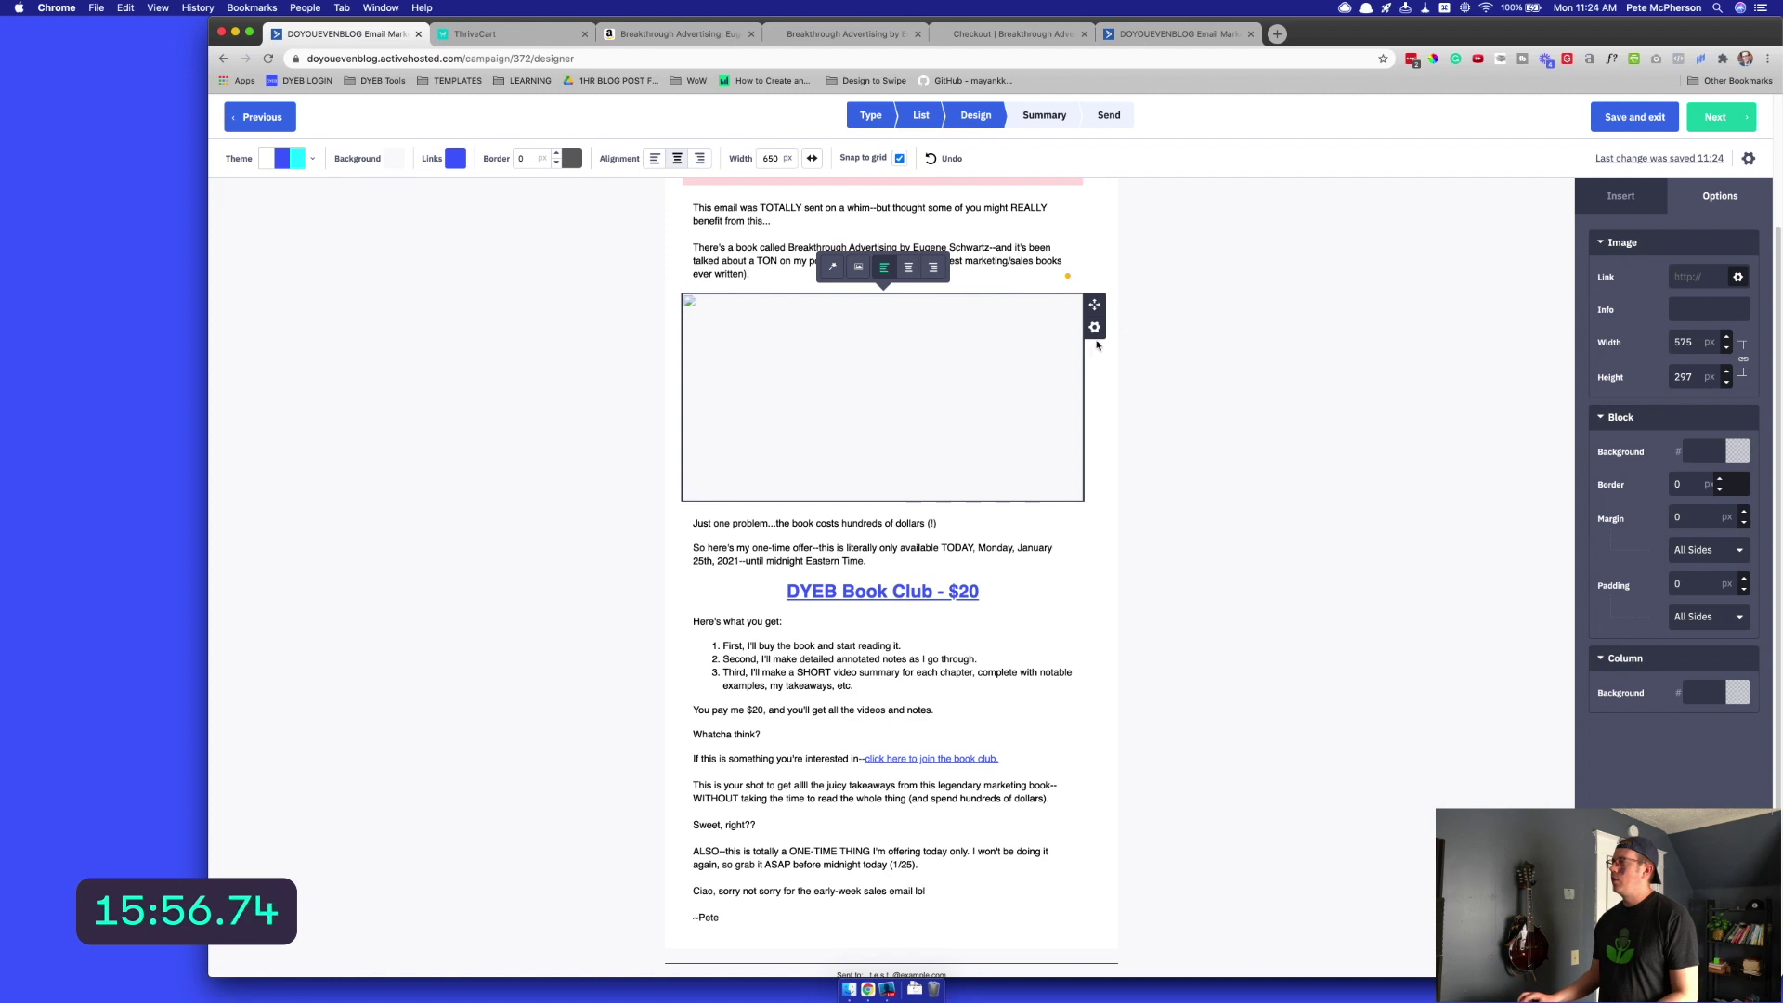
click(1094, 327)
click(1024, 430)
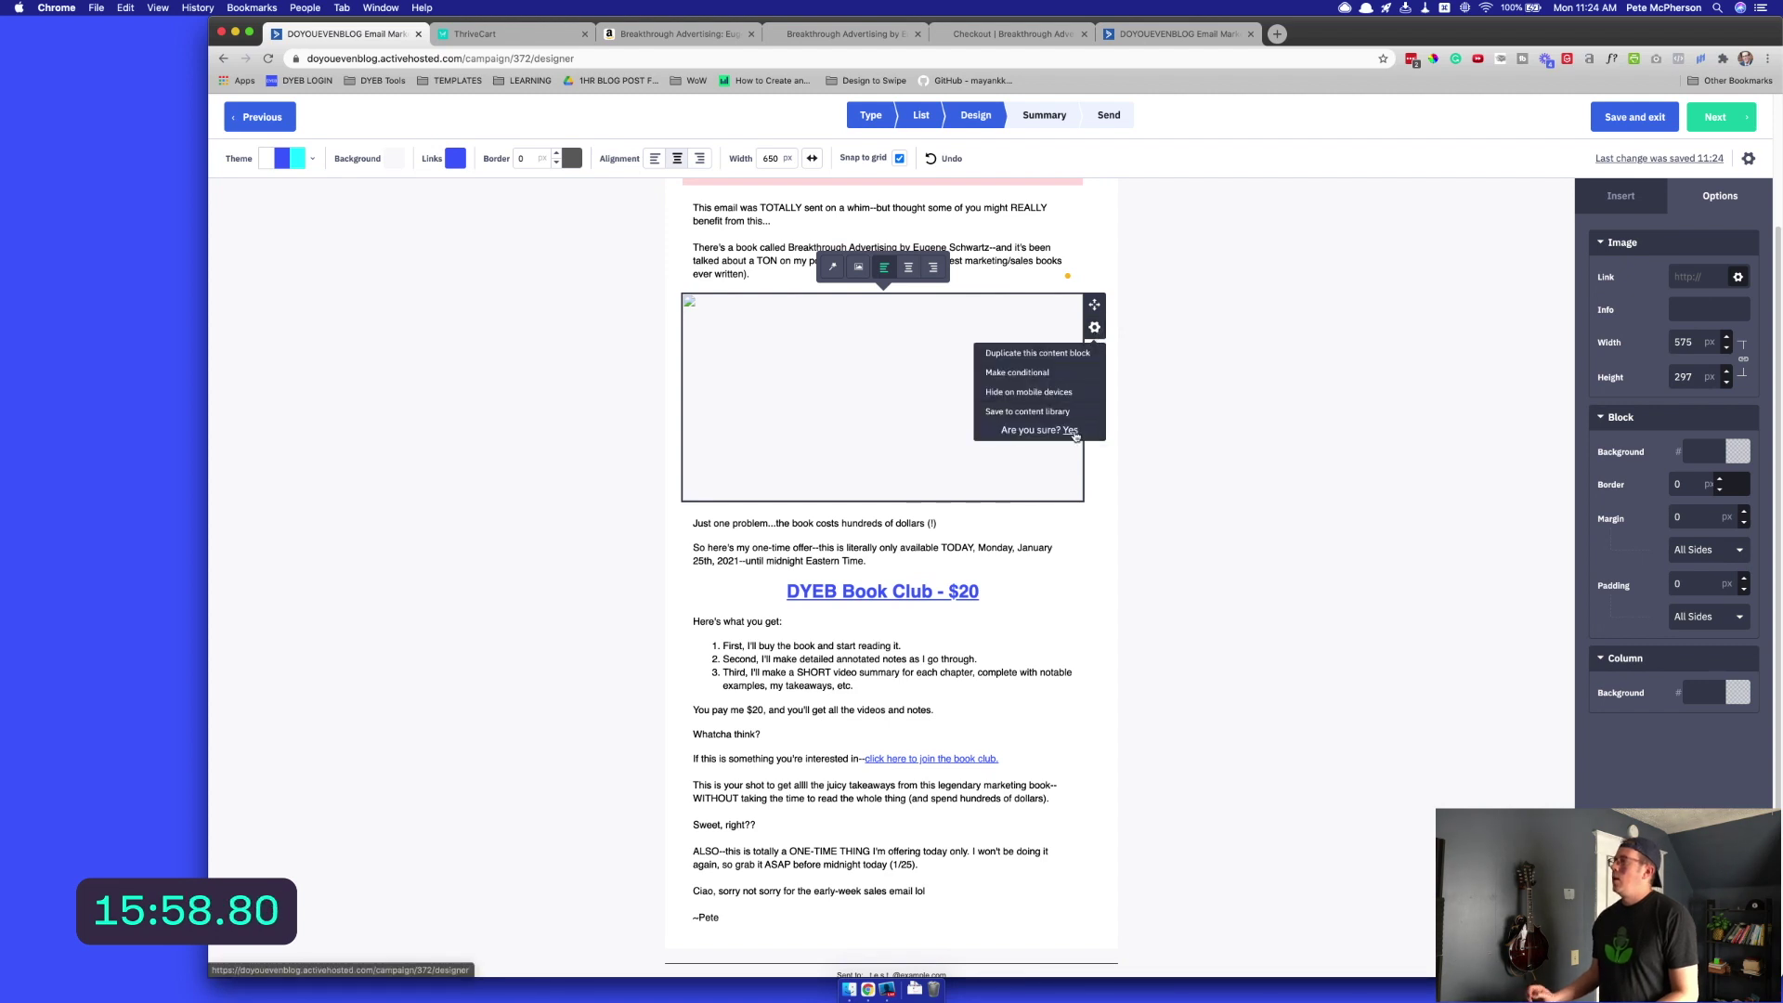
click(1070, 430)
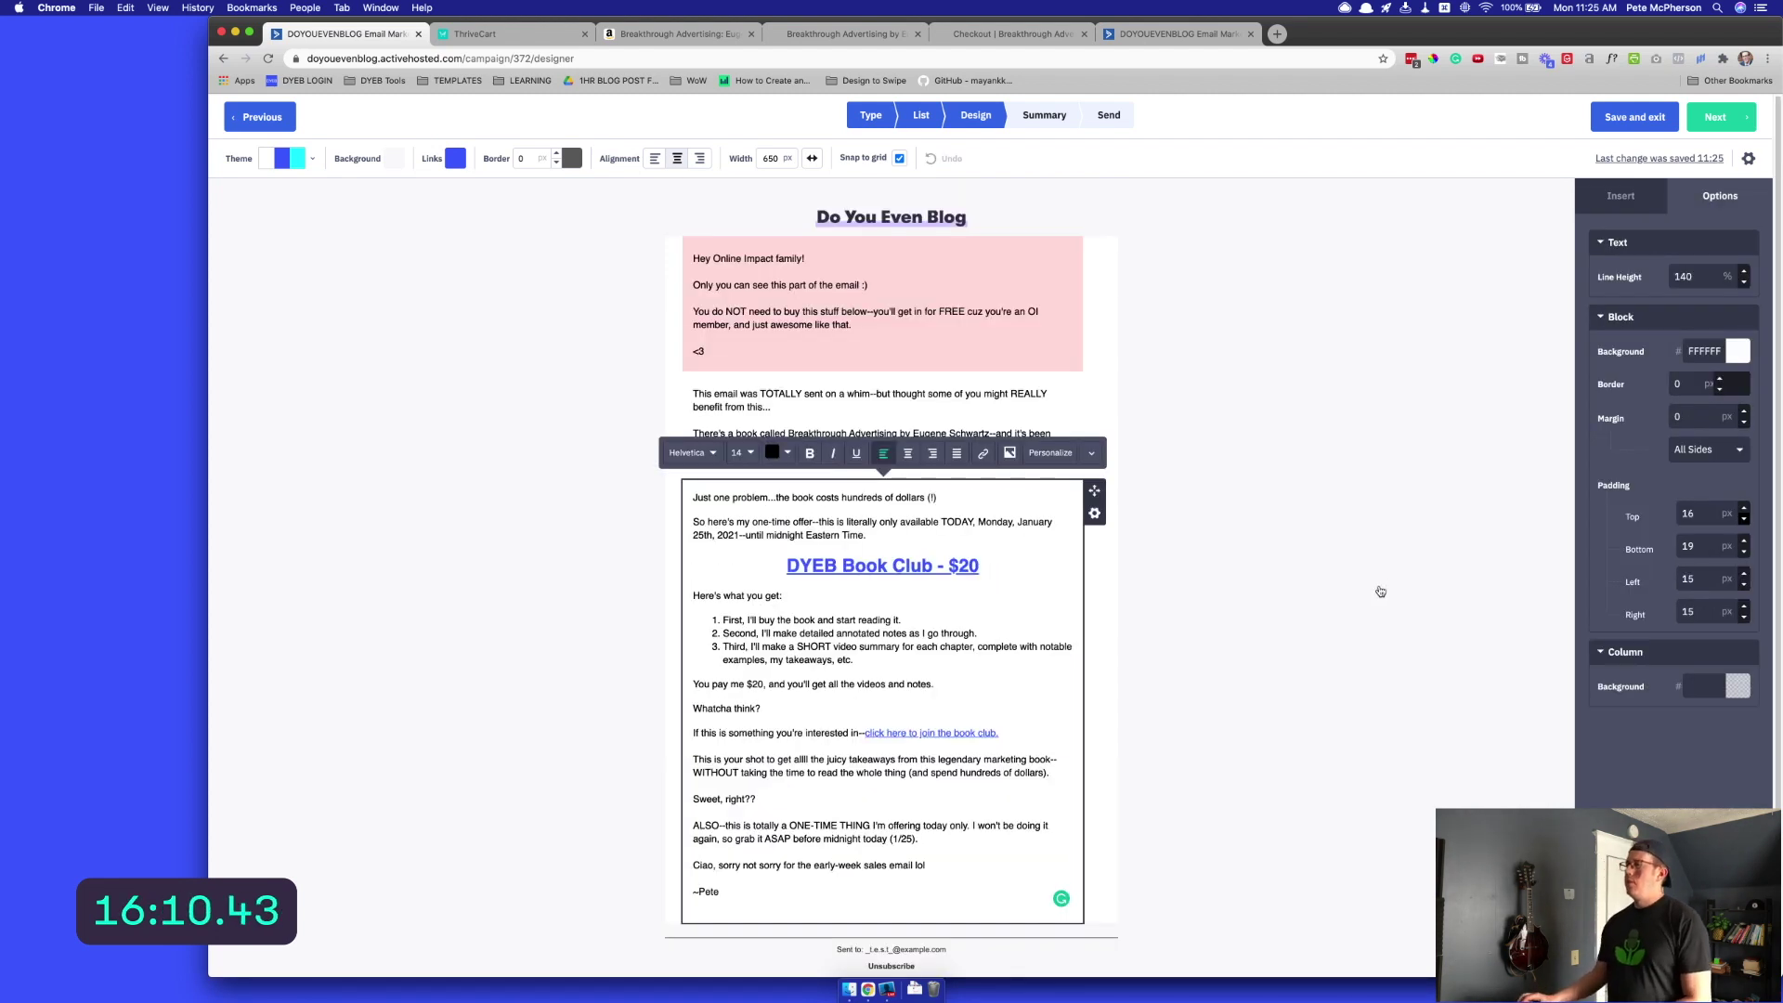
click(1205, 380)
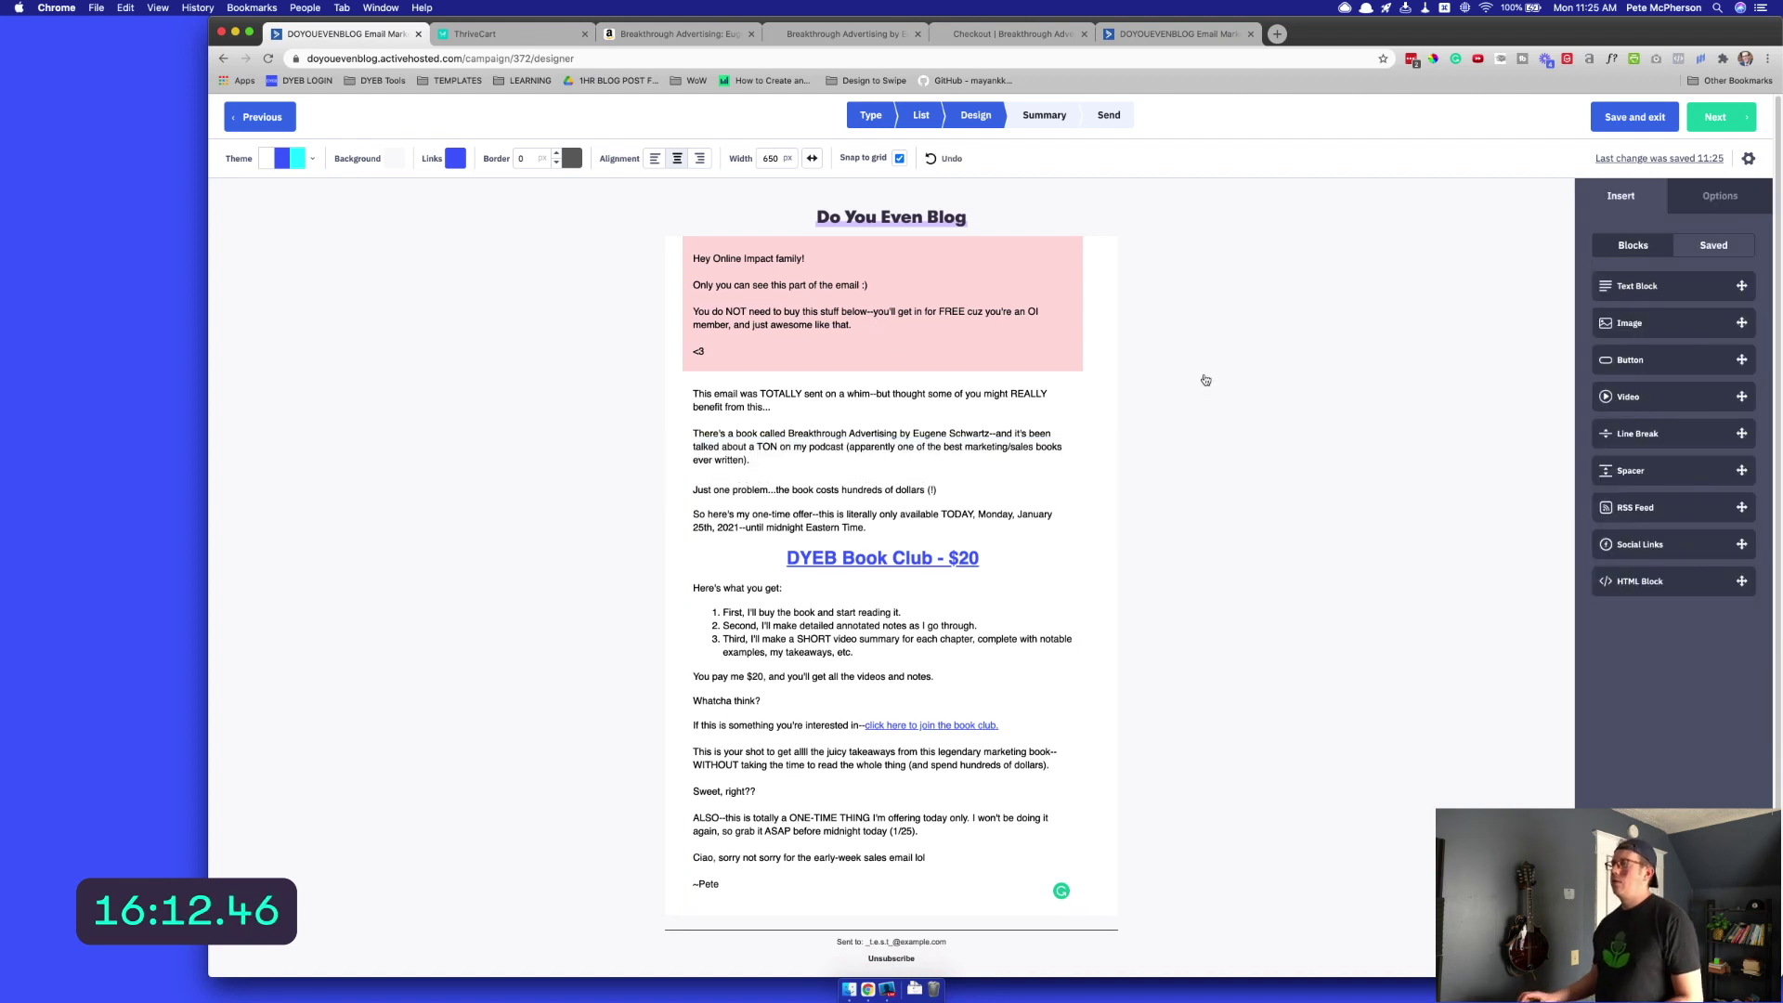
Copy the entire "Just one problem" text block and paste it at the end of the book introduction text block
click(777, 508)
key(super+a)
key(super+c)
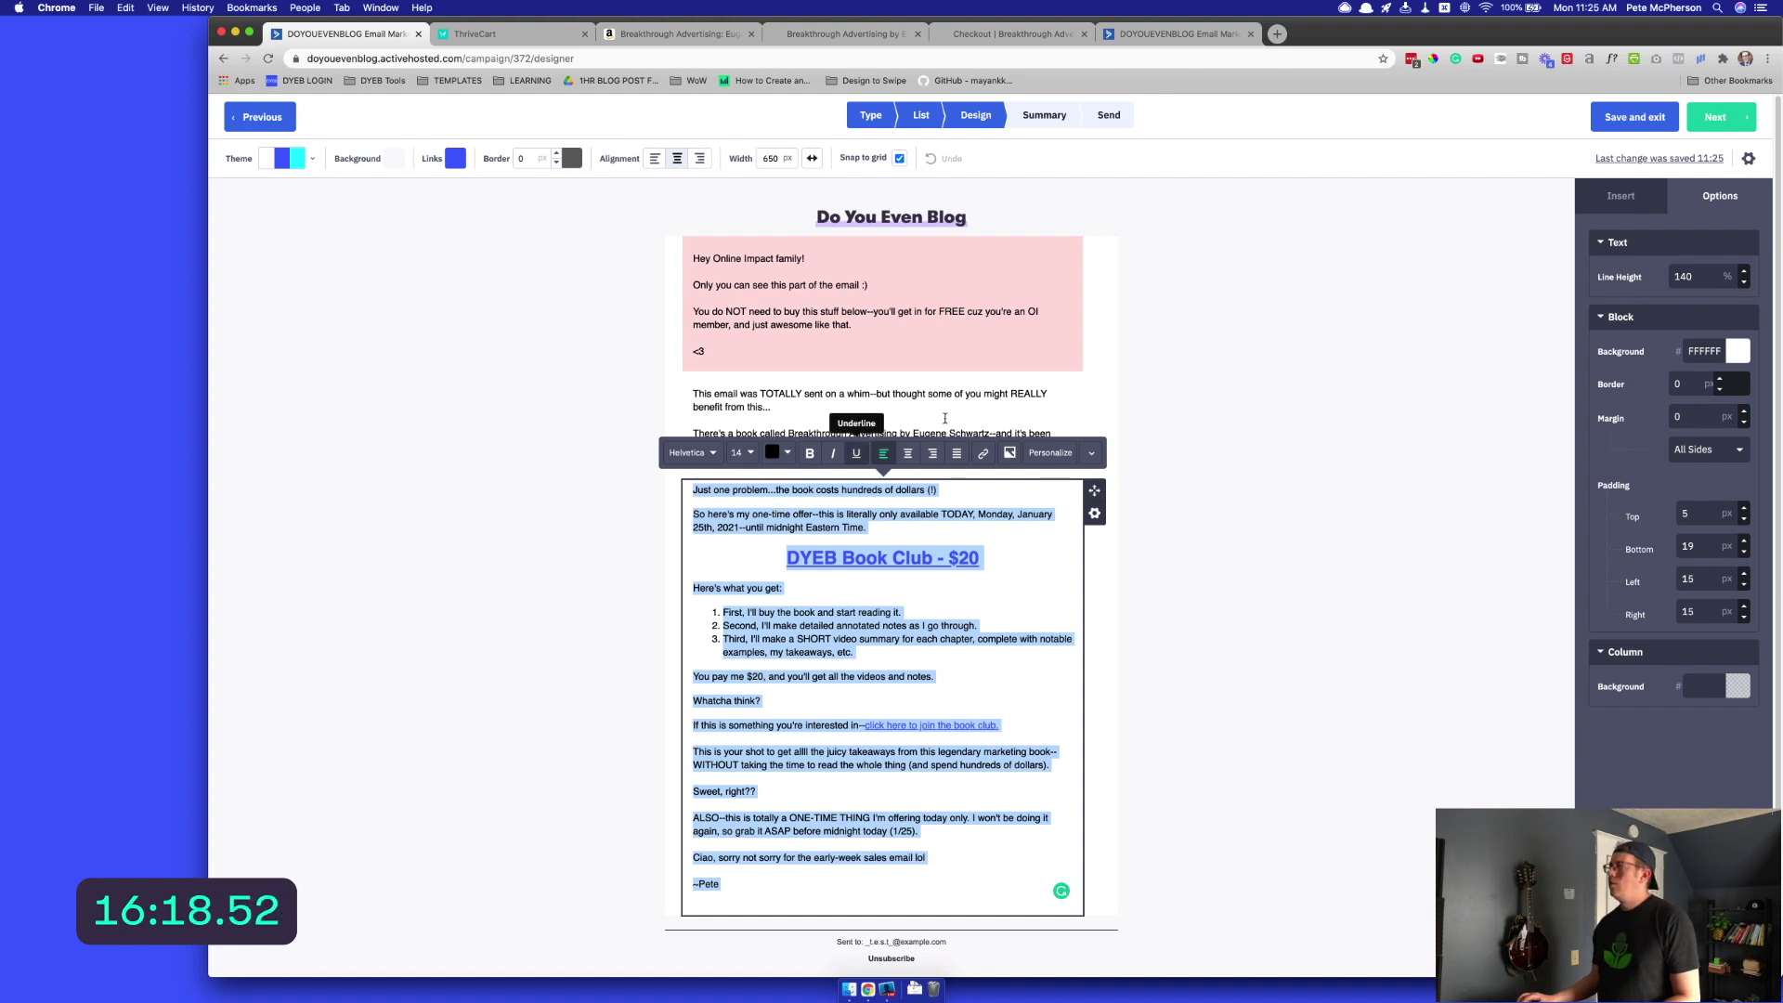
click(972, 473)
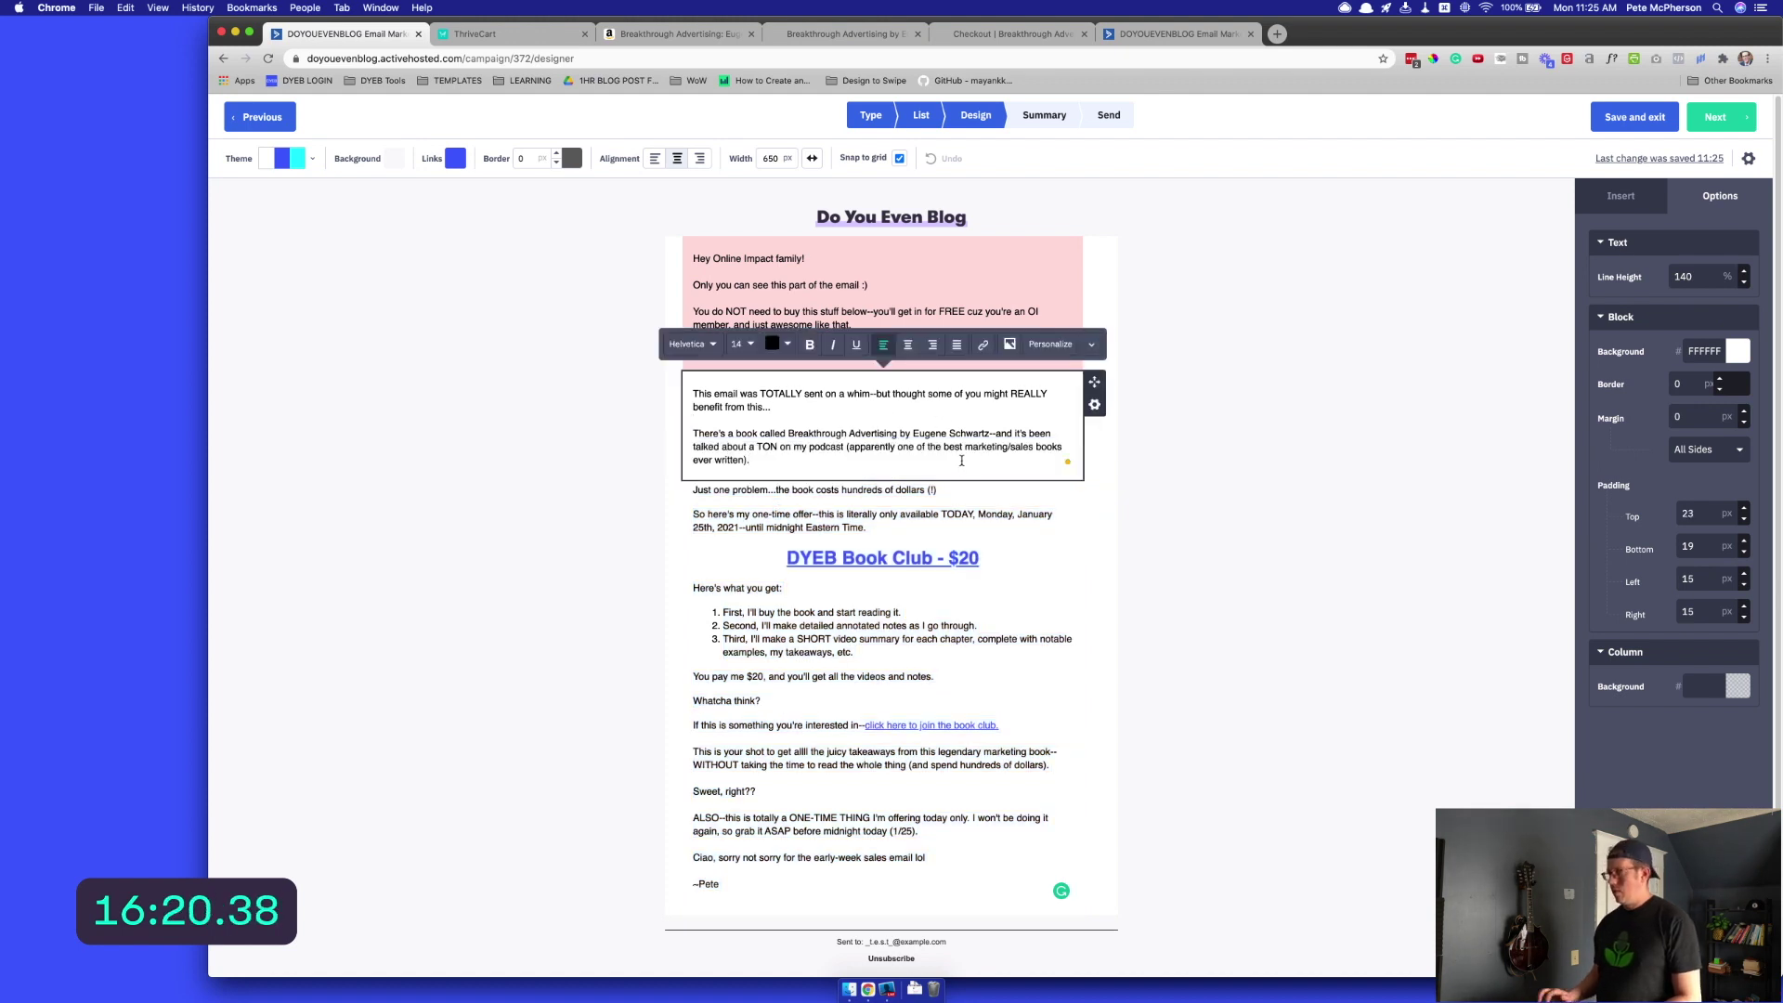
key(super+v)
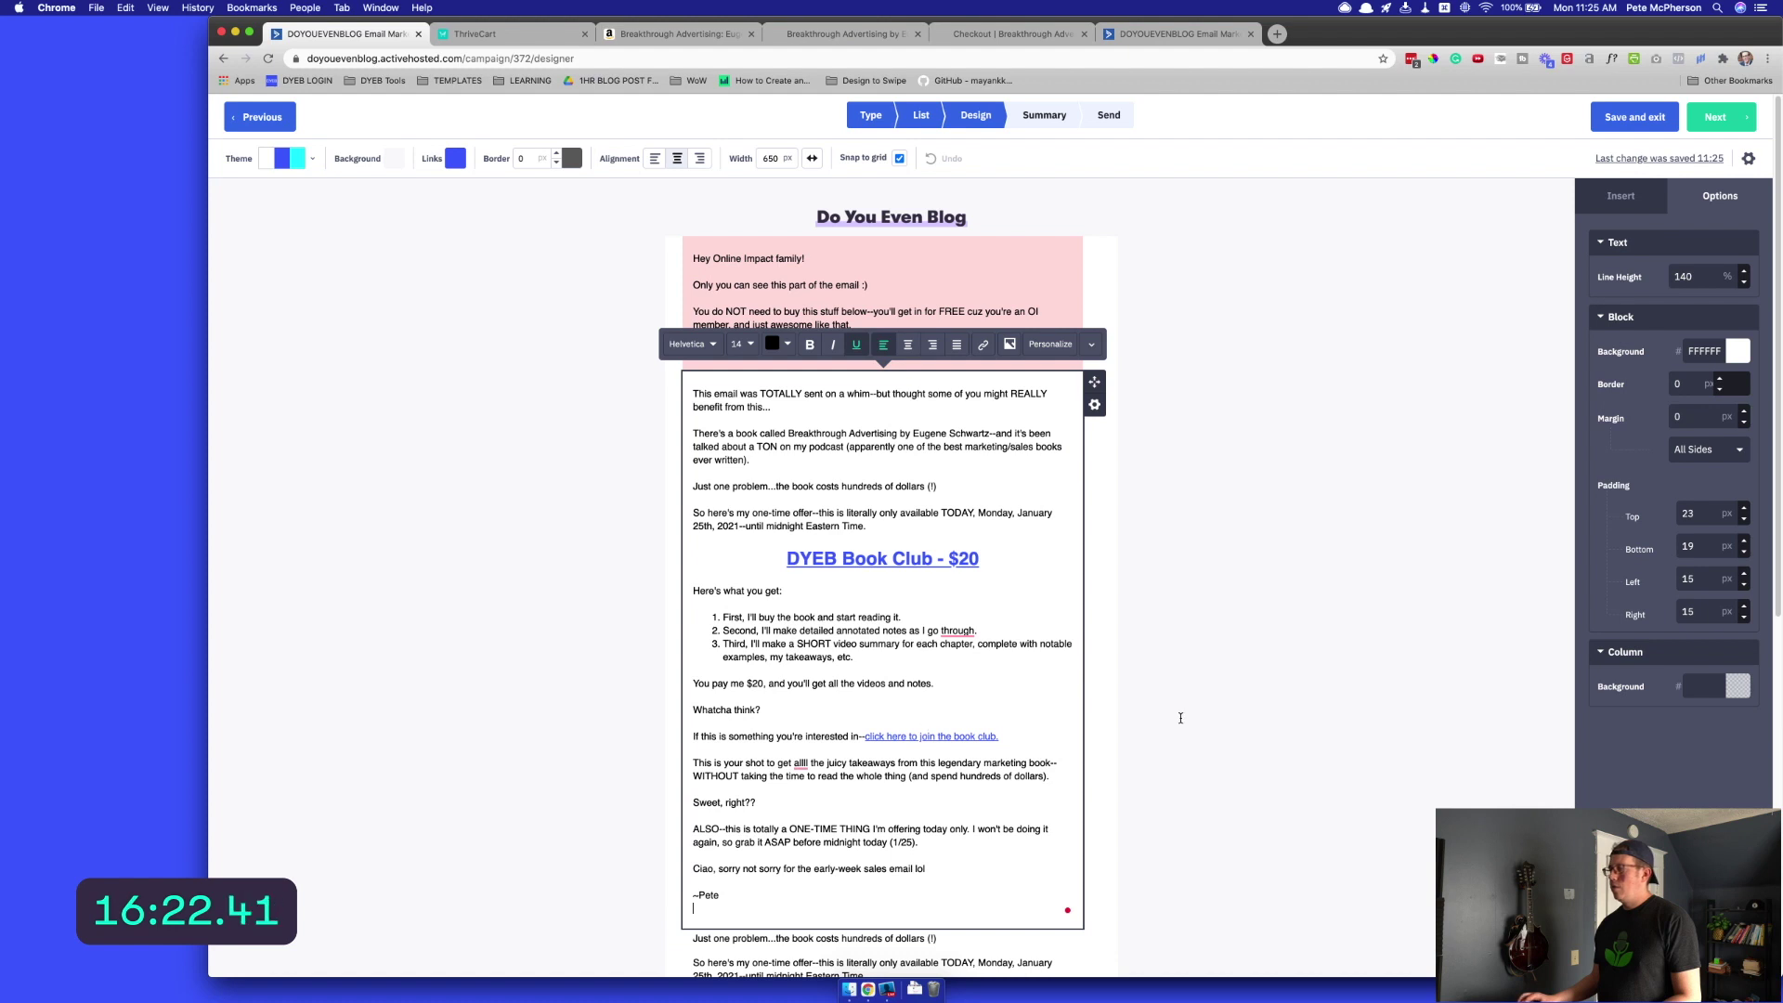
Delete the duplicate text block starting with "Just one problem" beneath the combined text block
scroll(1180, 718, down, 5)
click(1047, 660)
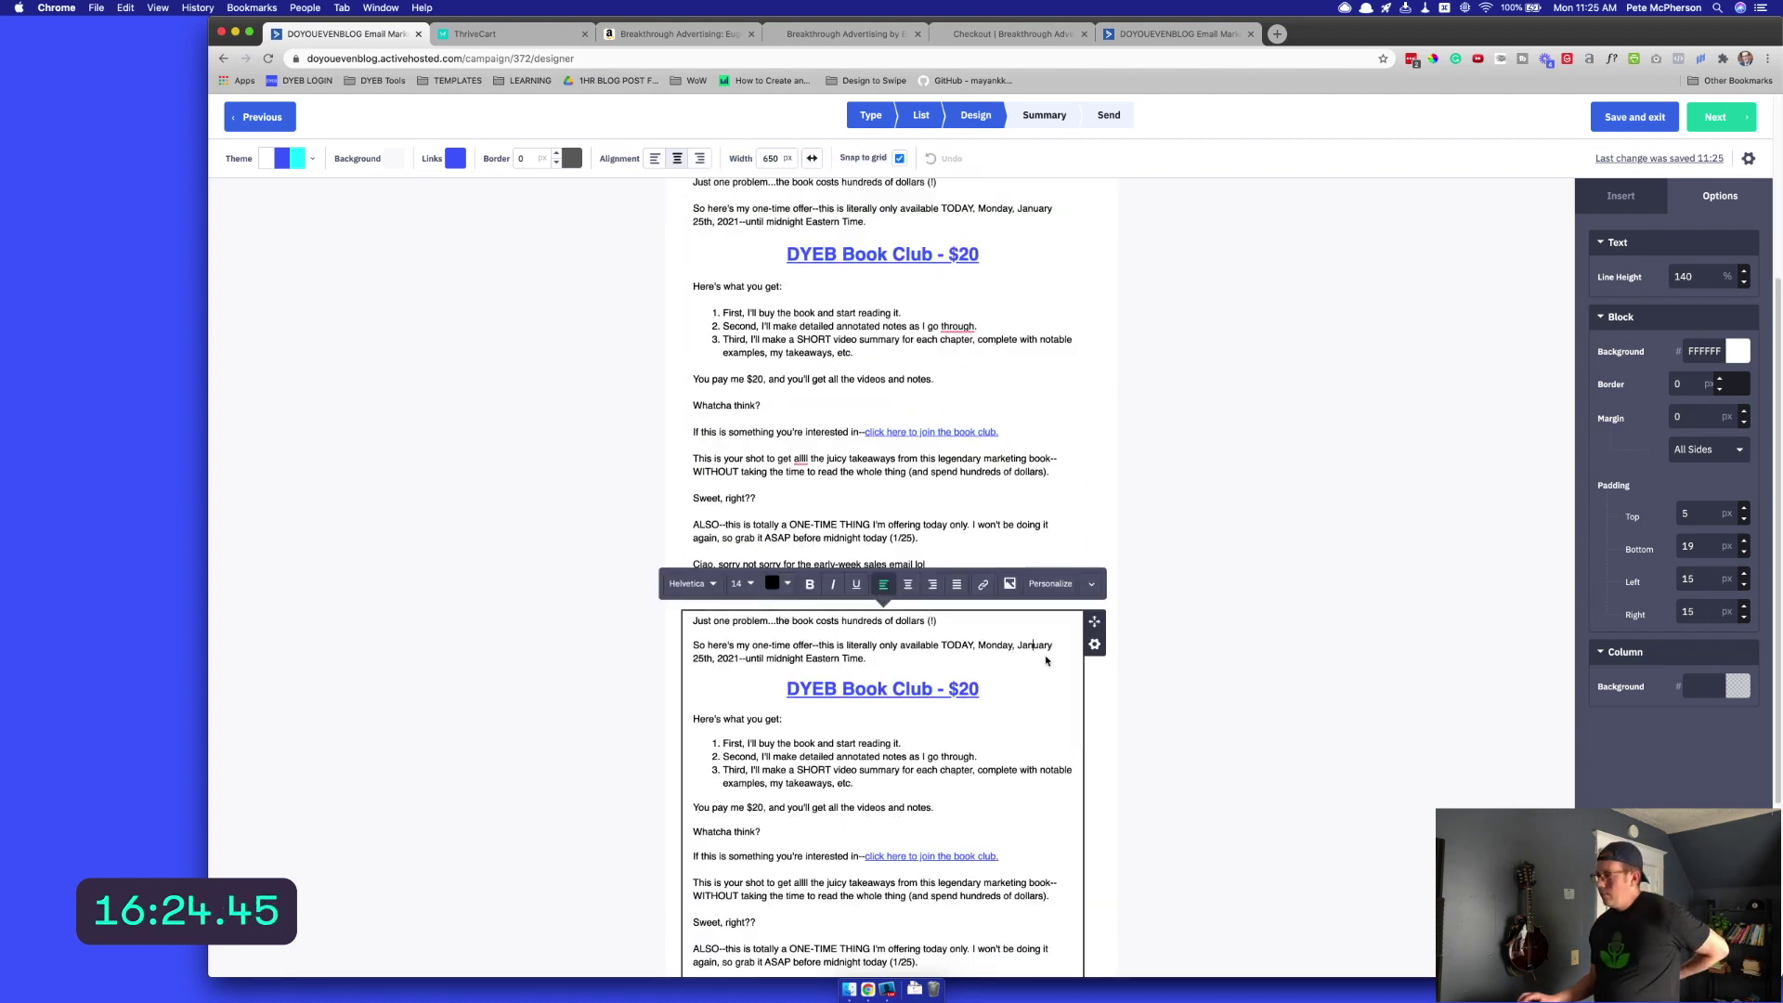
click(1094, 643)
click(1073, 612)
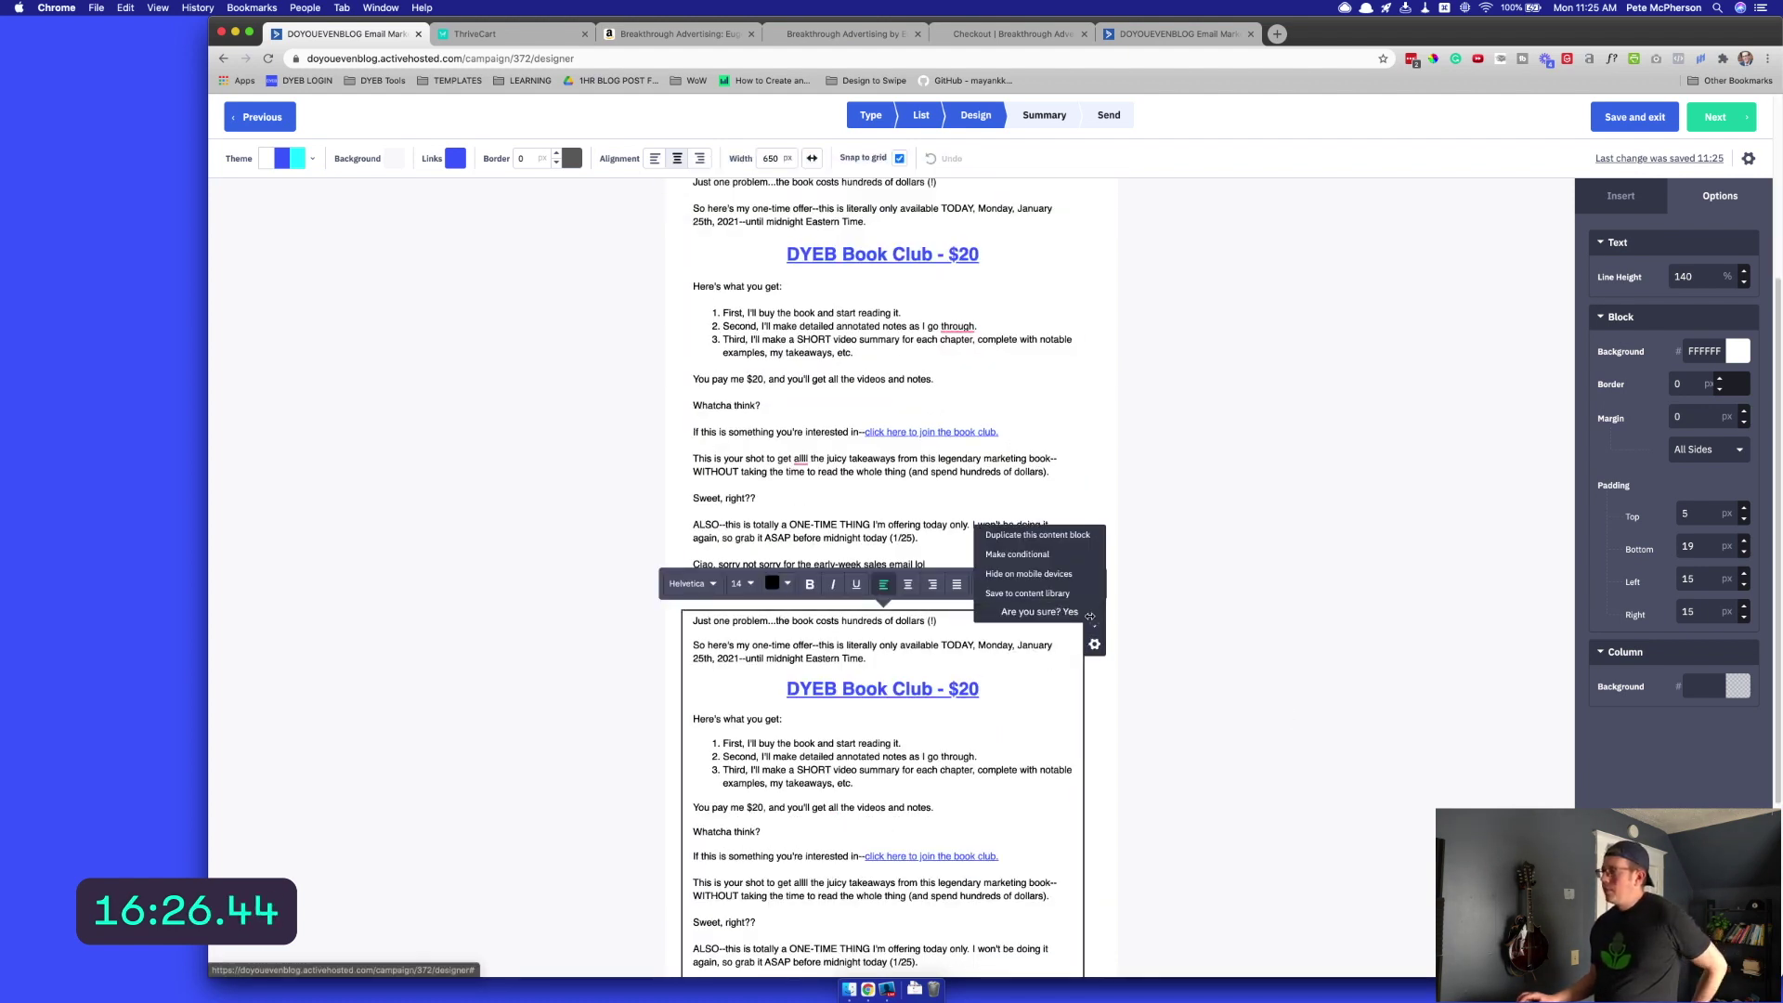
click(1074, 612)
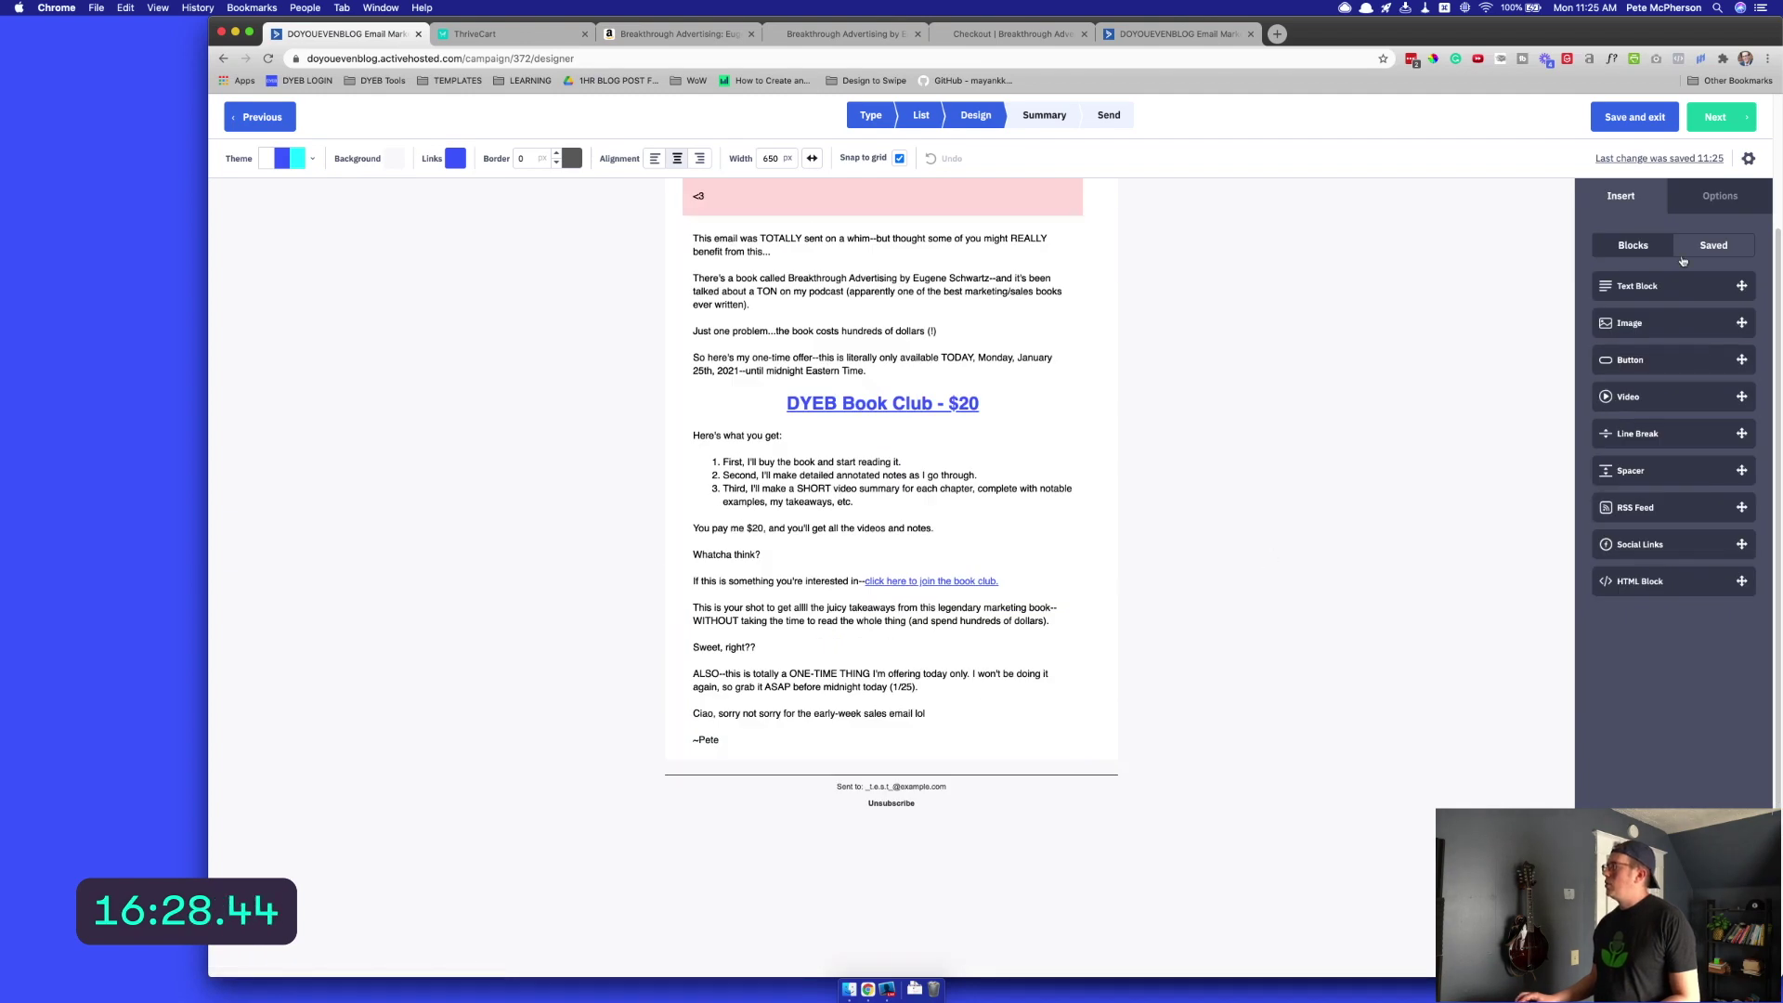
Set the campaign's email subject to "DYEB Book club? (experiement)"
click(1748, 159)
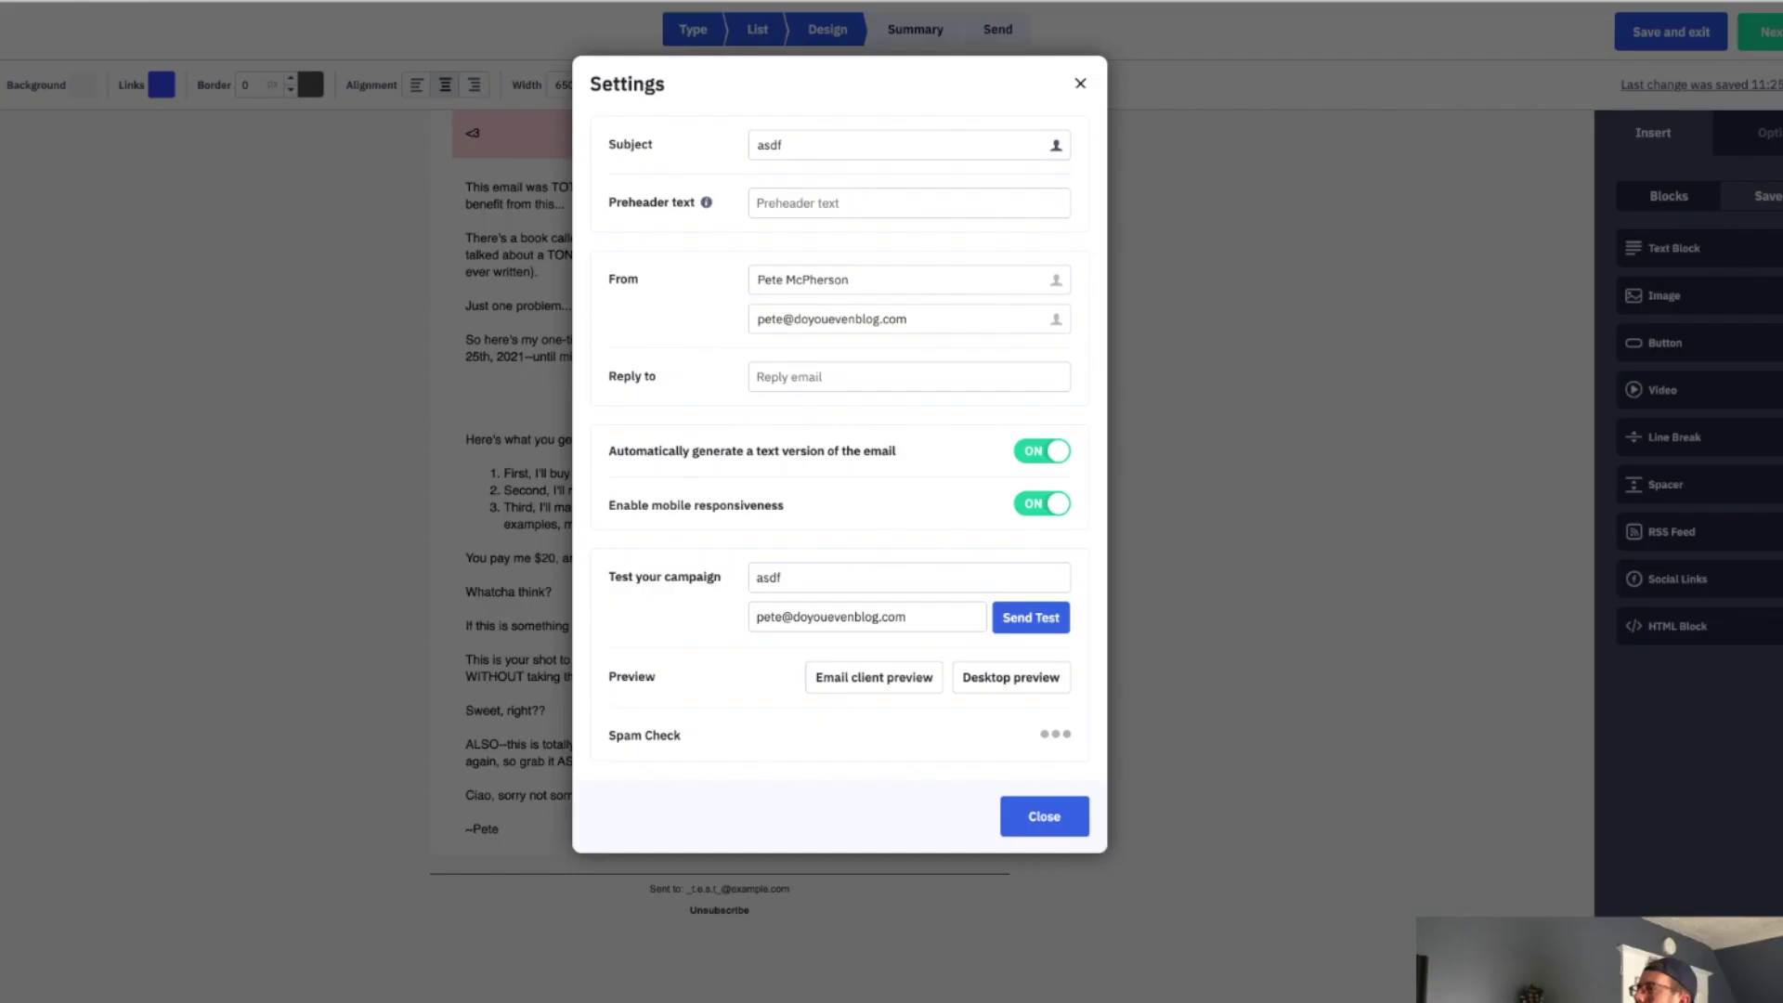
double_click(772, 141)
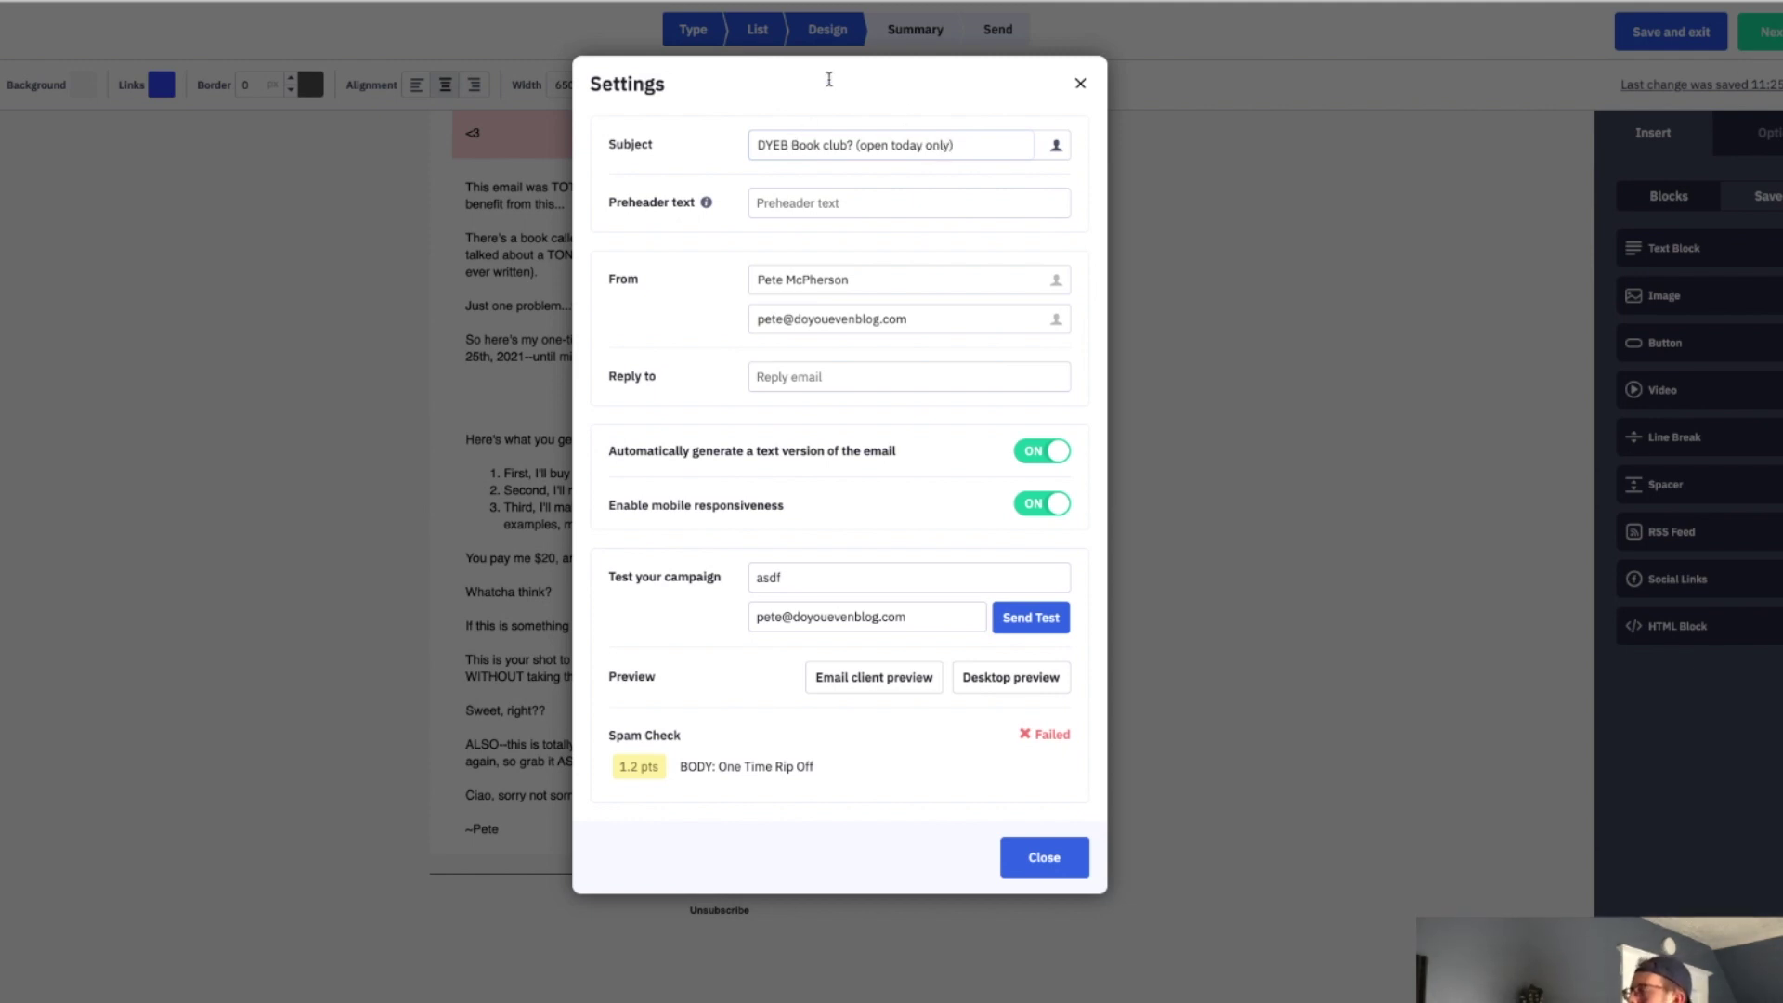
drag(943, 144, 966, 168)
text(experieme)
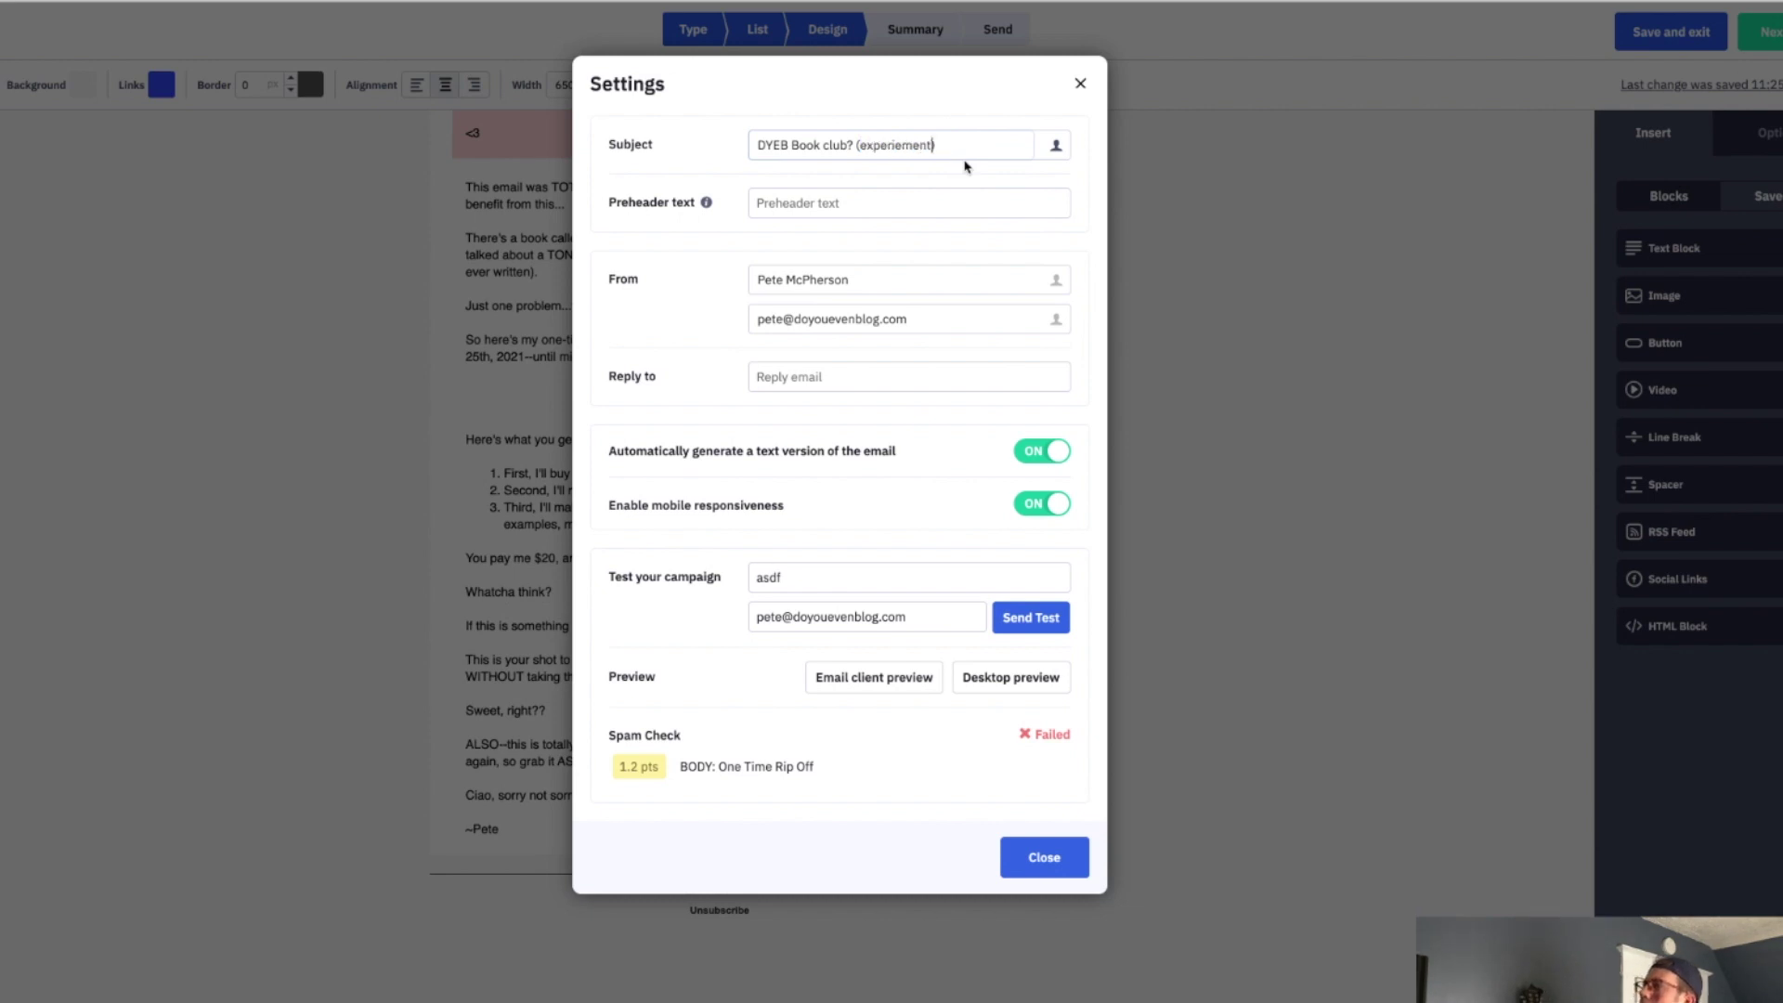
Set the preheader text to "This is only available today (monday)" and close the campaign settings
click(832, 210)
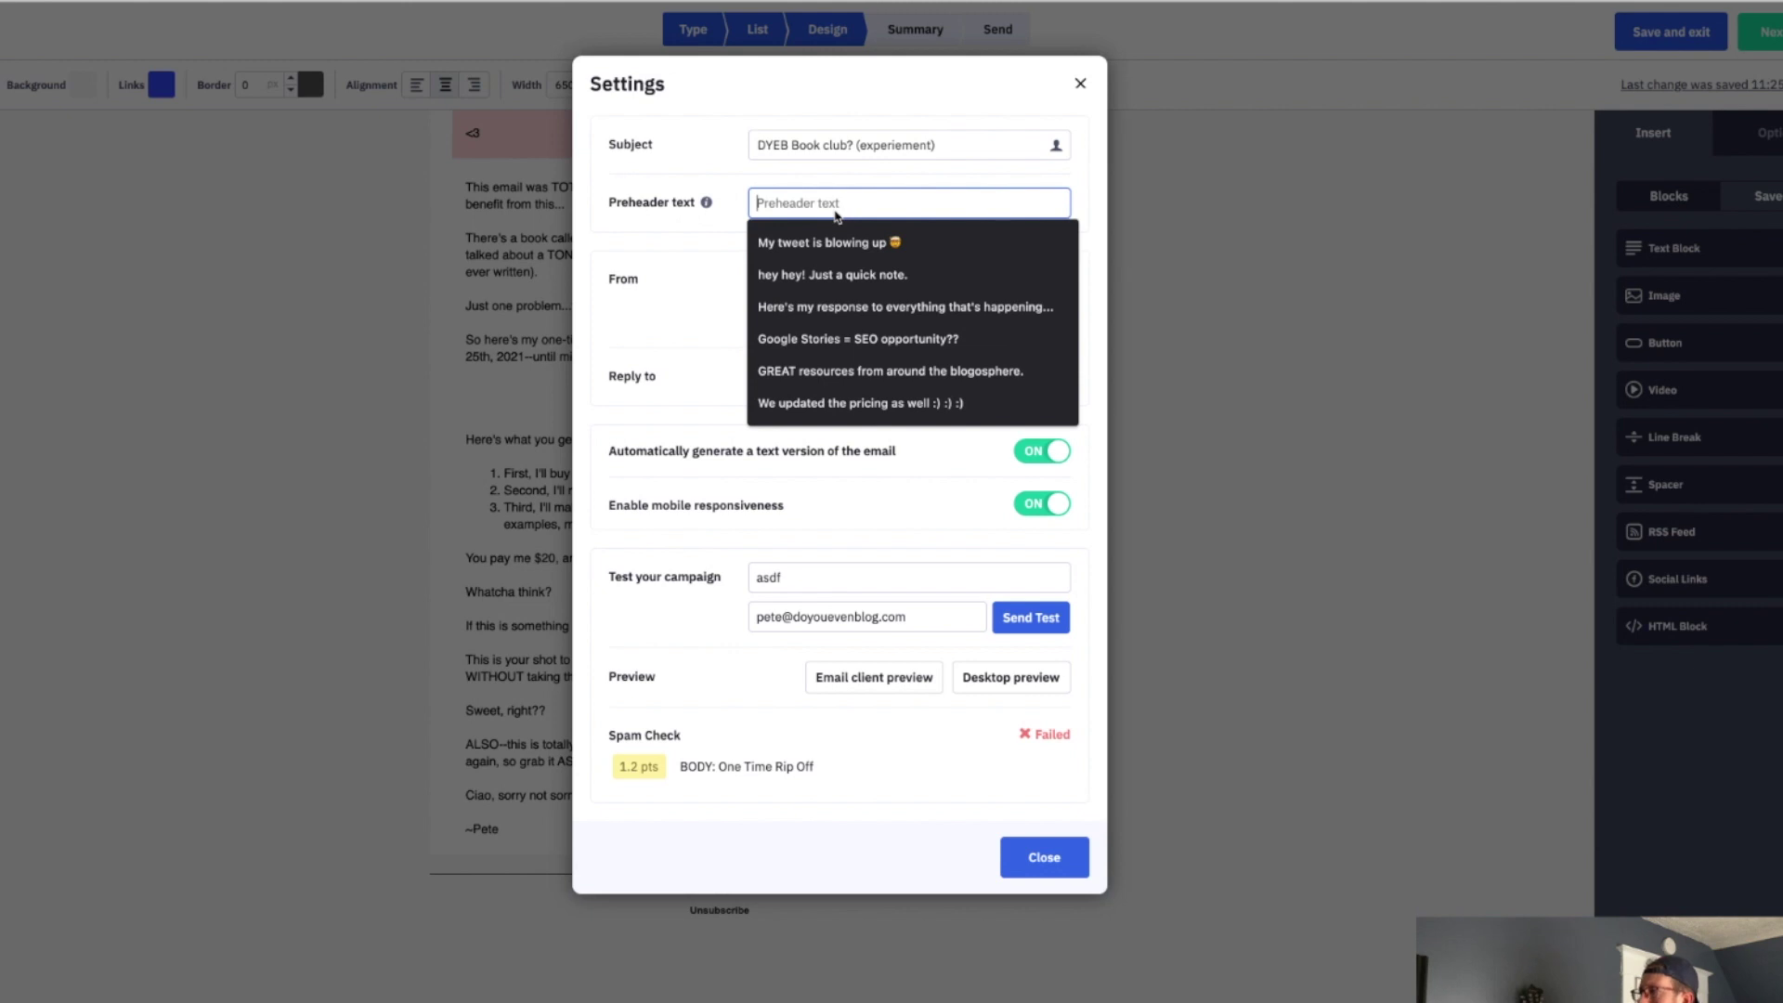
text(This is only available today (monday)
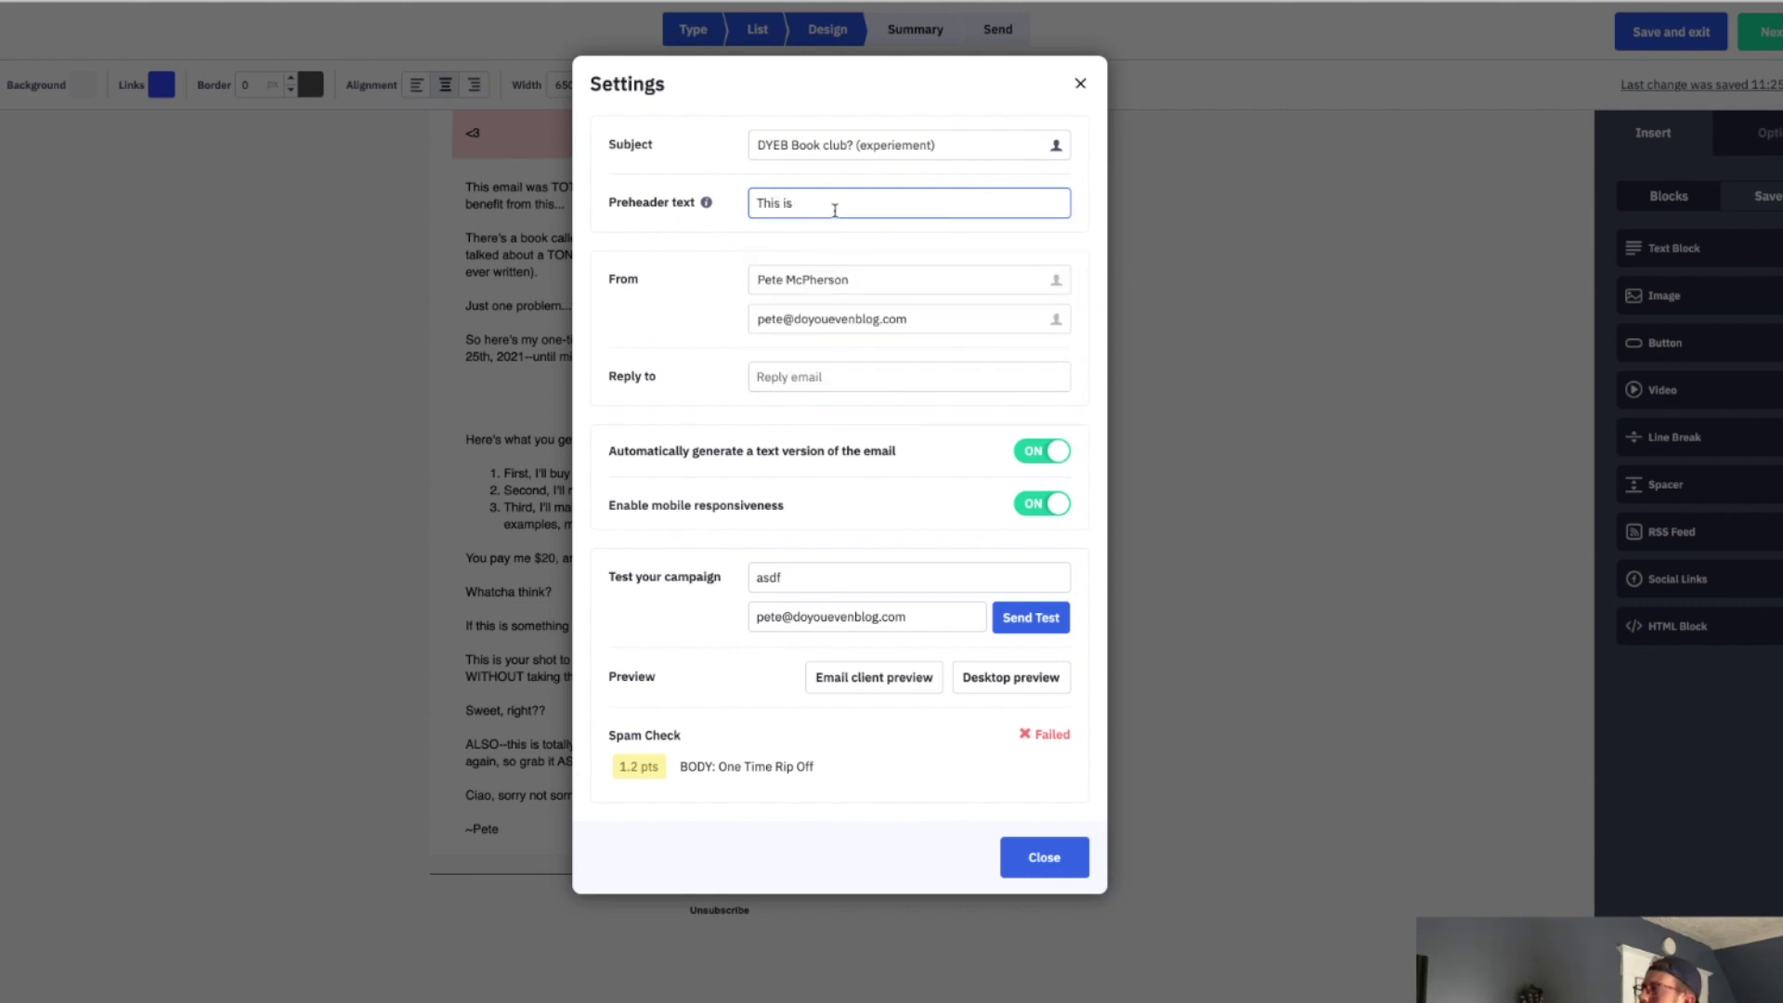
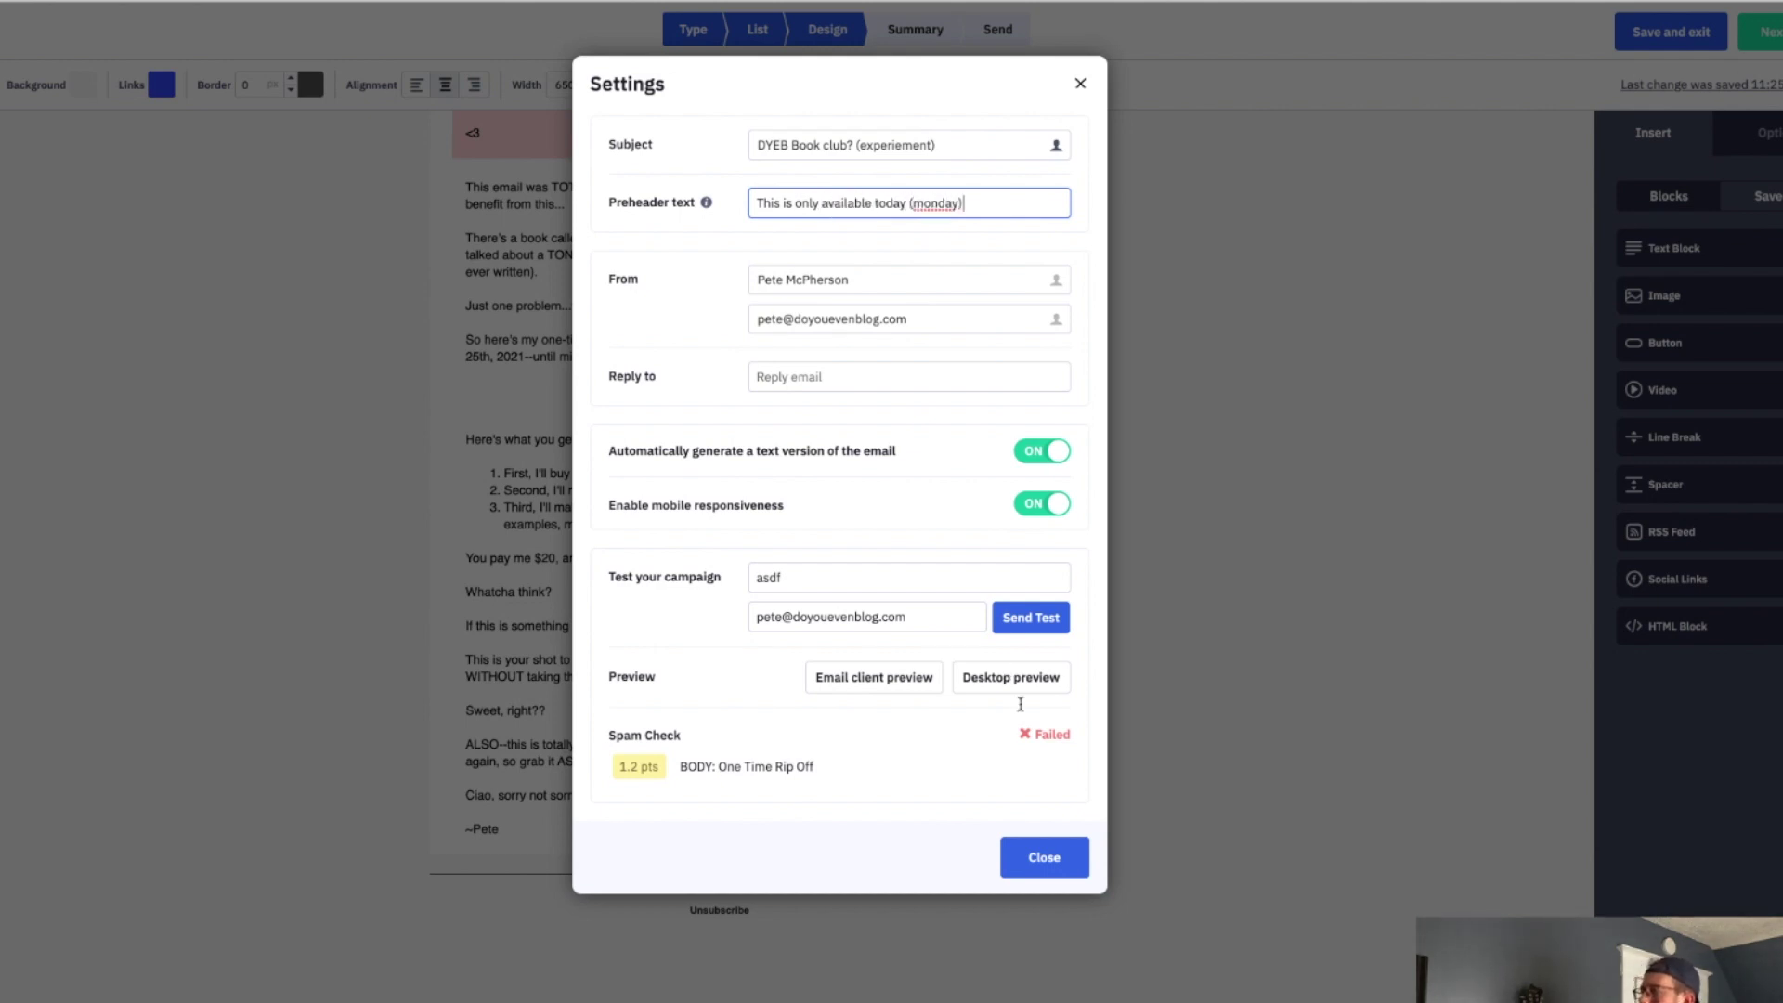
key(Tab)
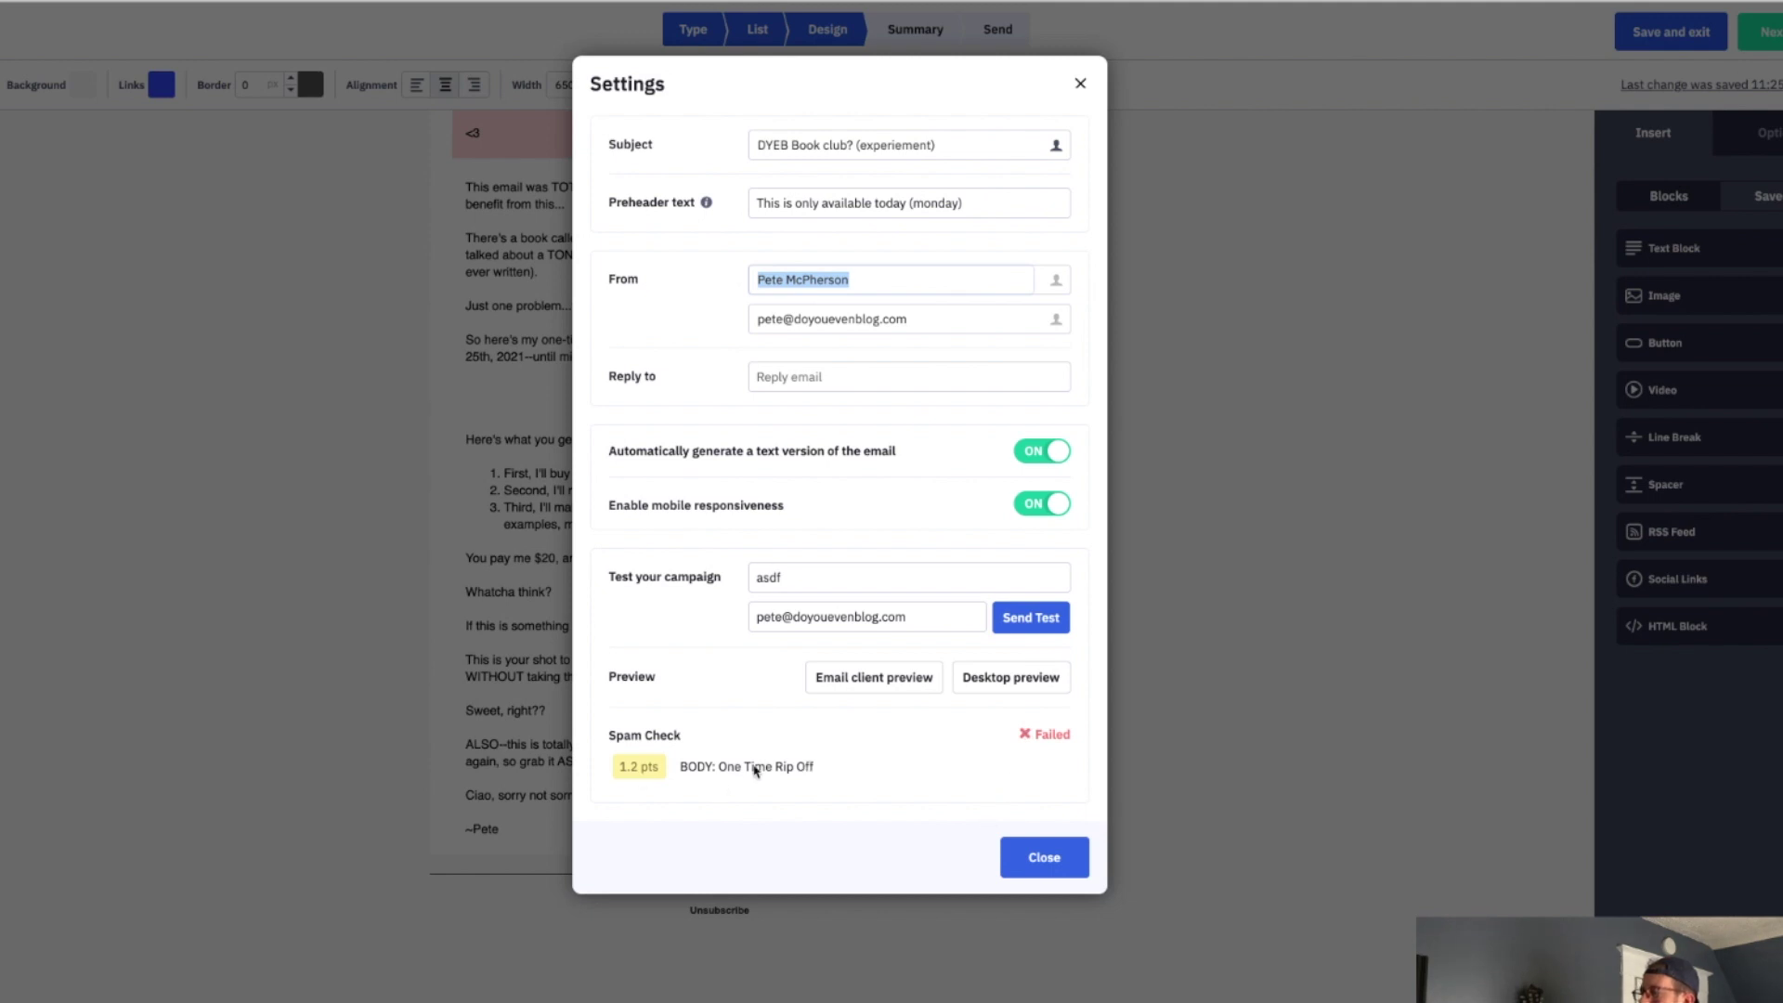
click(1029, 840)
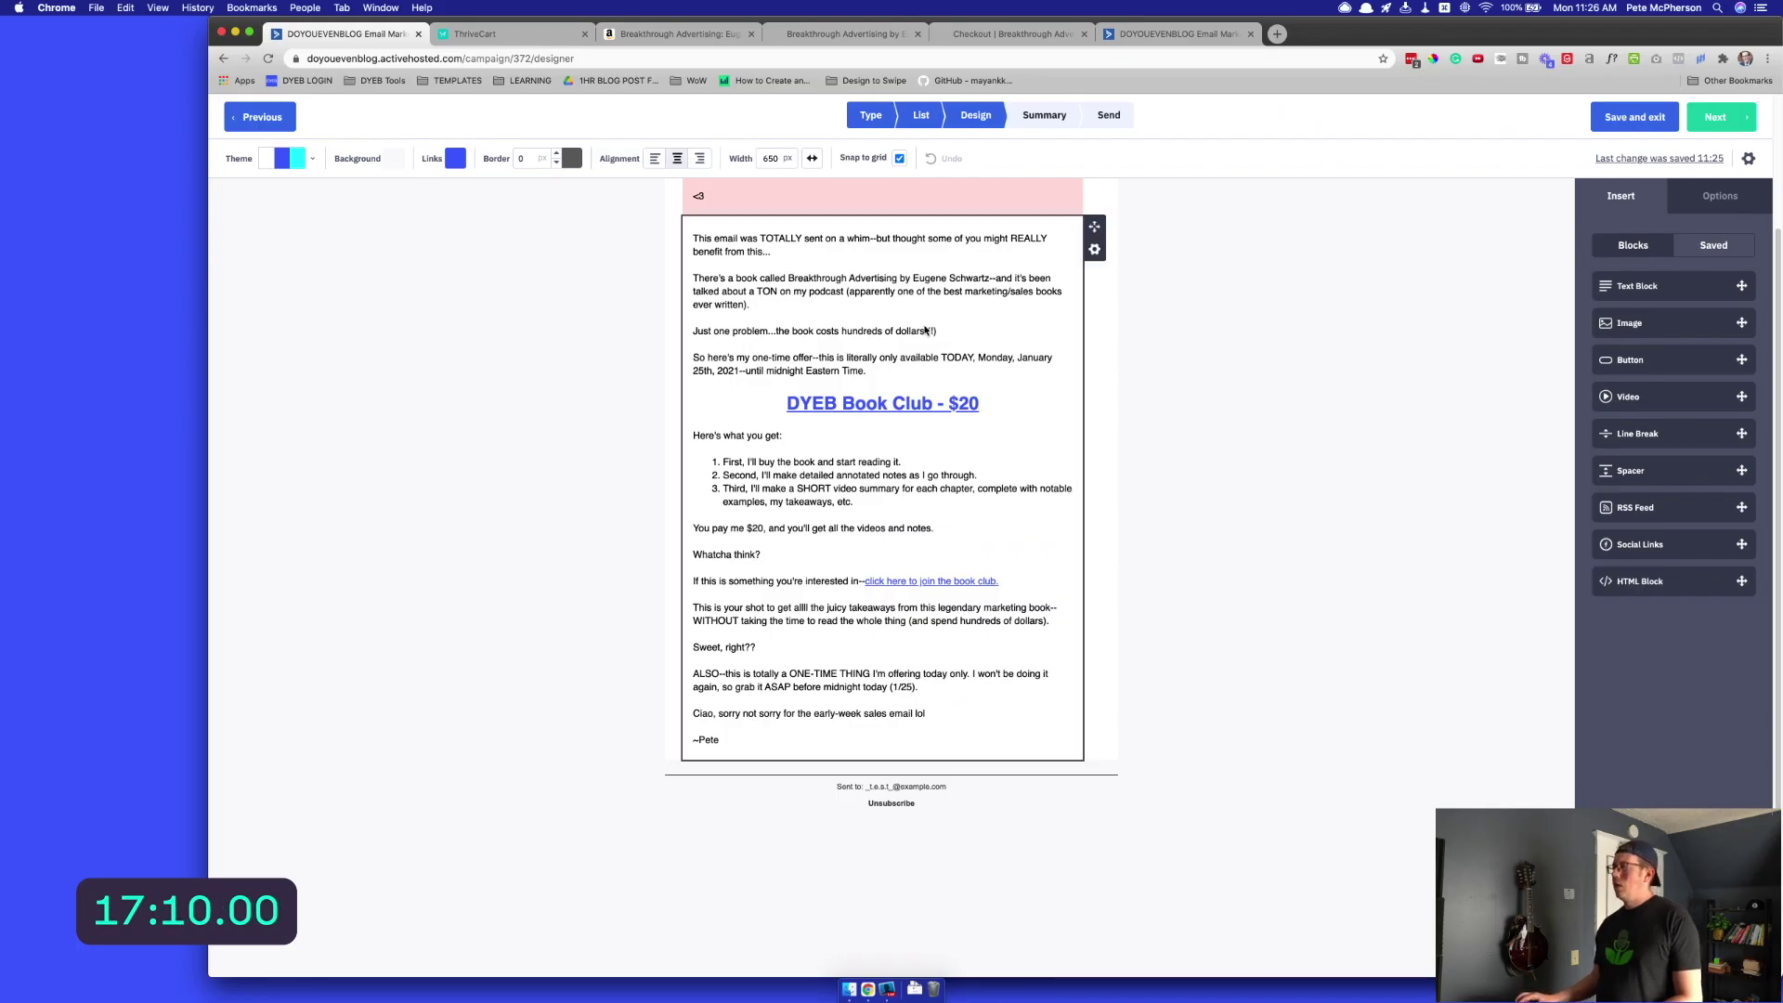
Insert "Breakthrough Advertising" into the linked heading so it reads "DYEB Book Club Breakthrough Advertising - $20"
scroll(926, 330, up, 3)
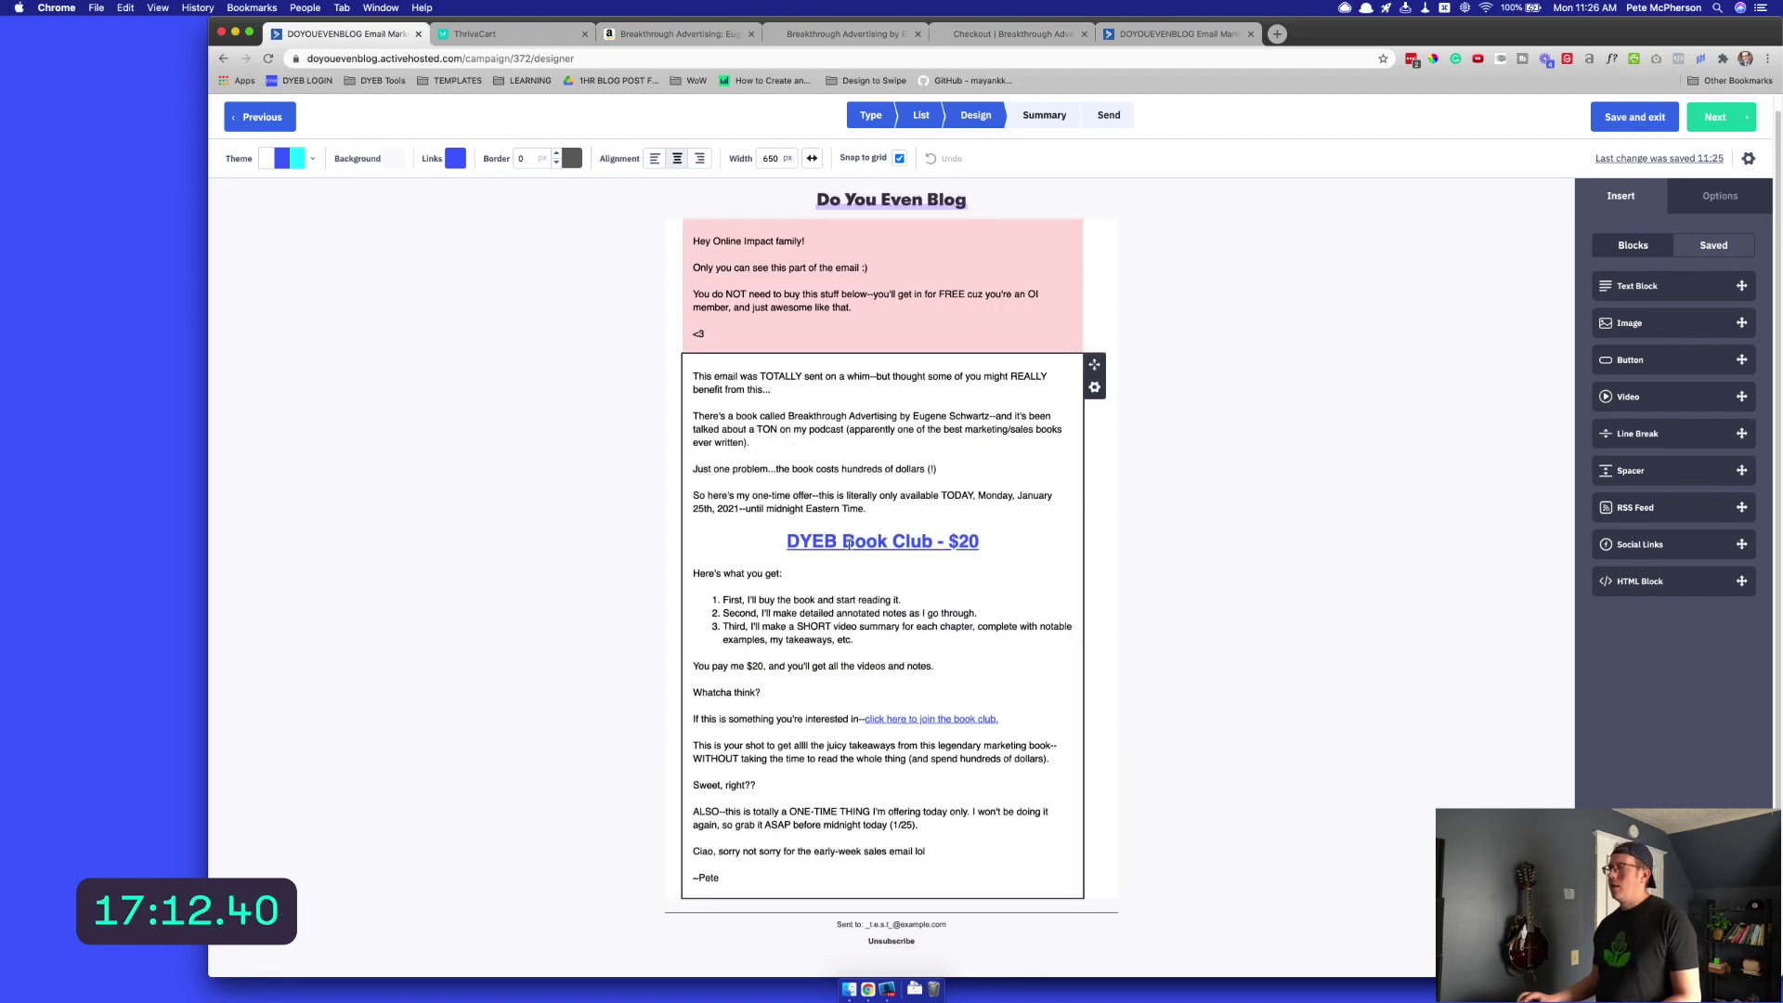
click(781, 457)
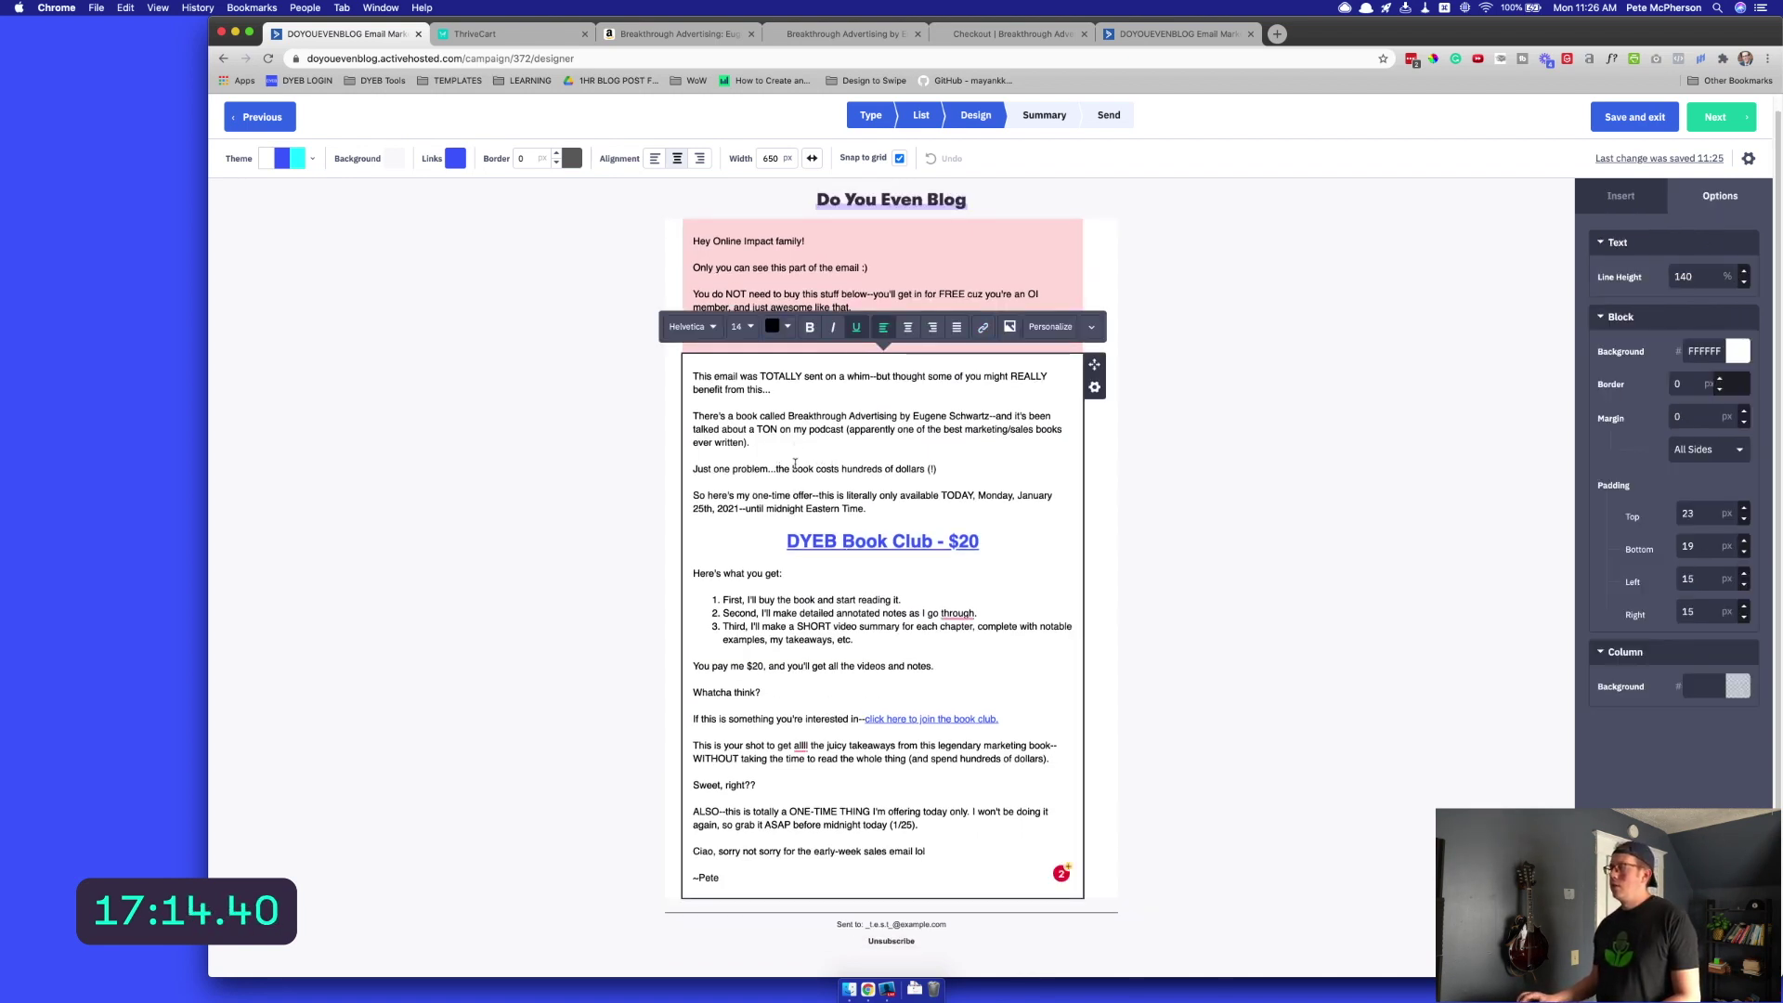
scroll(938, 476, down, 2)
click(947, 479)
text(Breakthrough Advertising)
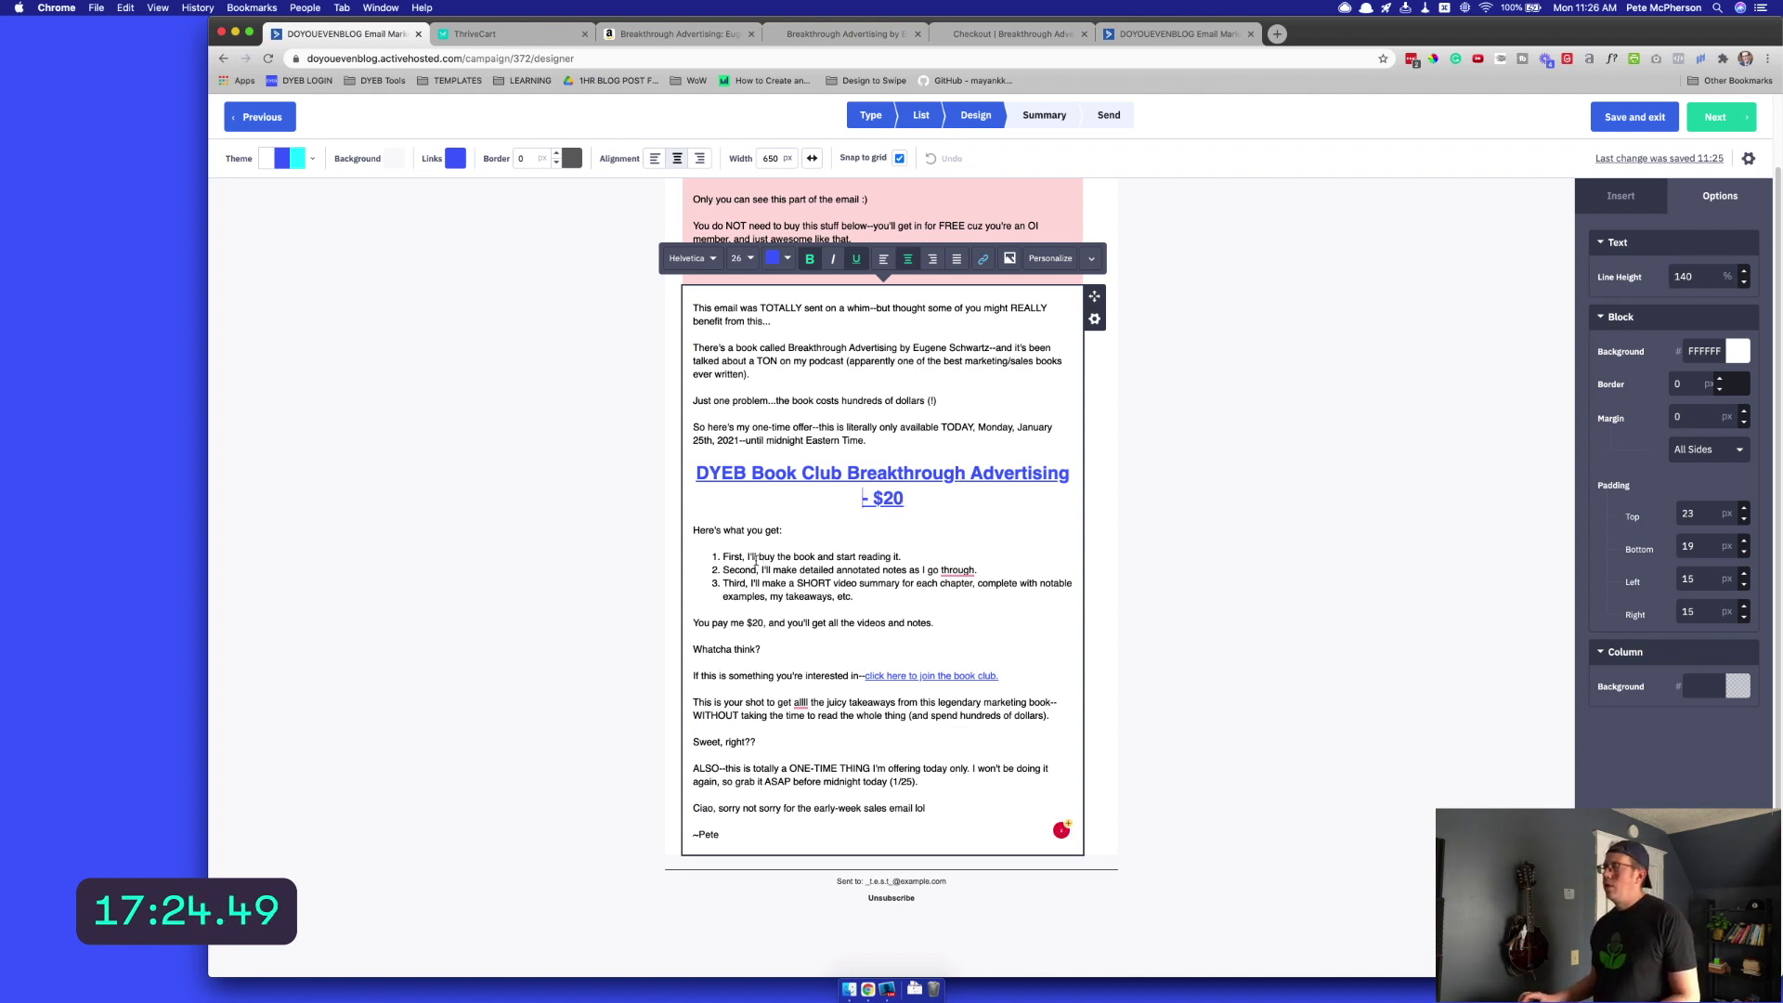
Add the italic line "(NOTE: you don't actually get the book. That'd be illegal of me)" below "Whatcha think?"
click(778, 646)
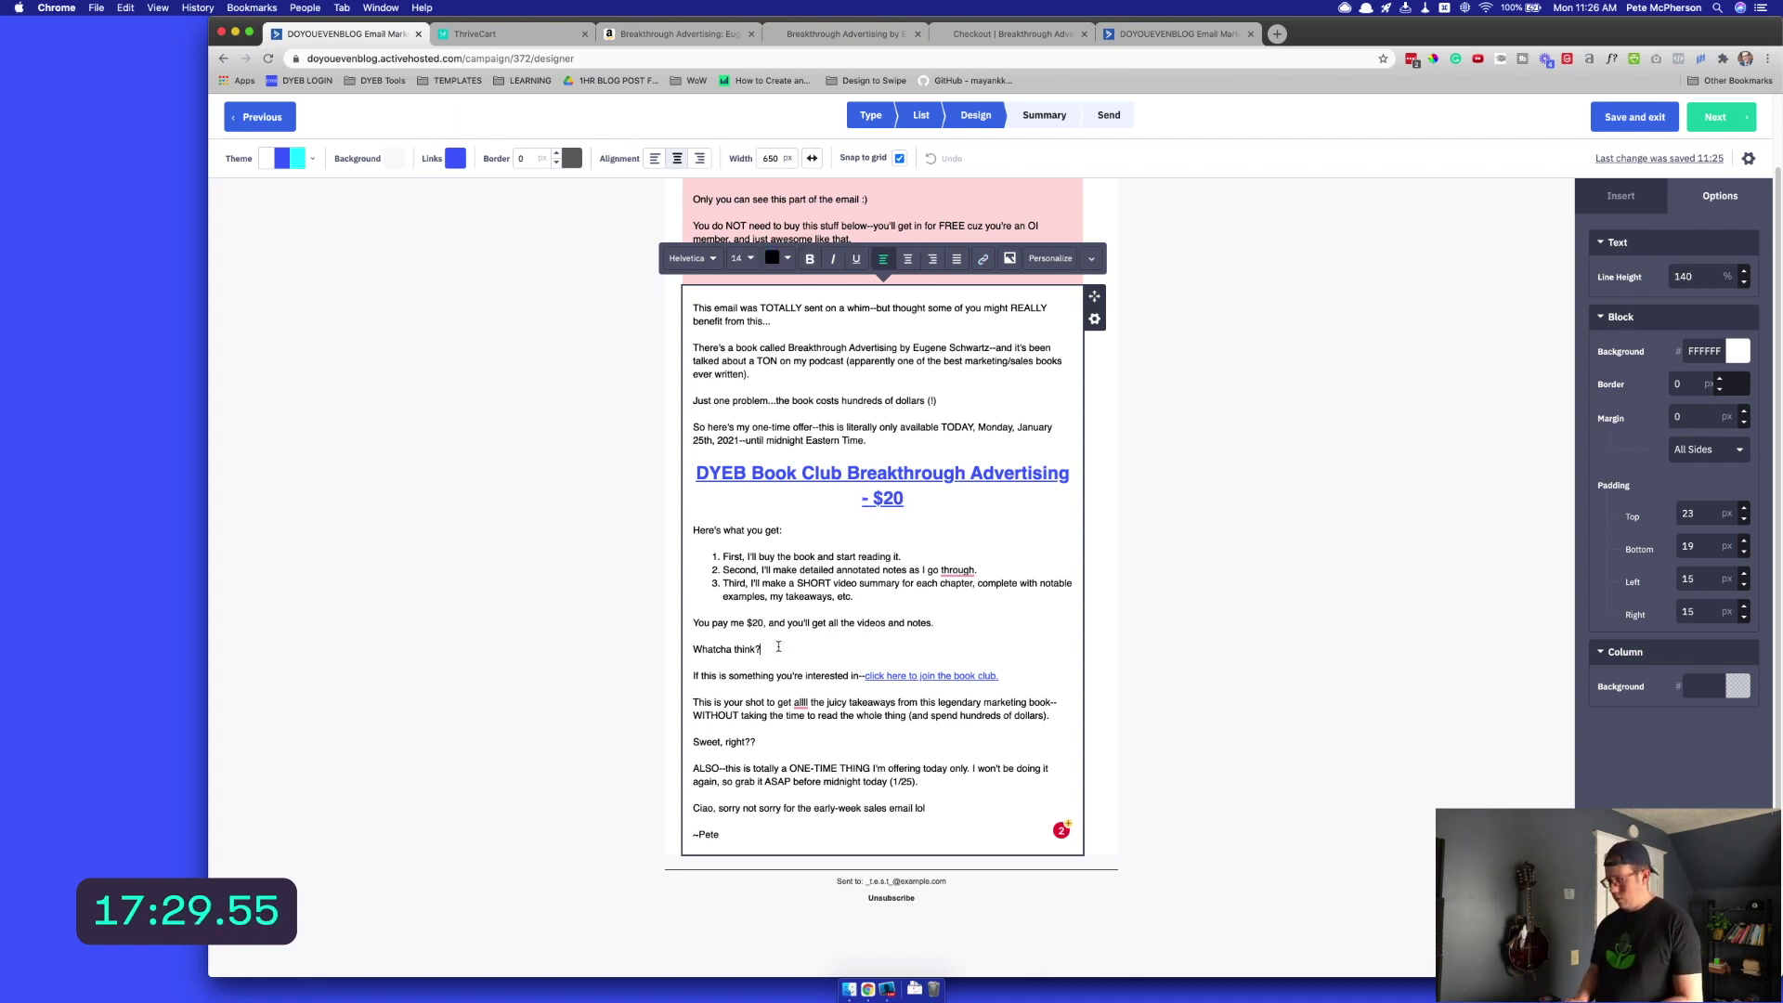
key(Return)
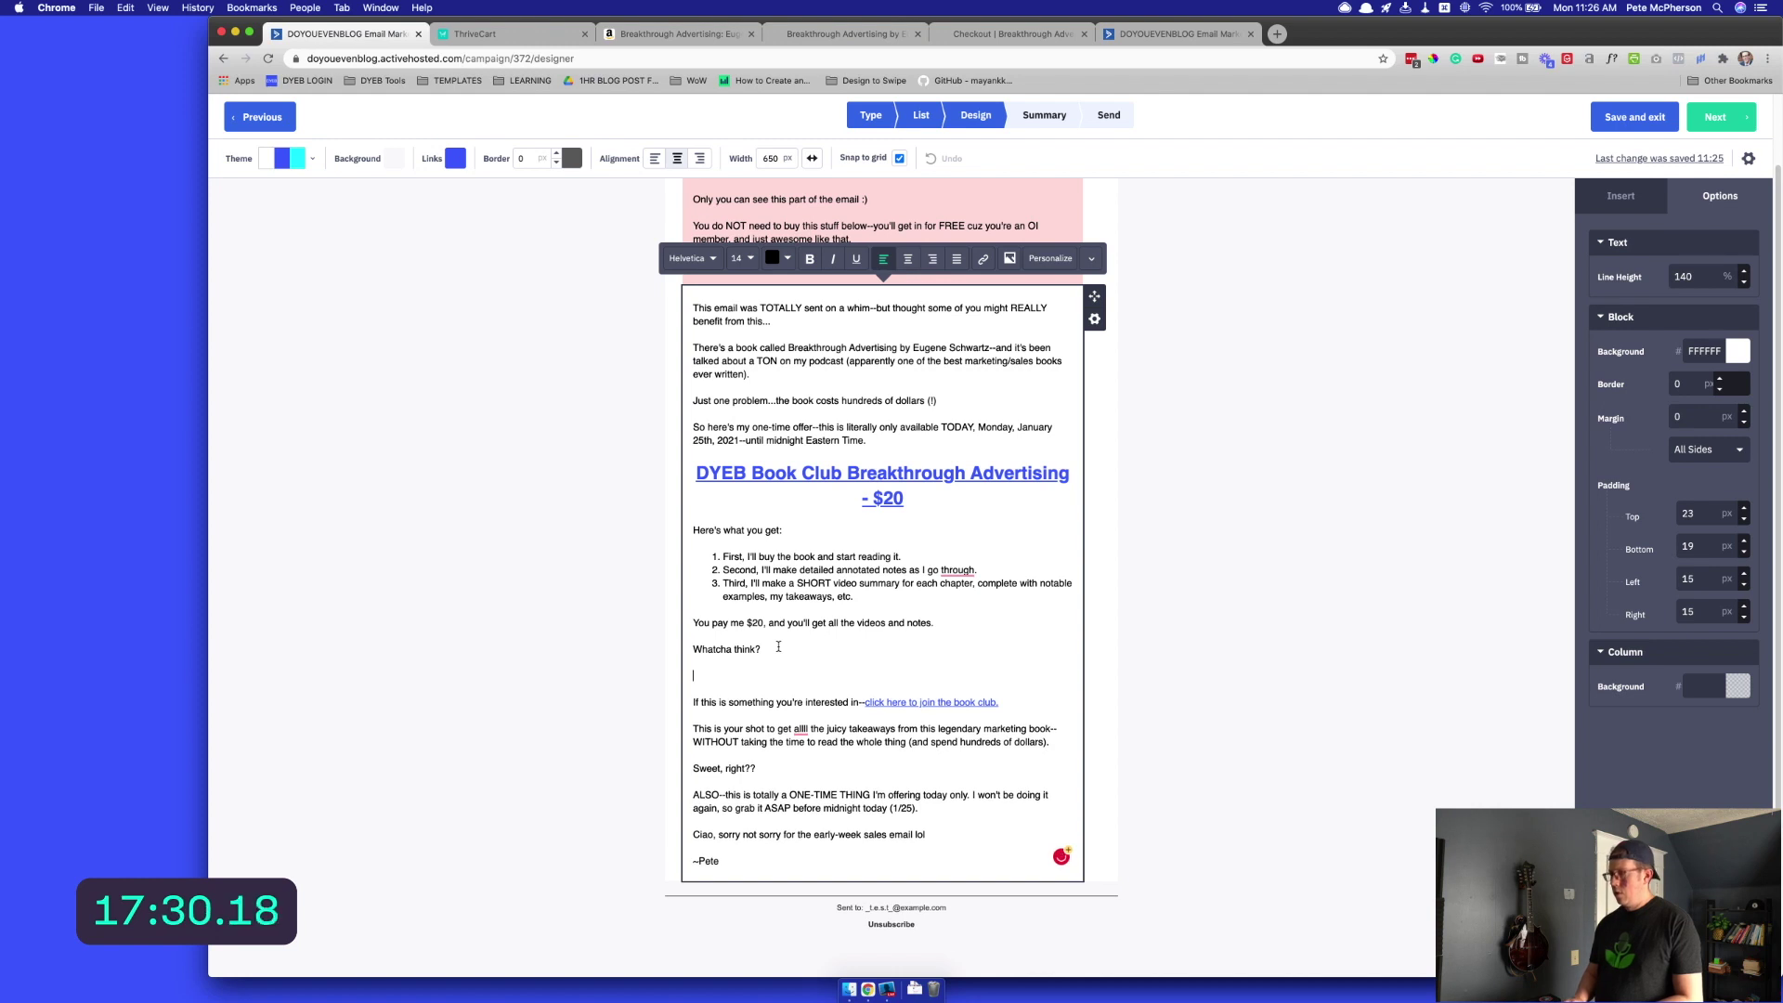
text((NOTE: you don't actually get the book  That'd be illegal of me))
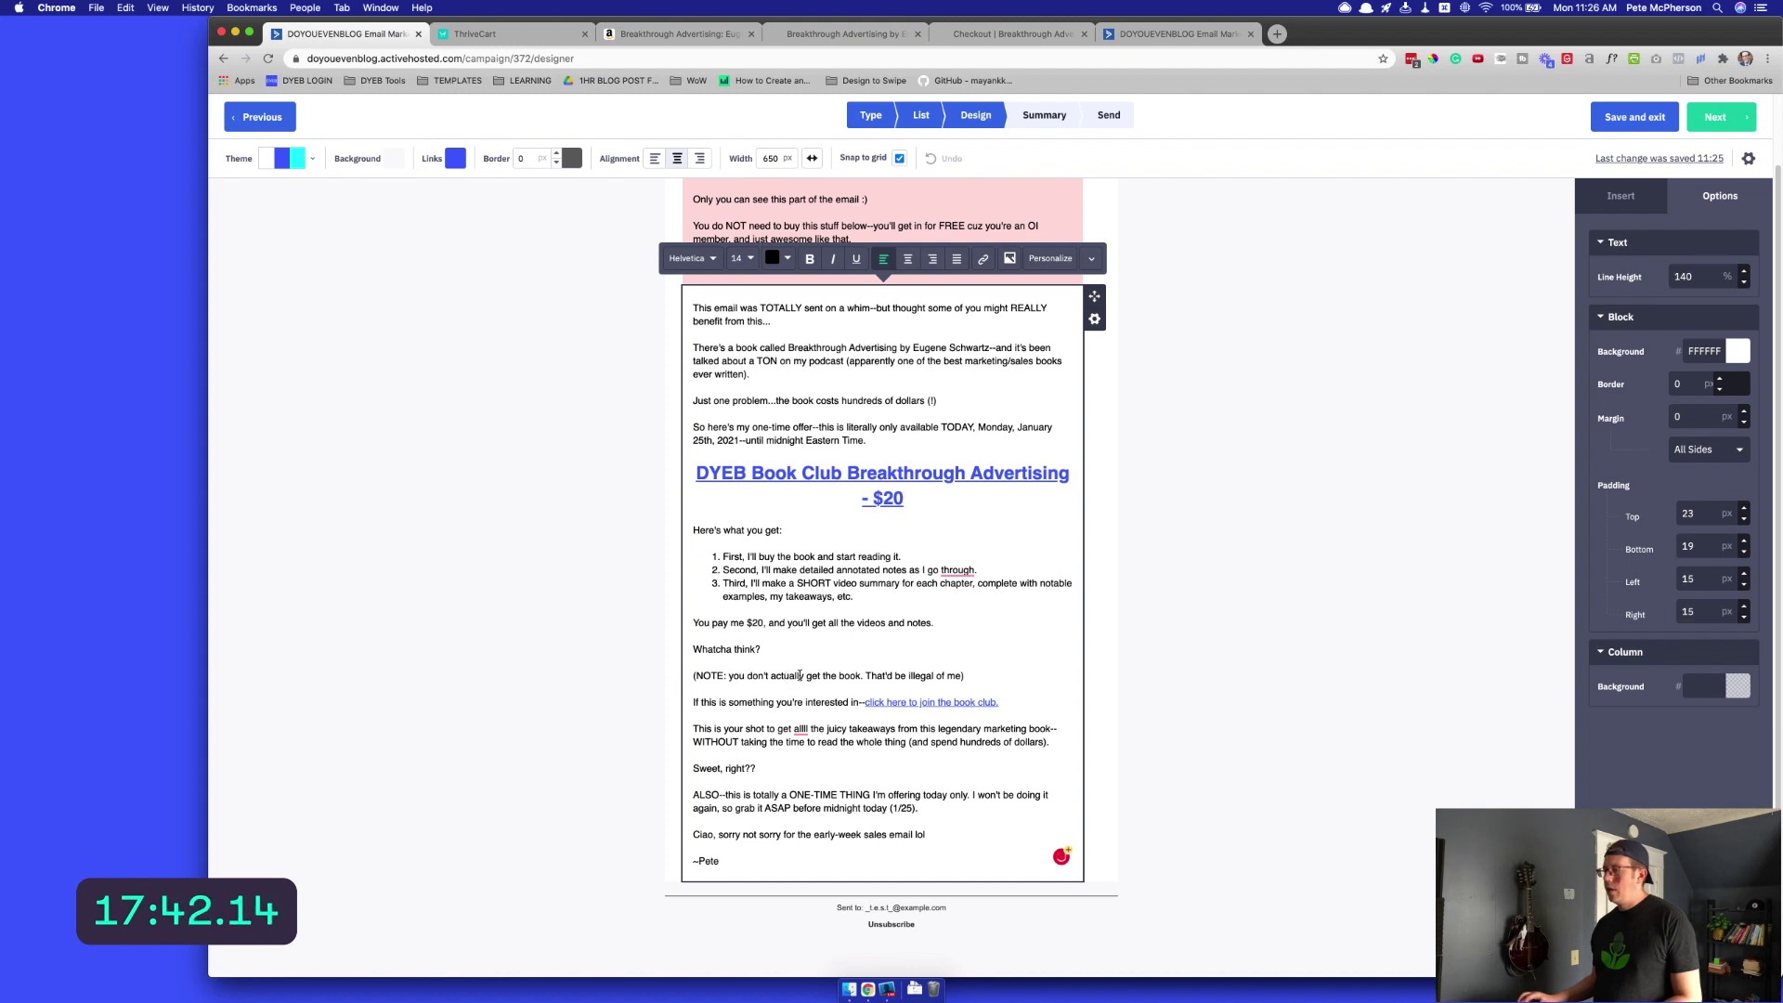
drag(977, 674, 689, 675)
key(cmd+i)
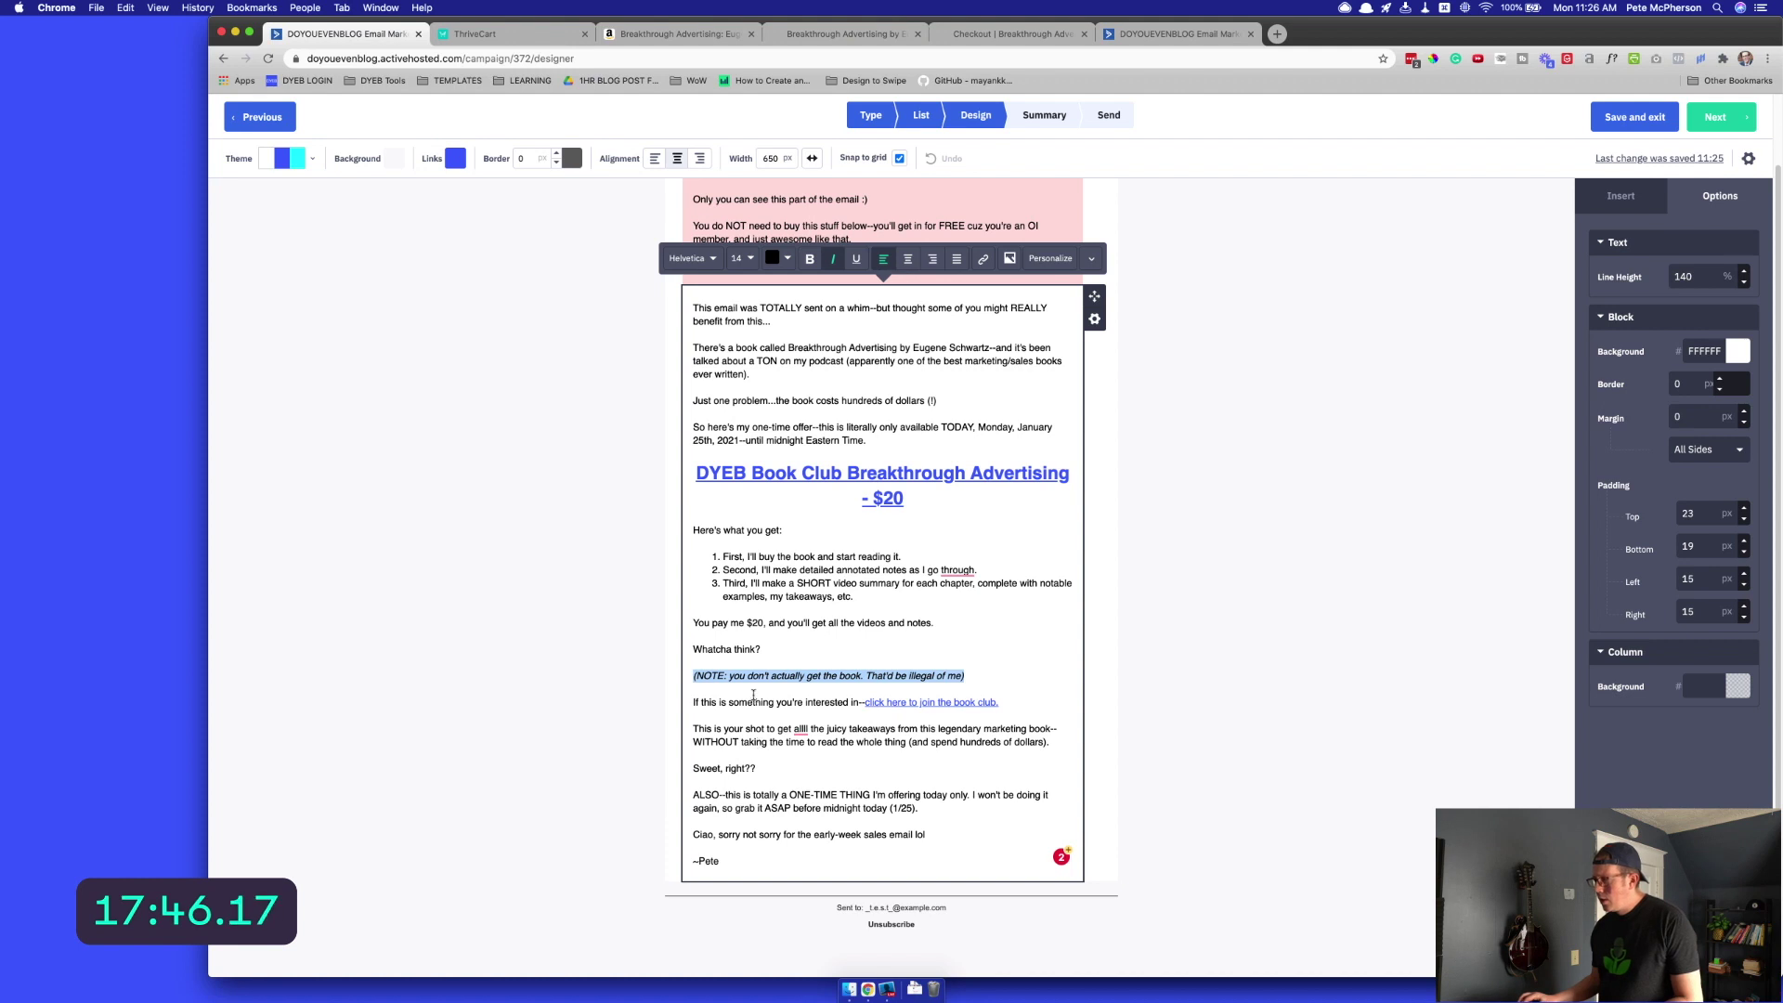
click(750, 696)
drag(999, 703, 682, 703)
key(super+b)
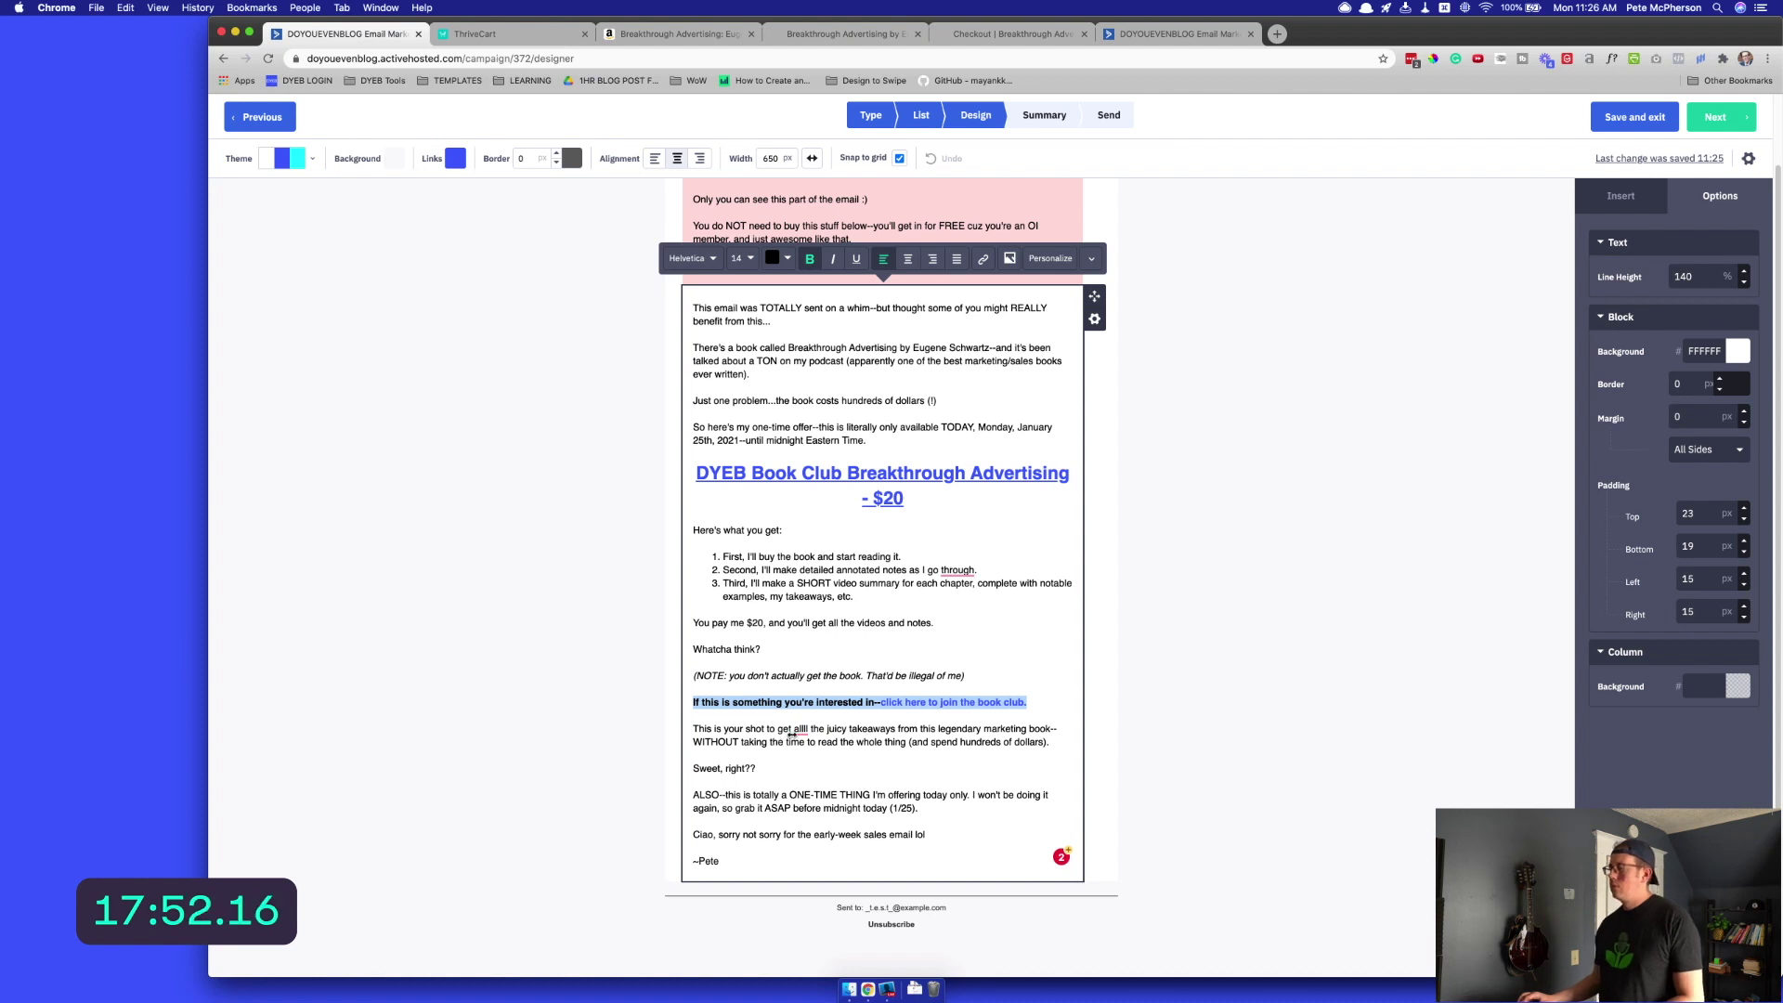
key(super+b)
Bold and underline the whole paragraph starting with "This is your shot to get"
mouse_move(799, 729)
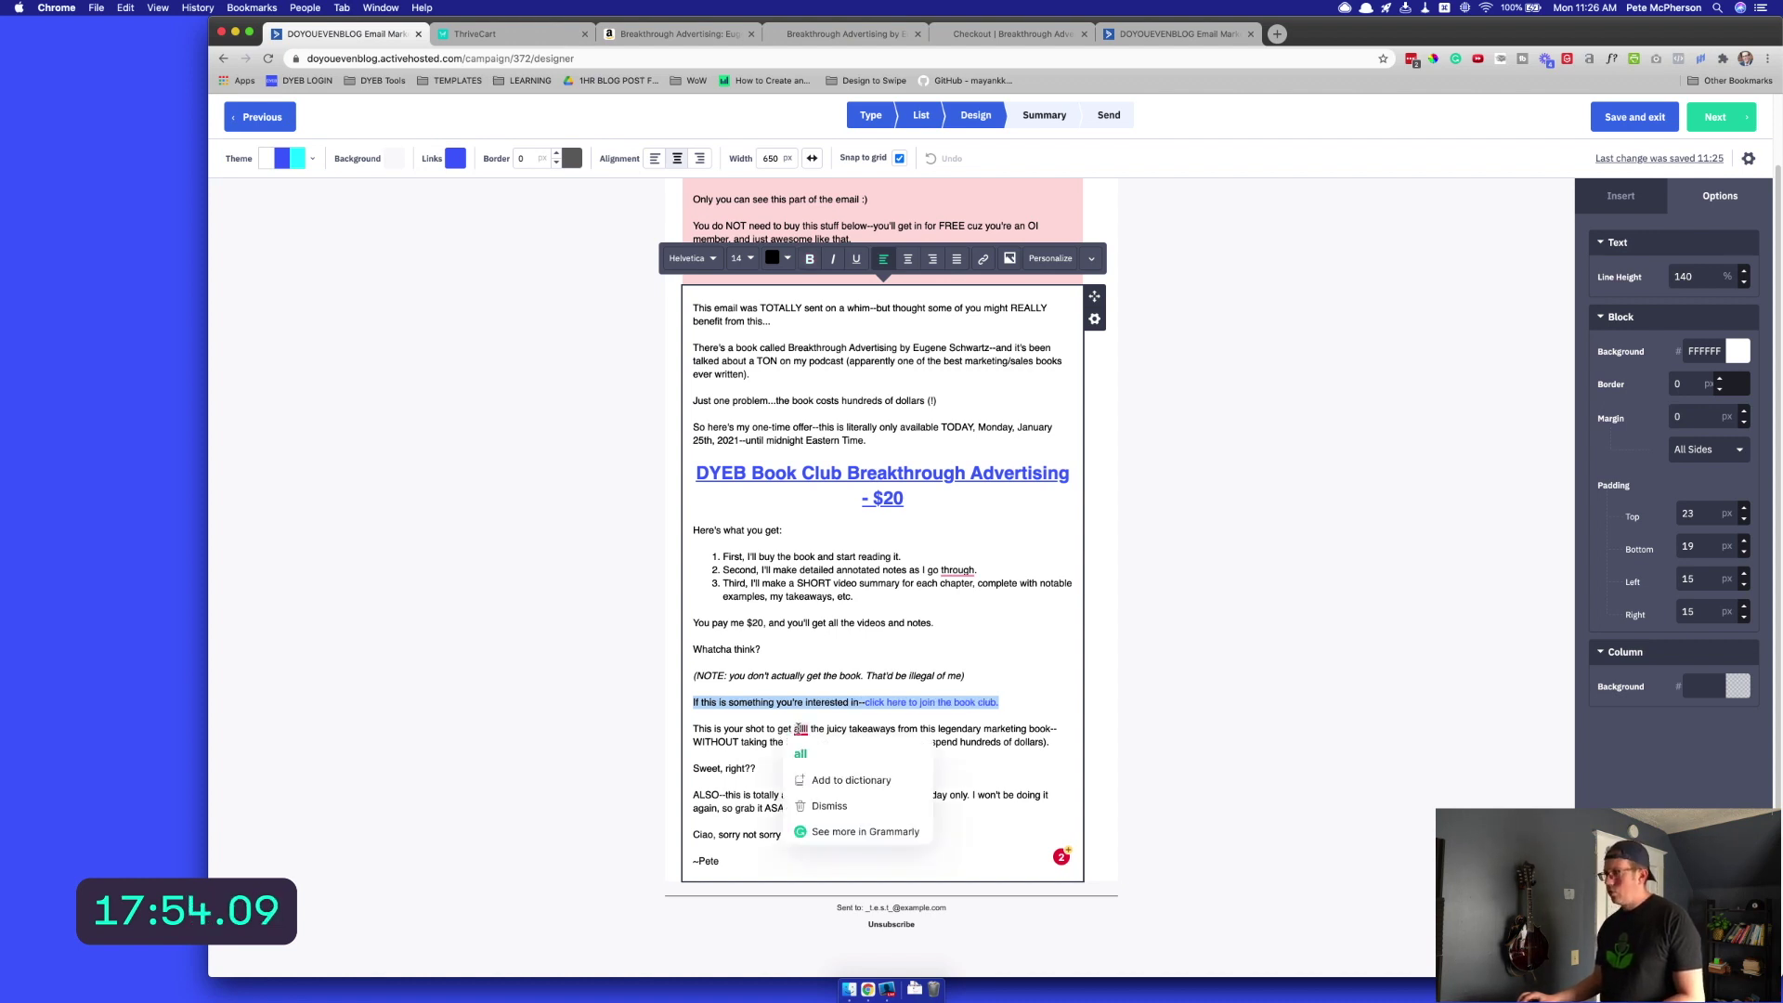
click(943, 760)
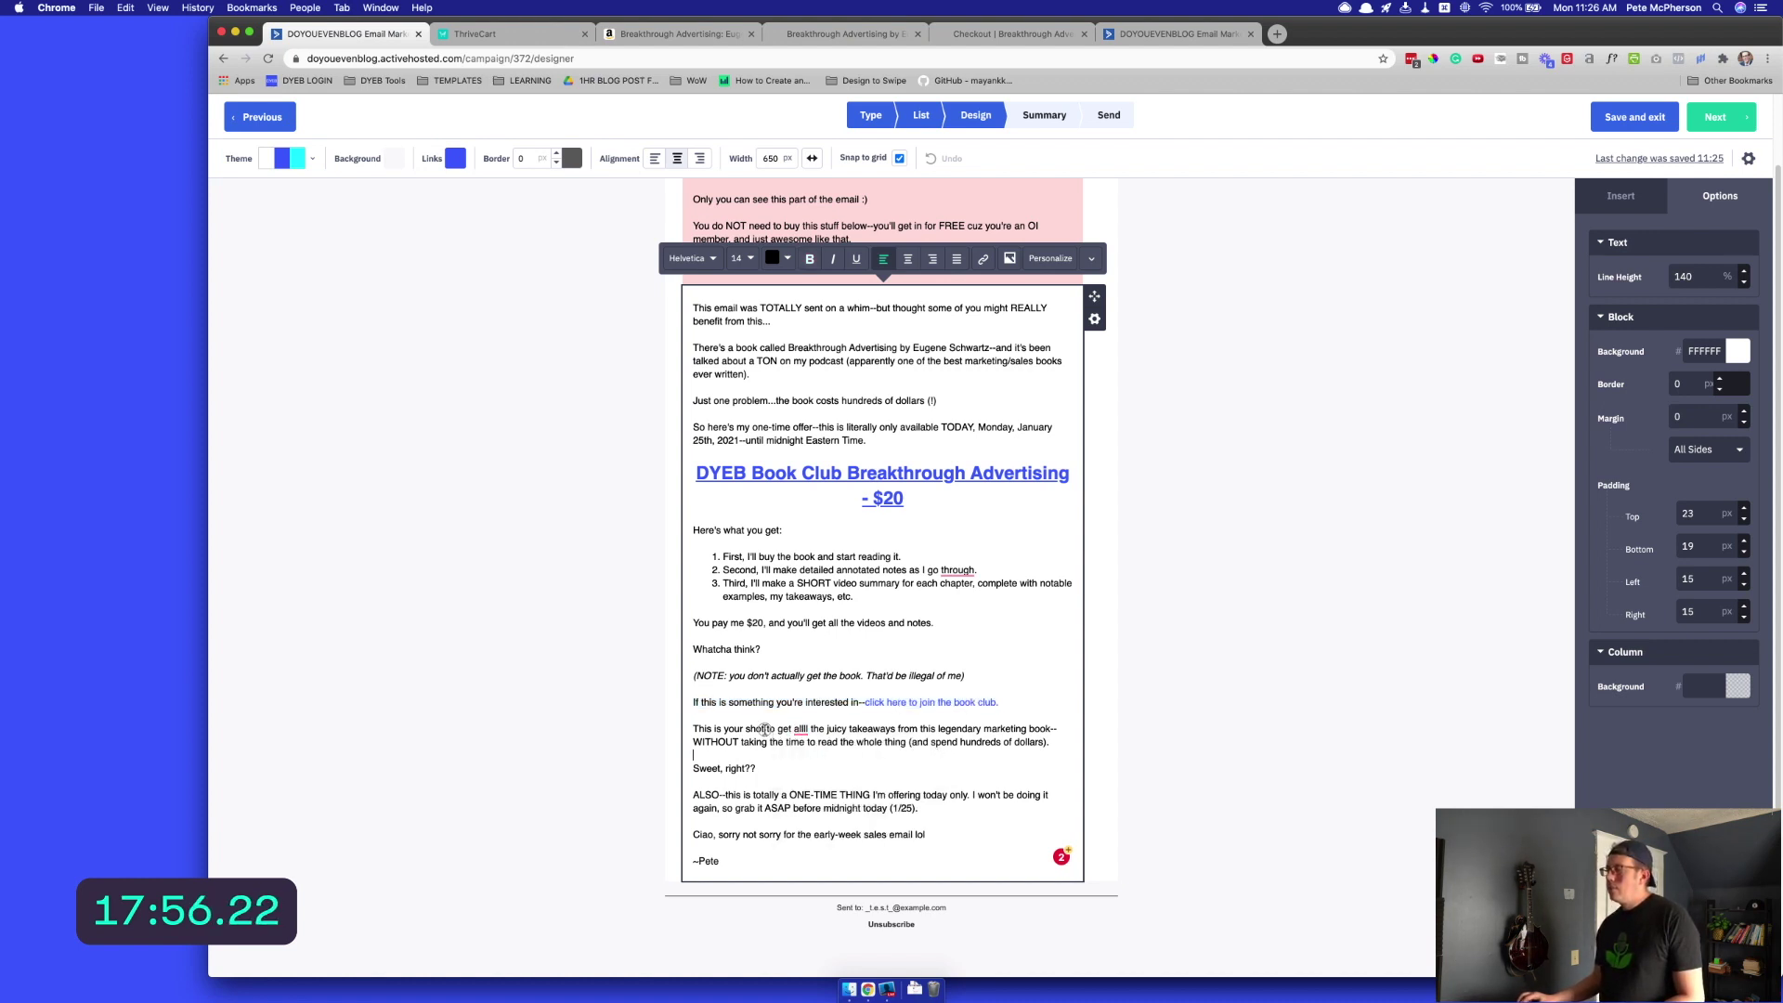
triple_click(1033, 740)
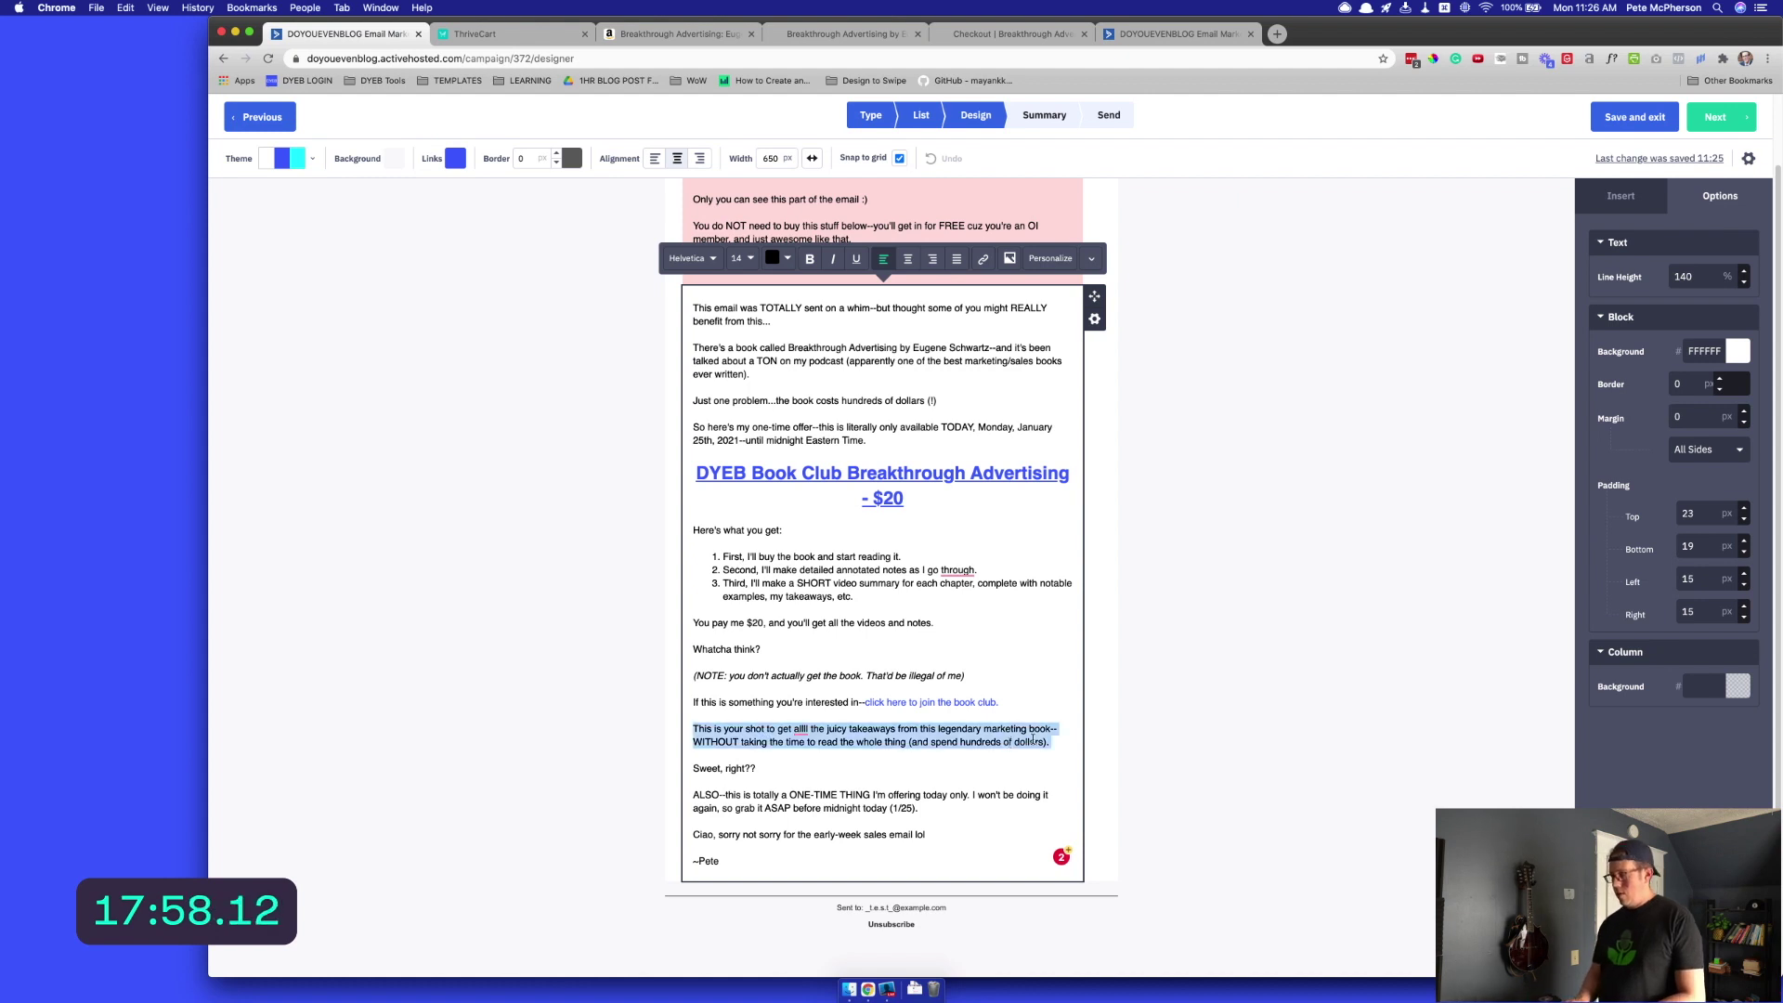
key(super+b)
key(super+u)
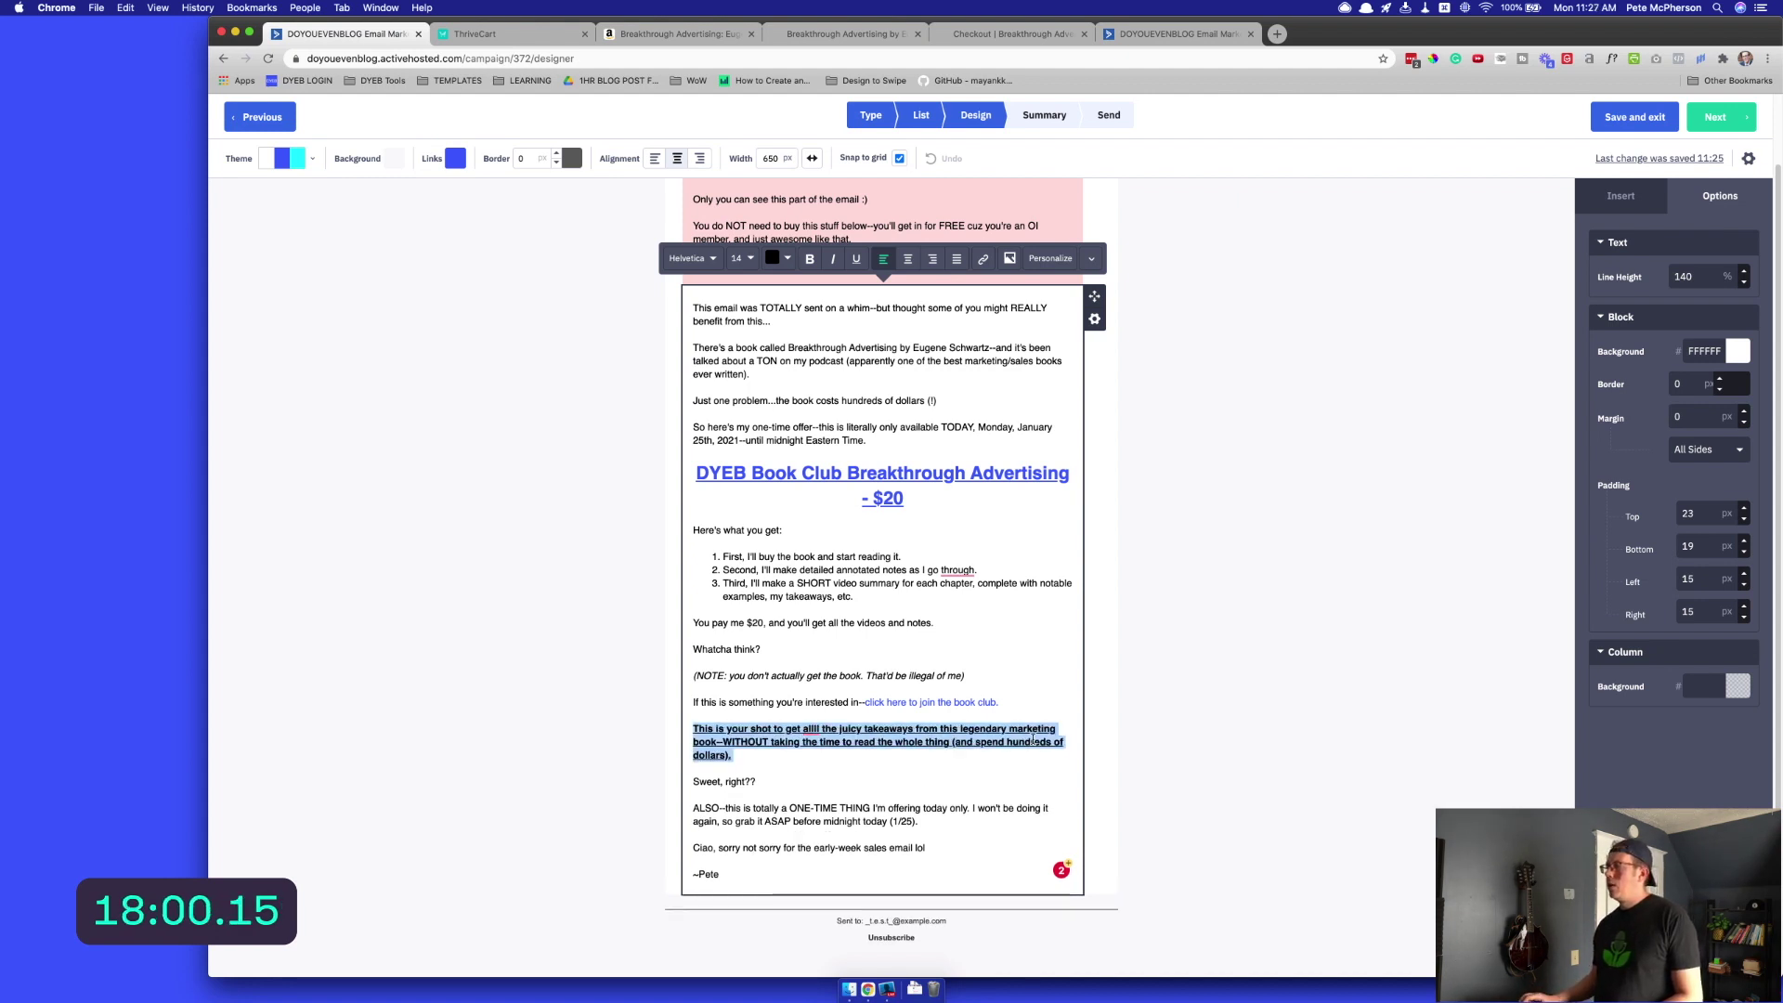
click(728, 823)
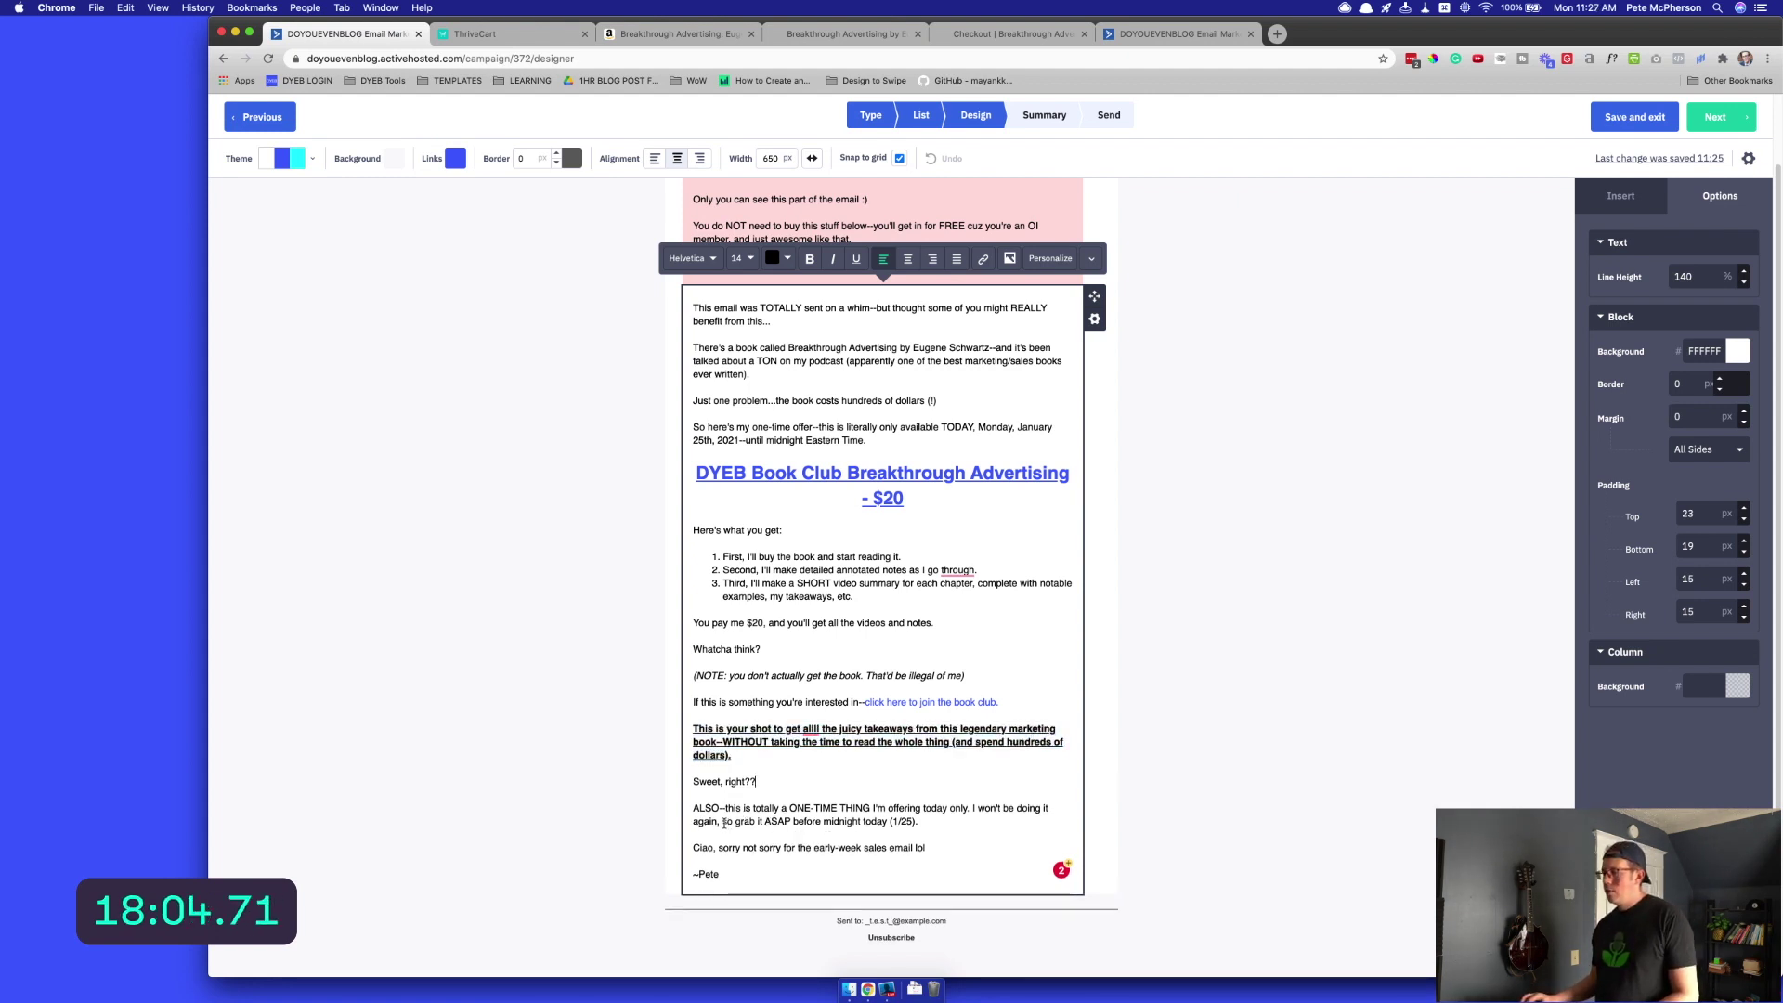
drag(724, 823, 929, 827)
key(super+k)
text(Ciao, sorry not sorry for the early-week sales email lol  ~Pete)
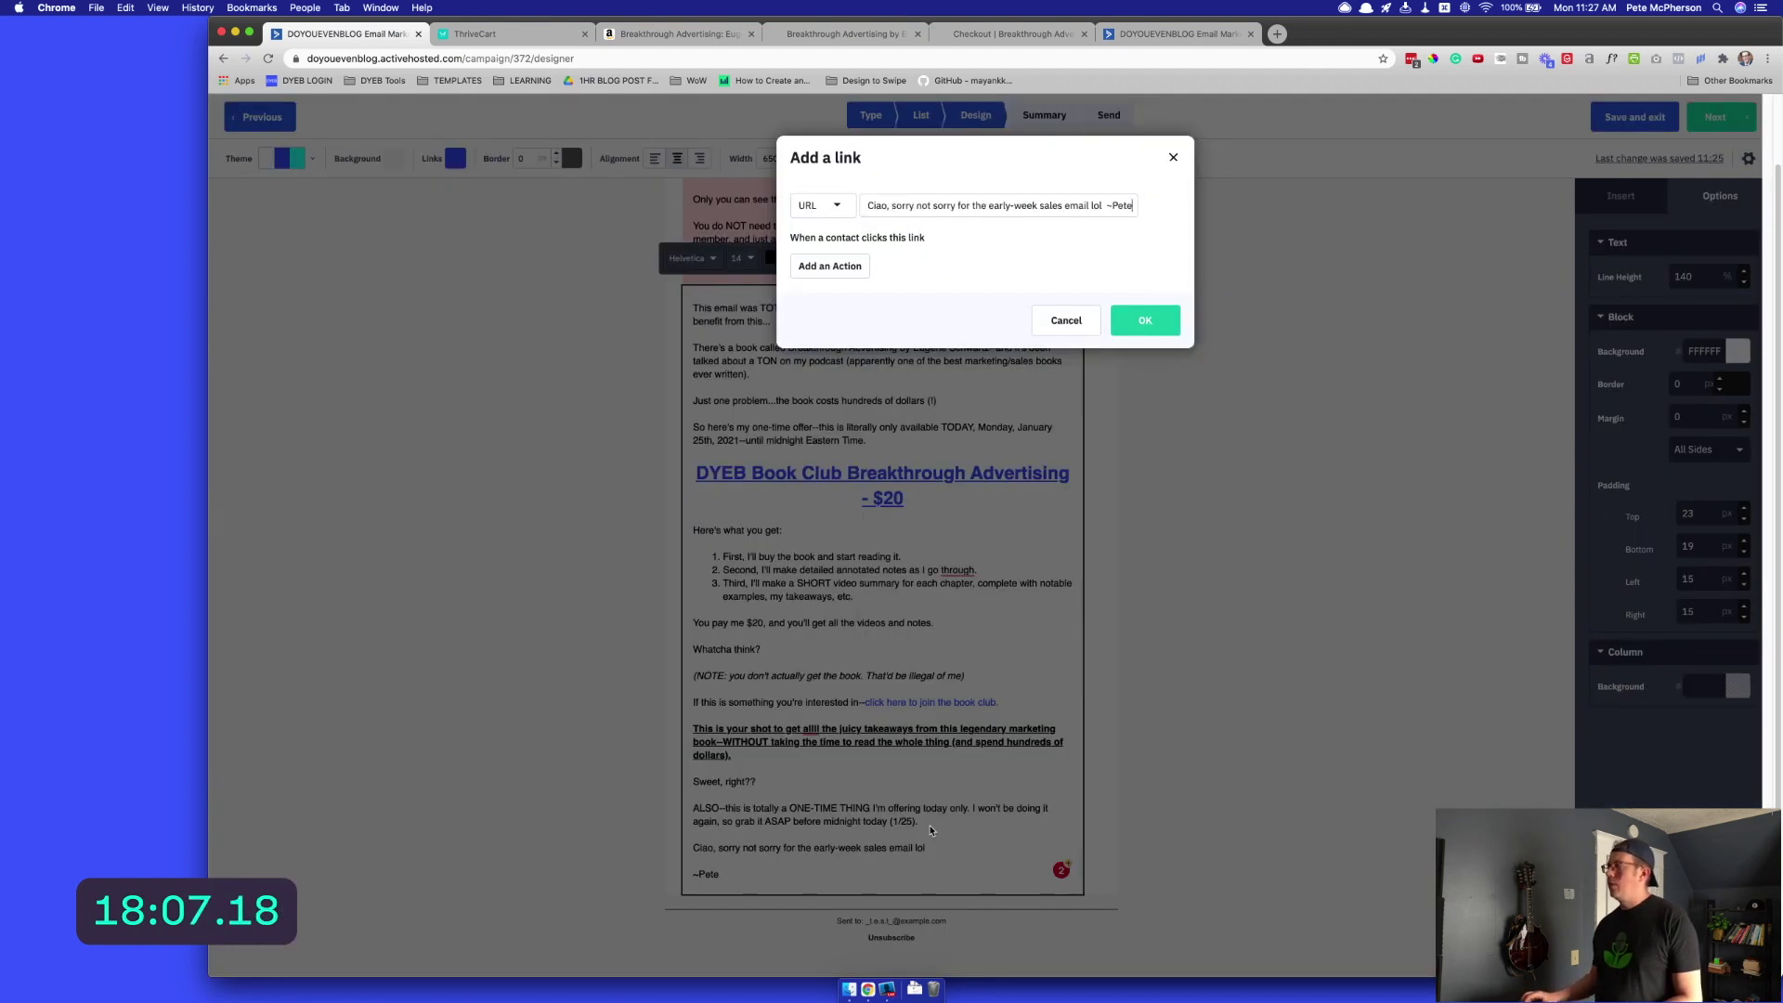
key(super+a)
key(BackSpace)
key(super+2)
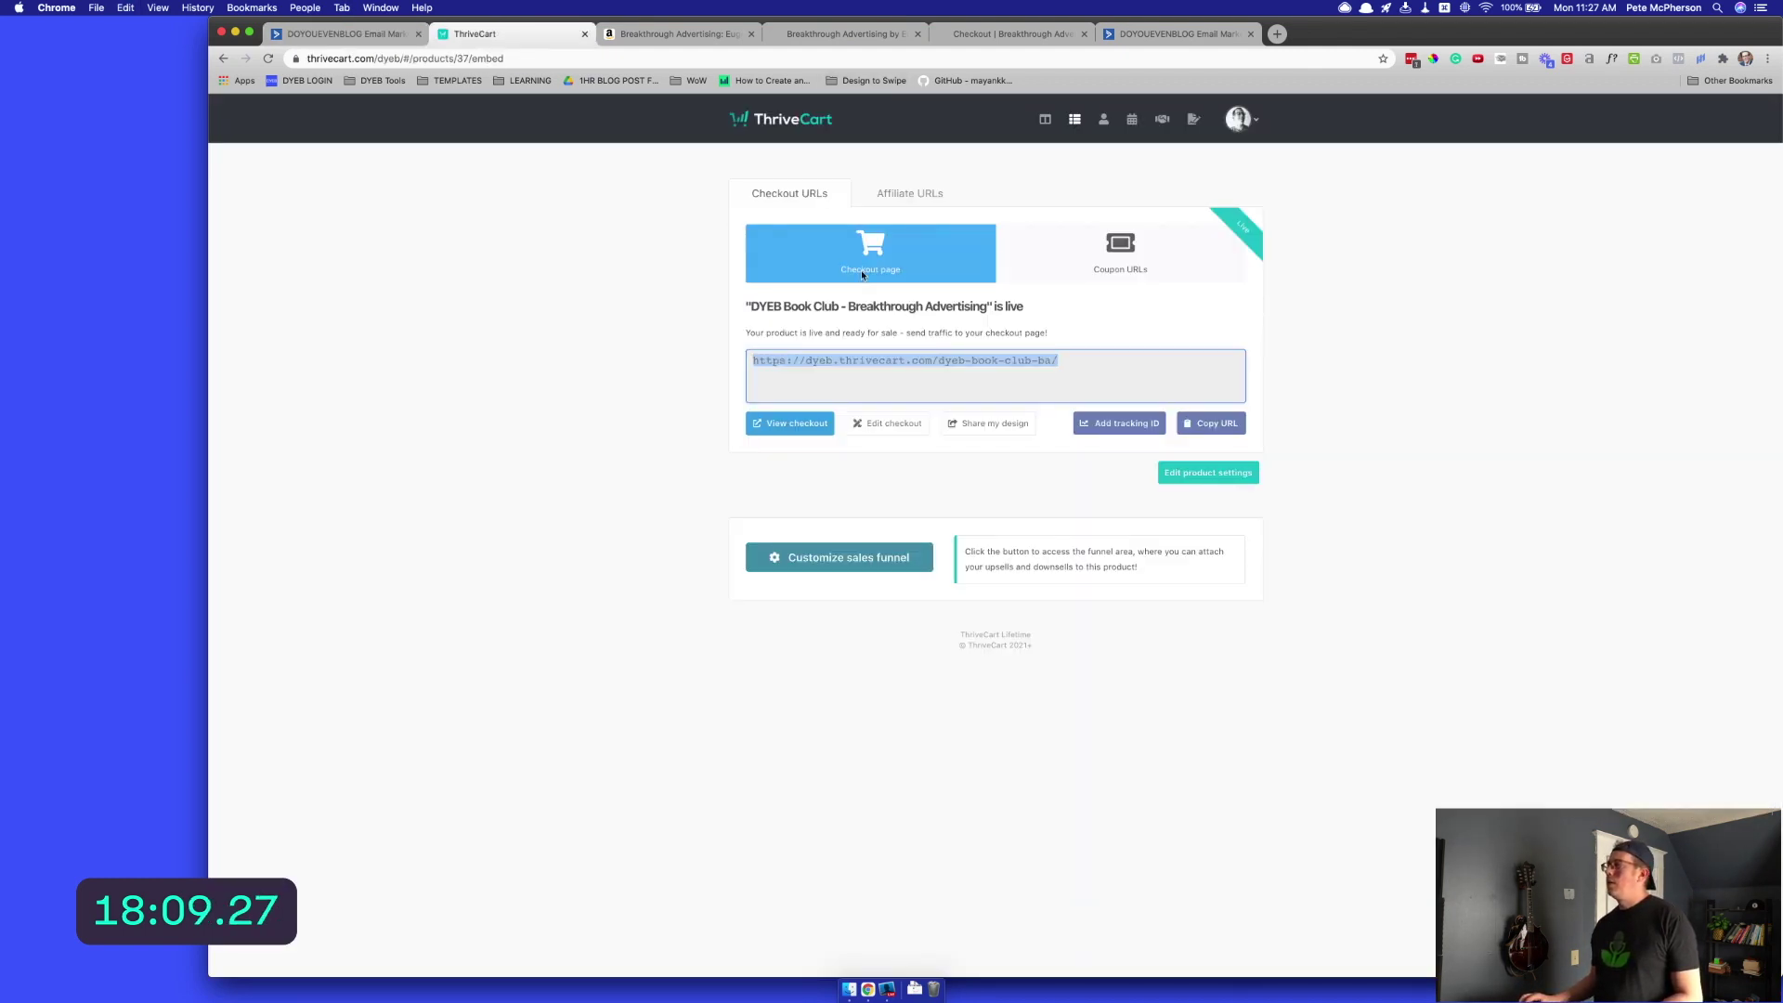
click(1217, 425)
key(super+1)
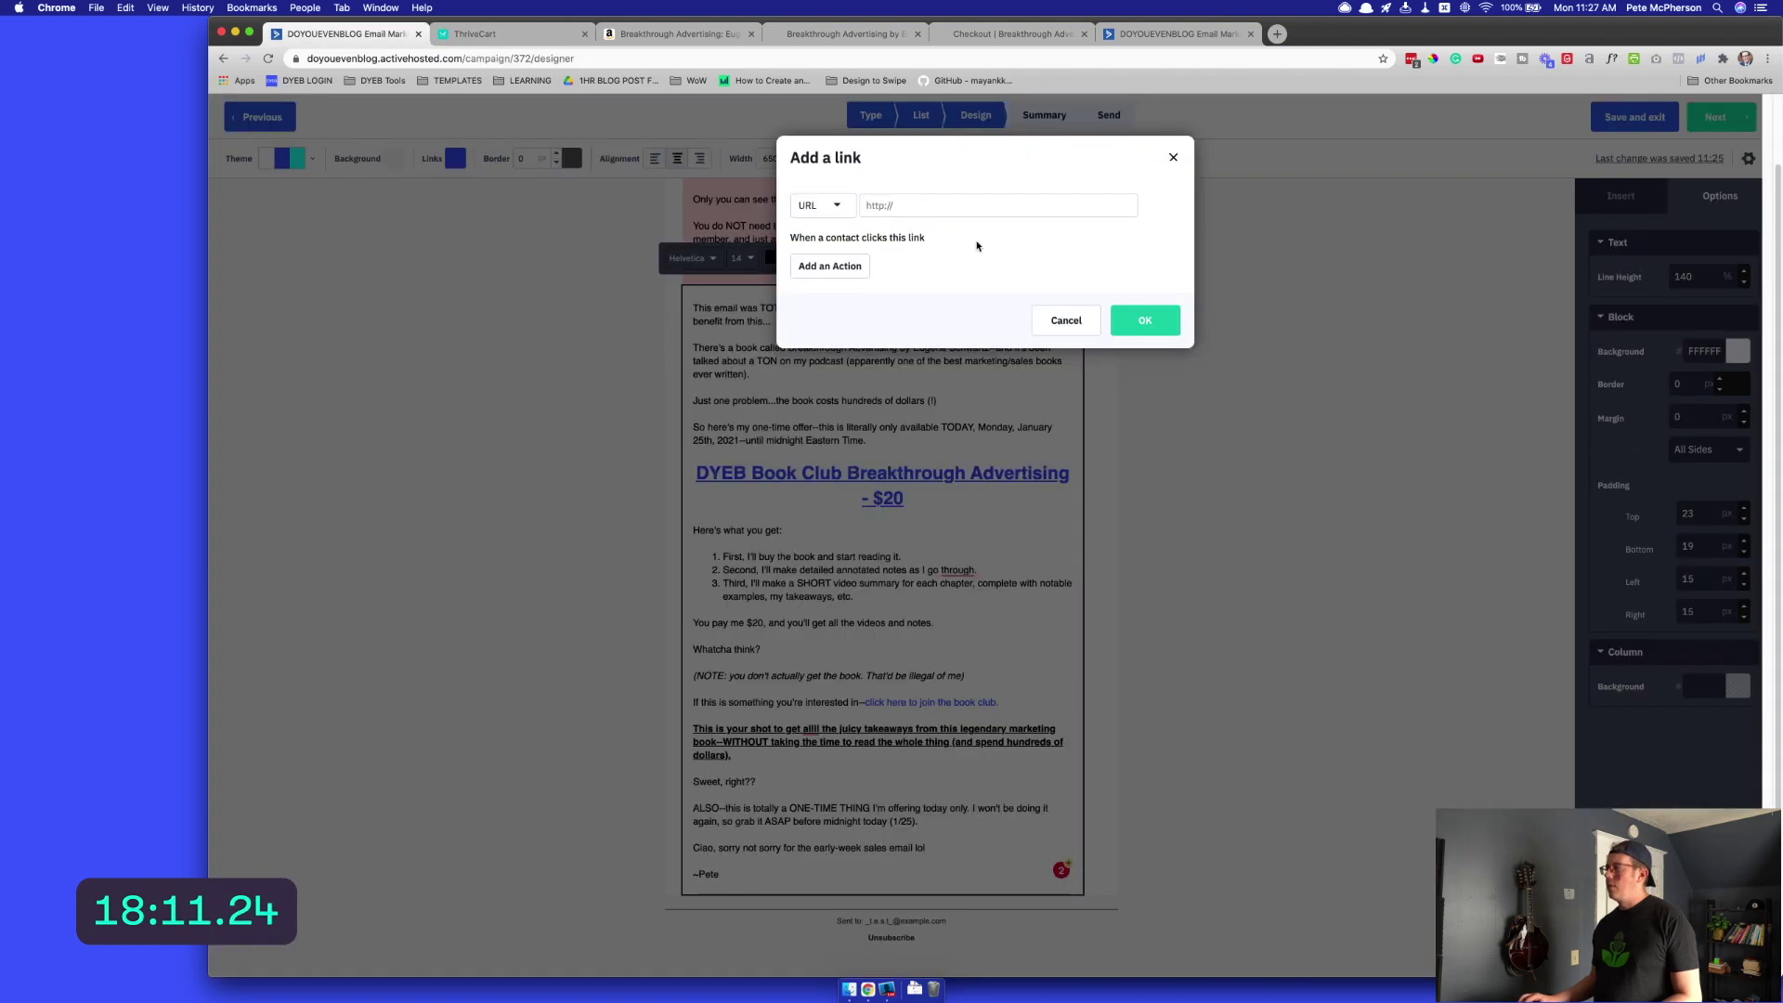
key(super+v)
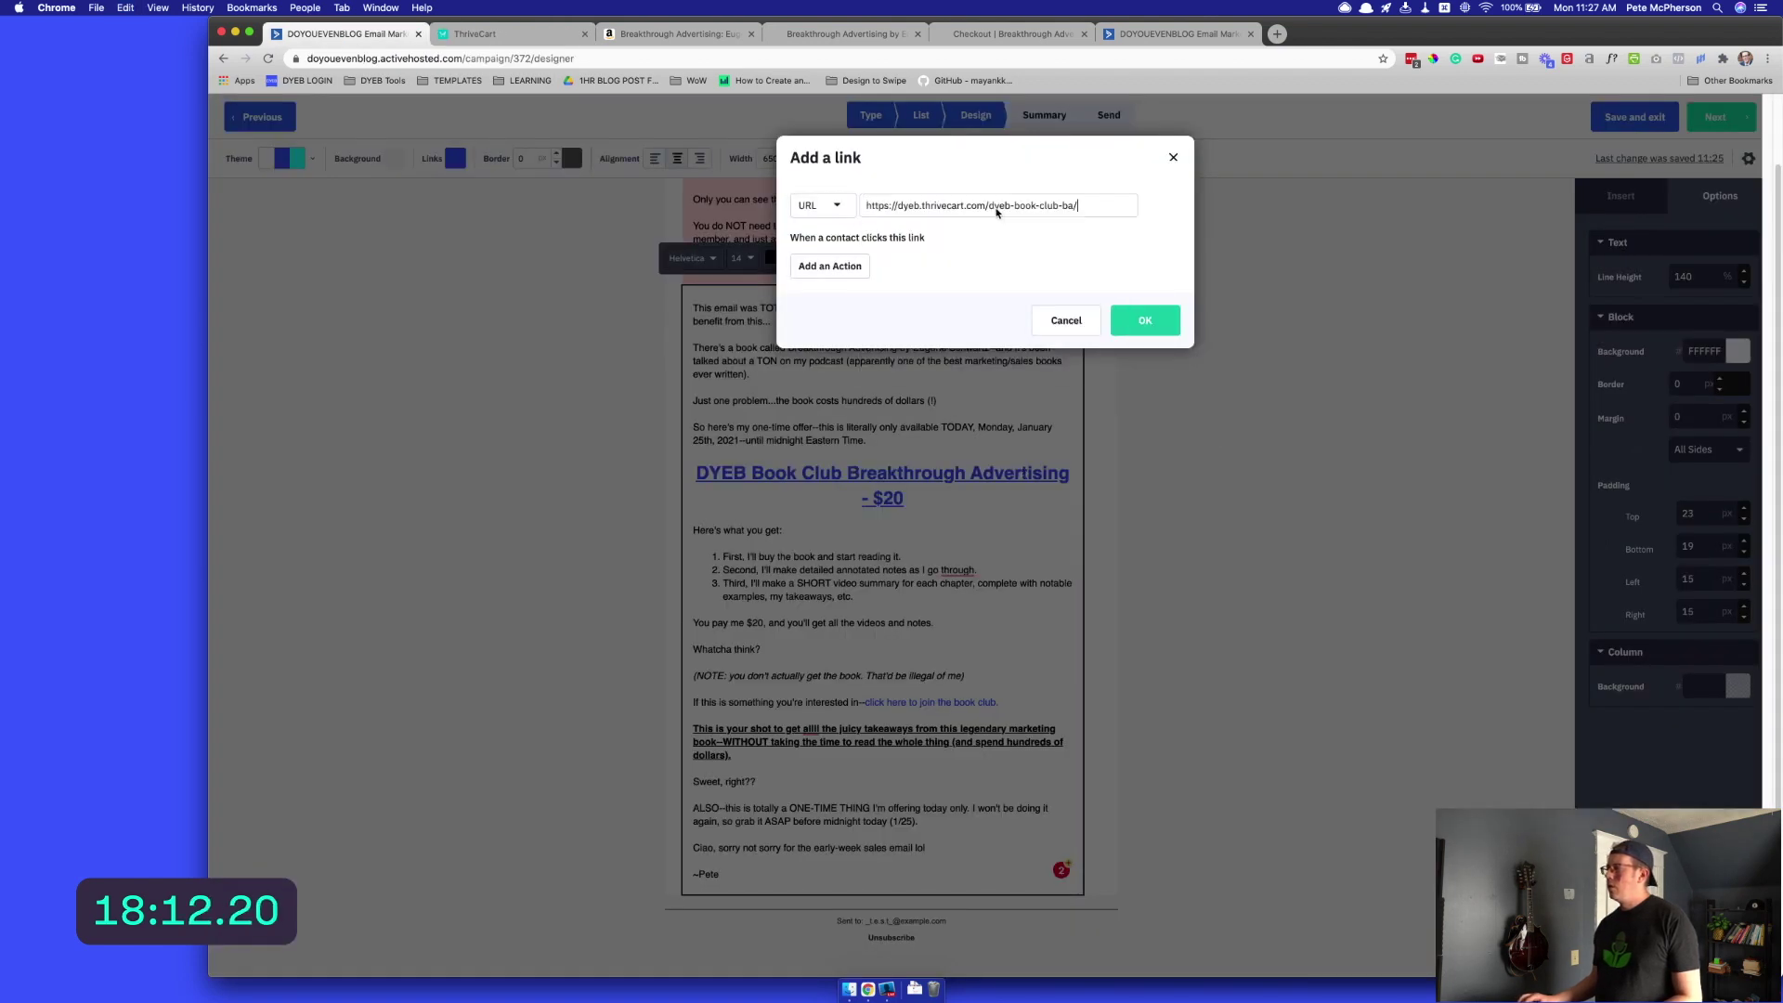
click(1145, 321)
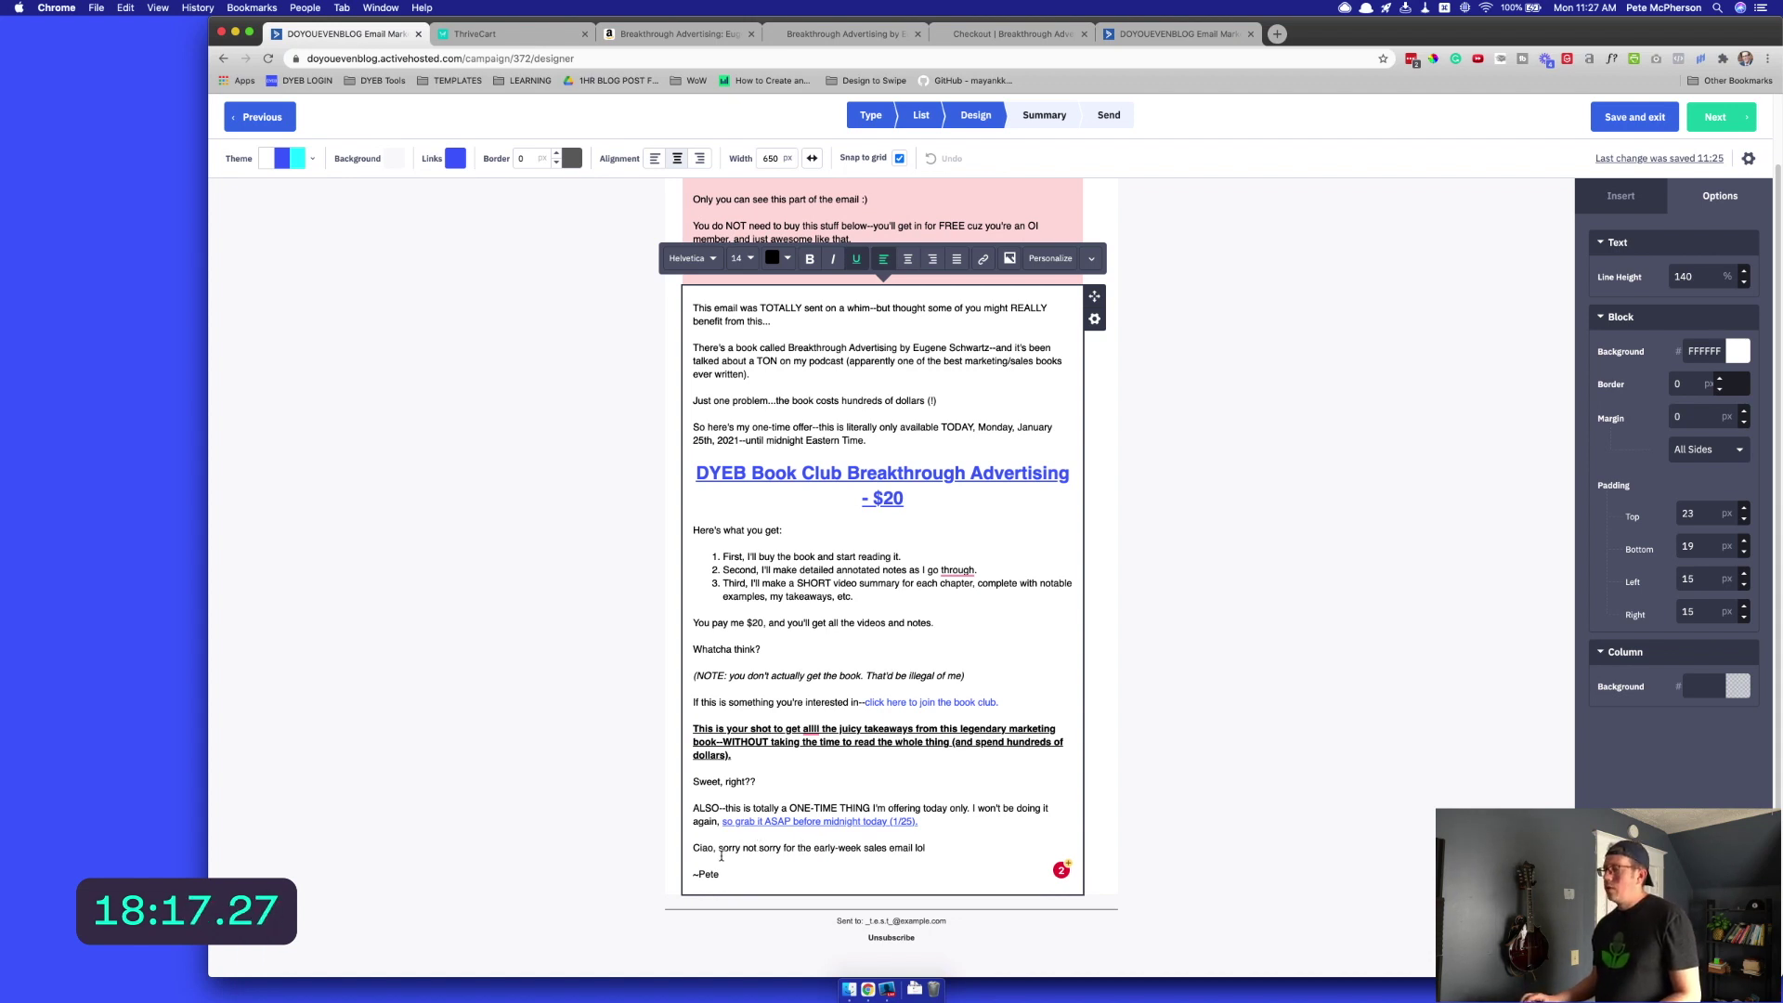
Shorten the closing line to "Ciao!" and start a new line of text beneath the signature
drag(747, 848, 925, 848)
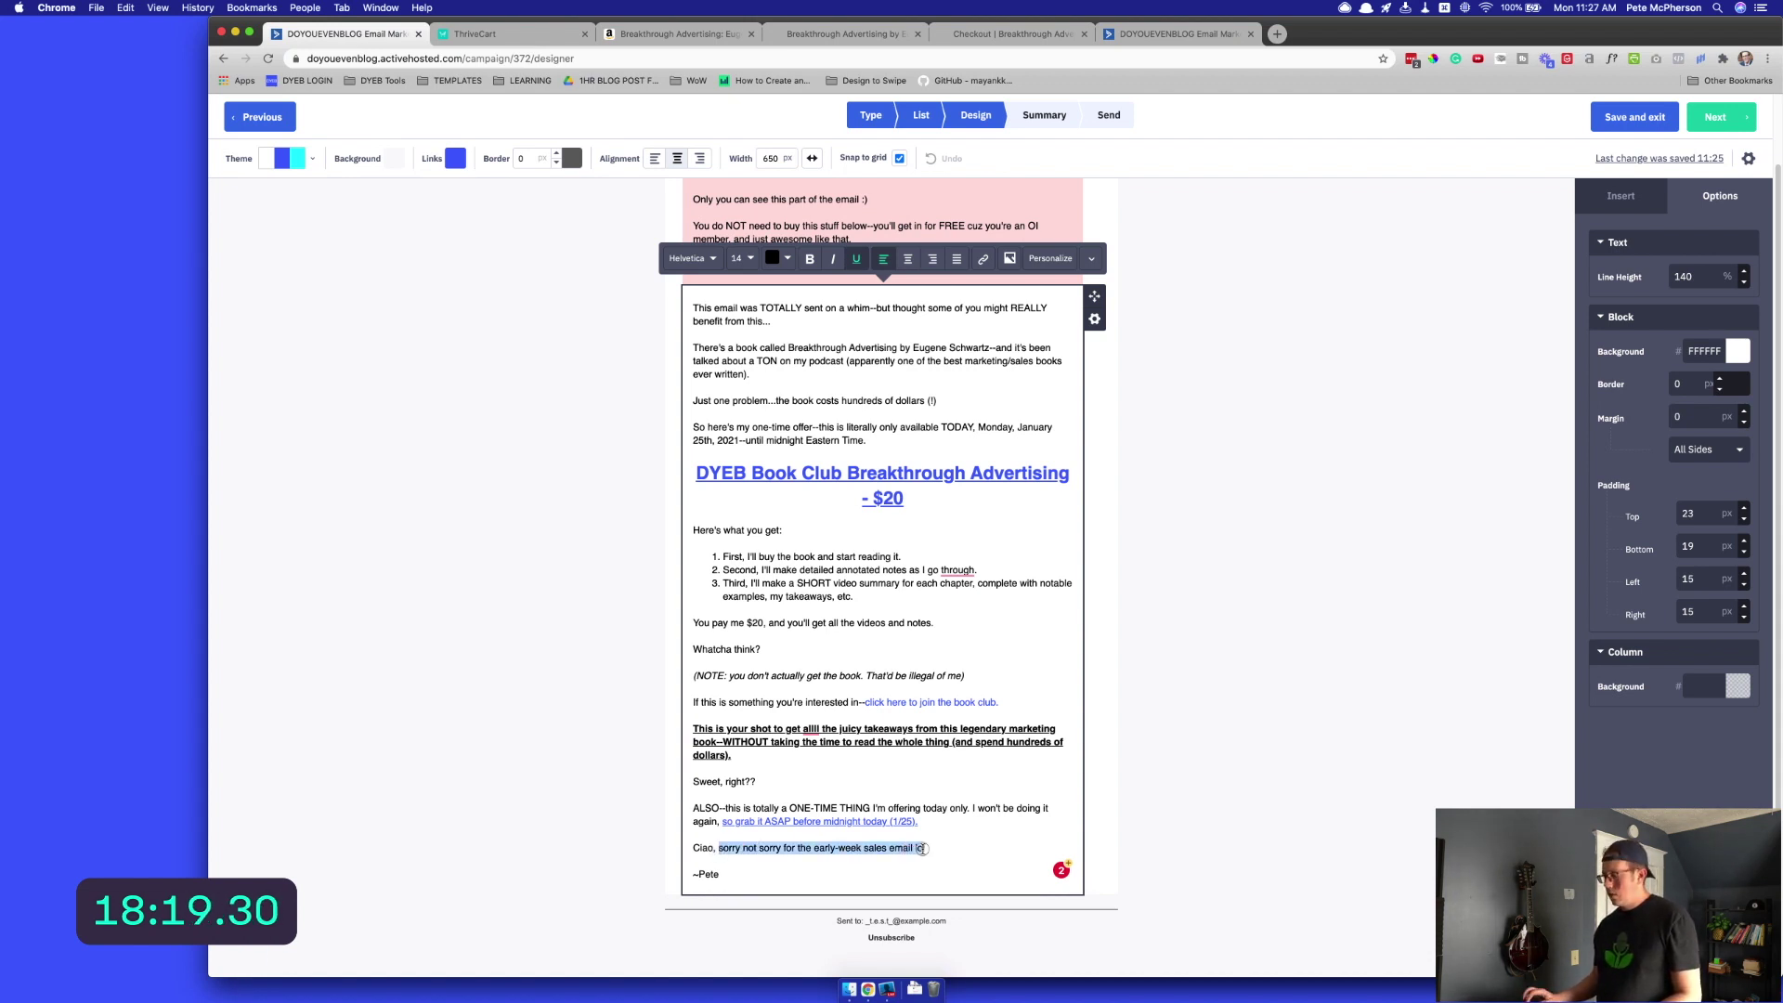
key(BackSpace)
key(BackSpace)
key(BackSpace)
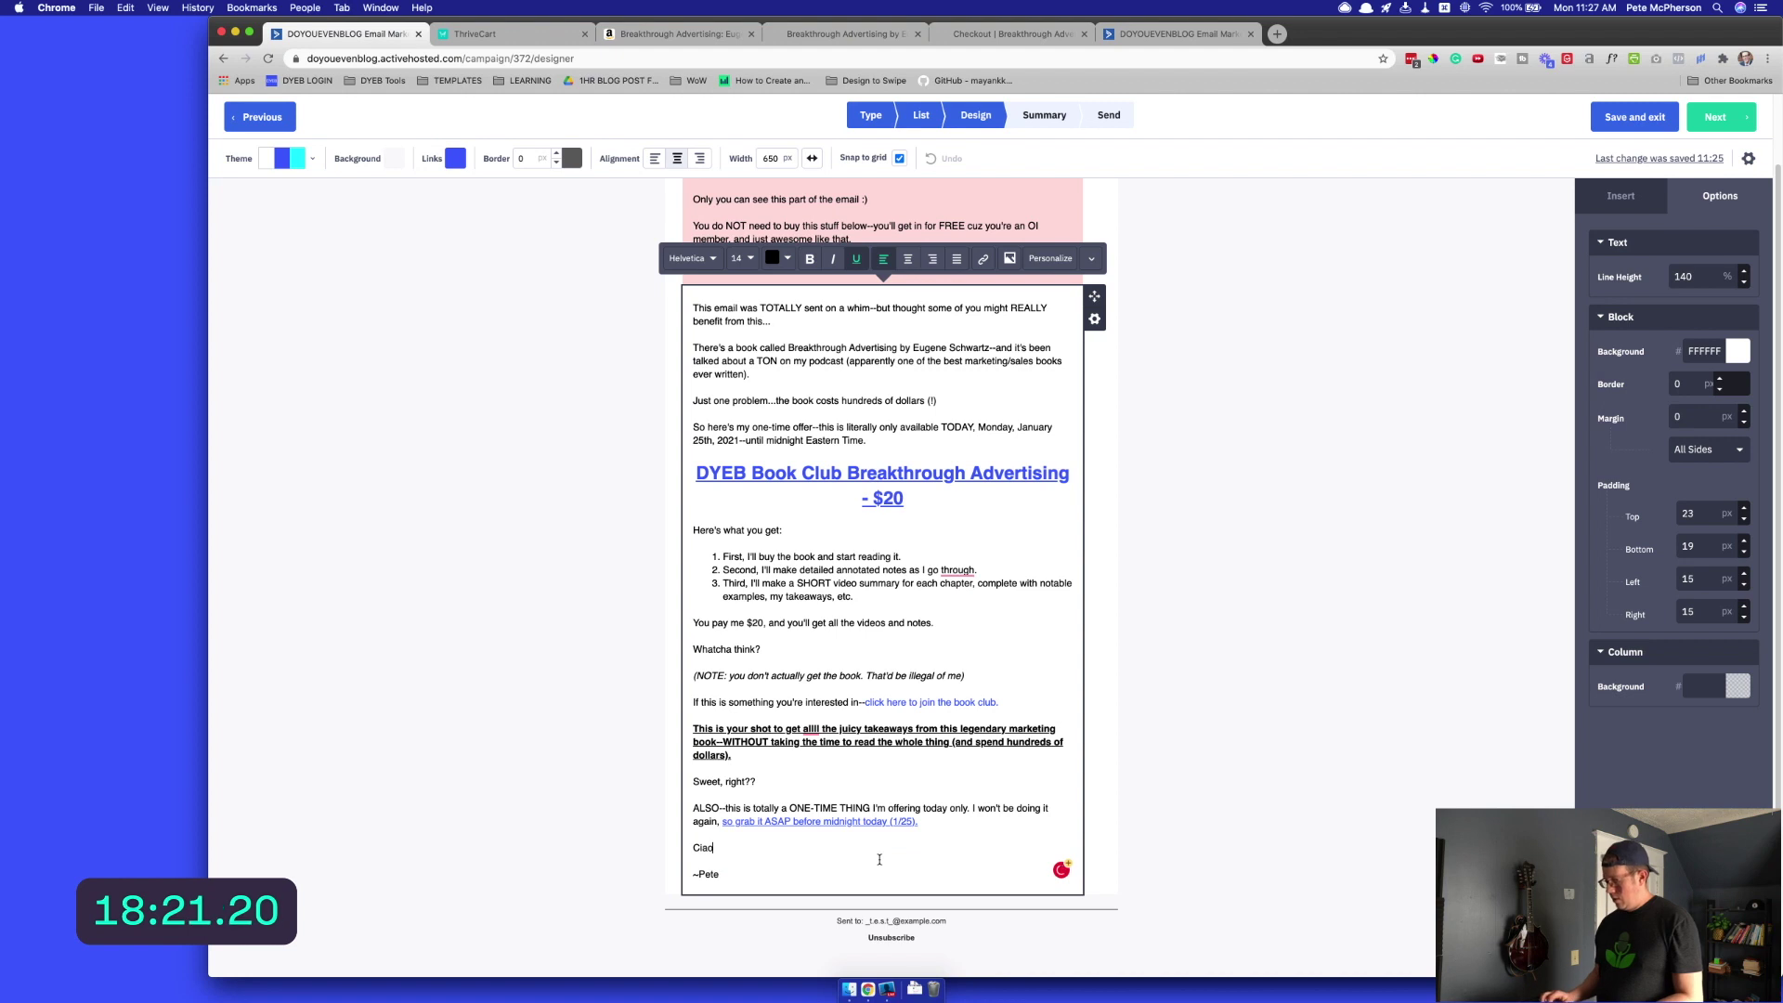
key(Return)
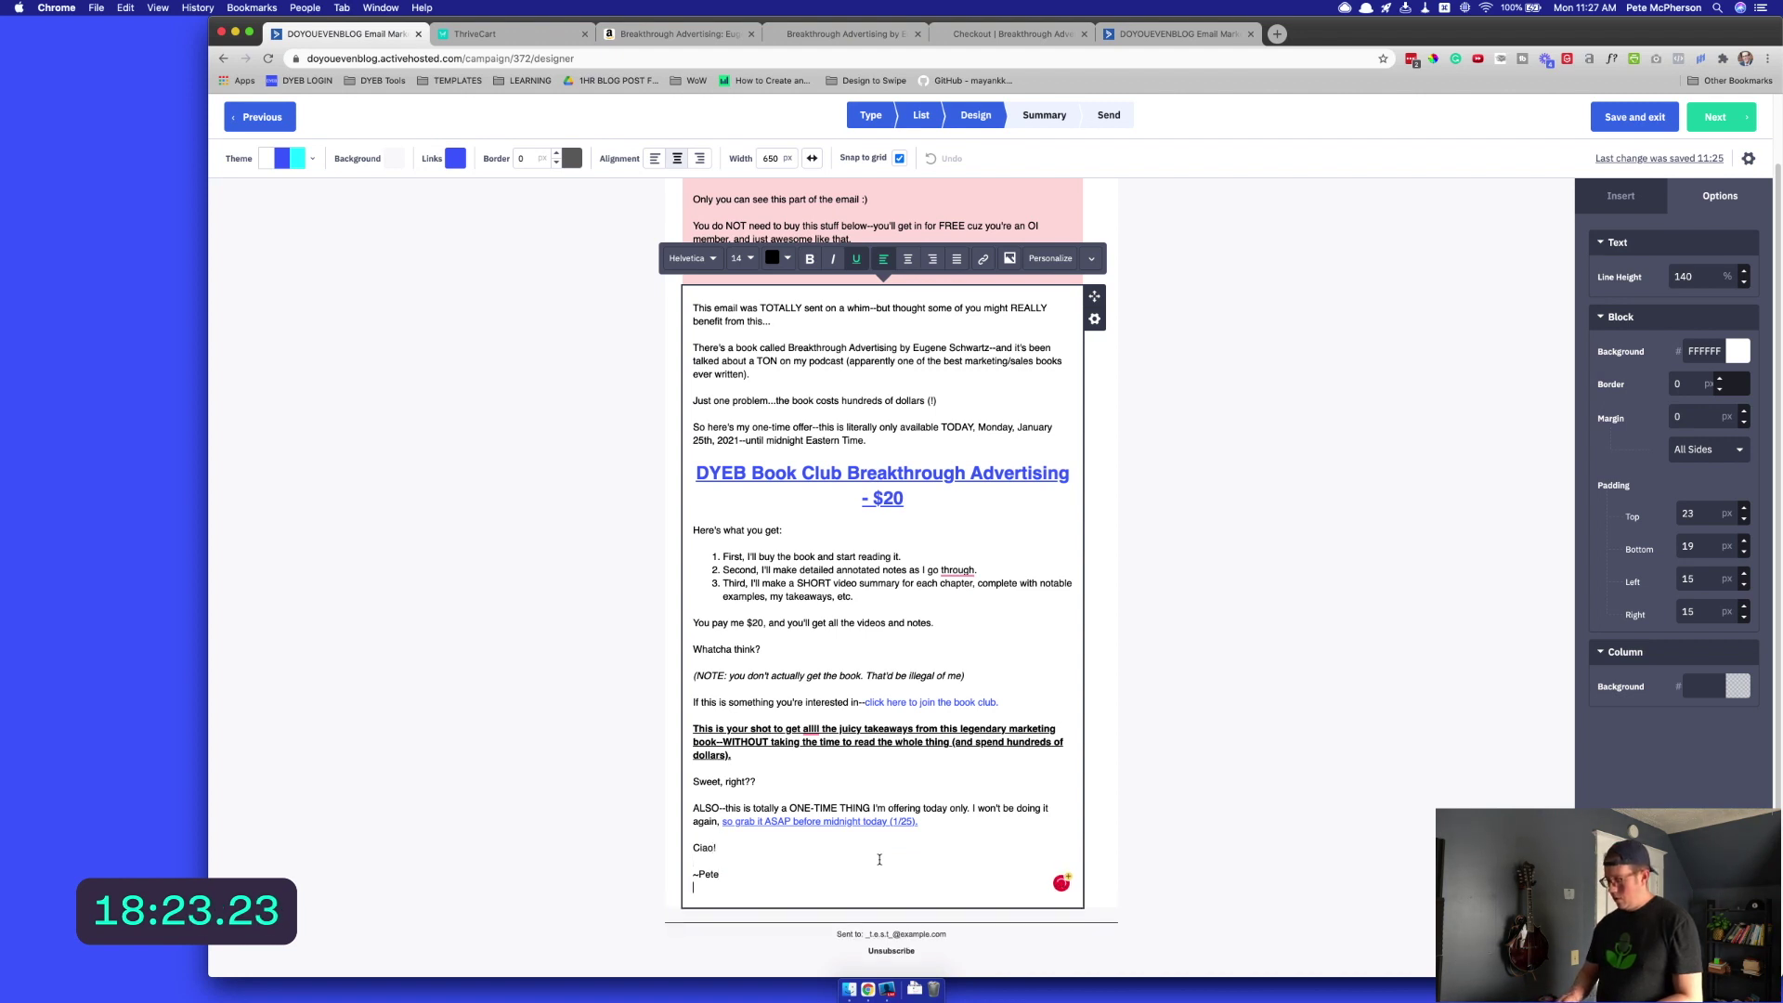
text(P)
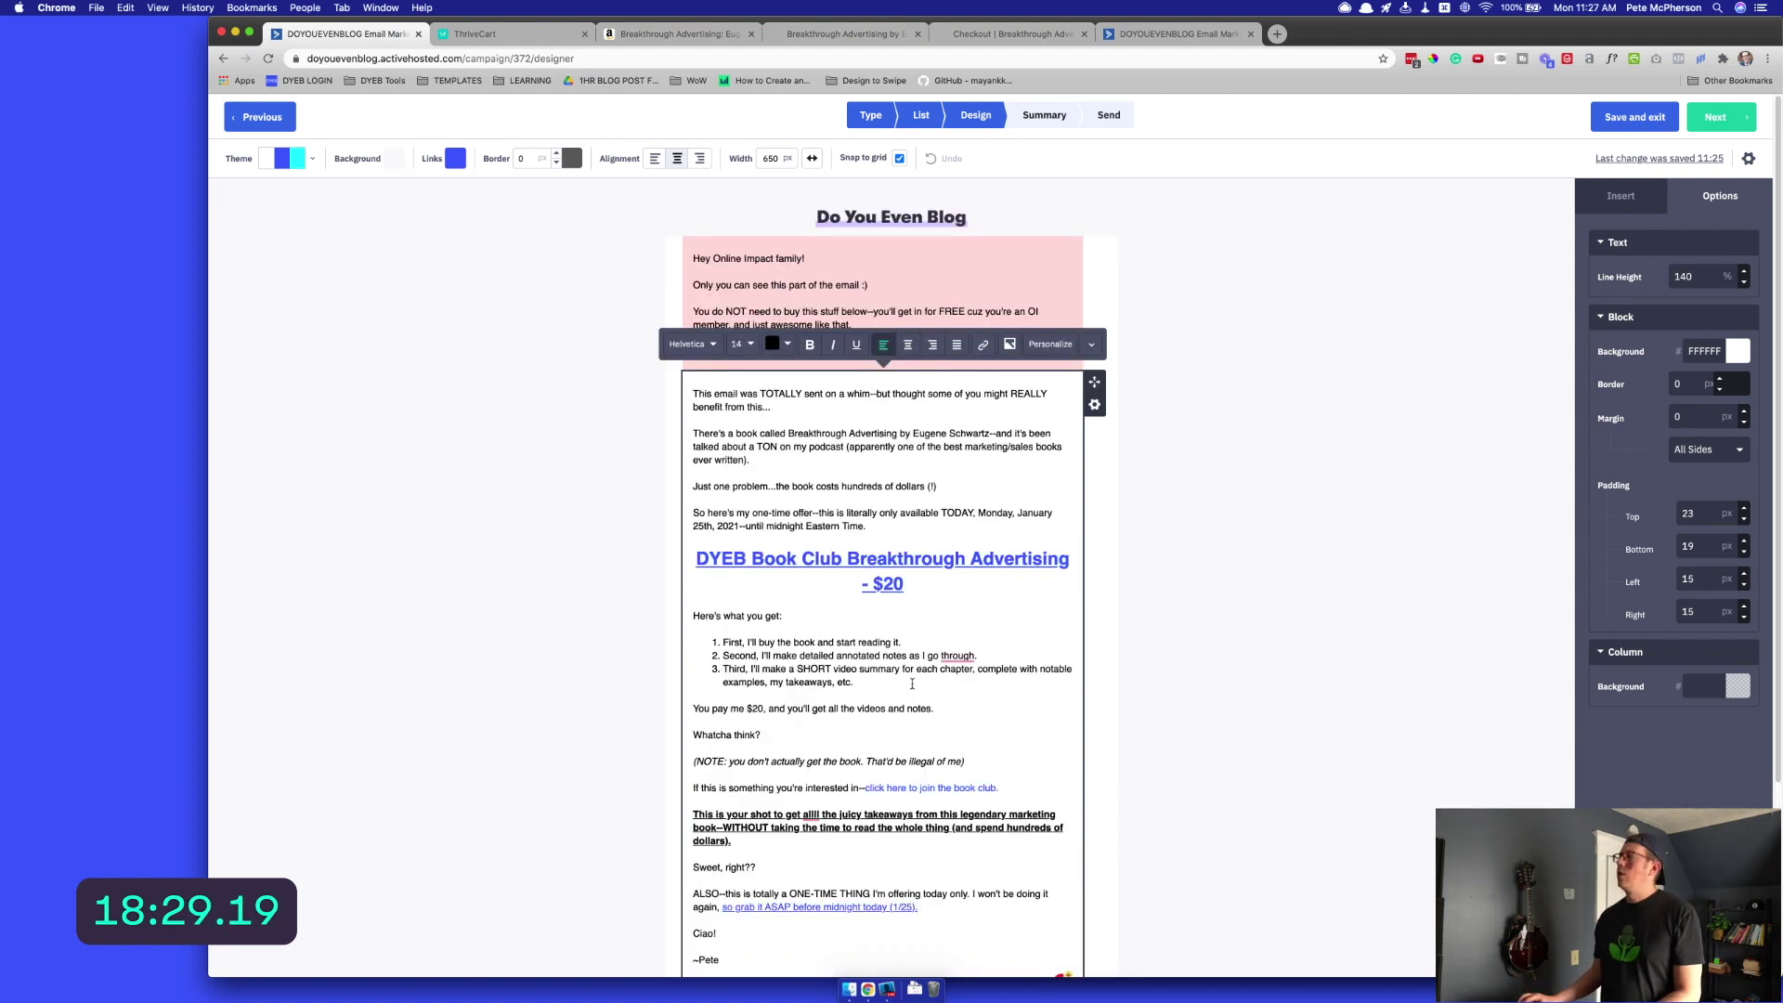
Bold and underline the book title in the second paragraph and the whole sentence "Just one problem...the book costs hundreds of dollars (!)"
drag(788, 434, 903, 437)
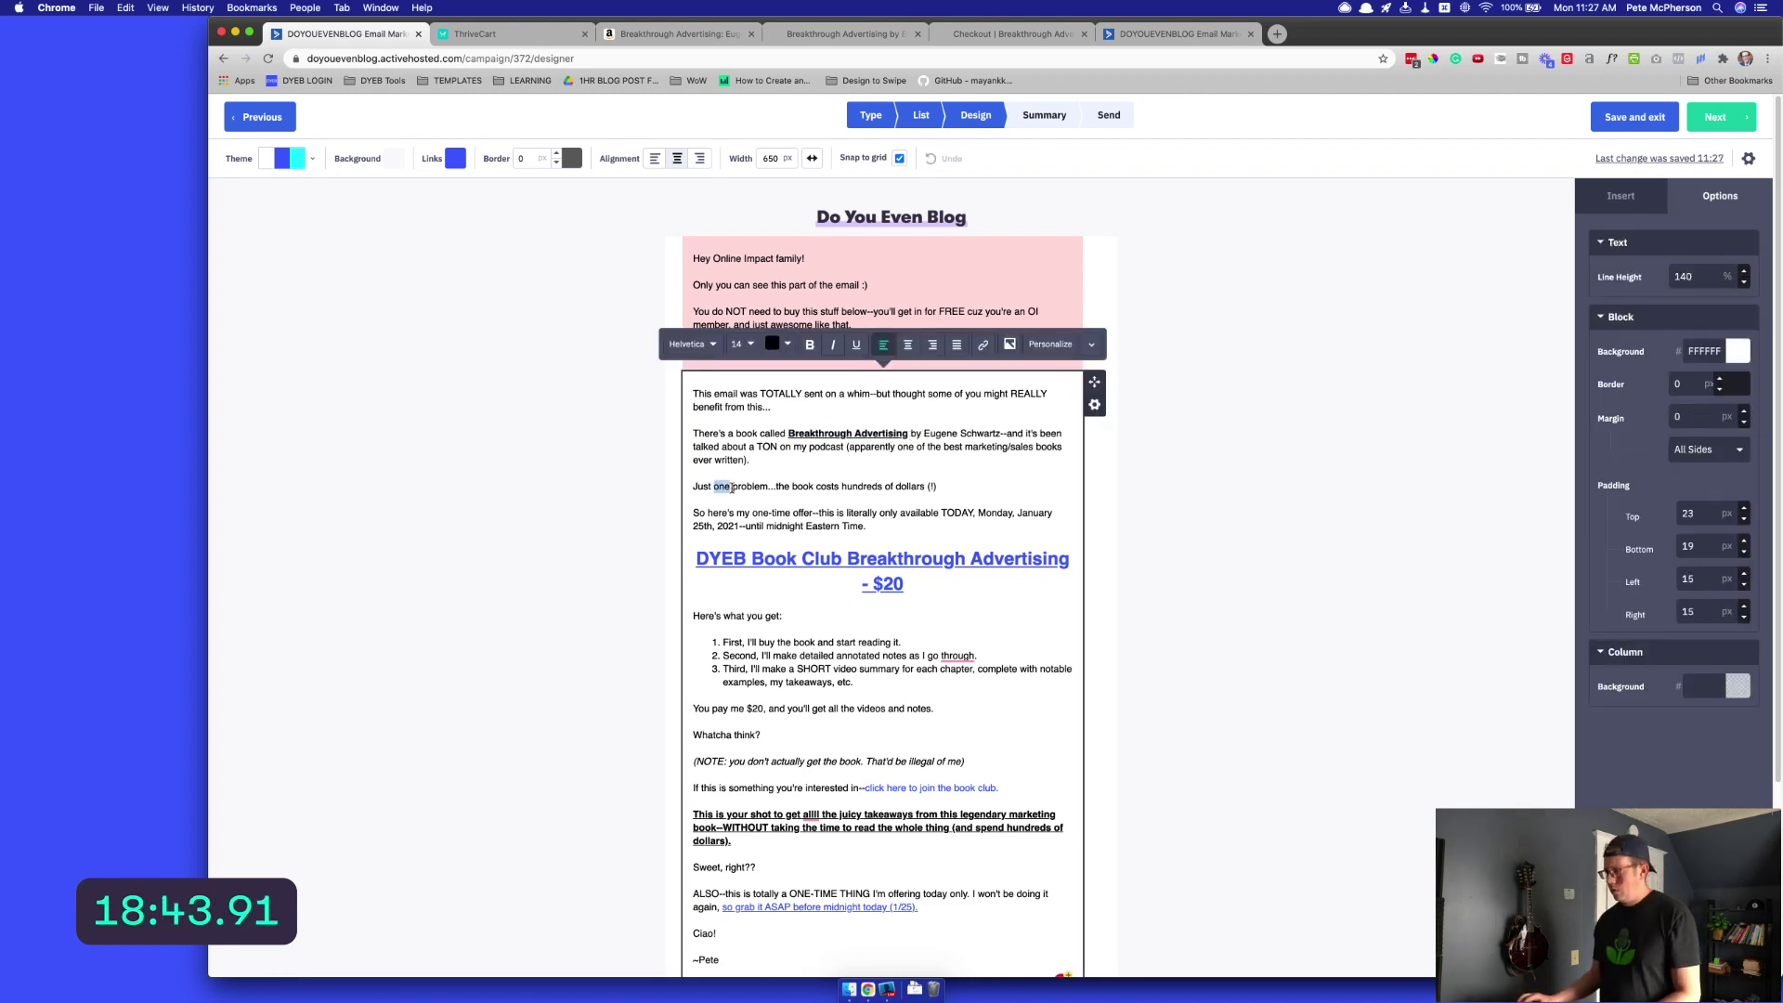
triple_click(758, 485)
key(super+b)
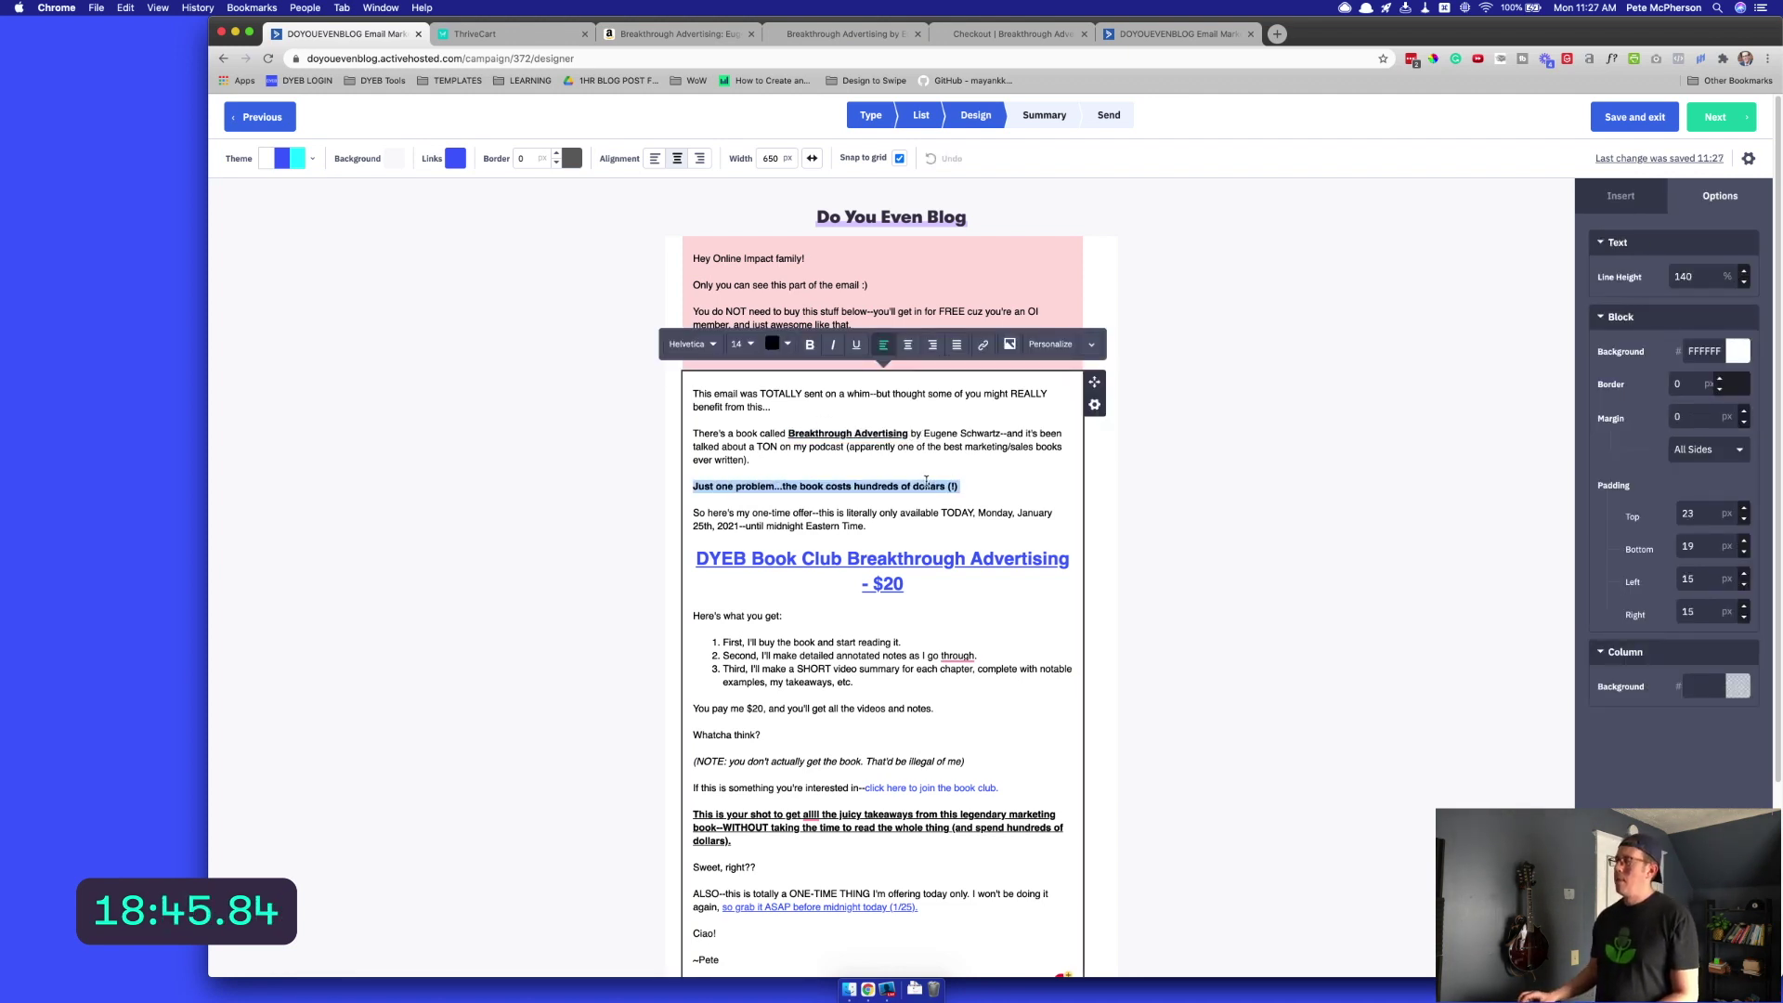
key(super+u)
click(853, 523)
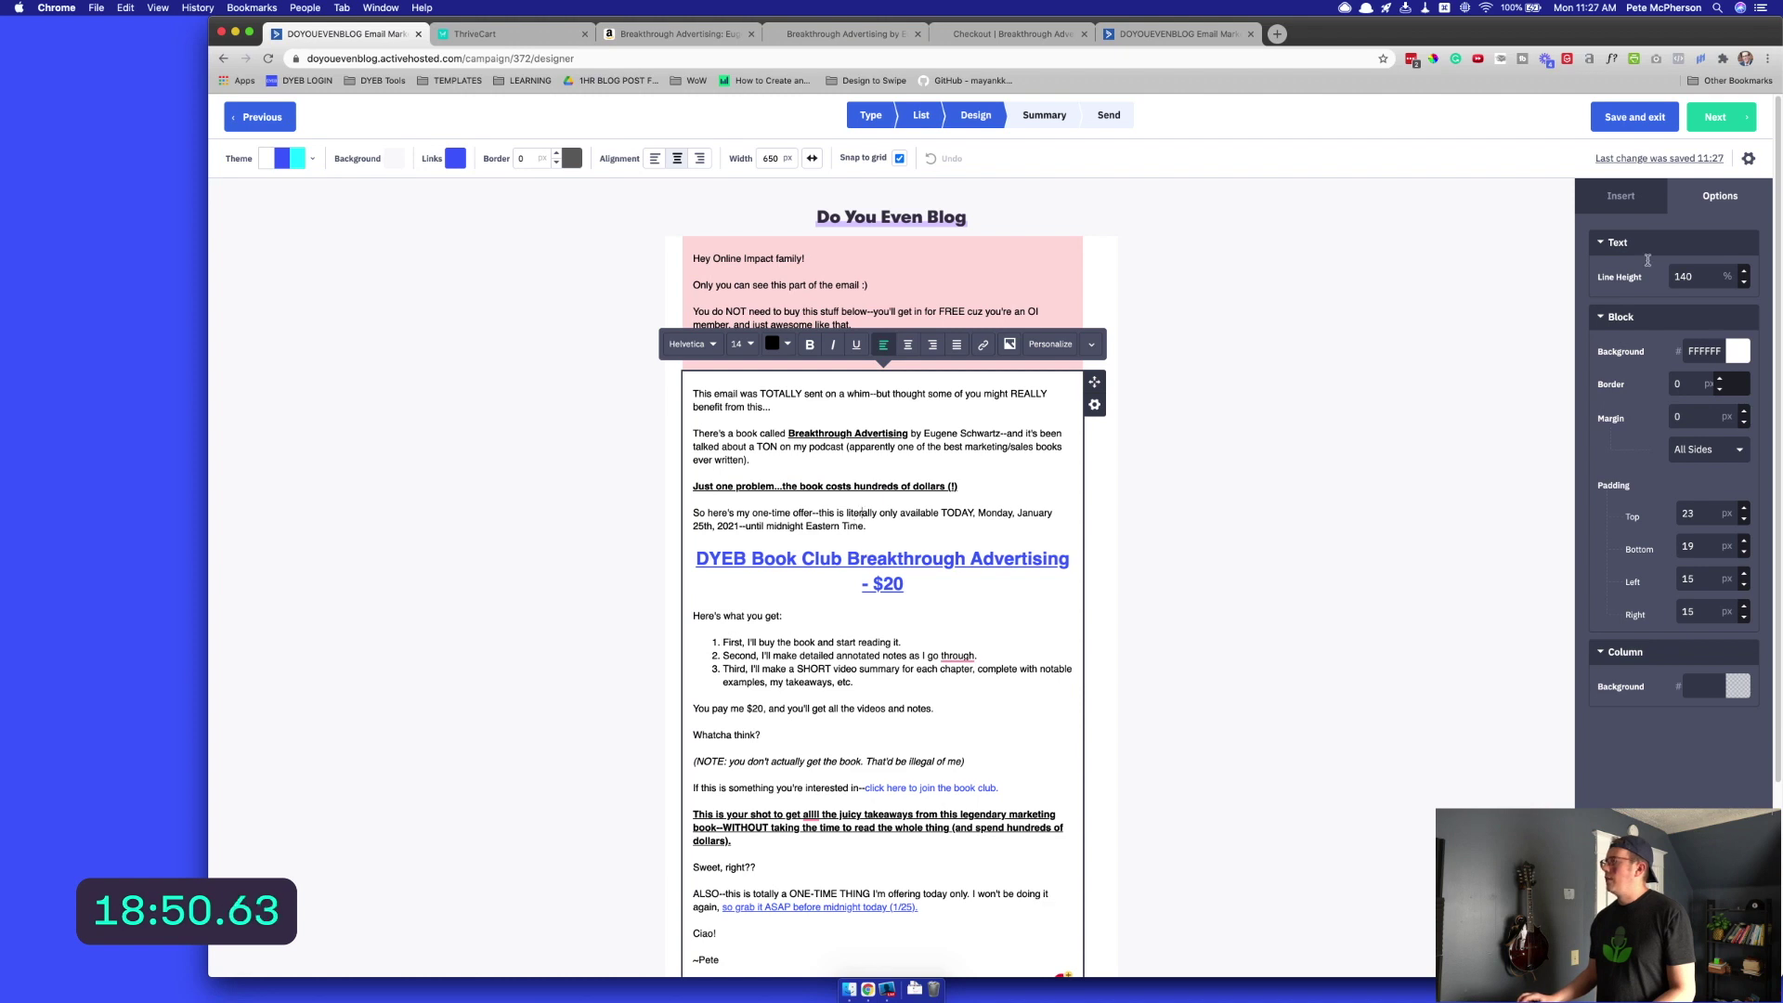
click(1204, 467)
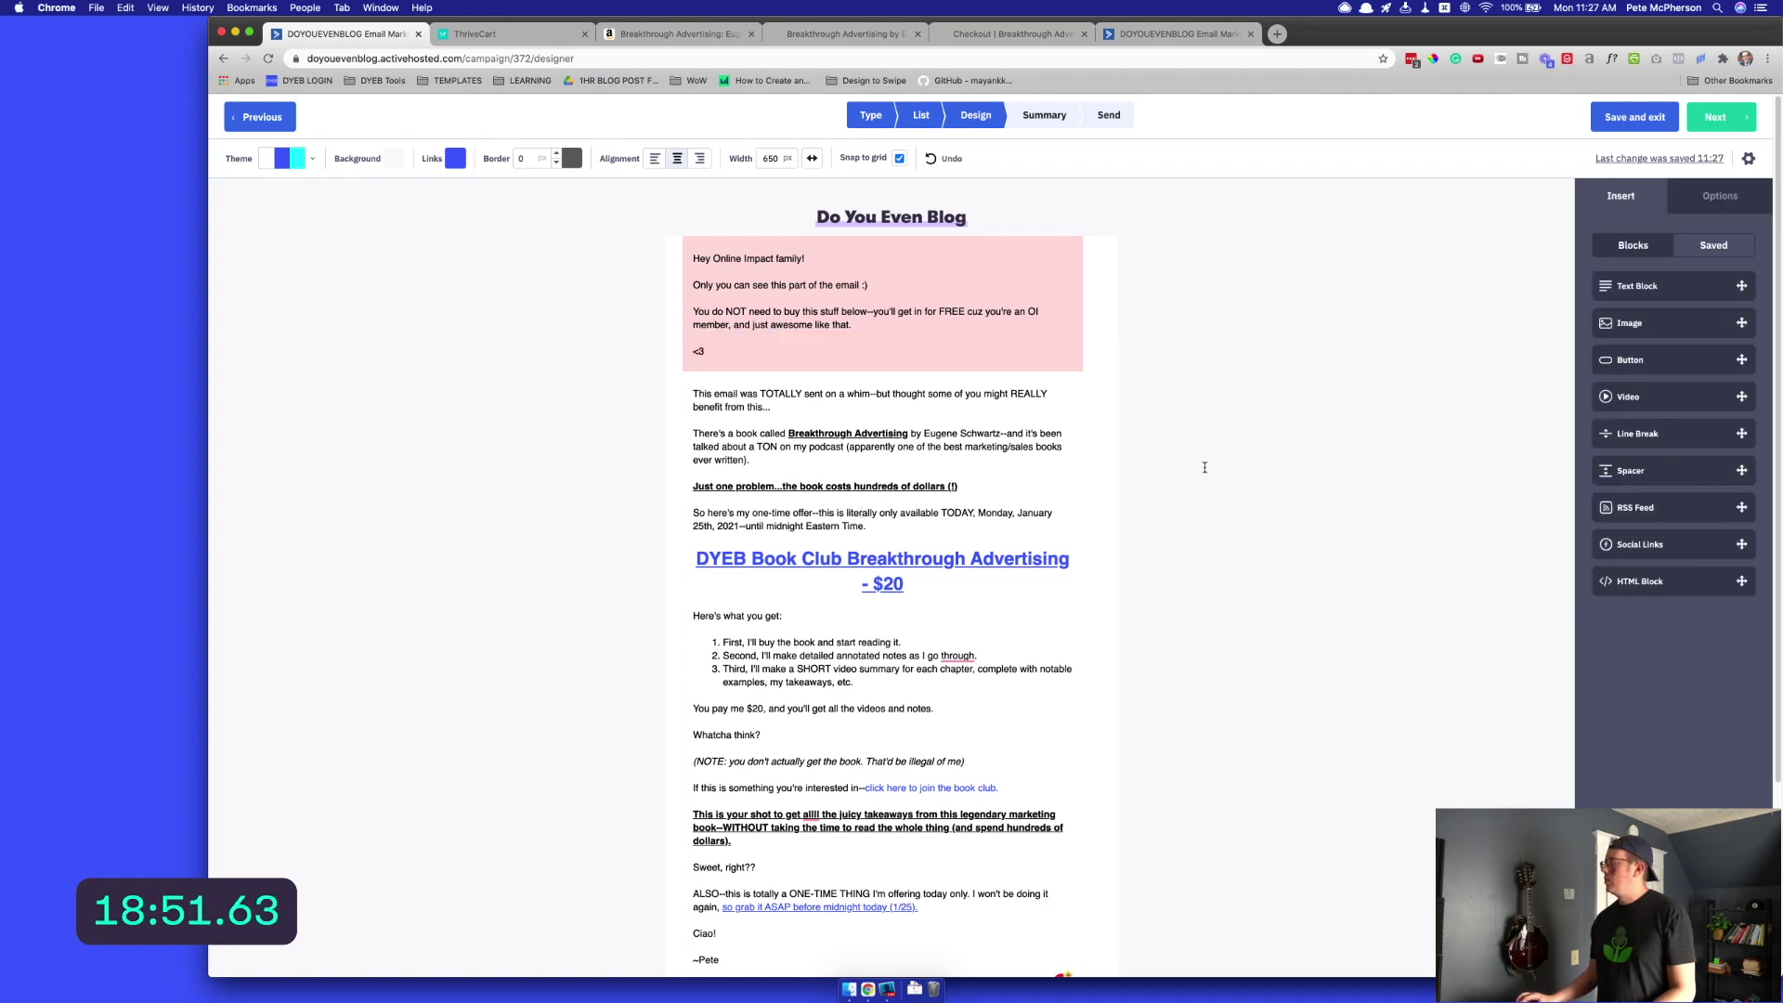
Preview the email in its desktop and mobile layouts, check it from start to end, and close the preview
click(1749, 160)
click(1125, 622)
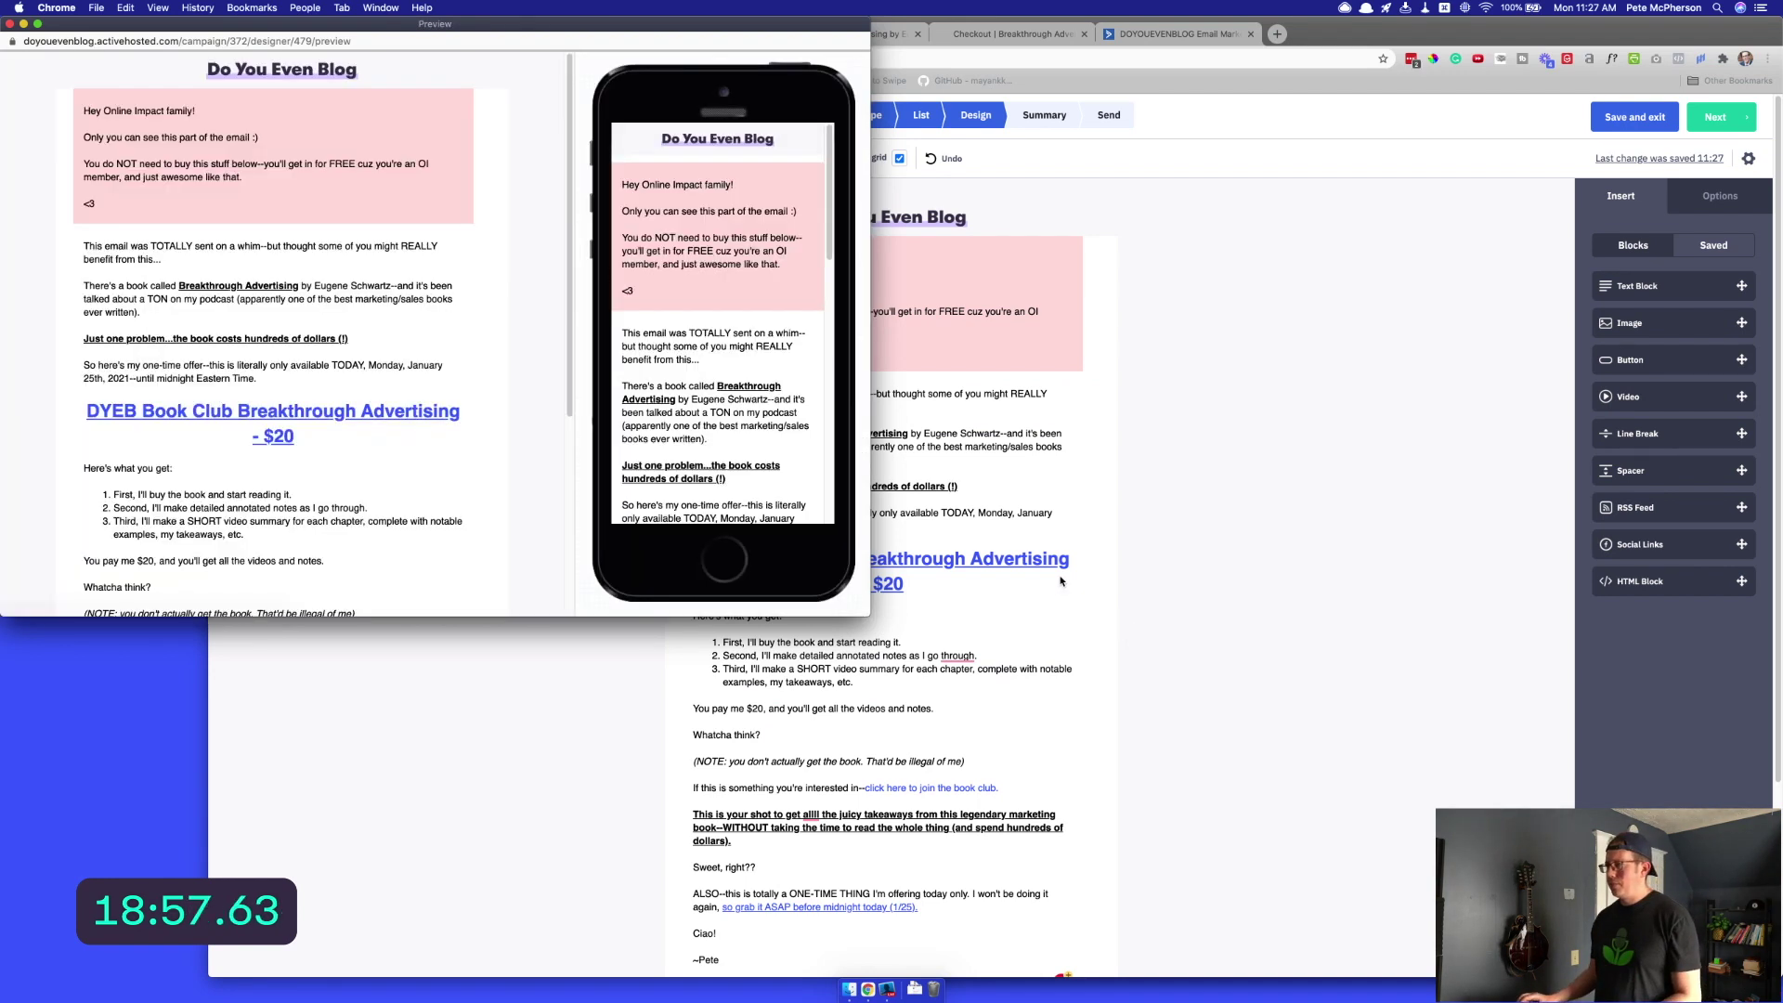
scroll(650, 348, down, 10)
scroll(667, 348, down, 3)
scroll(667, 348, up, 15)
key(super+w)
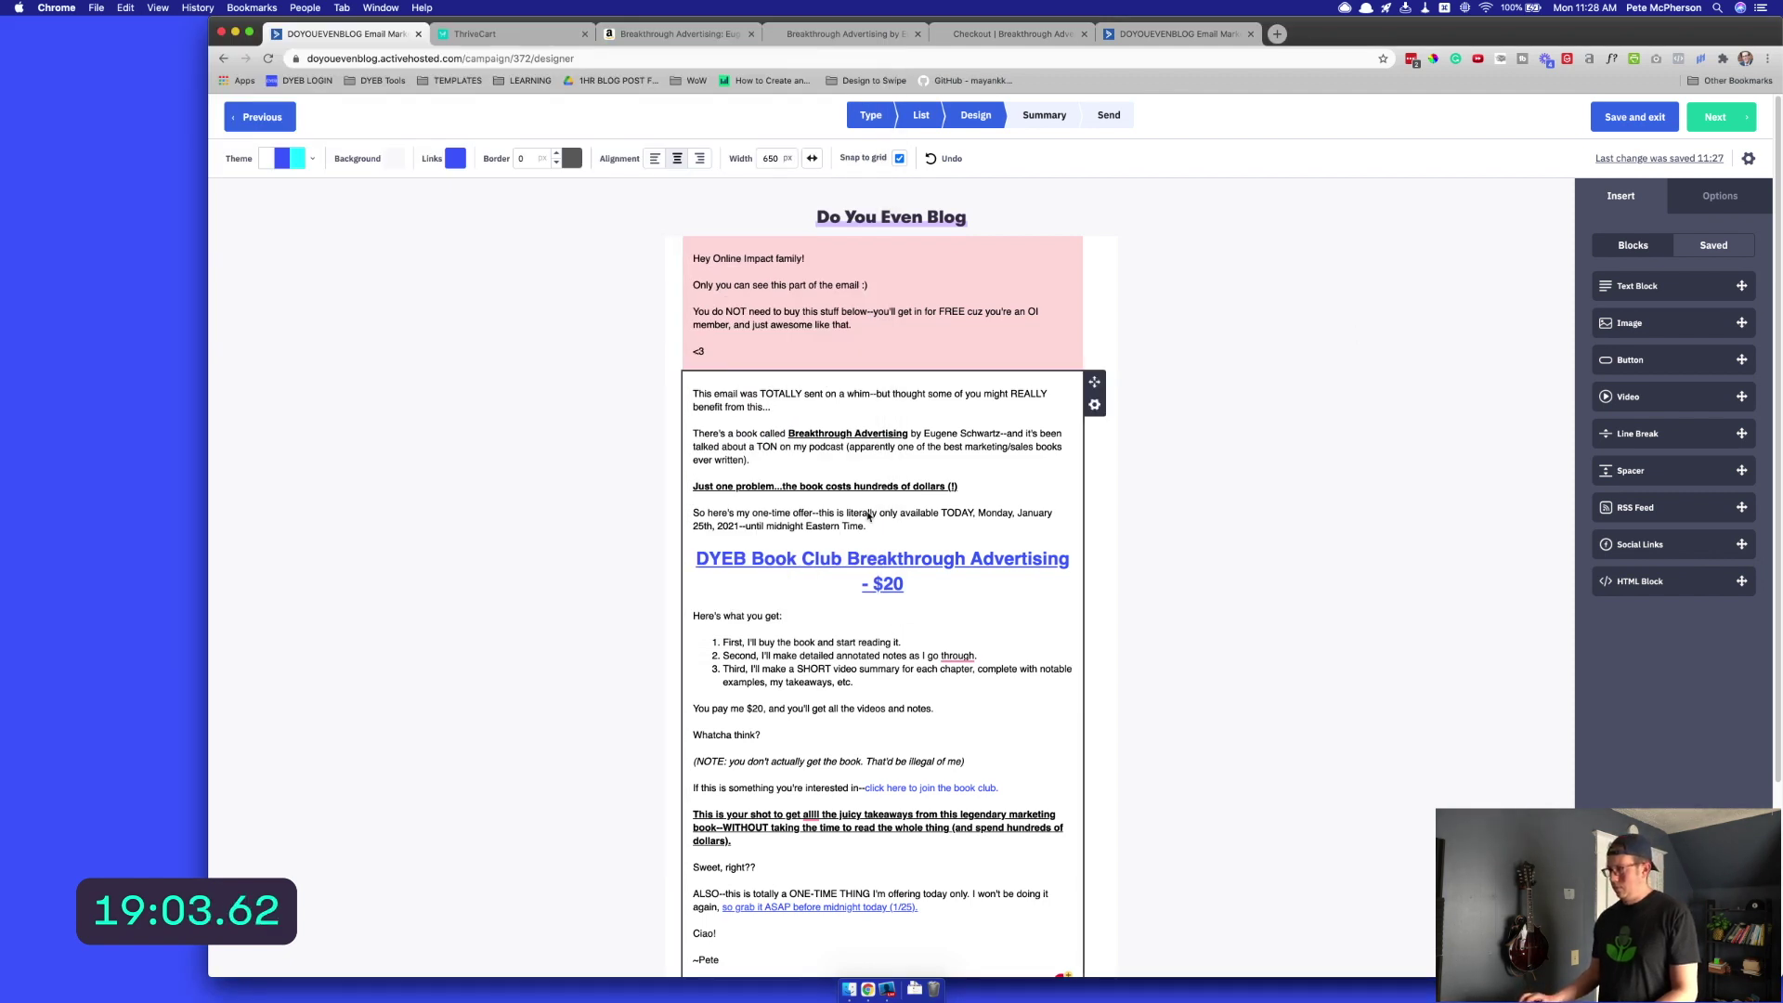
Append "and today only." to the book club heading after "$20" and make the added words bold
click(874, 586)
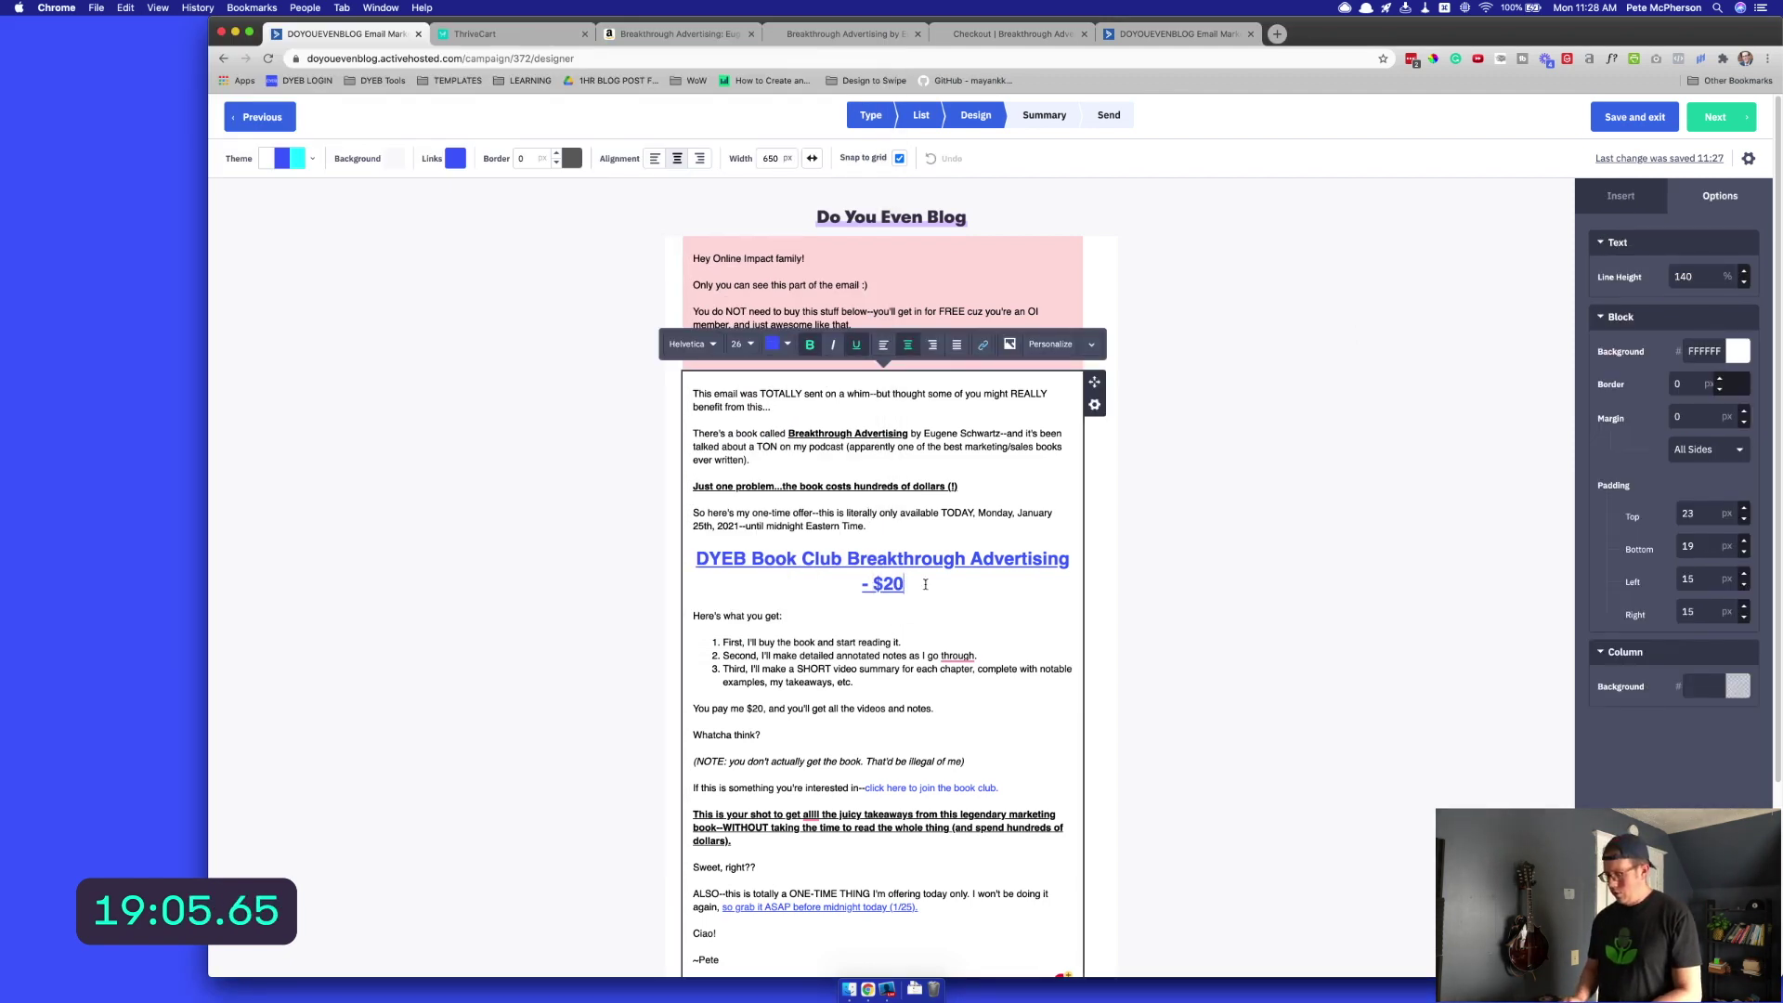
text(and )
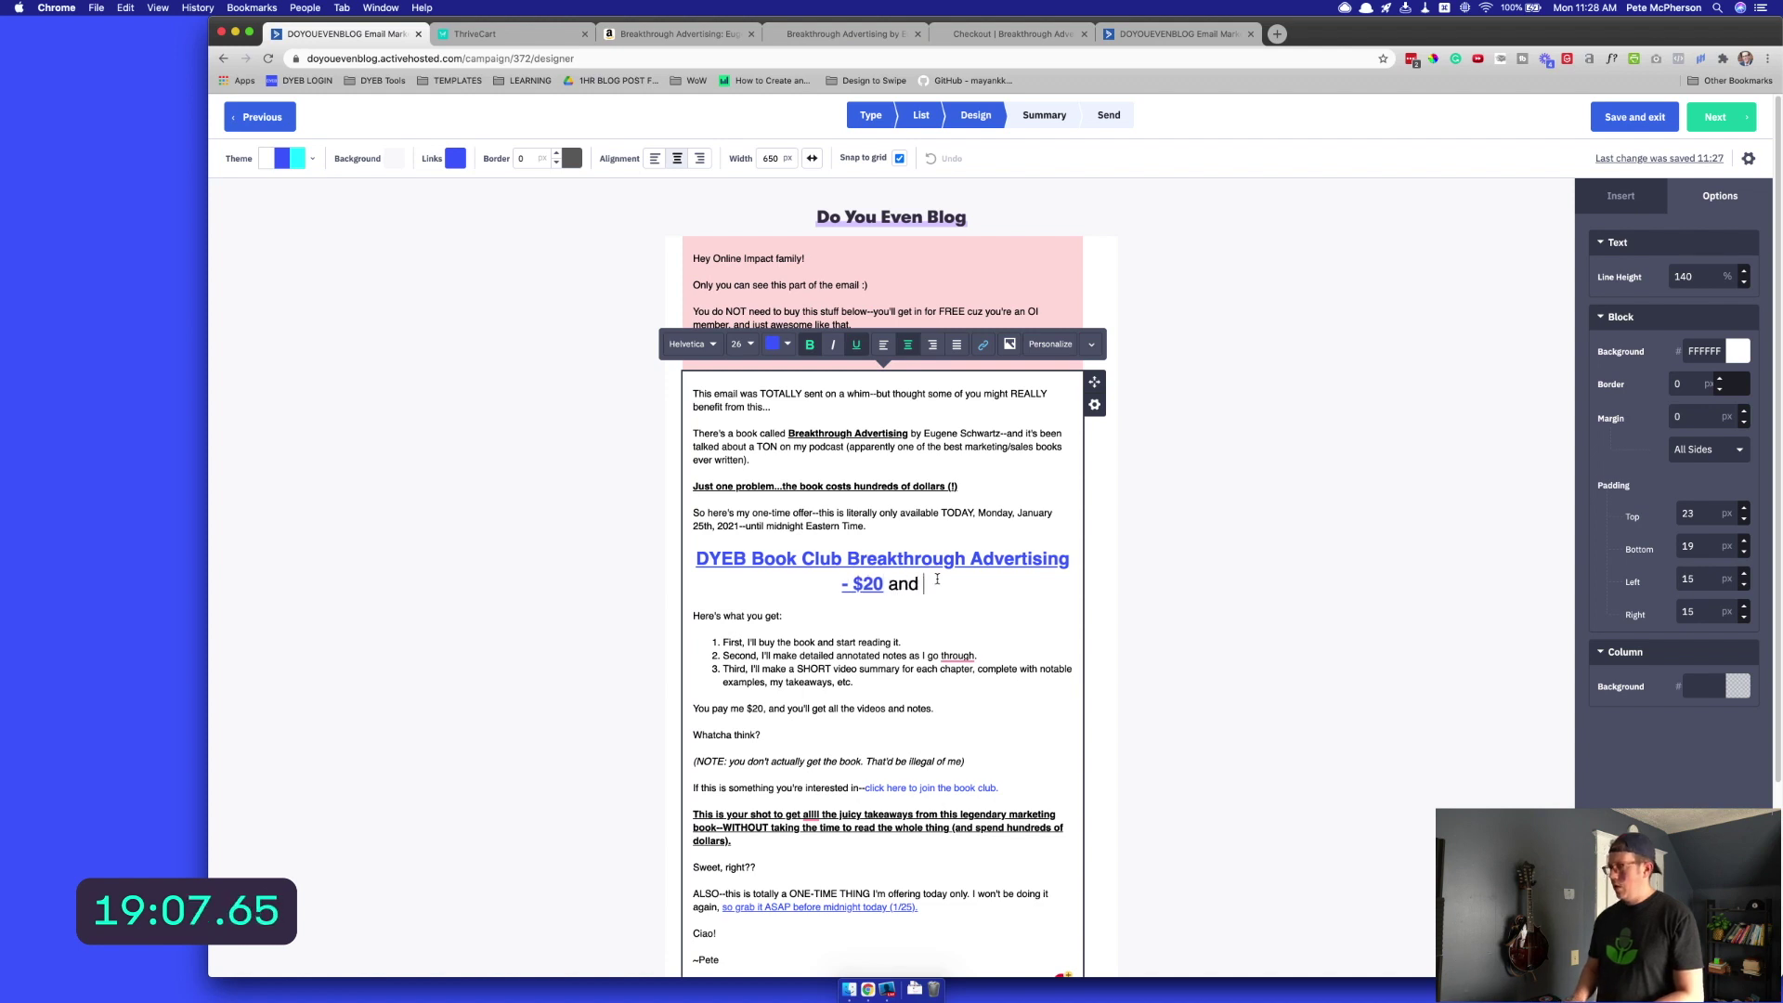
text(today only.)
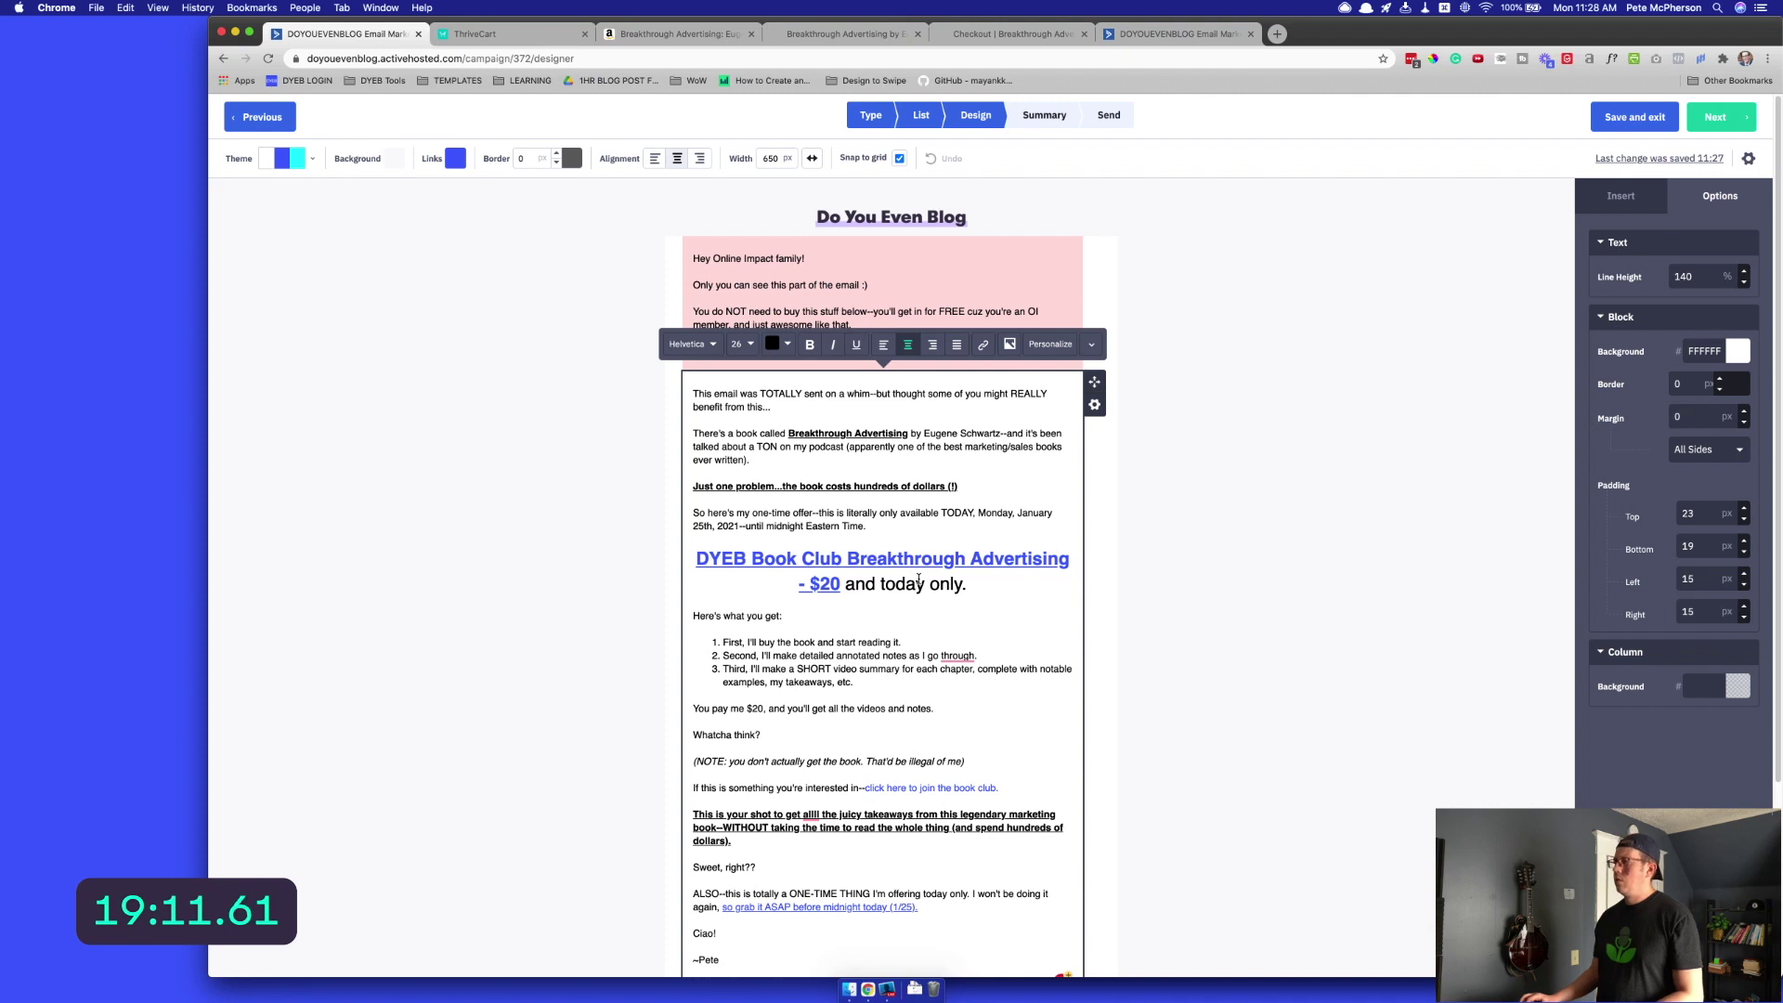
triple_click(913, 578)
key(ctrl+b)
key(super+b)
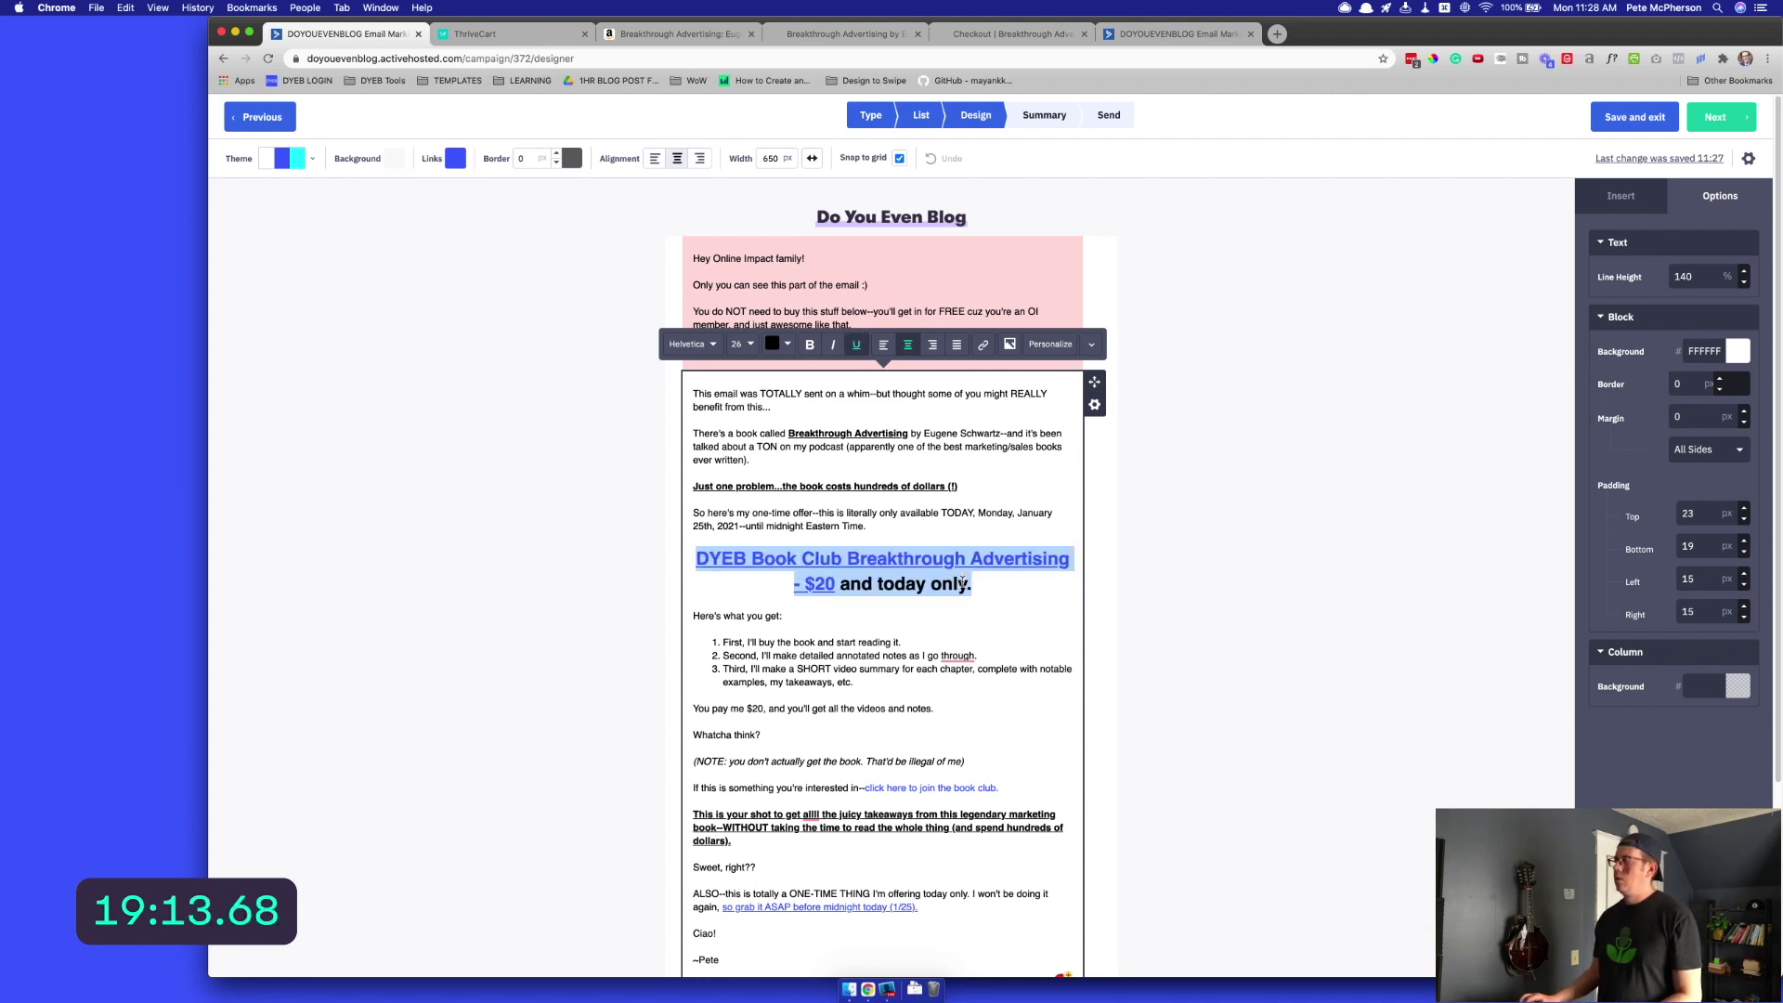
key(super+k)
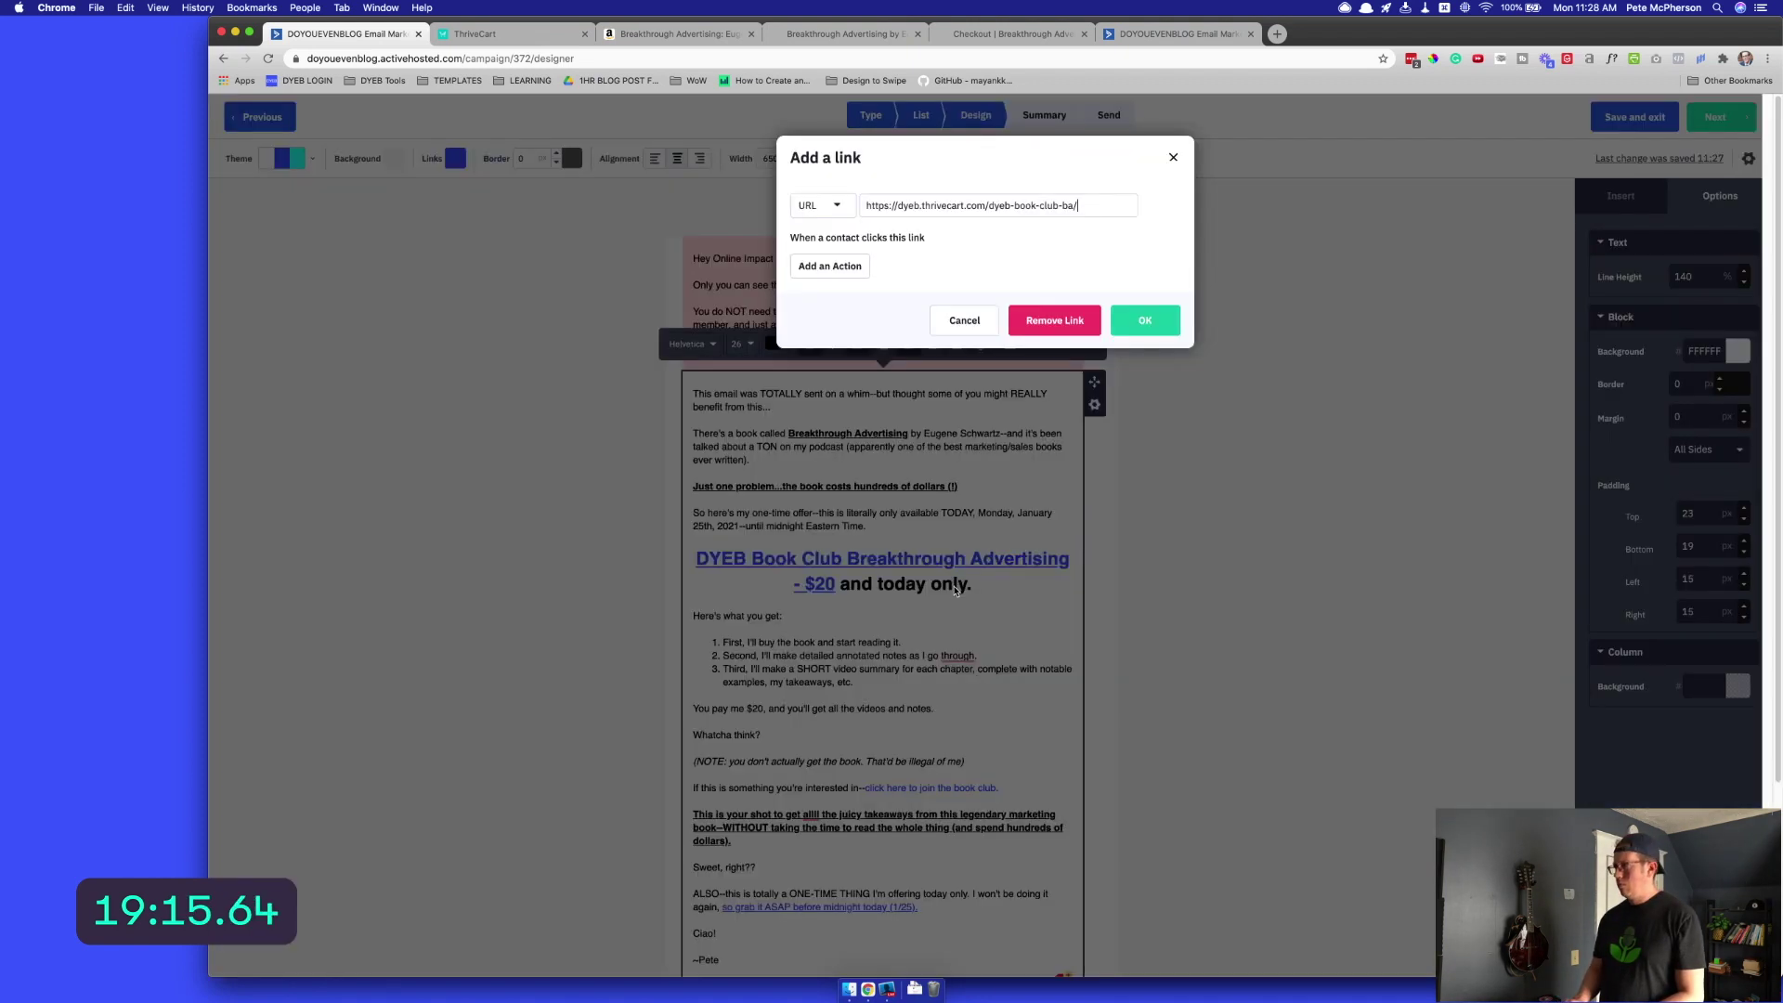
key(super+a)
key(BackSpace)
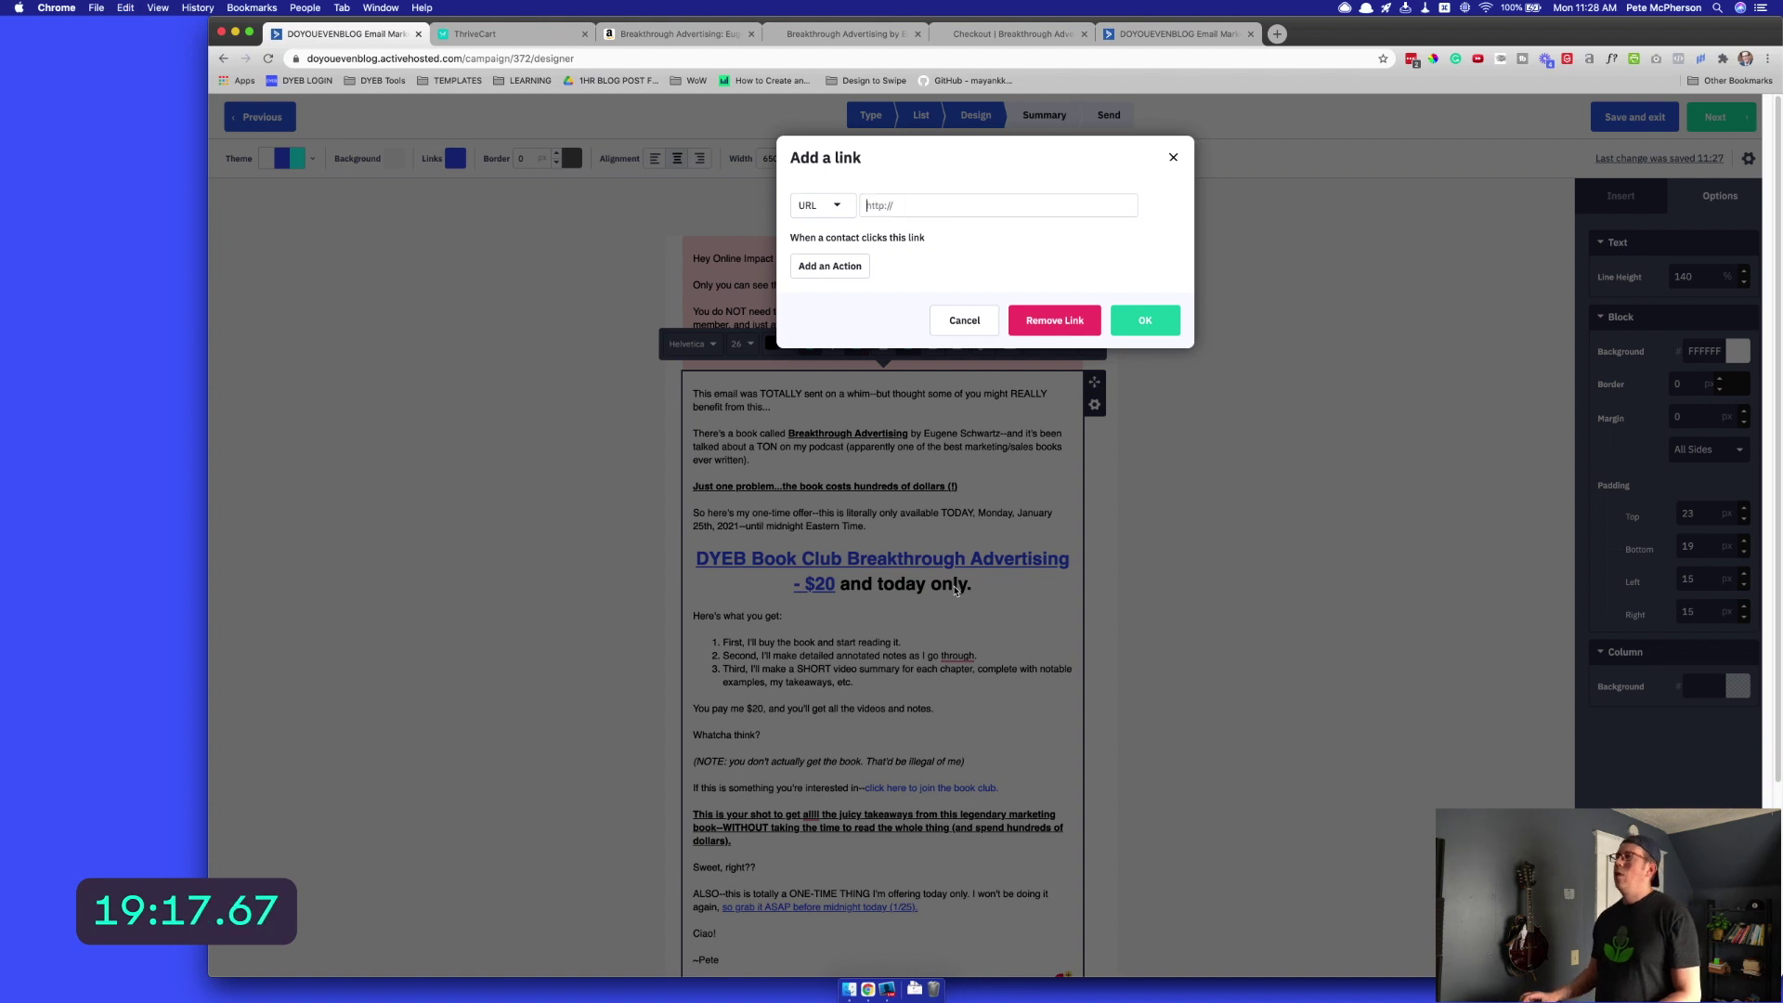
click(506, 33)
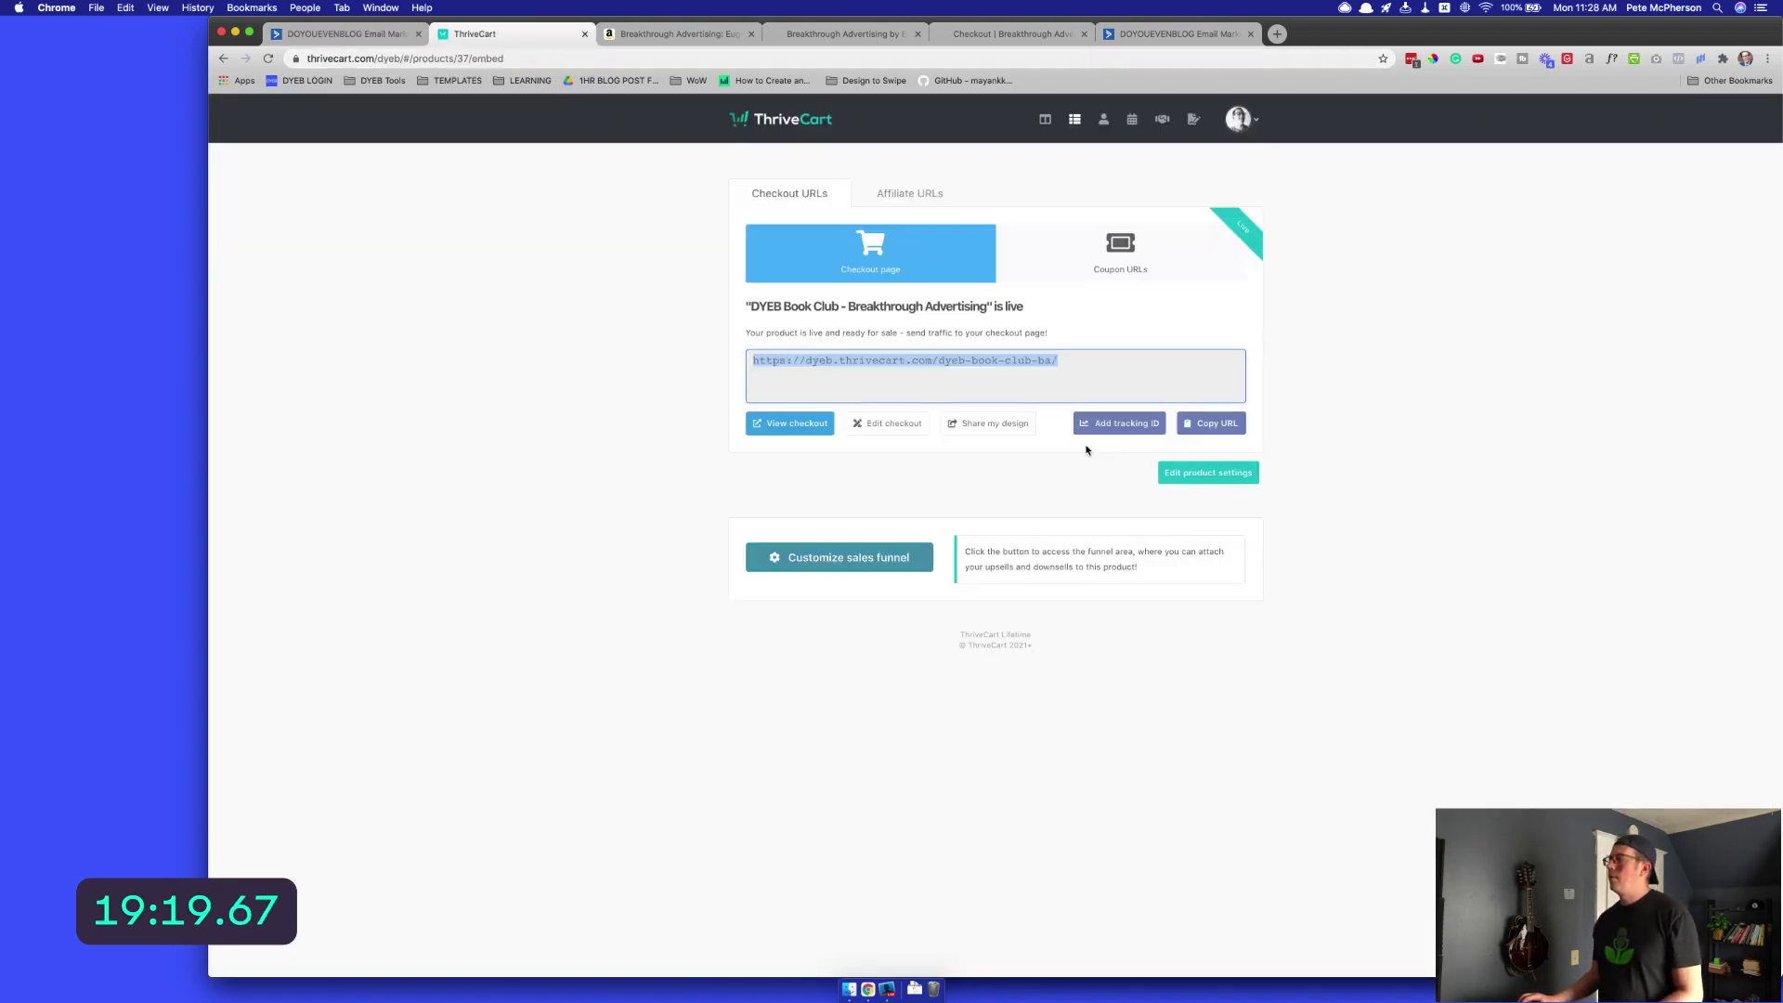
click(1190, 429)
key(super+alt+Left)
key(super+v)
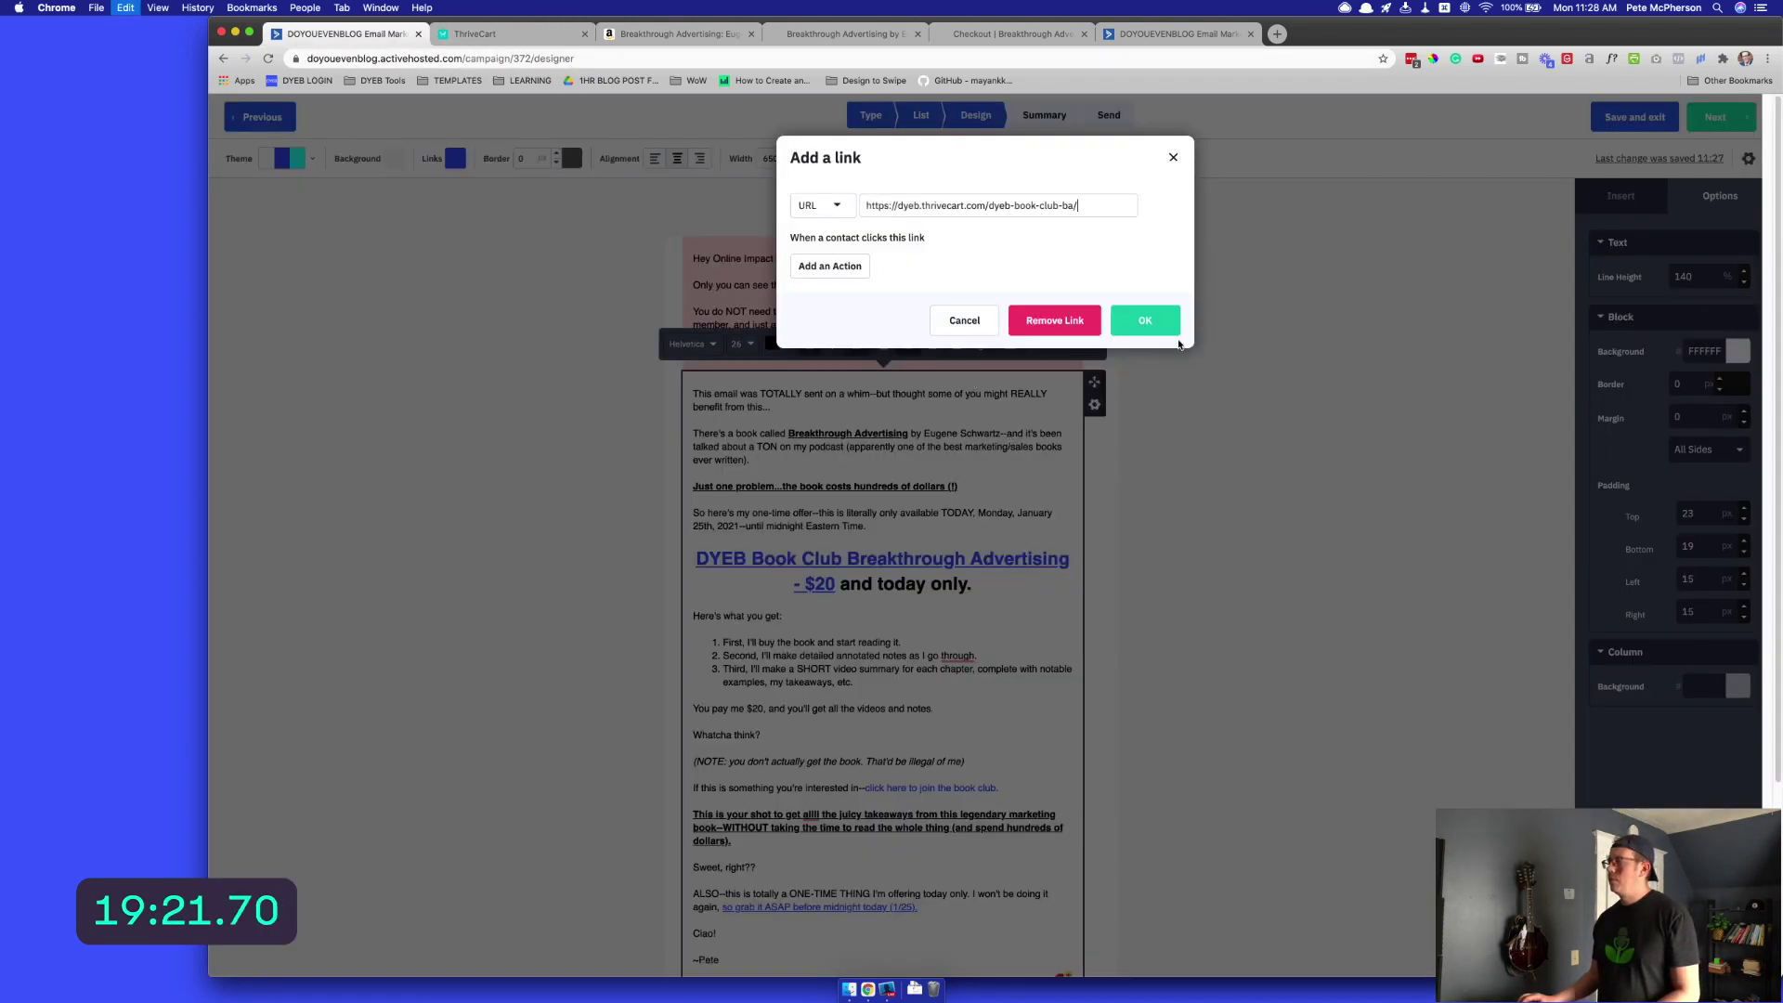
click(1161, 332)
Insert a colon after "DYEB Book Club" in the linked heading
click(873, 514)
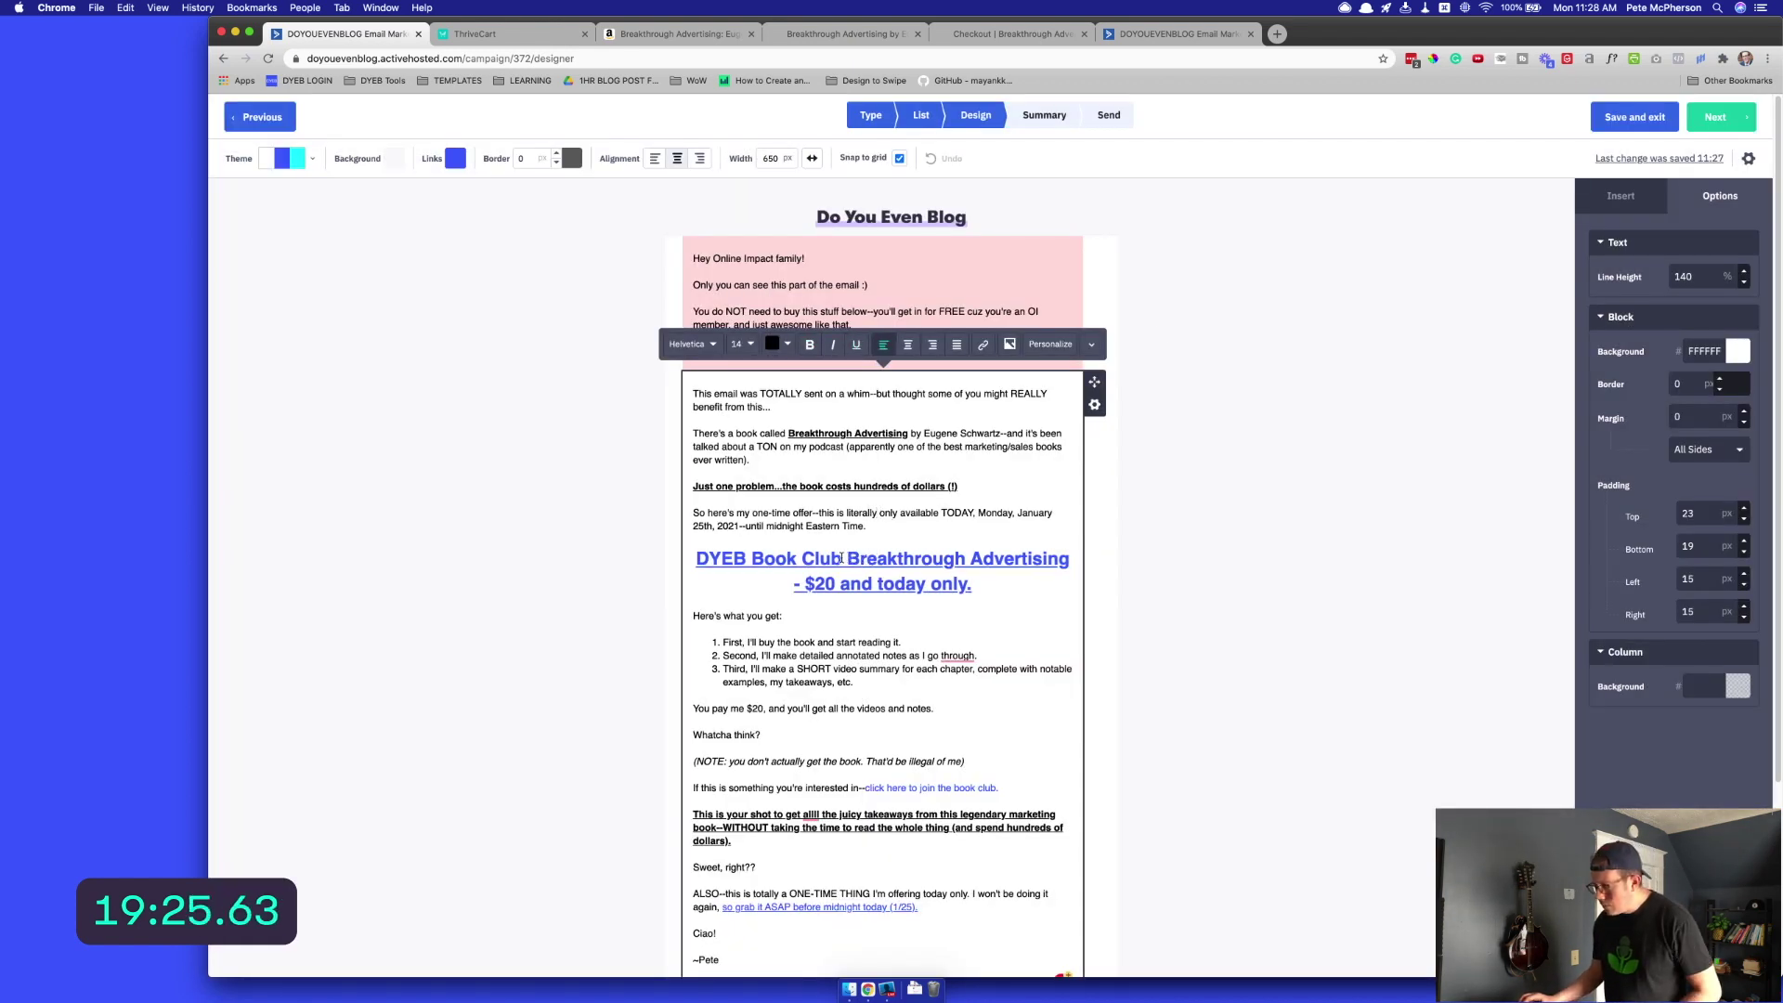
click(845, 559)
text(:)
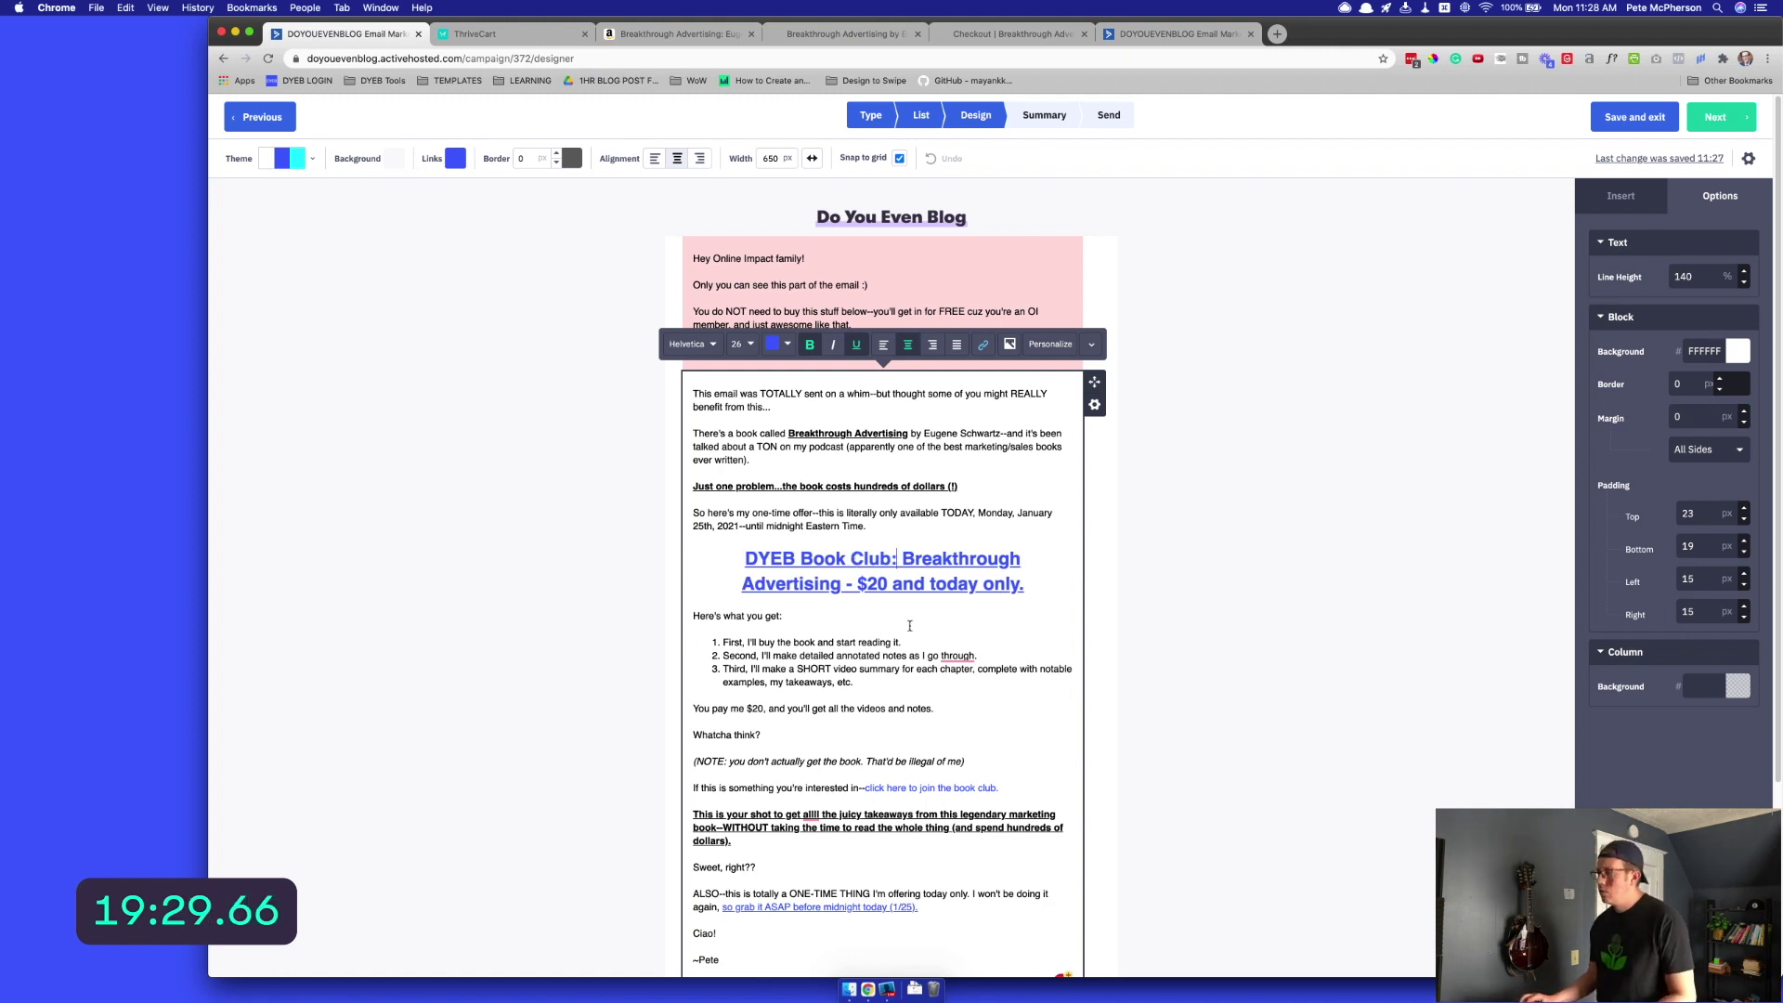
Open the email's desktop preview, test the book club heading link to its checkout page, and close the preview
click(877, 583)
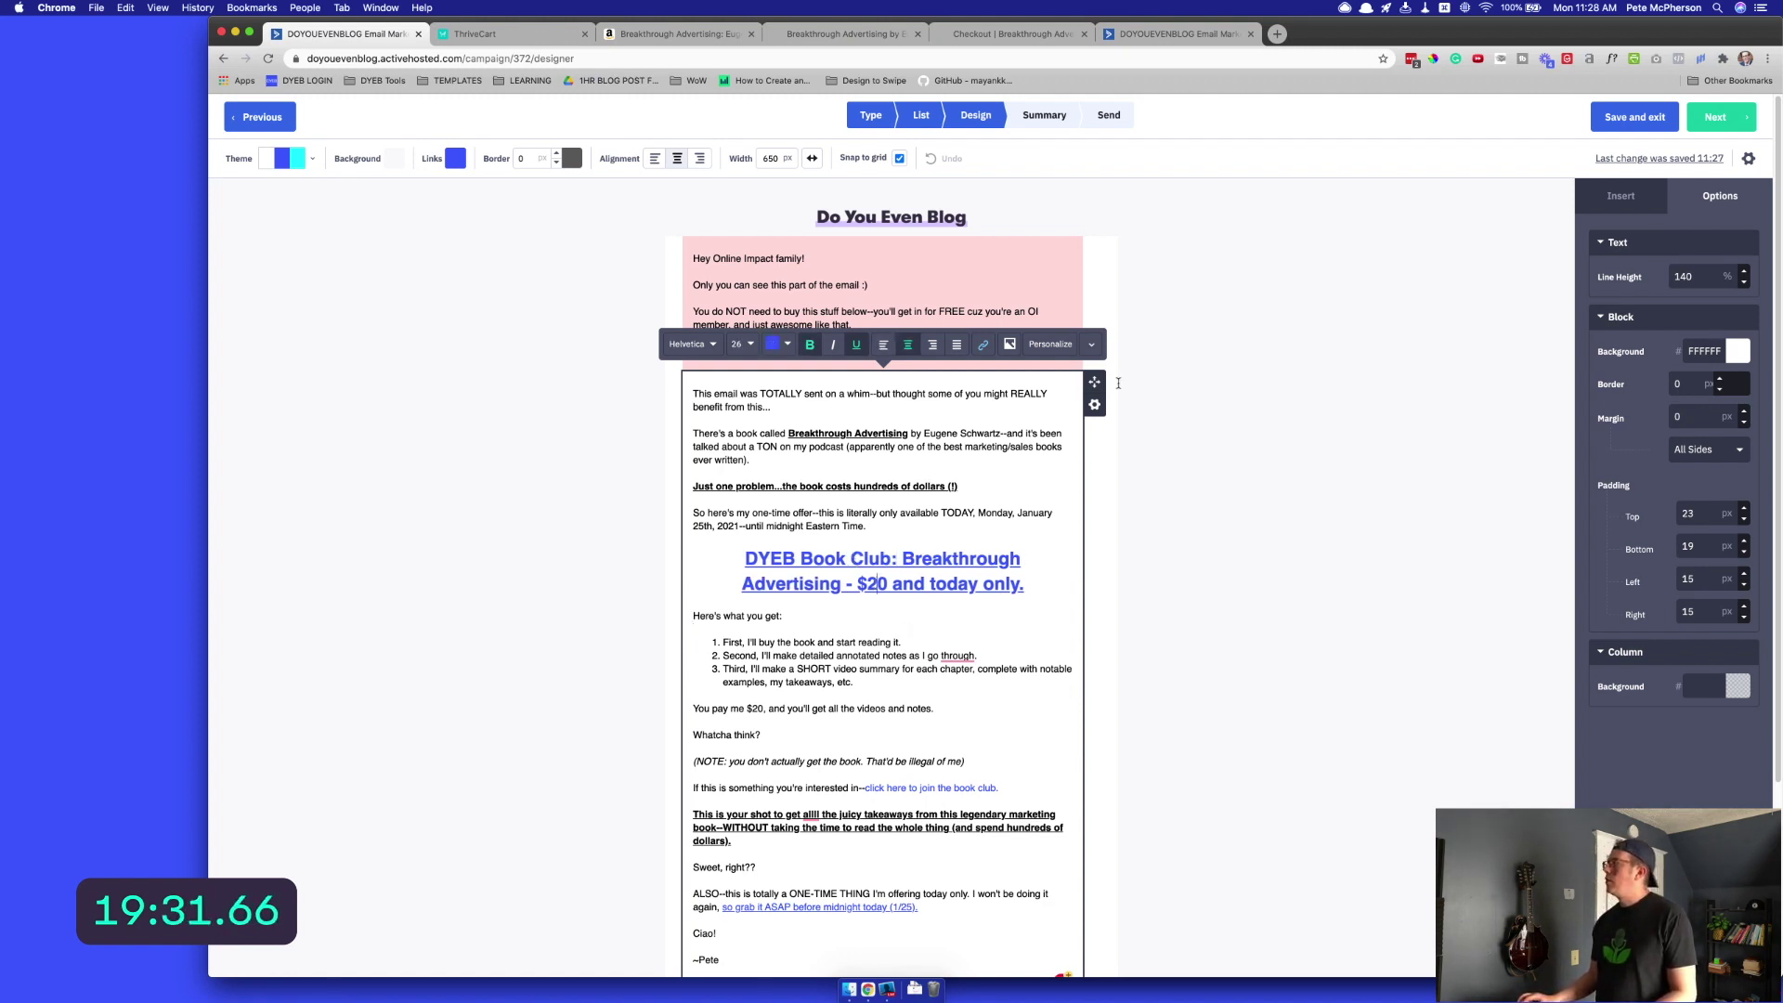
click(1748, 158)
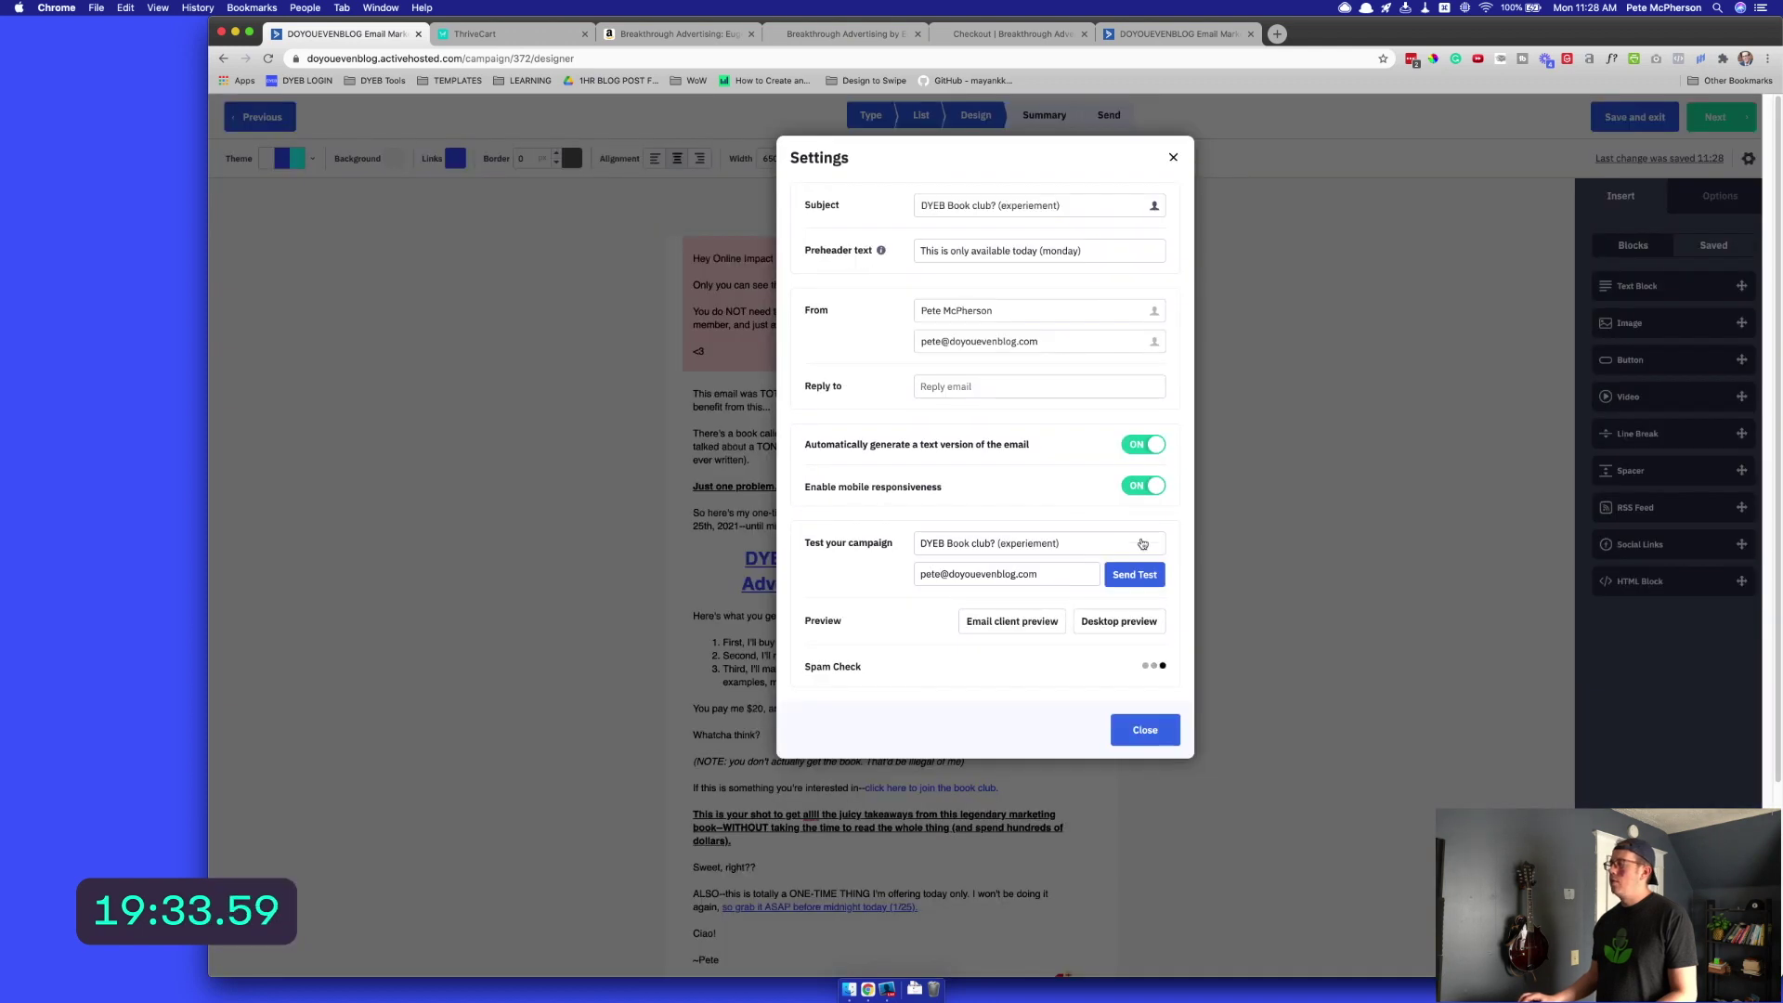
click(1132, 619)
key(super+Tab)
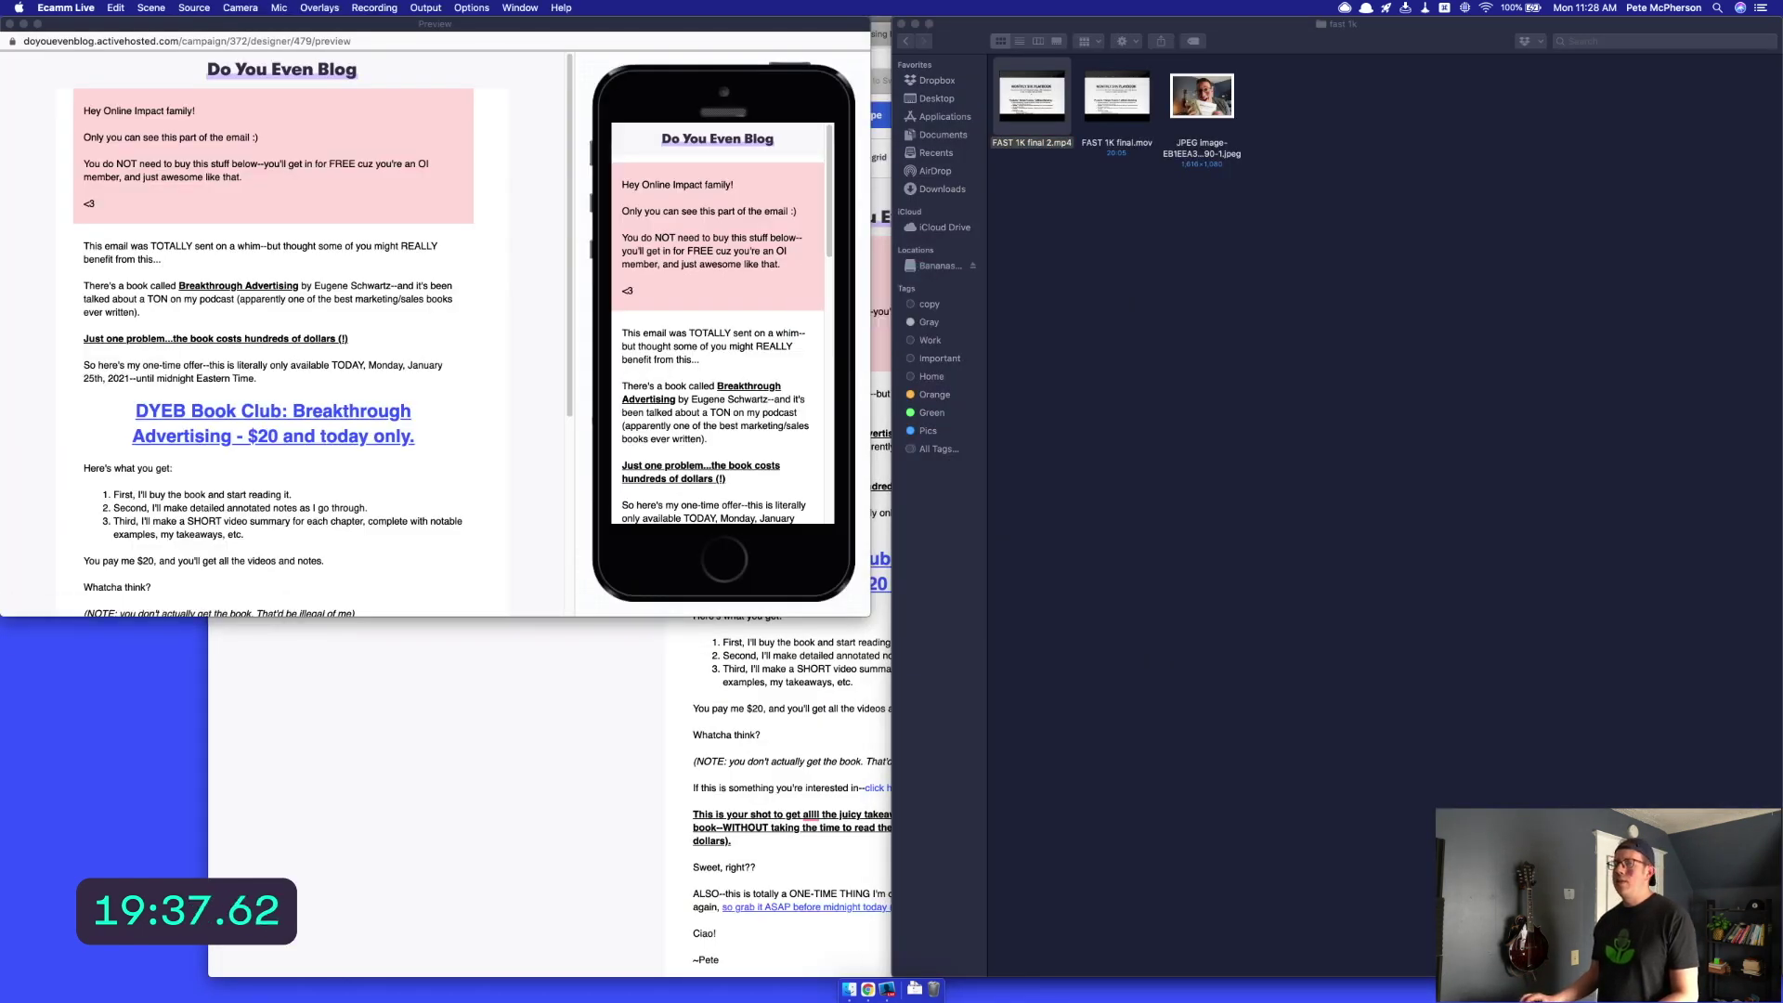
click(388, 310)
scroll(453, 376, down, 1)
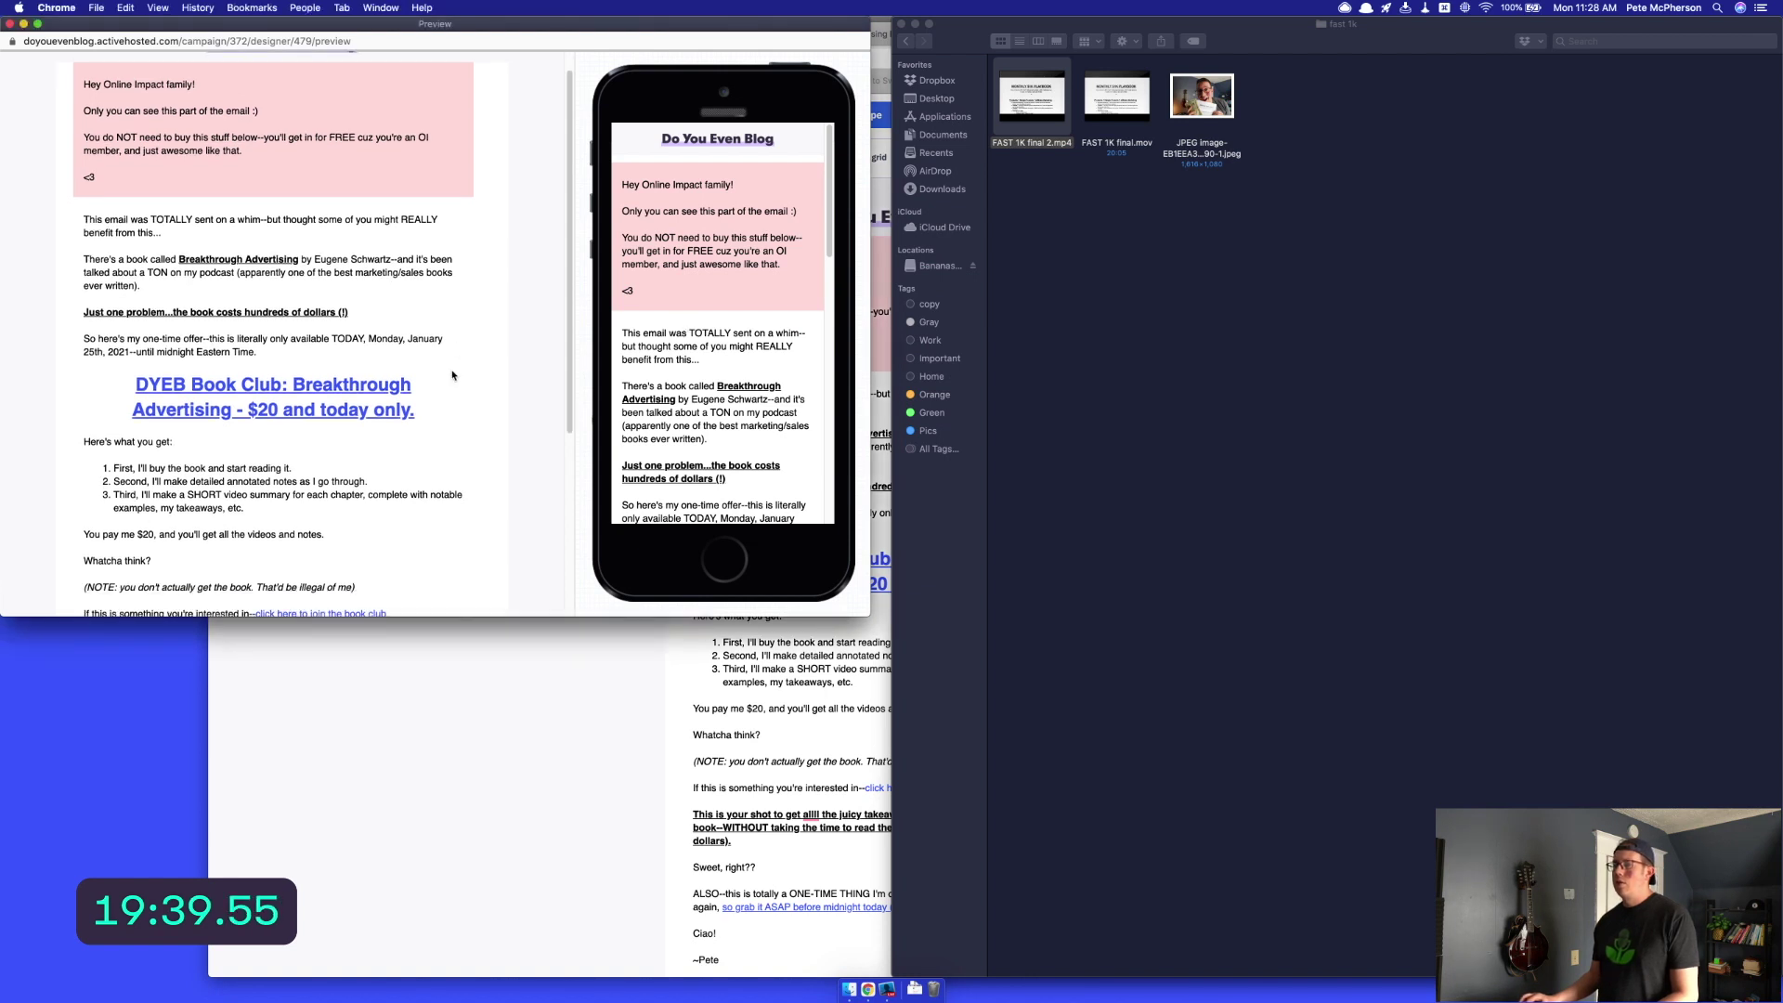
click(361, 386)
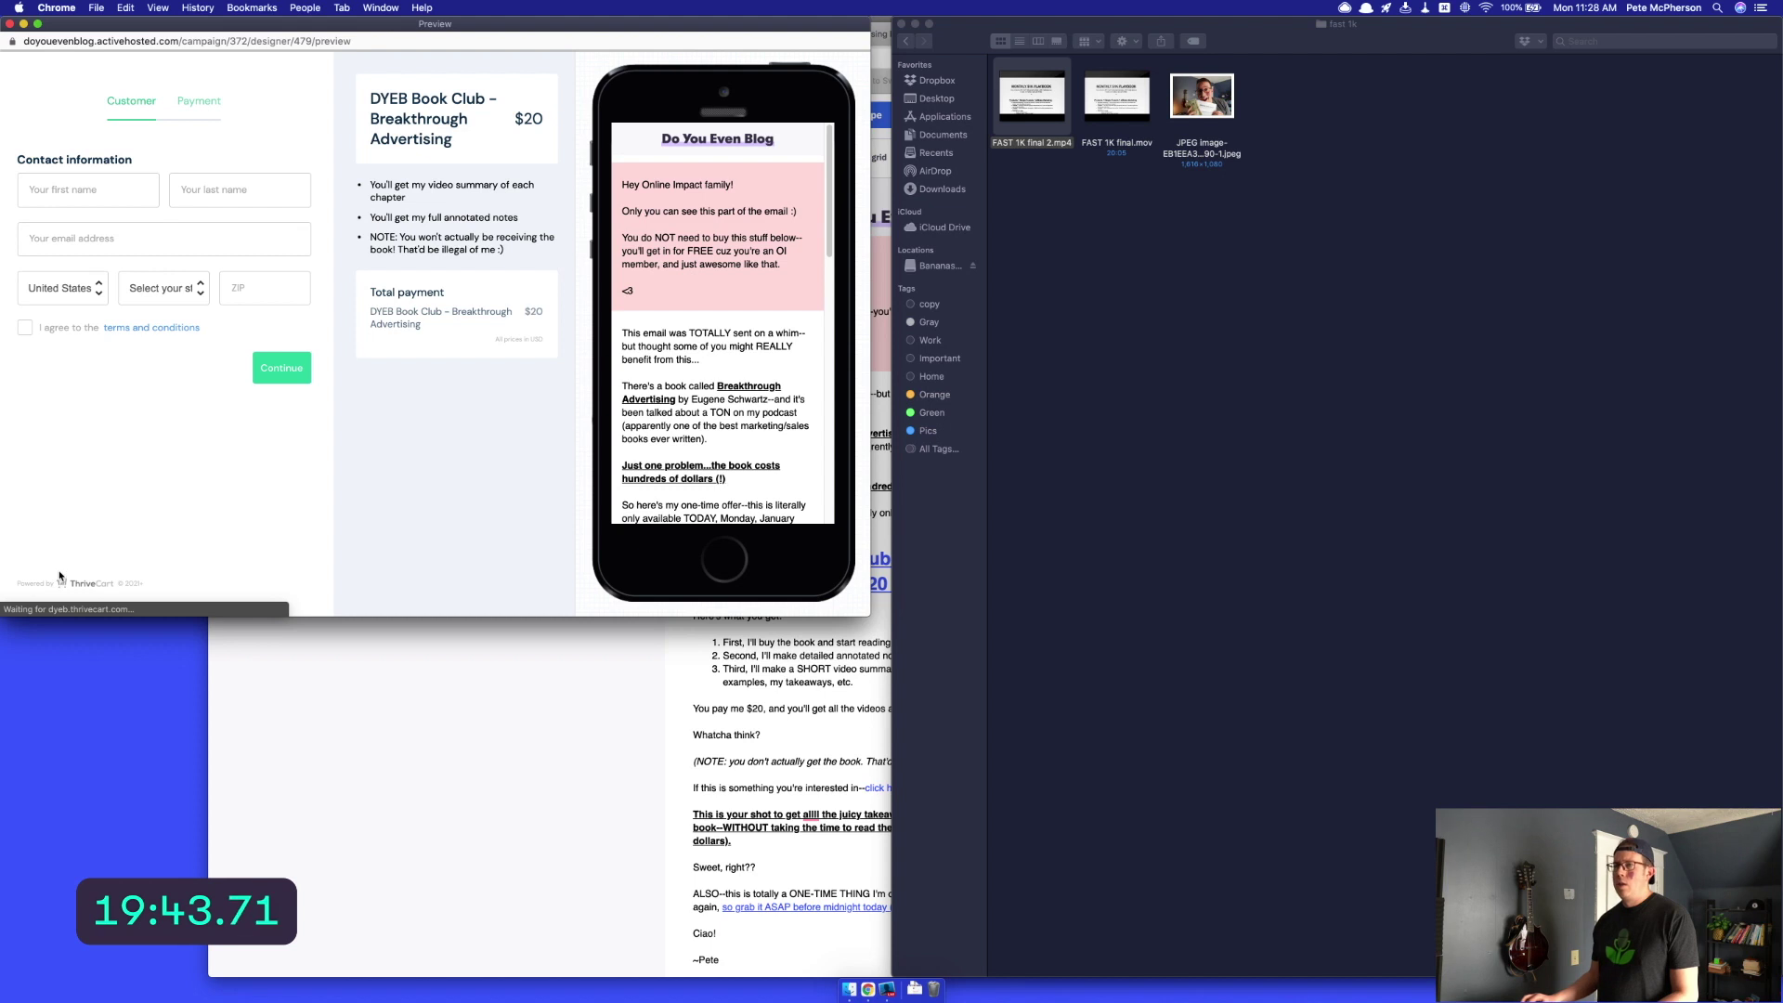
key(super+w)
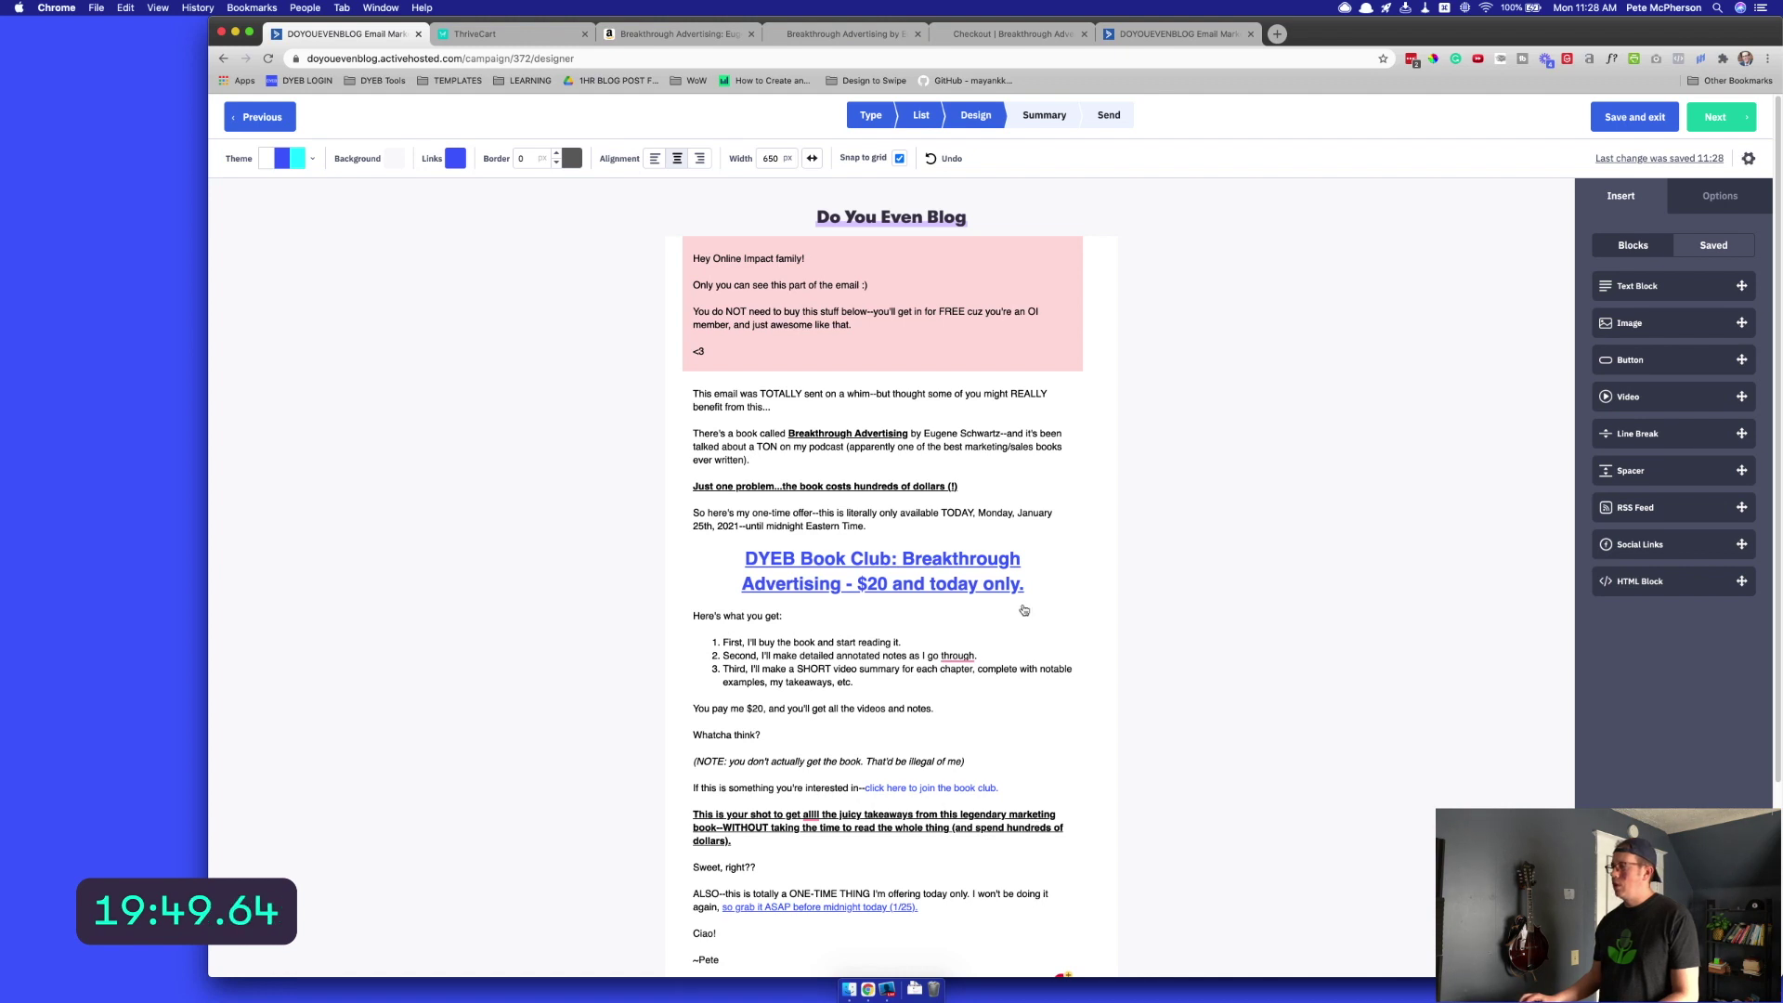
Reopen the desktop preview, check the email body down to the sign-off, and close the preview
click(940, 790)
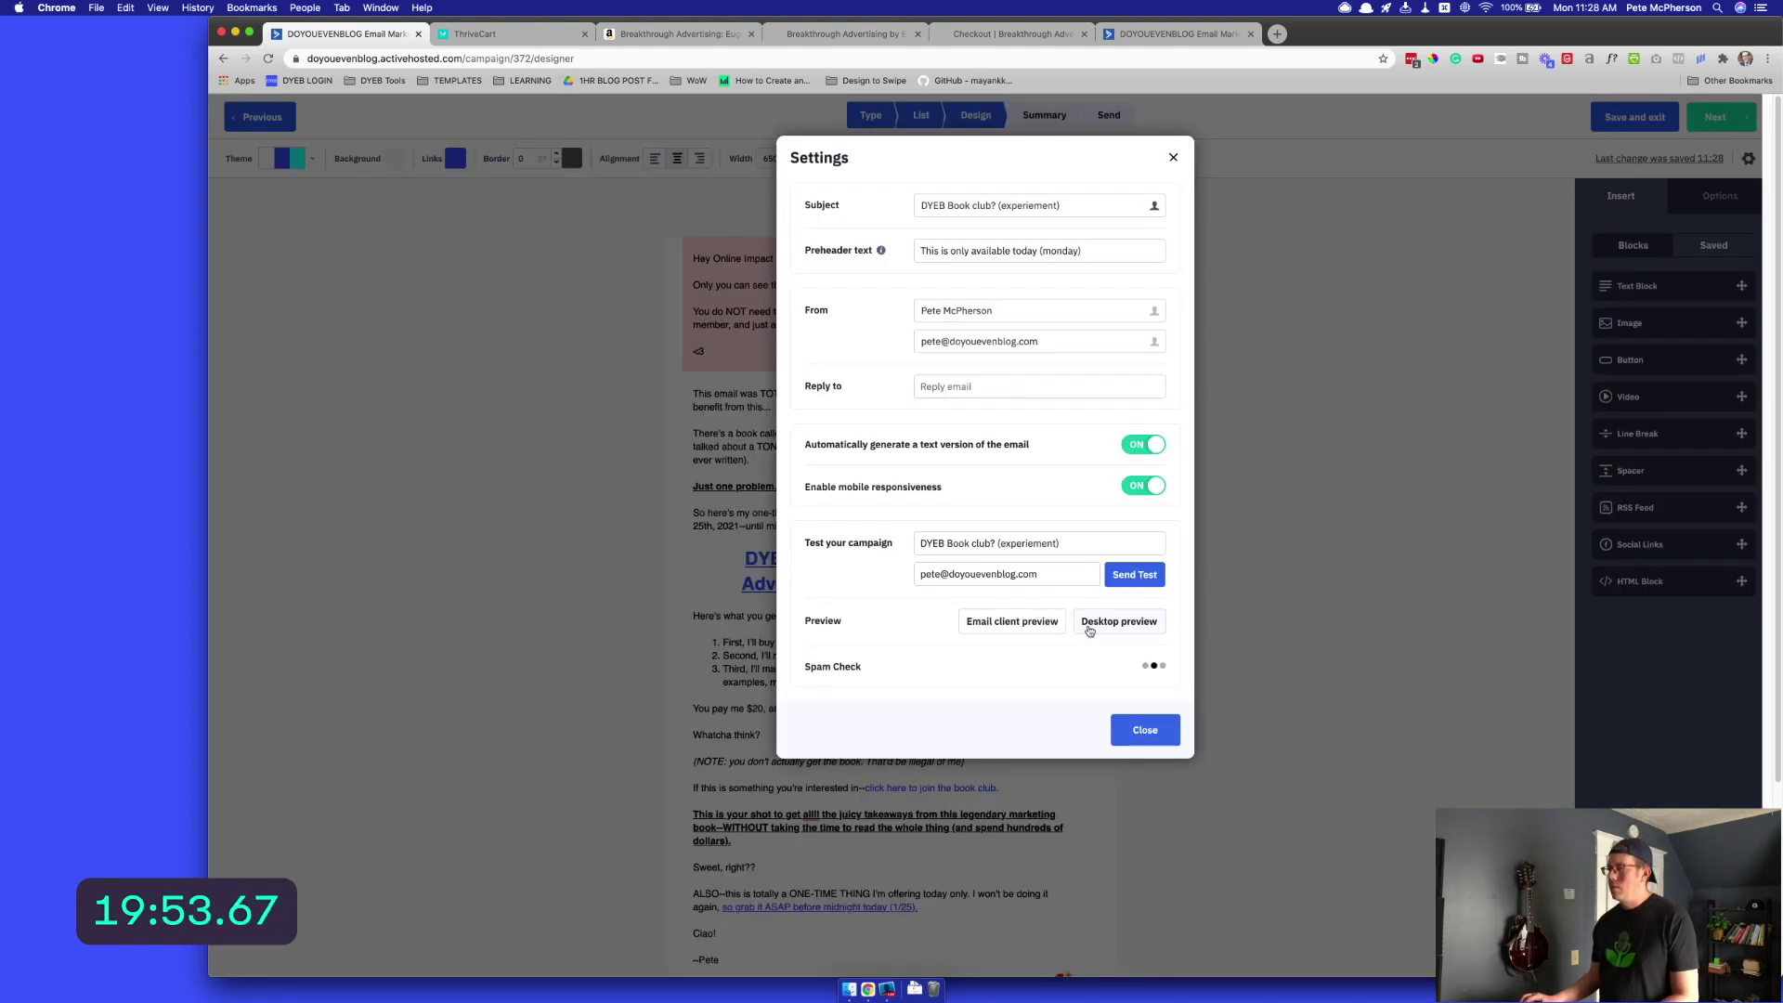
click(1123, 621)
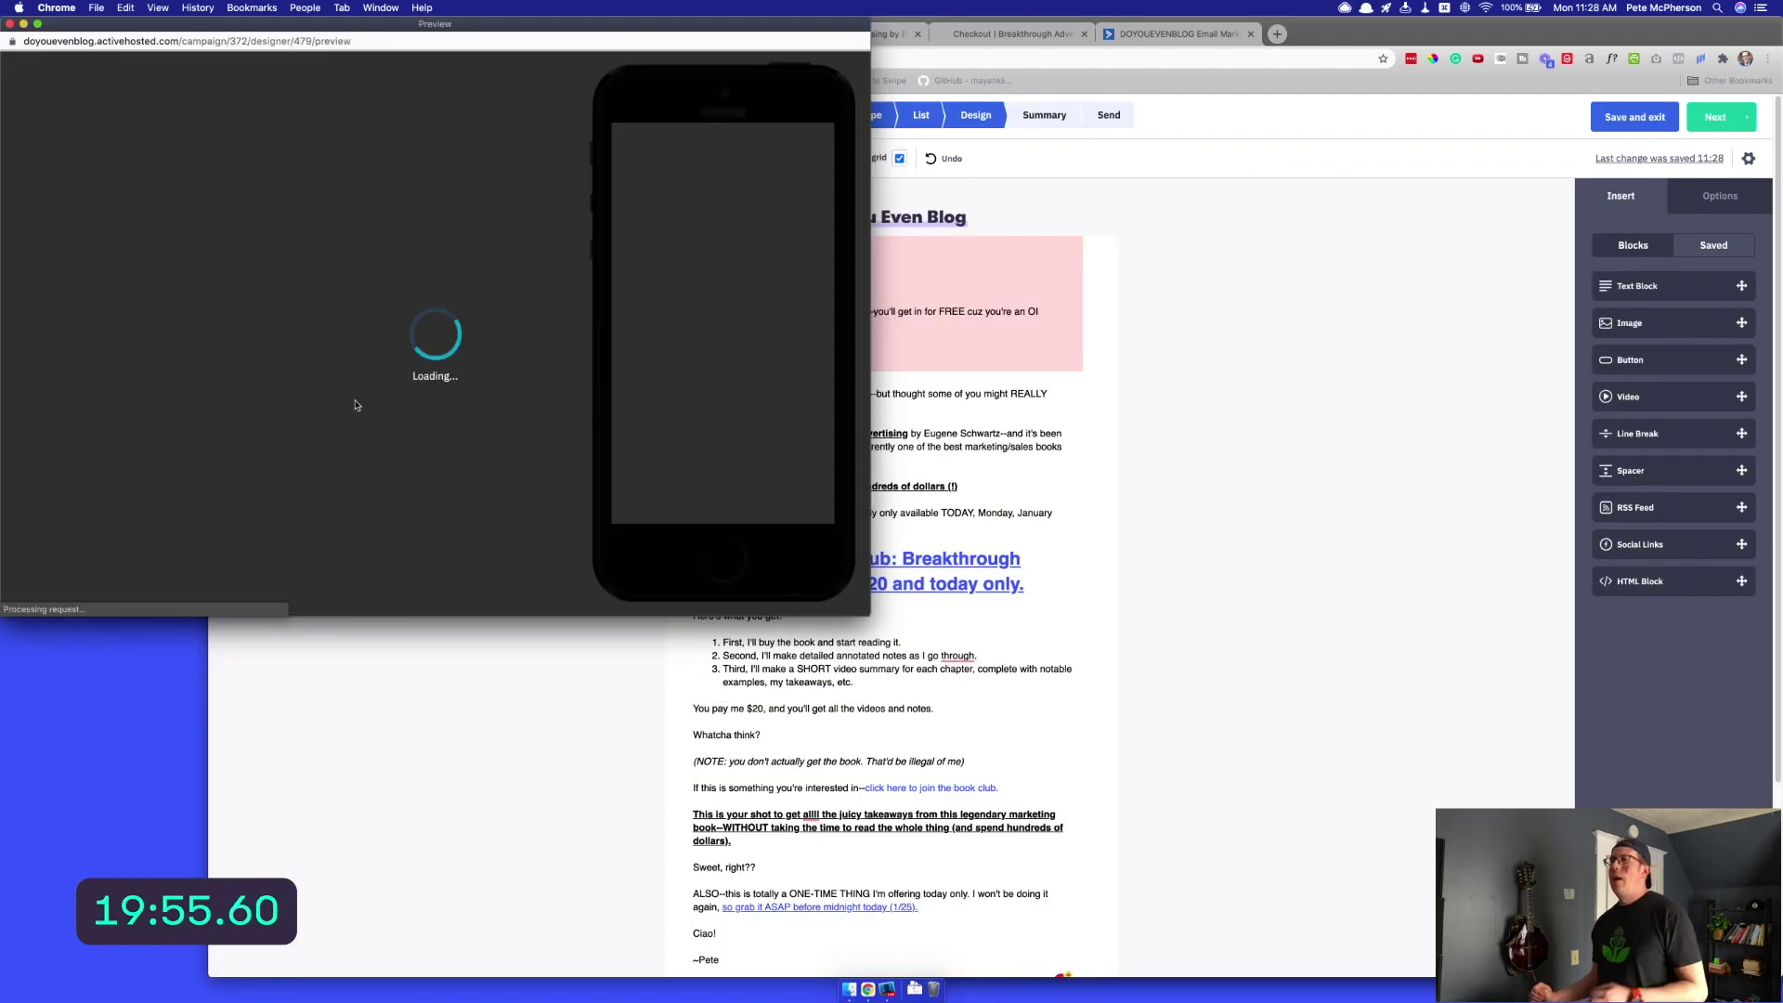
scroll(356, 405, down, 5)
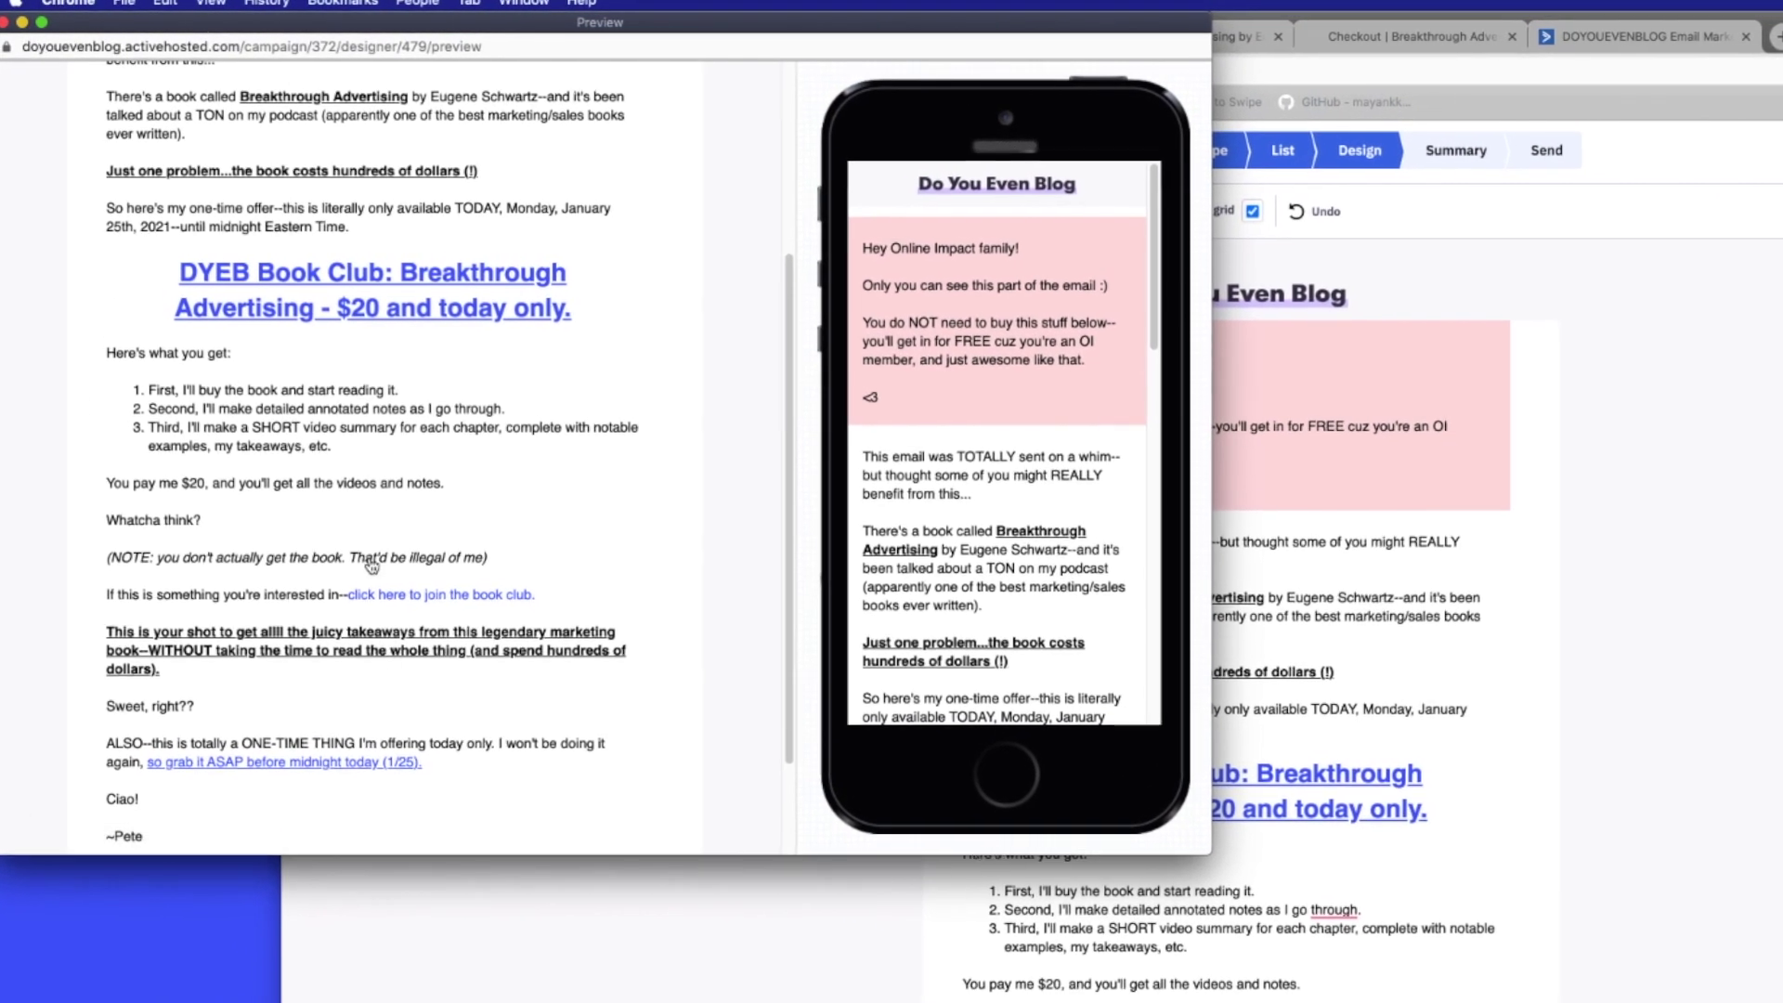
key(super+w)
click(1224, 688)
scroll(1222, 685, down, 5)
scroll(1212, 679, up, 5)
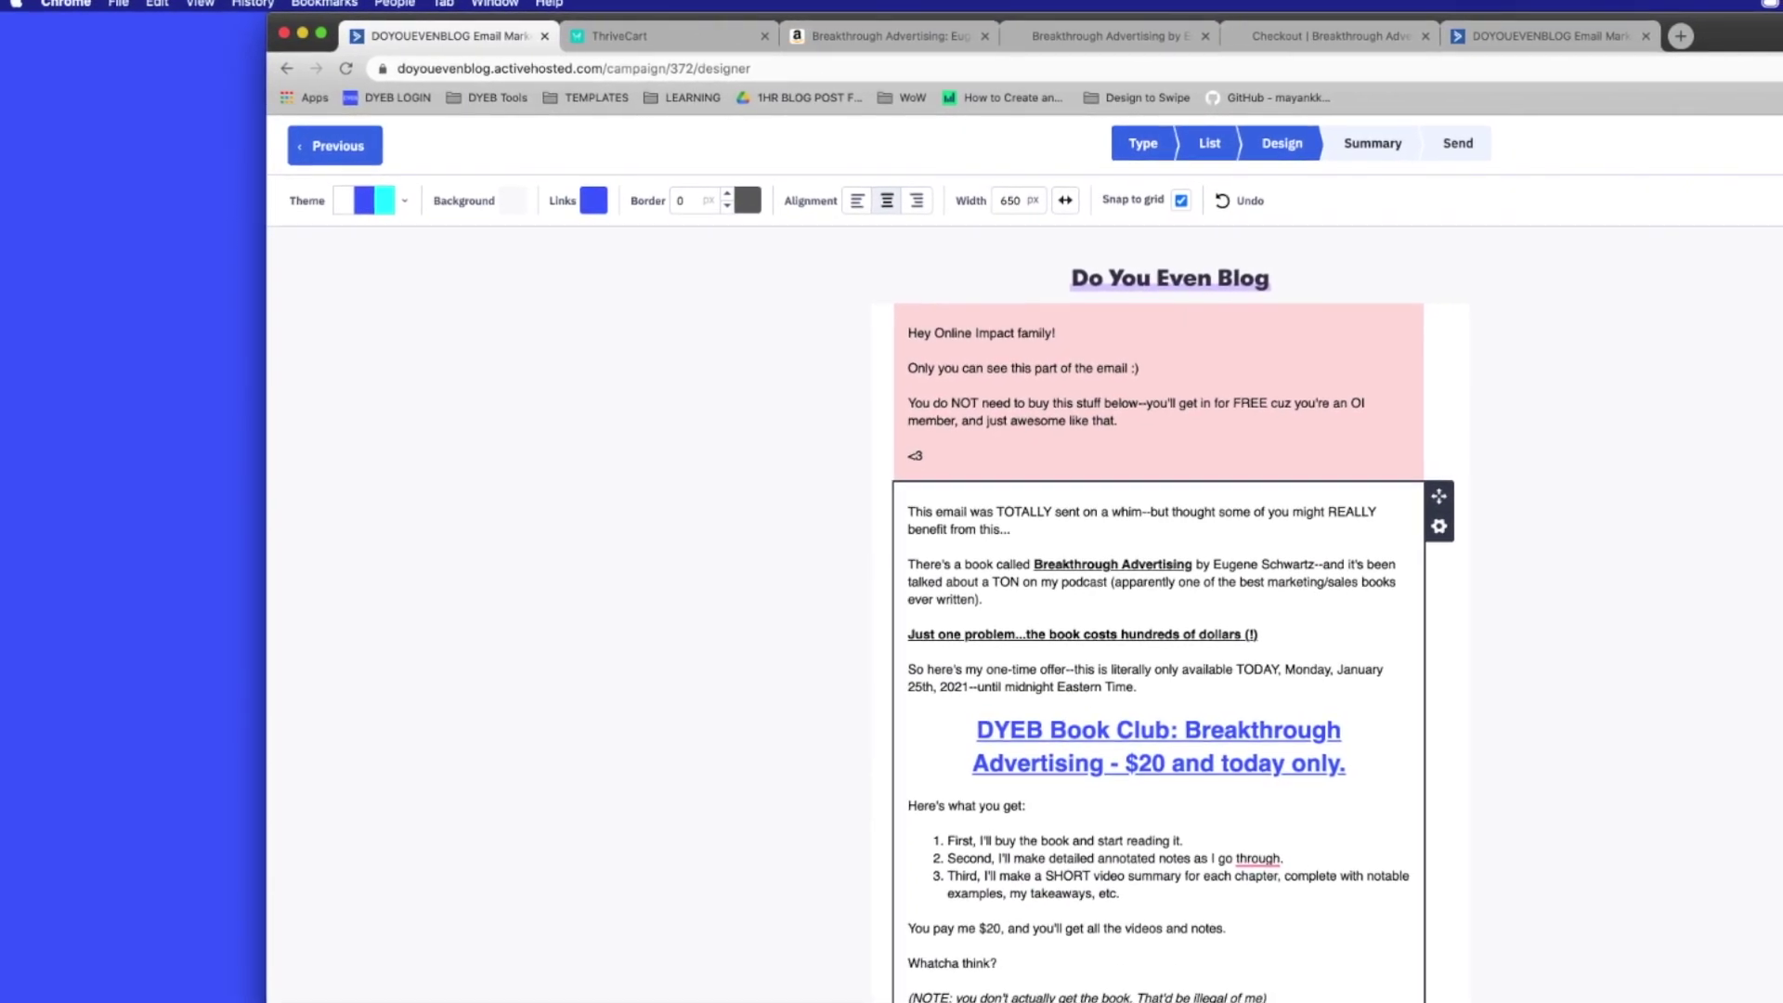
Switch to Preview and resize the annotated $125.00 order screenshot to 800 pixels wide, scaled proportionally
key(super+Tab)
click(267, 4)
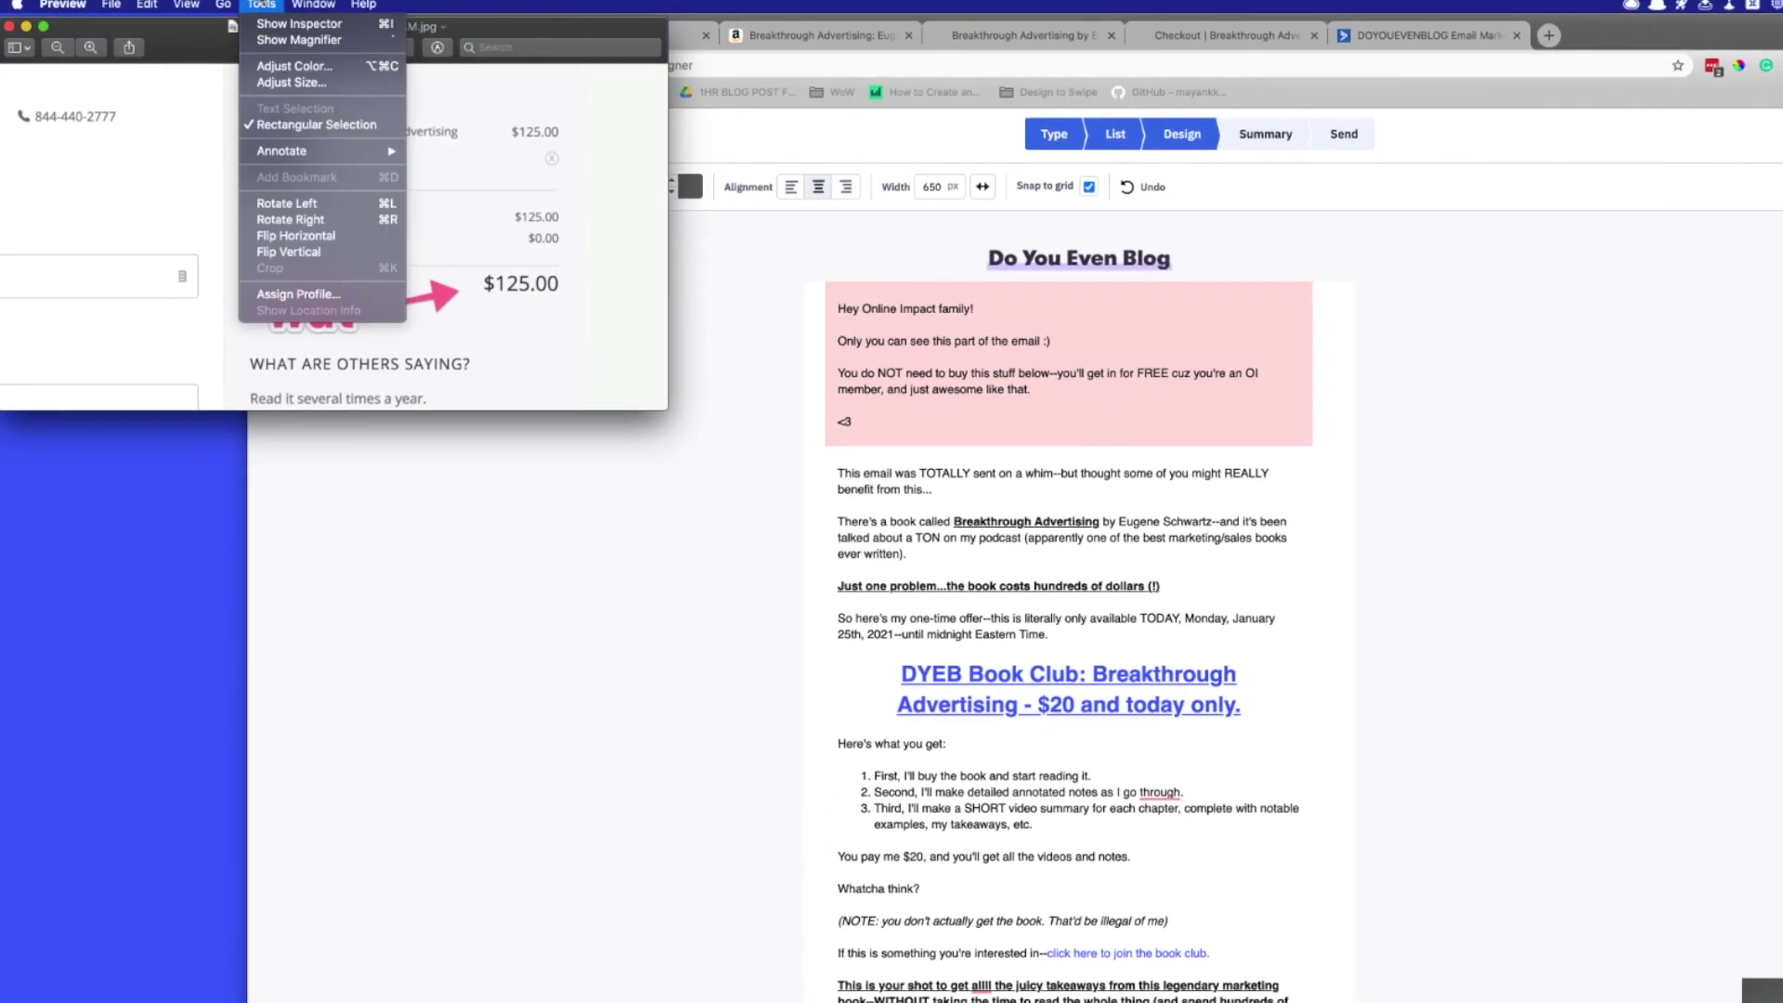
click(267, 4)
click(266, 5)
click(286, 80)
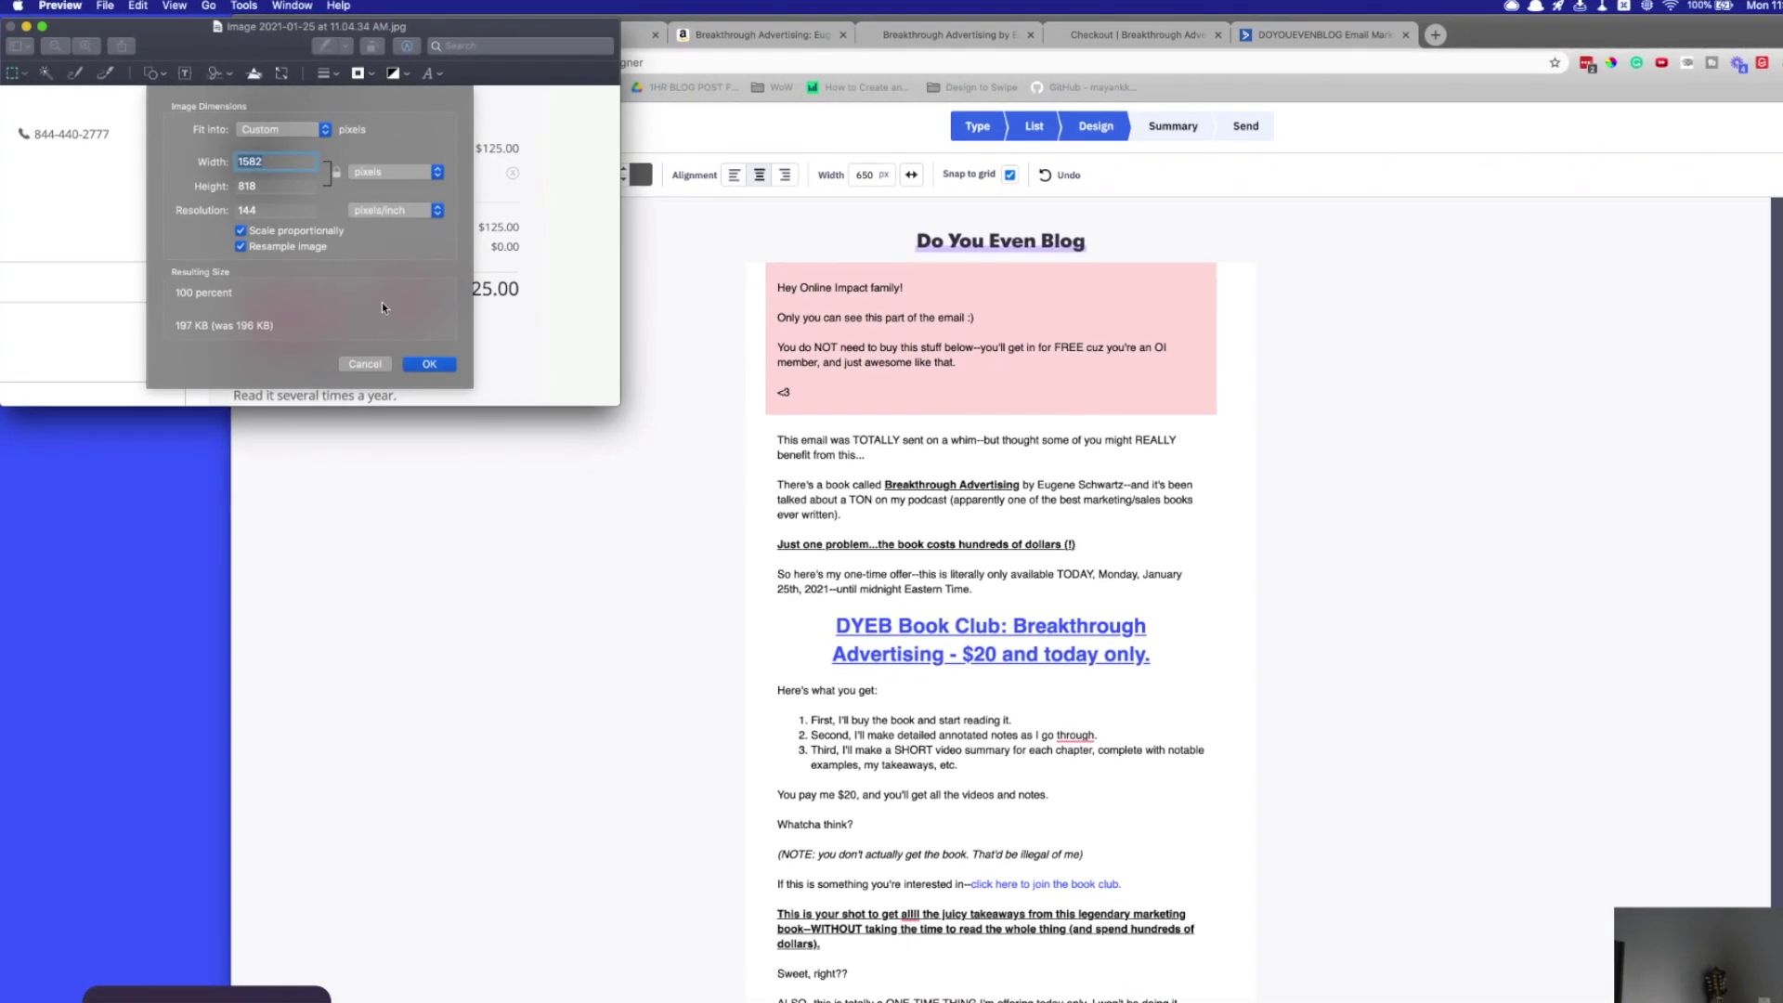
text(1000)
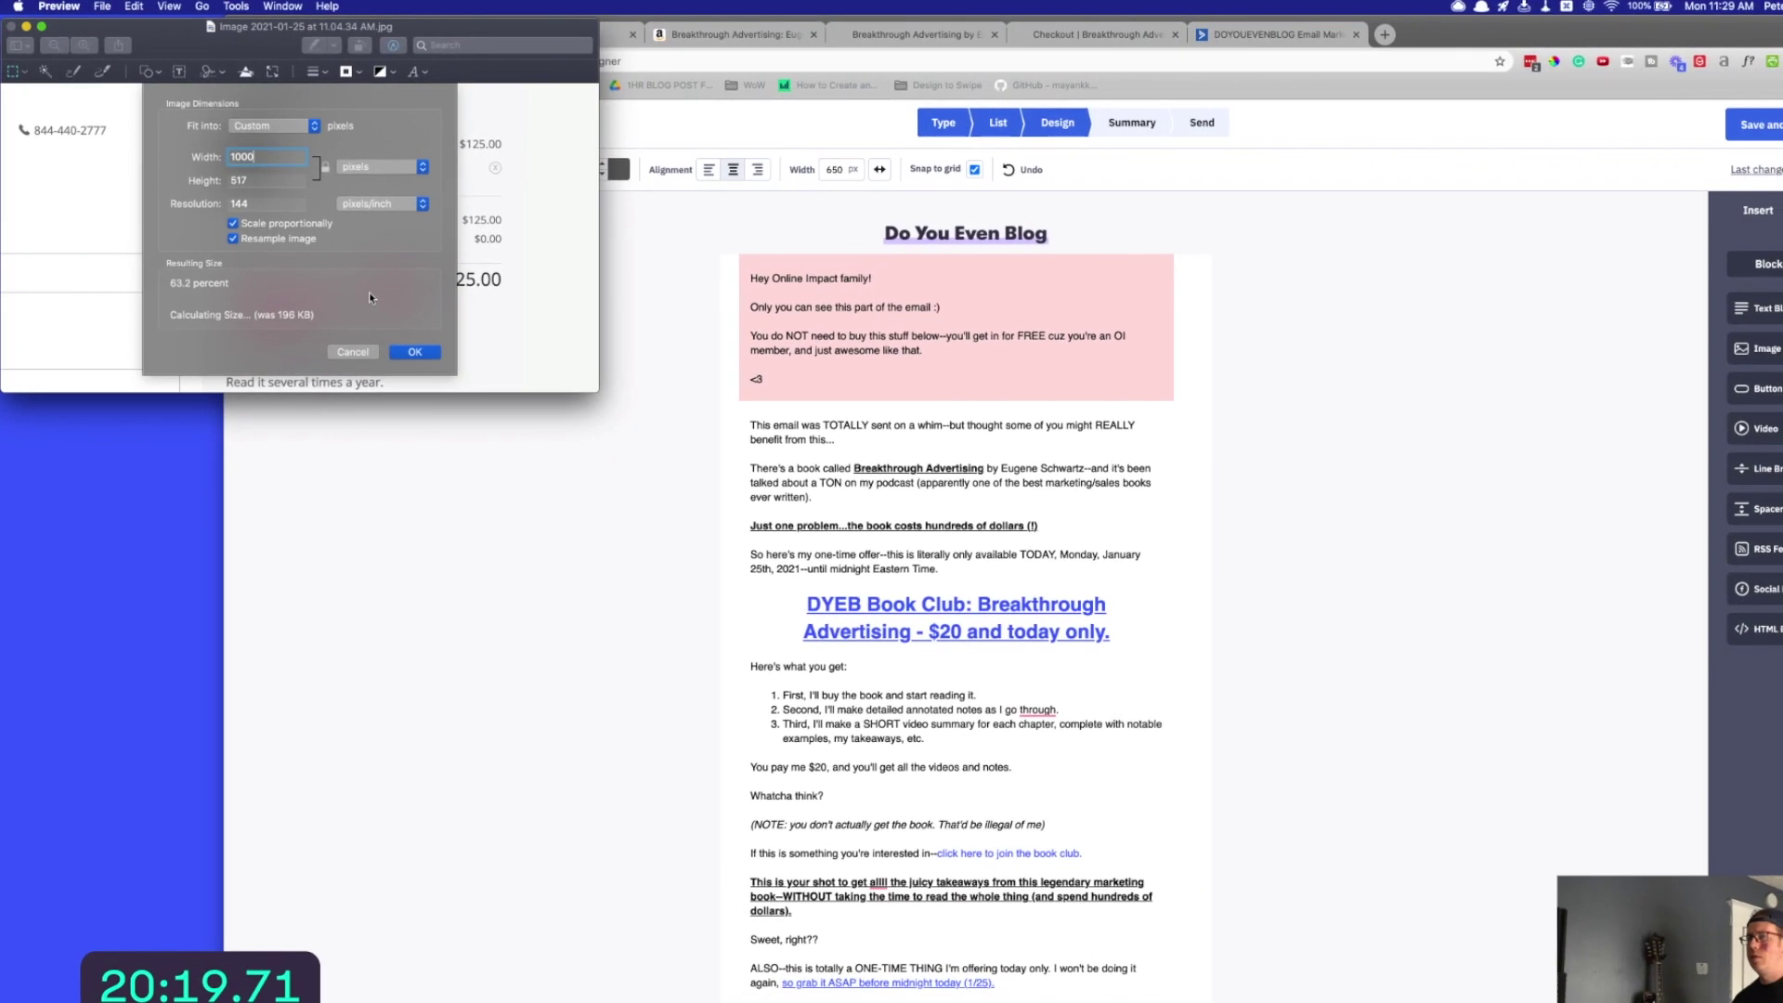
key(BackSpace)
key(BackSpace)
key(BackSpace)
key(BackSpace)
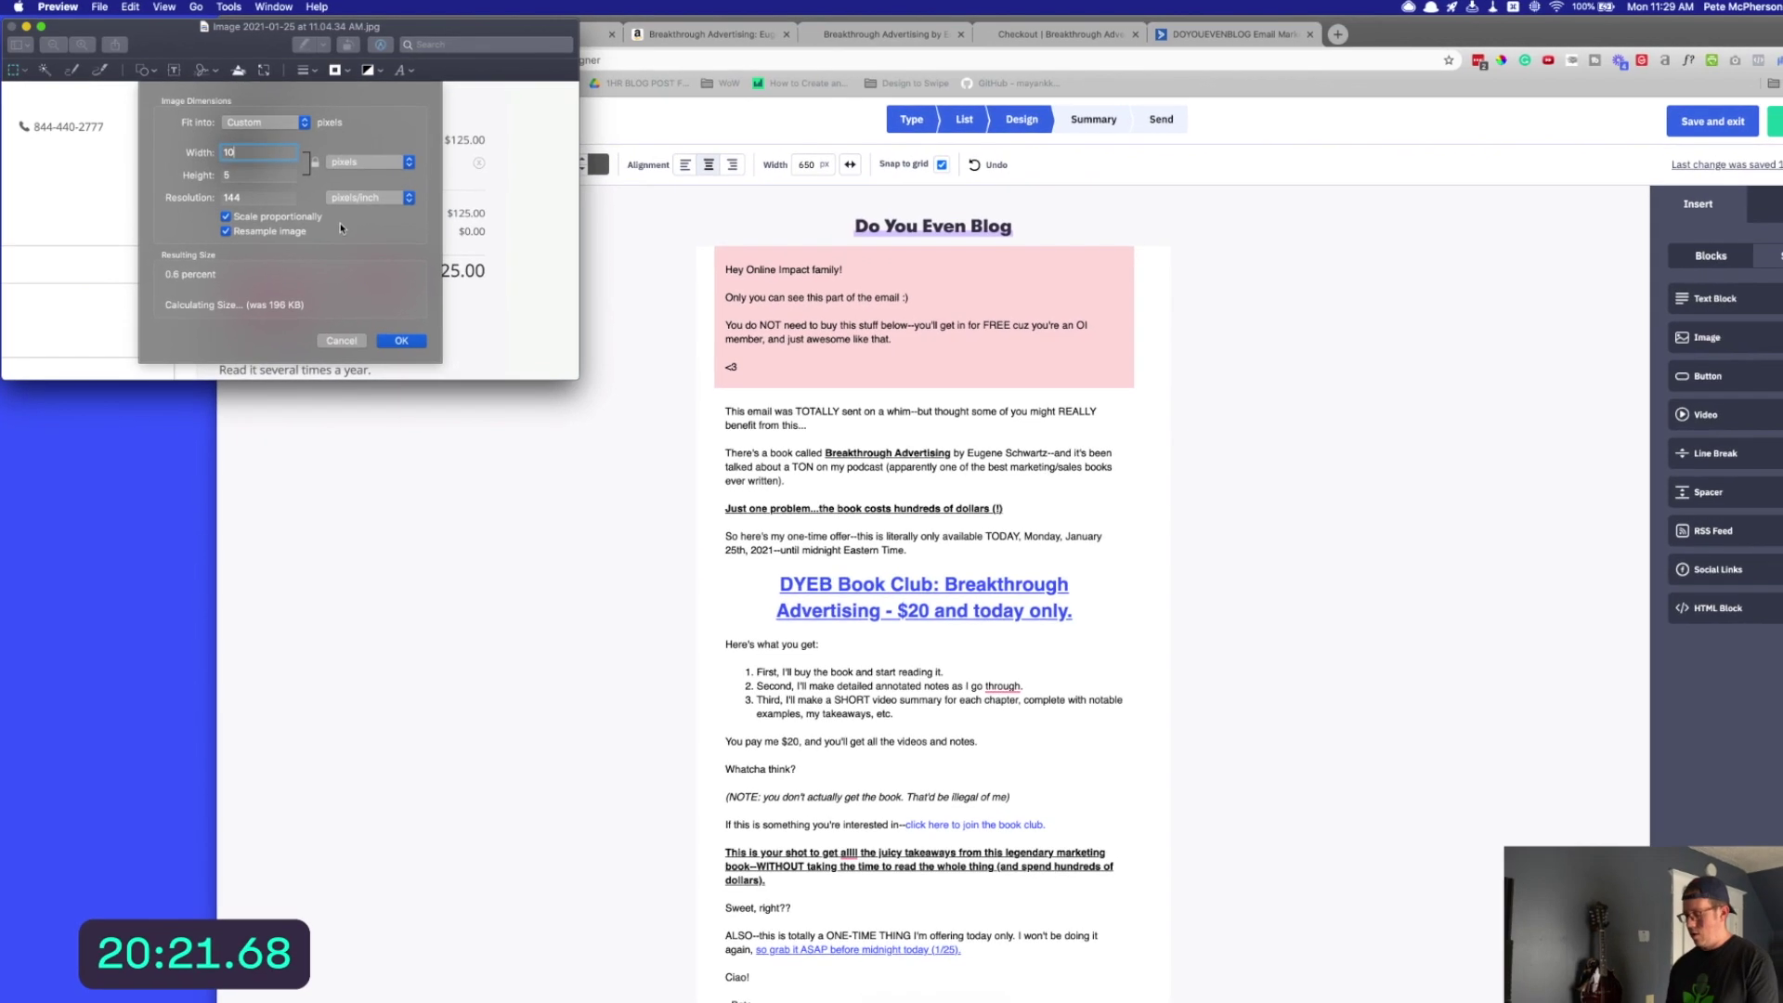
text(800)
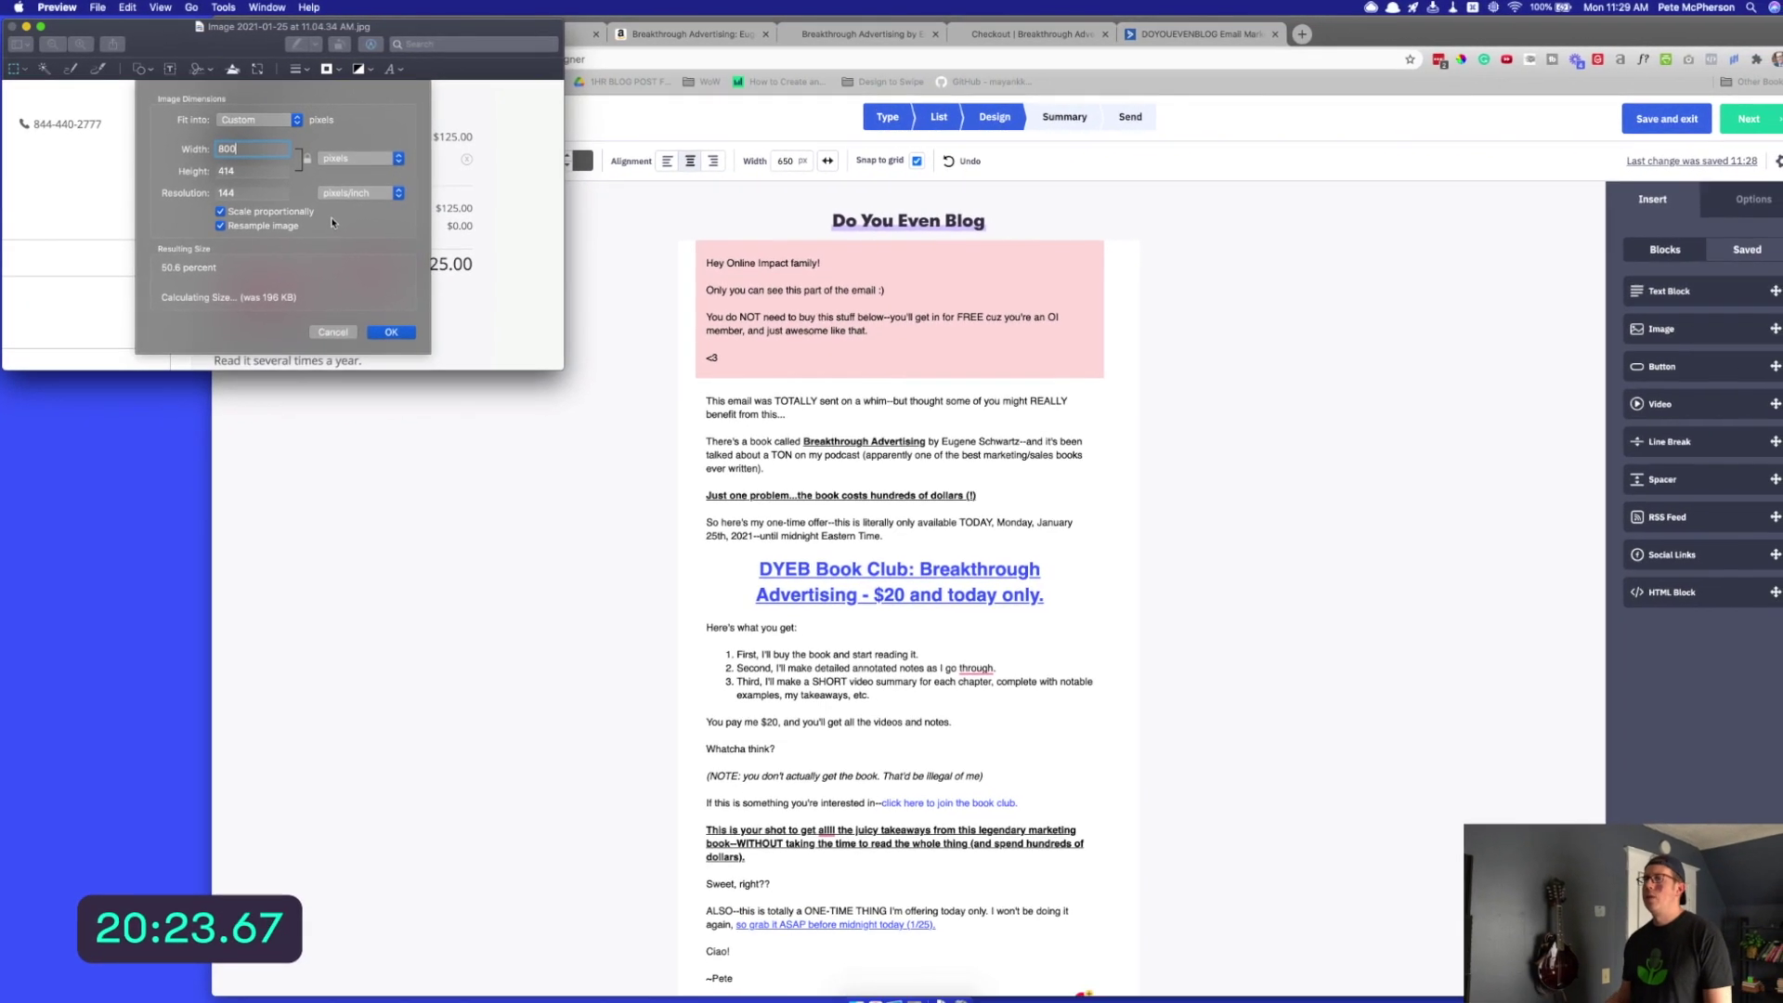
click(387, 330)
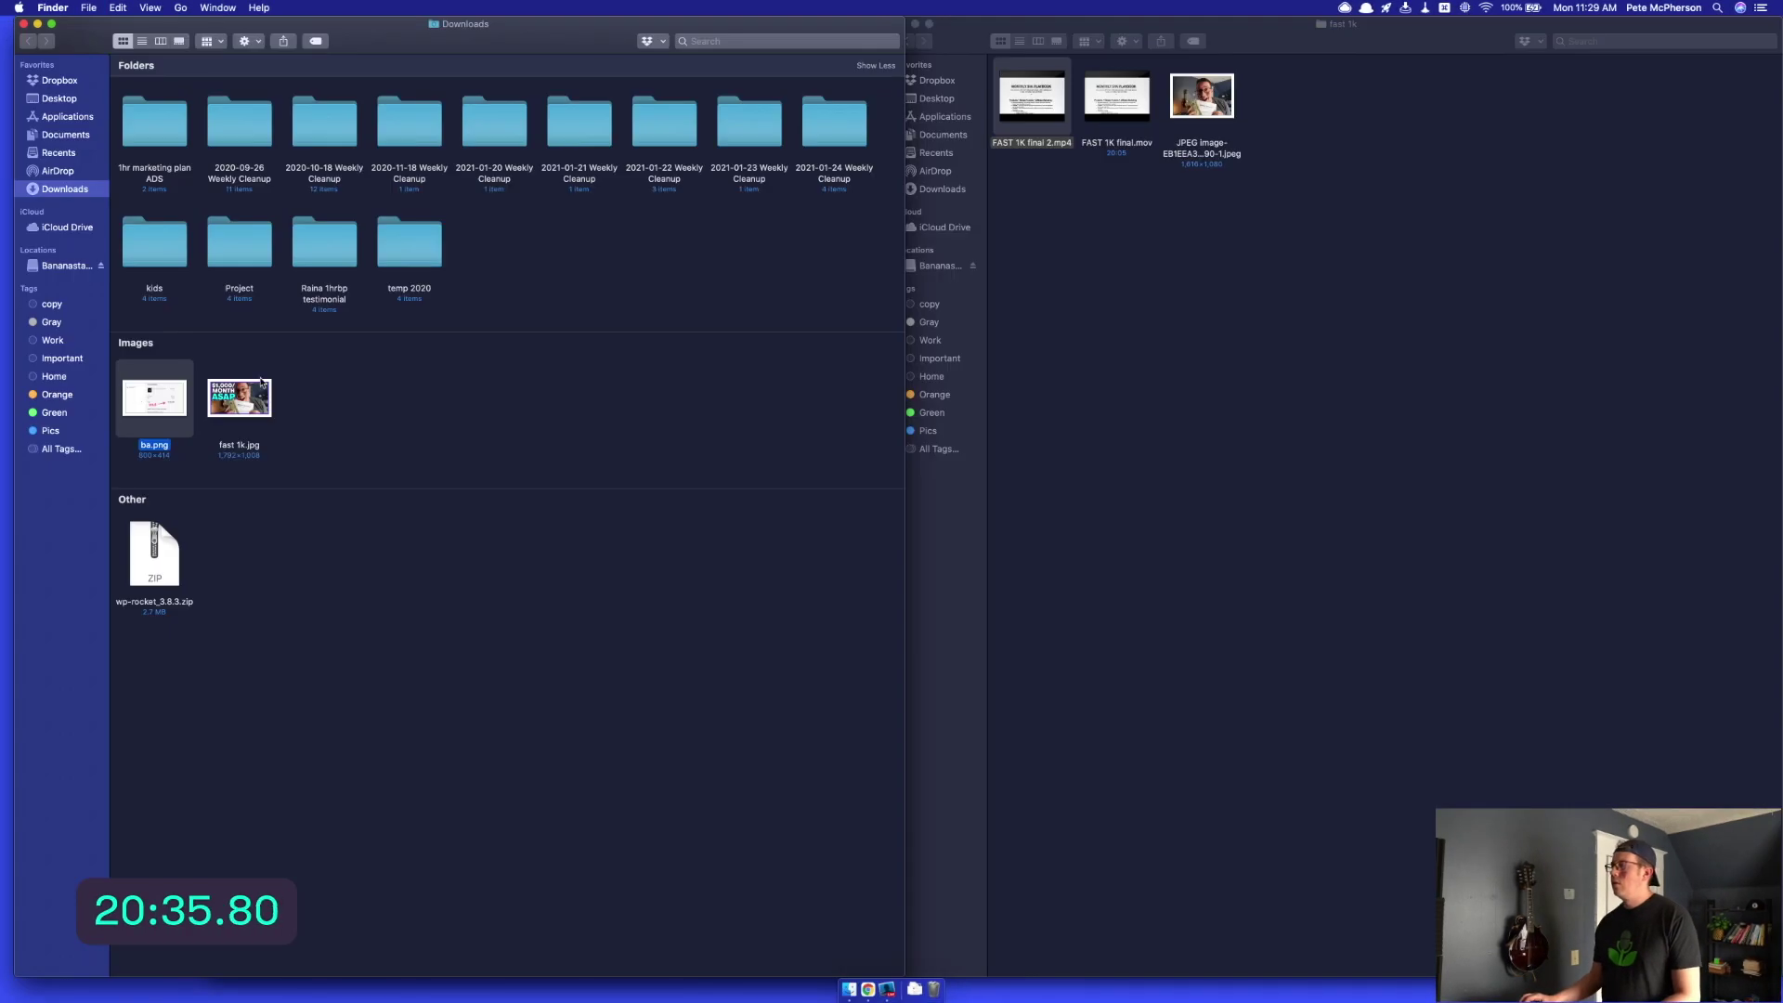
Insert an image block between the pink Online Impact block and the intro text, and fill it with ba.png from Downloads
click(1719, 301)
drag(1680, 325, 899, 368)
click(202, 394)
drag(158, 402, 642, 493)
key(super+Tab)
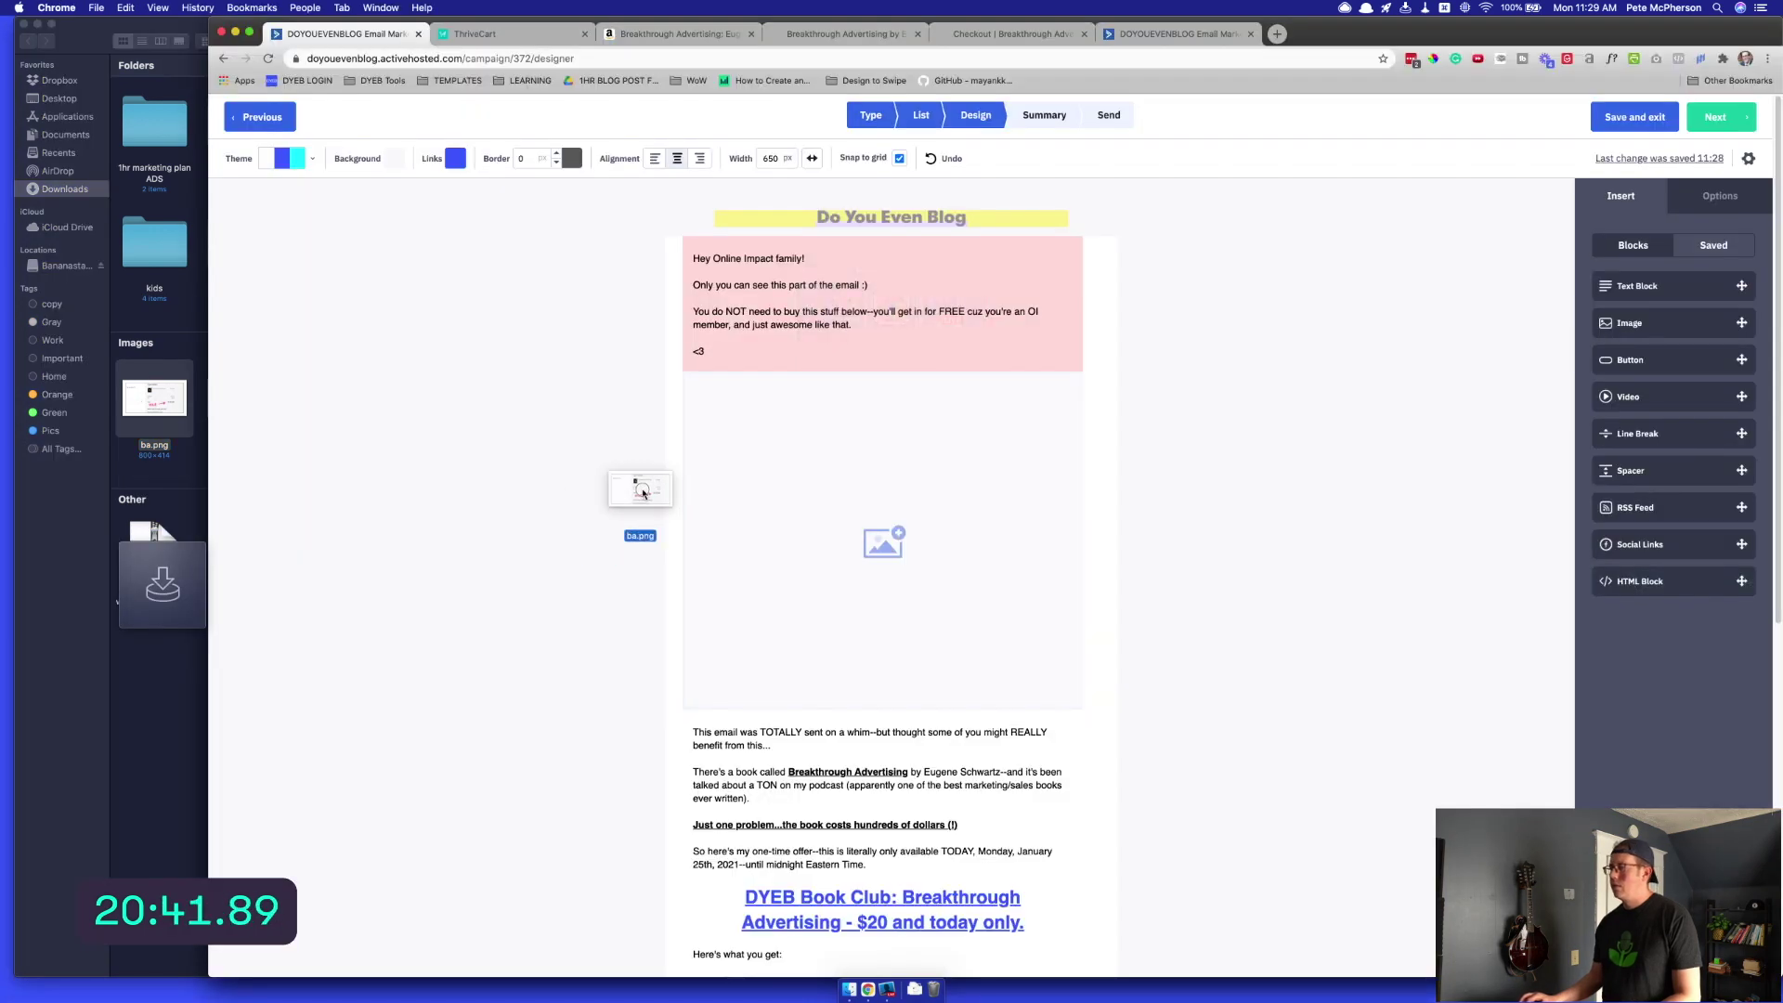
drag(643, 494, 959, 497)
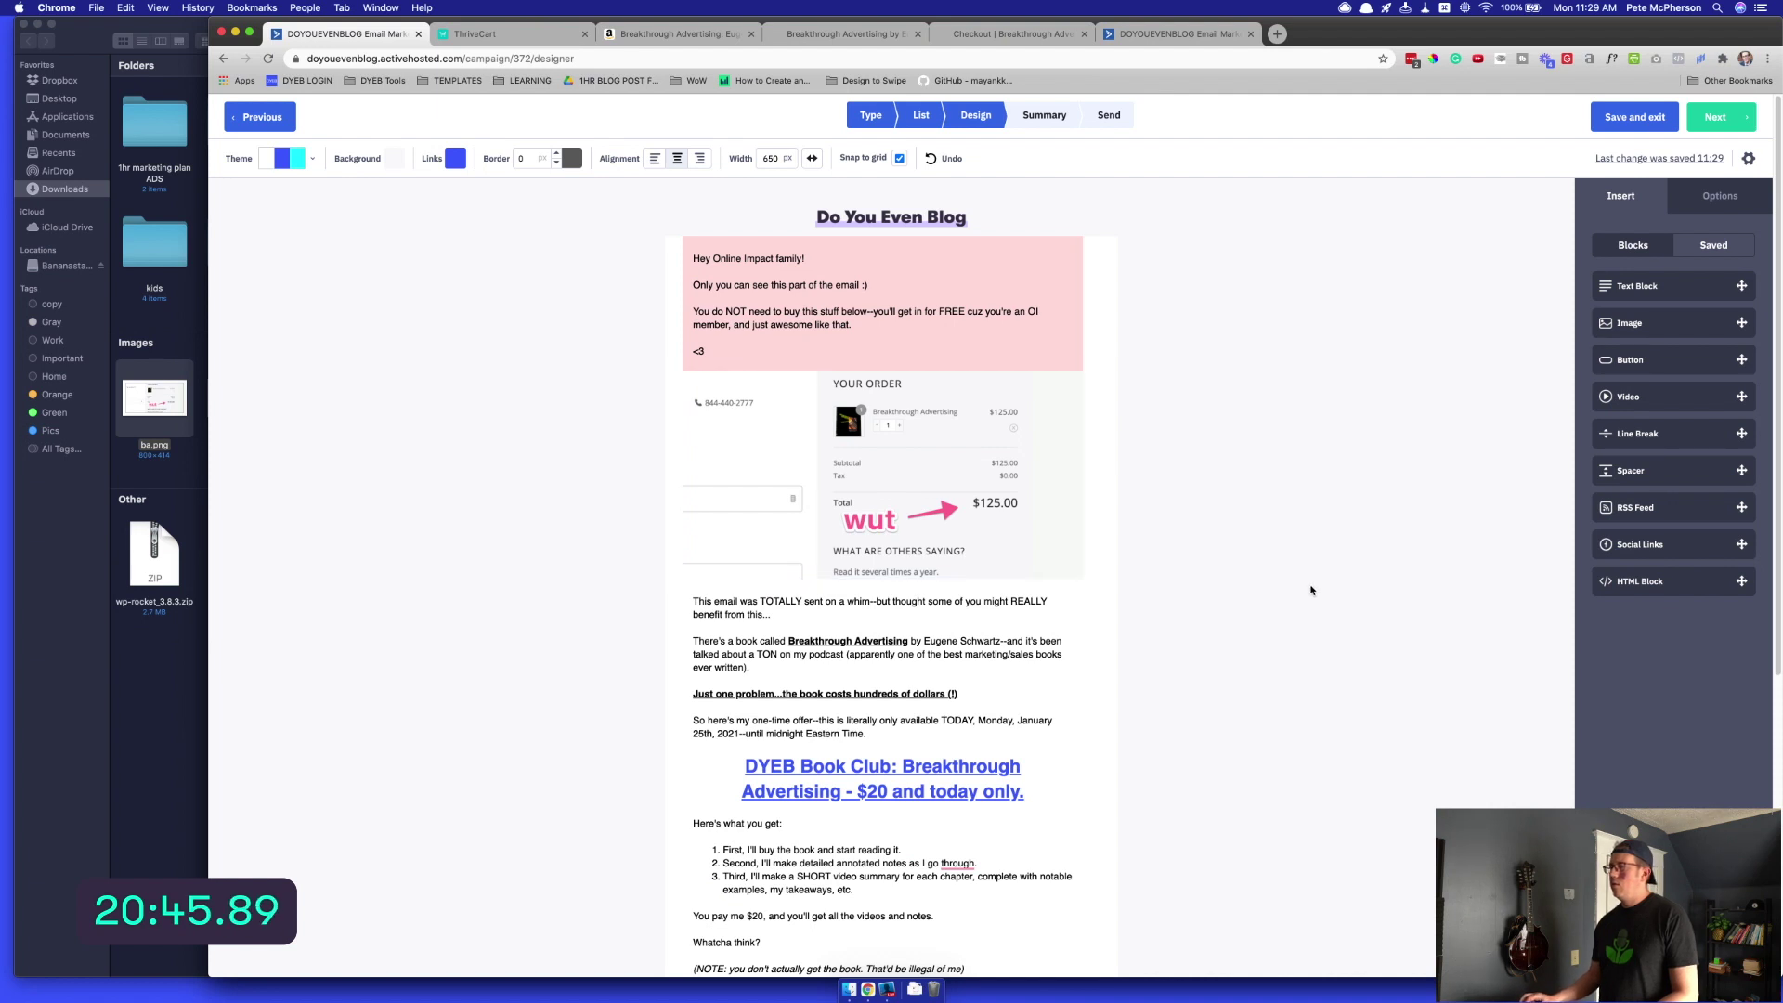
Give the order screenshot's block a white FFFFFF background and center the image
click(843, 456)
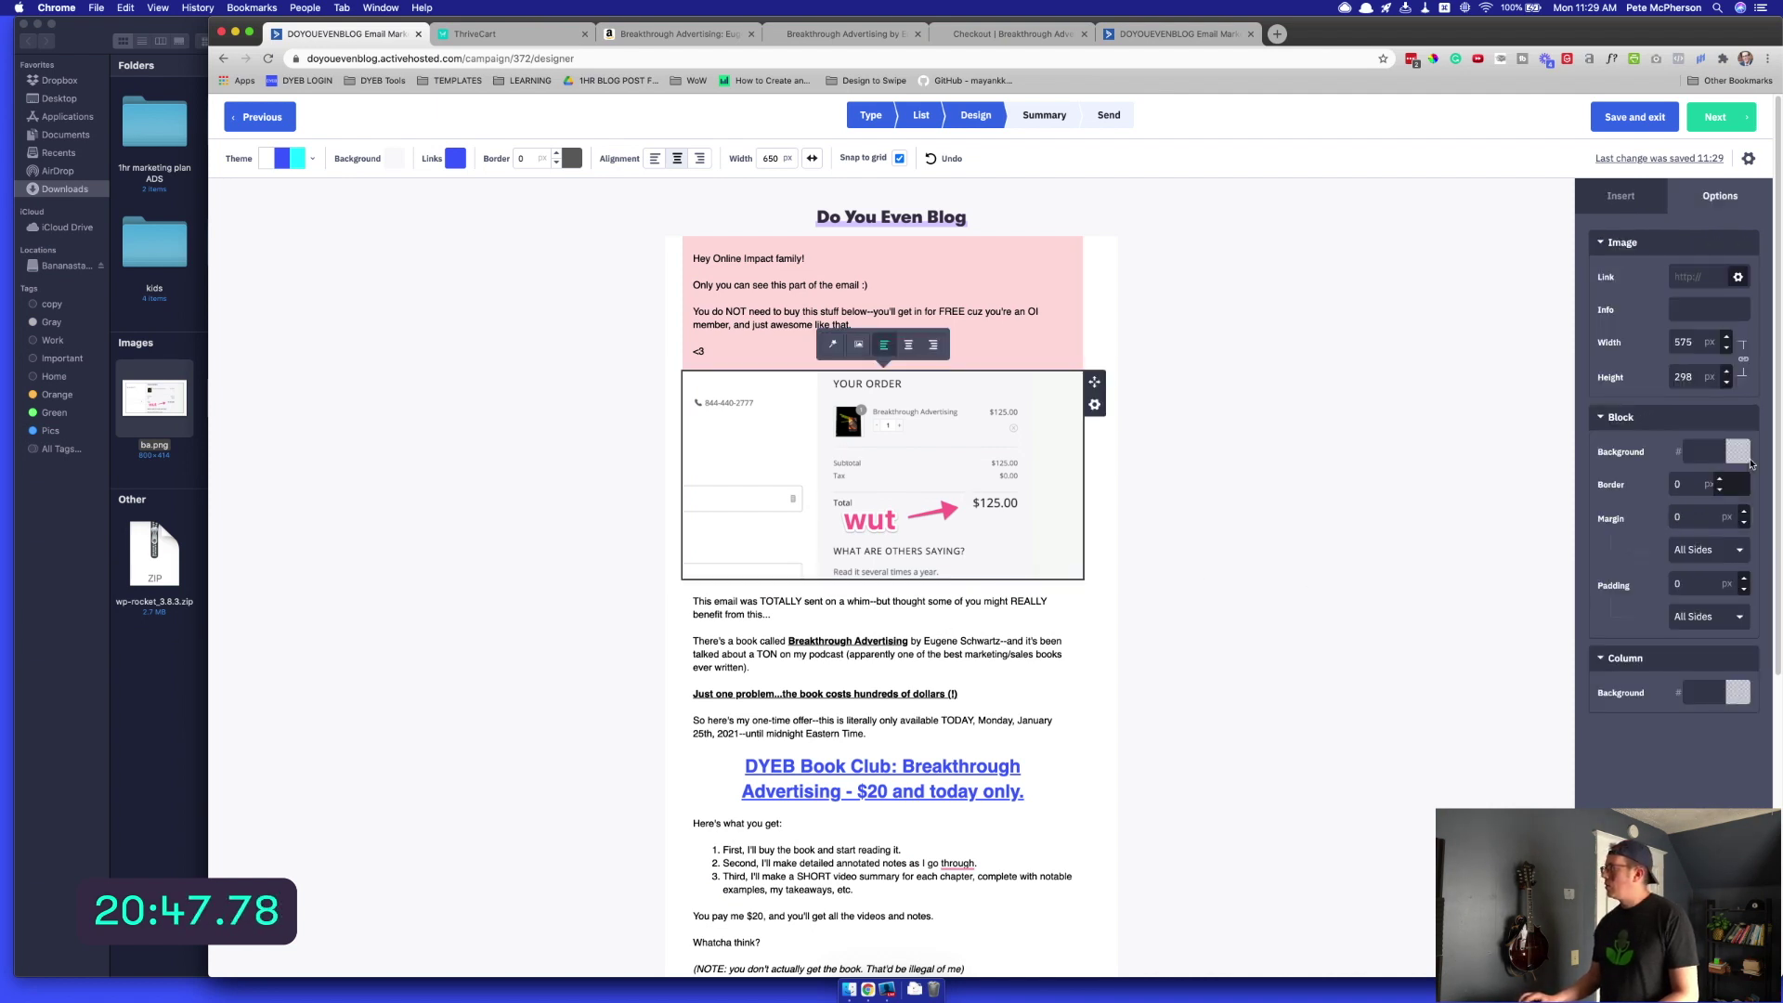
click(1703, 458)
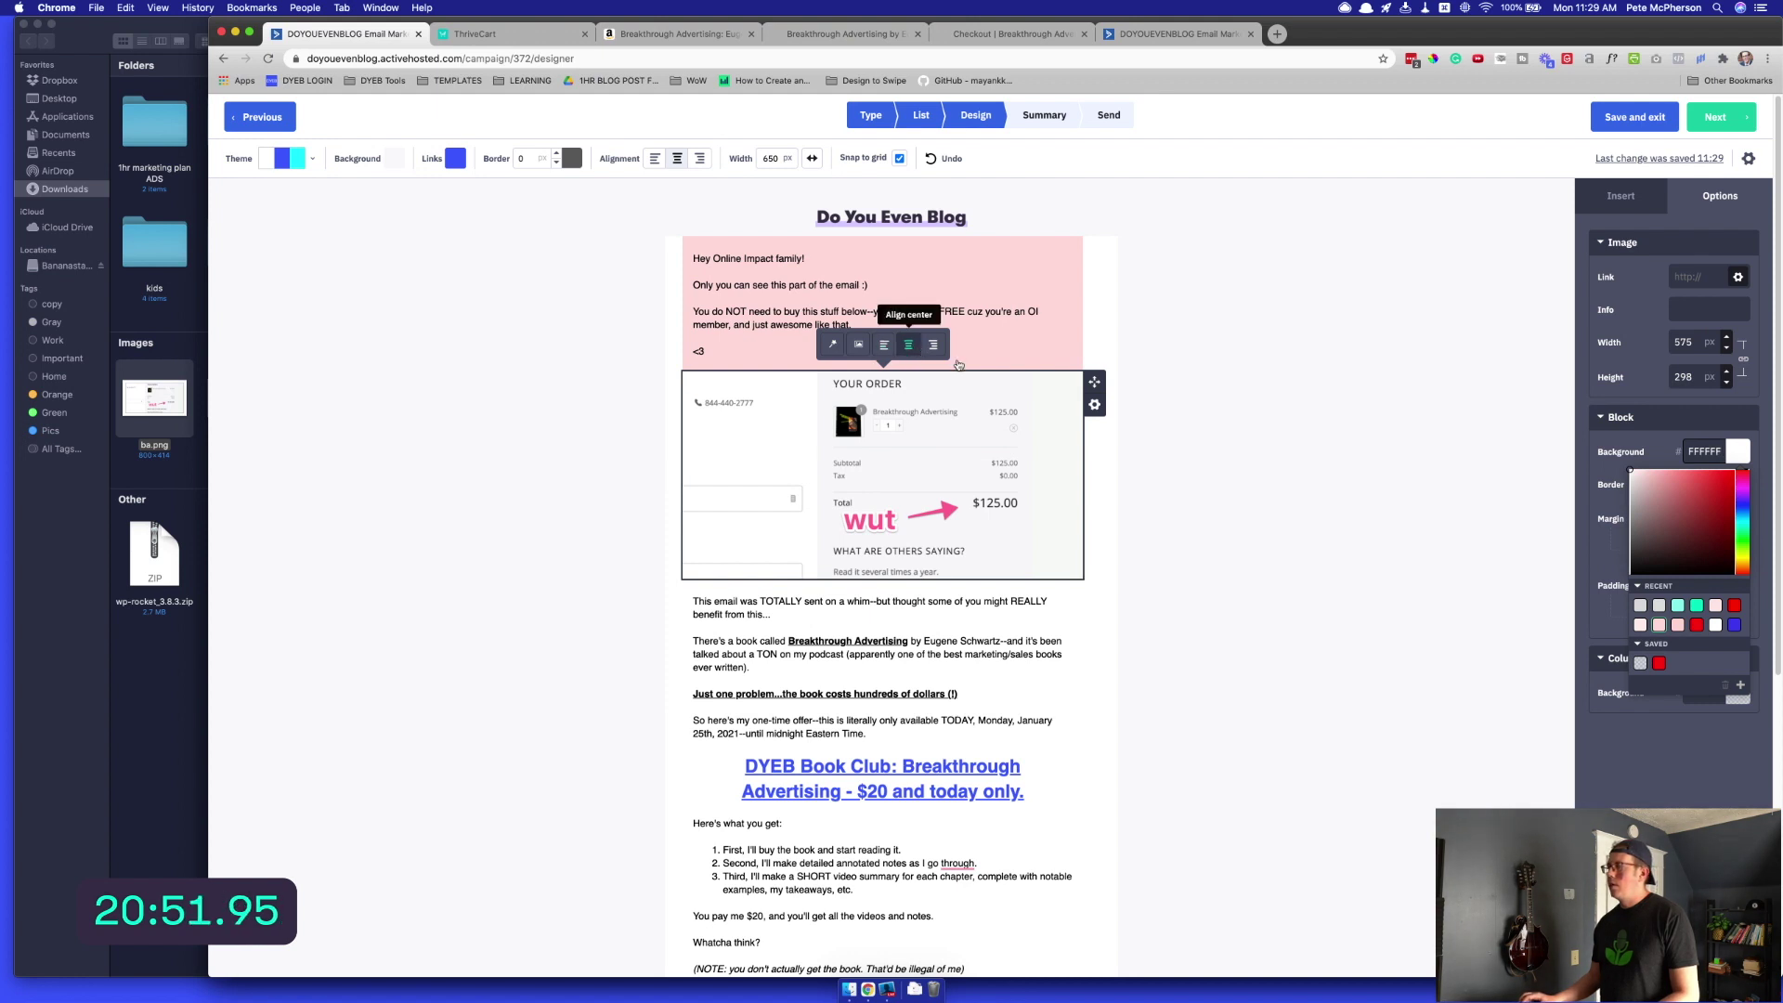
click(1405, 585)
Duplicate the main text block below the order screenshot
scroll(781, 663, down, 2)
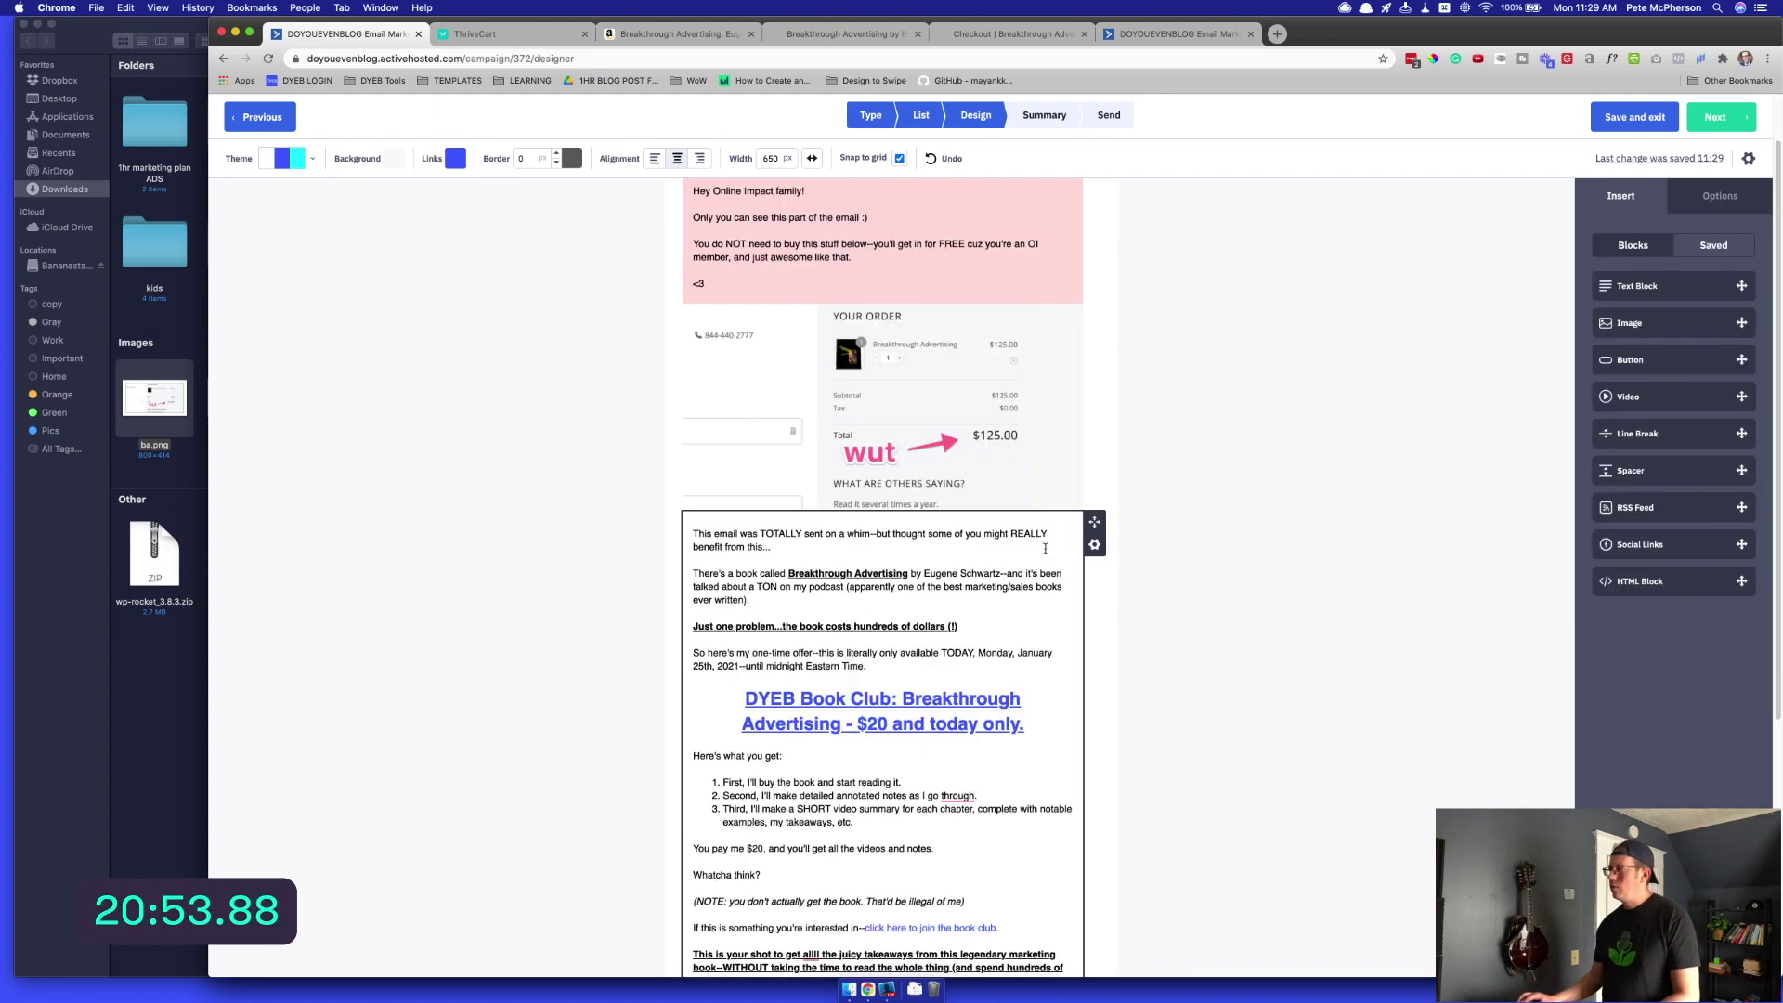
click(1095, 546)
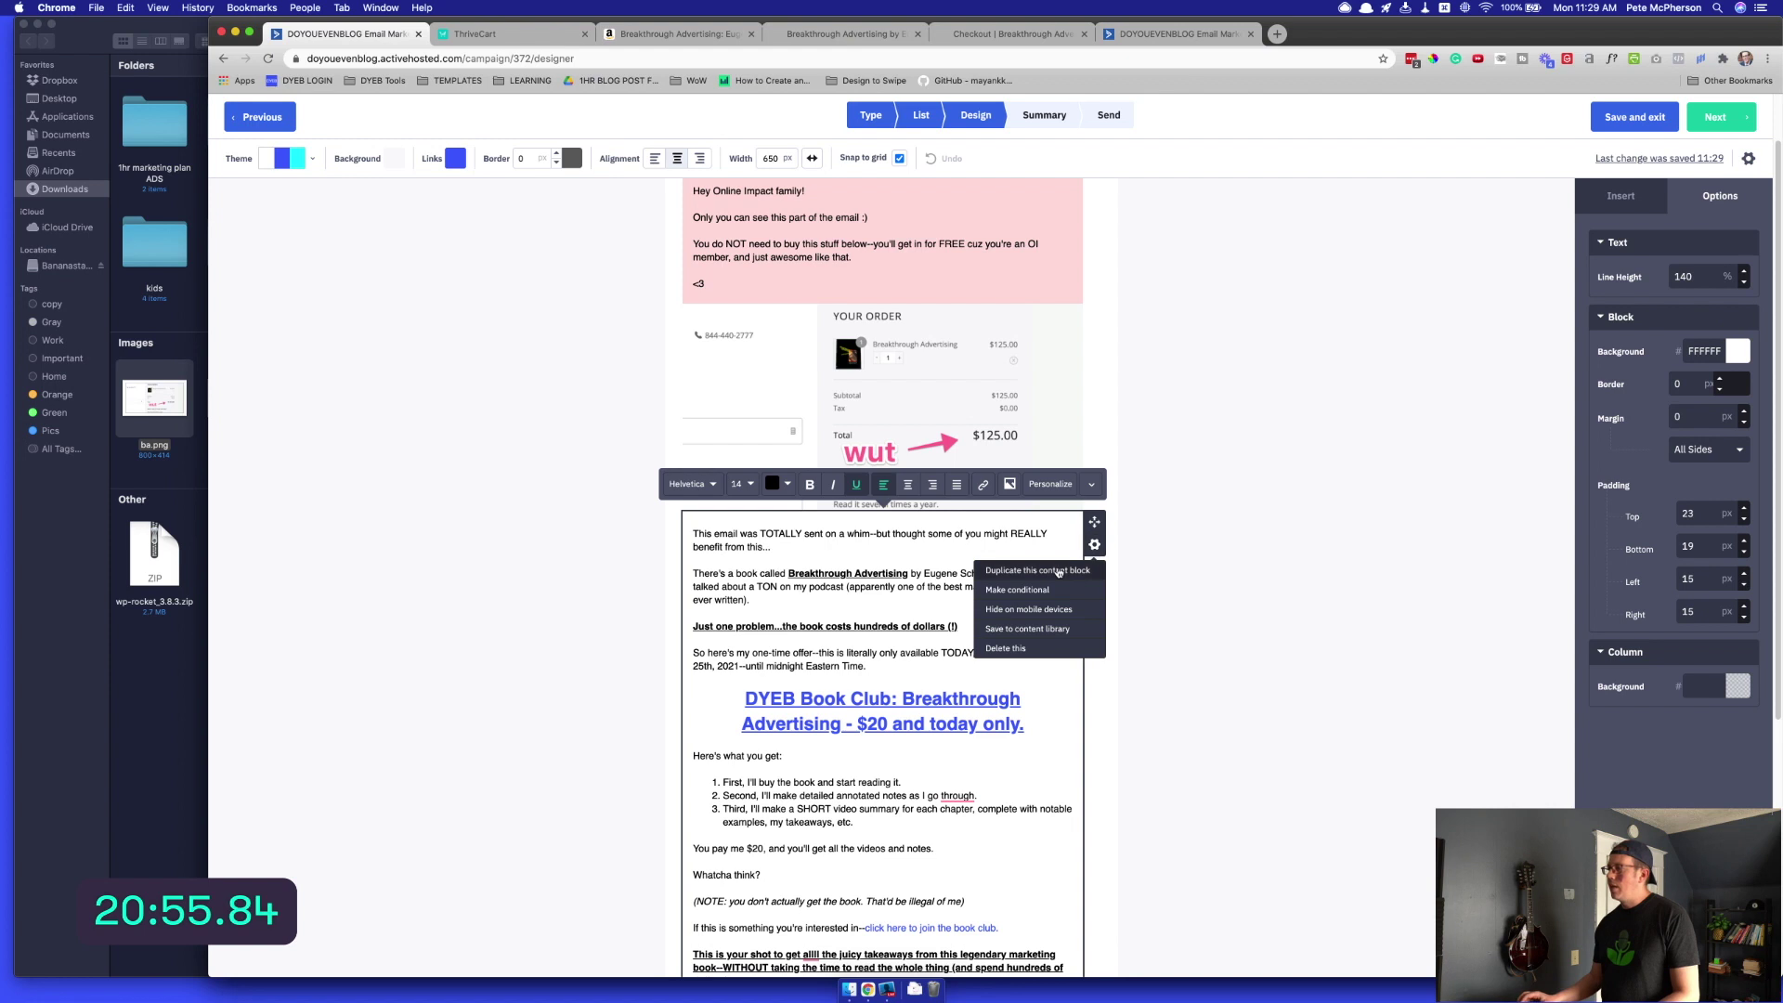
click(1059, 572)
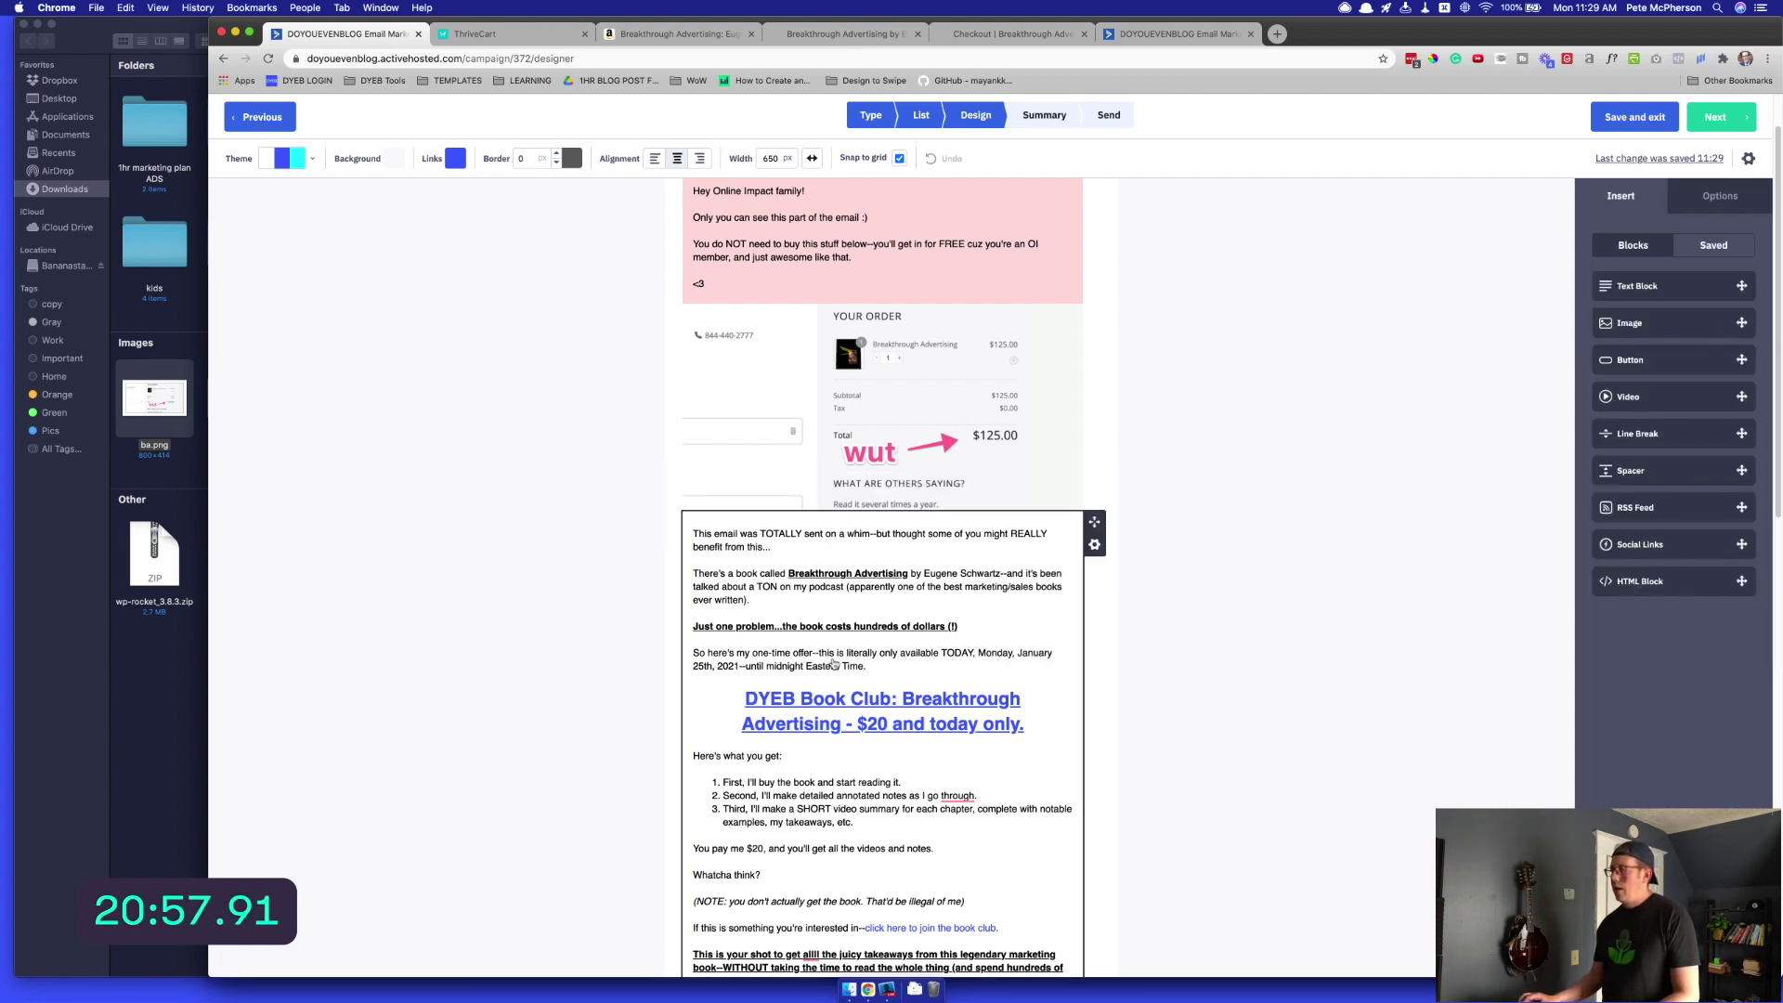
In the first copy of the text block, delete everything after "Just one problem...the book costs hundreds of dollars (!)"
scroll(839, 656, down, 2)
drag(692, 594, 840, 969)
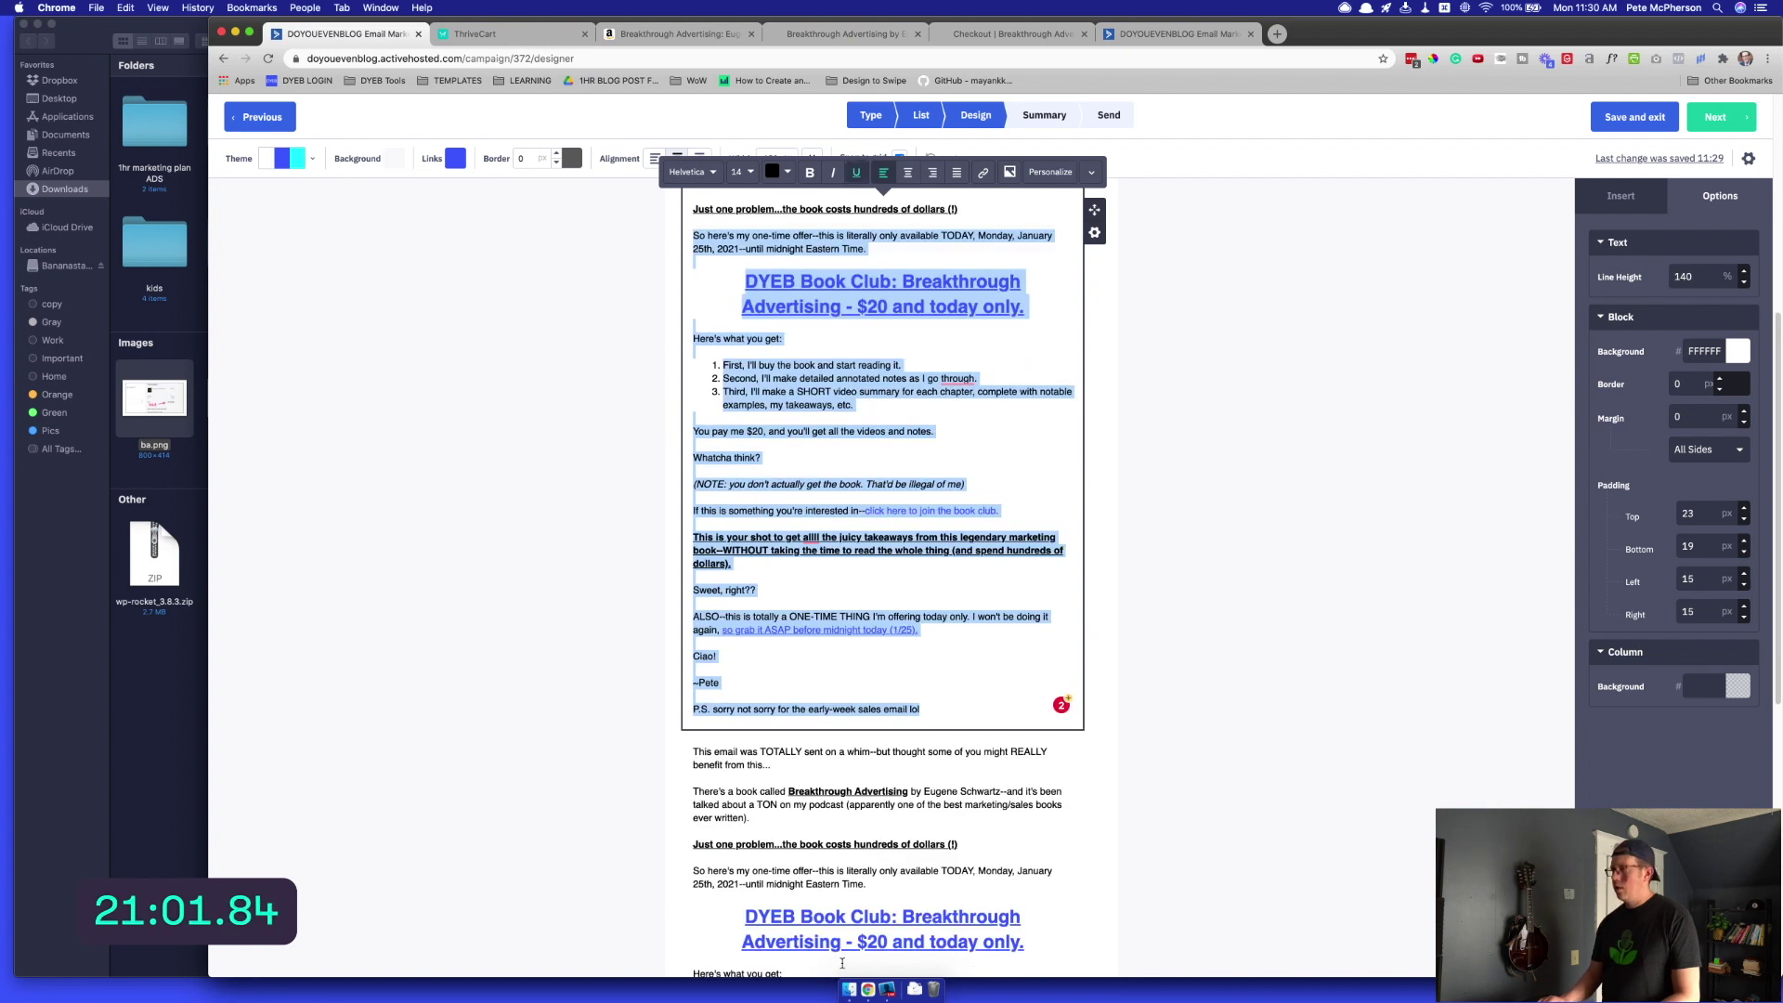
key(BackSpace)
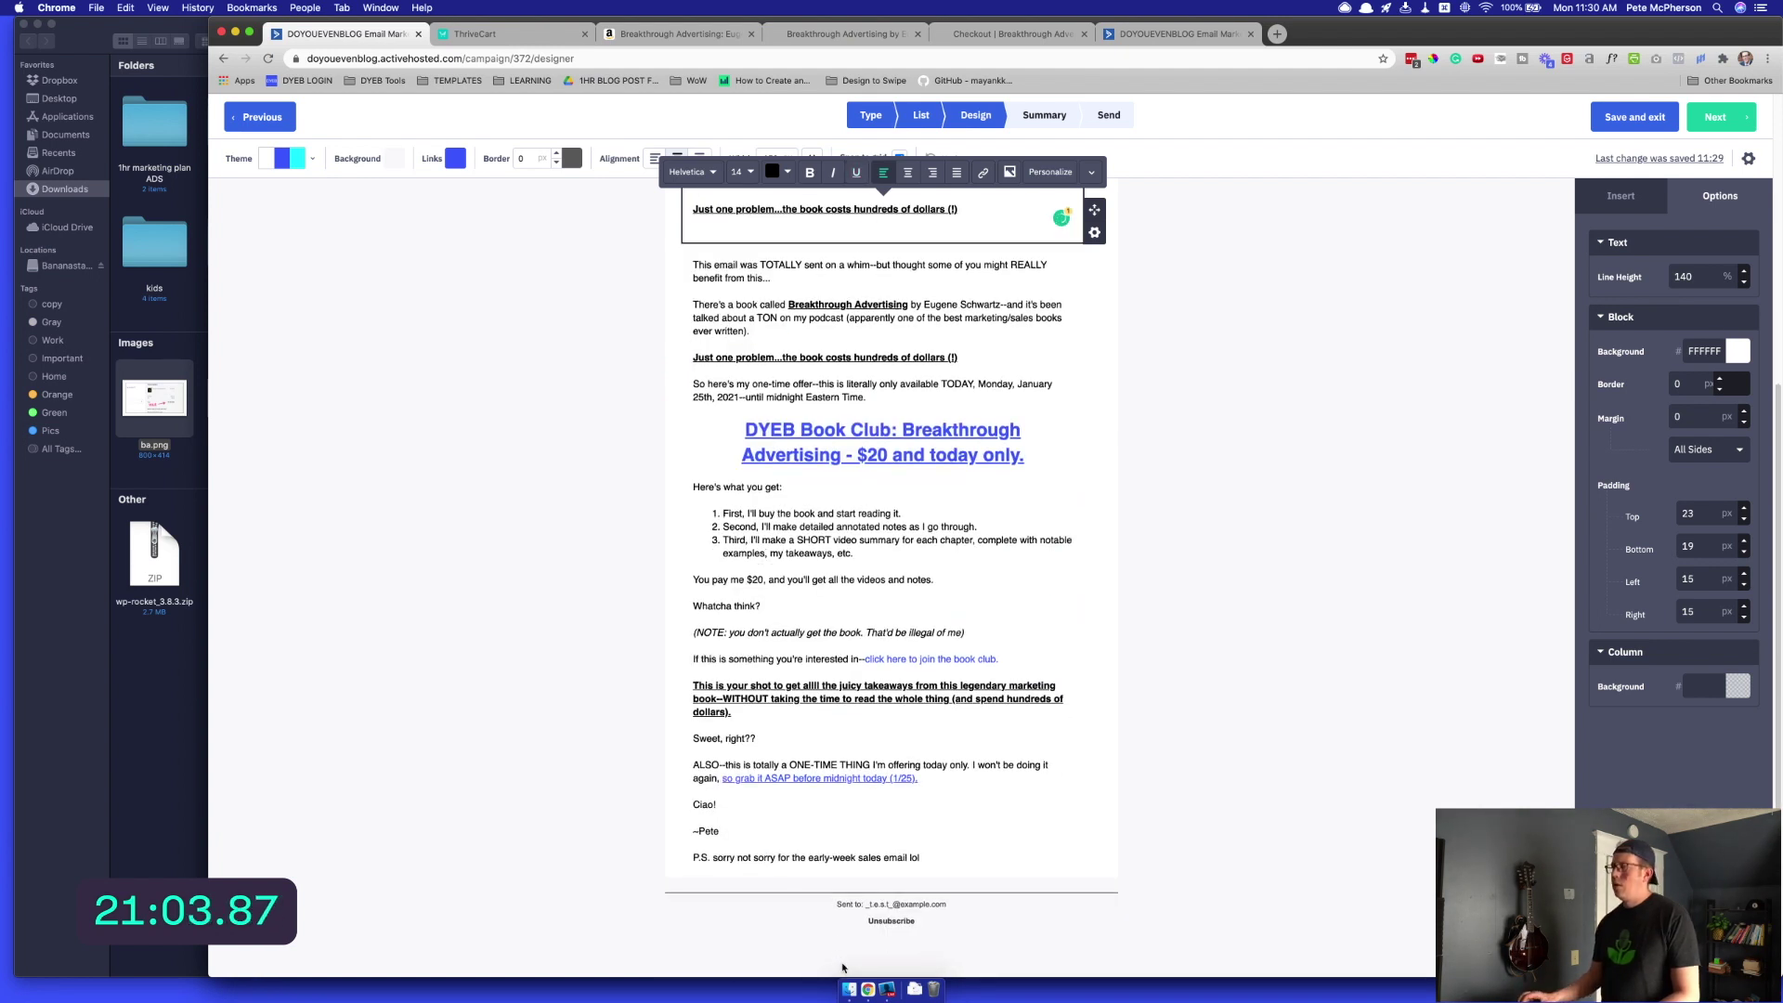
key(BackSpace)
In the second text block, delete the opening paragraphs so it starts with "So here's my one-time offer"
scroll(808, 972, up, 1)
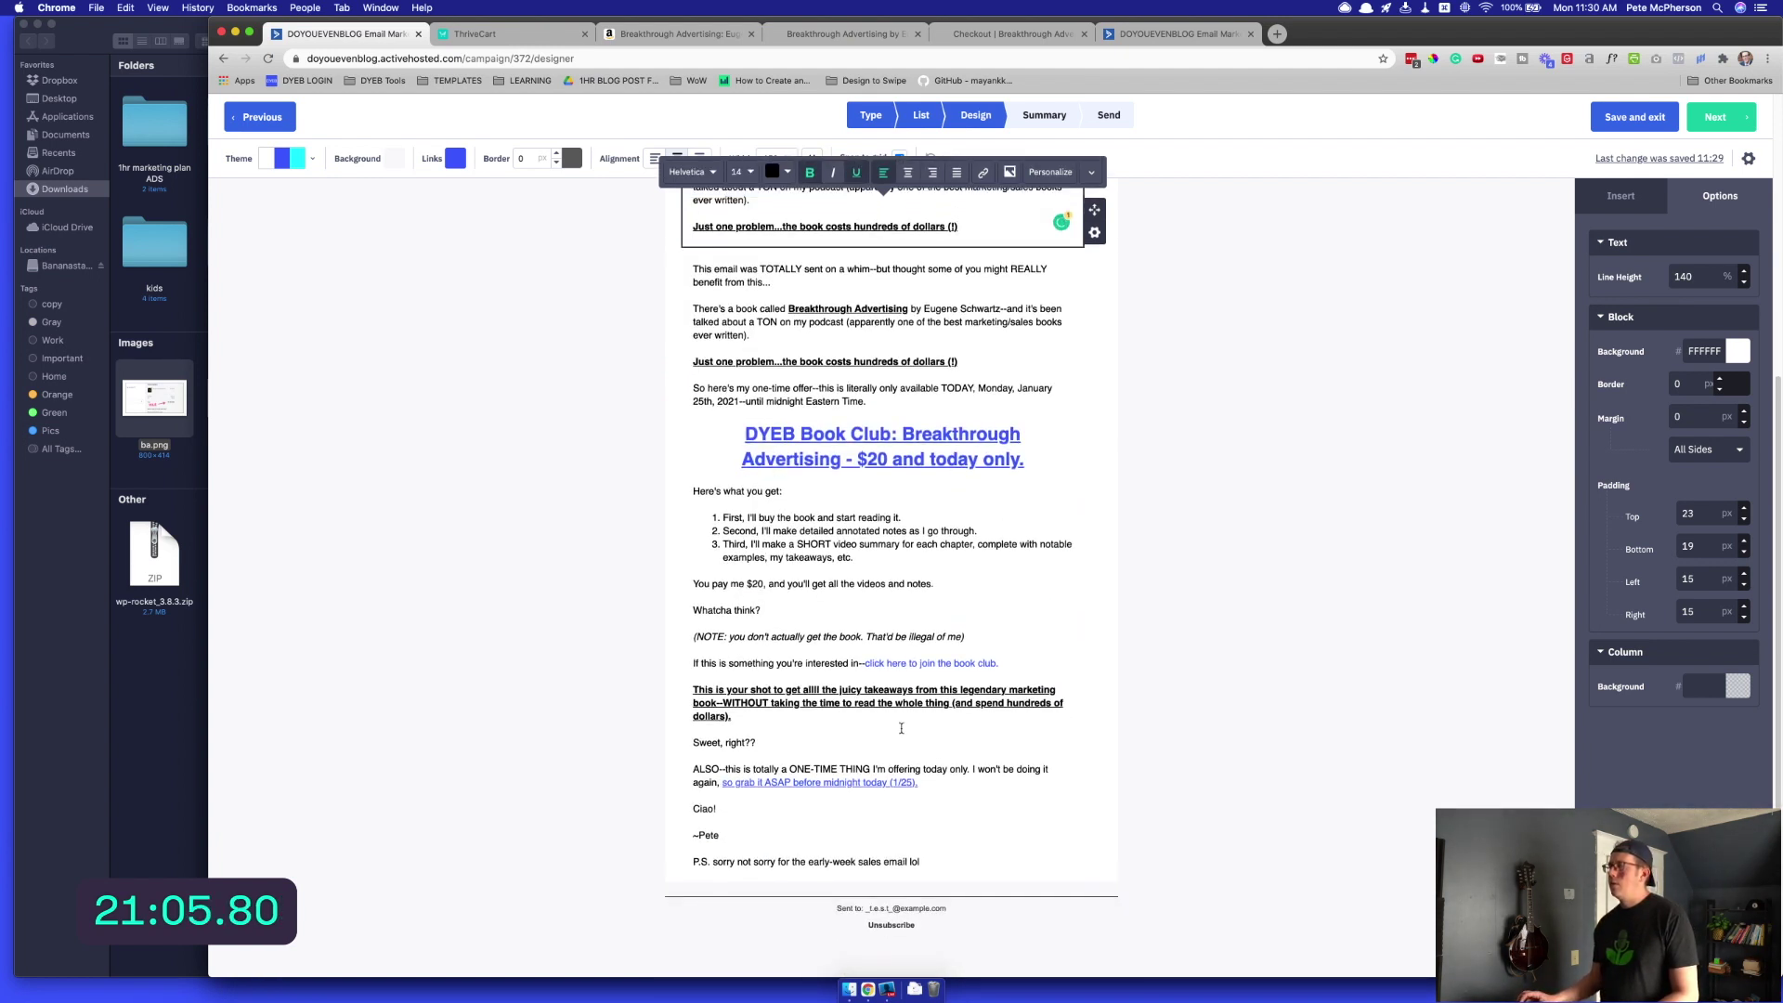
click(1016, 420)
scroll(1014, 409, up, 10)
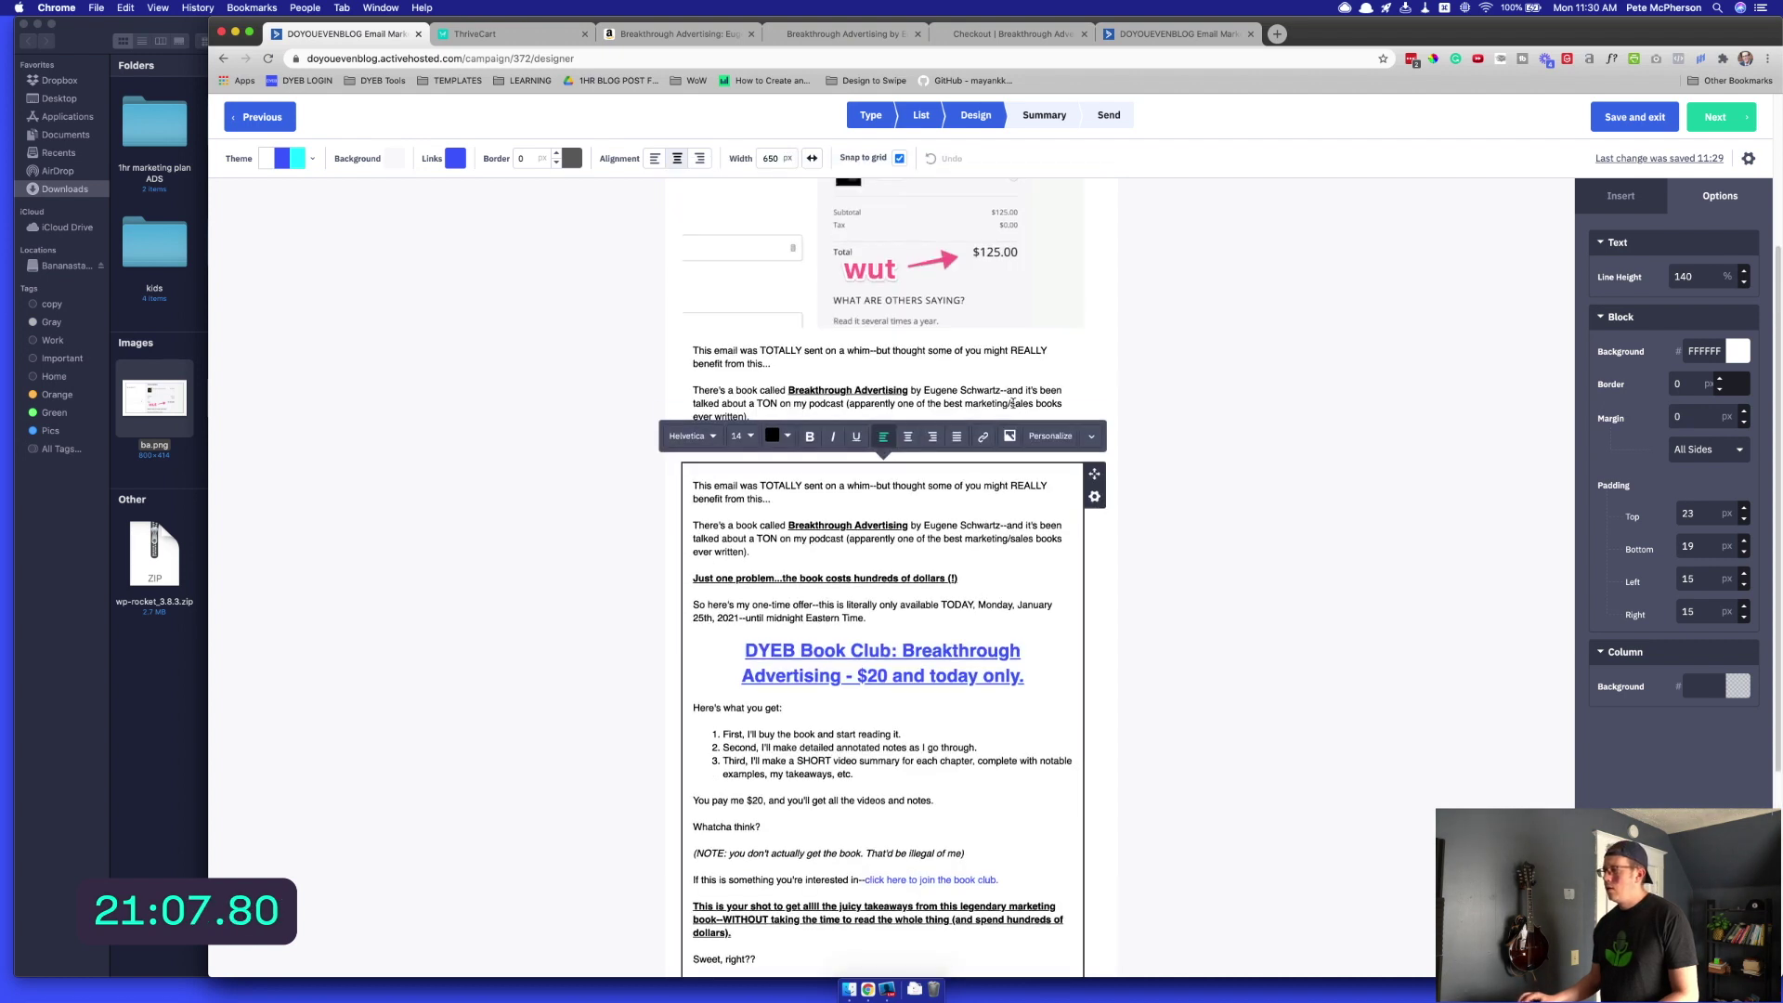
drag(966, 580, 625, 490)
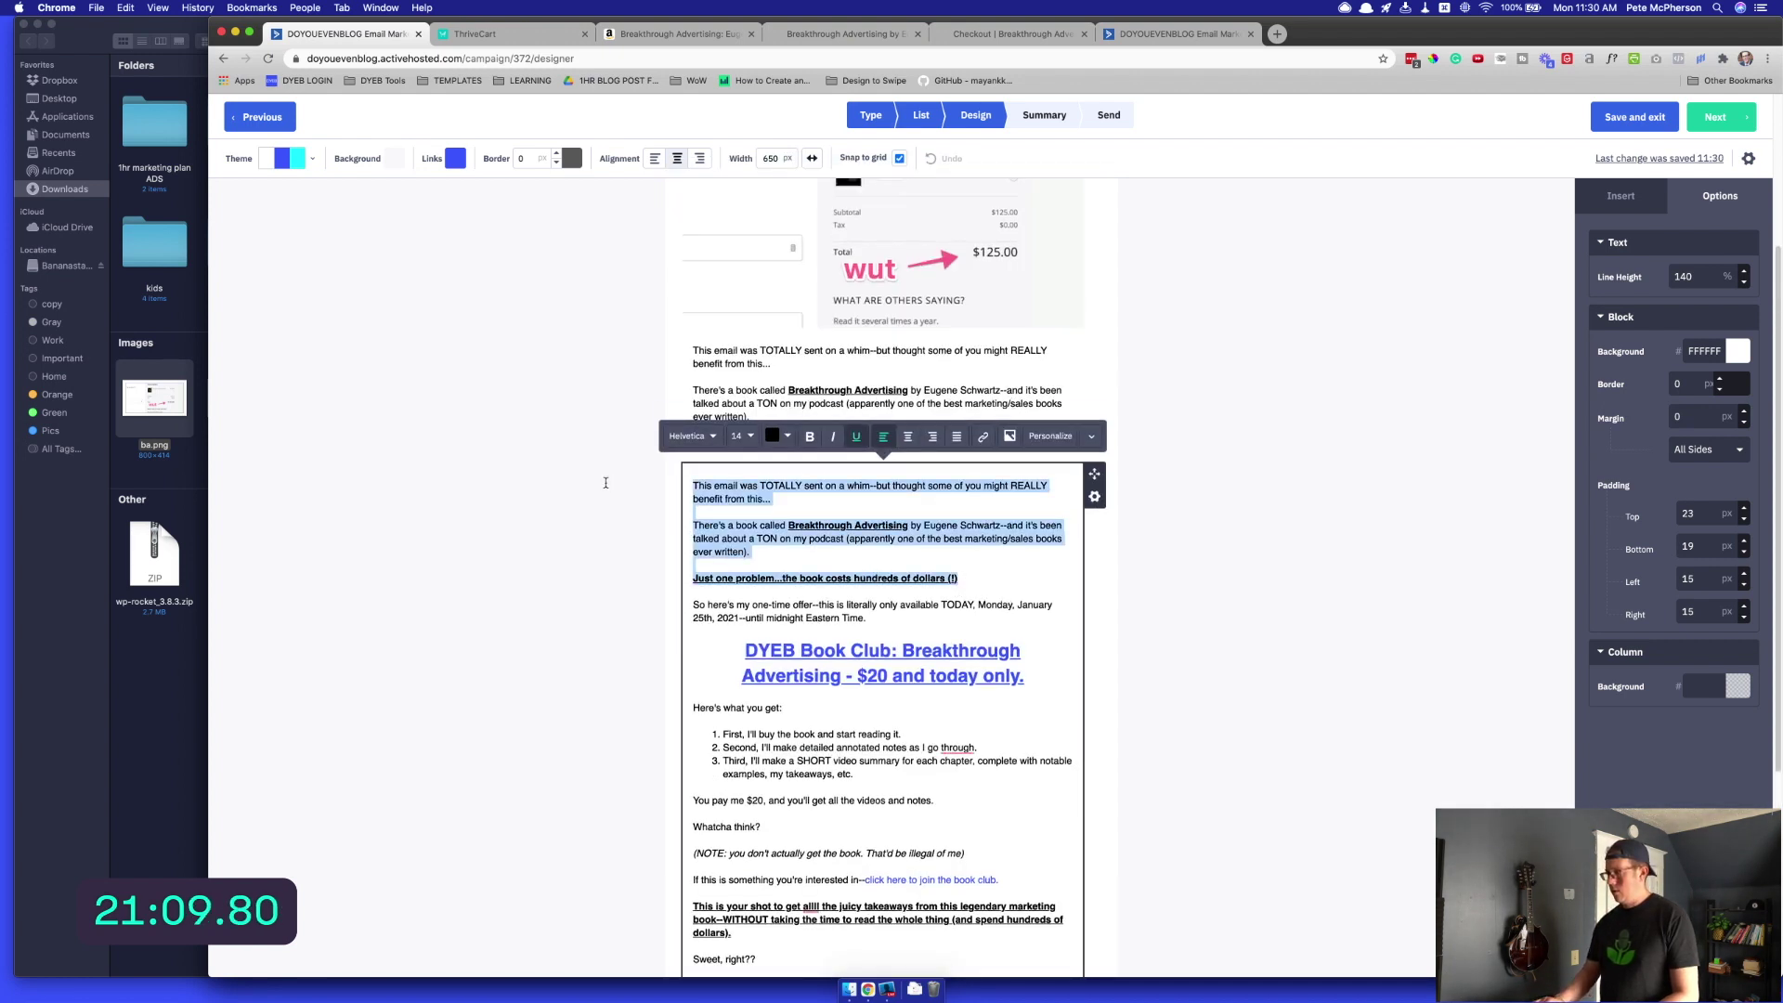
key(BackSpace)
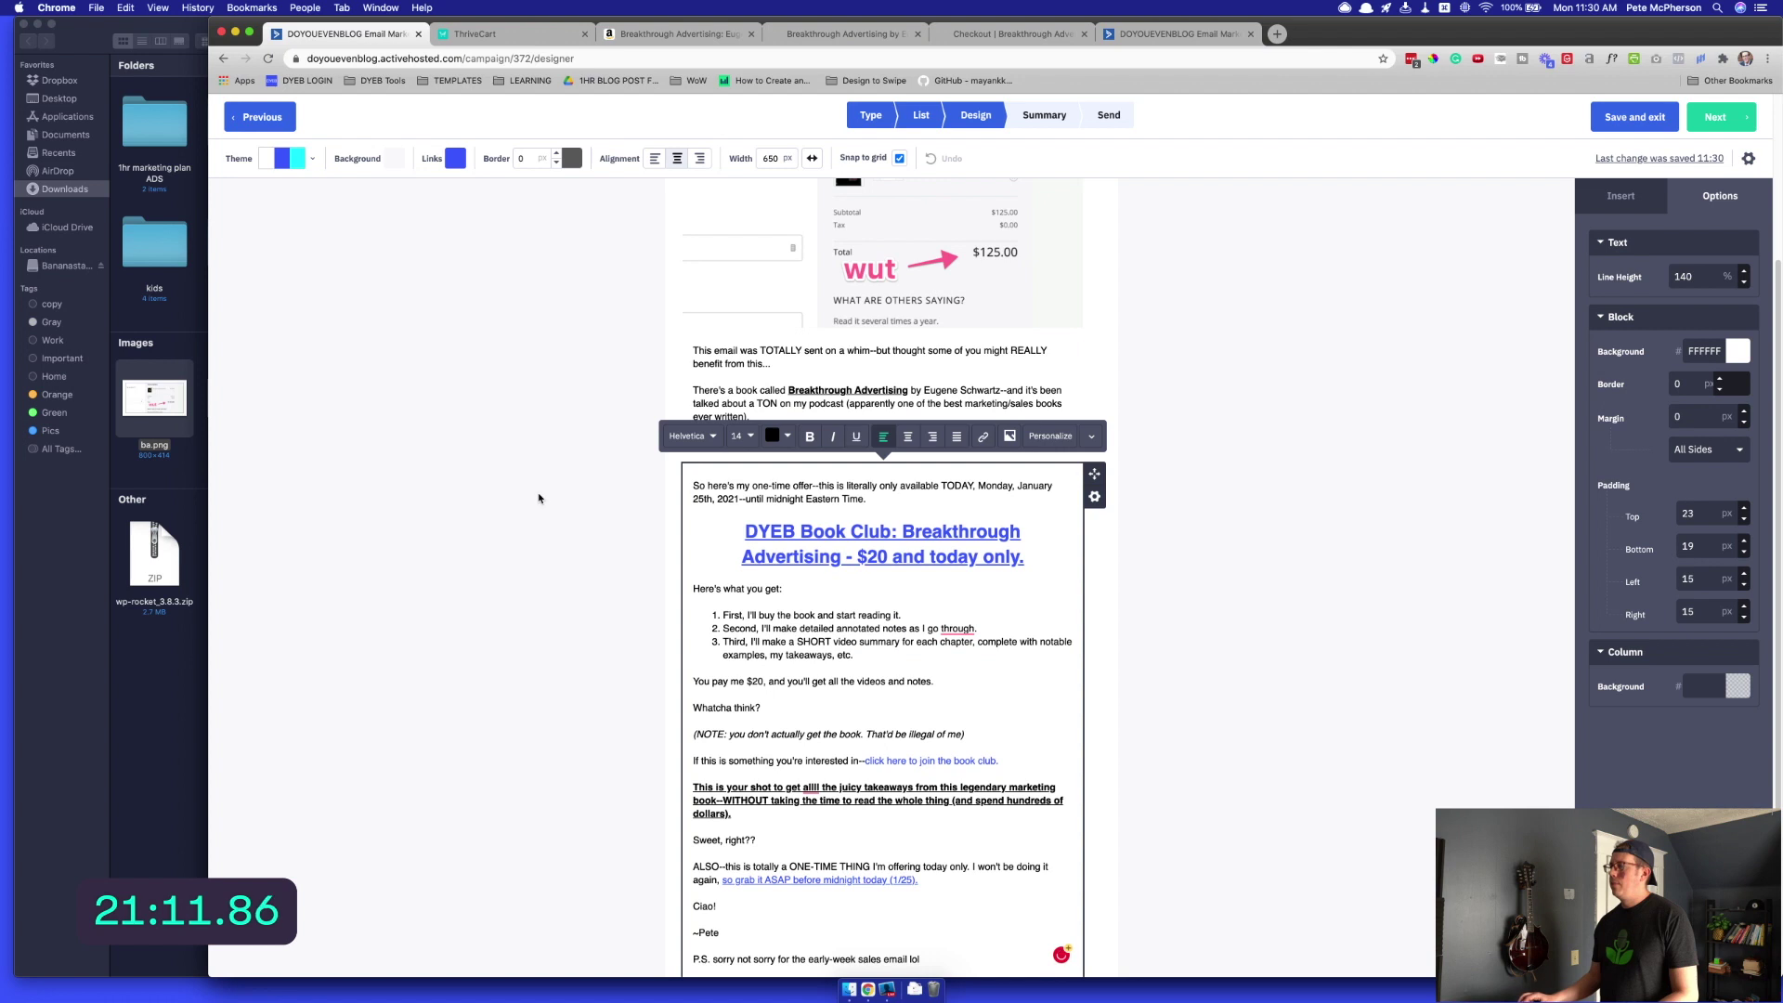
Move the order screenshot between the two text blocks and give it a 1 px solid border
scroll(1509, 490, up, 10)
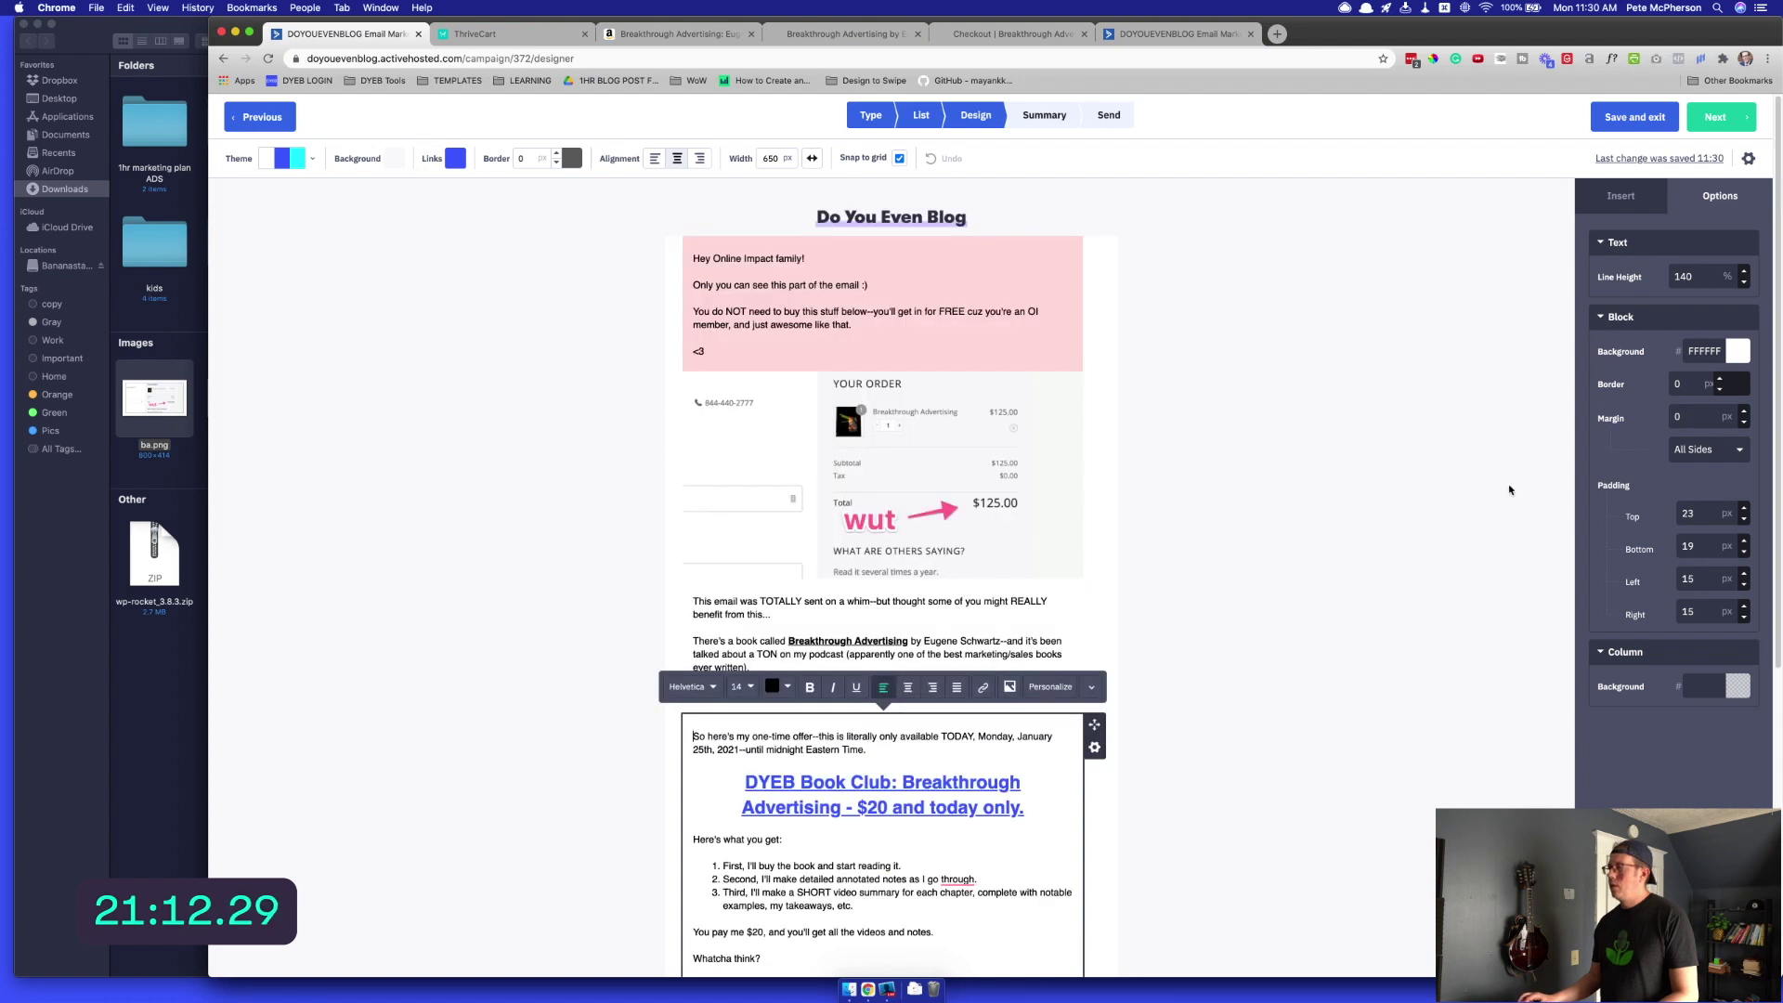
click(1108, 488)
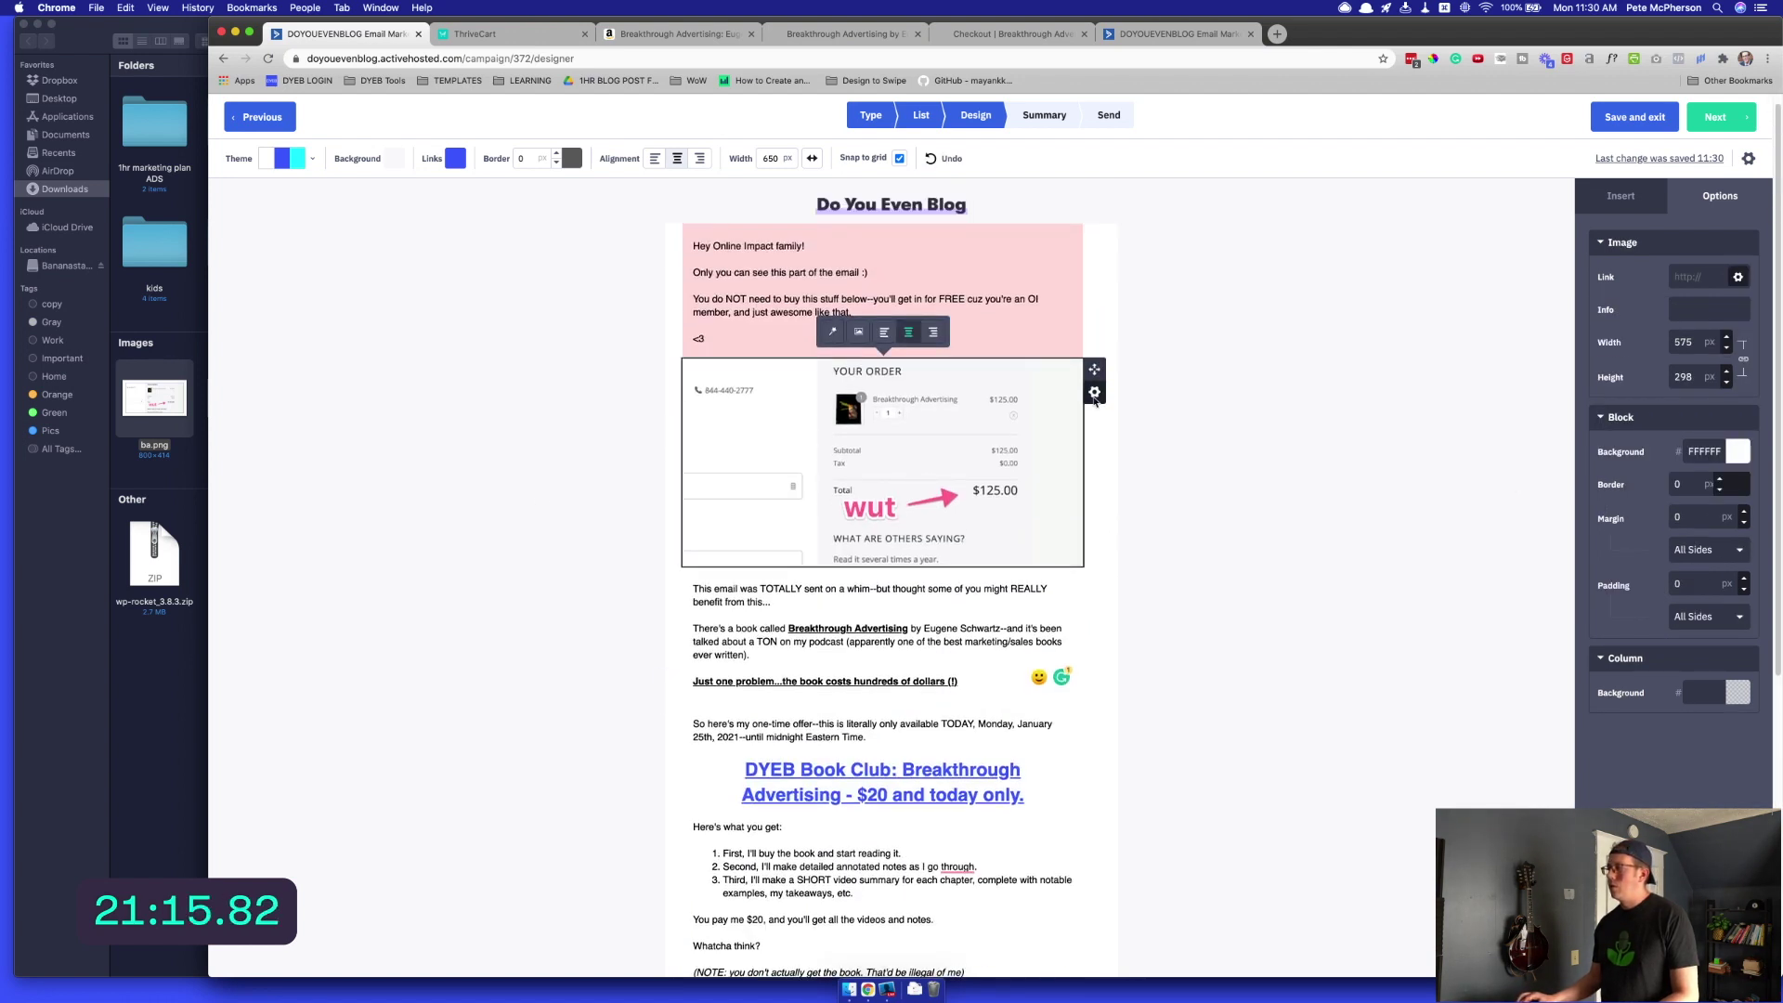
drag(1045, 406, 892, 708)
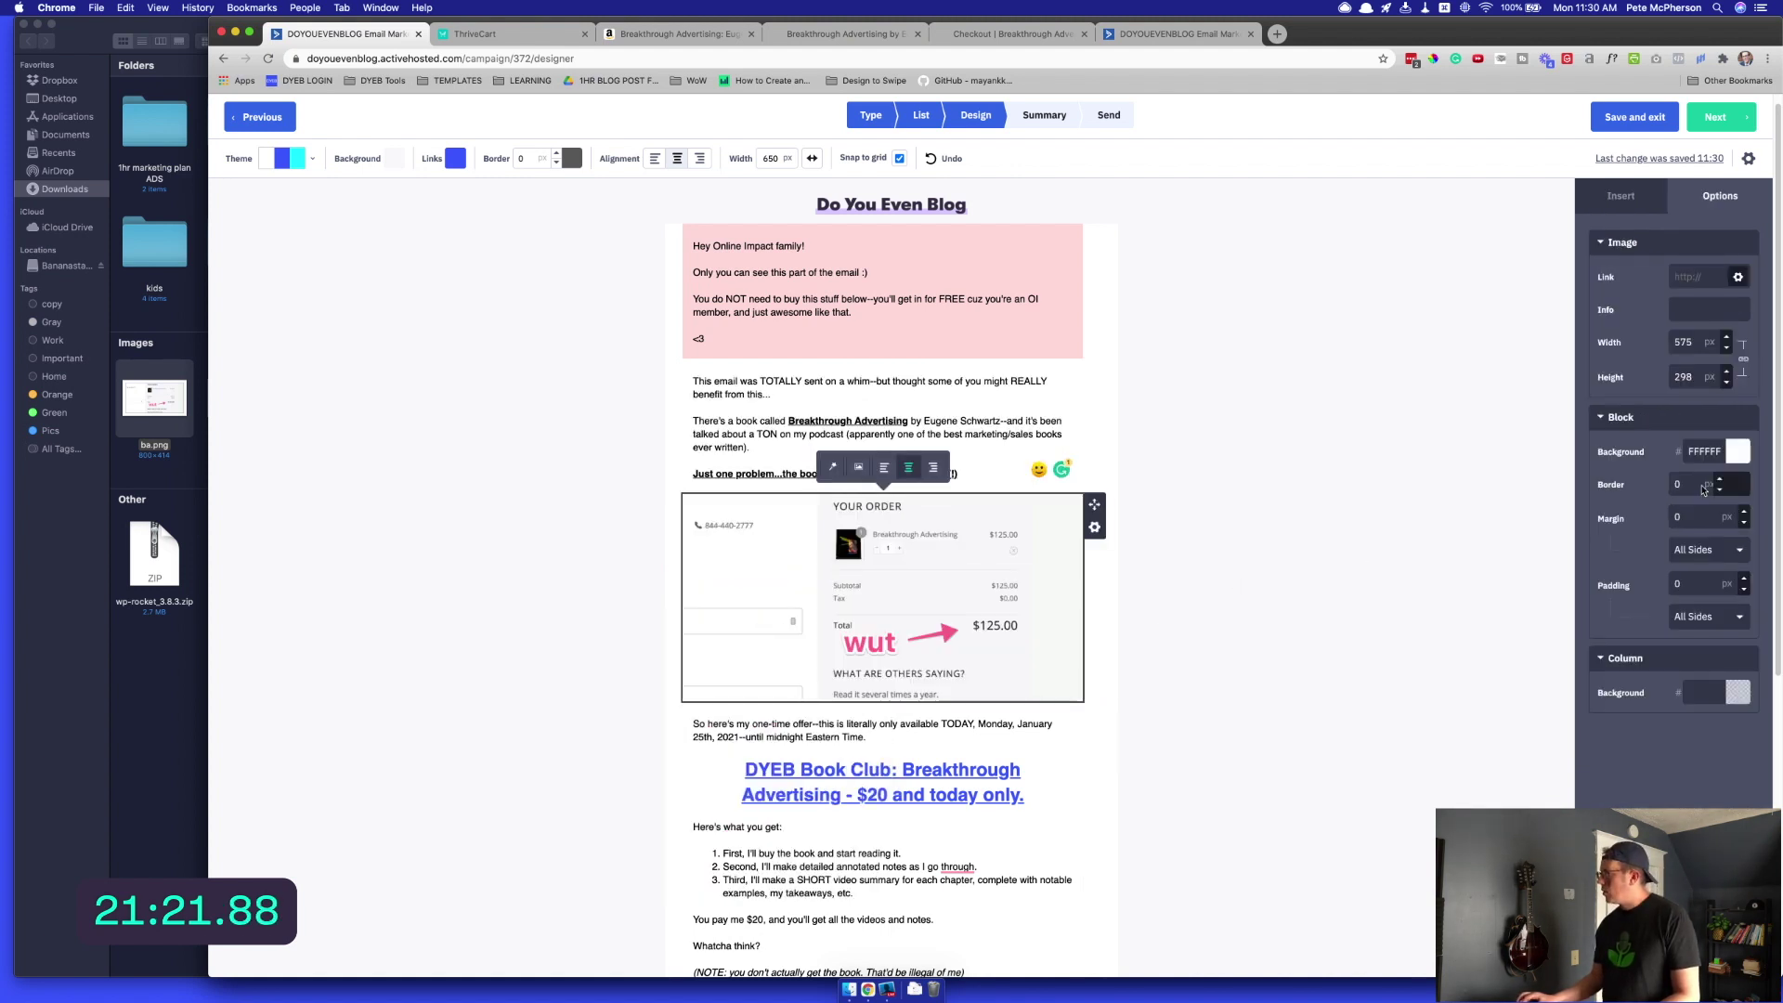
click(1721, 479)
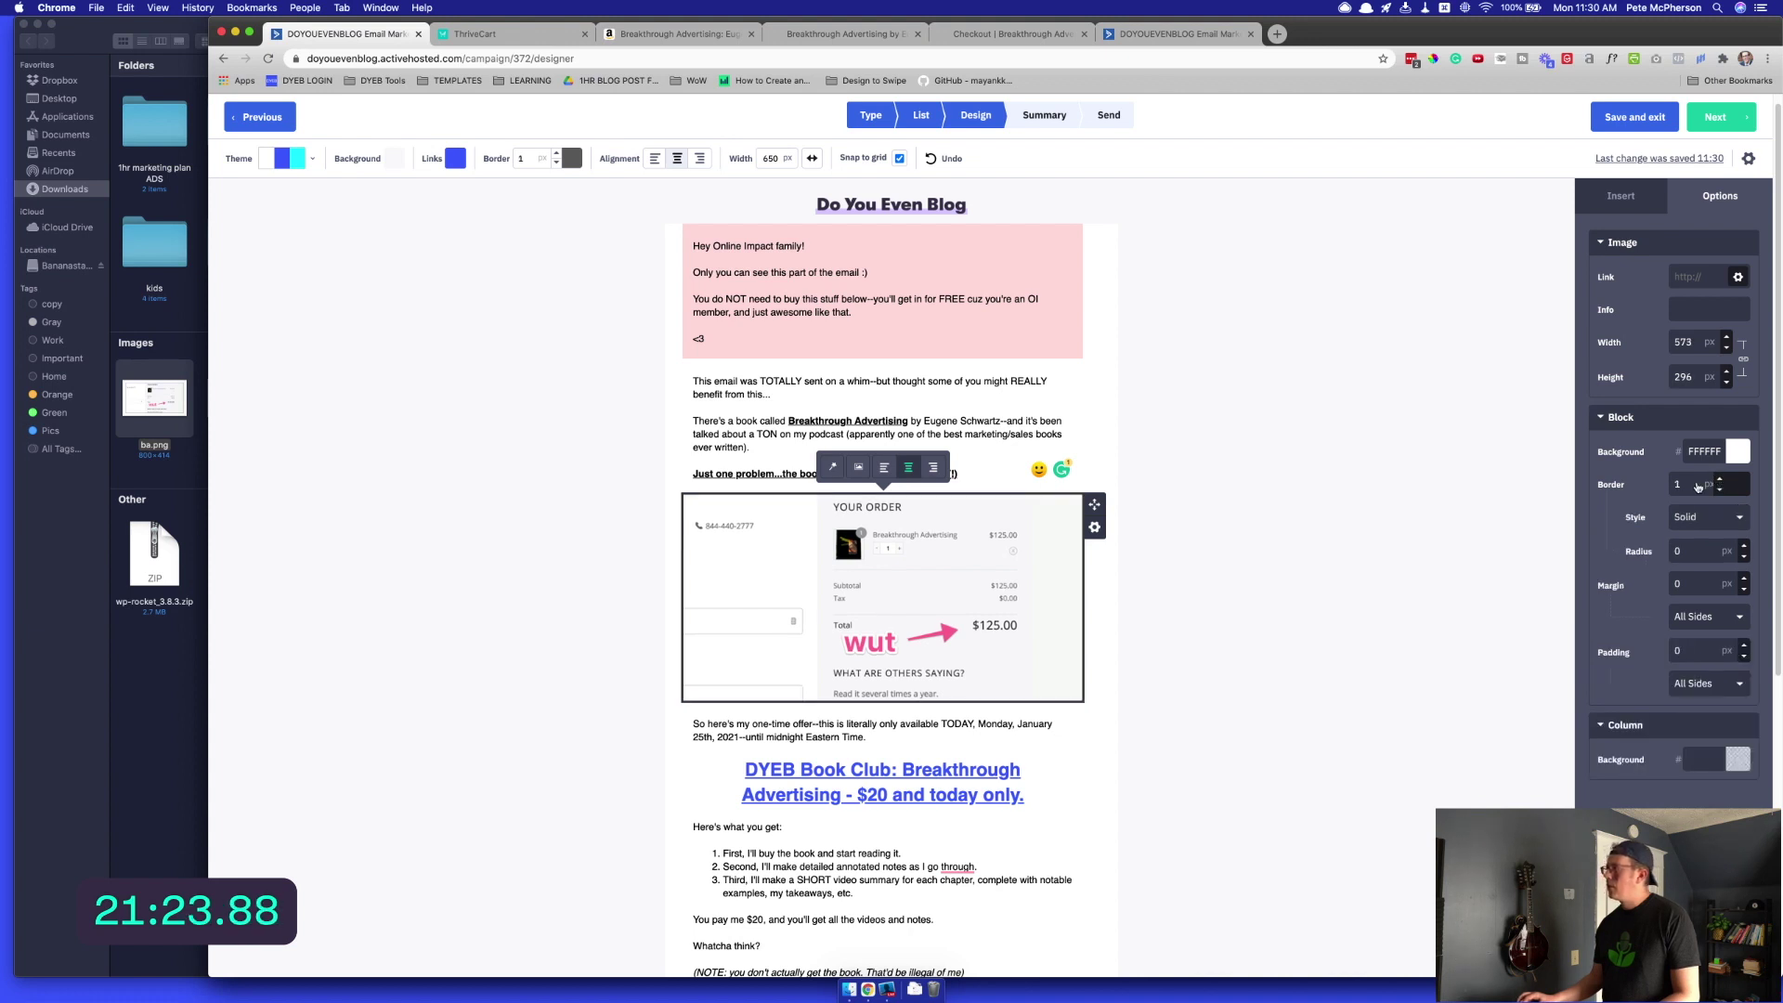
click(1399, 516)
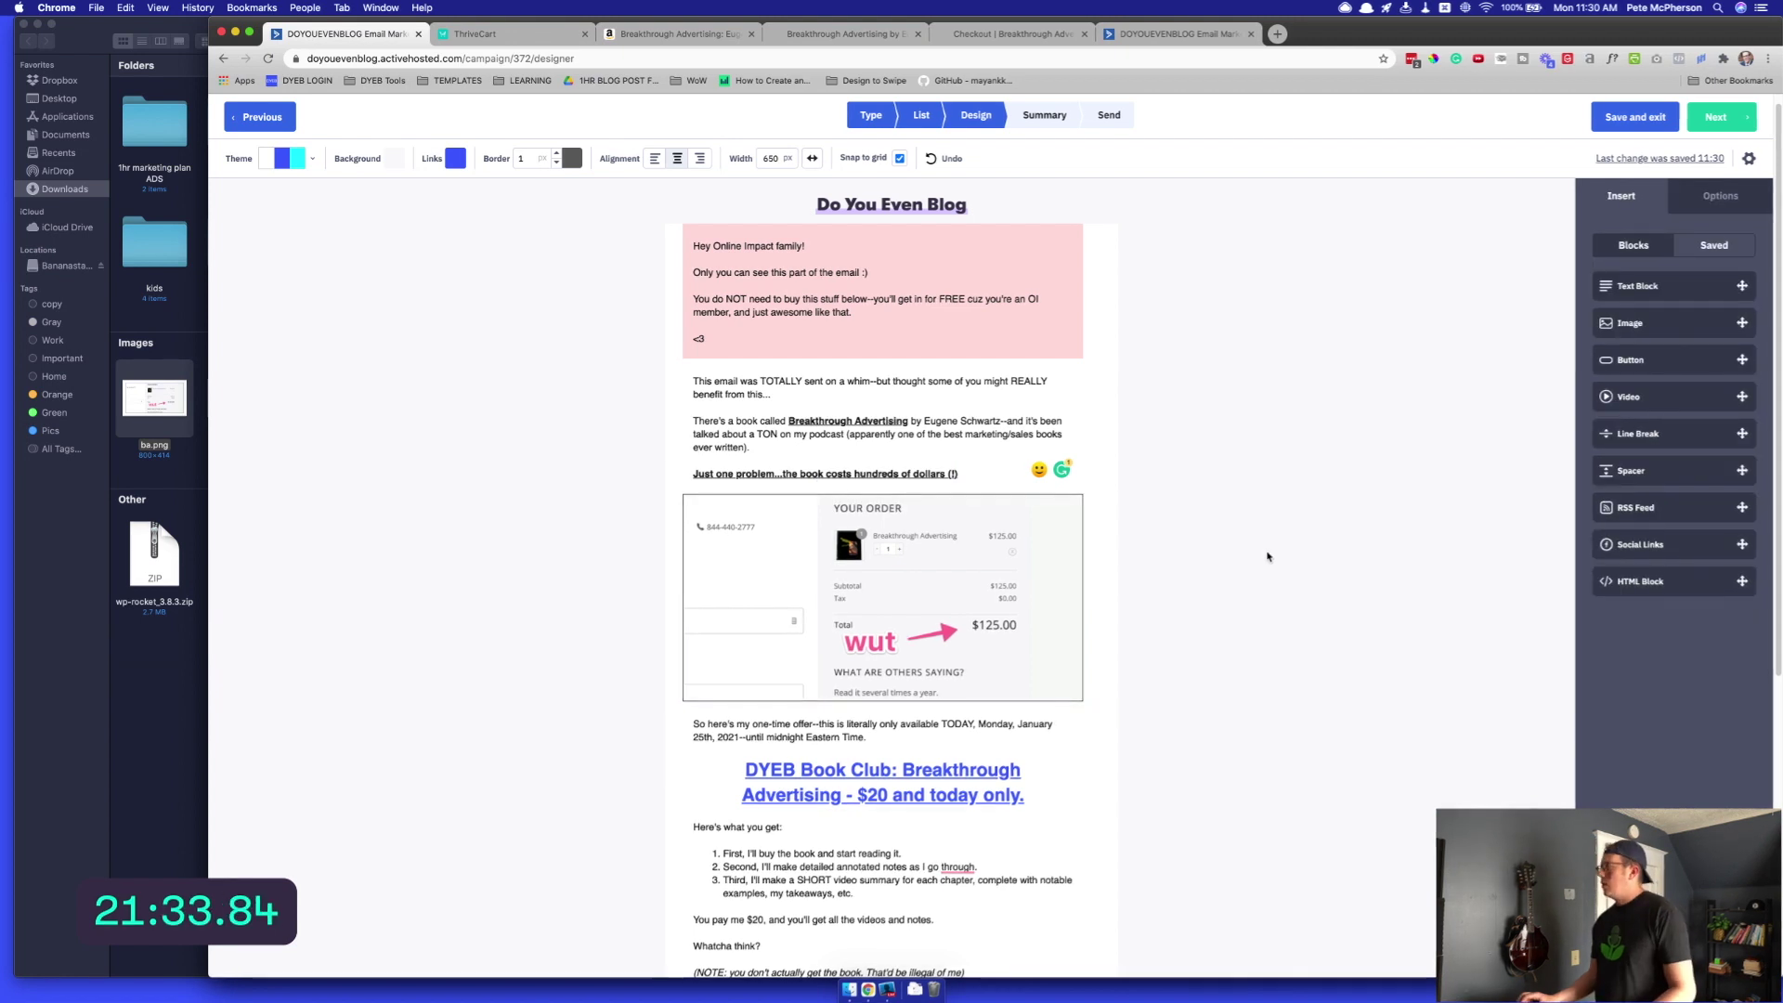
Open the desktop preview of the email from the campaign settings and read through the whole message
click(1757, 159)
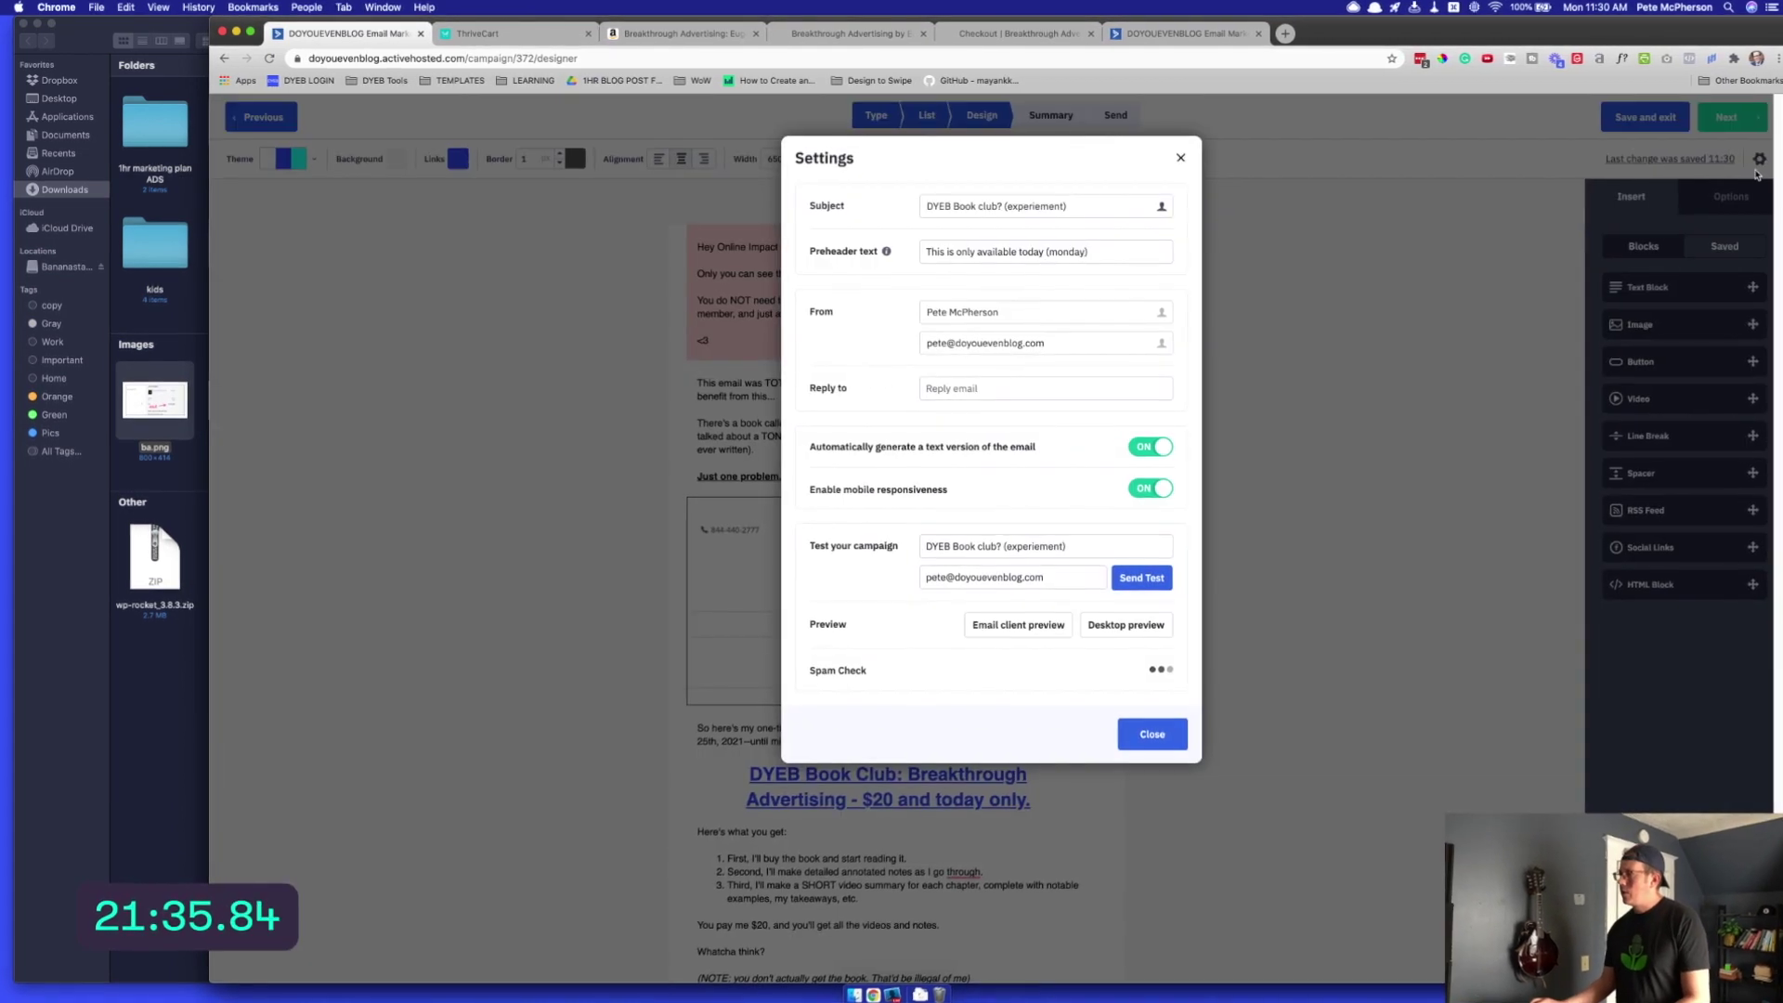
click(1127, 622)
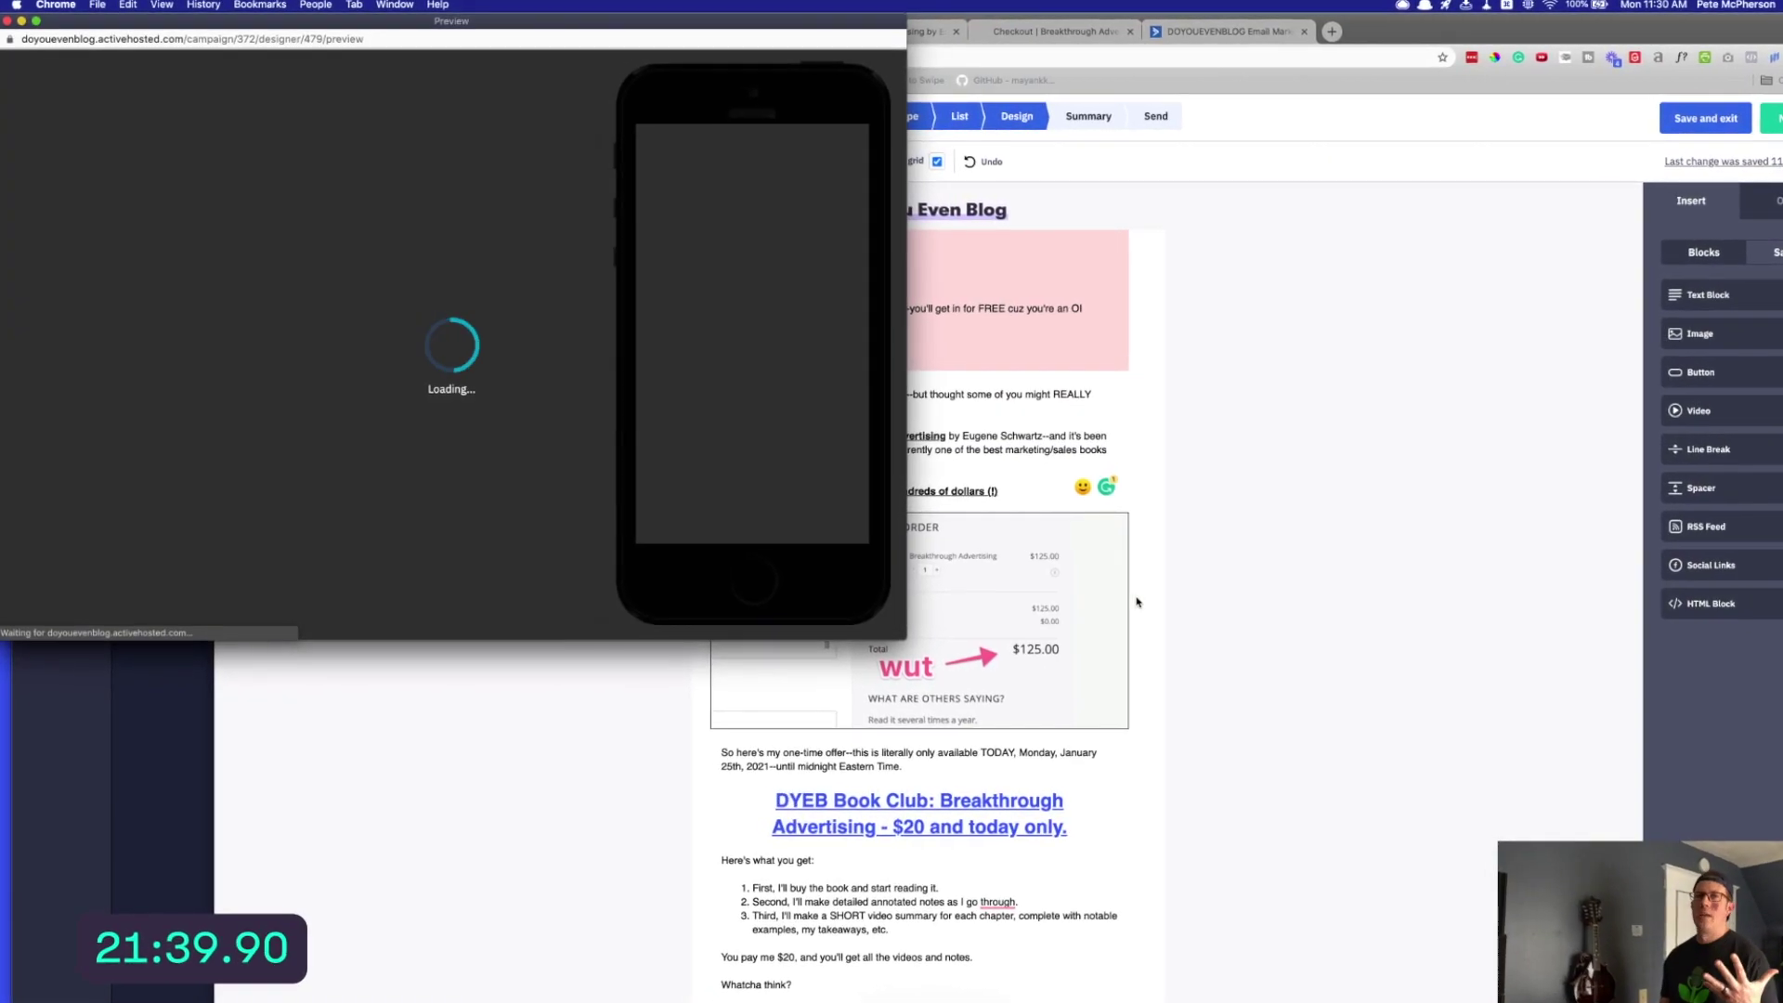
scroll(325, 366, down, 4)
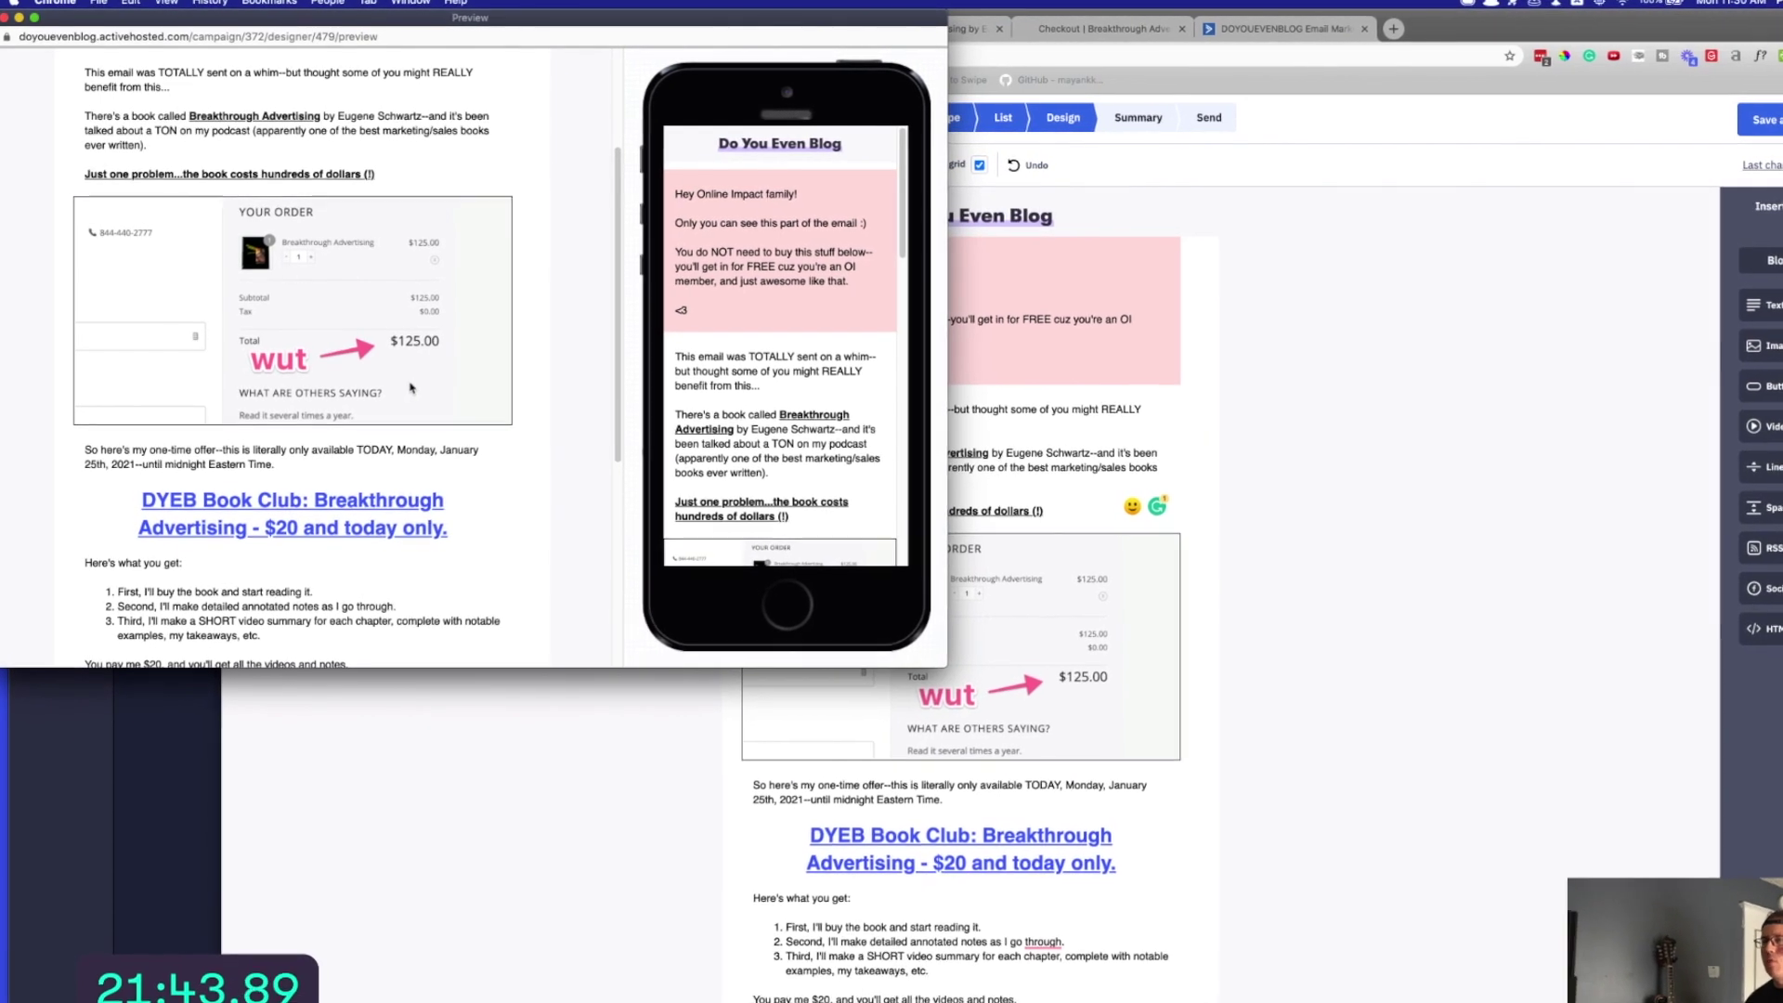
scroll(407, 387, down, 3)
scroll(405, 387, up, 2)
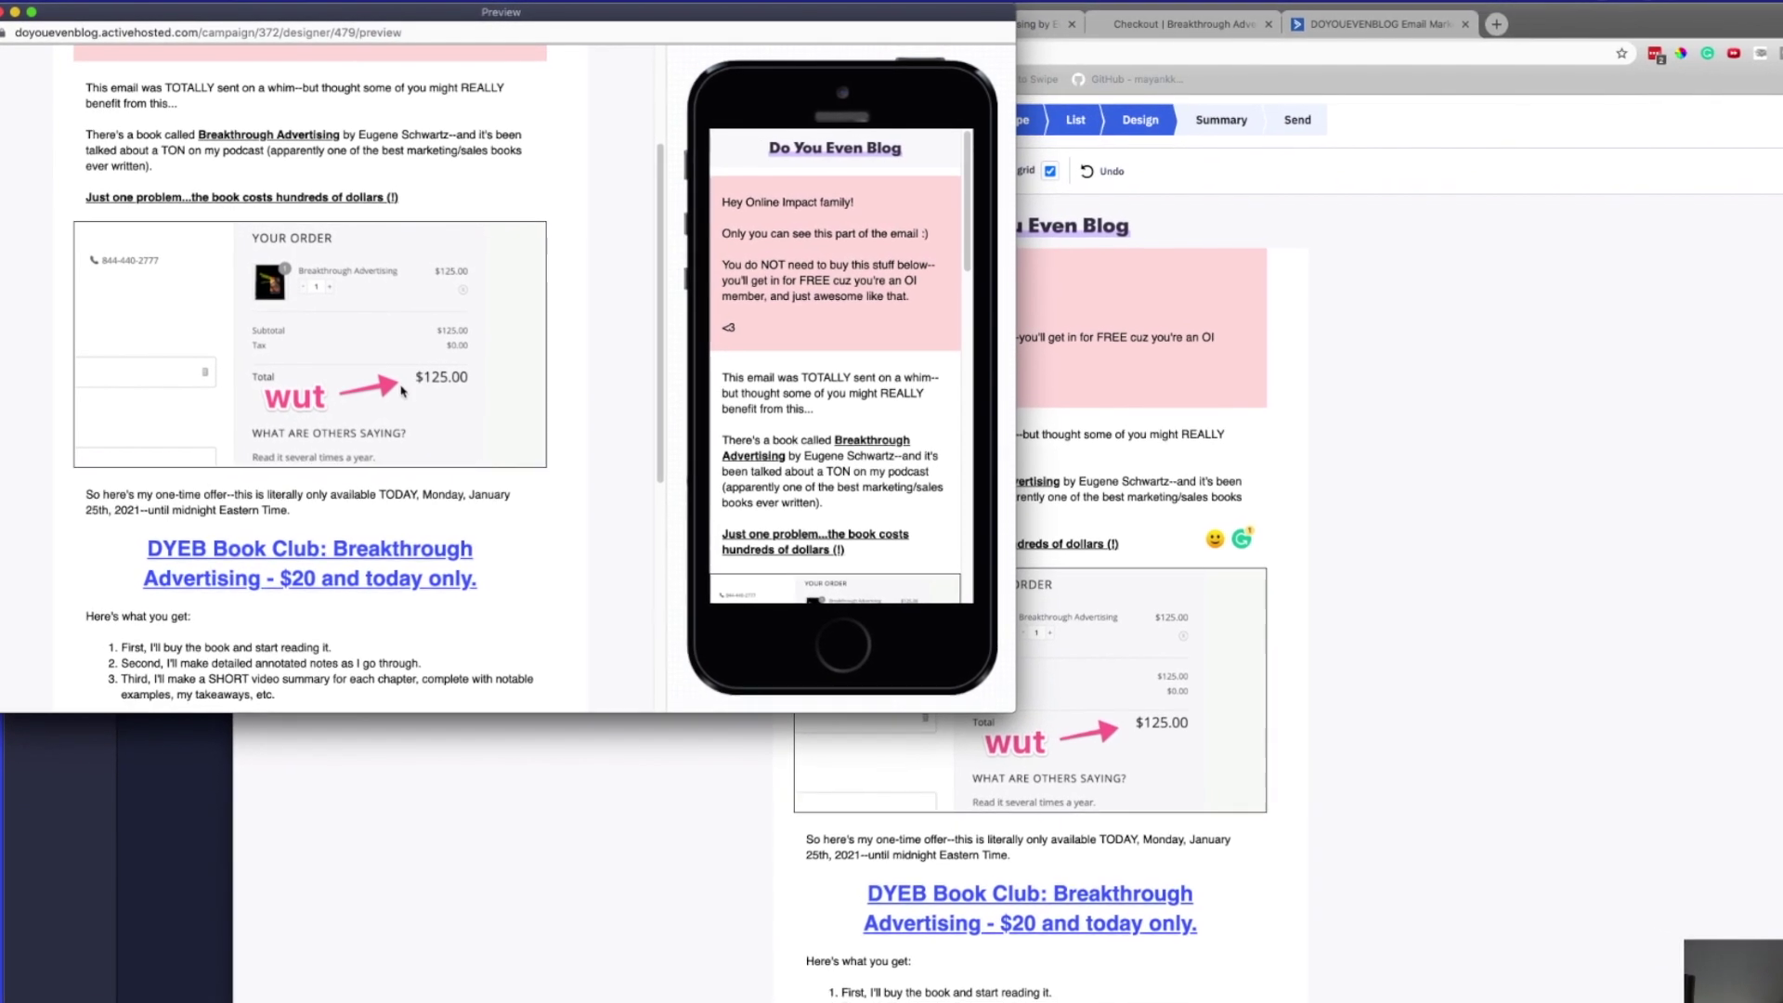
scroll(307, 358, down, 1)
scroll(306, 353, down, 5)
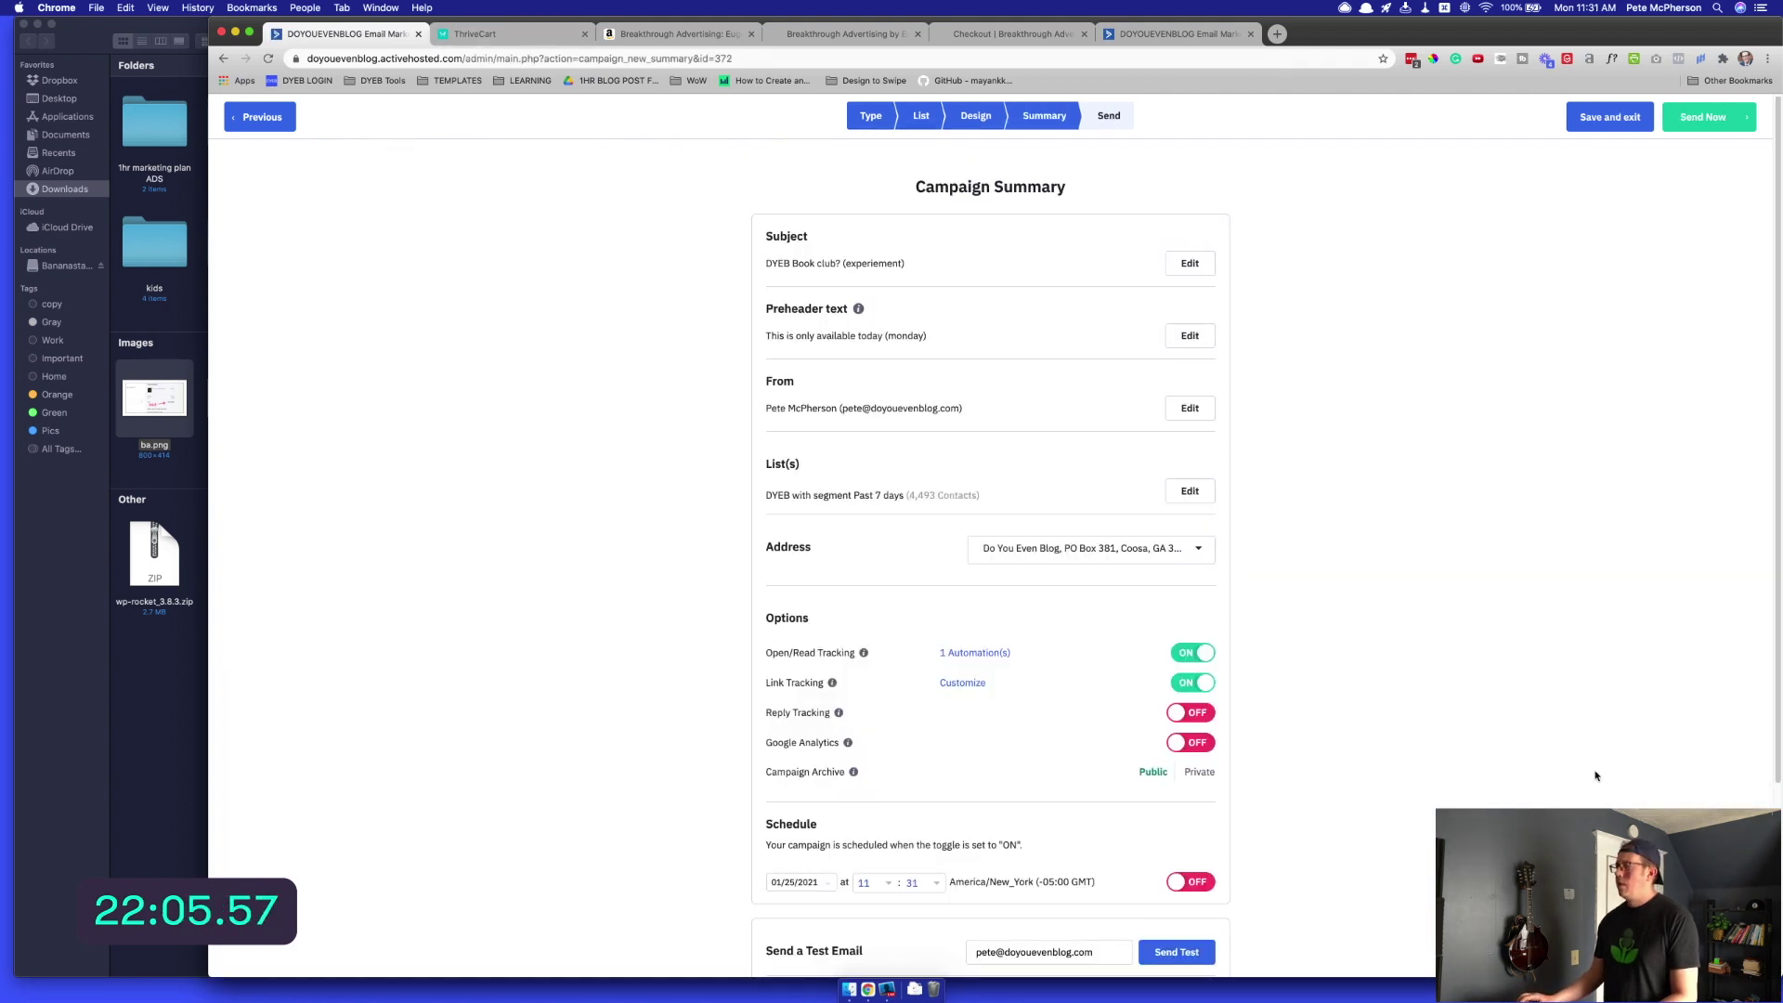
Review the campaign summary down to the spam check and send the campaign immediately
scroll(1592, 776, down, 3)
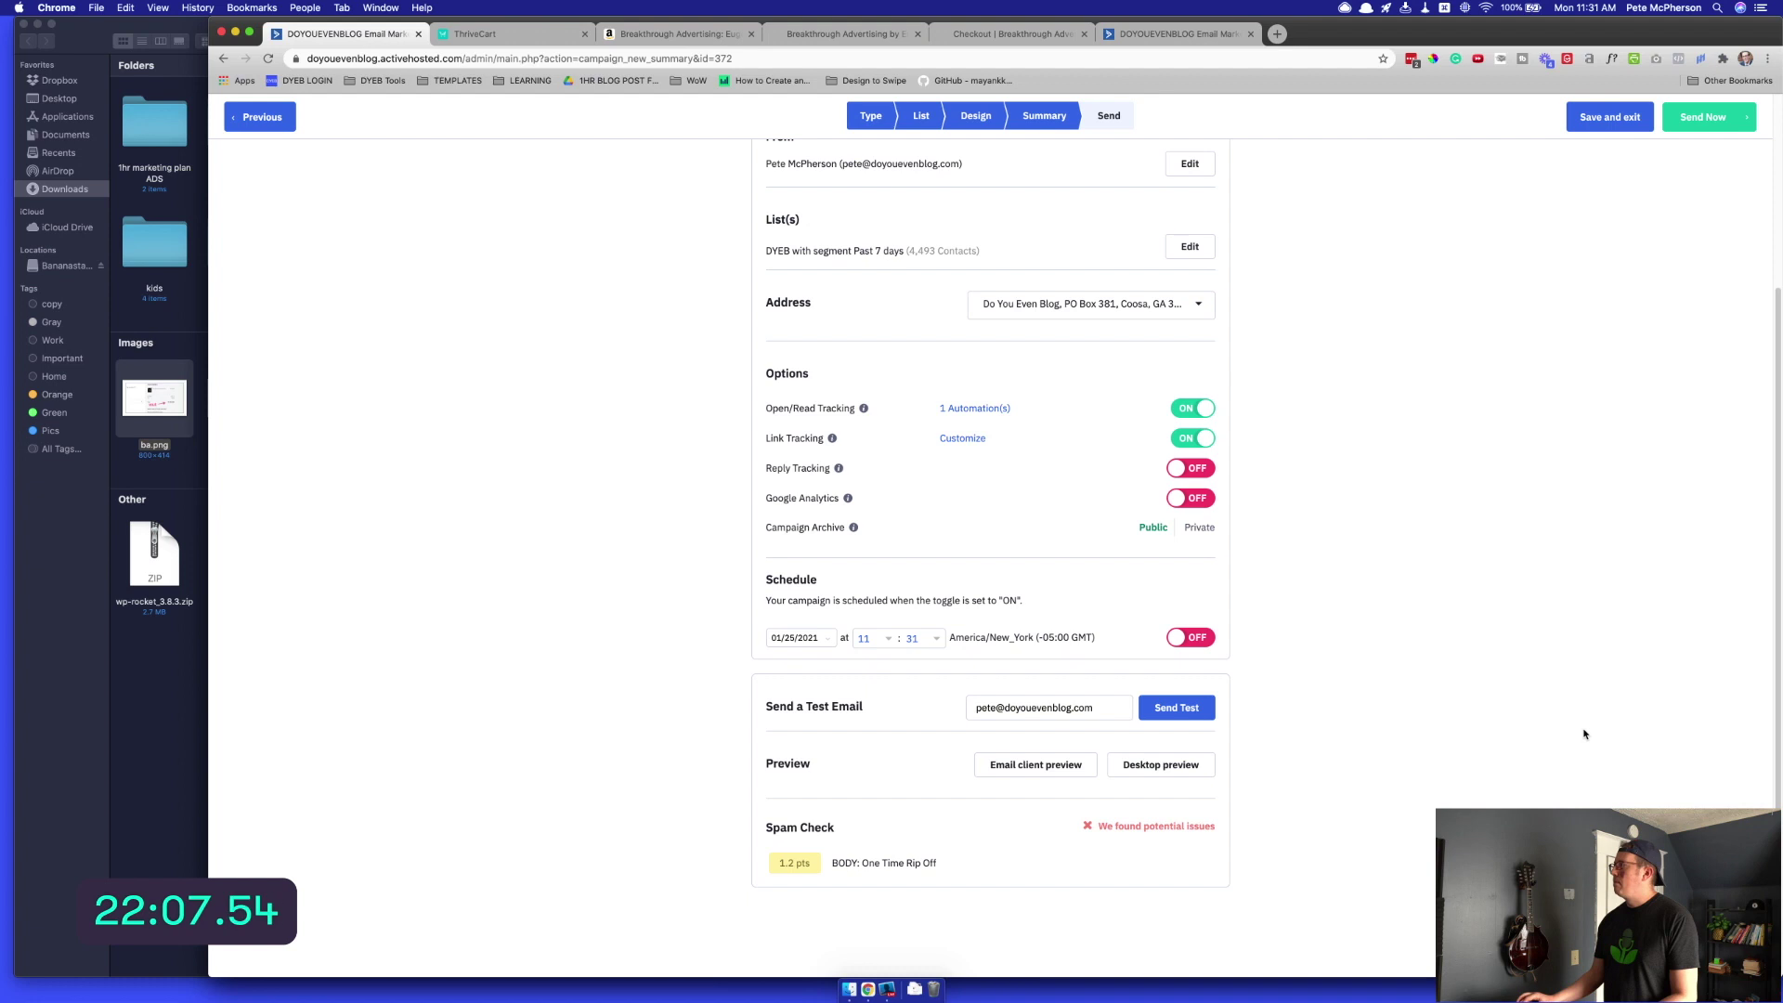
click(1707, 118)
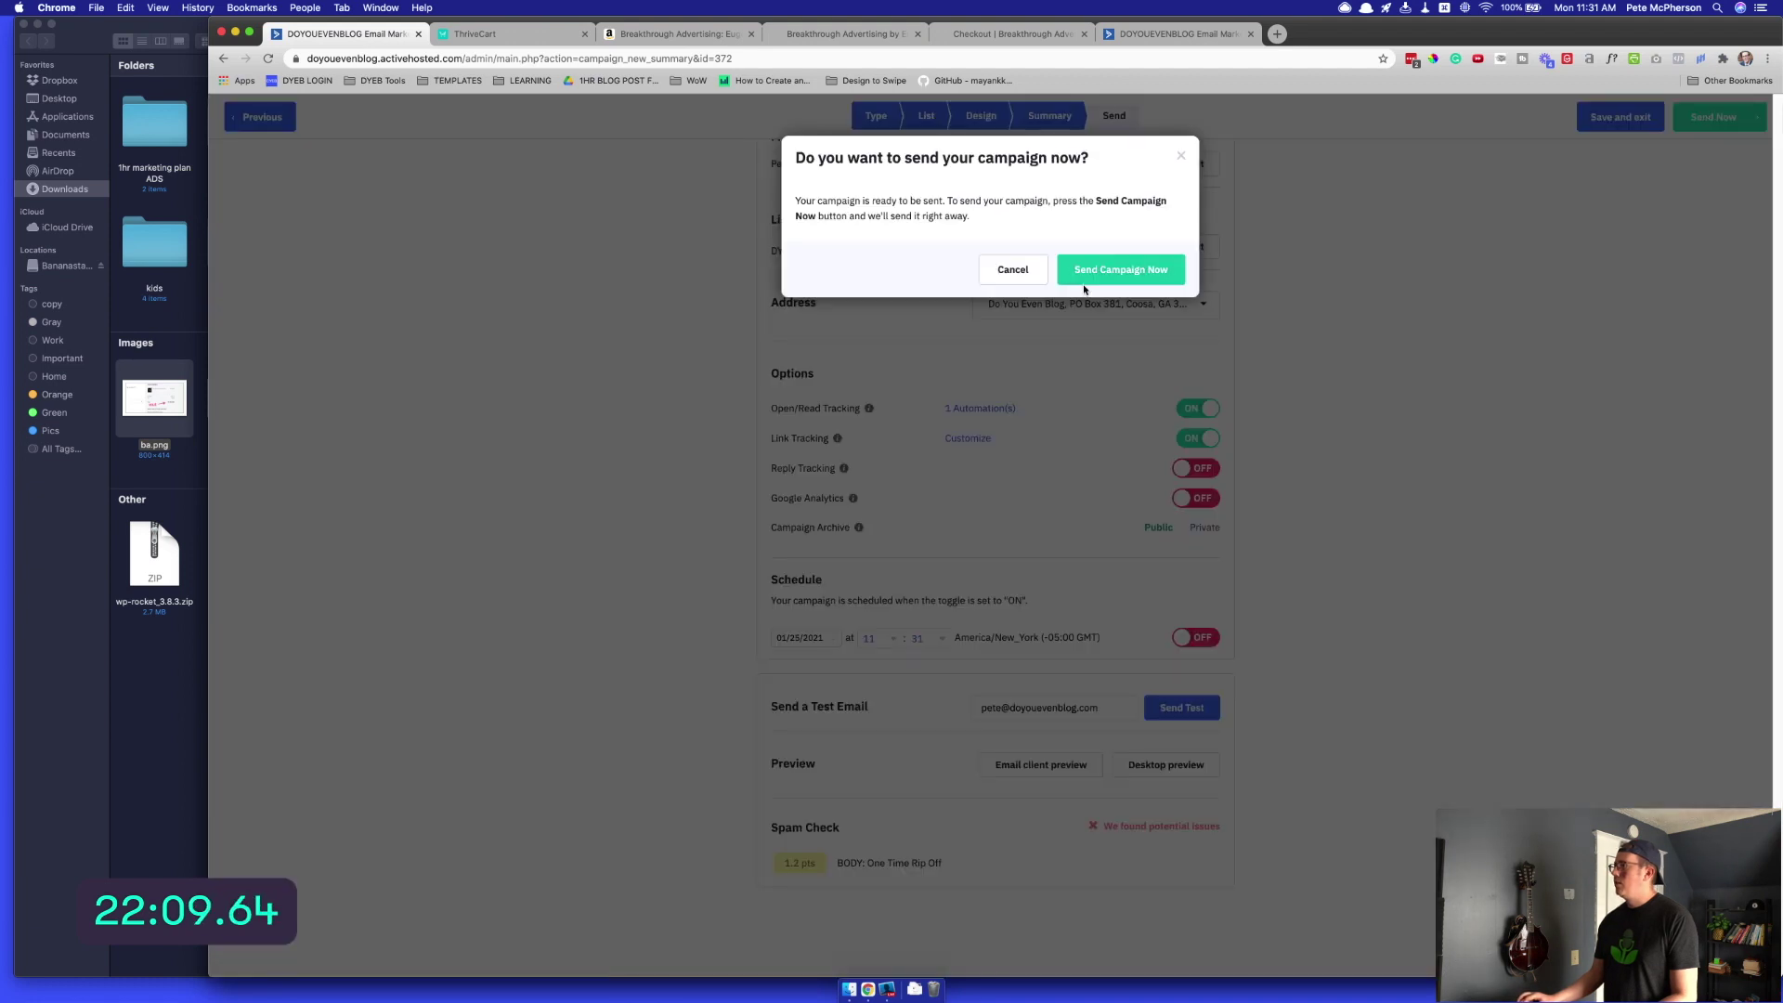
click(1112, 269)
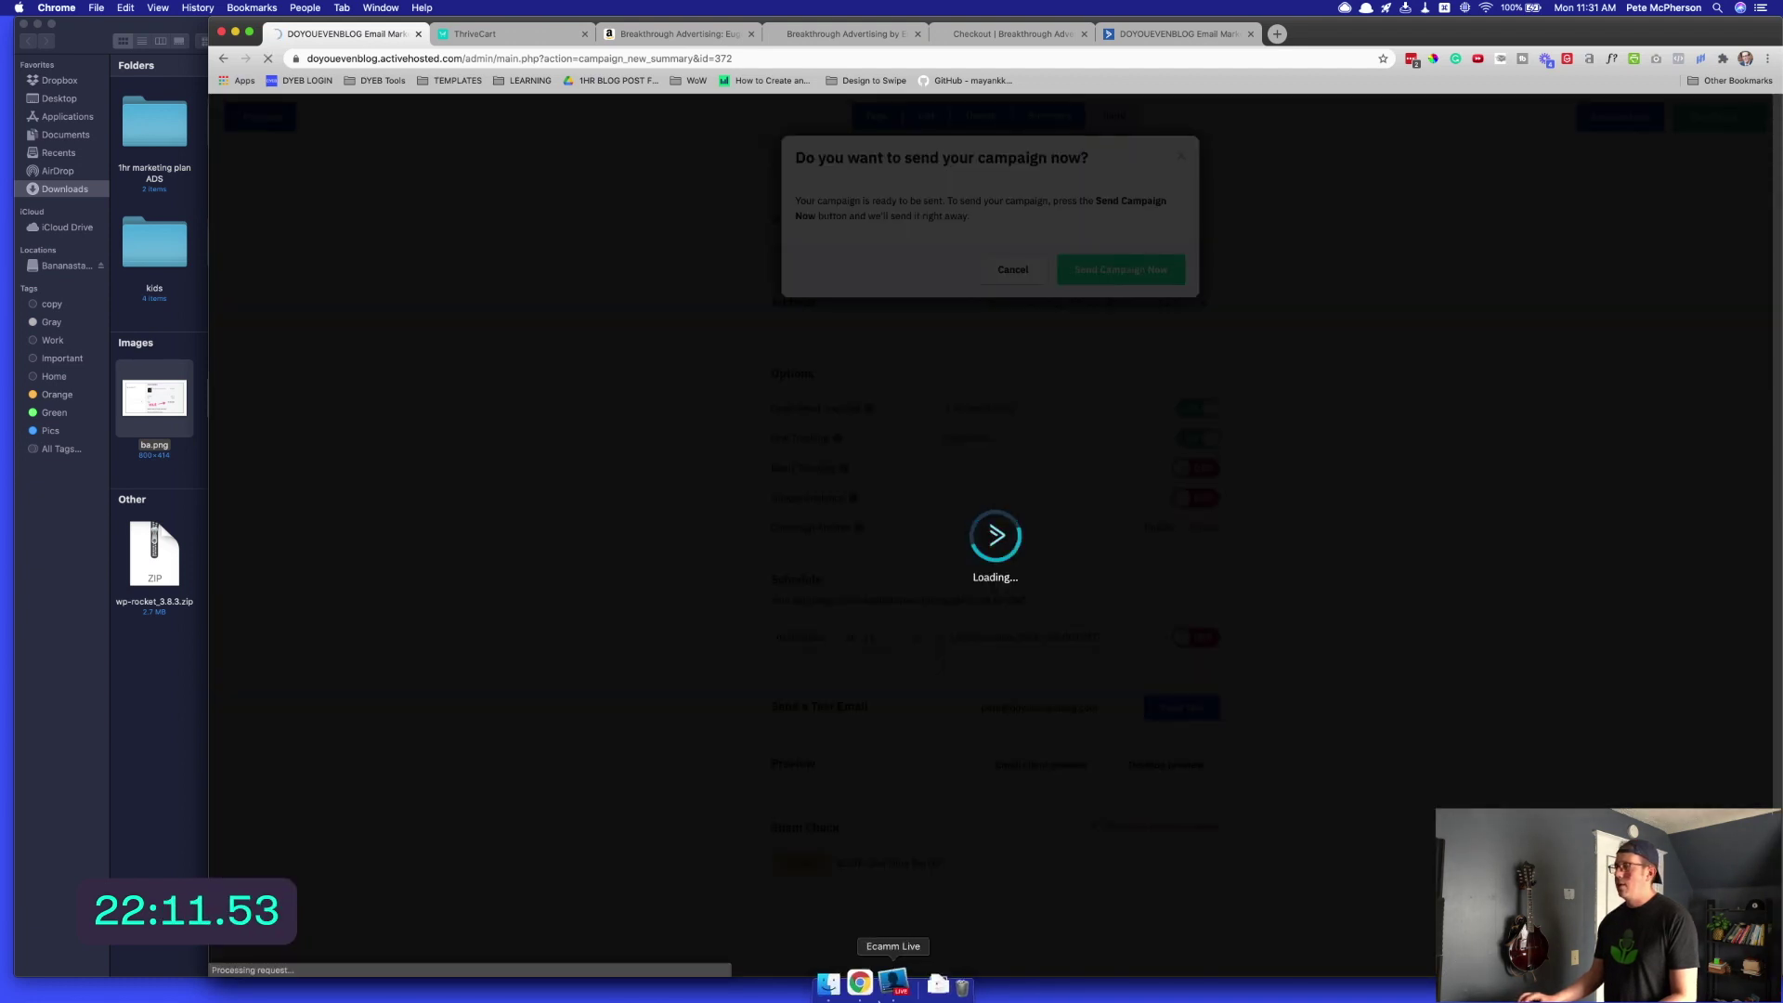
click(889, 980)
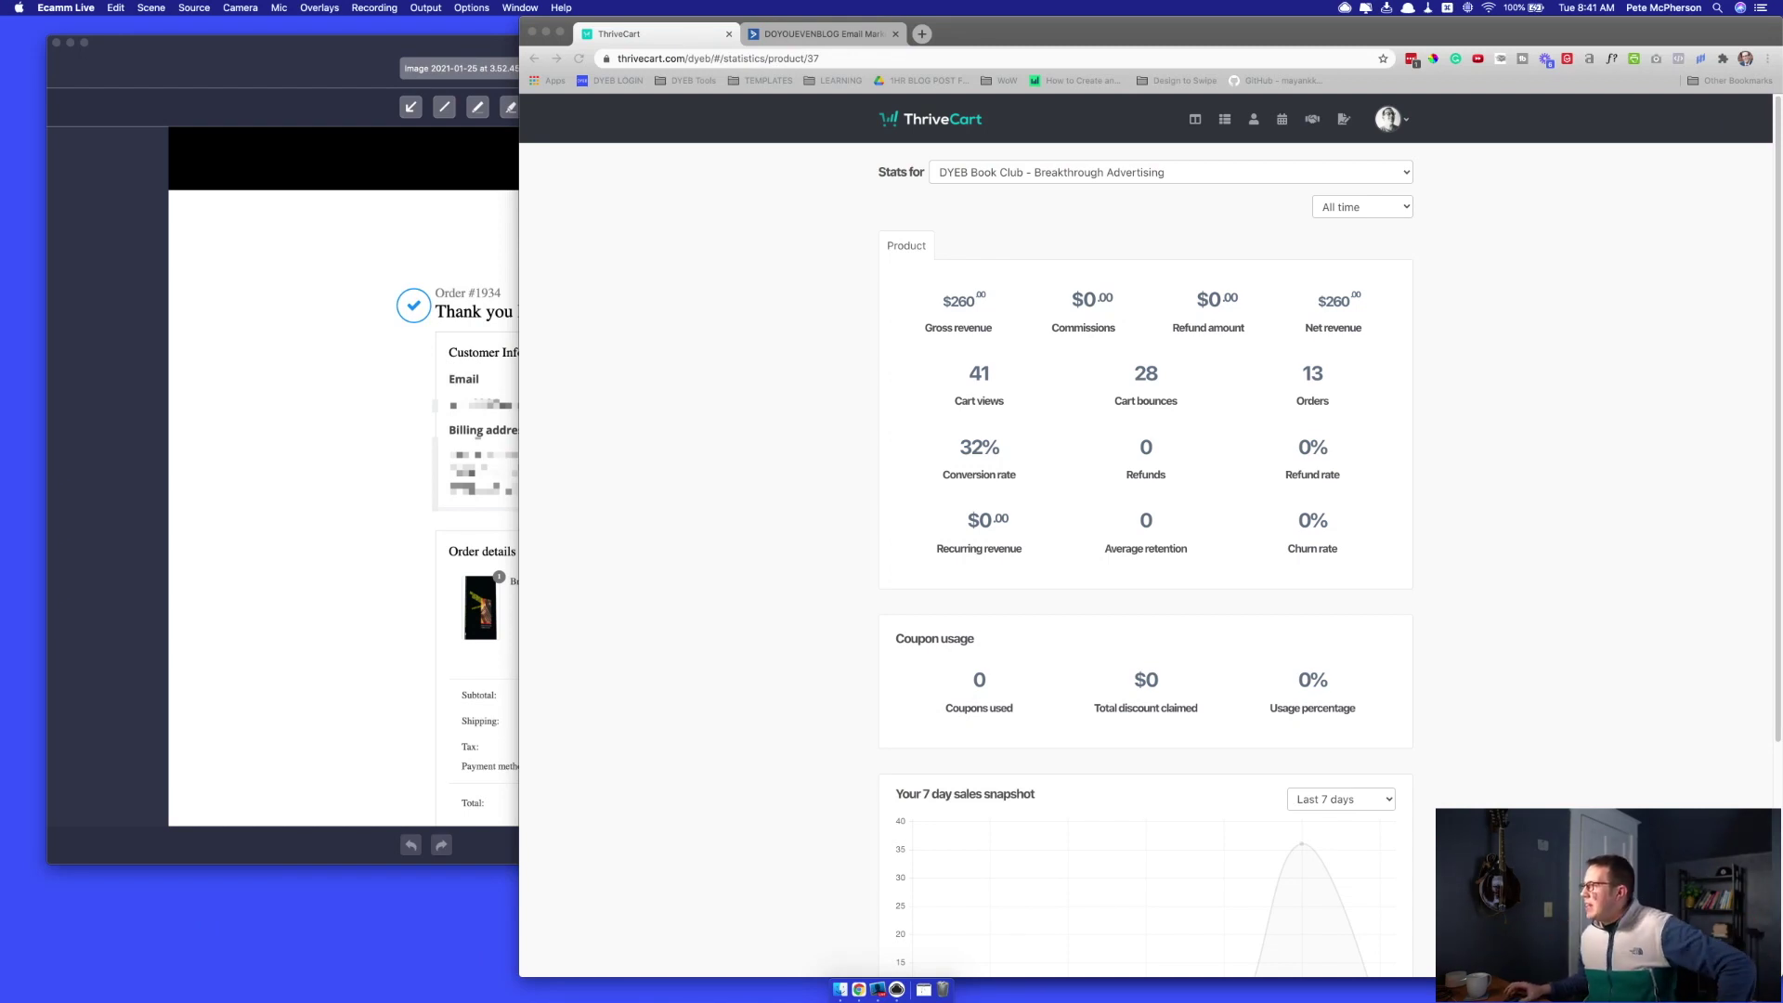
Review the all-time ThriveCart sales statistics for DYEB Book Club - Breakthrough Advertising and close the order confirmation screenshot
click(1286, 274)
scroll(1330, 289, down, 1)
scroll(1330, 289, up, 5)
scroll(1490, 364, left, 5)
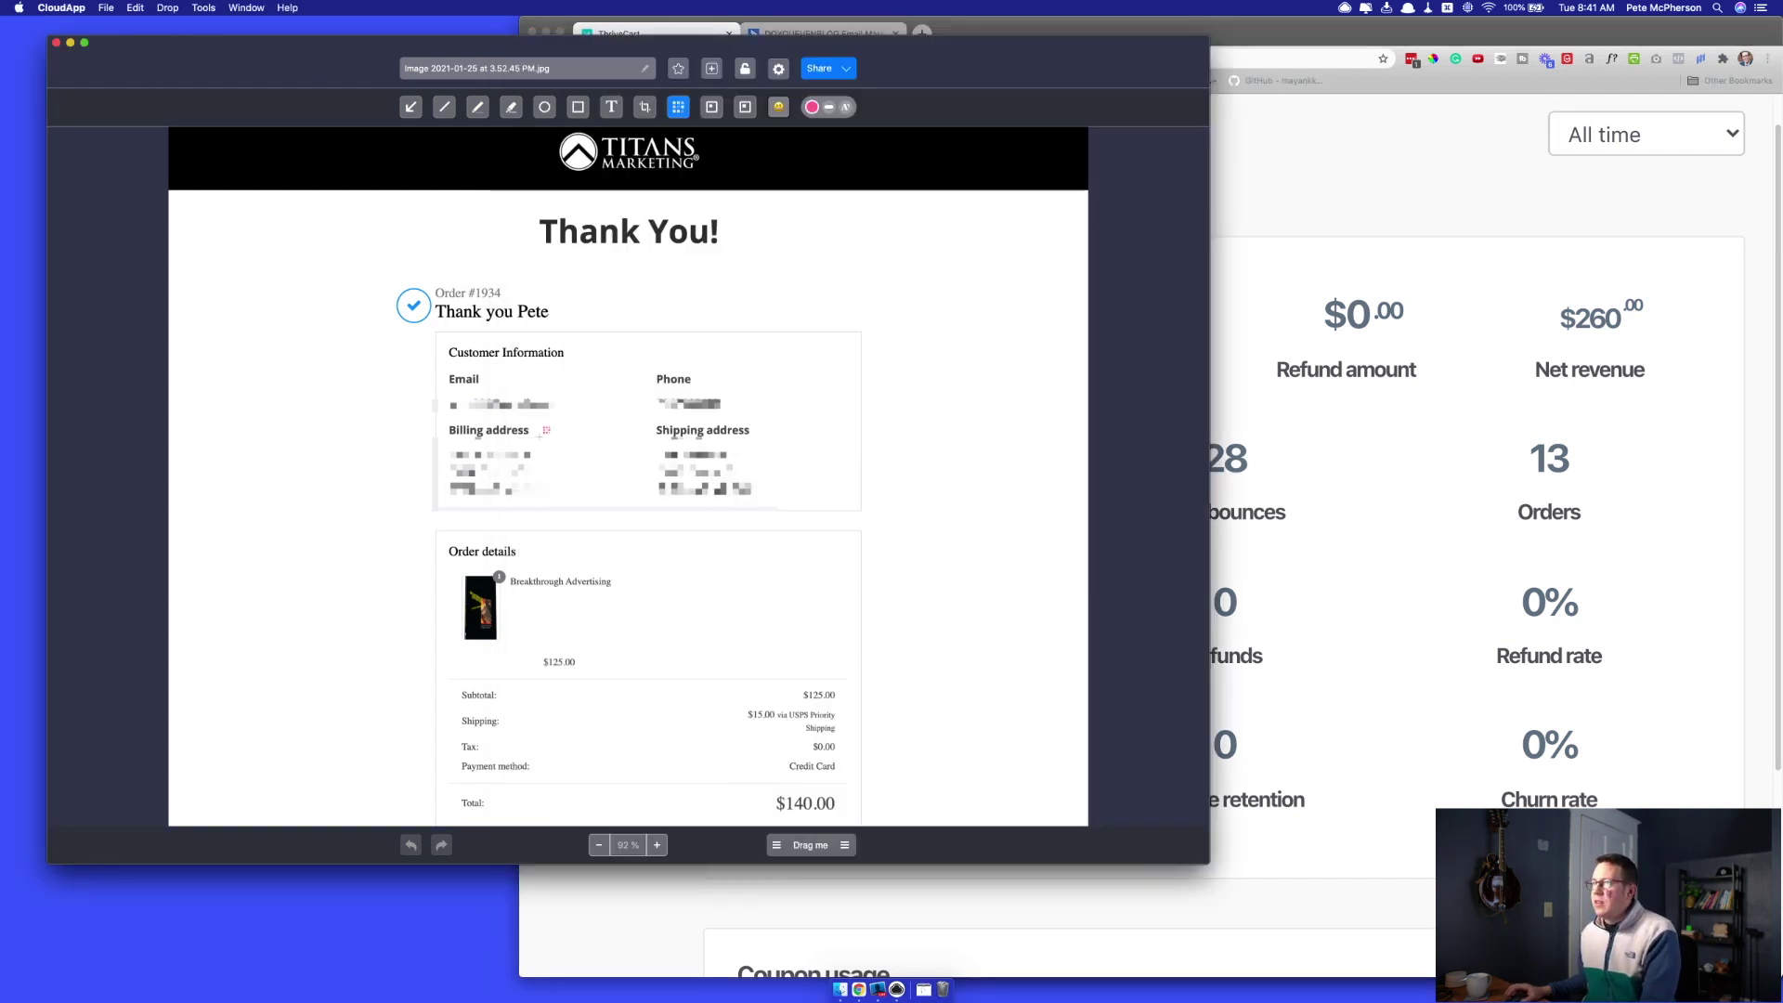
click(56, 42)
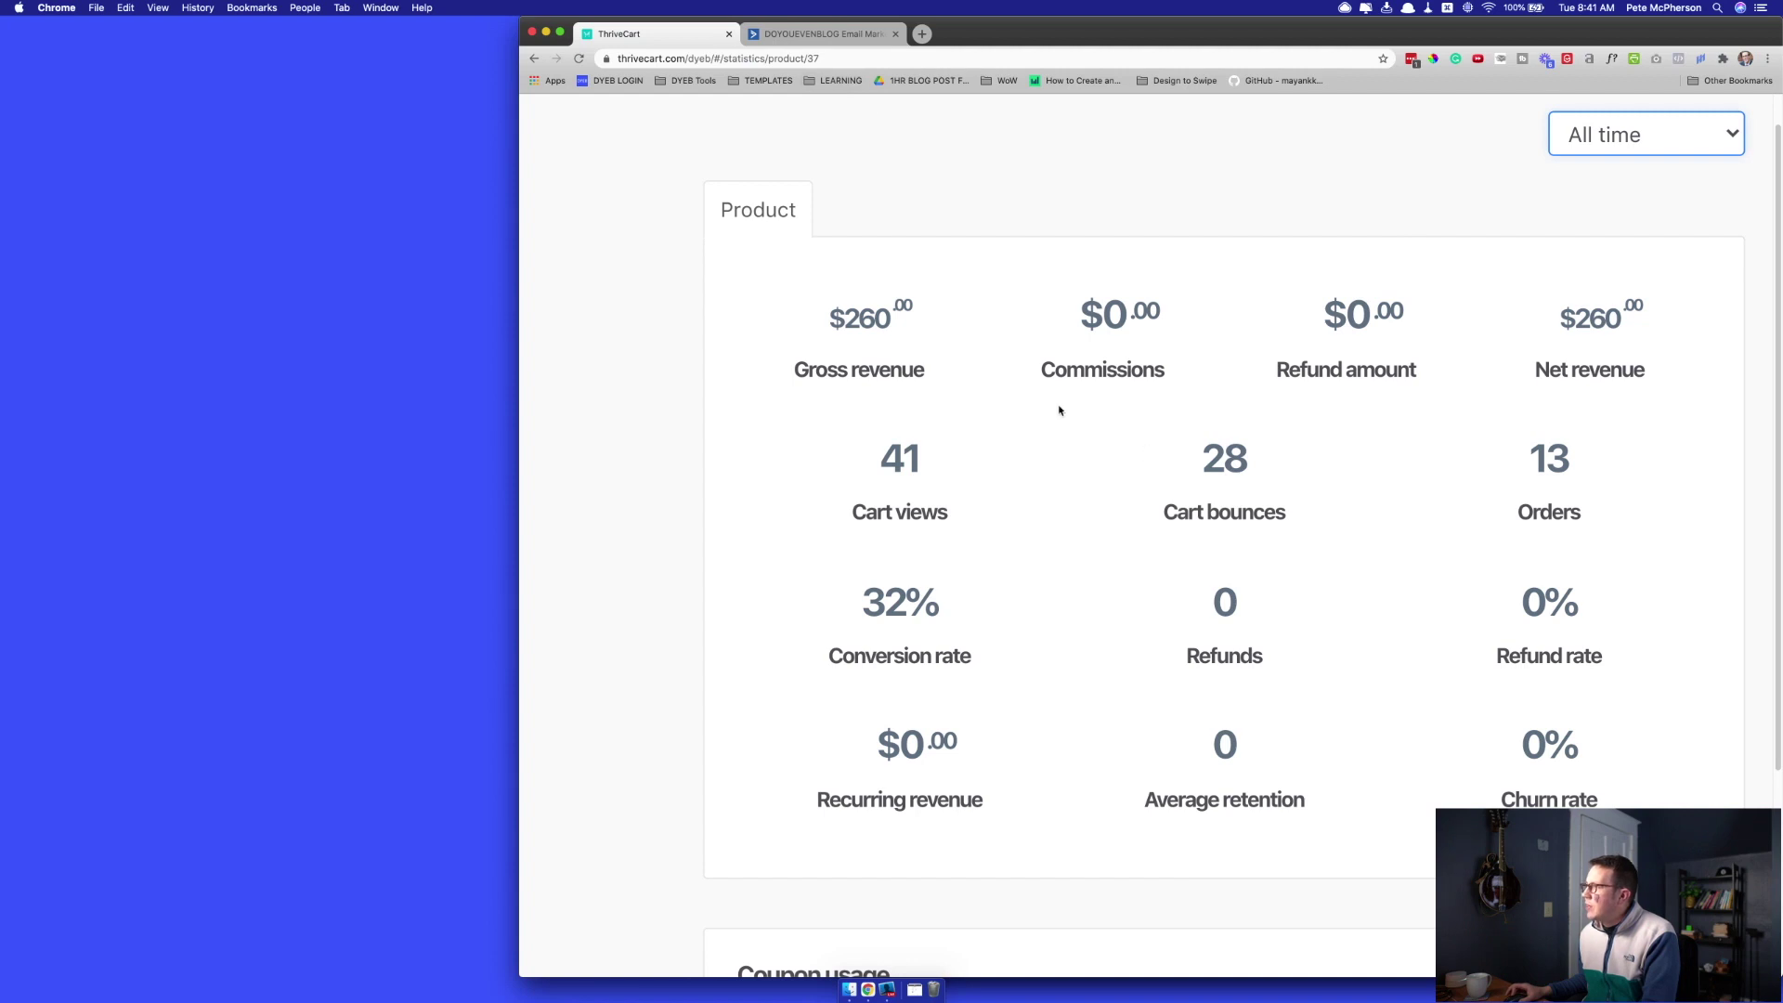
Switch to the ActiveCampaign report for Experiment DYEB book club and check its open and click rates against the ThriveCart orders
key(ctrl+Tab)
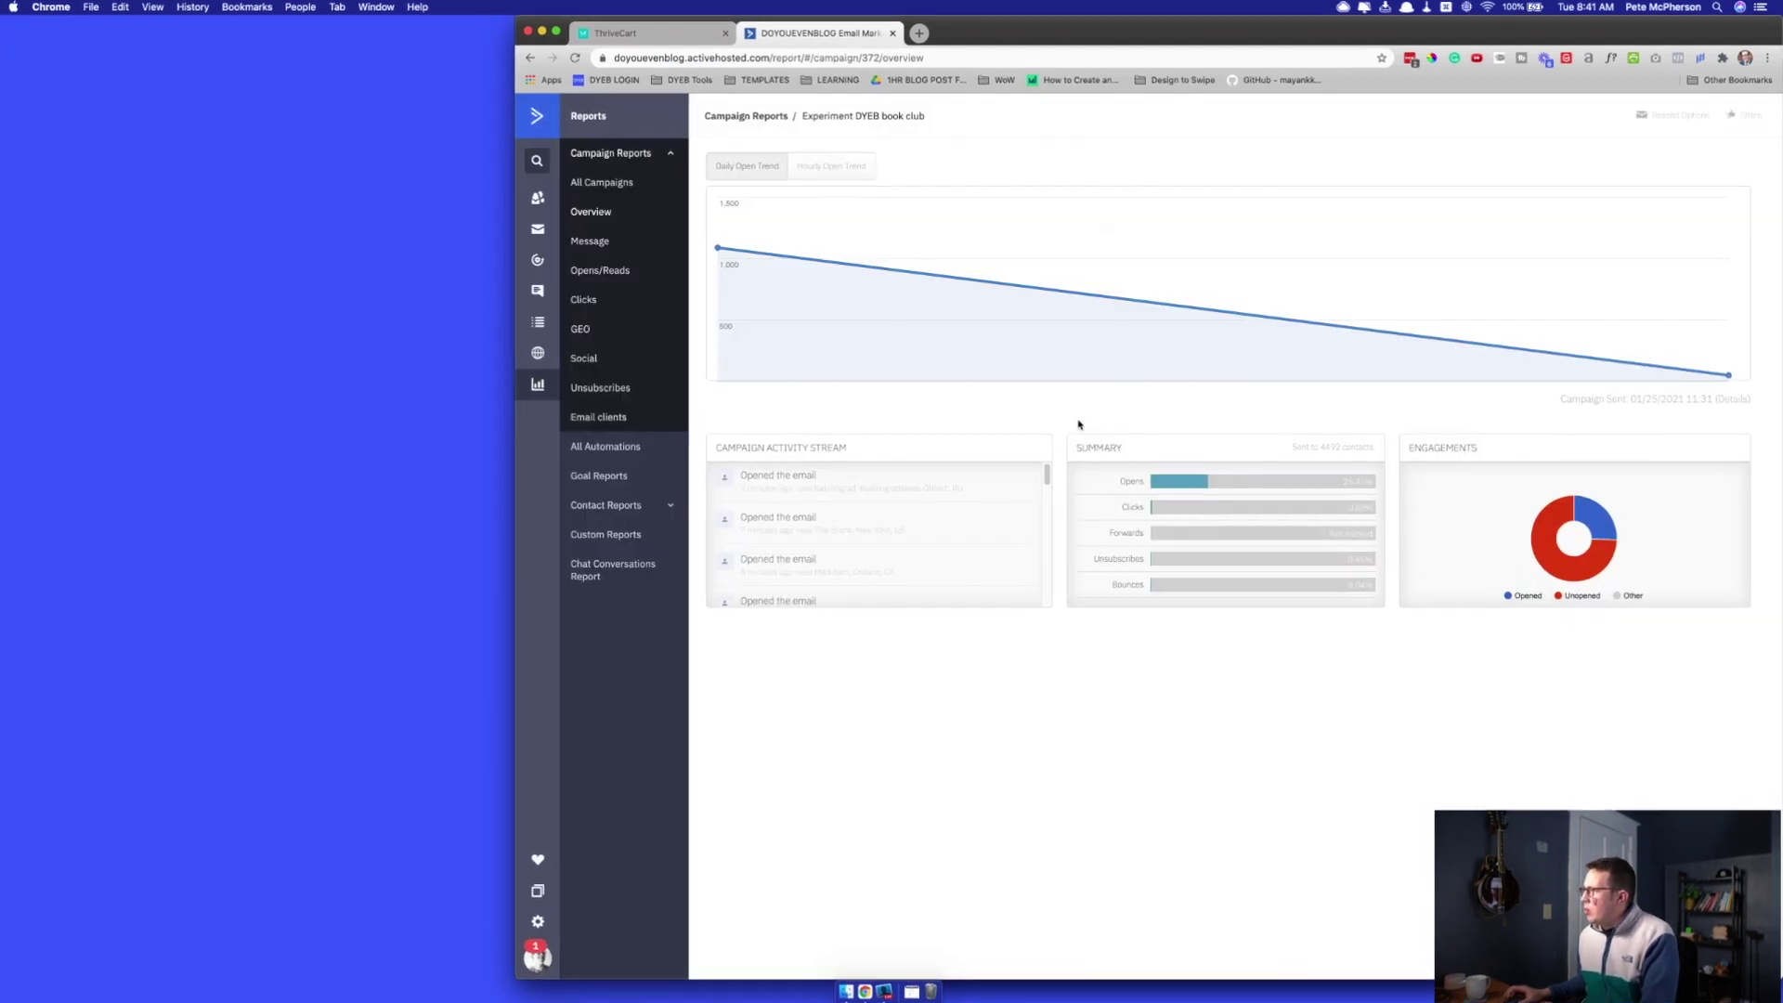
mouse_move(1191, 485)
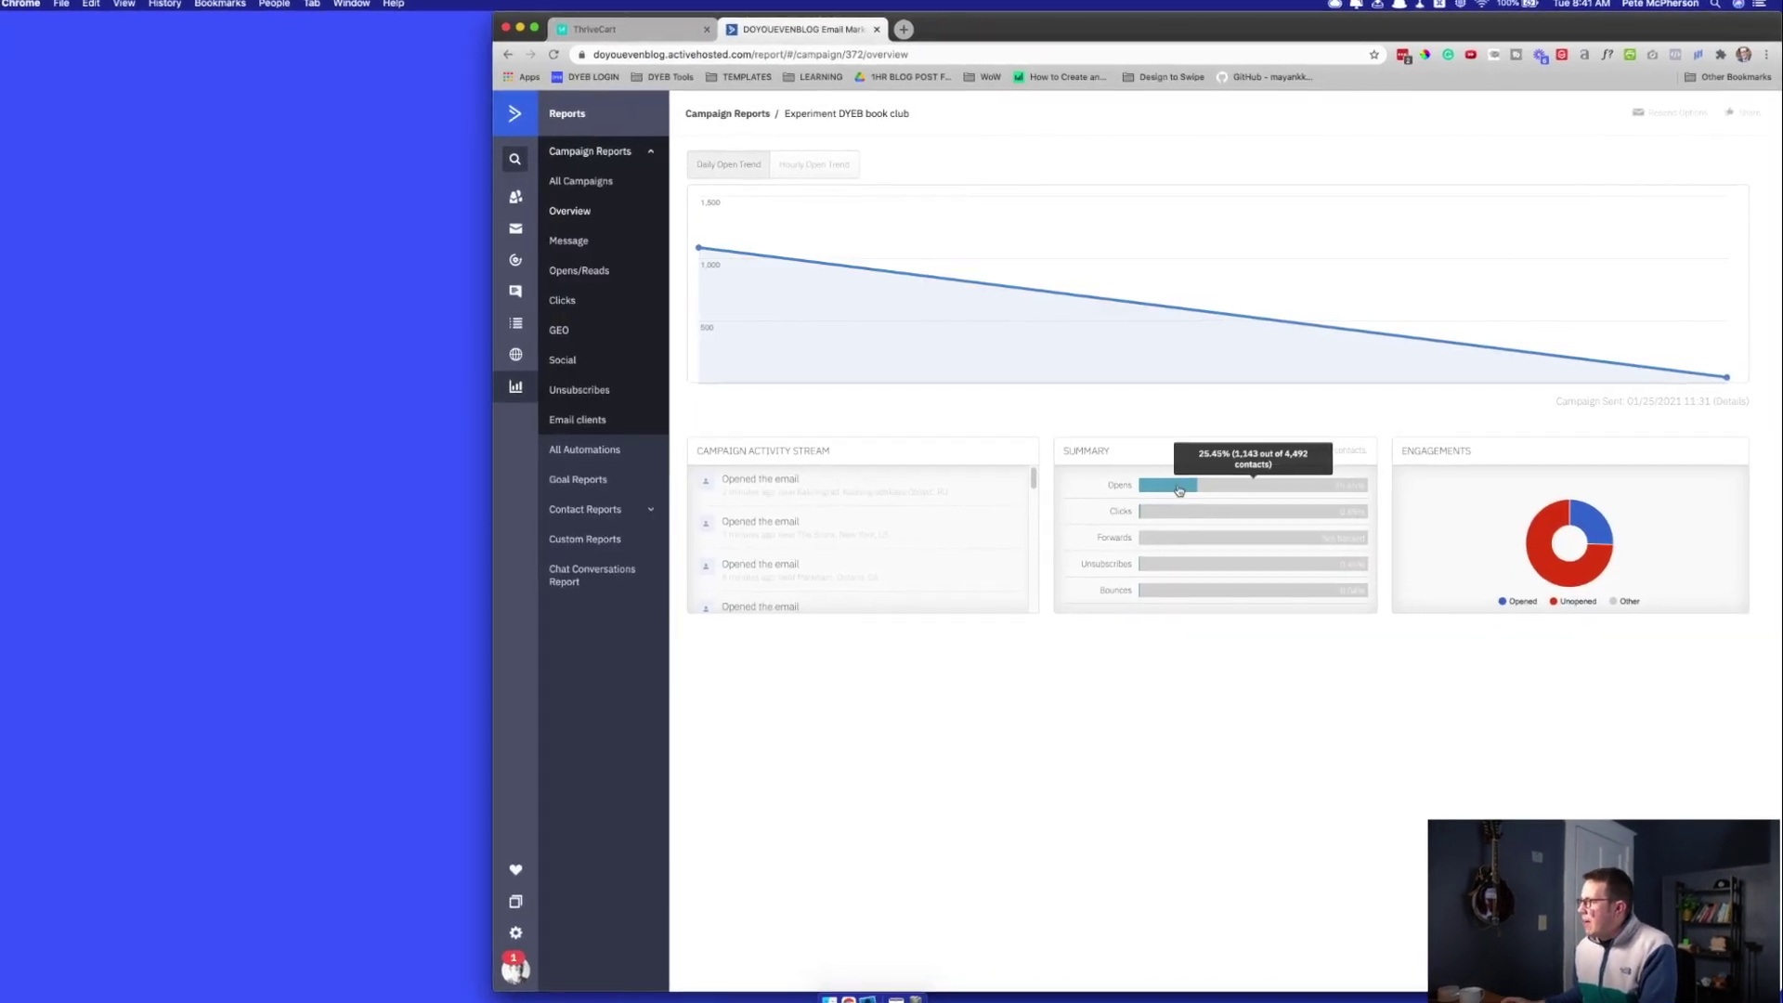
mouse_move(1178, 516)
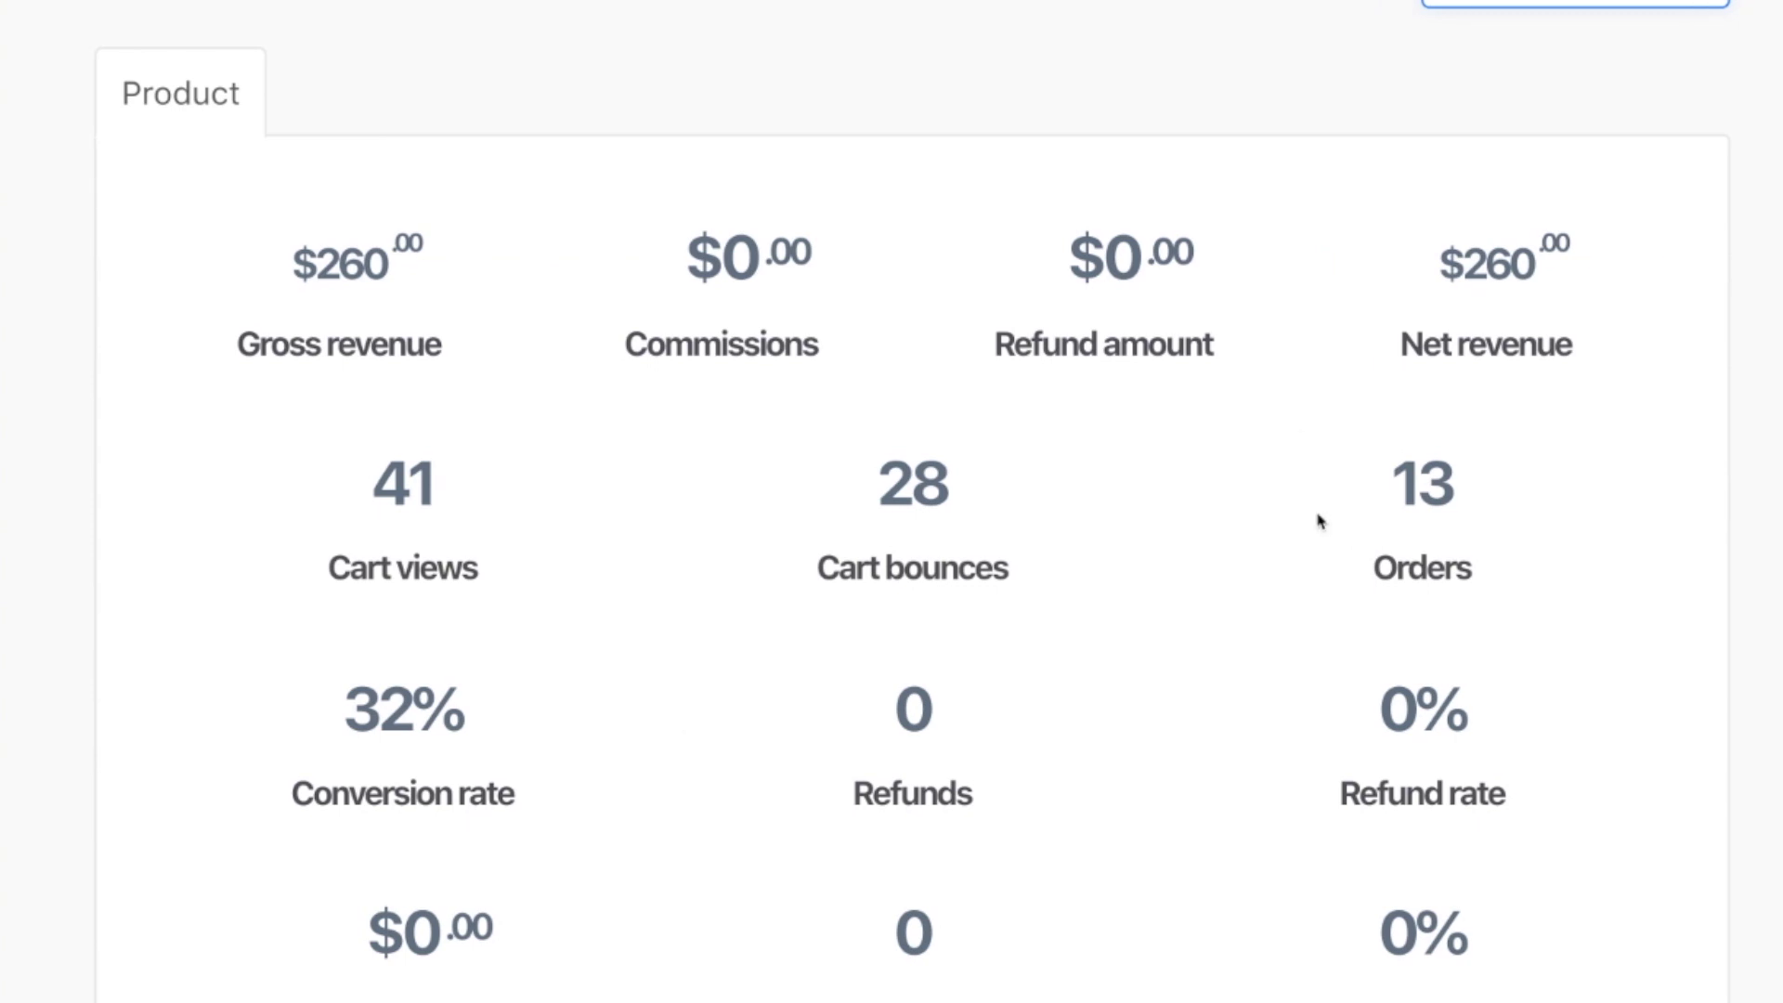
key(super+Tab)
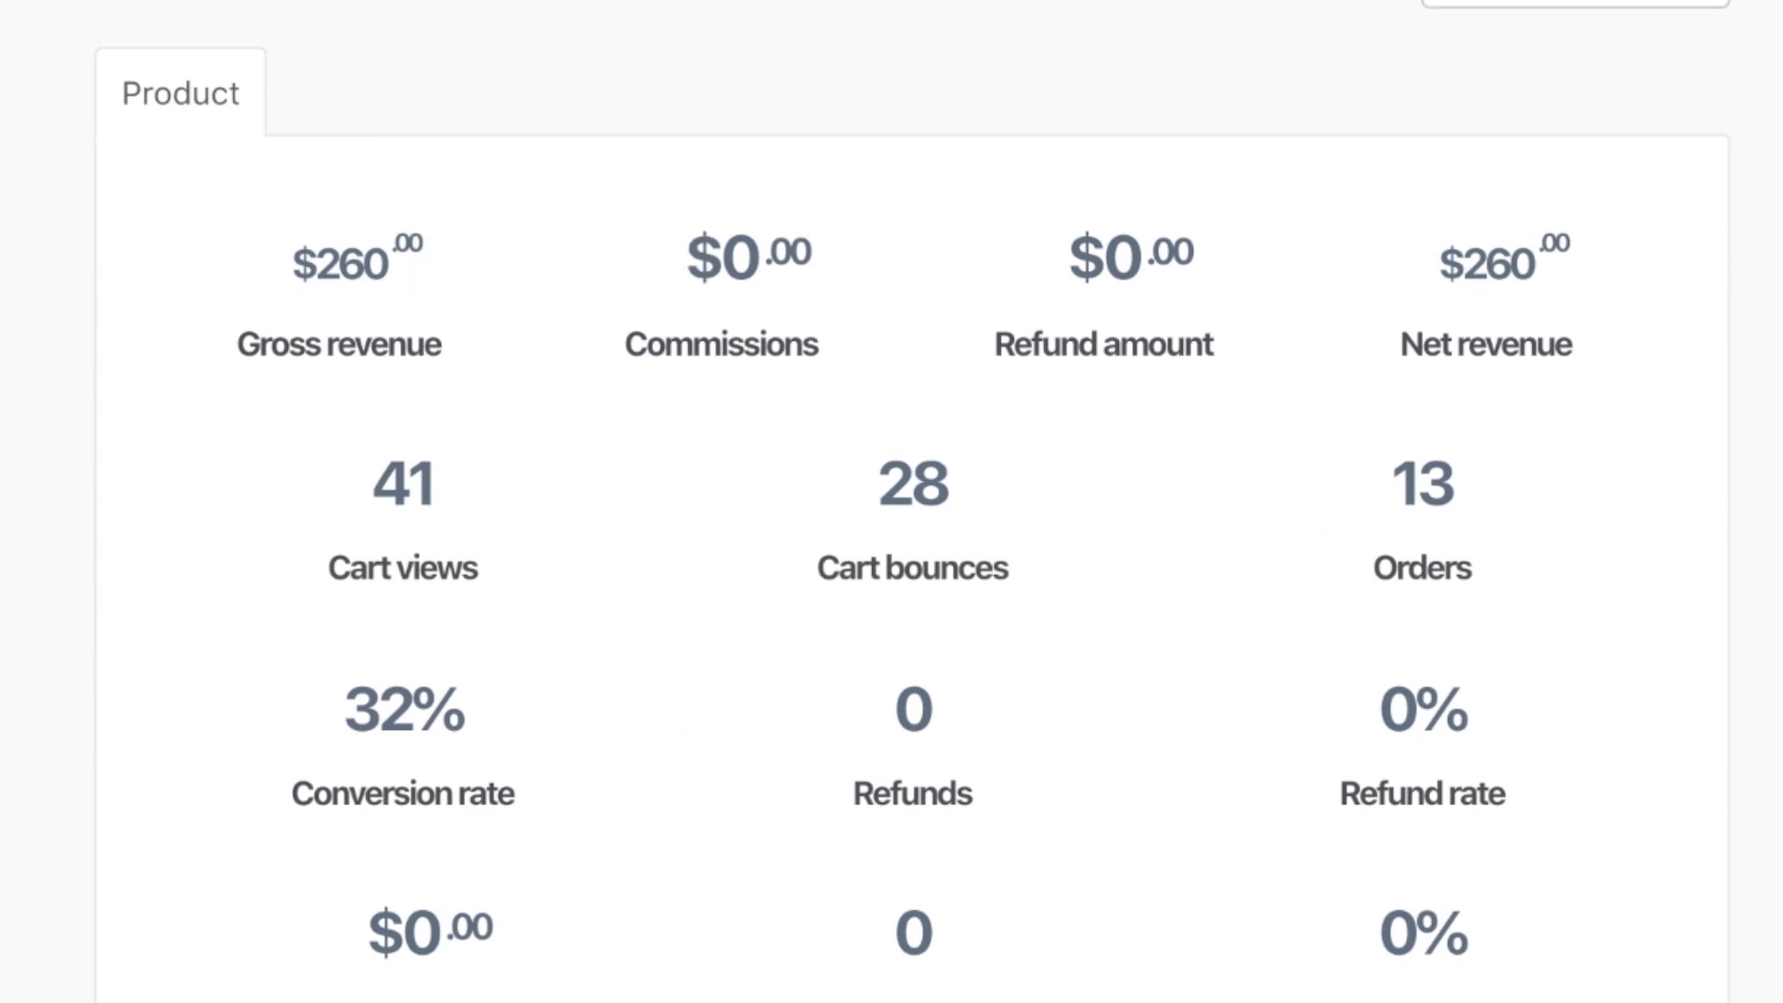